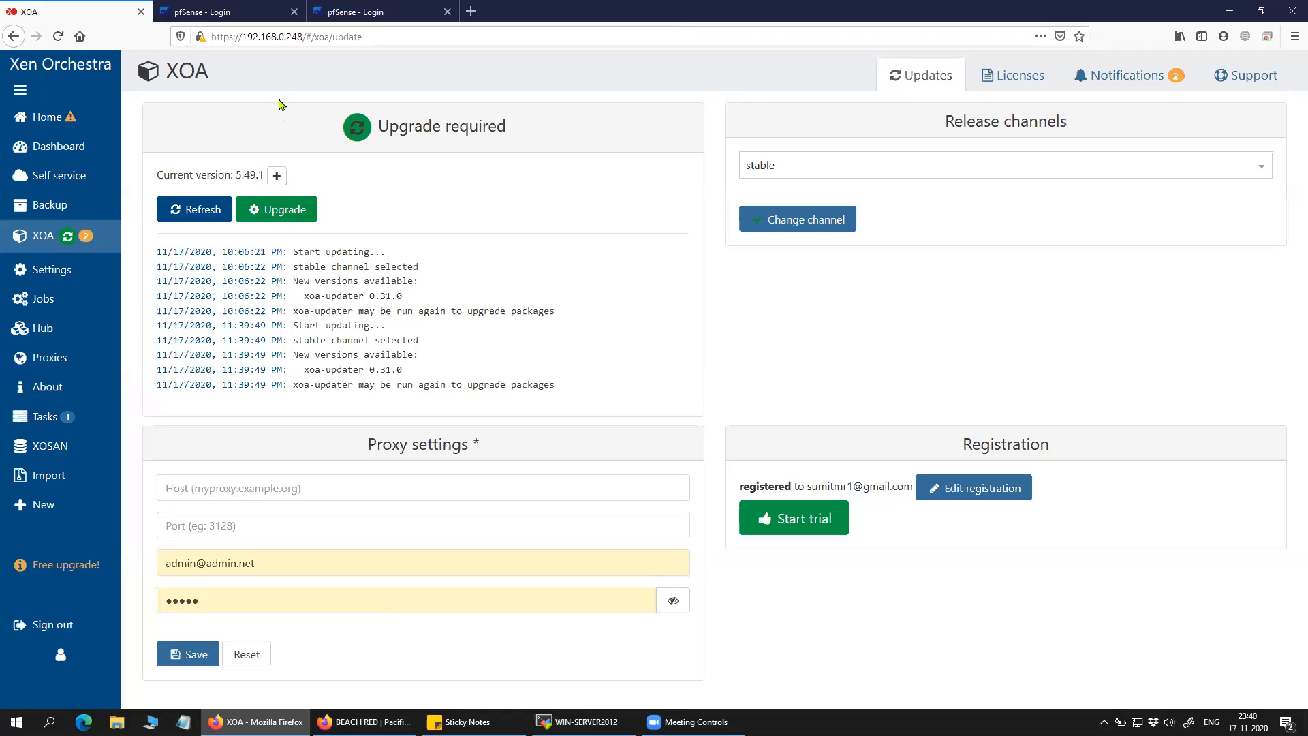
In Xen Orchestra, check the PF-SENSE-02(GRID2) and PFsense-03(GRID2) VM pages, ending on the VMs list.
{"action": "left_click", "coordinate": [47, 116]}
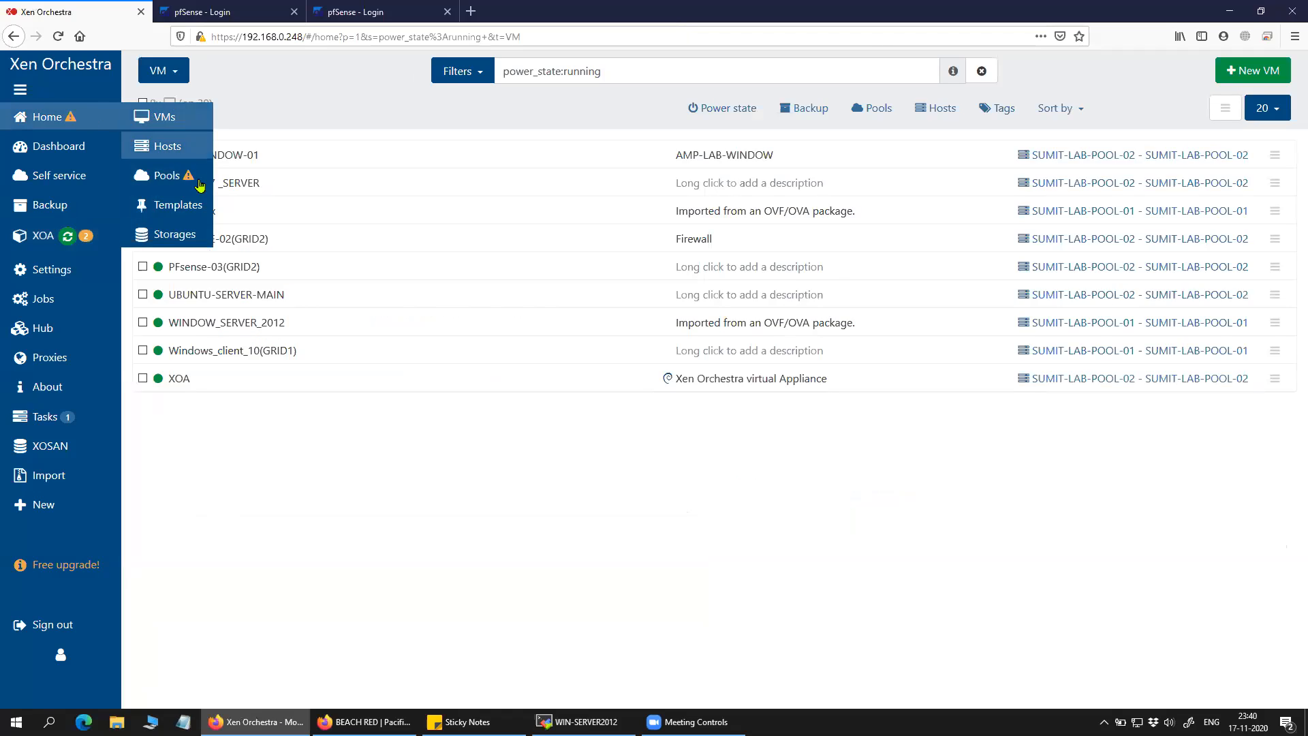
{"action": "left_click", "coordinate": [273, 242]}
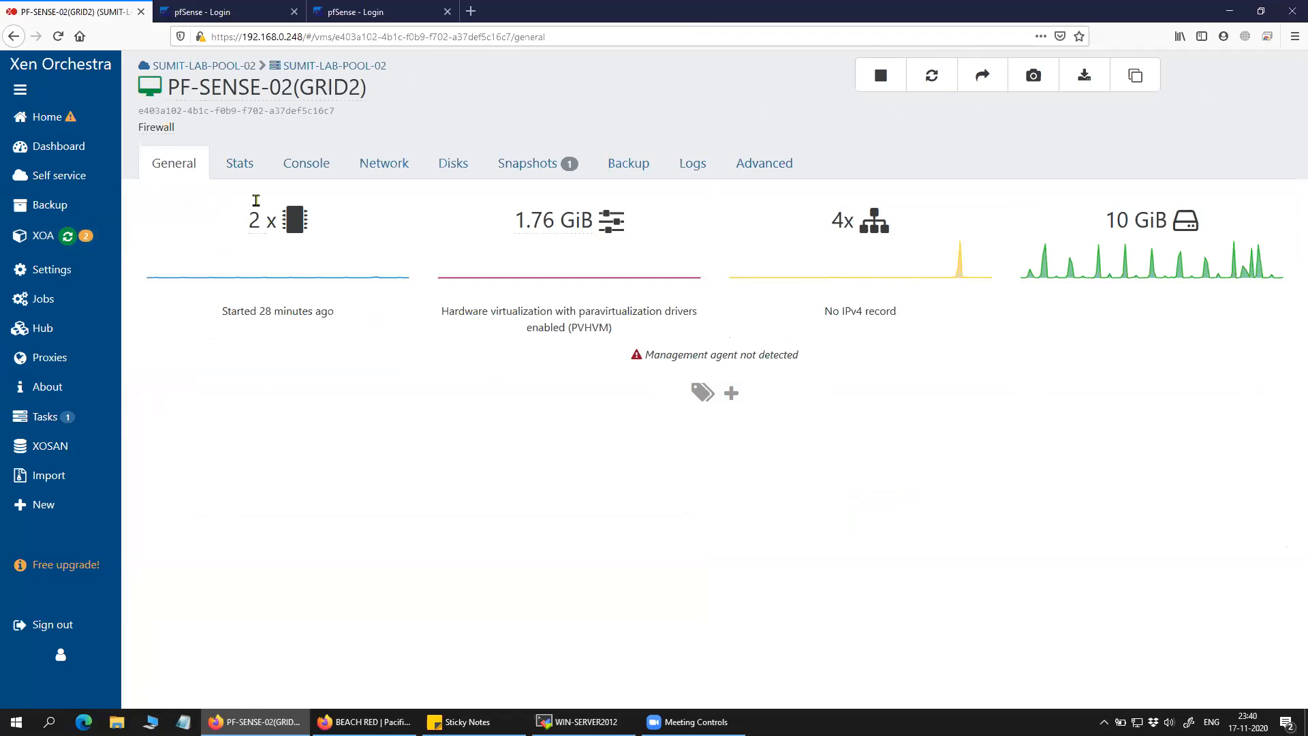
{"action": "left_click", "coordinate": [167, 117]}
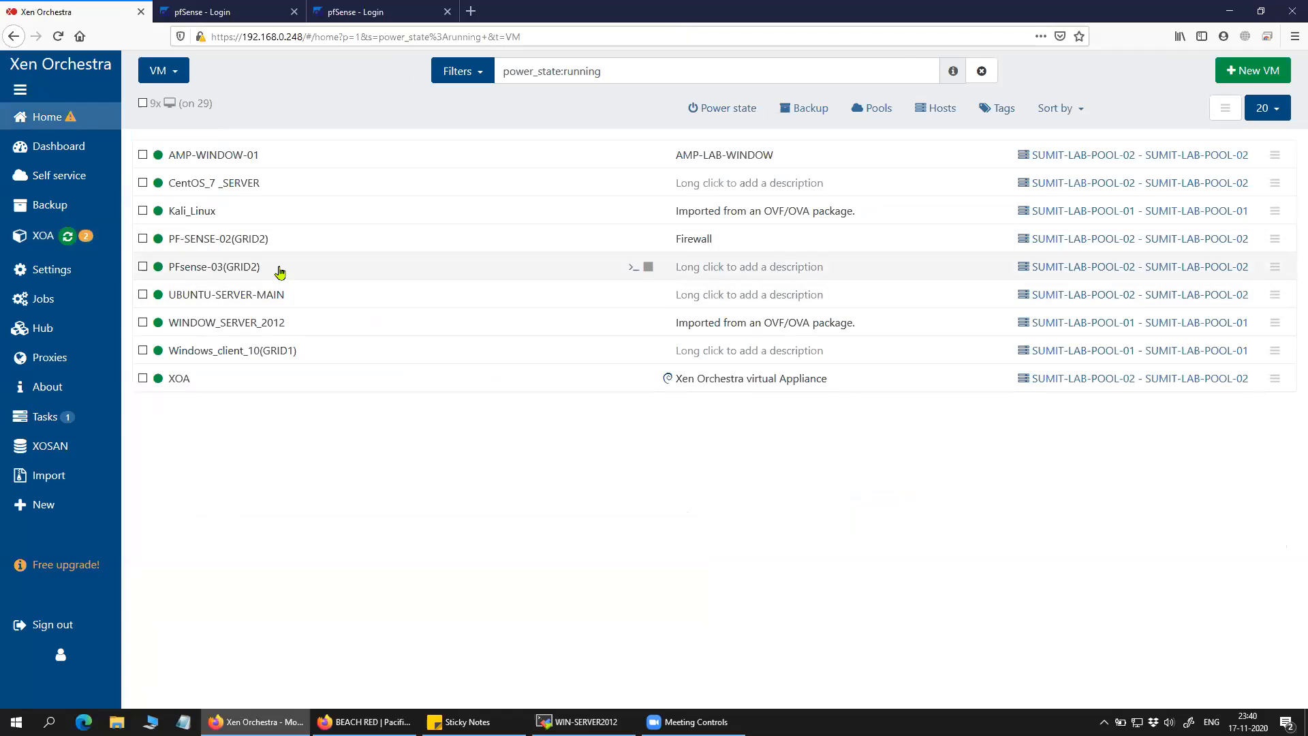
{"action": "left_click", "coordinate": [276, 267]}
{"action": "left_click", "coordinate": [168, 117]}
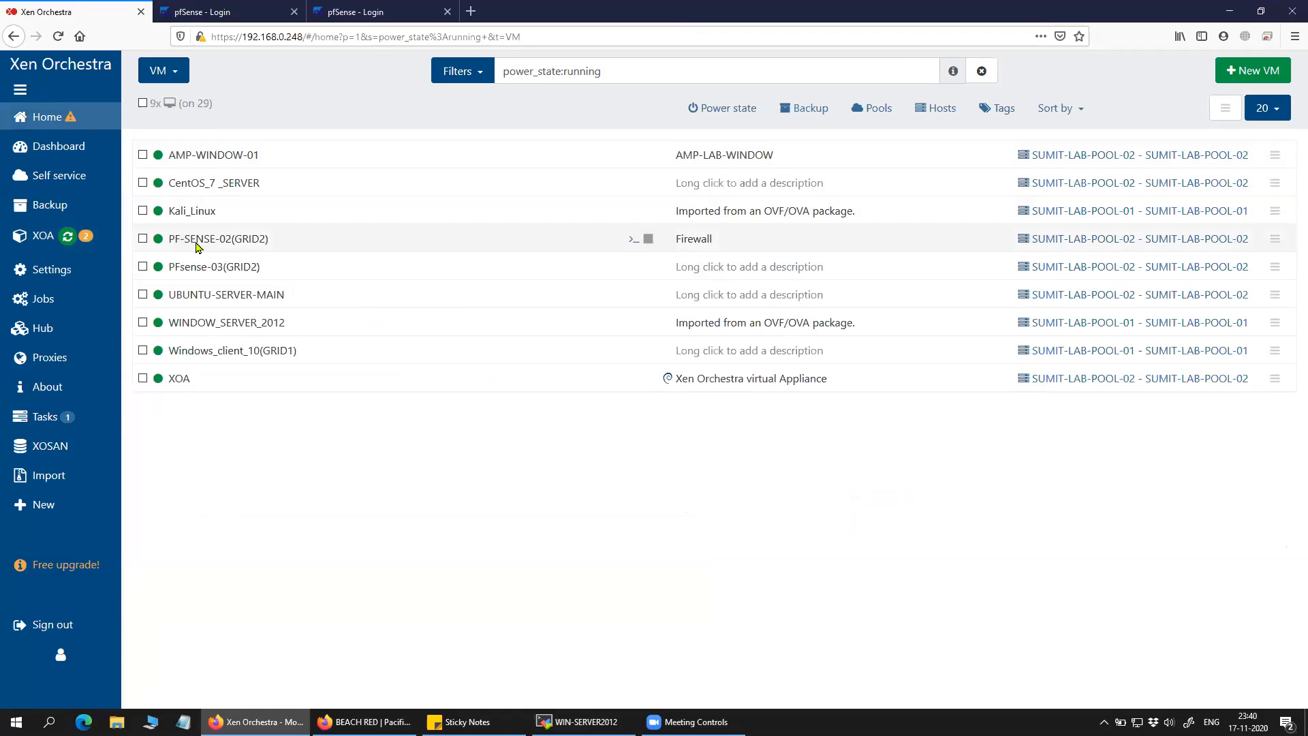
Sign in to the 192.168.0.129 and 192.168.0.130 pfSense firewalls.
{"action": "left_click", "coordinate": [235, 15]}
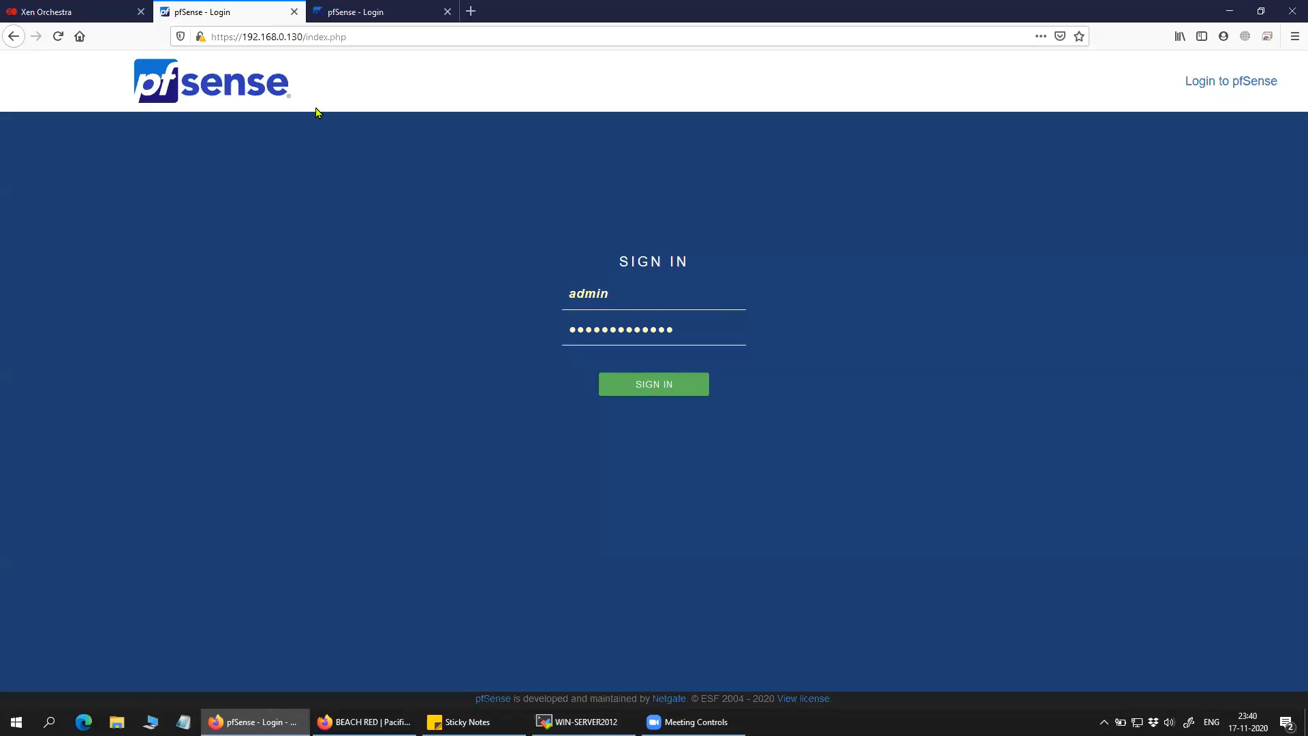
{"action": "left_click", "coordinate": [372, 17]}
{"action": "left_click", "coordinate": [282, 15]}
{"action": "left_click", "coordinate": [614, 384]}
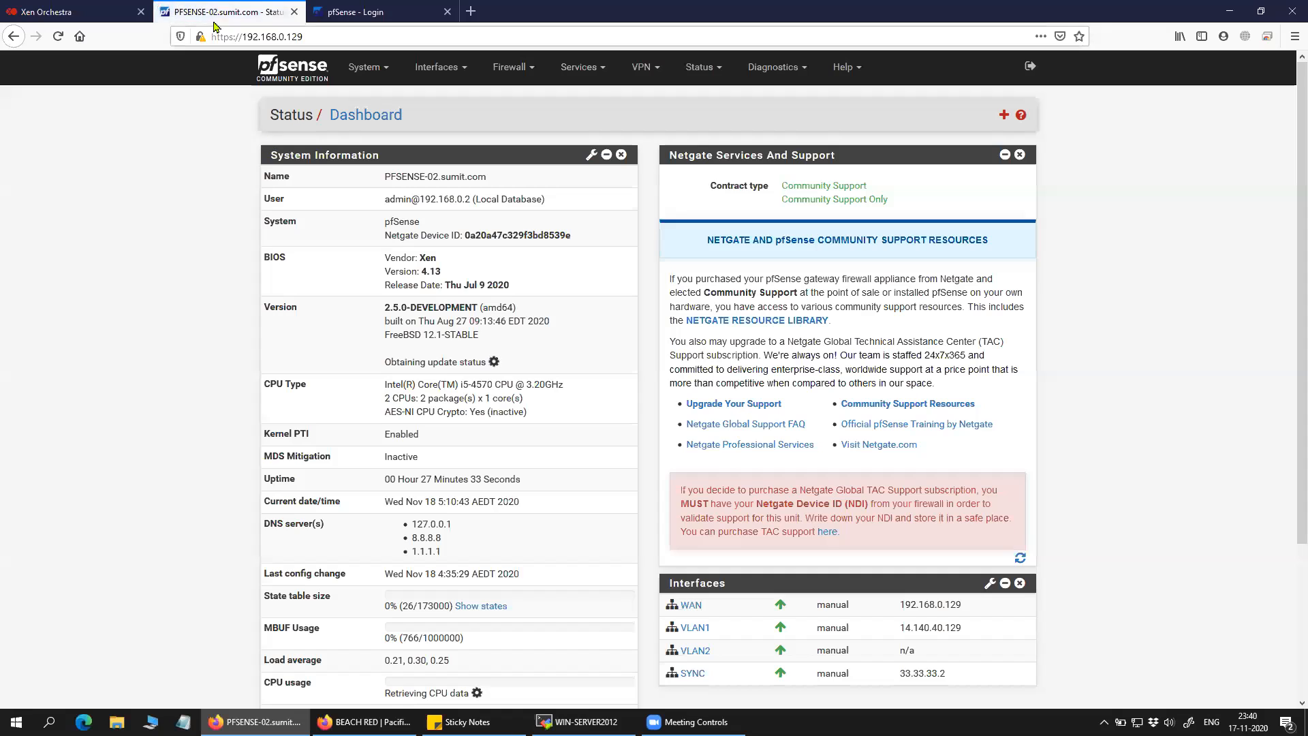
{"action": "key", "text": "ctrl+Tab"}
{"action": "left_click", "coordinate": [625, 384]}
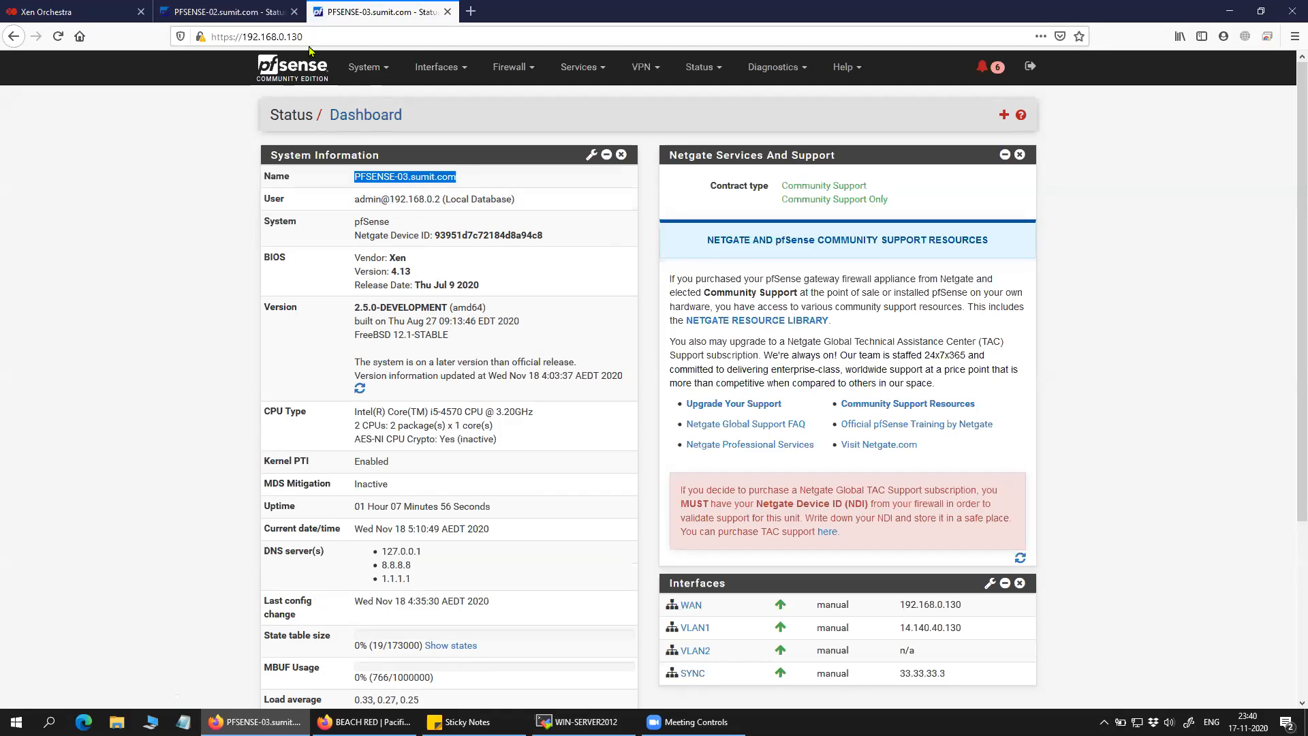
Return to the PFSENSE-02 dashboard and highlight its PFSENSE-02.sumit.com hostname.
{"action": "left_click", "coordinate": [282, 18]}
{"action": "left_click_drag", "start_coordinate": [483, 185], "coordinate": [321, 185]}
{"action": "left_click", "coordinate": [188, 288]}
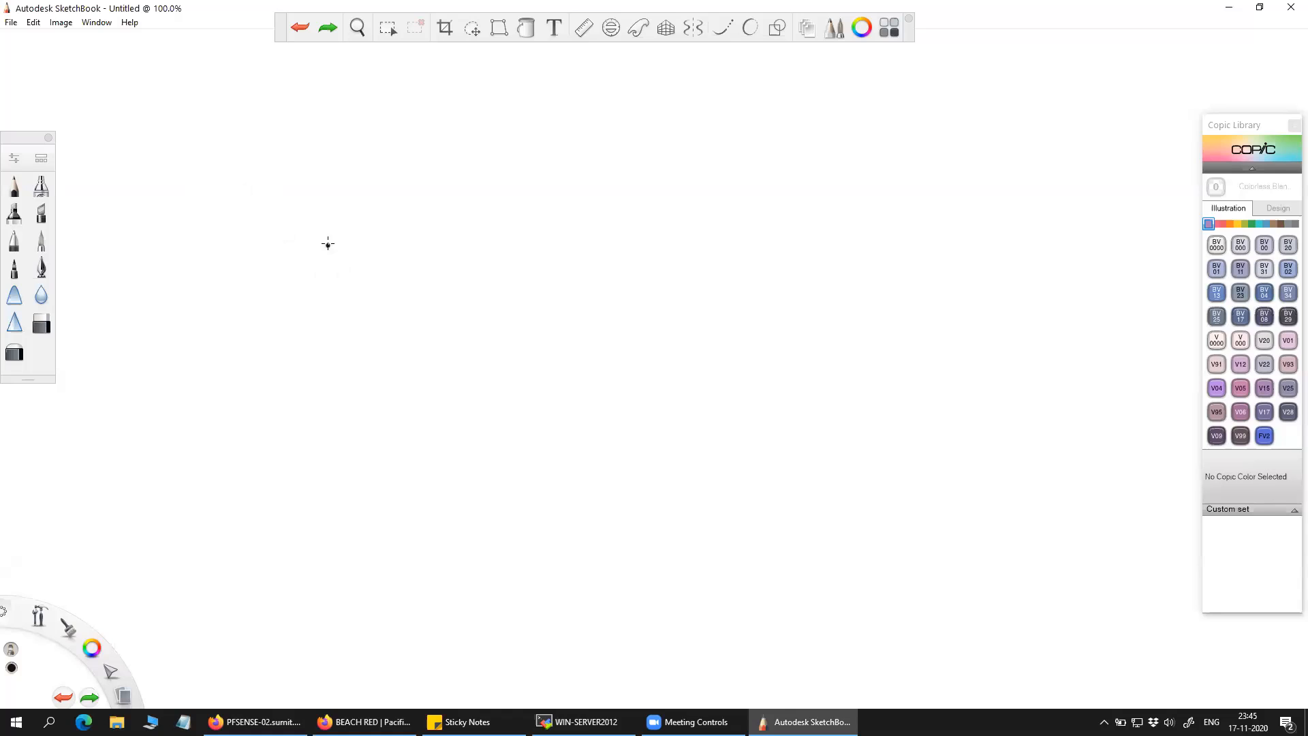
Draw two firewall boxes labelled PFsense2 and PFSense3.
{"action": "left_click_drag", "start_coordinate": [337, 239], "coordinate": [353, 310]}
{"action": "mouse_move", "coordinate": [338, 239]}
{"action": "left_mouse_down"}
{"action": "mouse_move", "coordinate": [518, 228]}
{"action": "mouse_move", "coordinate": [462, 310]}
{"action": "mouse_move", "coordinate": [348, 315]}
{"action": "left_mouse_up"}
{"action": "mouse_move", "coordinate": [367, 264]}
{"action": "left_mouse_down"}
{"action": "mouse_move", "coordinate": [375, 289]}
{"action": "mouse_move", "coordinate": [386, 274]}
{"action": "mouse_move", "coordinate": [400, 290]}
{"action": "mouse_move", "coordinate": [487, 286]}
{"action": "mouse_move", "coordinate": [507, 271]}
{"action": "mouse_move", "coordinate": [530, 287]}
{"action": "left_mouse_up"}
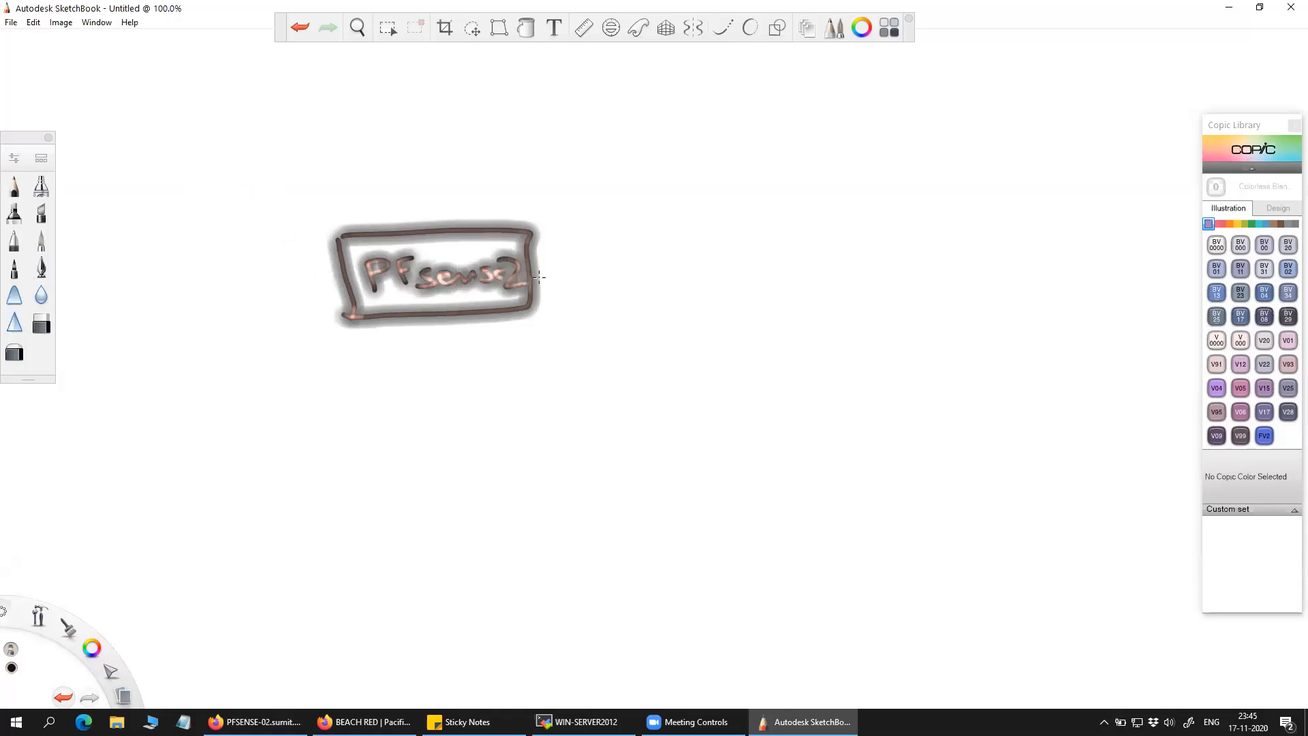
{"action": "left_click_drag", "start_coordinate": [806, 224], "coordinate": [821, 300]}
{"action": "mouse_move", "coordinate": [918, 214]}
{"action": "left_mouse_down"}
{"action": "mouse_move", "coordinate": [807, 221]}
{"action": "mouse_move", "coordinate": [1084, 296]}
{"action": "mouse_move", "coordinate": [821, 303]}
{"action": "left_mouse_up"}
{"action": "left_click_drag", "start_coordinate": [846, 241], "coordinate": [853, 280]}
{"action": "left_click_drag", "start_coordinate": [846, 245], "coordinate": [894, 272]}
{"action": "mouse_move", "coordinate": [889, 239]}
{"action": "left_mouse_down"}
{"action": "mouse_move", "coordinate": [916, 232]}
{"action": "mouse_move", "coordinate": [910, 254]}
{"action": "left_mouse_up"}
{"action": "left_click_drag", "start_coordinate": [934, 237], "coordinate": [927, 269]}
{"action": "mouse_move", "coordinate": [961, 253]}
{"action": "left_mouse_down"}
{"action": "mouse_move", "coordinate": [945, 256]}
{"action": "mouse_move", "coordinate": [981, 264]}
{"action": "left_mouse_up"}
{"action": "mouse_move", "coordinate": [992, 248]}
{"action": "left_mouse_down"}
{"action": "mouse_move", "coordinate": [1022, 267]}
{"action": "mouse_move", "coordinate": [1053, 254]}
{"action": "mouse_move", "coordinate": [1056, 273]}
{"action": "left_mouse_up"}
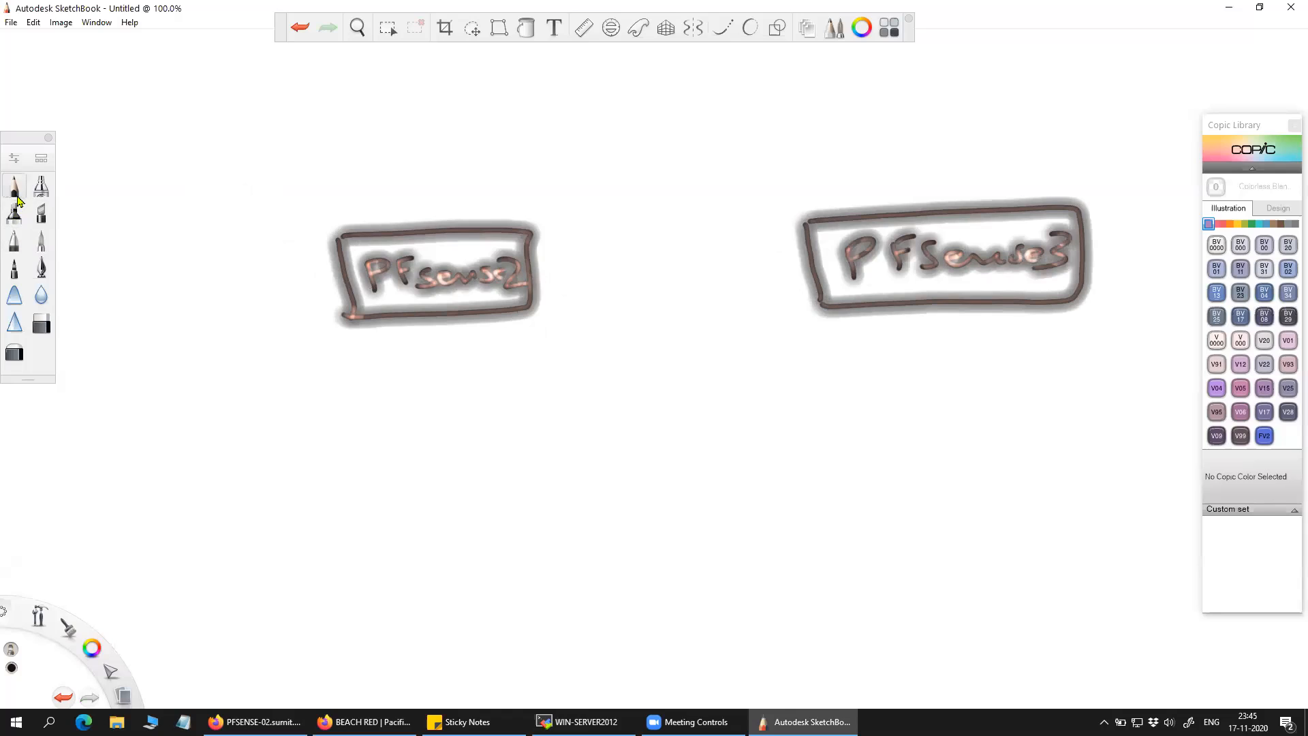
With the marker, join the boxes with a thick line labelled SYNC and start a switch box above.
{"action": "left_click", "coordinate": [41, 213]}
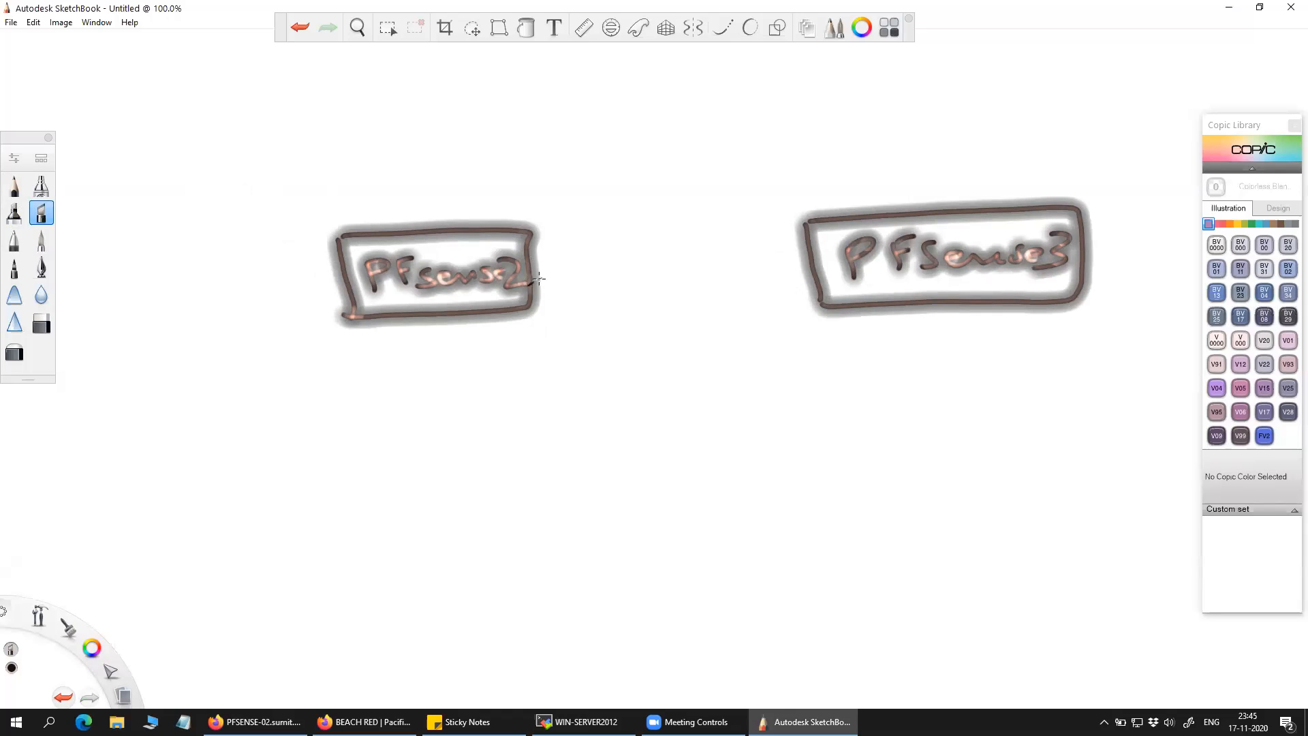
{"action": "left_click_drag", "start_coordinate": [532, 278], "coordinate": [816, 263]}
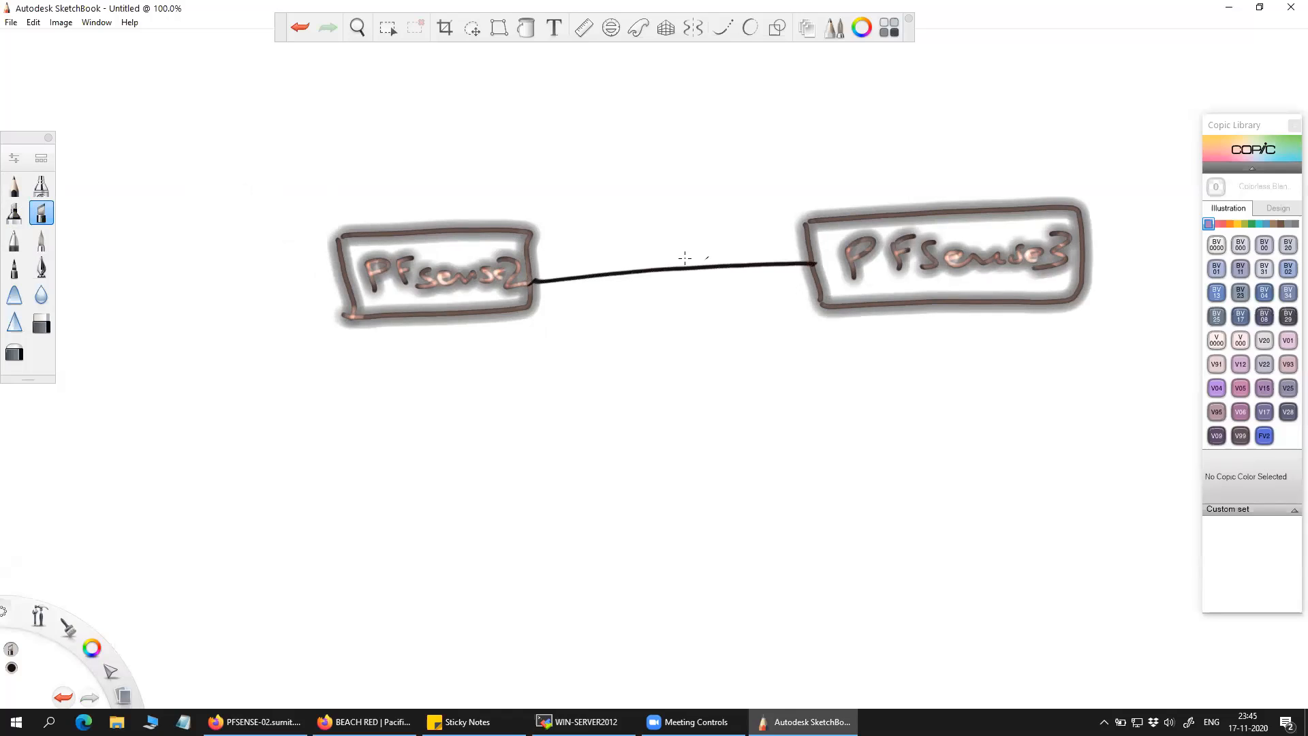
{"action": "mouse_move", "coordinate": [628, 241]}
{"action": "left_mouse_down"}
{"action": "mouse_move", "coordinate": [609, 261]}
{"action": "mouse_move", "coordinate": [677, 239]}
{"action": "mouse_move", "coordinate": [658, 263]}
{"action": "mouse_move", "coordinate": [715, 235]}
{"action": "mouse_move", "coordinate": [751, 257]}
{"action": "left_mouse_up"}
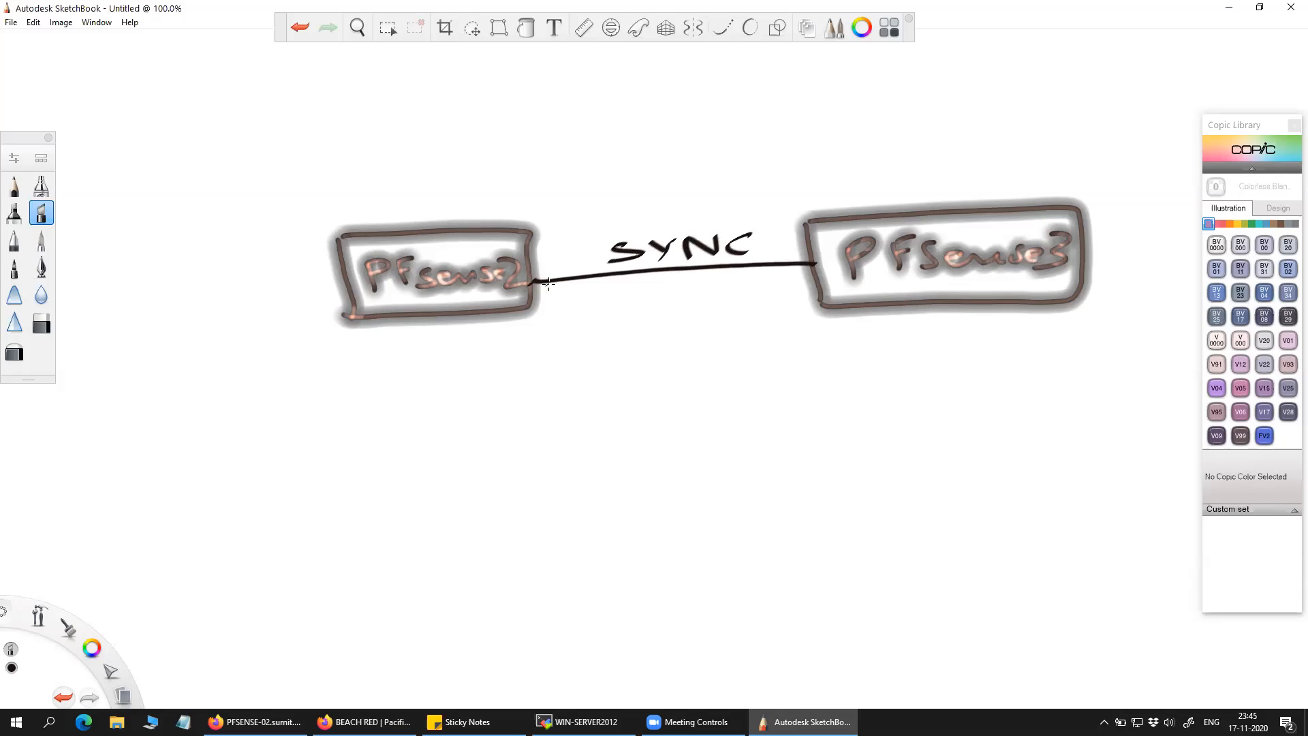
{"action": "left_click_drag", "start_coordinate": [532, 280], "coordinate": [799, 261]}
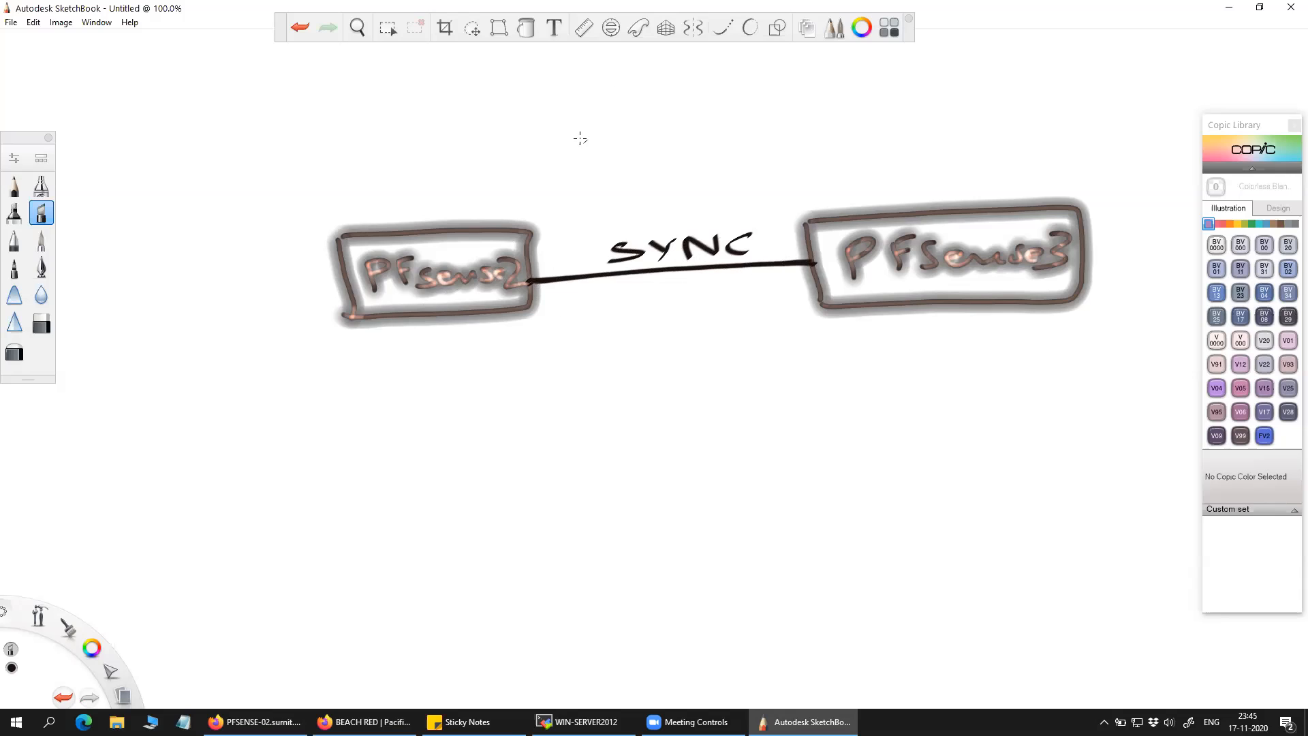
{"action": "mouse_move", "coordinate": [578, 114]}
{"action": "left_mouse_down"}
{"action": "mouse_move", "coordinate": [590, 154]}
{"action": "mouse_move", "coordinate": [731, 127]}
{"action": "mouse_move", "coordinate": [590, 156]}
{"action": "left_mouse_up"}
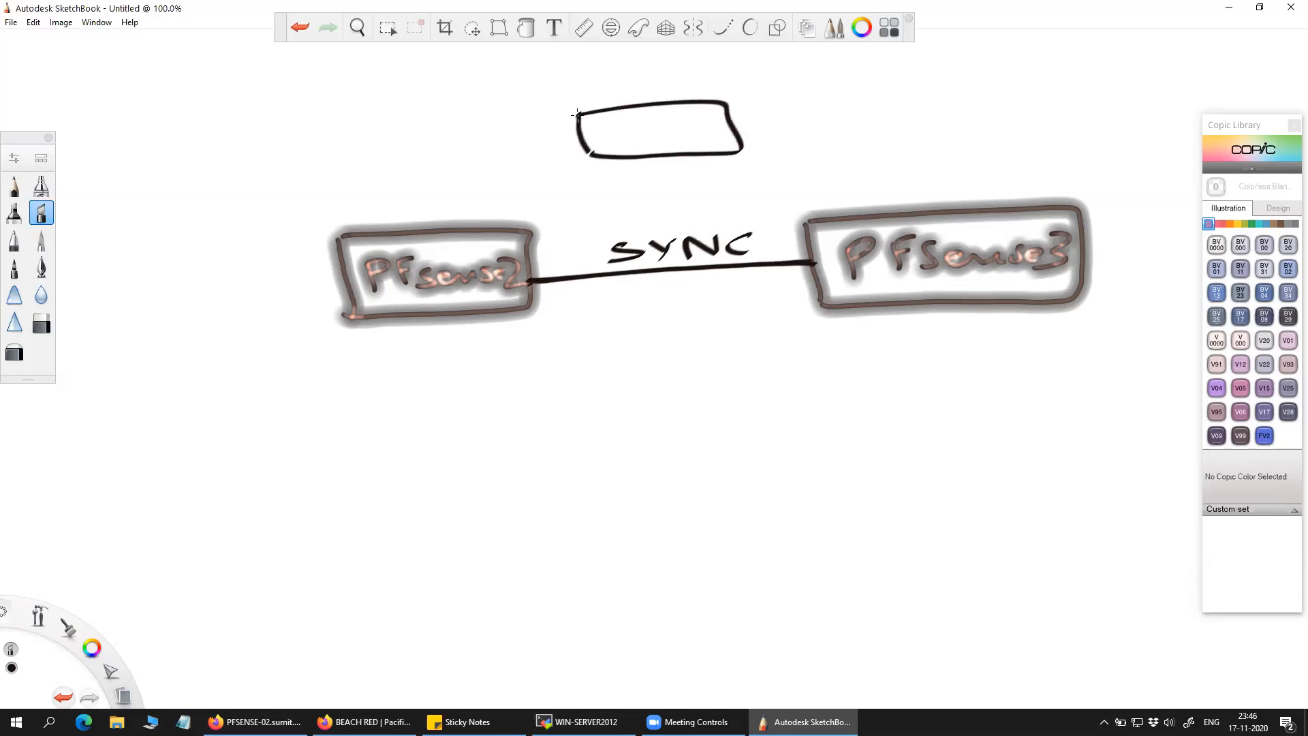
Add switch arrows to the top box and link it up to an ISP box.
{"action": "left_click_drag", "start_coordinate": [656, 122], "coordinate": [725, 120]}
{"action": "mouse_move", "coordinate": [710, 106]}
{"action": "left_mouse_down"}
{"action": "mouse_move", "coordinate": [728, 120]}
{"action": "mouse_move", "coordinate": [580, 128]}
{"action": "mouse_move", "coordinate": [720, 134]}
{"action": "left_mouse_up"}
{"action": "left_click_drag", "start_coordinate": [720, 134], "coordinate": [709, 138]}
{"action": "left_click_drag", "start_coordinate": [615, 139], "coordinate": [598, 144]}
{"action": "left_click_drag", "start_coordinate": [598, 145], "coordinate": [627, 150]}
{"action": "mouse_move", "coordinate": [654, 101]}
{"action": "left_mouse_down"}
{"action": "mouse_move", "coordinate": [652, 84]}
{"action": "mouse_move", "coordinate": [954, 69]}
{"action": "mouse_move", "coordinate": [958, 88]}
{"action": "left_mouse_up"}
{"action": "mouse_move", "coordinate": [1084, 47]}
{"action": "left_mouse_down"}
{"action": "mouse_move", "coordinate": [952, 51]}
{"action": "mouse_move", "coordinate": [980, 90]}
{"action": "mouse_move", "coordinate": [954, 90]}
{"action": "mouse_move", "coordinate": [1044, 84]}
{"action": "left_mouse_up"}
{"action": "left_click_drag", "start_coordinate": [1048, 63], "coordinate": [1046, 74]}
Connect the top switch to PFsense2 and PFsense3 and label the uplink WAN.
{"action": "mouse_move", "coordinate": [646, 158]}
{"action": "left_mouse_down"}
{"action": "mouse_move", "coordinate": [535, 181]}
{"action": "mouse_move", "coordinate": [454, 221]}
{"action": "left_mouse_up"}
{"action": "mouse_move", "coordinate": [687, 157]}
{"action": "left_mouse_down"}
{"action": "mouse_move", "coordinate": [821, 163]}
{"action": "mouse_move", "coordinate": [867, 208]}
{"action": "mouse_move", "coordinate": [944, 169]}
{"action": "mouse_move", "coordinate": [968, 190]}
{"action": "mouse_move", "coordinate": [980, 169]}
{"action": "mouse_move", "coordinate": [1020, 159]}
{"action": "left_mouse_up"}
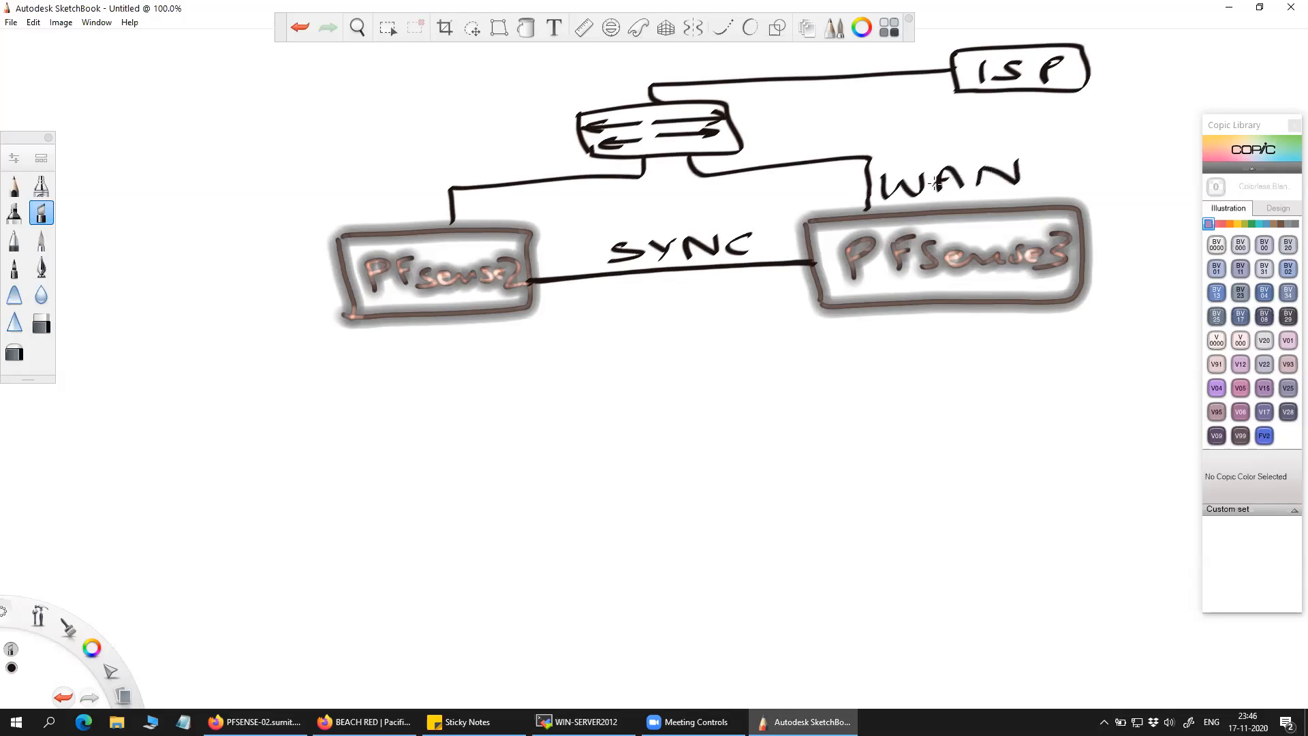
{"action": "mouse_move", "coordinate": [320, 194]}
{"action": "left_mouse_down"}
{"action": "mouse_move", "coordinate": [349, 207]}
{"action": "mouse_move", "coordinate": [455, 181]}
{"action": "left_mouse_up"}
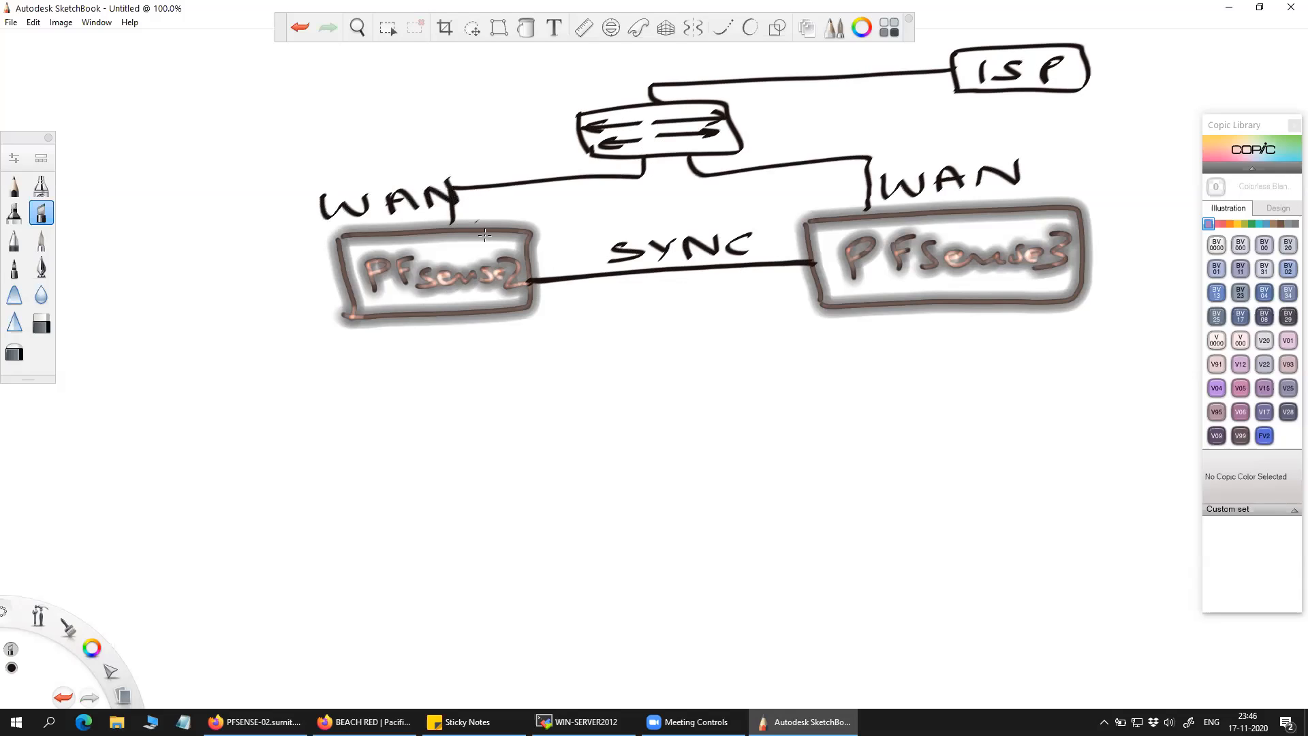
Draw downlinks from both firewalls to a lower switch feeding an N/w box and another box.
{"action": "mouse_move", "coordinate": [452, 317]}
{"action": "left_mouse_down"}
{"action": "mouse_move", "coordinate": [479, 375]}
{"action": "mouse_move", "coordinate": [639, 409]}
{"action": "left_mouse_up"}
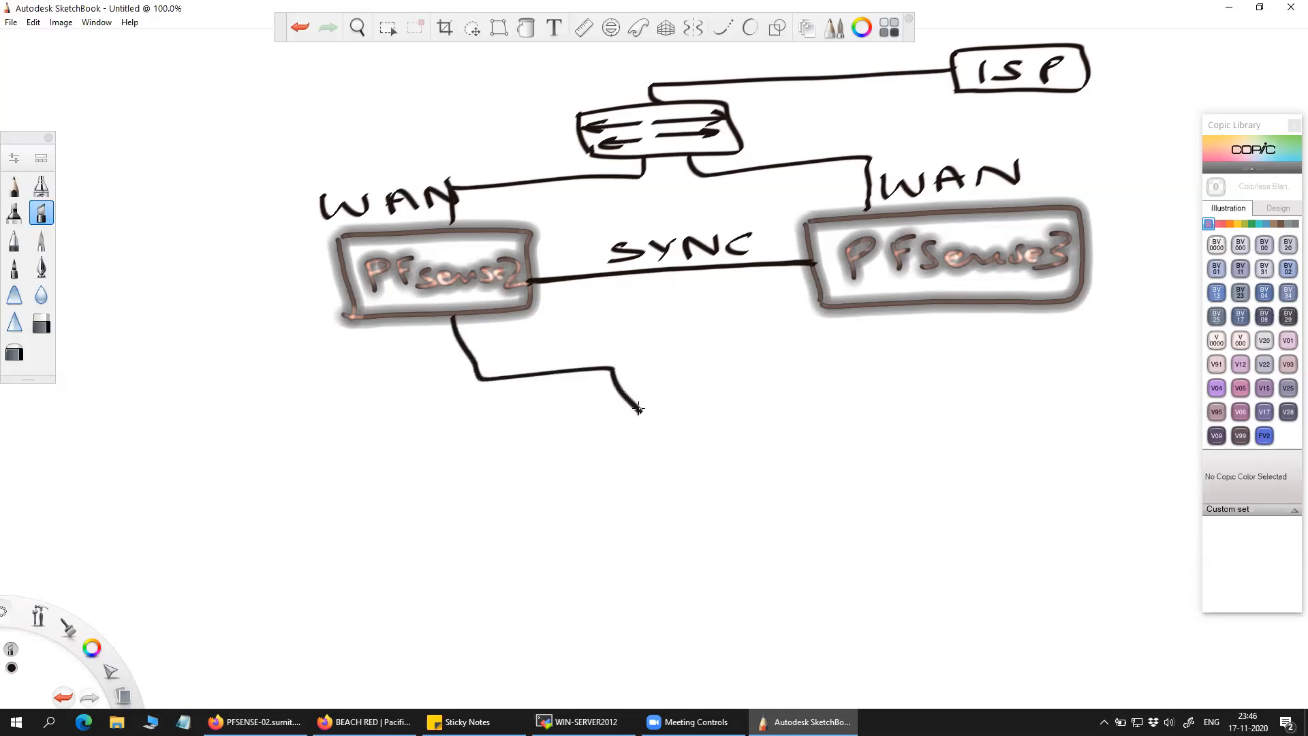
{"action": "mouse_move", "coordinate": [877, 309]}
{"action": "left_mouse_down"}
{"action": "mouse_move", "coordinate": [879, 325]}
{"action": "mouse_move", "coordinate": [709, 372]}
{"action": "mouse_move", "coordinate": [719, 402]}
{"action": "left_mouse_up"}
{"action": "mouse_move", "coordinate": [587, 426]}
{"action": "left_mouse_down"}
{"action": "mouse_move", "coordinate": [594, 444]}
{"action": "mouse_move", "coordinate": [720, 402]}
{"action": "mouse_move", "coordinate": [604, 458]}
{"action": "left_mouse_up"}
{"action": "left_click_drag", "start_coordinate": [668, 424], "coordinate": [746, 412]}
{"action": "mouse_move", "coordinate": [629, 430]}
{"action": "left_mouse_down"}
{"action": "mouse_move", "coordinate": [612, 439]}
{"action": "mouse_move", "coordinate": [758, 423]}
{"action": "mouse_move", "coordinate": [650, 450]}
{"action": "mouse_move", "coordinate": [713, 514]}
{"action": "mouse_move", "coordinate": [681, 543]}
{"action": "mouse_move", "coordinate": [695, 565]}
{"action": "mouse_move", "coordinate": [739, 513]}
{"action": "mouse_move", "coordinate": [889, 545]}
{"action": "mouse_move", "coordinate": [671, 590]}
{"action": "mouse_move", "coordinate": [734, 540]}
{"action": "mouse_move", "coordinate": [776, 535]}
{"action": "mouse_move", "coordinate": [794, 559]}
{"action": "left_mouse_up"}
{"action": "left_click_drag", "start_coordinate": [821, 531], "coordinate": [998, 525]}
{"action": "left_click_drag", "start_coordinate": [1009, 490], "coordinate": [1020, 537]}
{"action": "mouse_move", "coordinate": [1022, 492]}
{"action": "left_mouse_down"}
{"action": "mouse_move", "coordinate": [1067, 479]}
{"action": "mouse_move", "coordinate": [1029, 532]}
{"action": "mouse_move", "coordinate": [1016, 522]}
{"action": "left_mouse_up"}
{"action": "left_click_drag", "start_coordinate": [1006, 496], "coordinate": [1009, 490]}
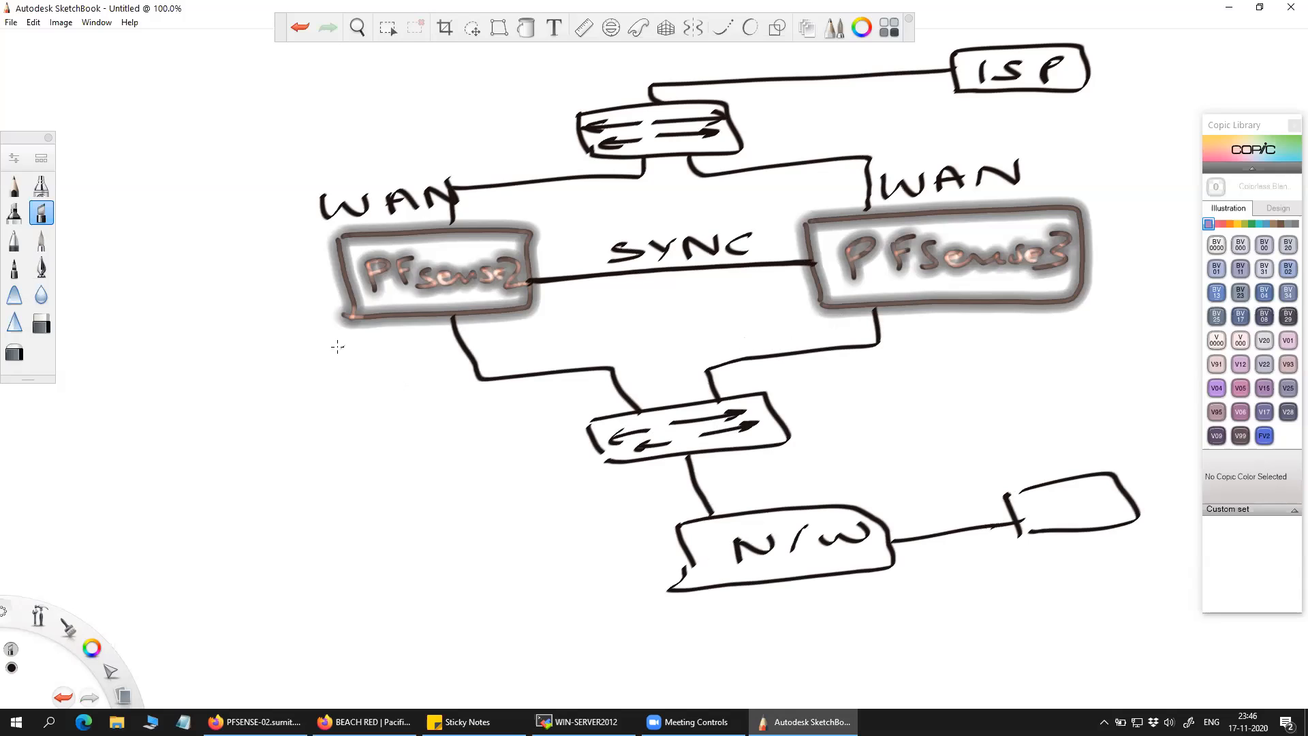
Label the downlinks under PFsense2 and PFsense3 VLAN1.
{"action": "left_click_drag", "start_coordinate": [332, 346], "coordinate": [358, 344]}
{"action": "mouse_move", "coordinate": [374, 340]}
{"action": "left_mouse_down"}
{"action": "mouse_move", "coordinate": [372, 354]}
{"action": "mouse_move", "coordinate": [394, 361]}
{"action": "left_mouse_up"}
{"action": "mouse_move", "coordinate": [393, 360]}
{"action": "left_mouse_down"}
{"action": "mouse_move", "coordinate": [399, 341]}
{"action": "mouse_move", "coordinate": [416, 360]}
{"action": "mouse_move", "coordinate": [403, 348]}
{"action": "left_mouse_up"}
{"action": "left_click_drag", "start_coordinate": [417, 354], "coordinate": [446, 337]}
{"action": "left_click_drag", "start_coordinate": [455, 334], "coordinate": [461, 361]}
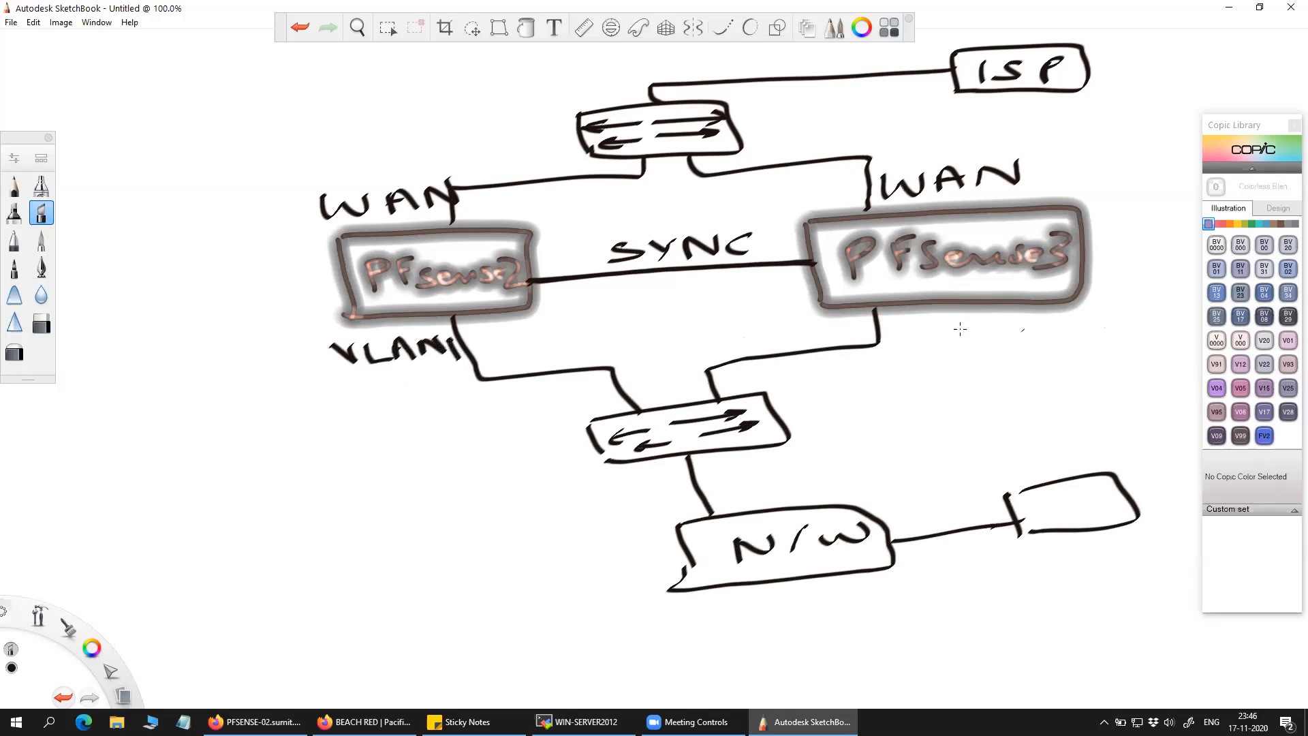
{"action": "mouse_move", "coordinate": [889, 328]}
{"action": "left_mouse_down"}
{"action": "mouse_move", "coordinate": [920, 322]}
{"action": "mouse_move", "coordinate": [956, 346]}
{"action": "mouse_move", "coordinate": [948, 337]}
{"action": "left_mouse_up"}
{"action": "mouse_move", "coordinate": [965, 344]}
{"action": "left_mouse_down"}
{"action": "mouse_move", "coordinate": [967, 324]}
{"action": "mouse_move", "coordinate": [1002, 328]}
{"action": "left_mouse_up"}
{"action": "left_click_drag", "start_coordinate": [917, 331], "coordinate": [928, 346]}
{"action": "left_click_drag", "start_coordinate": [1008, 320], "coordinate": [1011, 349]}
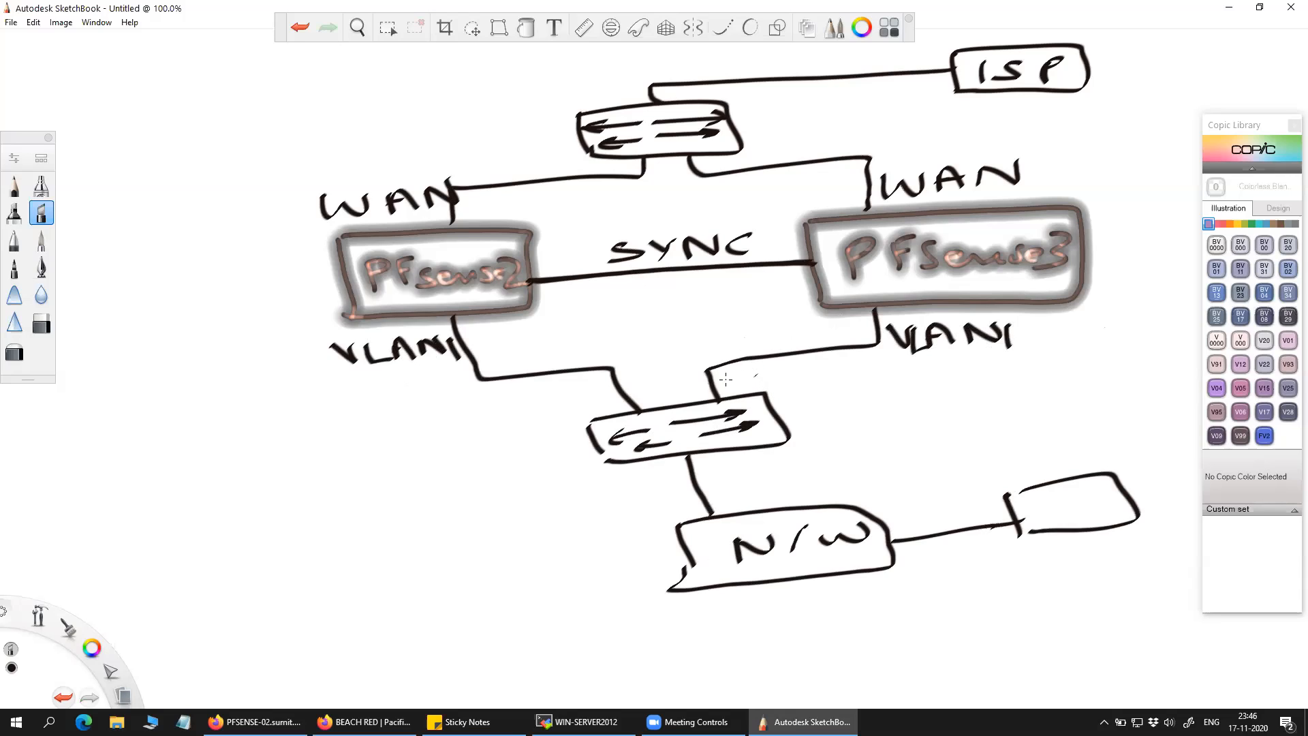
Link each firewall's side to the lower switch and tick both firewall boxes.
{"action": "mouse_move", "coordinate": [339, 269]}
{"action": "left_mouse_down"}
{"action": "mouse_move", "coordinate": [279, 337]}
{"action": "mouse_move", "coordinate": [344, 434]}
{"action": "mouse_move", "coordinate": [565, 416]}
{"action": "mouse_move", "coordinate": [585, 435]}
{"action": "left_mouse_up"}
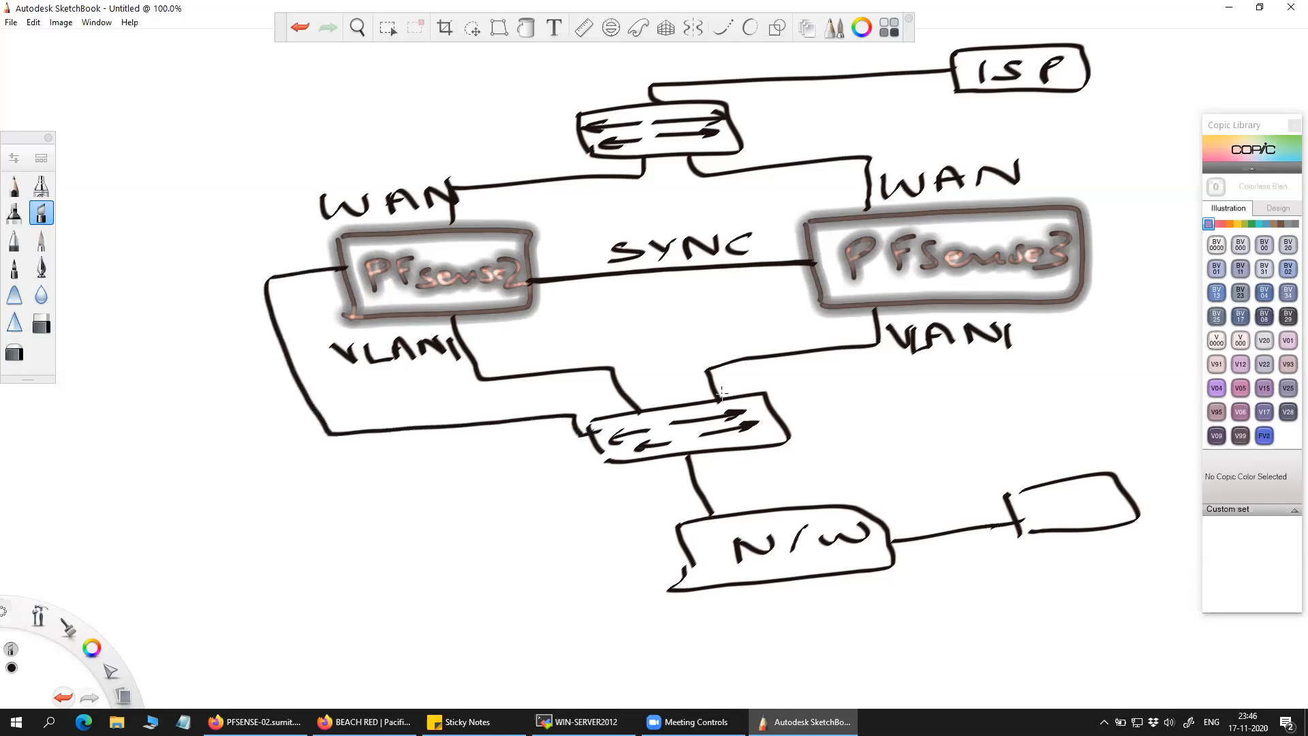
{"action": "mouse_move", "coordinate": [1084, 251]}
{"action": "left_mouse_down"}
{"action": "mouse_move", "coordinate": [1121, 340]}
{"action": "mouse_move", "coordinate": [770, 398]}
{"action": "left_mouse_up"}
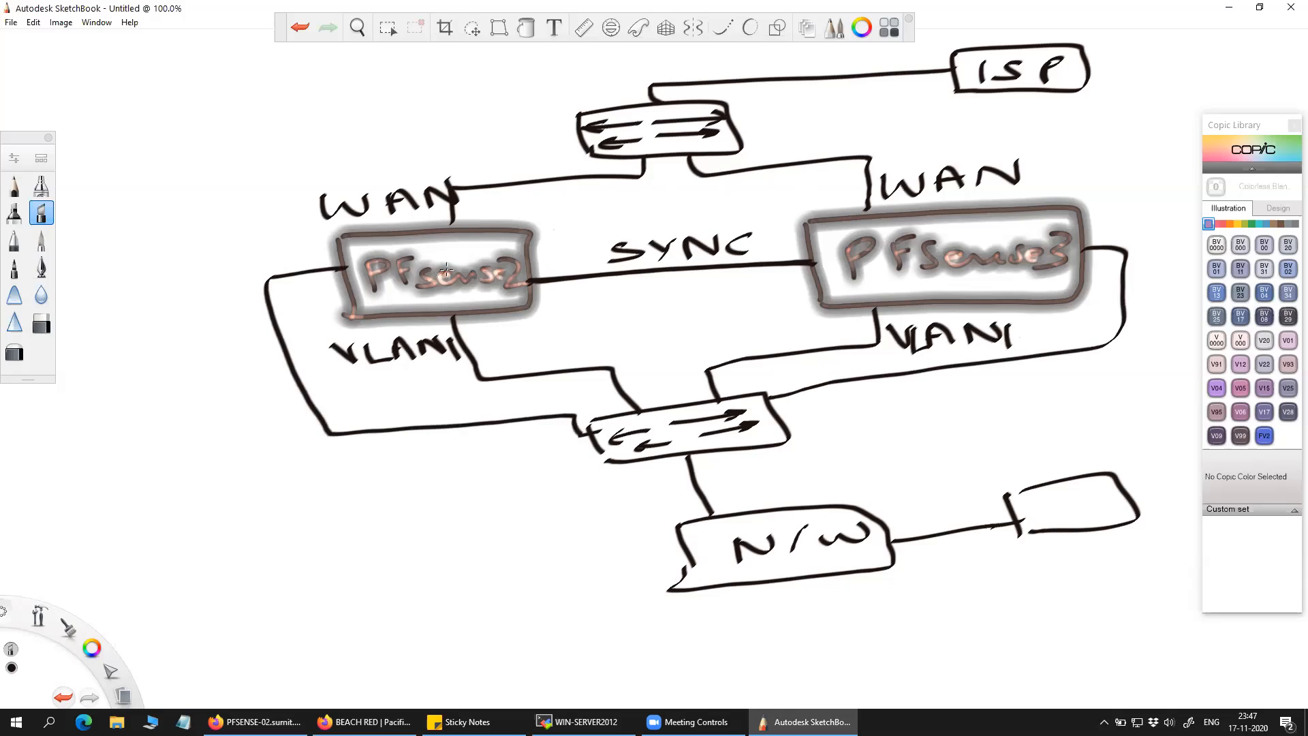
{"action": "left_click_drag", "start_coordinate": [470, 244], "coordinate": [512, 238]}
{"action": "left_click_drag", "start_coordinate": [963, 222], "coordinate": [1037, 219]}
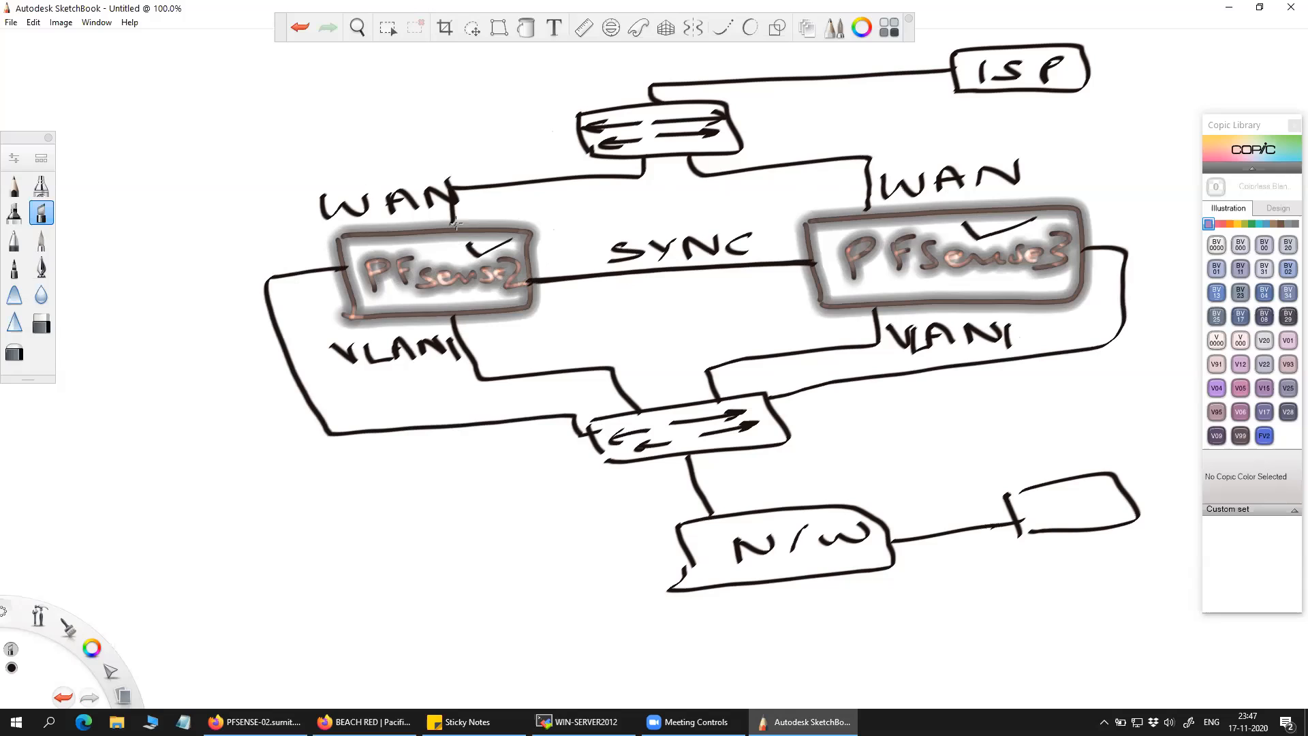
Tick both WAN links, both VLAN1 links, and the SYNC label and link.
{"action": "left_click_drag", "start_coordinate": [473, 206], "coordinate": [512, 204]}
{"action": "left_click_drag", "start_coordinate": [927, 151], "coordinate": [990, 147]}
{"action": "mouse_move", "coordinate": [476, 338]}
{"action": "left_mouse_down"}
{"action": "mouse_move", "coordinate": [485, 349]}
{"action": "mouse_move", "coordinate": [520, 330]}
{"action": "left_mouse_up"}
{"action": "left_click_drag", "start_coordinate": [1015, 326], "coordinate": [1063, 315]}
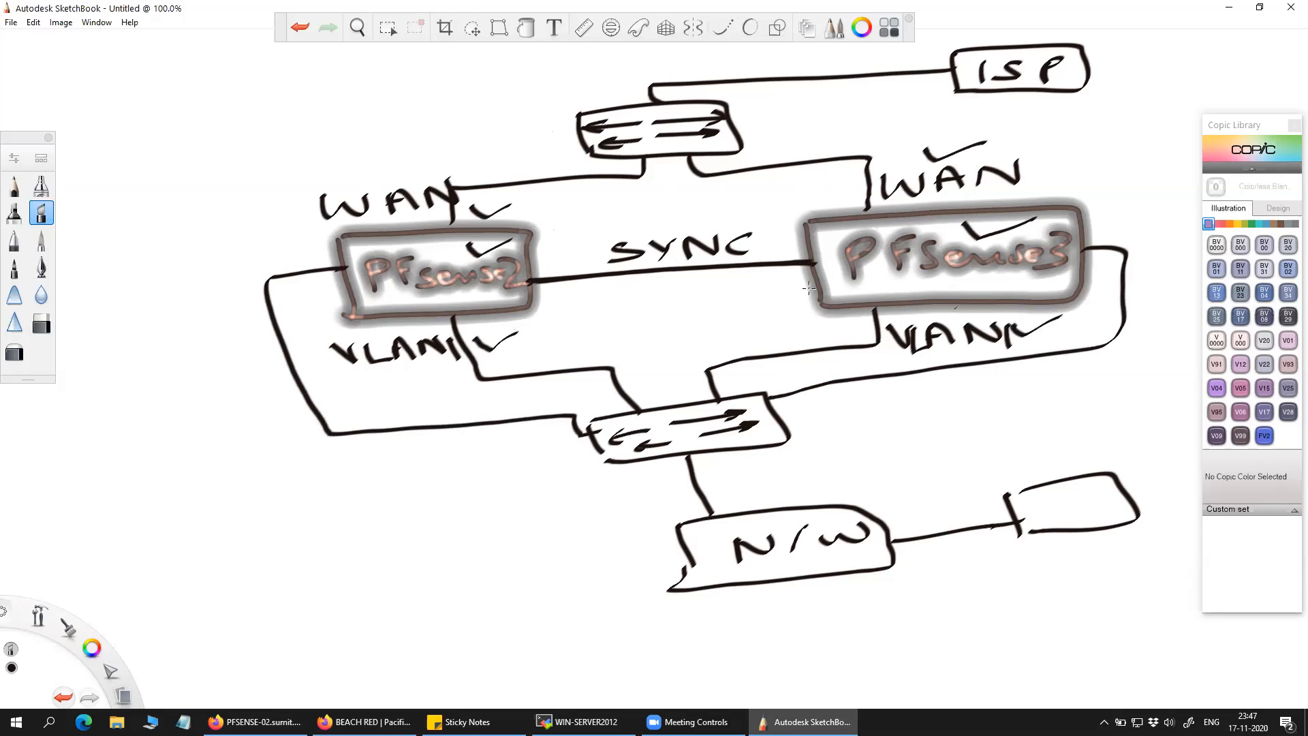
{"action": "left_click_drag", "start_coordinate": [696, 215], "coordinate": [728, 222]}
{"action": "left_click_drag", "start_coordinate": [549, 261], "coordinate": [590, 254]}
{"action": "left_click_drag", "start_coordinate": [763, 243], "coordinate": [795, 233]}
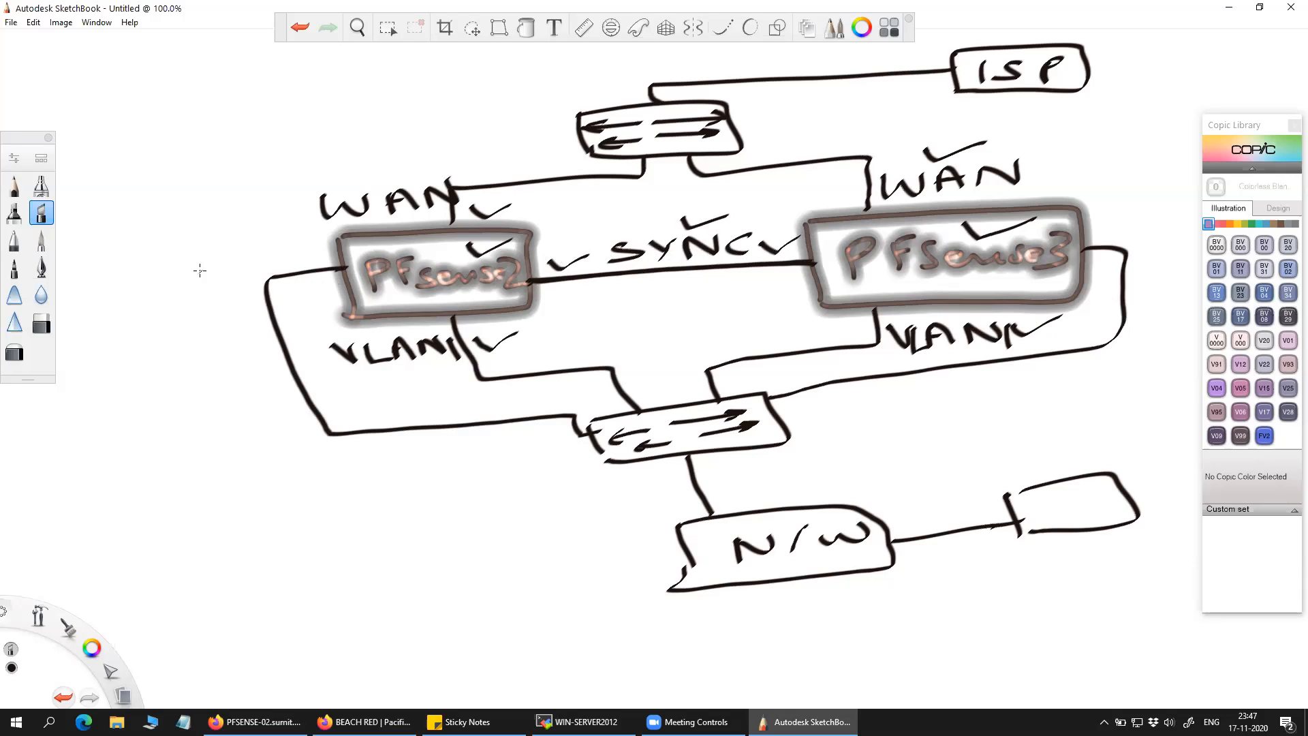
Write VLAN2 beside both side links, close the Copic library, and bring up the pfSense dashboard.
{"action": "left_click_drag", "start_coordinate": [199, 271], "coordinate": [223, 267]}
{"action": "mouse_move", "coordinate": [250, 275]}
{"action": "left_mouse_down"}
{"action": "mouse_move", "coordinate": [313, 247]}
{"action": "mouse_move", "coordinate": [327, 265]}
{"action": "left_mouse_up"}
{"action": "mouse_move", "coordinate": [1098, 222]}
{"action": "left_mouse_down"}
{"action": "mouse_move", "coordinate": [1150, 236]}
{"action": "mouse_move", "coordinate": [1185, 209]}
{"action": "mouse_move", "coordinate": [1197, 225]}
{"action": "left_mouse_up"}
{"action": "left_click_drag", "start_coordinate": [1161, 236], "coordinate": [1192, 251]}
{"action": "left_click", "coordinate": [1294, 125]}
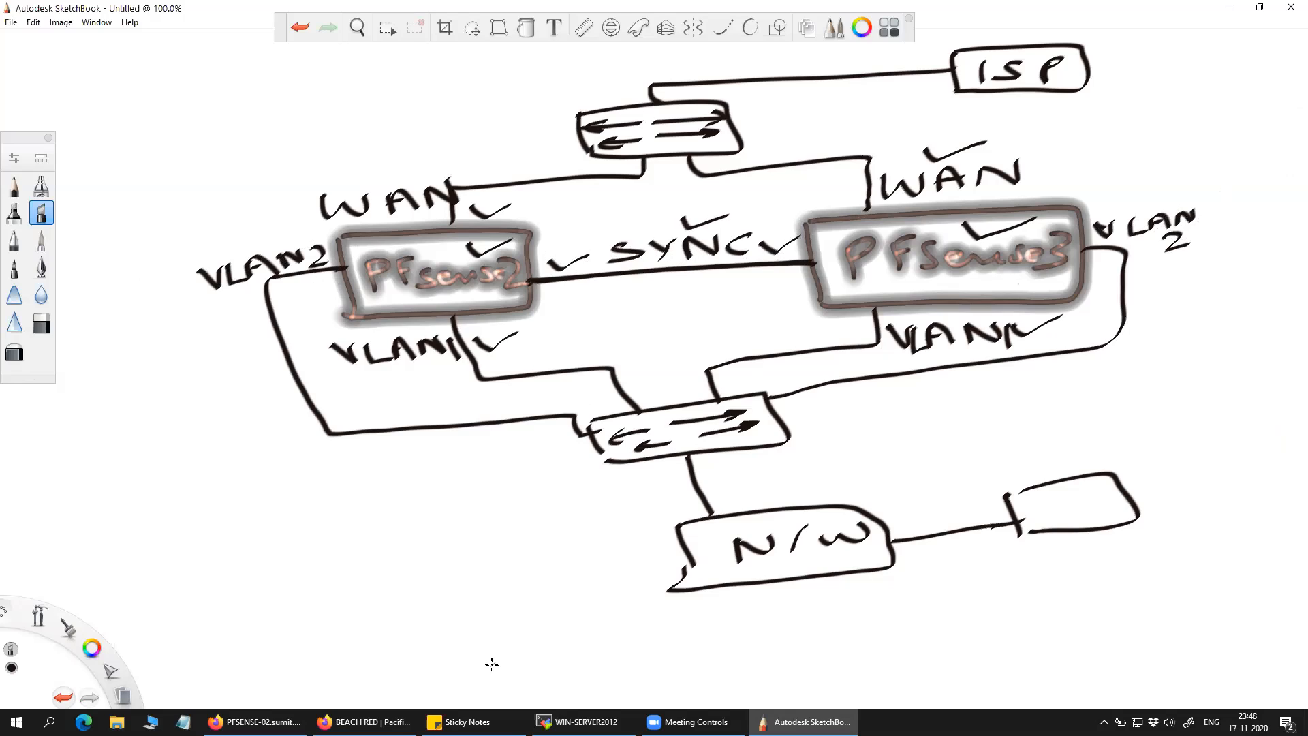
{"action": "left_click", "coordinate": [255, 721]}
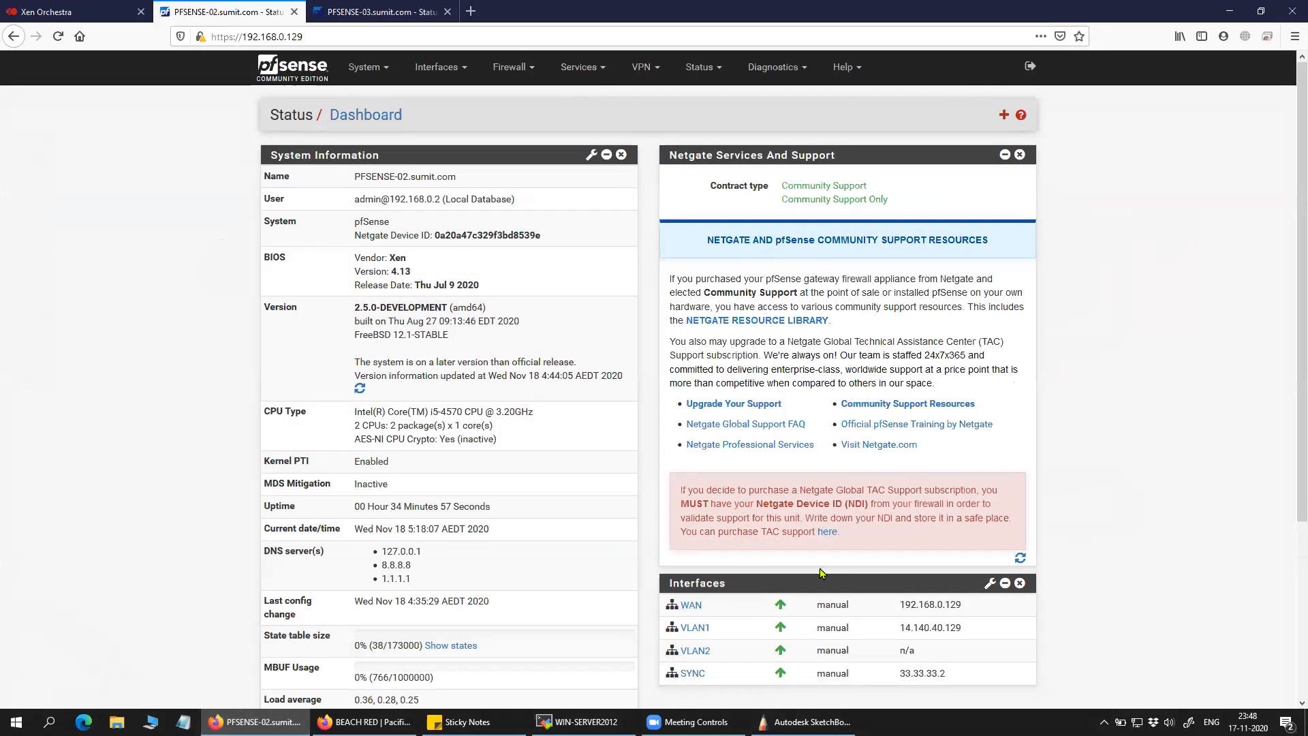
Highlight PFSENSE-02's WAN IP 192.168.0.129 on the dashboard, then return to the diagram.
{"action": "left_click_drag", "start_coordinate": [858, 609], "coordinate": [830, 607]}
{"action": "left_click_drag", "start_coordinate": [679, 608], "coordinate": [688, 609]}
{"action": "left_click_drag", "start_coordinate": [899, 606], "coordinate": [966, 607]}
{"action": "left_click", "coordinate": [804, 722]}
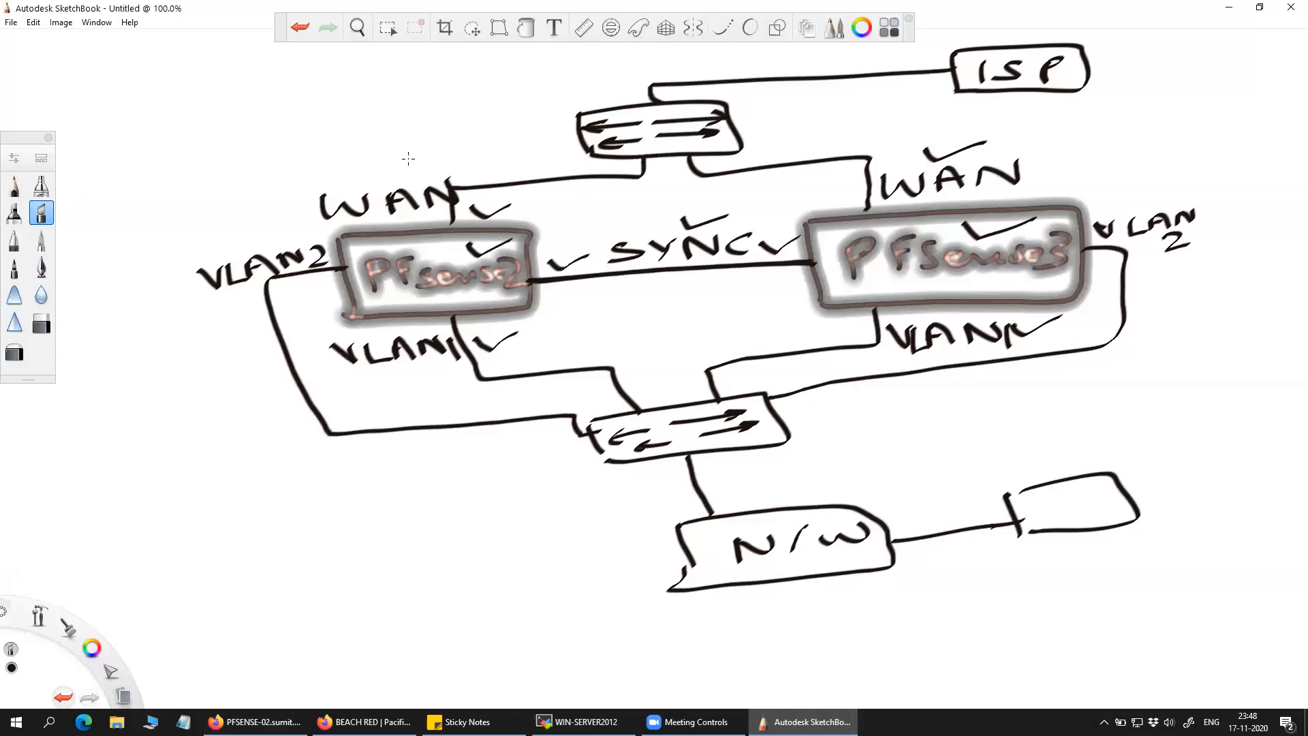
Write the WAN addresses 192.168.0.129 and .130 above the two WAN links.
{"action": "mouse_move", "coordinate": [301, 151]}
{"action": "left_mouse_down"}
{"action": "mouse_move", "coordinate": [302, 178]}
{"action": "mouse_move", "coordinate": [320, 159]}
{"action": "mouse_move", "coordinate": [390, 167]}
{"action": "mouse_move", "coordinate": [494, 141]}
{"action": "mouse_move", "coordinate": [567, 157]}
{"action": "mouse_move", "coordinate": [553, 163]}
{"action": "left_mouse_up"}
{"action": "left_click", "coordinate": [378, 162]}
{"action": "left_click", "coordinate": [467, 154]}
{"action": "left_click", "coordinate": [512, 154]}
{"action": "mouse_move", "coordinate": [1073, 134]}
{"action": "left_mouse_down"}
{"action": "mouse_move", "coordinate": [1068, 160]}
{"action": "mouse_move", "coordinate": [1131, 144]}
{"action": "mouse_move", "coordinate": [1107, 161]}
{"action": "left_mouse_up"}
{"action": "left_click_drag", "start_coordinate": [1164, 134], "coordinate": [1162, 137]}
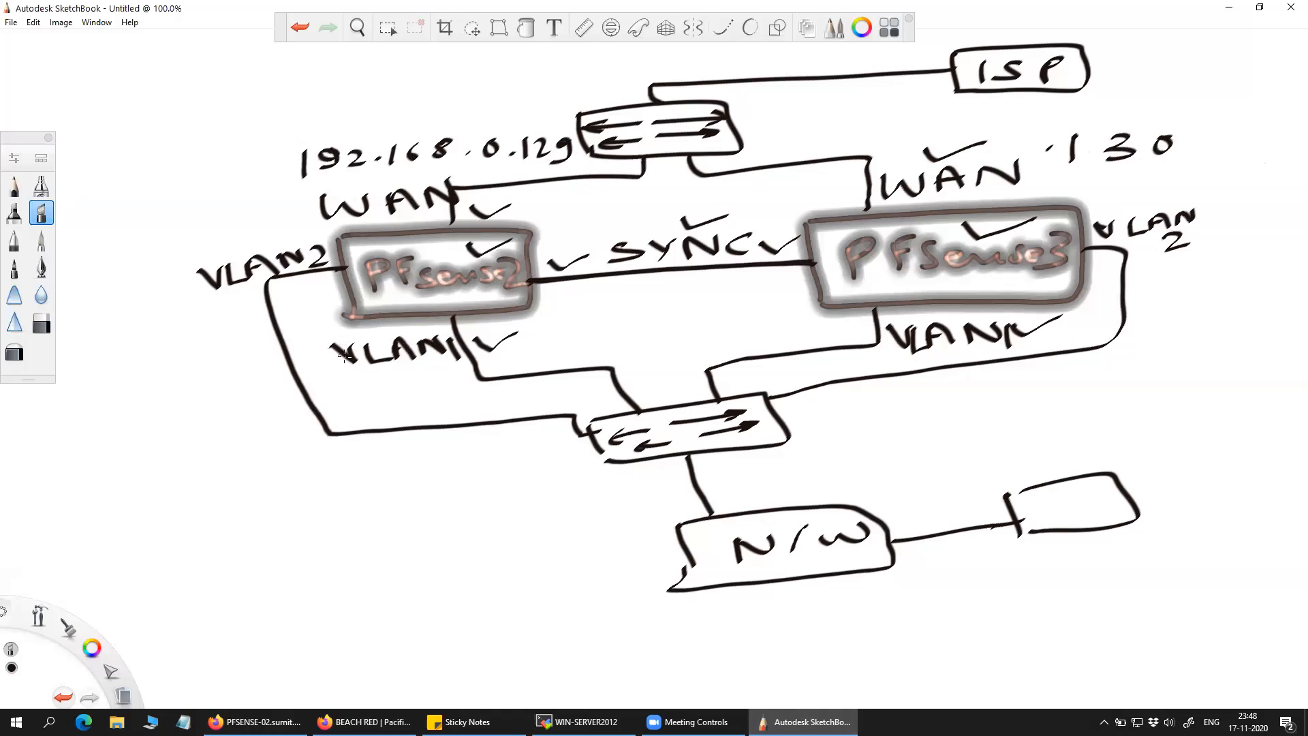
Draw pointers from both VLAN1 labels and write the 14.x.x.29 and .30 addresses.
{"action": "mouse_move", "coordinate": [404, 365]}
{"action": "left_mouse_down"}
{"action": "mouse_move", "coordinate": [178, 443]}
{"action": "mouse_move", "coordinate": [207, 451]}
{"action": "left_mouse_up"}
{"action": "left_click_drag", "start_coordinate": [7, 477], "coordinate": [15, 501]}
{"action": "mouse_move", "coordinate": [21, 475]}
{"action": "left_mouse_down"}
{"action": "mouse_move", "coordinate": [16, 495]}
{"action": "mouse_move", "coordinate": [66, 487]}
{"action": "left_mouse_up"}
{"action": "left_click", "coordinate": [90, 479]}
{"action": "mouse_move", "coordinate": [58, 472]}
{"action": "left_mouse_down"}
{"action": "mouse_move", "coordinate": [82, 486]}
{"action": "mouse_move", "coordinate": [103, 479]}
{"action": "left_mouse_up"}
{"action": "left_click_drag", "start_coordinate": [94, 465], "coordinate": [179, 486]}
{"action": "mouse_move", "coordinate": [199, 467]}
{"action": "left_mouse_down"}
{"action": "mouse_move", "coordinate": [181, 475]}
{"action": "mouse_move", "coordinate": [208, 486]}
{"action": "left_mouse_up"}
{"action": "mouse_move", "coordinate": [970, 351]}
{"action": "left_mouse_down"}
{"action": "mouse_move", "coordinate": [1152, 371]}
{"action": "mouse_move", "coordinate": [1132, 384]}
{"action": "left_mouse_up"}
{"action": "left_click", "coordinate": [1185, 363]}
{"action": "mouse_move", "coordinate": [1211, 346]}
{"action": "left_mouse_down"}
{"action": "mouse_move", "coordinate": [1227, 356]}
{"action": "mouse_move", "coordinate": [1213, 370]}
{"action": "left_mouse_up"}
{"action": "mouse_move", "coordinate": [1269, 343]}
{"action": "left_mouse_down"}
{"action": "mouse_move", "coordinate": [1253, 355]}
{"action": "mouse_move", "coordinate": [1269, 344]}
{"action": "left_mouse_up"}
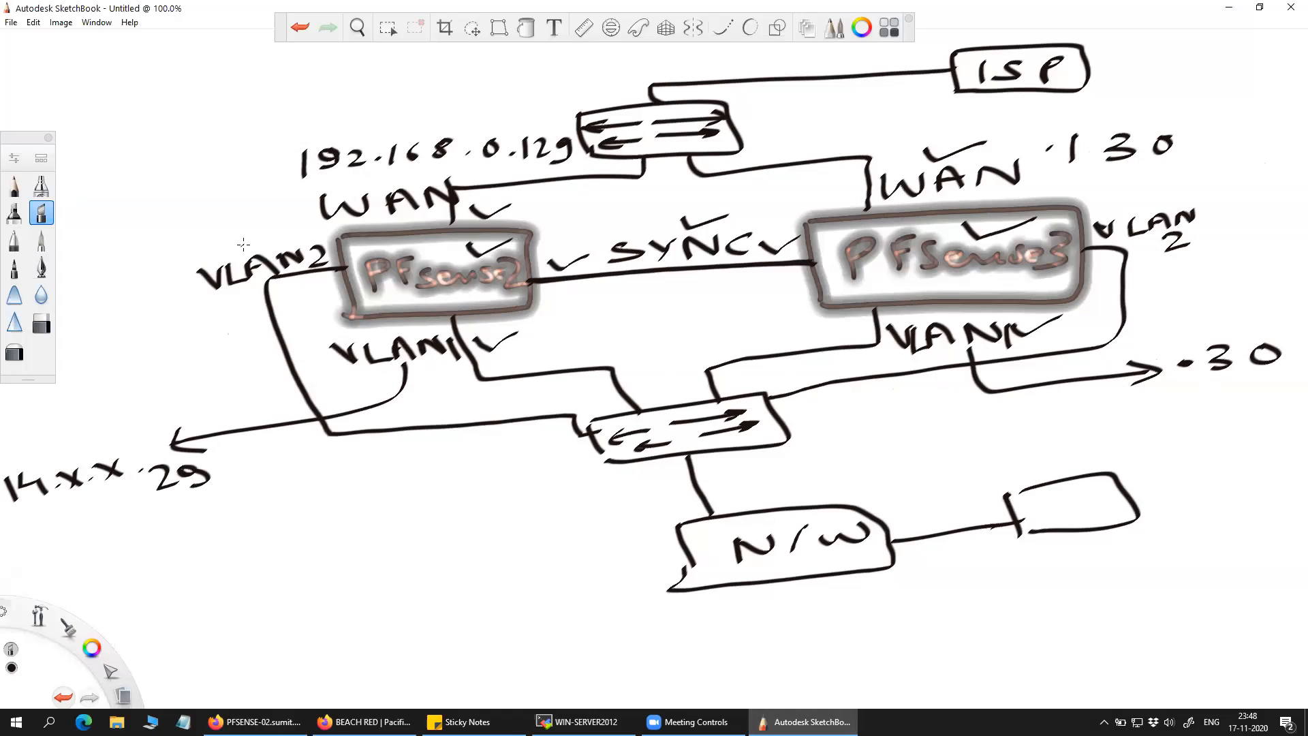
Draw arrows out of both VLAN2 labels and write 33.33.33.2 under the SYNC line.
{"action": "mouse_move", "coordinate": [222, 254]}
{"action": "left_mouse_down"}
{"action": "mouse_move", "coordinate": [149, 240]}
{"action": "mouse_move", "coordinate": [139, 209]}
{"action": "mouse_move", "coordinate": [156, 218]}
{"action": "left_mouse_up"}
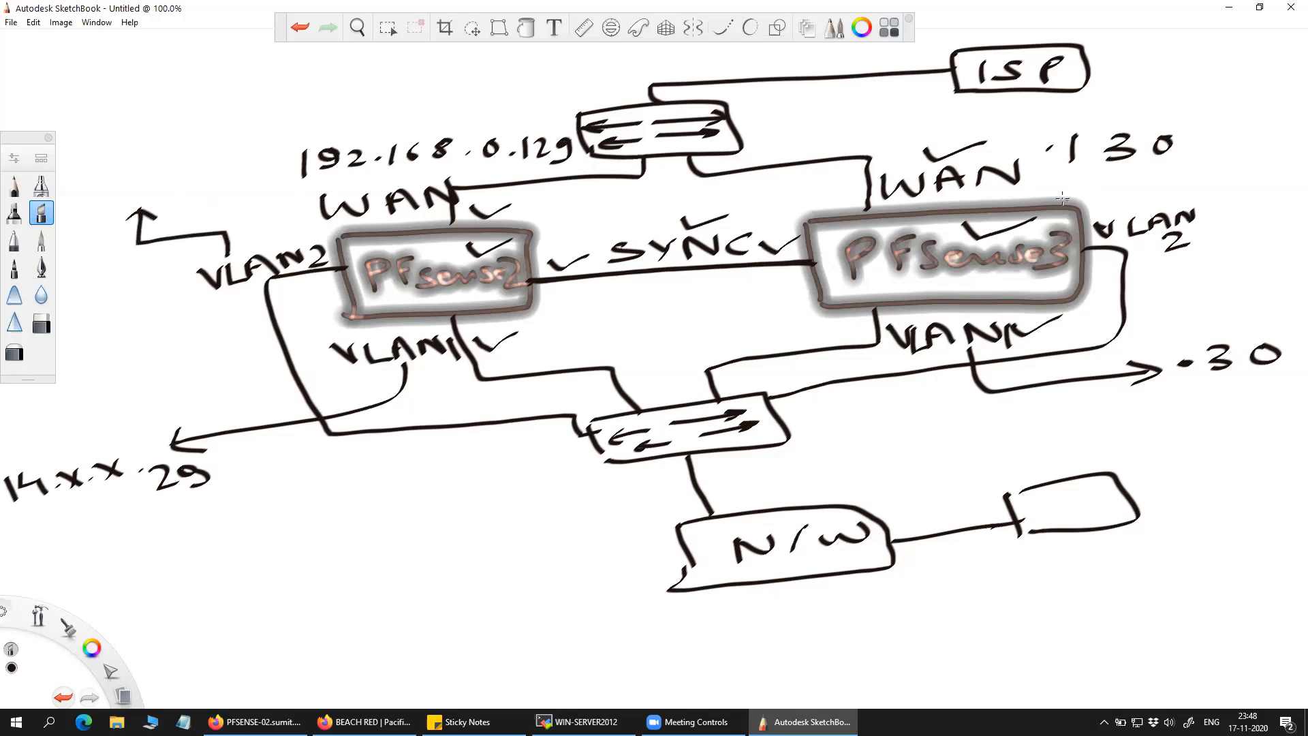
{"action": "mouse_move", "coordinate": [1158, 205]}
{"action": "left_mouse_down"}
{"action": "mouse_move", "coordinate": [1160, 186]}
{"action": "mouse_move", "coordinate": [1276, 145]}
{"action": "mouse_move", "coordinate": [1285, 156]}
{"action": "left_mouse_up"}
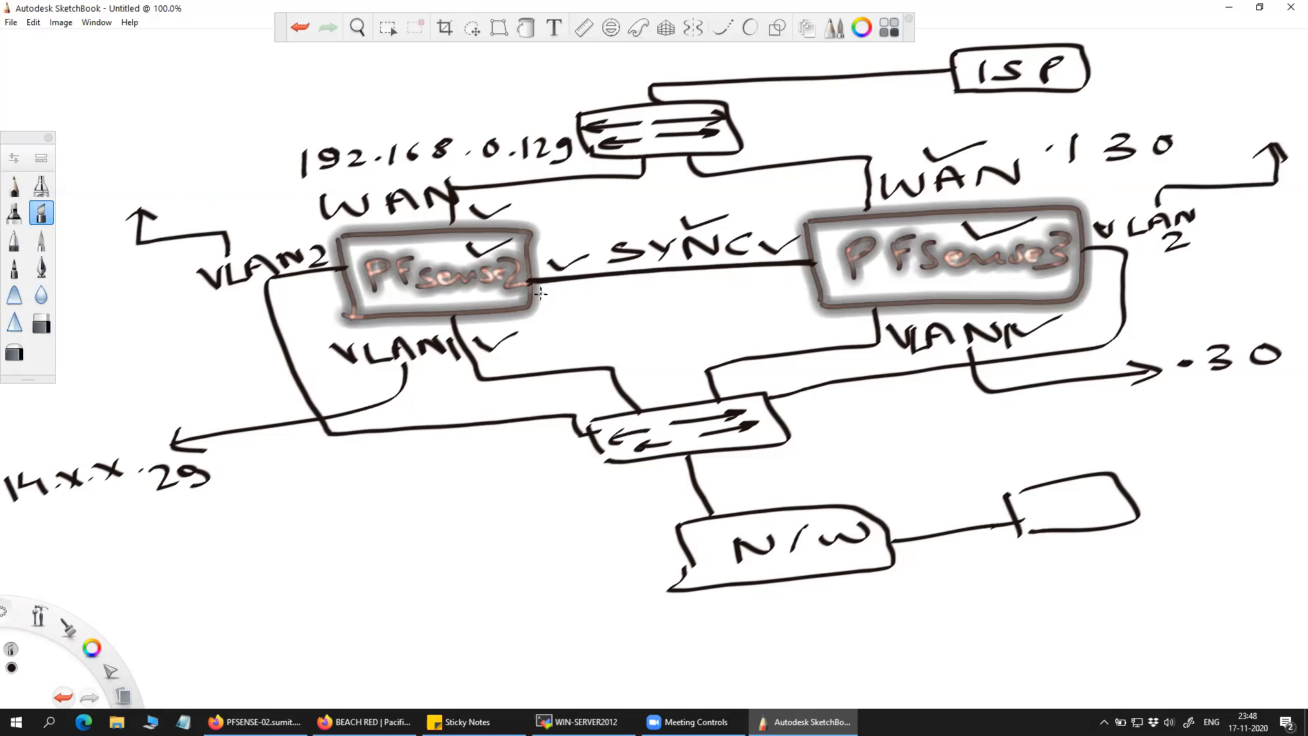
{"action": "mouse_move", "coordinate": [539, 292]}
{"action": "left_mouse_down"}
{"action": "mouse_move", "coordinate": [550, 299]}
{"action": "mouse_move", "coordinate": [538, 307]}
{"action": "left_mouse_up"}
{"action": "mouse_move", "coordinate": [557, 289]}
{"action": "left_mouse_down"}
{"action": "mouse_move", "coordinate": [571, 300]}
{"action": "mouse_move", "coordinate": [557, 306]}
{"action": "mouse_move", "coordinate": [653, 291]}
{"action": "mouse_move", "coordinate": [642, 298]}
{"action": "left_mouse_up"}
{"action": "left_click", "coordinate": [588, 300]}
{"action": "left_click", "coordinate": [628, 299]}
{"action": "mouse_move", "coordinate": [657, 281]}
{"action": "left_mouse_down"}
{"action": "mouse_move", "coordinate": [657, 295]}
{"action": "mouse_move", "coordinate": [707, 292]}
{"action": "mouse_move", "coordinate": [687, 326]}
{"action": "mouse_move", "coordinate": [748, 315]}
{"action": "mouse_move", "coordinate": [740, 324]}
{"action": "left_mouse_up"}
{"action": "left_click", "coordinate": [683, 287]}
Write PFsense3's 33.33.33.x sync address and underline both sync addresses.
{"action": "left_click", "coordinate": [730, 318]}
{"action": "mouse_move", "coordinate": [763, 306]}
{"action": "left_mouse_down"}
{"action": "mouse_move", "coordinate": [783, 326]}
{"action": "mouse_move", "coordinate": [771, 341]}
{"action": "left_mouse_up"}
{"action": "left_click", "coordinate": [790, 314]}
{"action": "mouse_move", "coordinate": [790, 323]}
{"action": "left_mouse_down"}
{"action": "mouse_move", "coordinate": [792, 341]}
{"action": "mouse_move", "coordinate": [839, 331]}
{"action": "mouse_move", "coordinate": [829, 340]}
{"action": "left_mouse_up"}
{"action": "left_click", "coordinate": [820, 333]}
{"action": "mouse_move", "coordinate": [694, 341]}
{"action": "left_mouse_down"}
{"action": "mouse_move", "coordinate": [757, 329]}
{"action": "mouse_move", "coordinate": [845, 338]}
{"action": "left_mouse_up"}
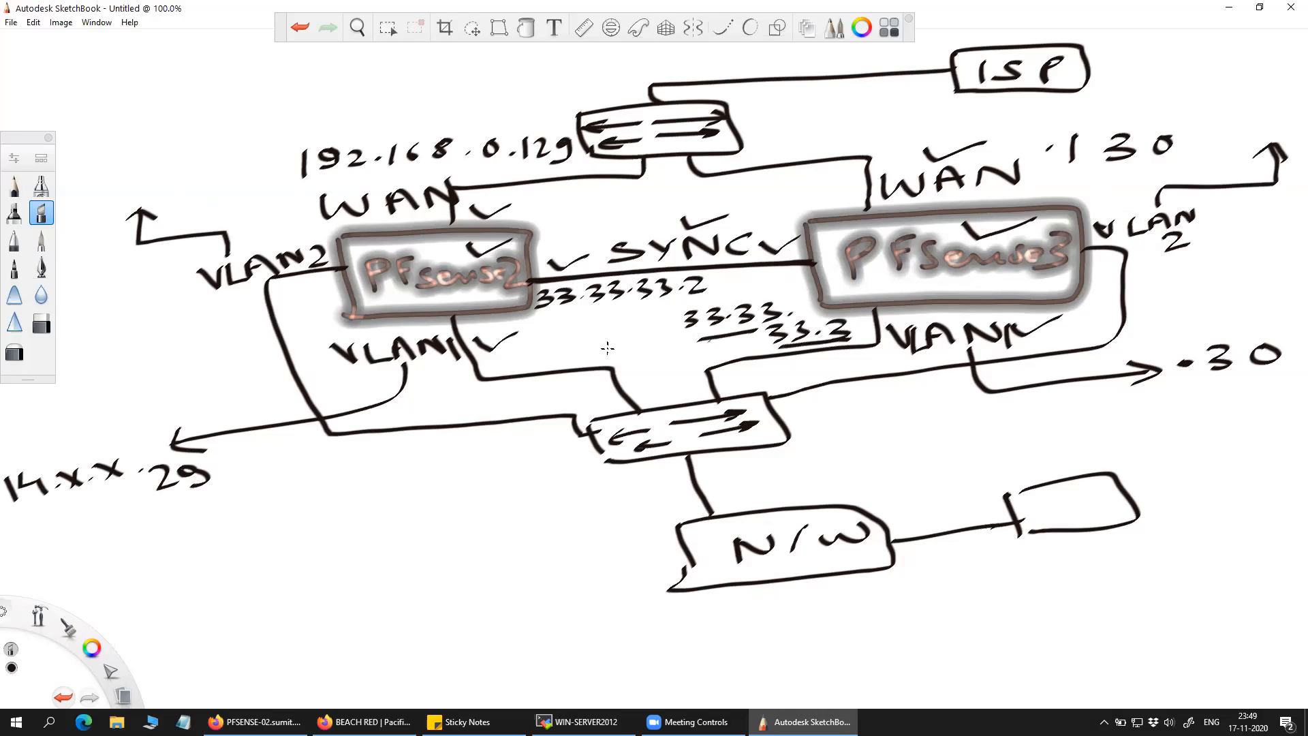
{"action": "left_click_drag", "start_coordinate": [549, 315], "coordinate": [721, 293]}
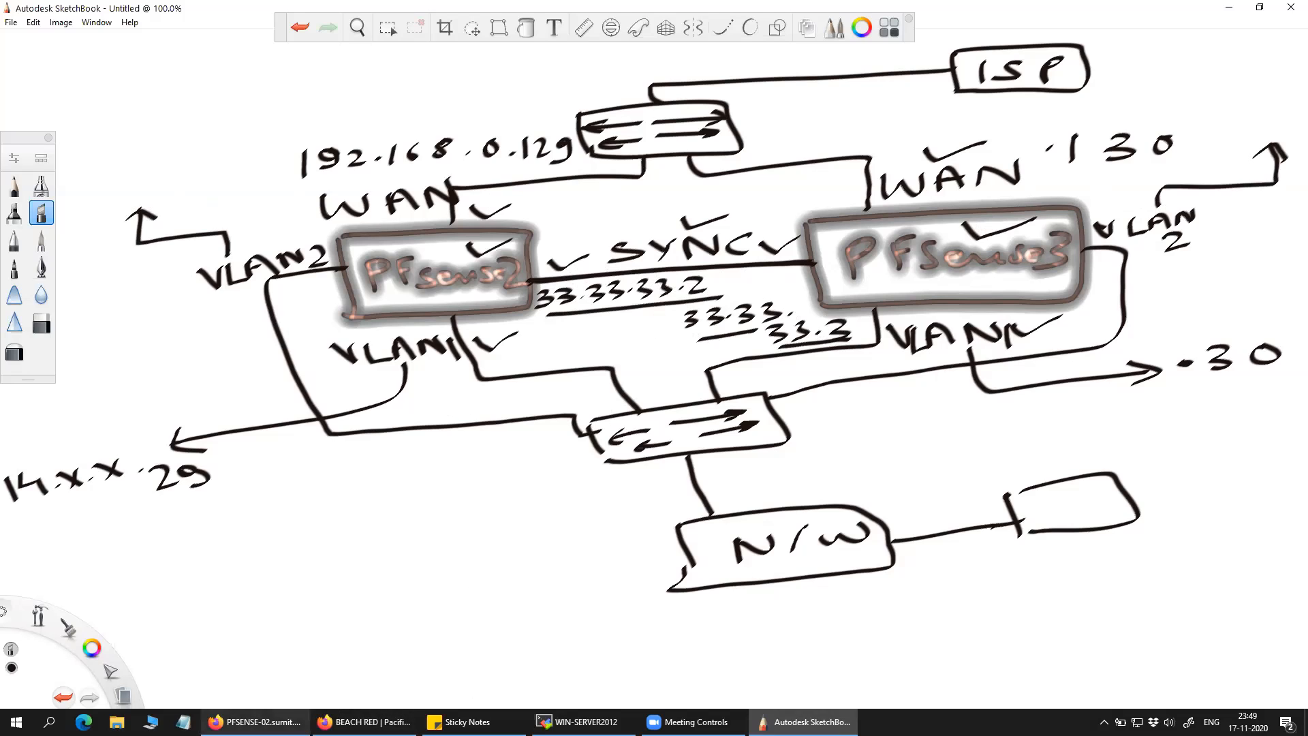
On the PFSENSE-02 dashboard, highlight the WAN, VLAN1 and SYNC 33.33.33.2 addresses.
{"action": "left_click", "coordinate": [258, 721]}
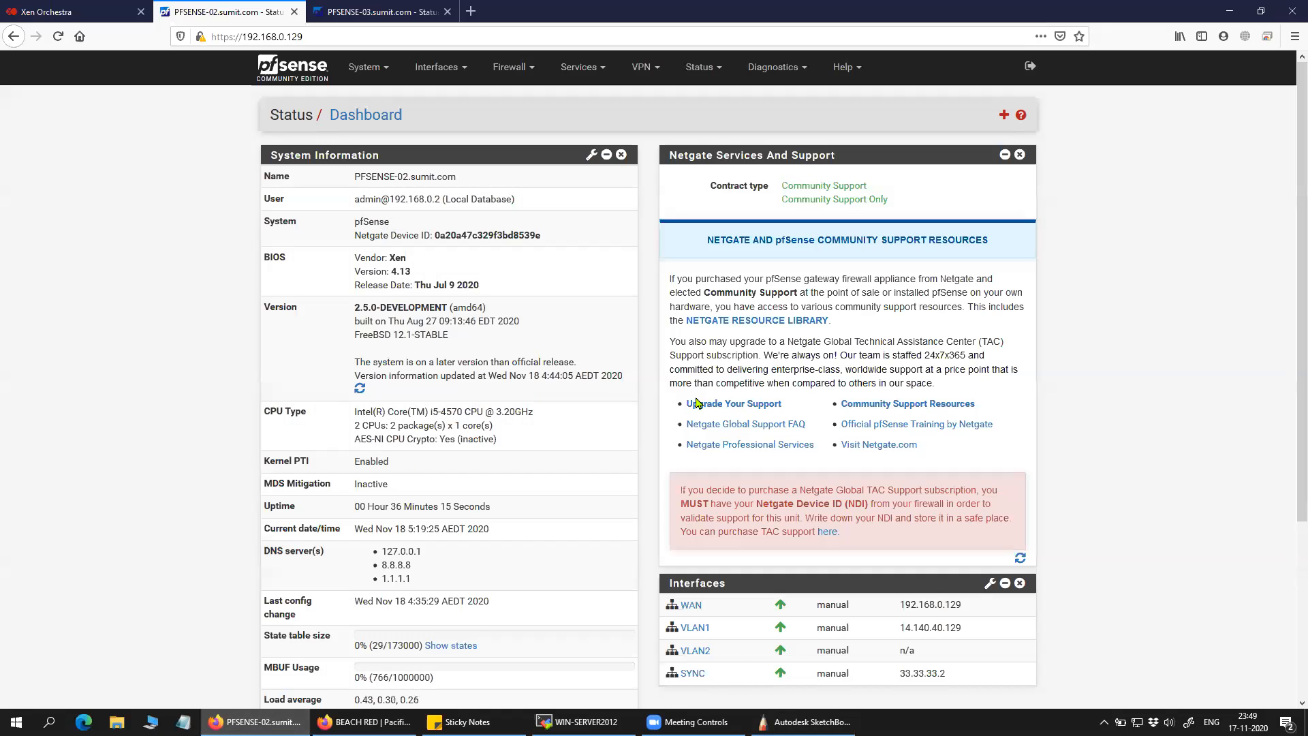
{"action": "scroll", "coordinate": [702, 406], "scroll_direction": "down", "scroll_amount": 2}
{"action": "left_click_drag", "start_coordinate": [893, 473], "coordinate": [1008, 488]}
{"action": "left_click", "coordinate": [1008, 487]}
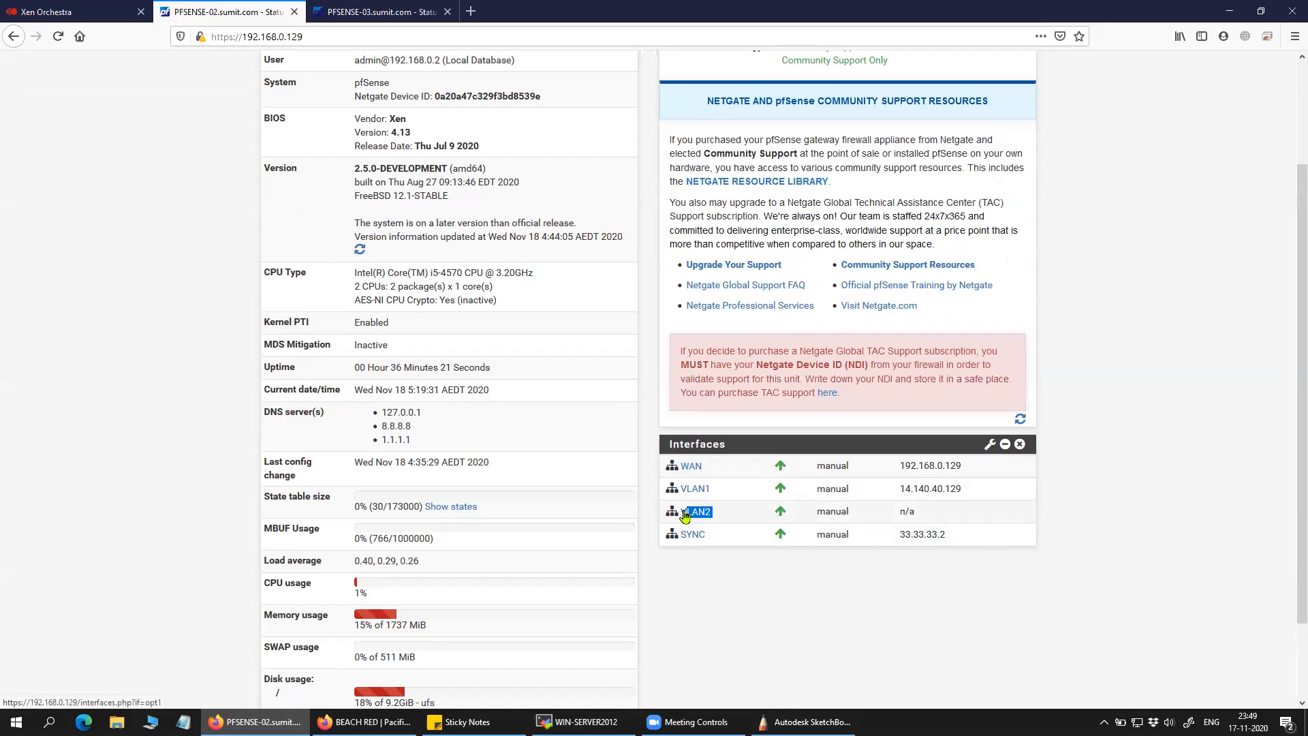
{"action": "left_click_drag", "start_coordinate": [898, 538], "coordinate": [952, 543]}
{"action": "left_click", "coordinate": [936, 576]}
Set PFSENSE-02's VLAN2 to Static IPv4 10.10.10.2/24 and save.
{"action": "left_click", "coordinate": [698, 513]}
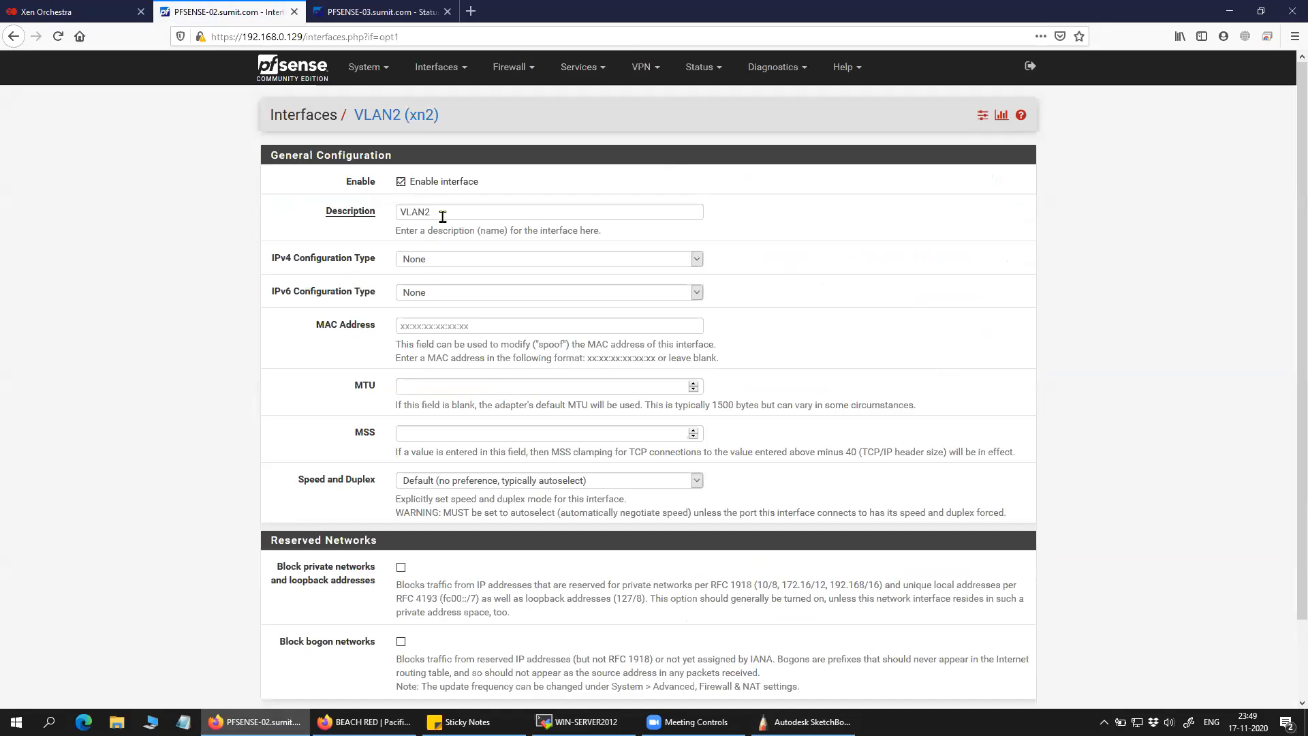
{"action": "left_click", "coordinate": [445, 263]}
{"action": "left_click", "coordinate": [452, 293]}
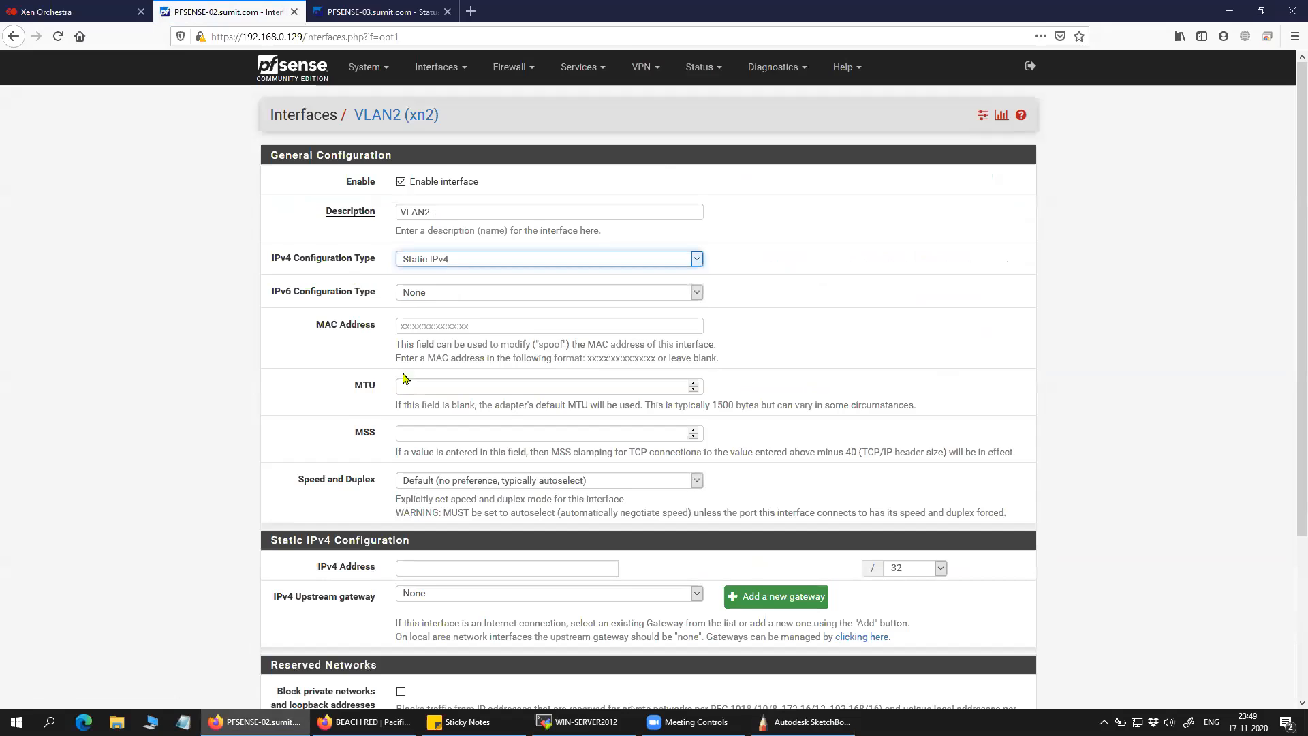
{"action": "scroll", "coordinate": [403, 378], "scroll_direction": "down", "scroll_amount": 1}
{"action": "left_click", "coordinate": [452, 498]}
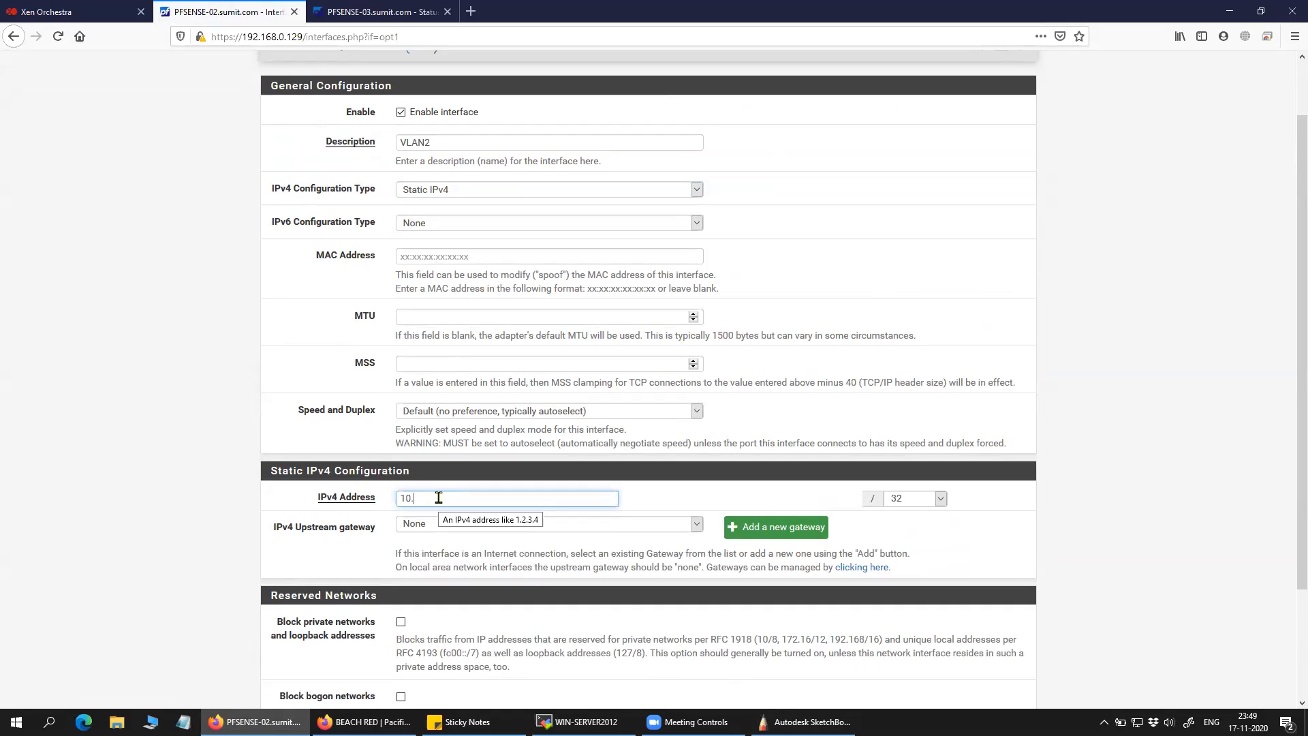
{"action": "type", "text": "10.2"}
{"action": "left_click", "coordinate": [941, 502]}
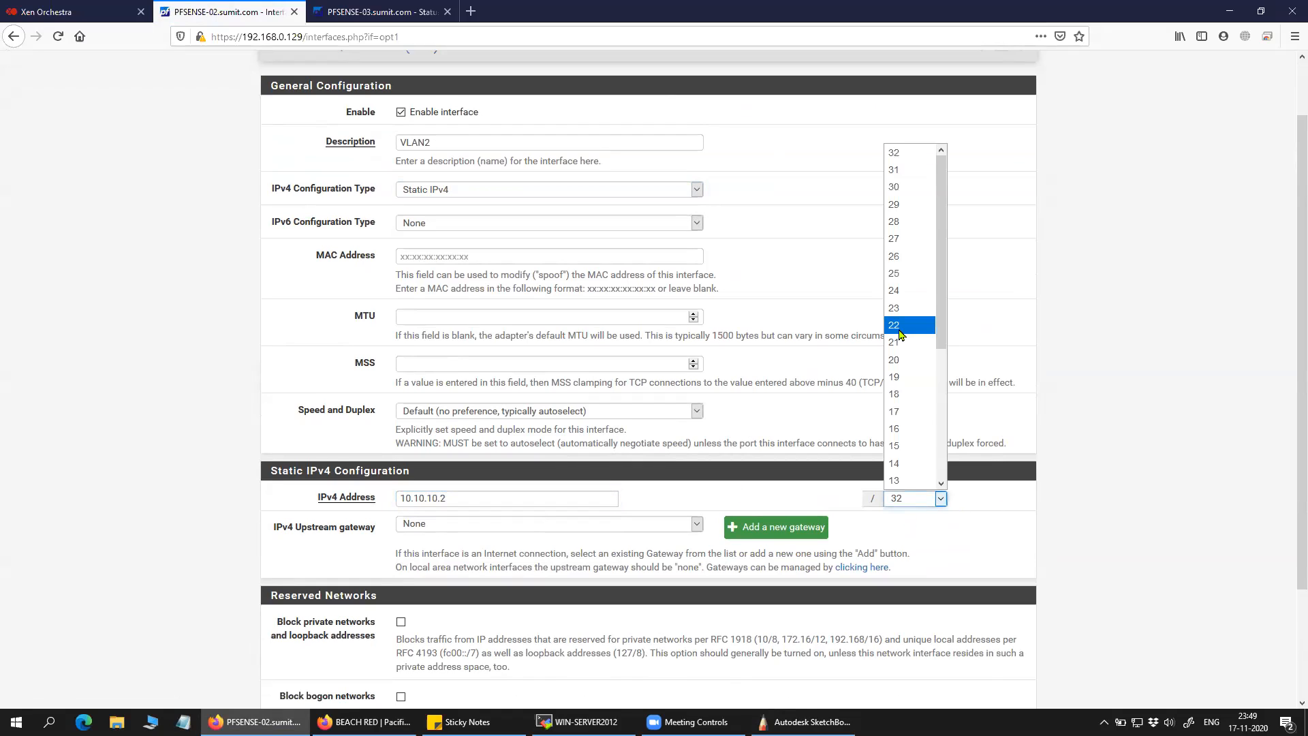
{"action": "scroll", "coordinate": [902, 208], "scroll_direction": "down", "scroll_amount": 2}
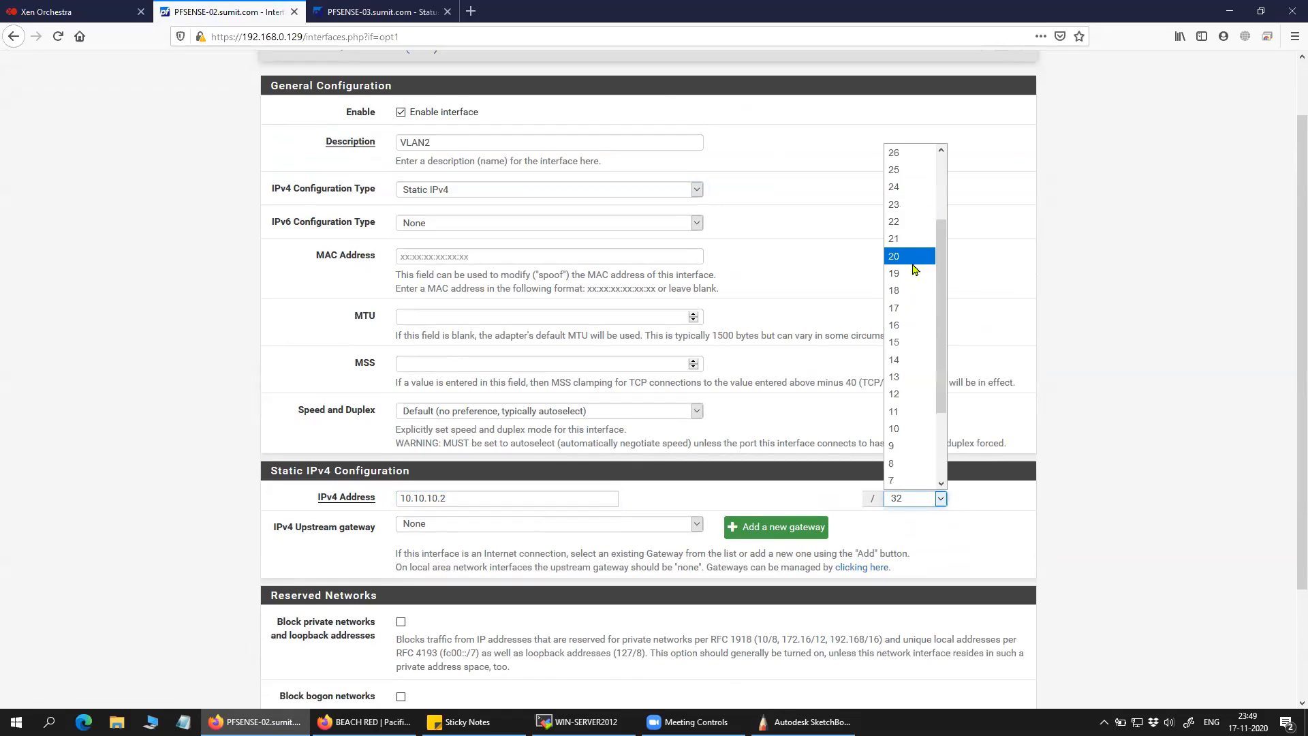
{"action": "left_click", "coordinate": [907, 188]}
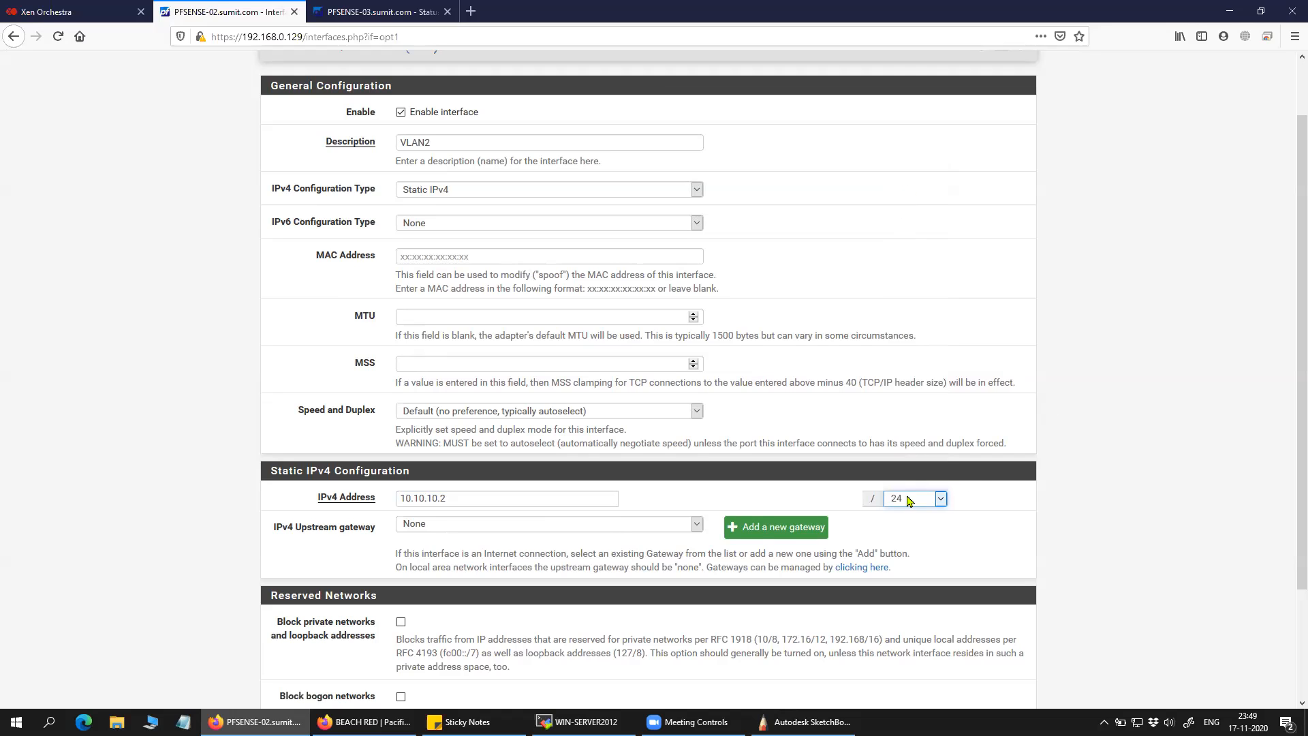
{"action": "scroll", "coordinate": [680, 522], "scroll_direction": "up", "scroll_amount": 2}
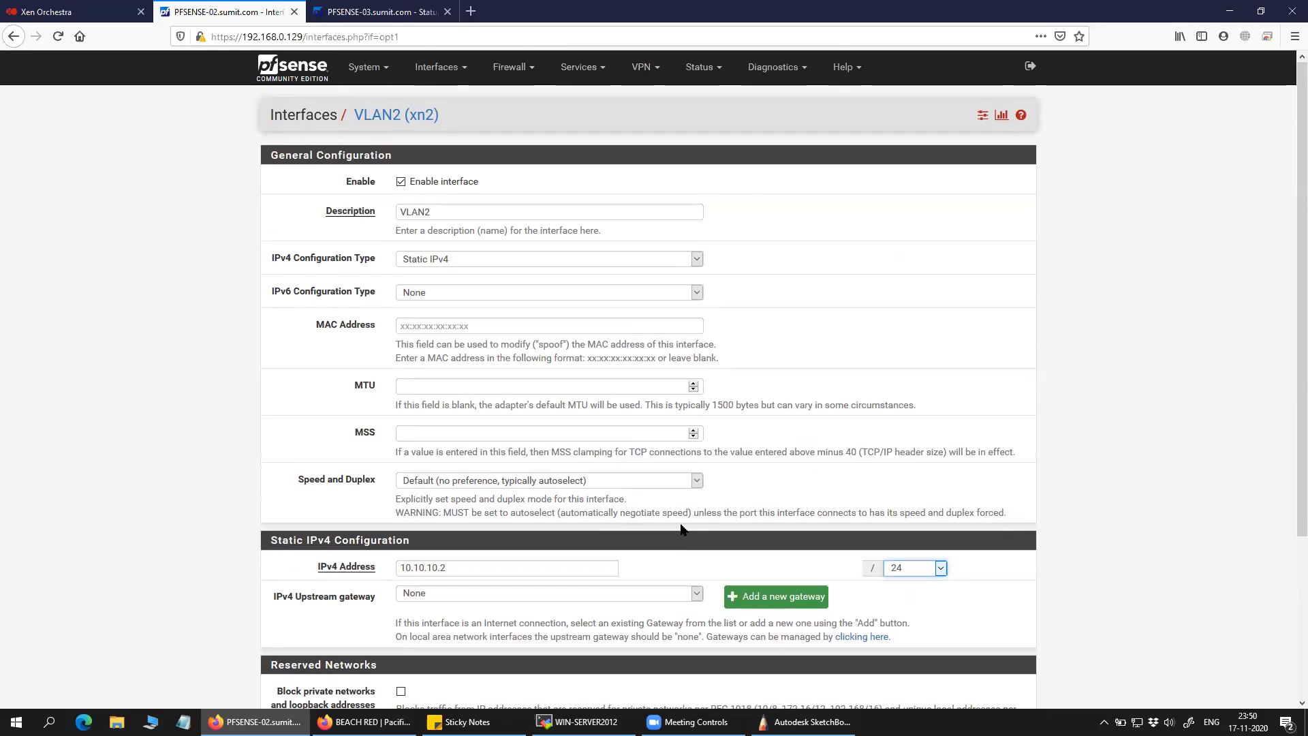
{"action": "scroll", "coordinate": [680, 530], "scroll_direction": "down", "scroll_amount": 3}
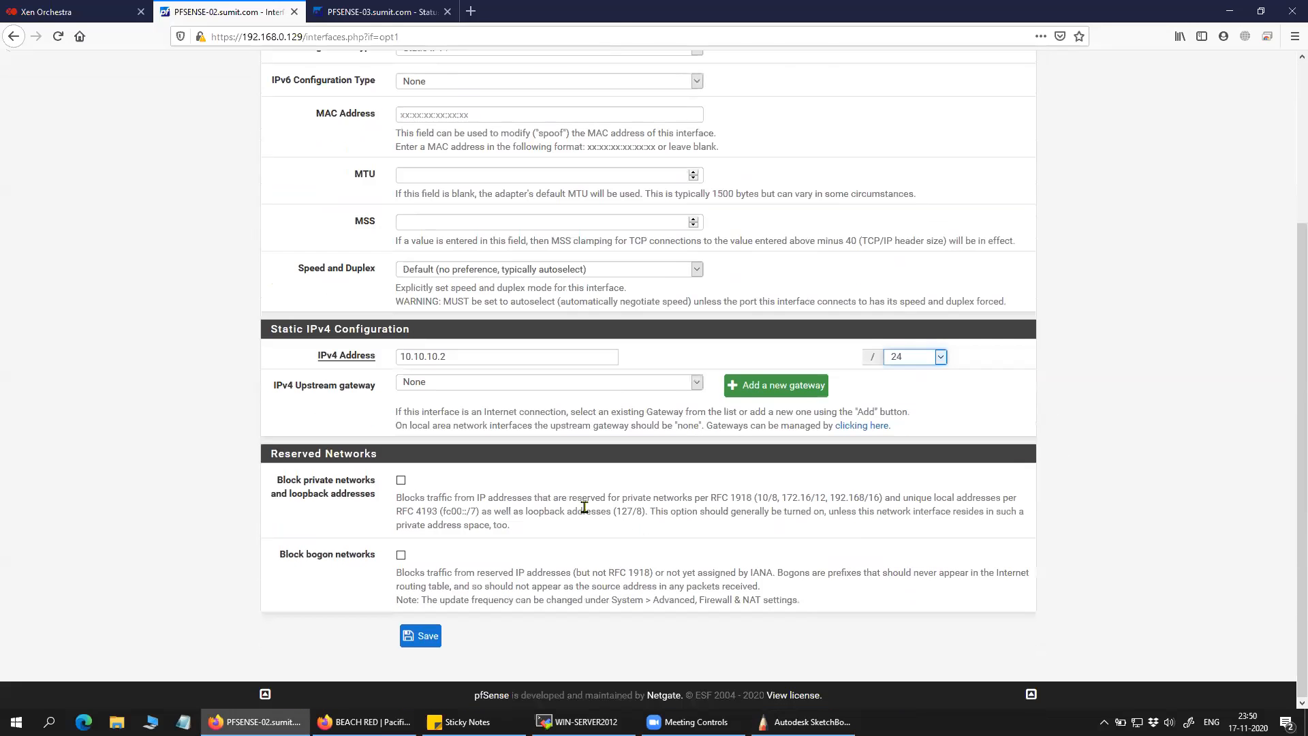
{"action": "left_click", "coordinate": [429, 636]}
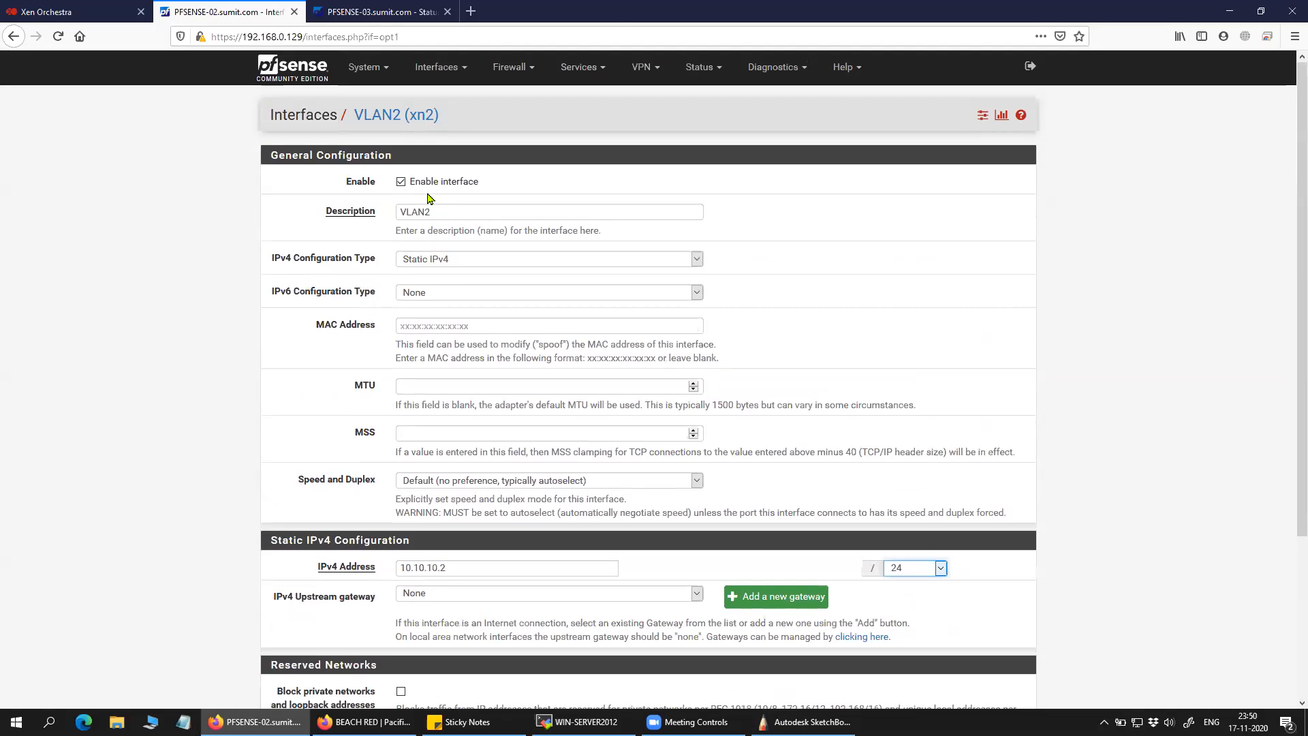
{"action": "scroll", "coordinate": [438, 623], "scroll_direction": "down", "scroll_amount": 3}
{"action": "left_click", "coordinate": [431, 633]}
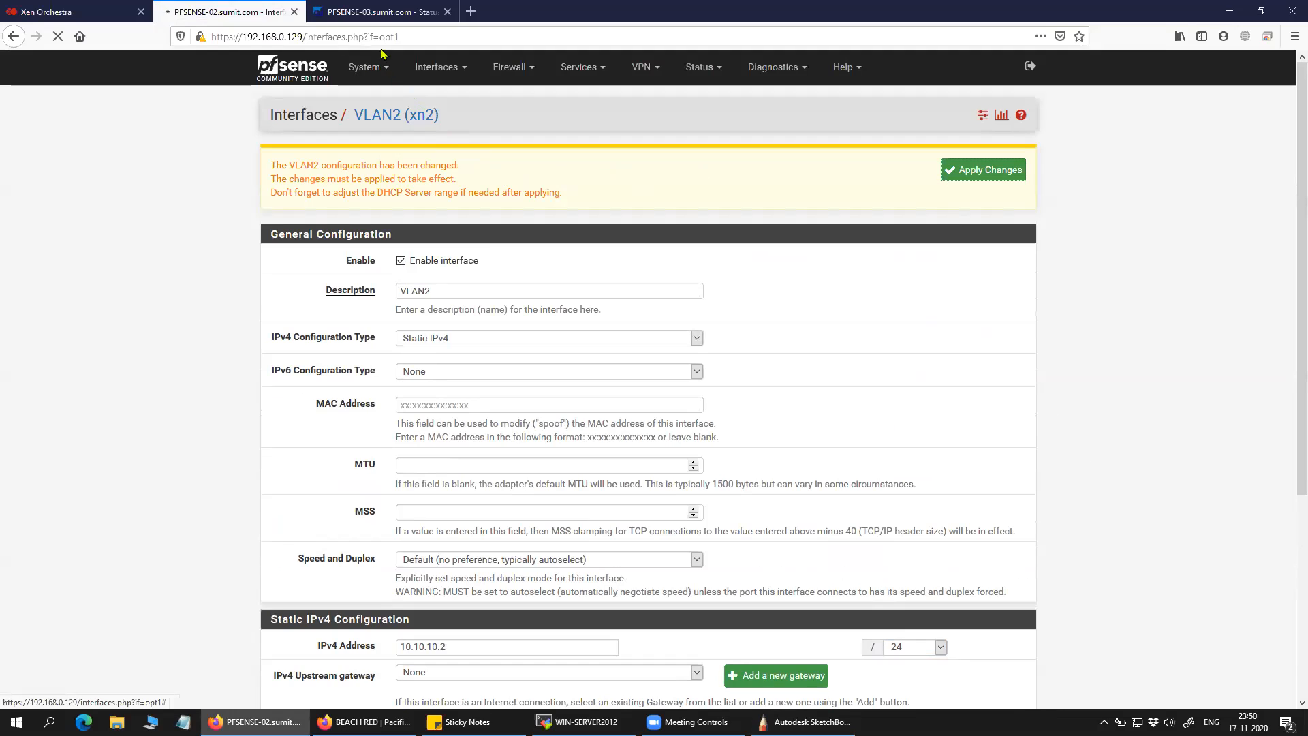
{"action": "left_click", "coordinate": [378, 19]}
Set PFSENSE-03's VLAN2 to static IPv4 10.10.10.3/24 and save it.
{"action": "left_click", "coordinate": [1172, 505]}
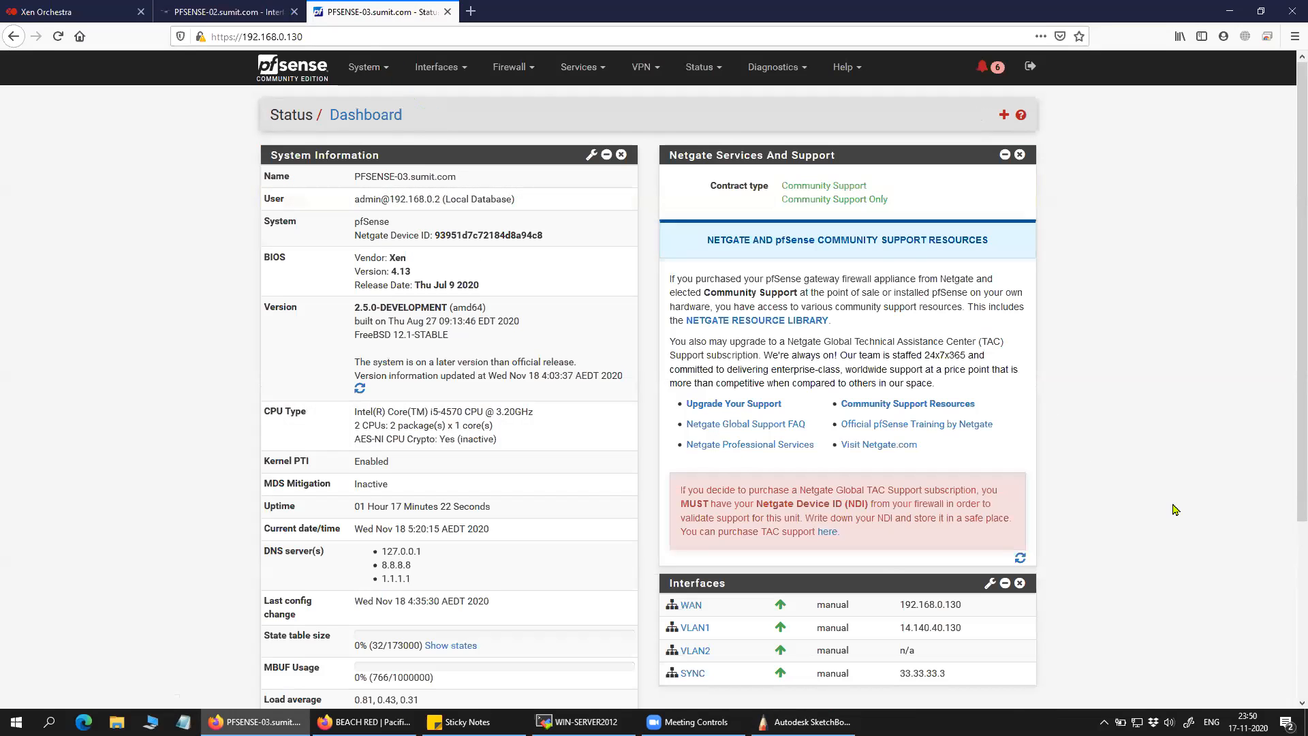
{"action": "left_click", "coordinate": [696, 650]}
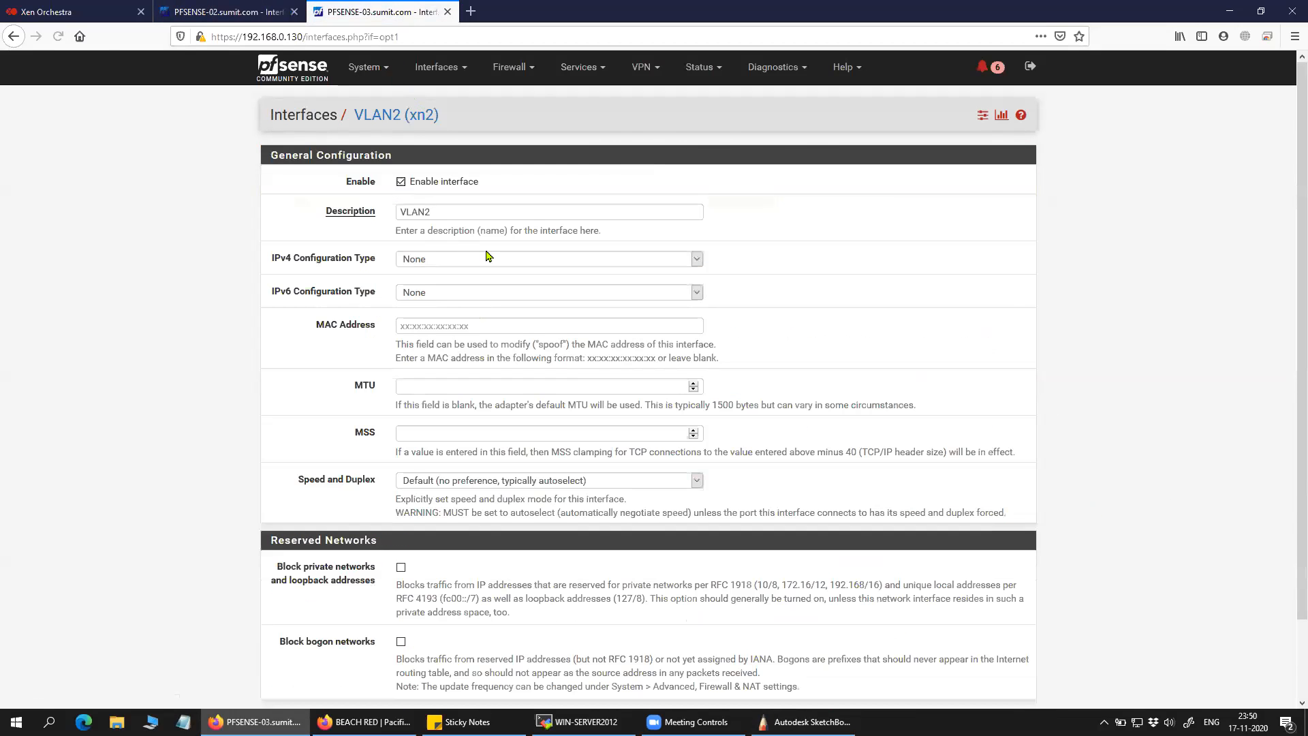
{"action": "left_click", "coordinate": [484, 263]}
{"action": "left_click", "coordinate": [480, 295]}
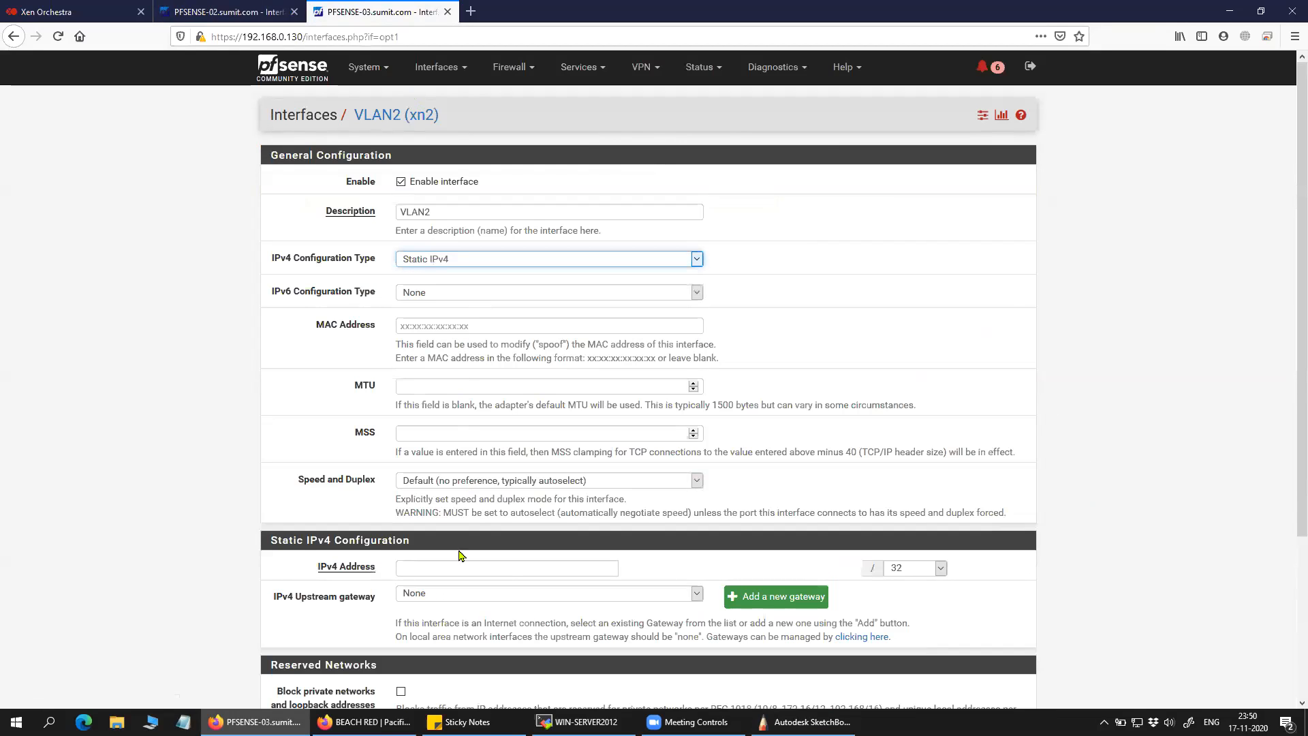
{"action": "left_click", "coordinate": [507, 571]}
{"action": "type", "text": "10.10.10"}
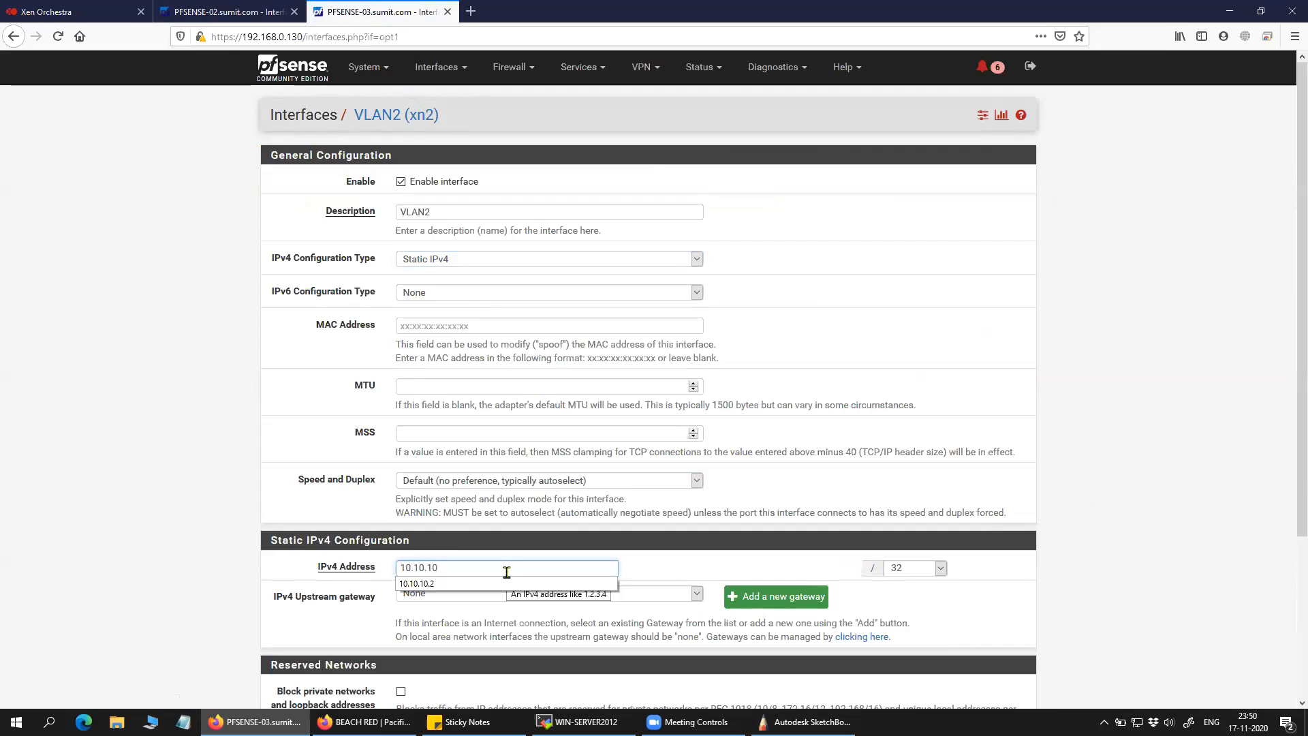
{"action": "type", "text": ".3"}
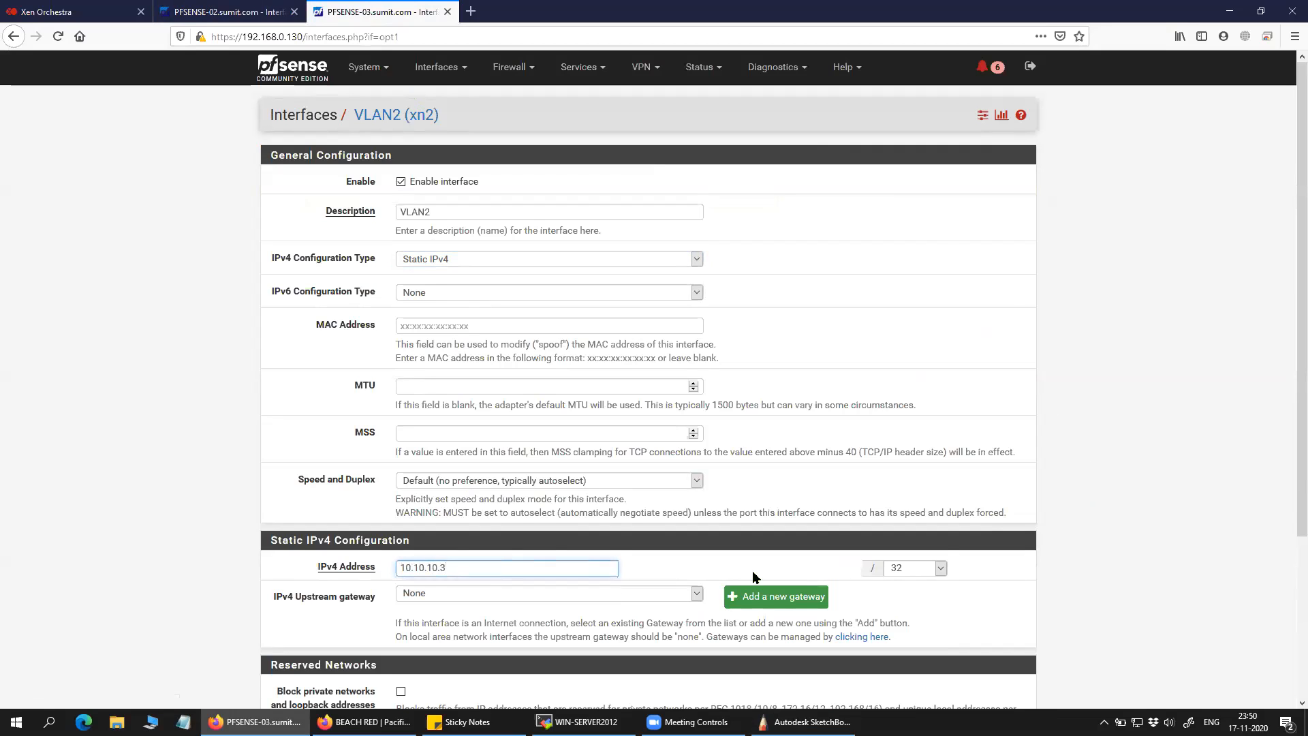
{"action": "left_click", "coordinate": [913, 569]}
{"action": "left_click", "coordinate": [906, 359]}
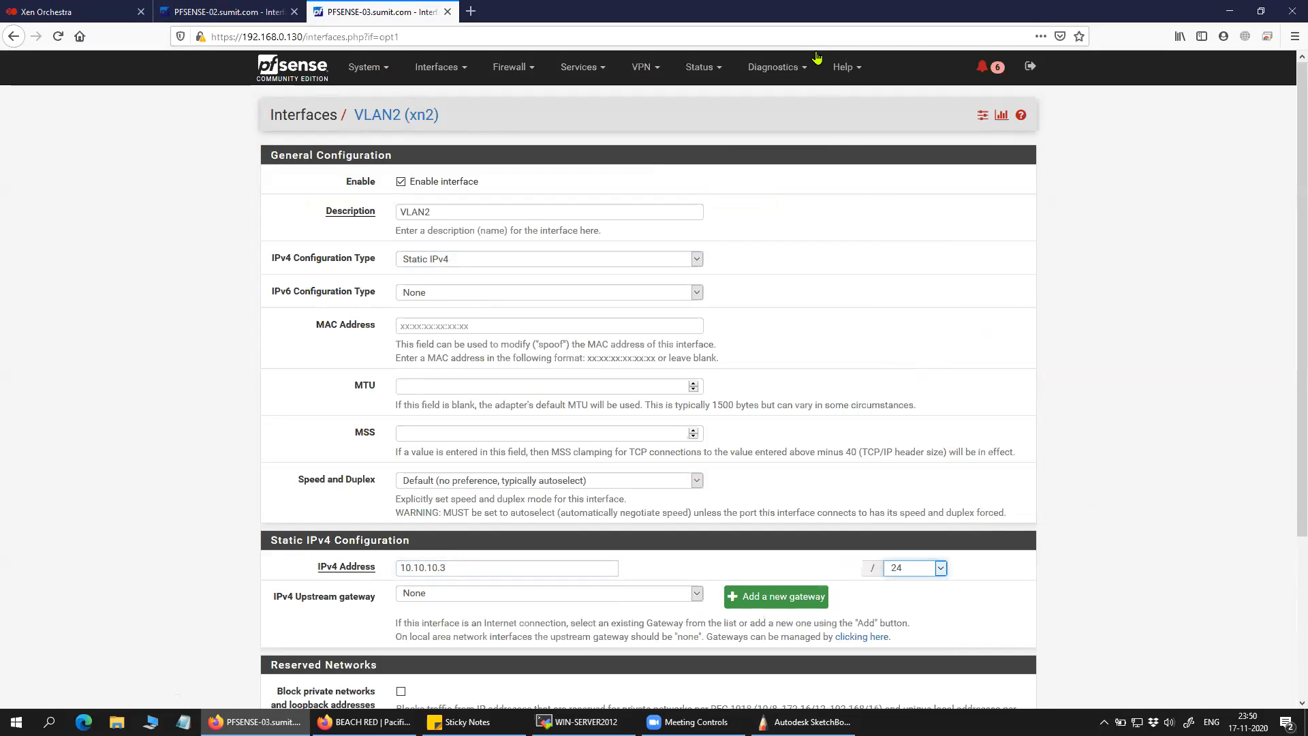
{"action": "scroll", "coordinate": [599, 600], "scroll_direction": "down", "scroll_amount": 3}
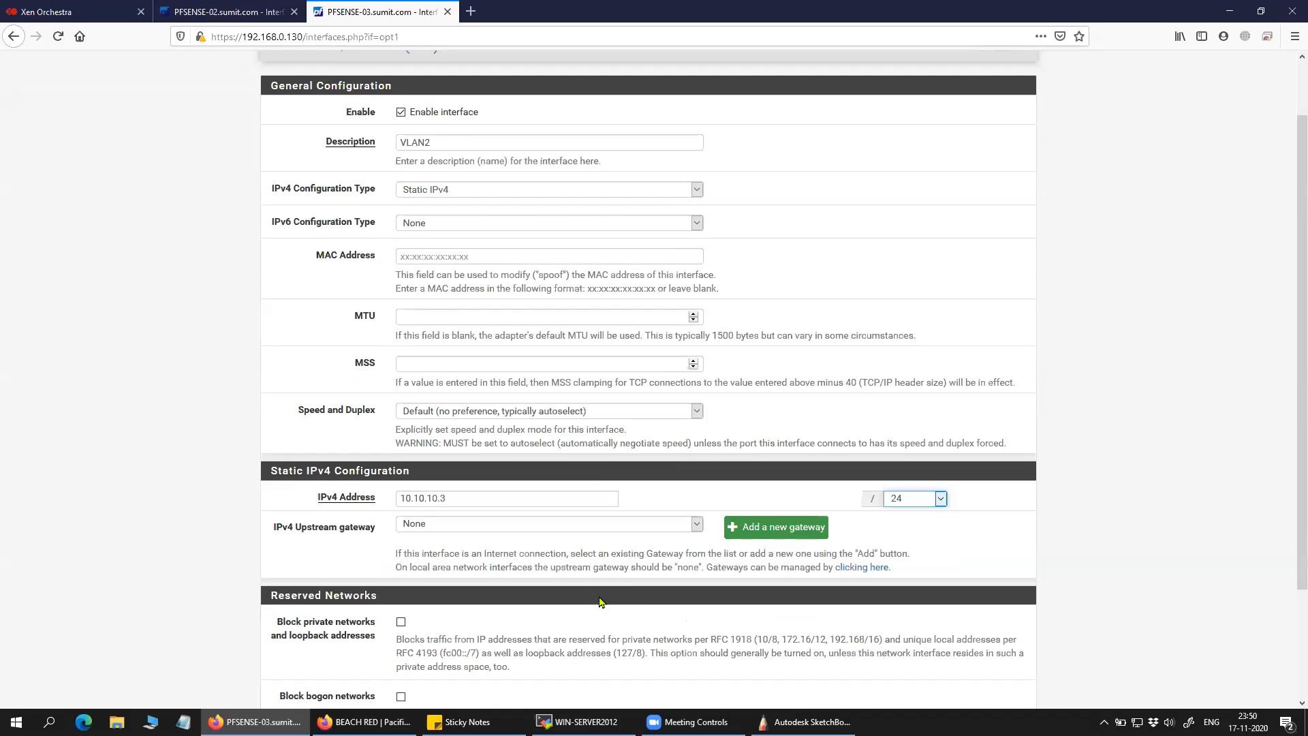
{"action": "left_click", "coordinate": [420, 635]}
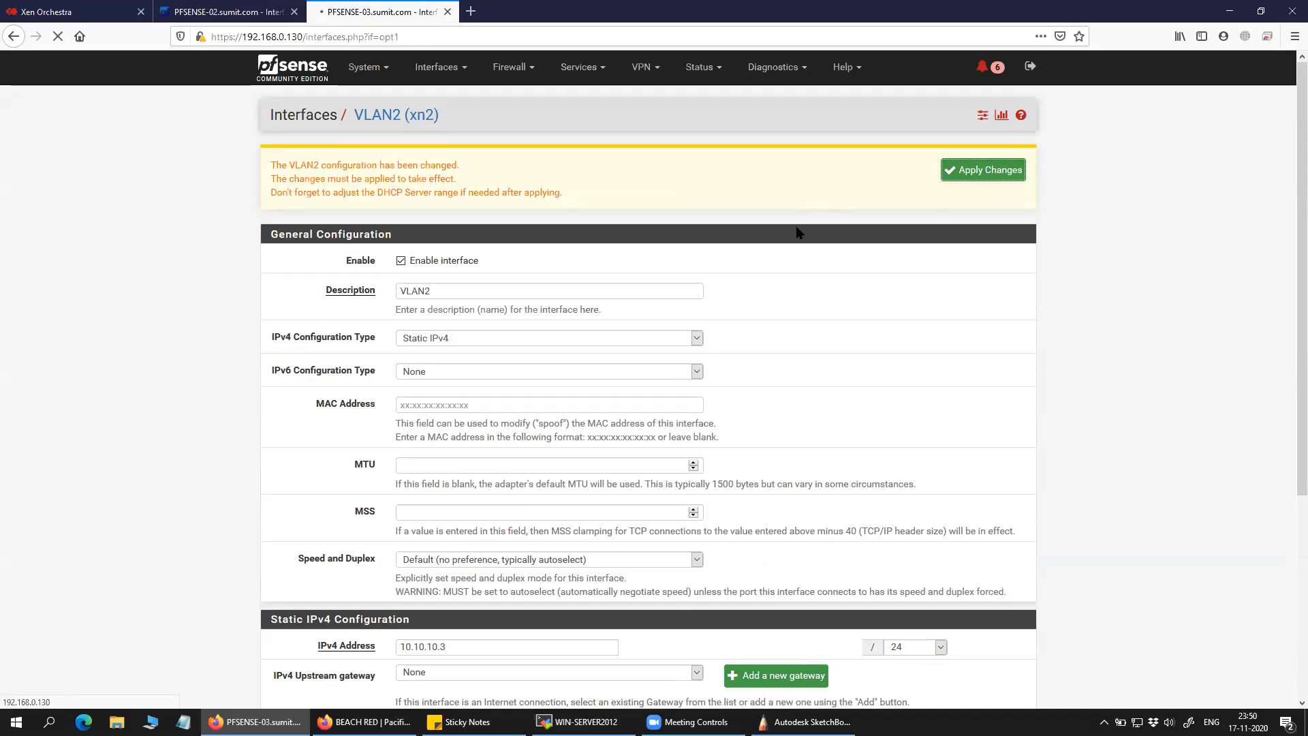
Apply the pending VLAN2 changes and confirm the dashboard shows VLAN2 at 10.10.10.3.
{"action": "left_click", "coordinate": [228, 12]}
{"action": "left_click", "coordinate": [359, 14]}
{"action": "left_click", "coordinate": [228, 10]}
{"action": "left_click", "coordinate": [380, 12]}
{"action": "left_click", "coordinate": [311, 69]}
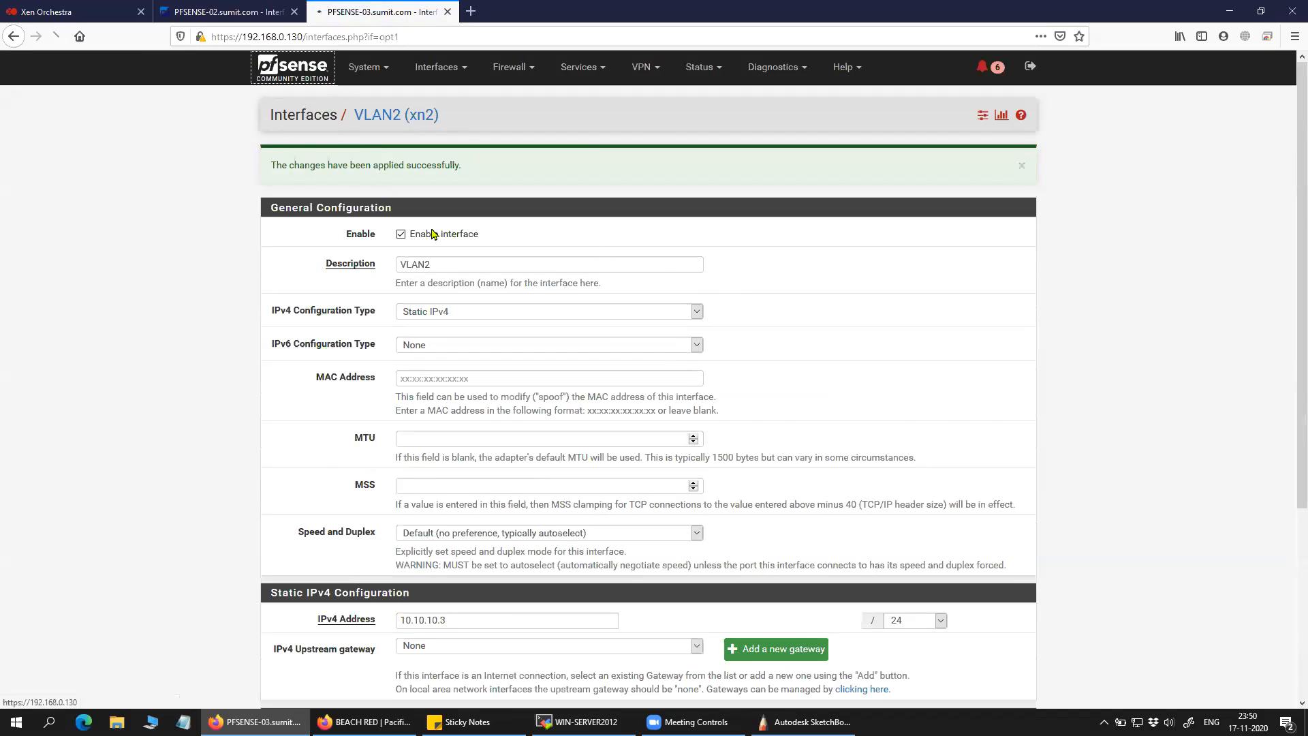
{"action": "scroll", "coordinate": [750, 412], "scroll_direction": "down", "scroll_amount": 3}
{"action": "left_click_drag", "start_coordinate": [952, 453], "coordinate": [903, 450]}
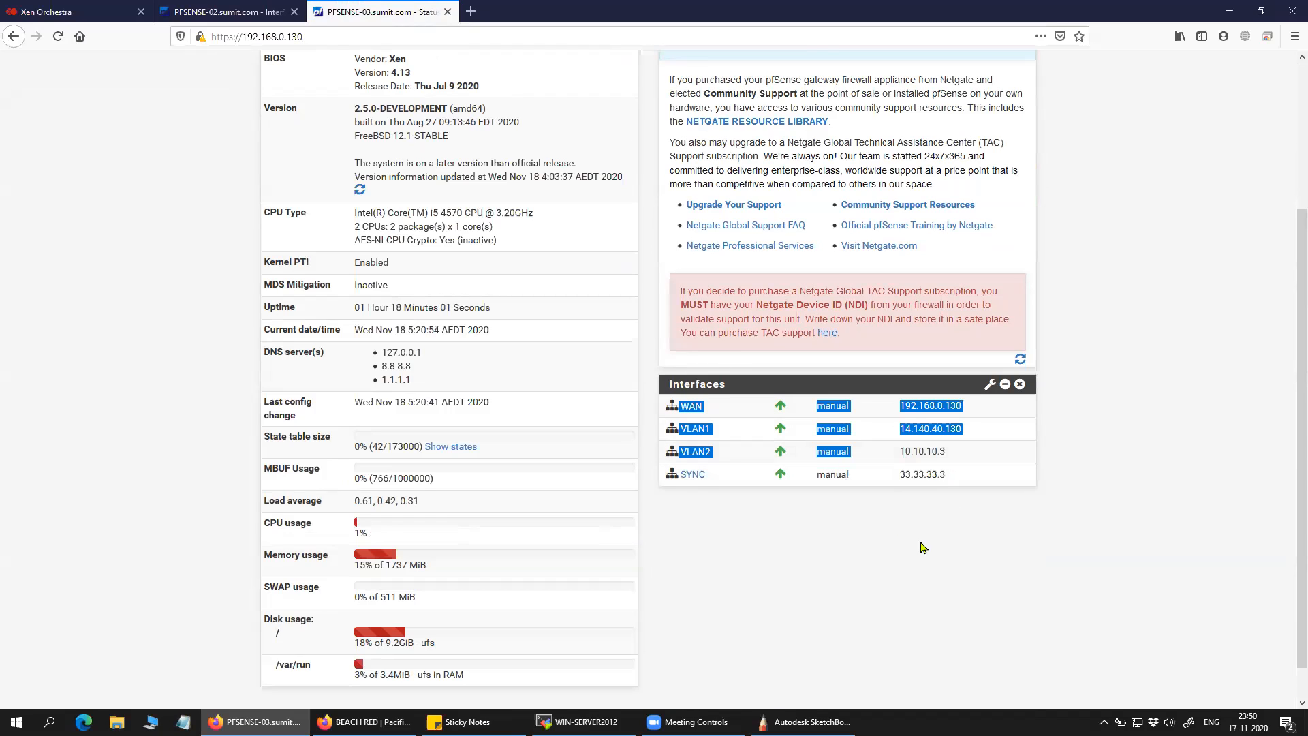
Look over PFSENSE-03's SYNC interface, then view PFSENSE-02's dashboard showing VLAN2 at 10.10.10.2.
{"action": "left_click_drag", "start_coordinate": [712, 477], "coordinate": [680, 475]}
{"action": "left_click", "coordinate": [714, 515]}
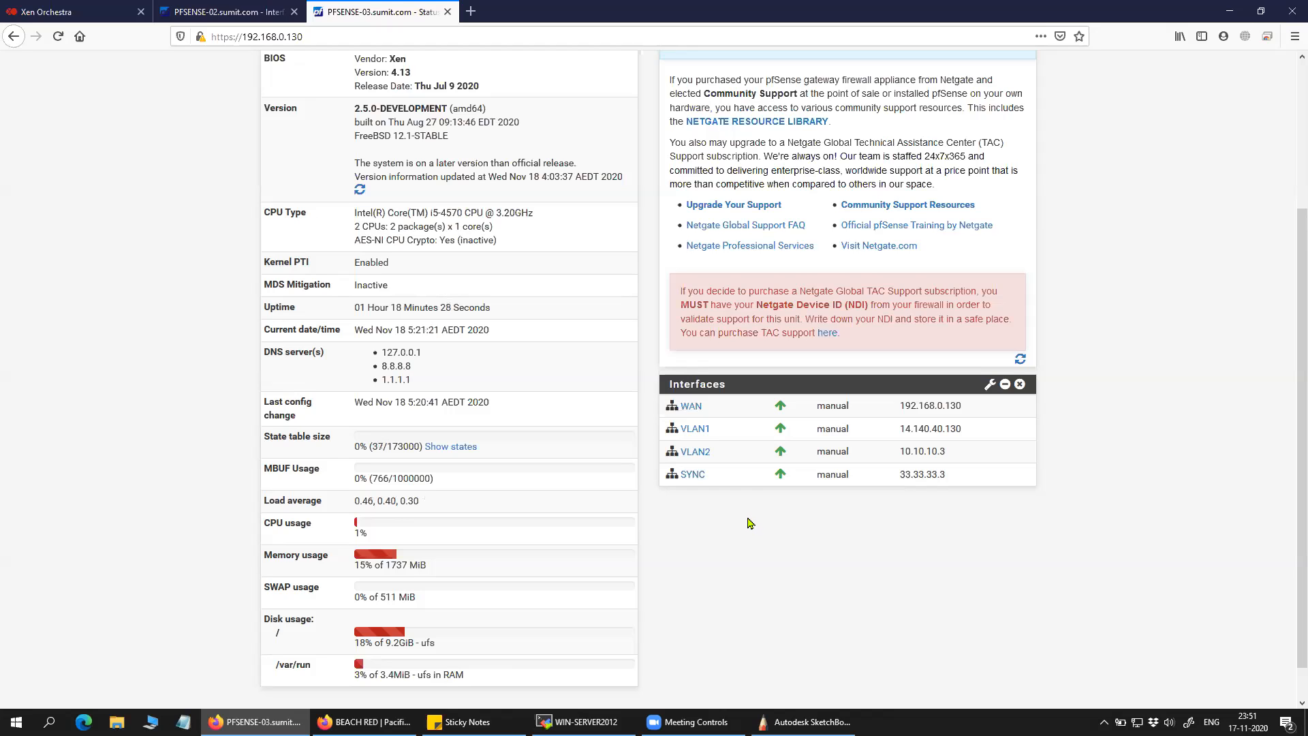
{"action": "scroll", "coordinate": [750, 523], "scroll_direction": "up", "scroll_amount": 5}
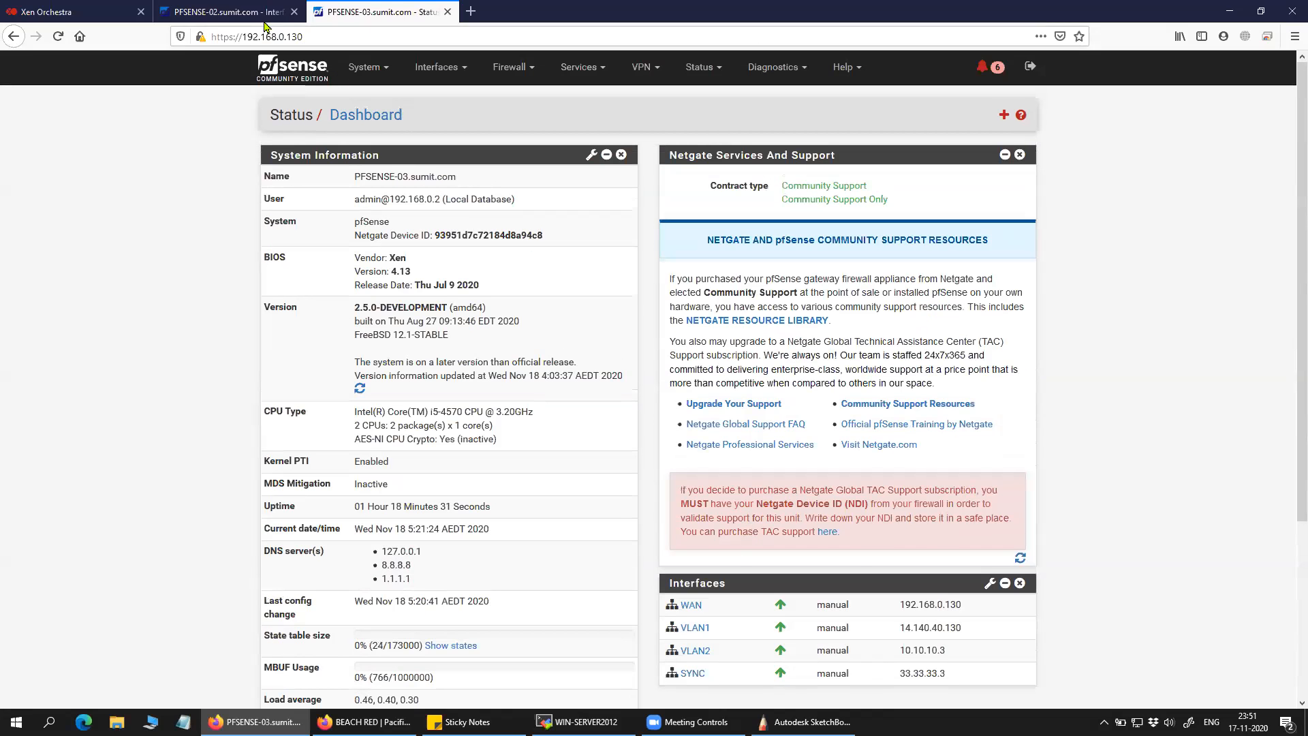
{"action": "left_click", "coordinate": [259, 13]}
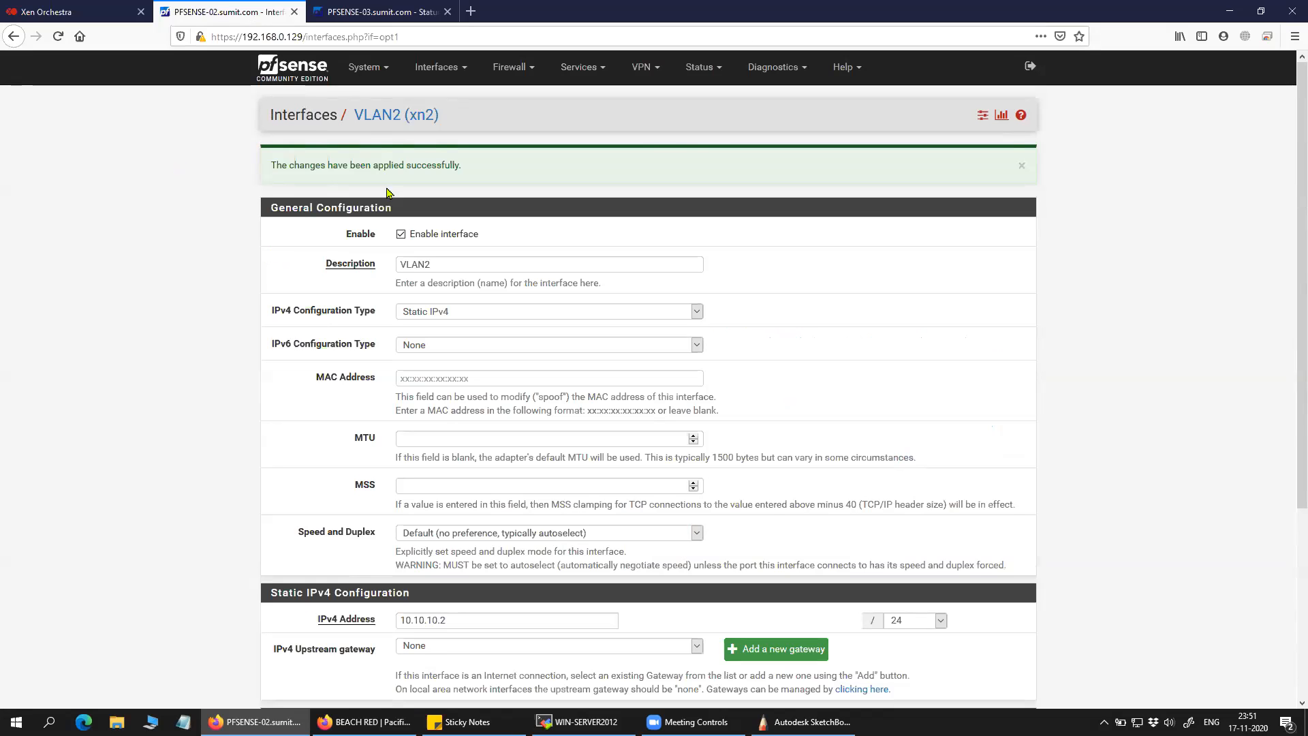
{"action": "left_click", "coordinate": [333, 77]}
{"action": "scroll", "coordinate": [925, 587], "scroll_direction": "down", "scroll_amount": 1}
{"action": "scroll", "coordinate": [925, 587], "scroll_direction": "up", "scroll_amount": 1}
{"action": "left_click", "coordinate": [355, 69]}
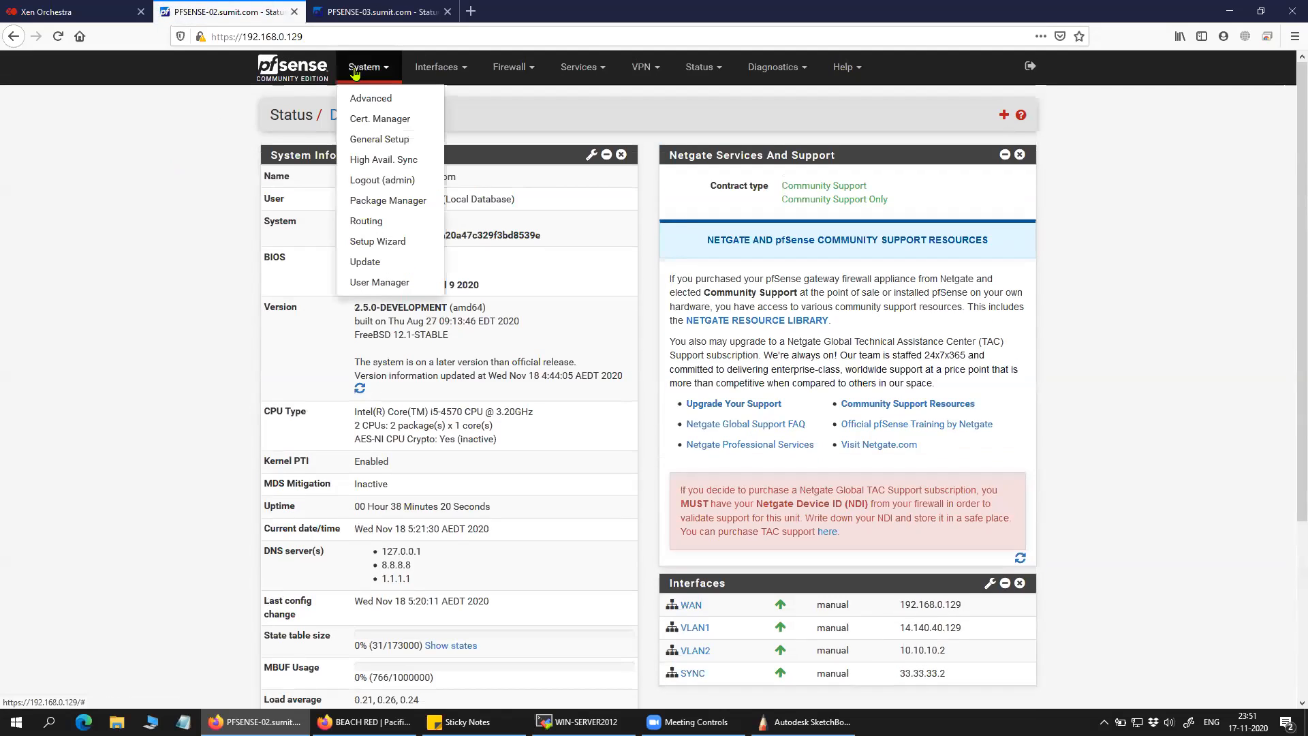
{"action": "left_click", "coordinate": [375, 160]}
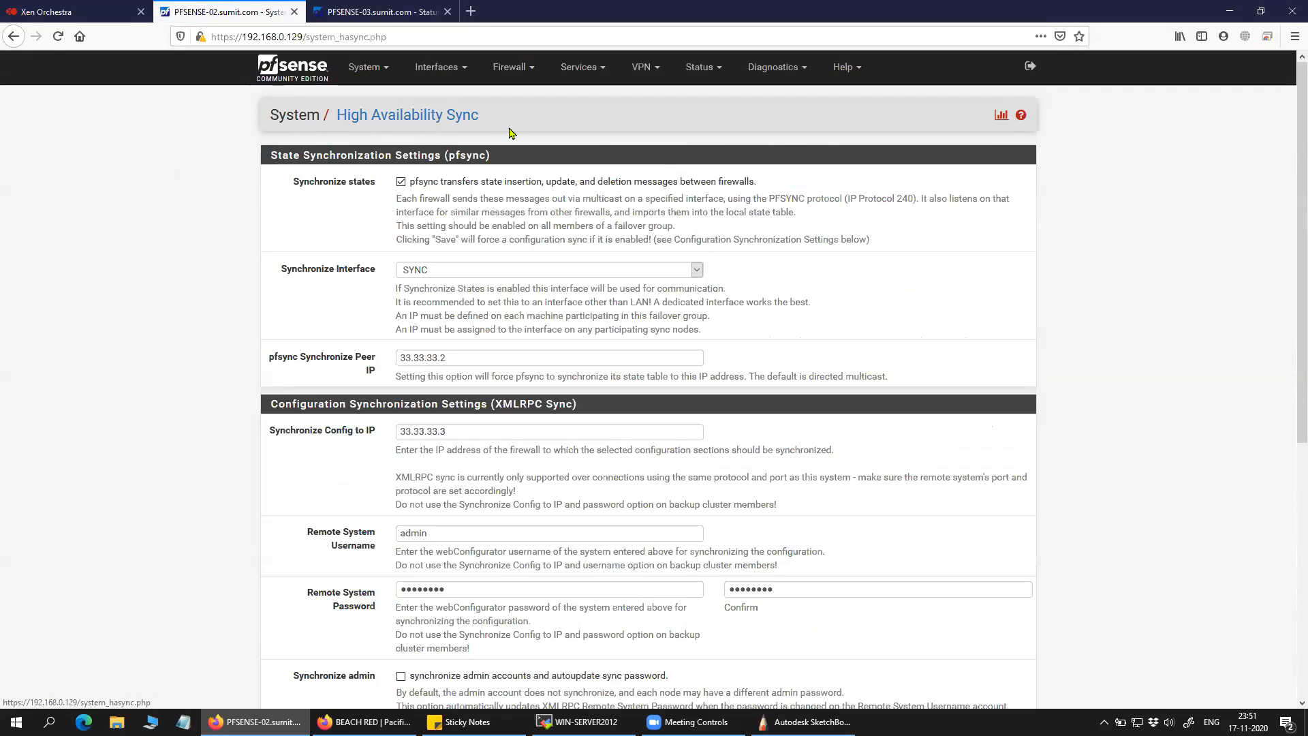
{"action": "left_click_drag", "start_coordinate": [477, 117], "coordinate": [334, 117]}
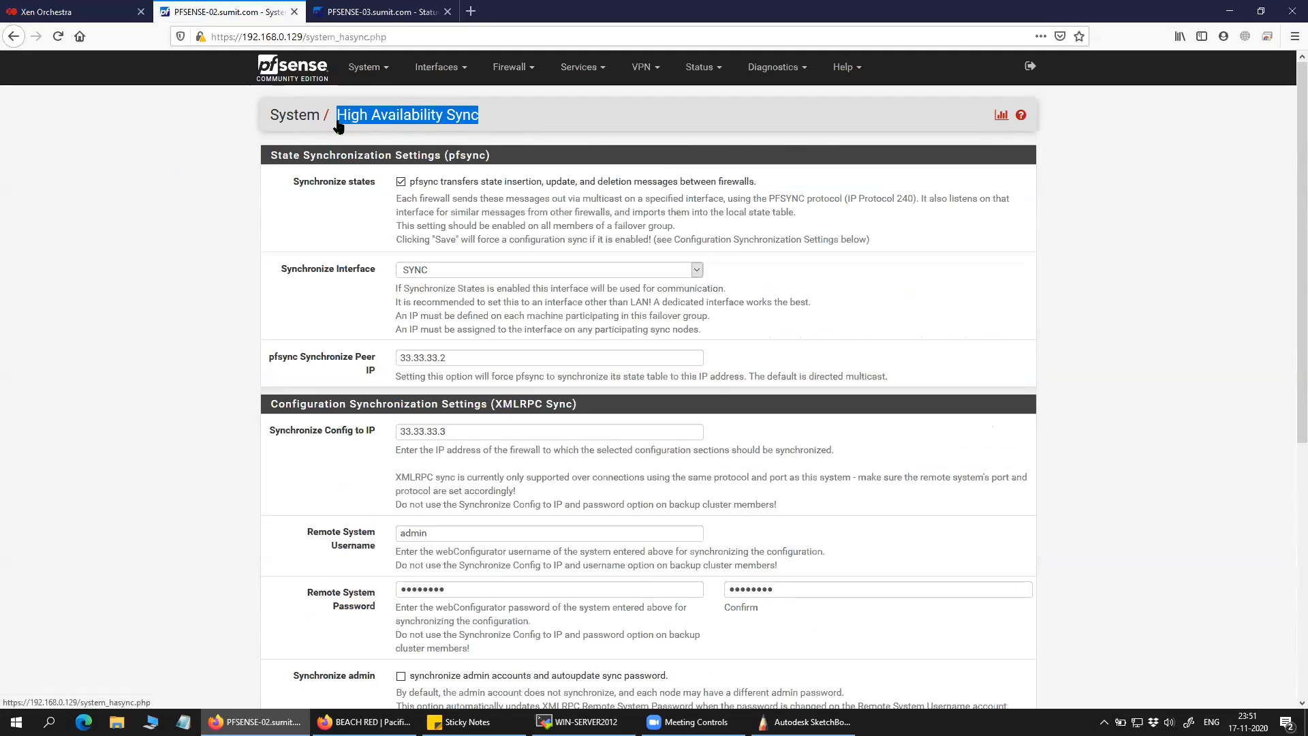
{"action": "left_click", "coordinate": [184, 192]}
{"action": "left_click_drag", "start_coordinate": [405, 182], "coordinate": [750, 184]}
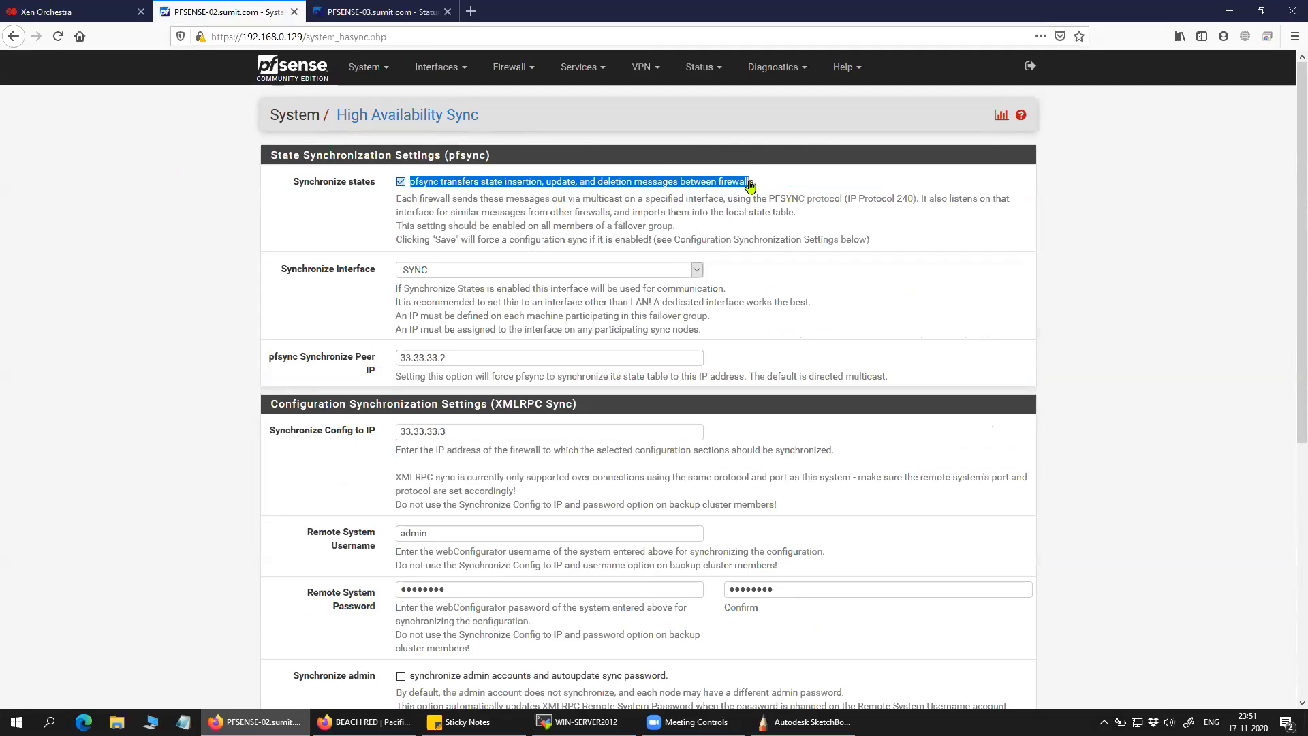
{"action": "left_click", "coordinate": [369, 216]}
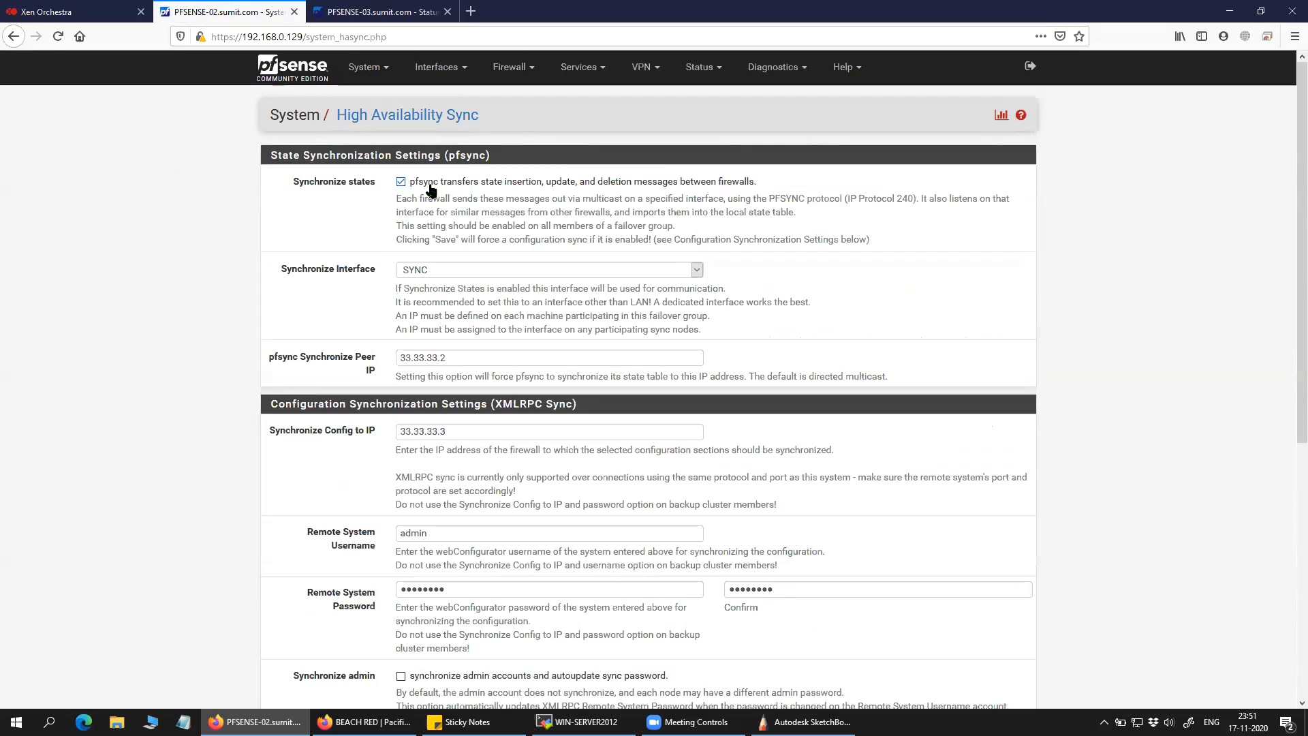
{"action": "left_click_drag", "start_coordinate": [409, 182], "coordinate": [758, 183]}
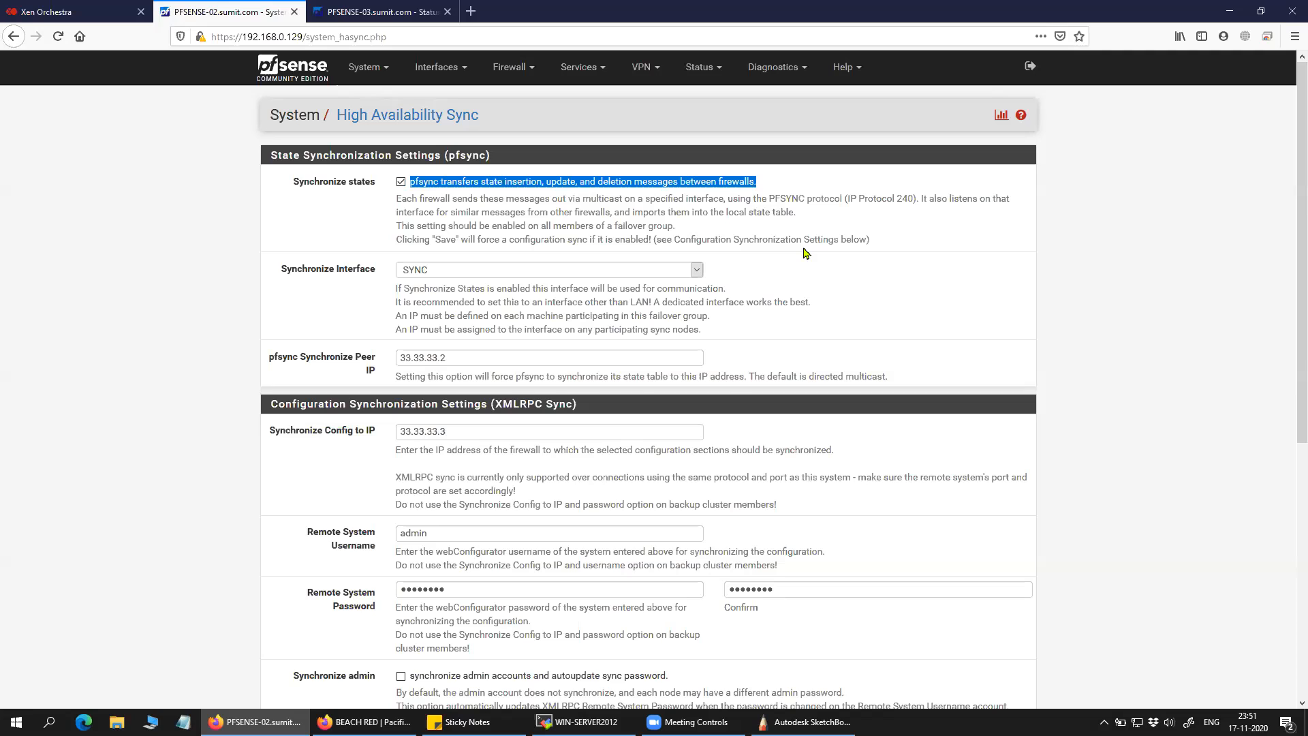
{"action": "left_click_drag", "start_coordinate": [483, 199], "coordinate": [892, 216]}
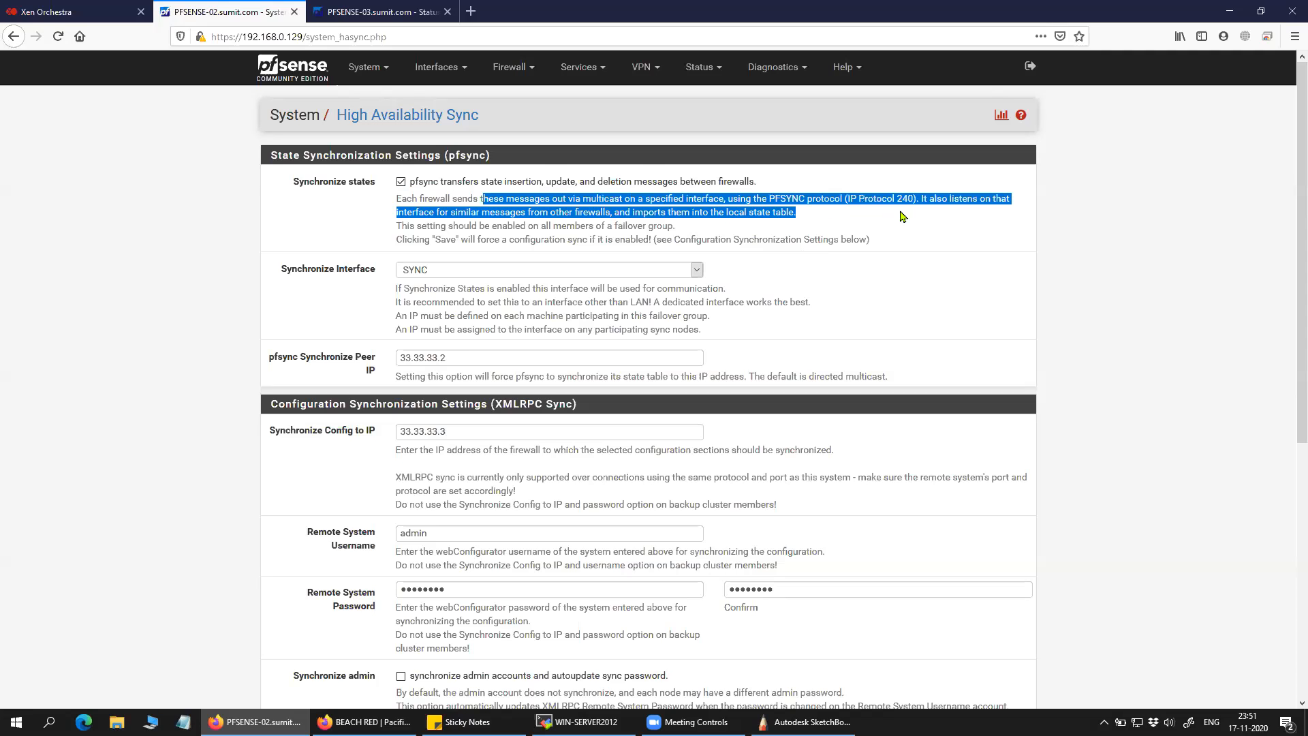
{"action": "left_click", "coordinate": [901, 219]}
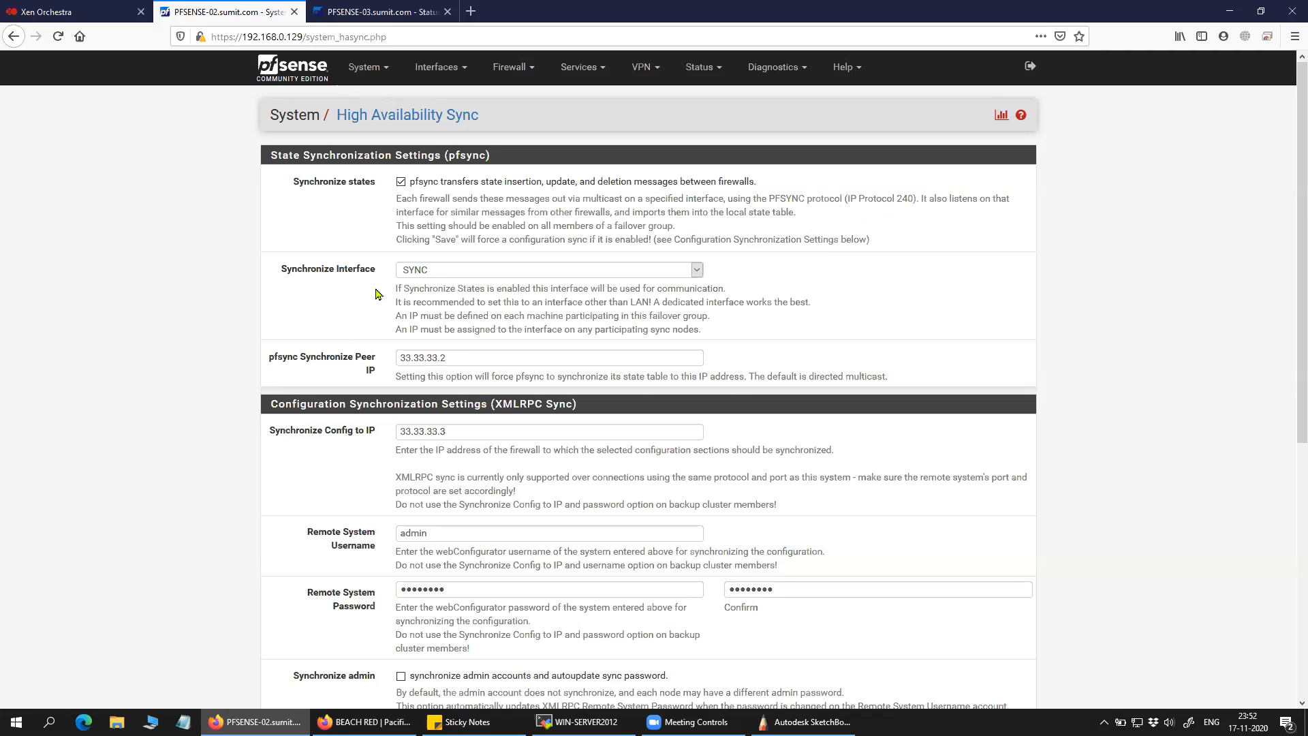
{"action": "left_click_drag", "start_coordinate": [373, 276], "coordinate": [280, 272]}
{"action": "left_click", "coordinate": [475, 272]}
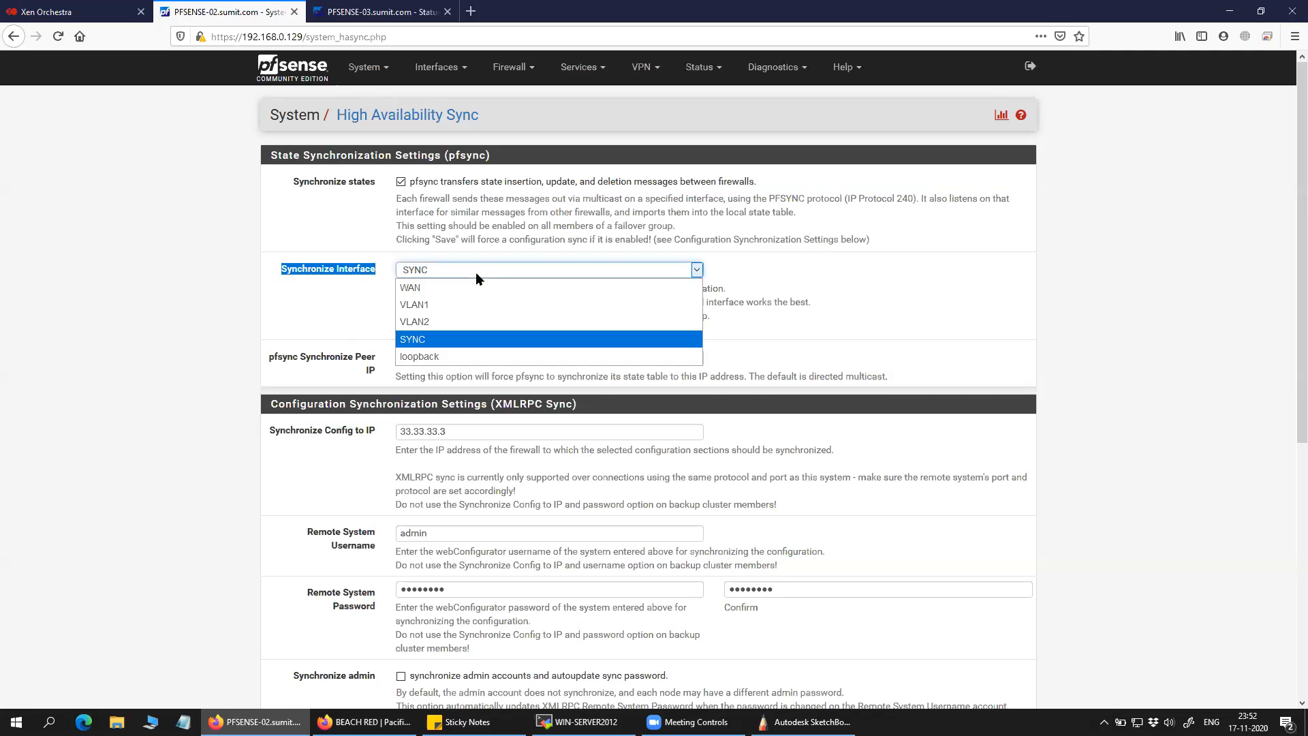
{"action": "left_click", "coordinate": [455, 340]}
{"action": "left_click", "coordinate": [443, 74]}
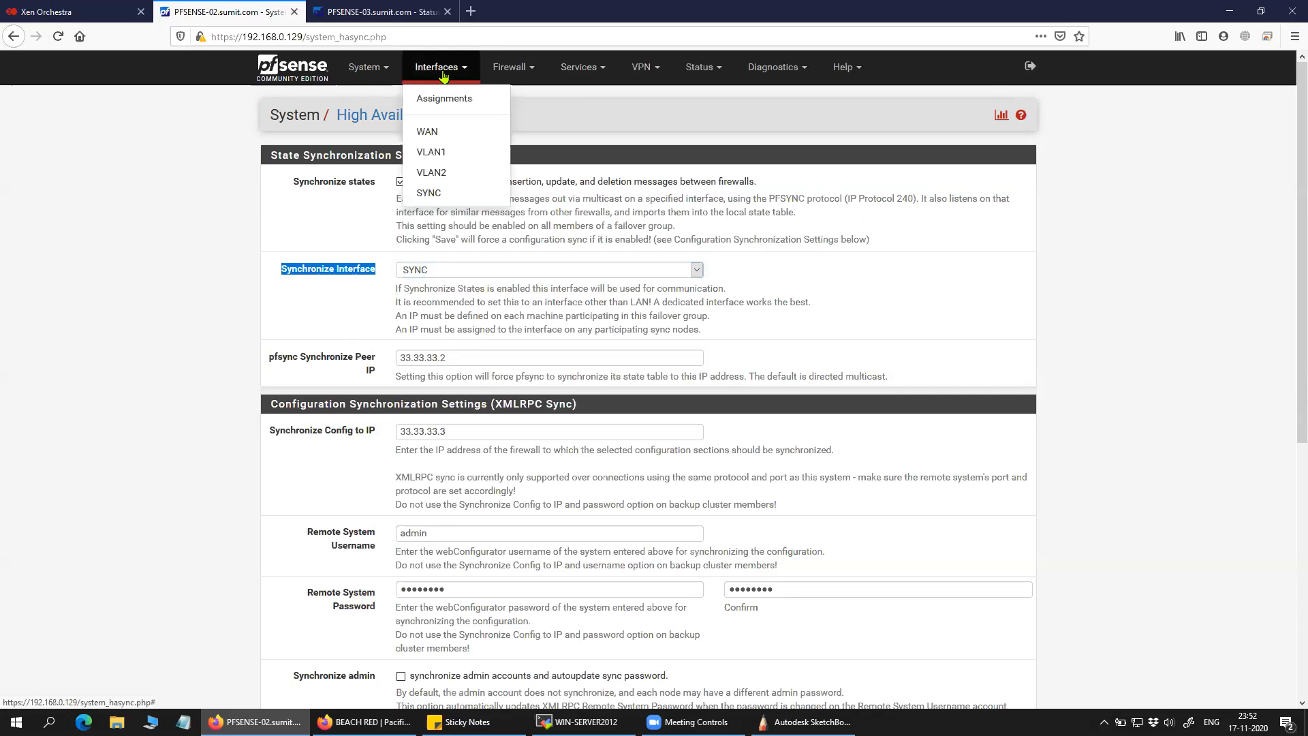
Check the SYNC interface's settings, confirming its IPv4 address 33.33.33.2/24.
{"action": "left_click", "coordinate": [443, 100]}
{"action": "left_click", "coordinate": [286, 317]}
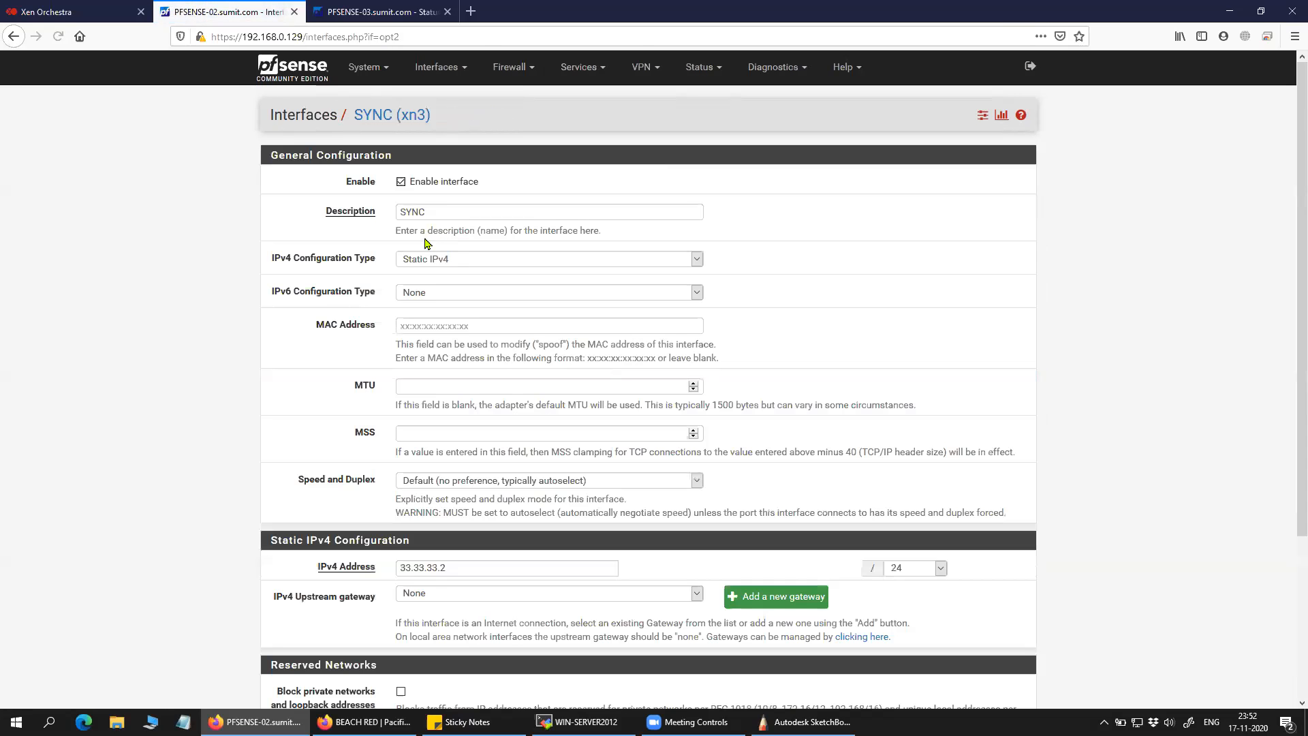
{"action": "left_click_drag", "start_coordinate": [437, 212], "coordinate": [358, 220]}
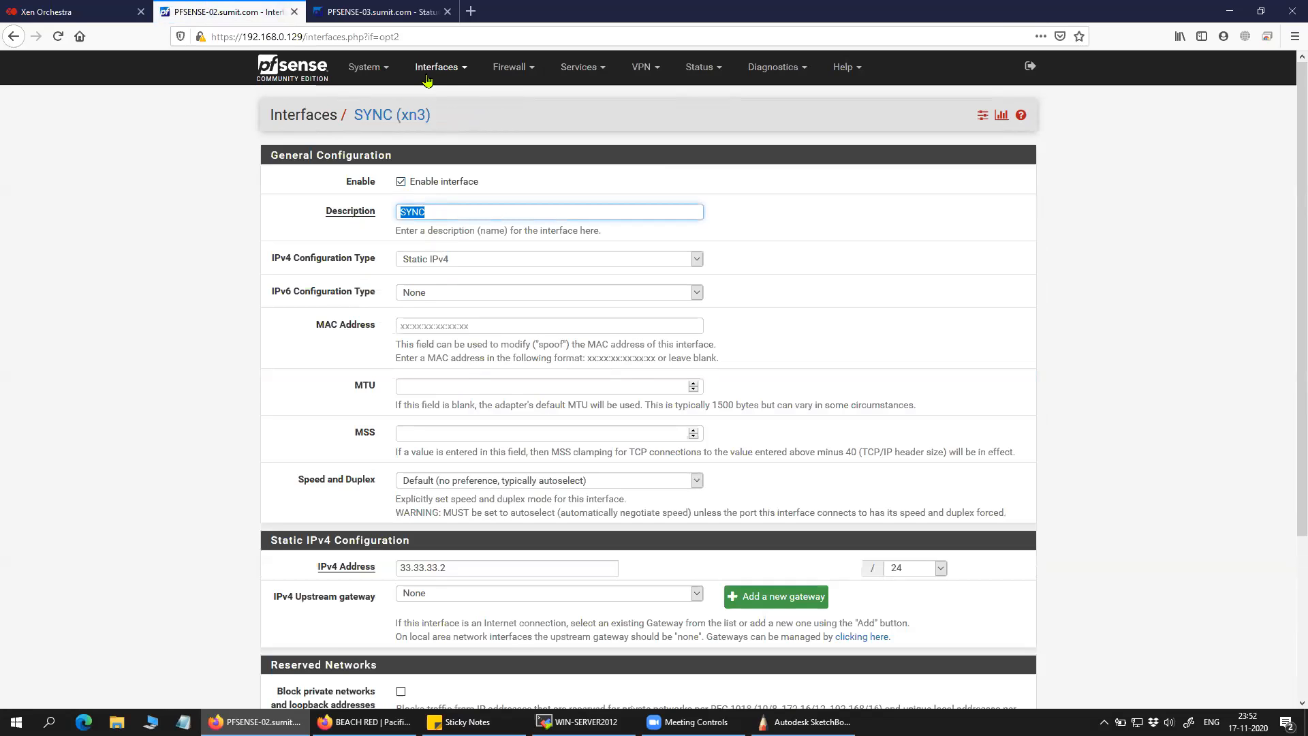
Back in High Availability Sync, keep SYNC as the sync interface and bring up the diagram.
{"action": "left_click", "coordinate": [368, 67]}
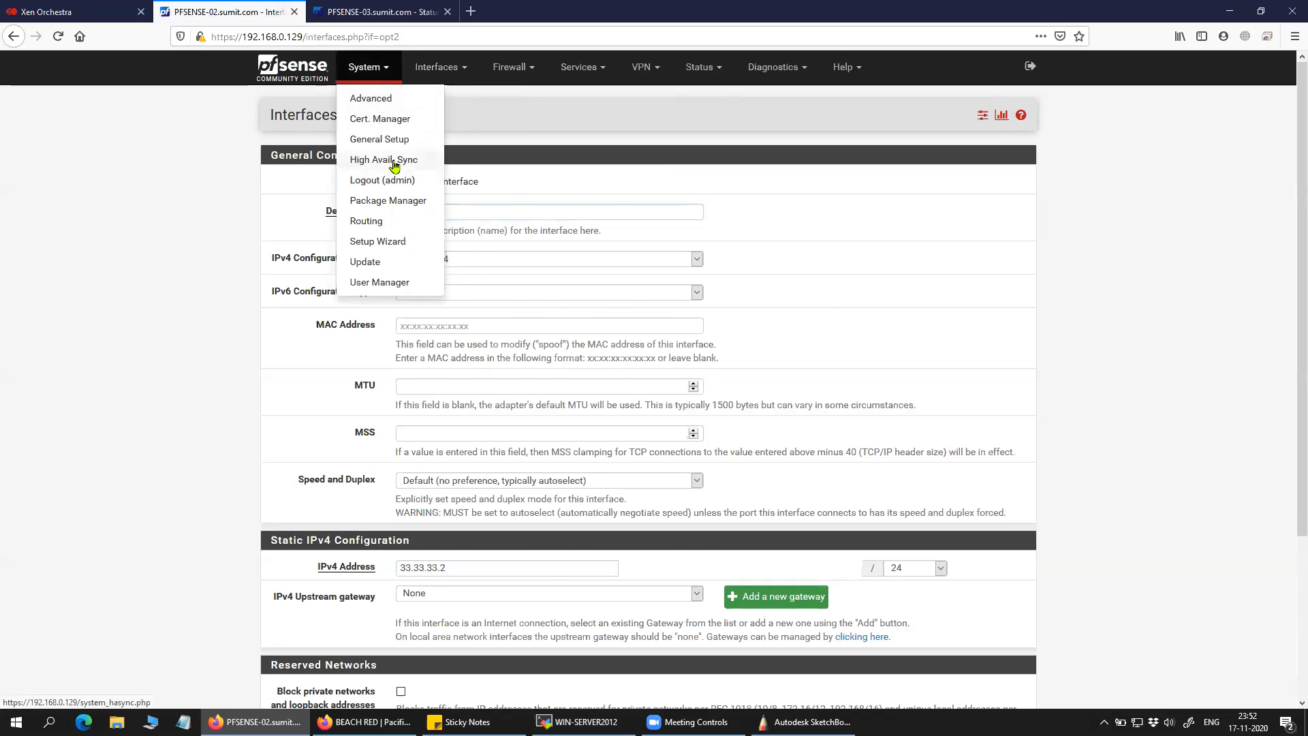
{"action": "left_click", "coordinate": [396, 160]}
{"action": "left_click", "coordinate": [437, 273]}
{"action": "left_click", "coordinate": [340, 361]}
{"action": "left_click_drag", "start_coordinate": [470, 357], "coordinate": [401, 358]}
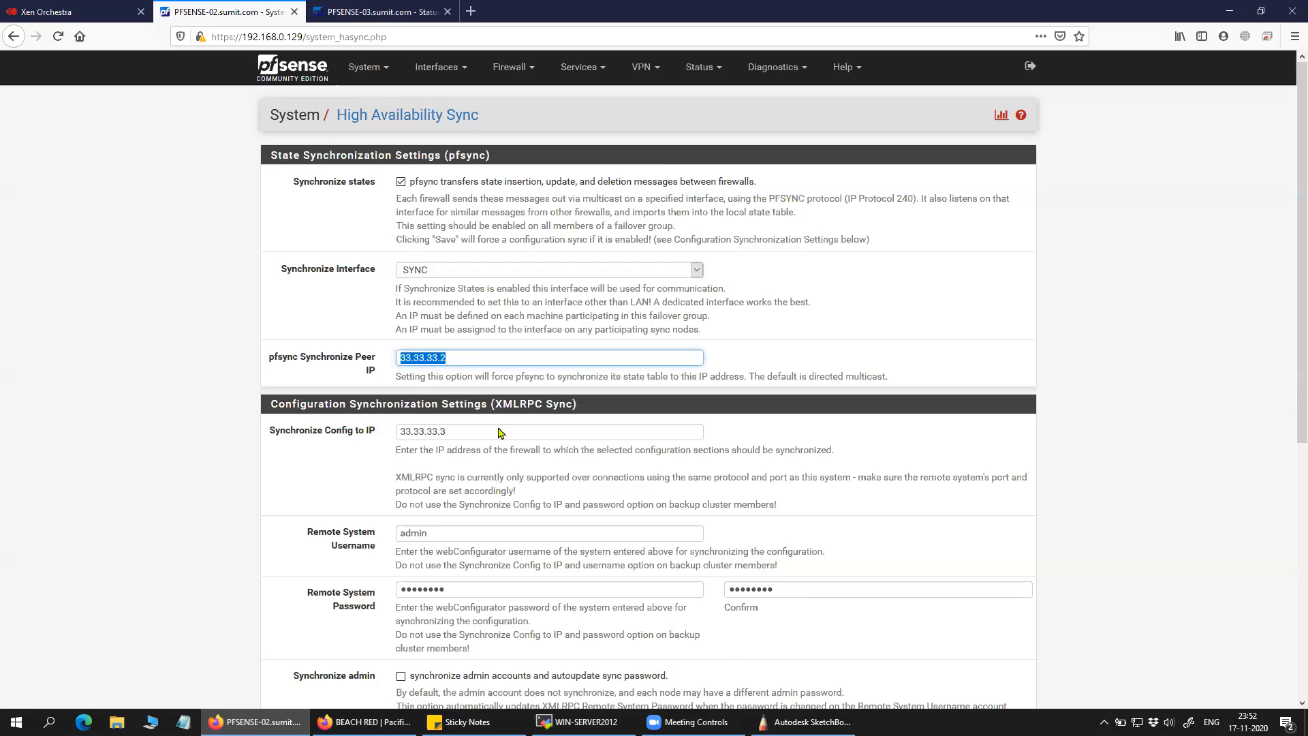
{"action": "left_click", "coordinate": [807, 722]}
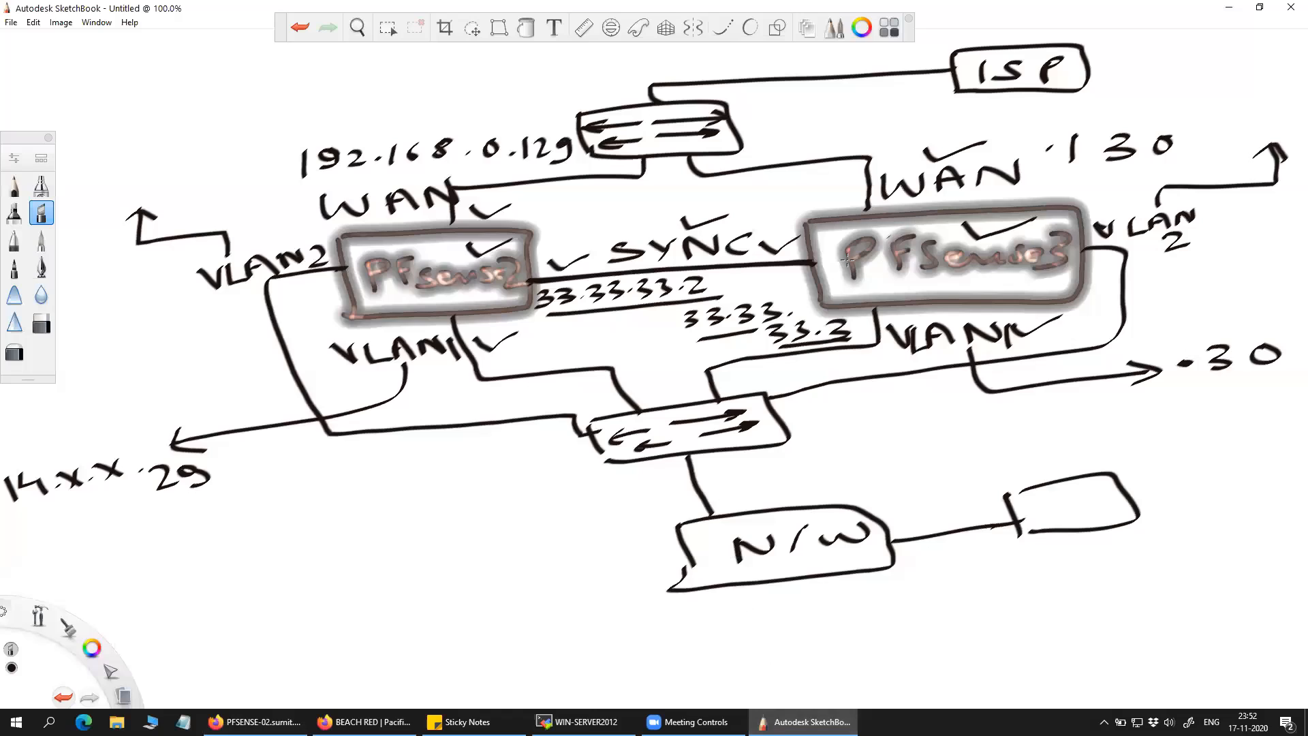
Dot the canvas beside the 33.33 address, then minimise SketchBook back to pfSense.
{"action": "left_click_drag", "start_coordinate": [799, 312], "coordinate": [807, 306]}
{"action": "left_click", "coordinate": [794, 721]}
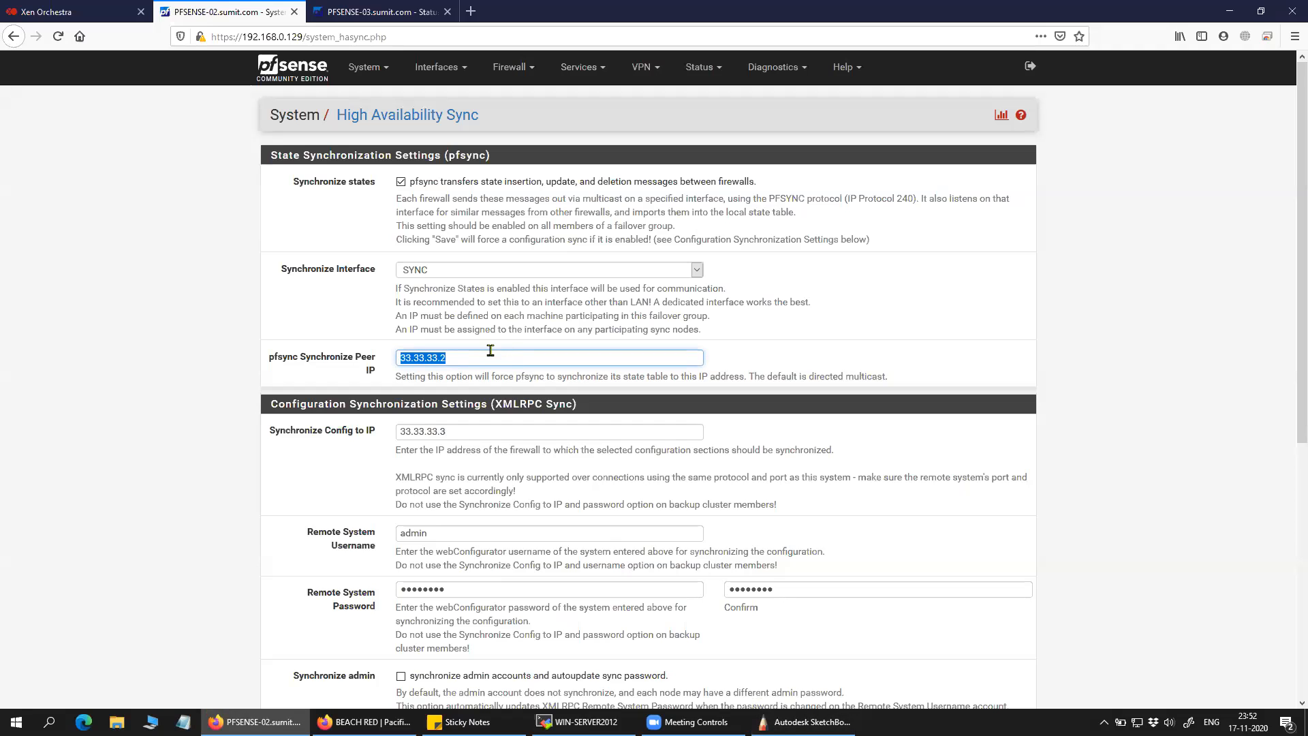
Start changing the pfsync peer IP's last digit to 3, then reopen the High Availability Sync page.
{"action": "left_click", "coordinate": [467, 359]}
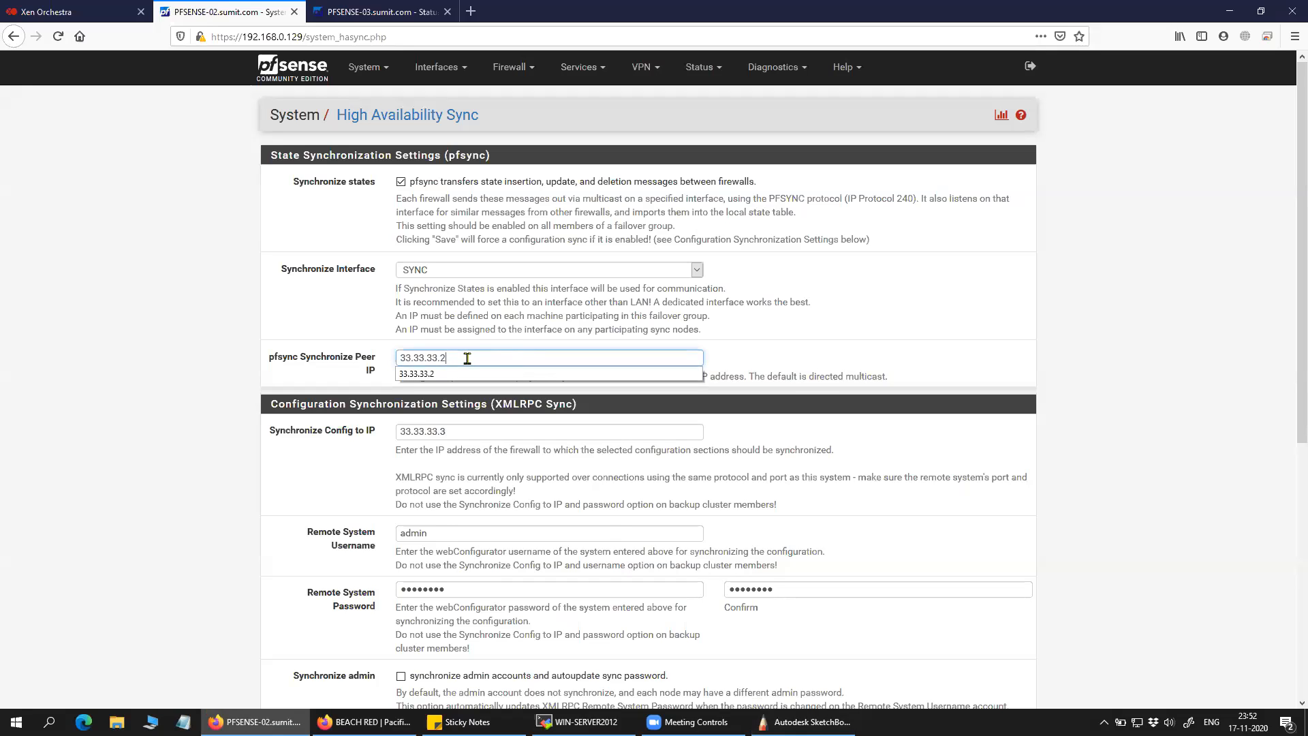
{"action": "key", "text": "BackSpace"}
{"action": "type", "text": "3"}
{"action": "left_click", "coordinate": [161, 389]}
{"action": "left_click", "coordinate": [300, 68]}
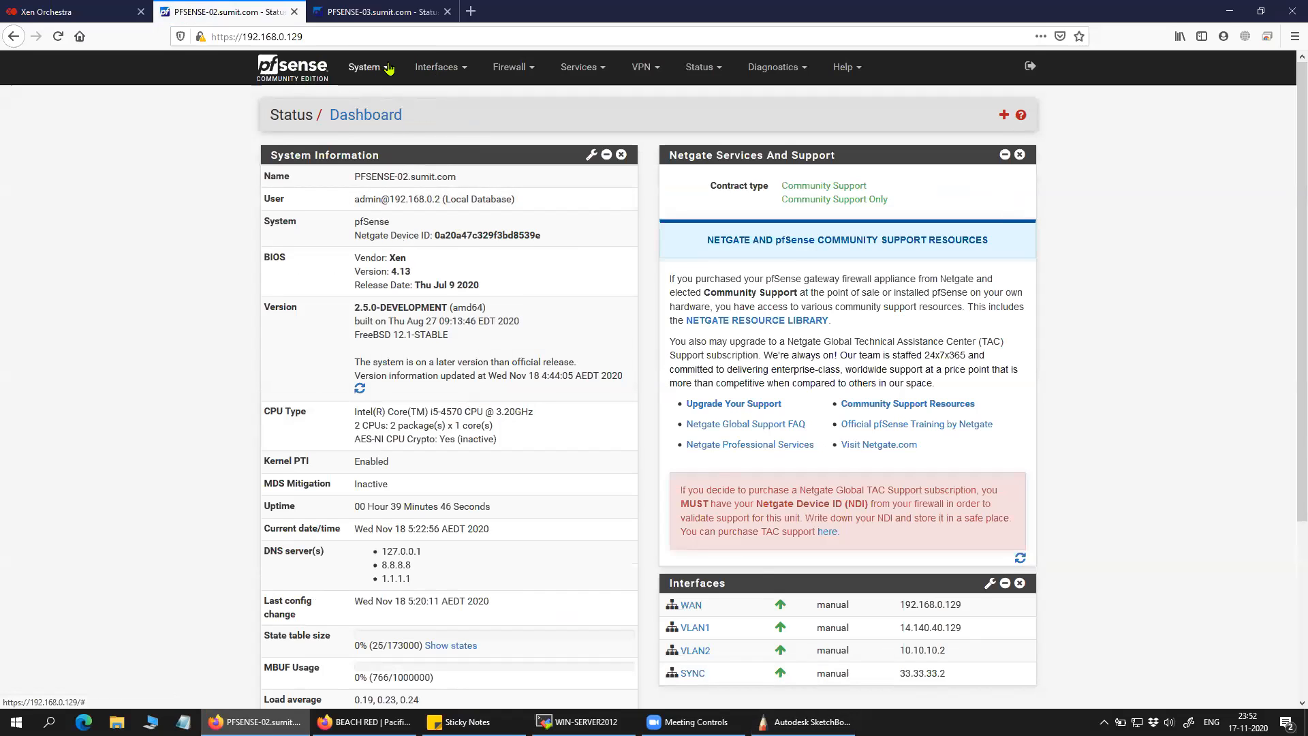
{"action": "left_click", "coordinate": [365, 68]}
{"action": "left_click", "coordinate": [384, 160]}
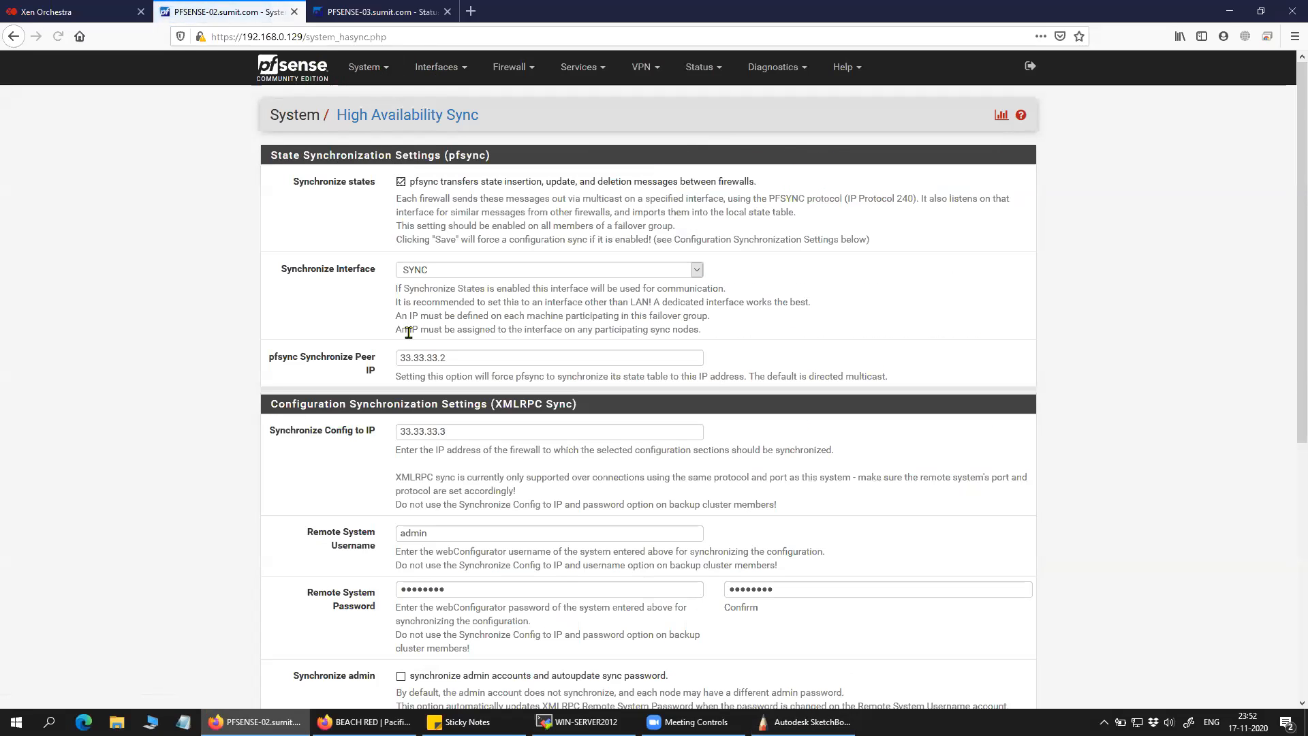
{"action": "left_click", "coordinate": [484, 363]}
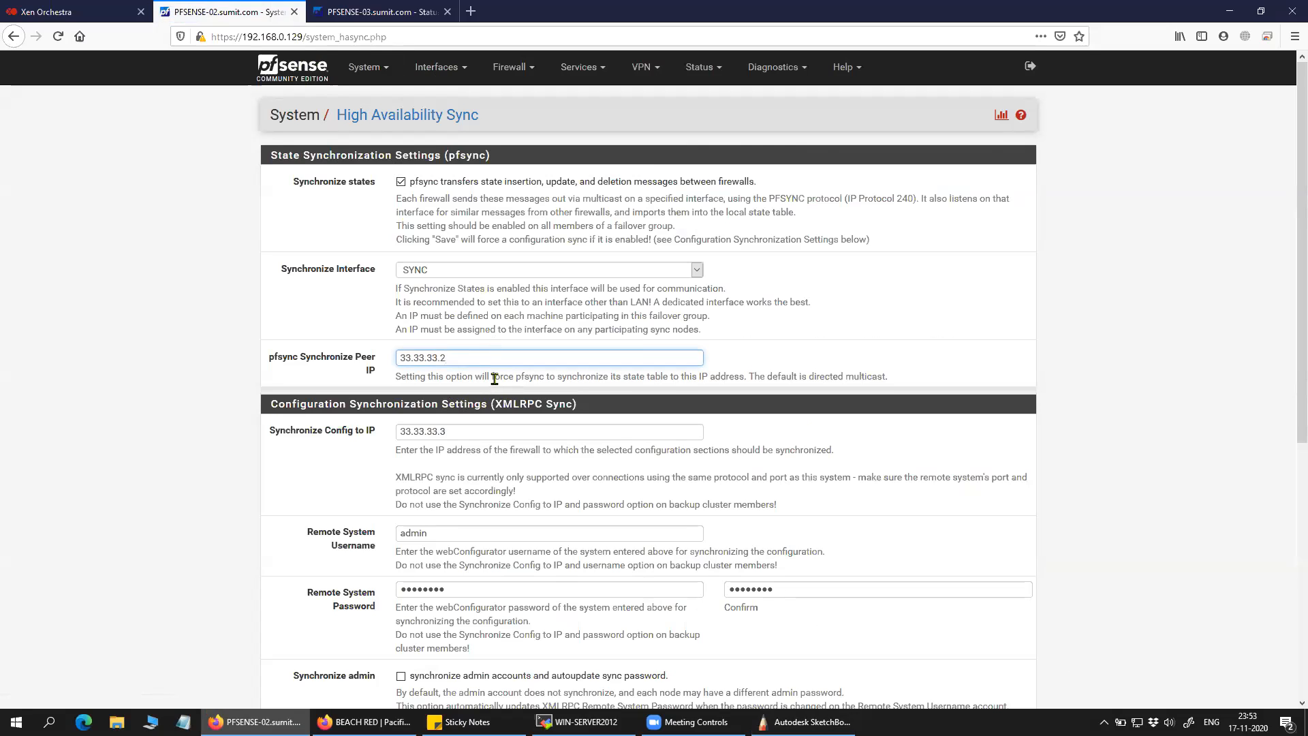
Confirm PFSENSE-03's SYNC address is 33.33.33.3 and set the pfsync peer IP to 33.33.33.3.
{"action": "left_click", "coordinate": [379, 12]}
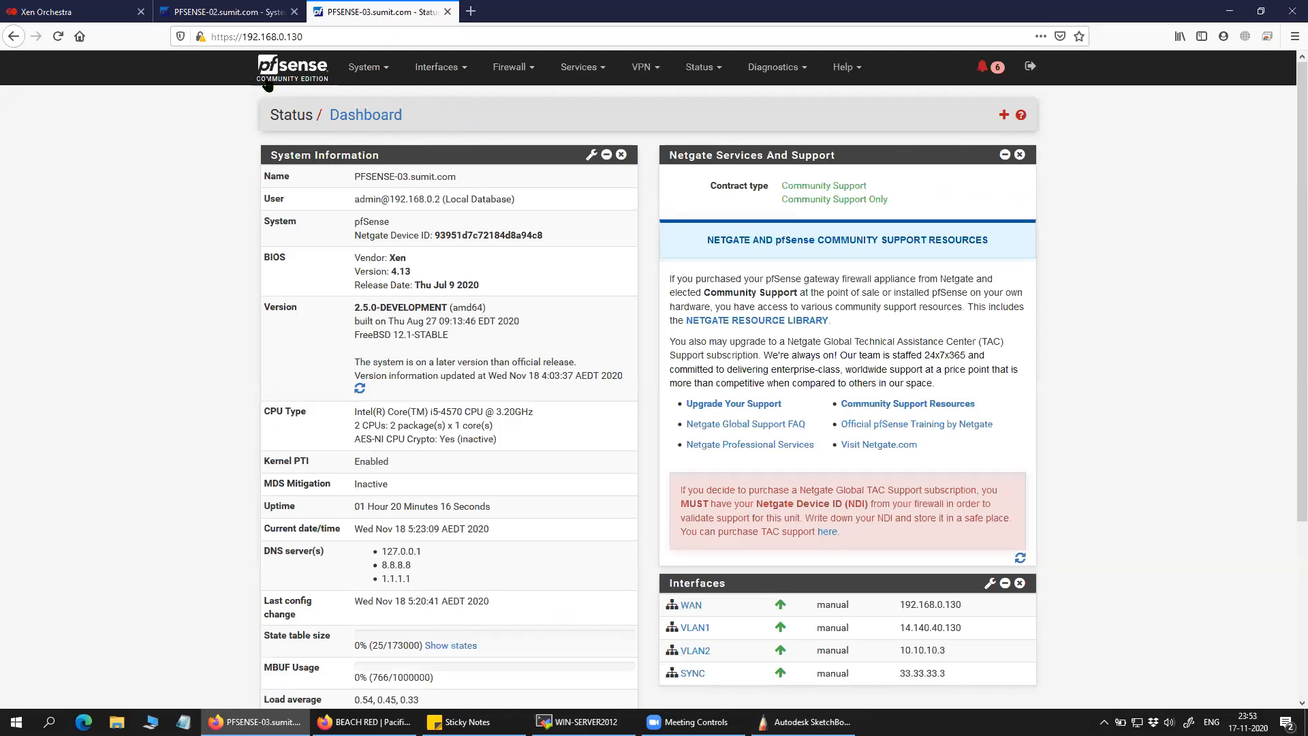
{"action": "mouse_move", "coordinate": [947, 674]}
{"action": "left_mouse_down"}
{"action": "mouse_move", "coordinate": [901, 675]}
{"action": "mouse_move", "coordinate": [945, 679]}
{"action": "left_mouse_up"}
{"action": "left_click", "coordinate": [910, 675]}
{"action": "right_click", "coordinate": [911, 675]}
{"action": "left_click", "coordinate": [897, 676]}
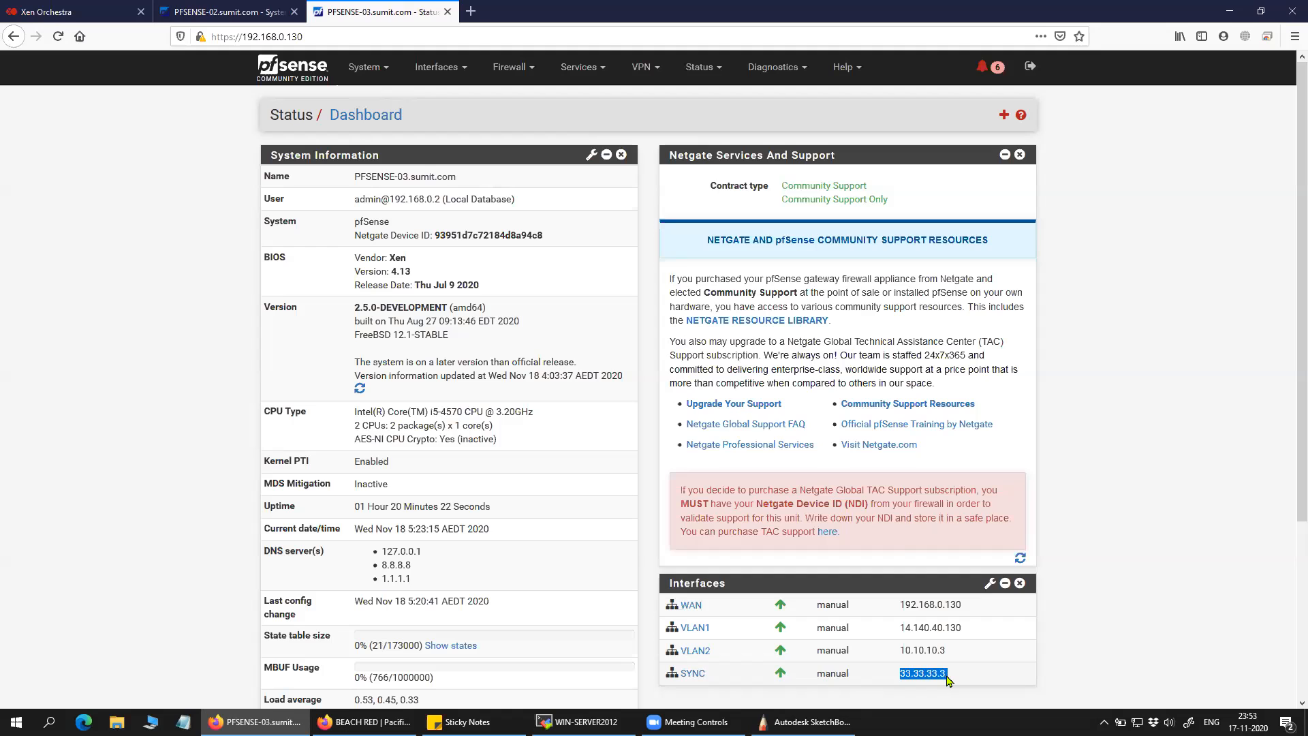
{"action": "left_click", "coordinate": [920, 658]}
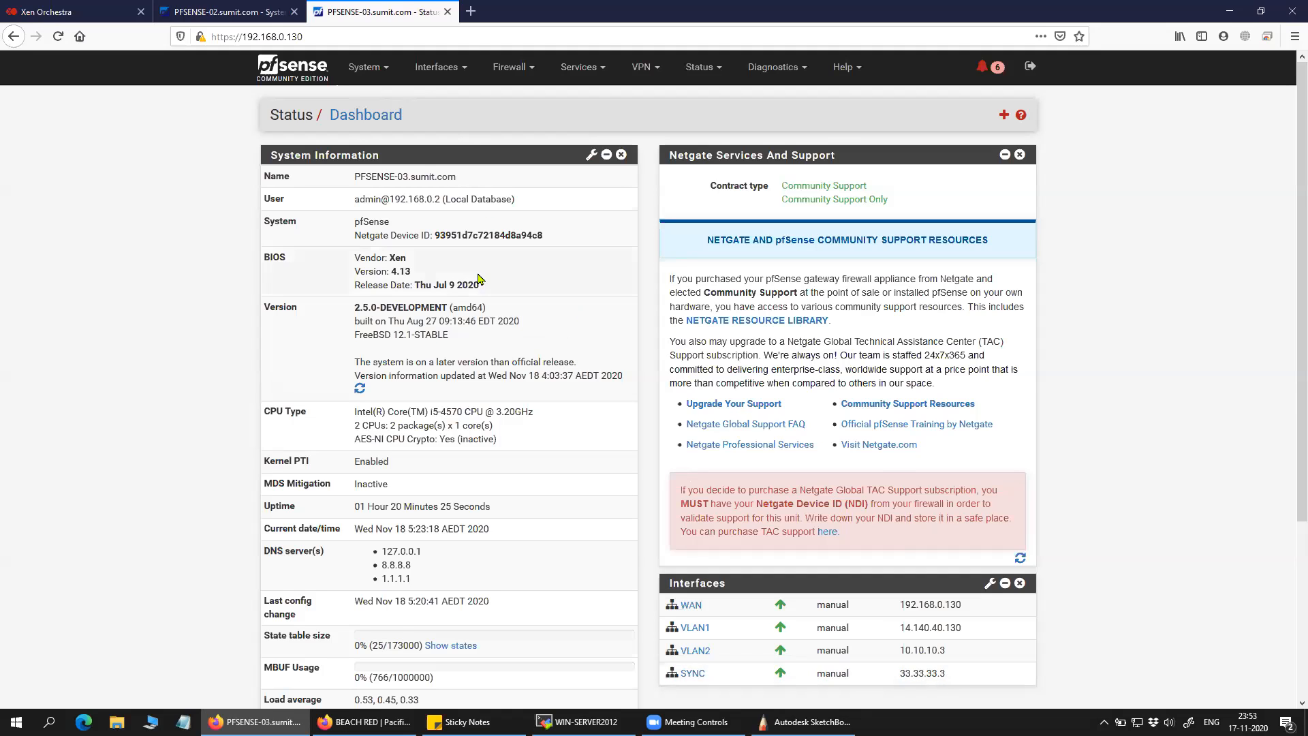
{"action": "left_click", "coordinate": [262, 12]}
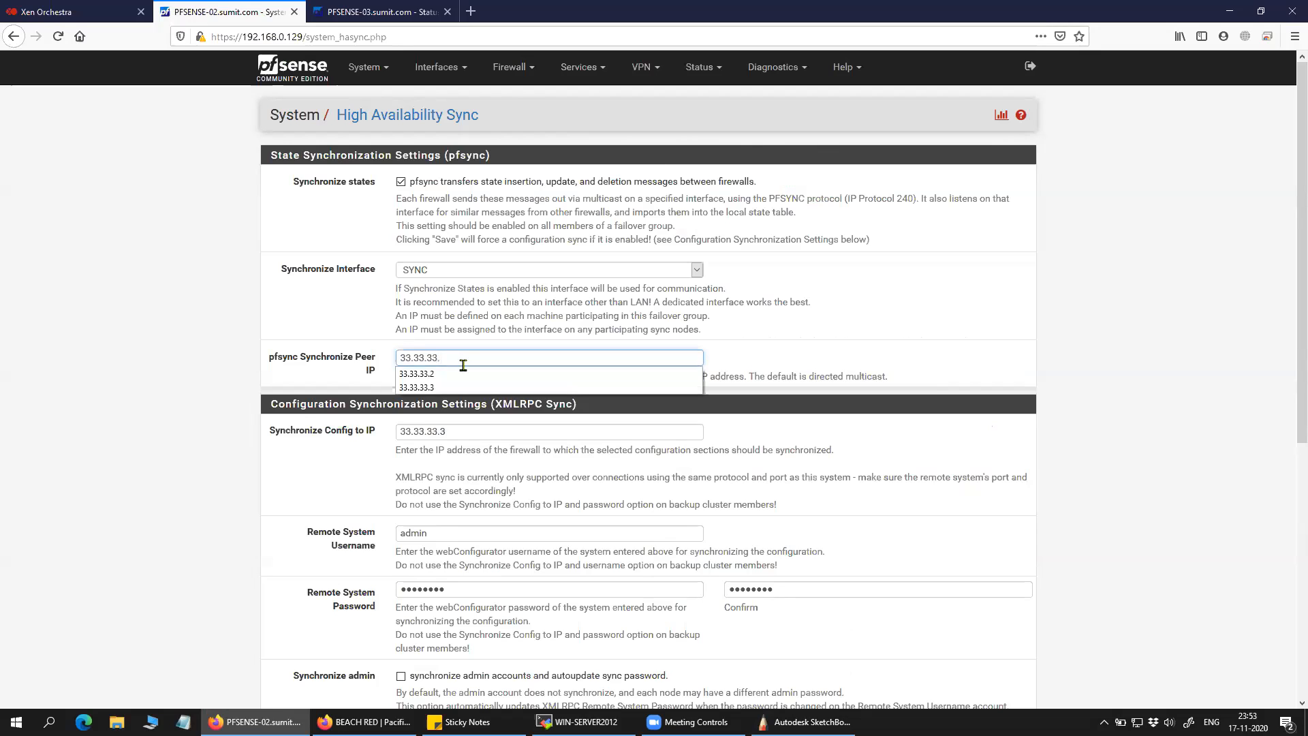
{"action": "type", "text": "3"}
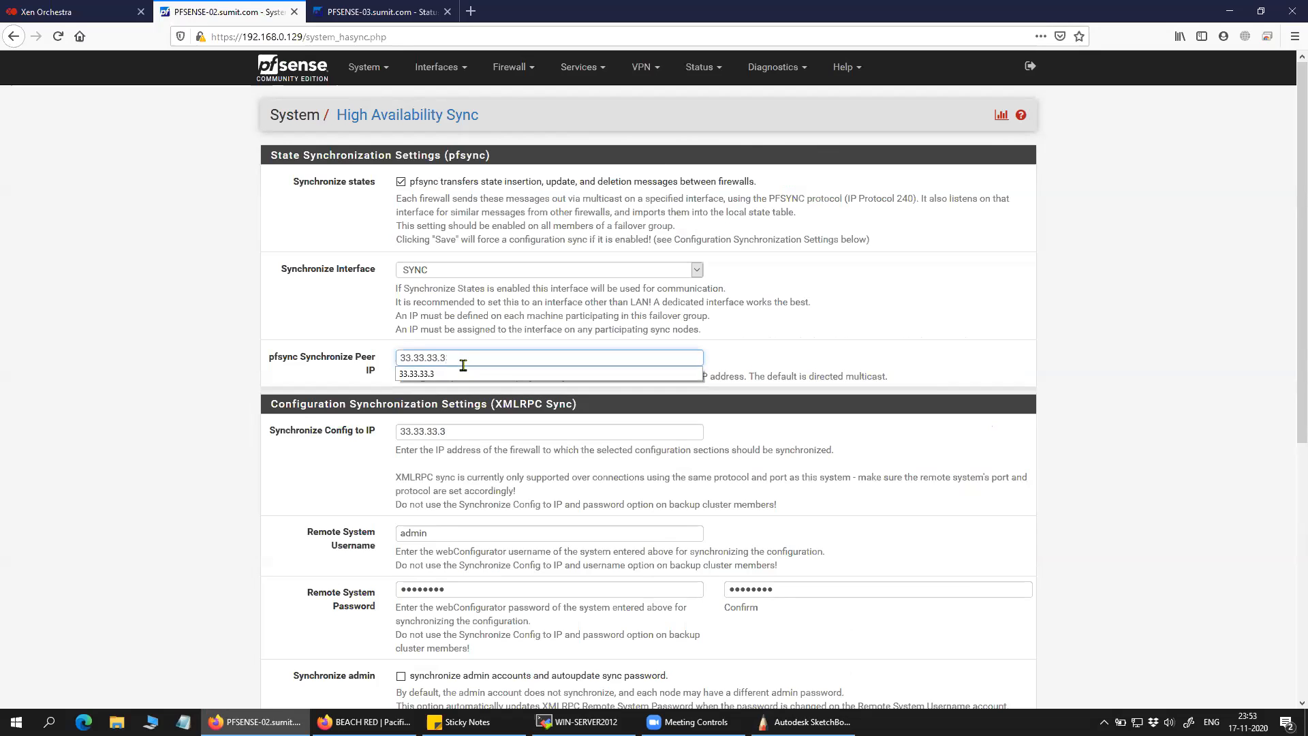
{"action": "left_click", "coordinate": [155, 469]}
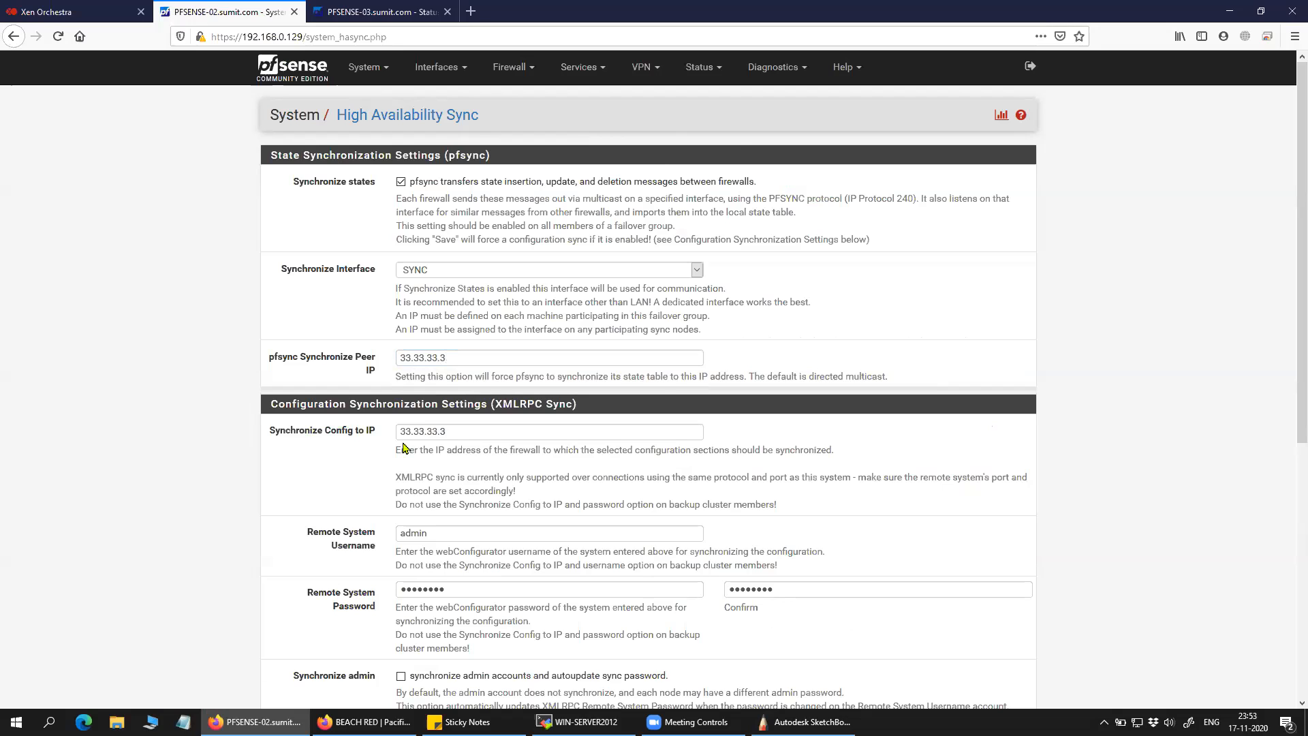
Begin editing Synchronize Config to IP by removing its last digit.
{"action": "left_click_drag", "start_coordinate": [376, 436], "coordinate": [279, 439]}
{"action": "left_click", "coordinate": [351, 493]}
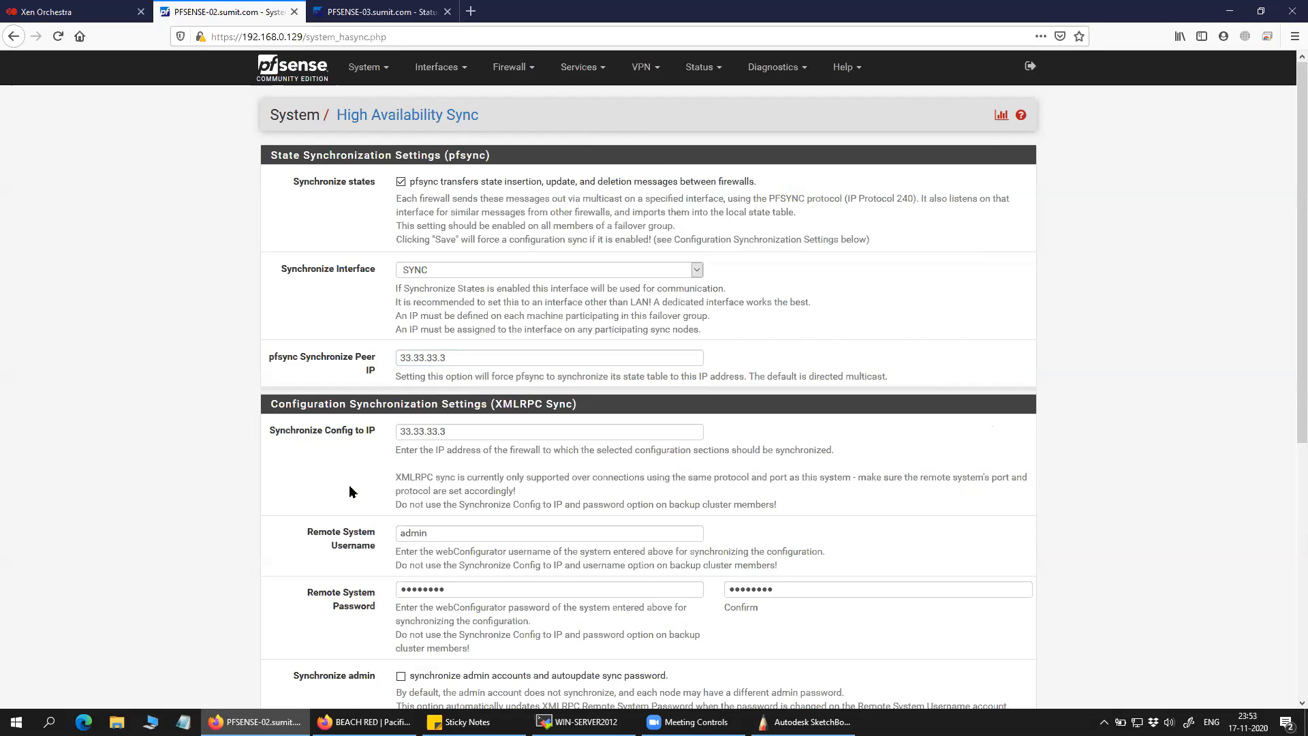
{"action": "left_click", "coordinate": [475, 434]}
{"action": "key", "text": "BackSpace"}
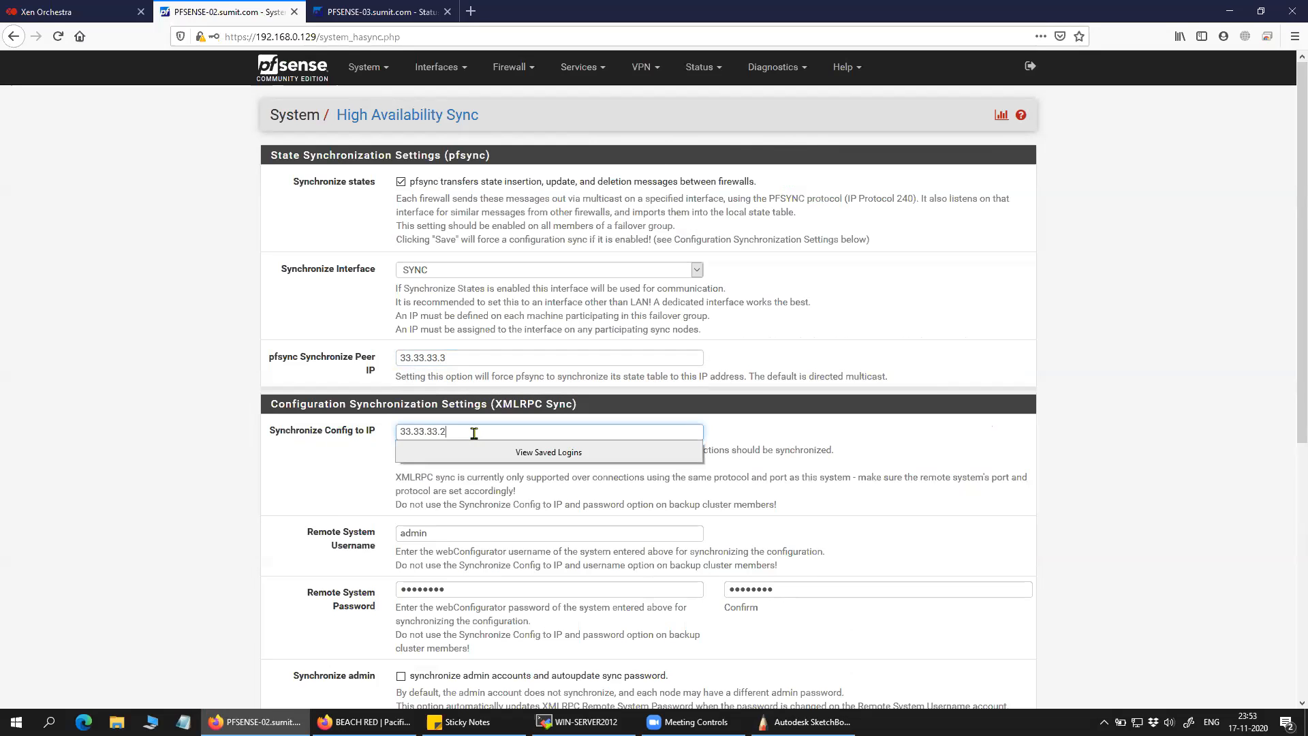
{"action": "left_click", "coordinate": [350, 490]}
{"action": "scroll", "coordinate": [382, 450], "scroll_direction": "down", "scroll_amount": 2}
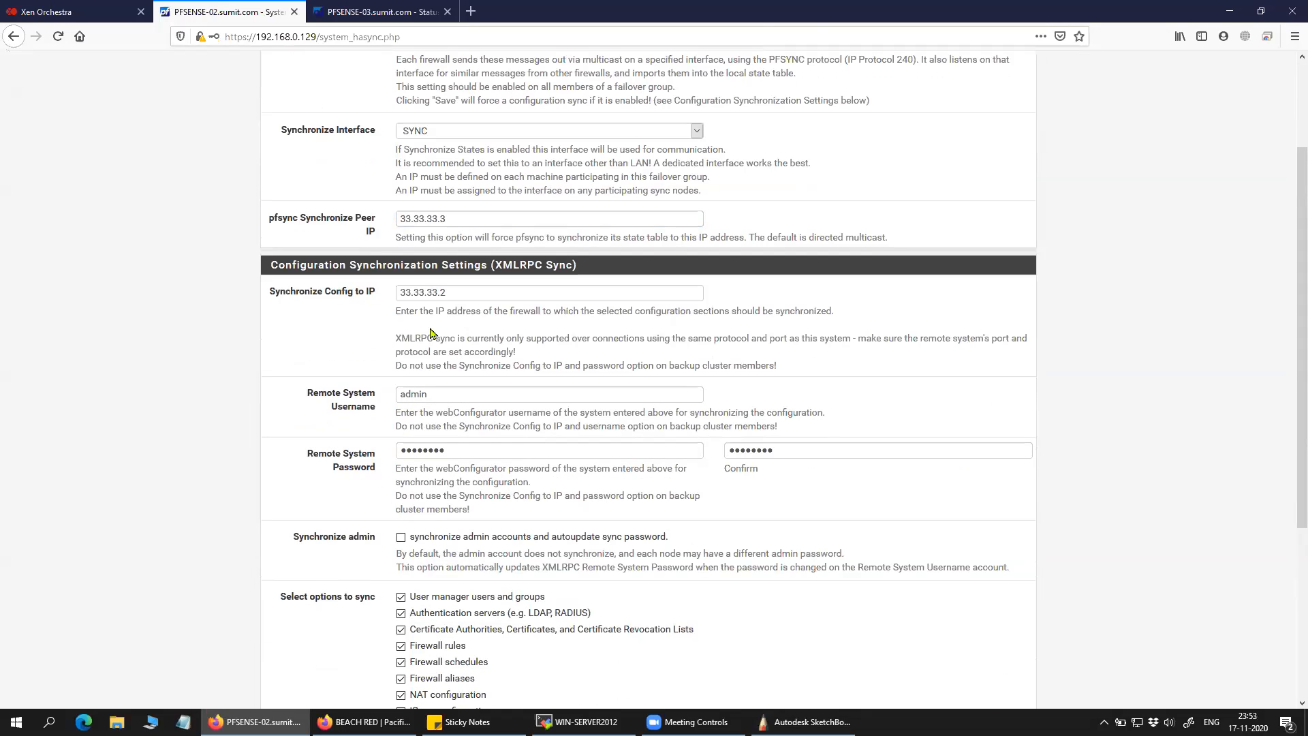
{"action": "scroll", "coordinate": [333, 387], "scroll_direction": "up", "scroll_amount": 2}
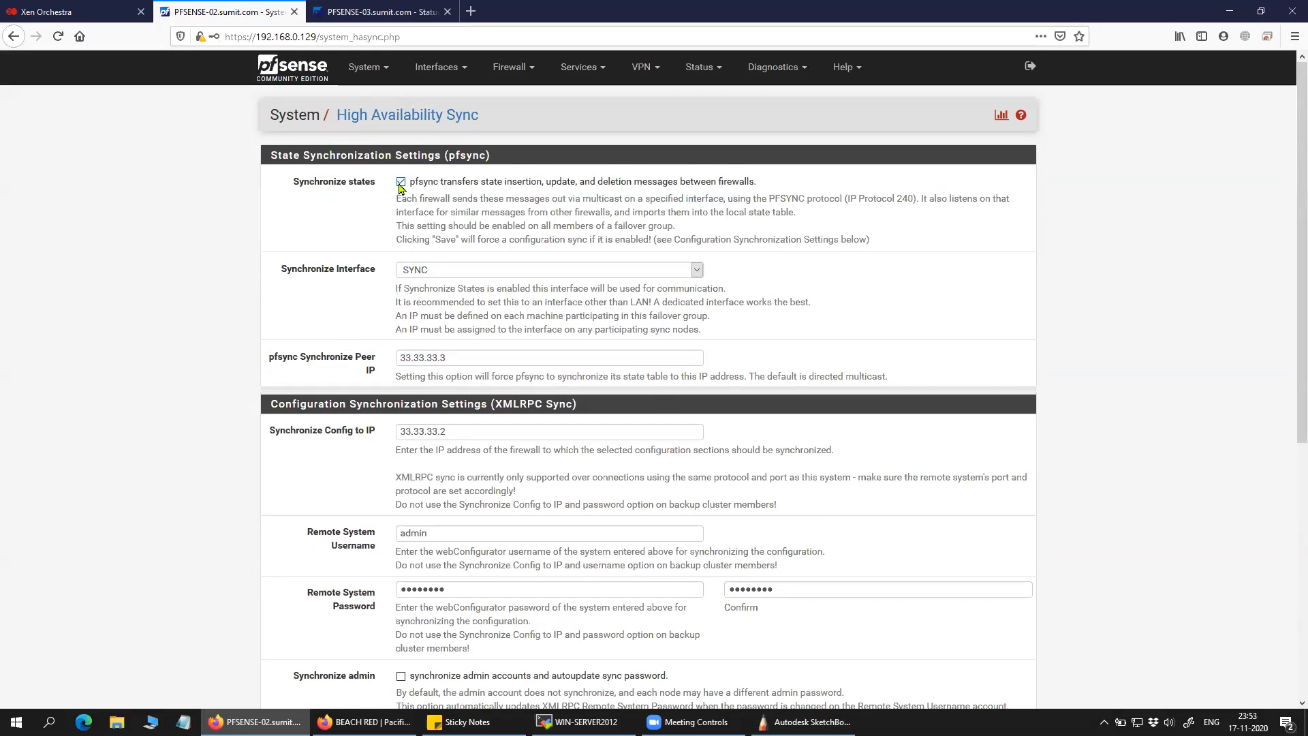
Keep SYNC as the sync interface and compare against PFSENSE-03's SYNC address 33.33.33.3.
{"action": "left_click_drag", "start_coordinate": [412, 184], "coordinate": [775, 240]}
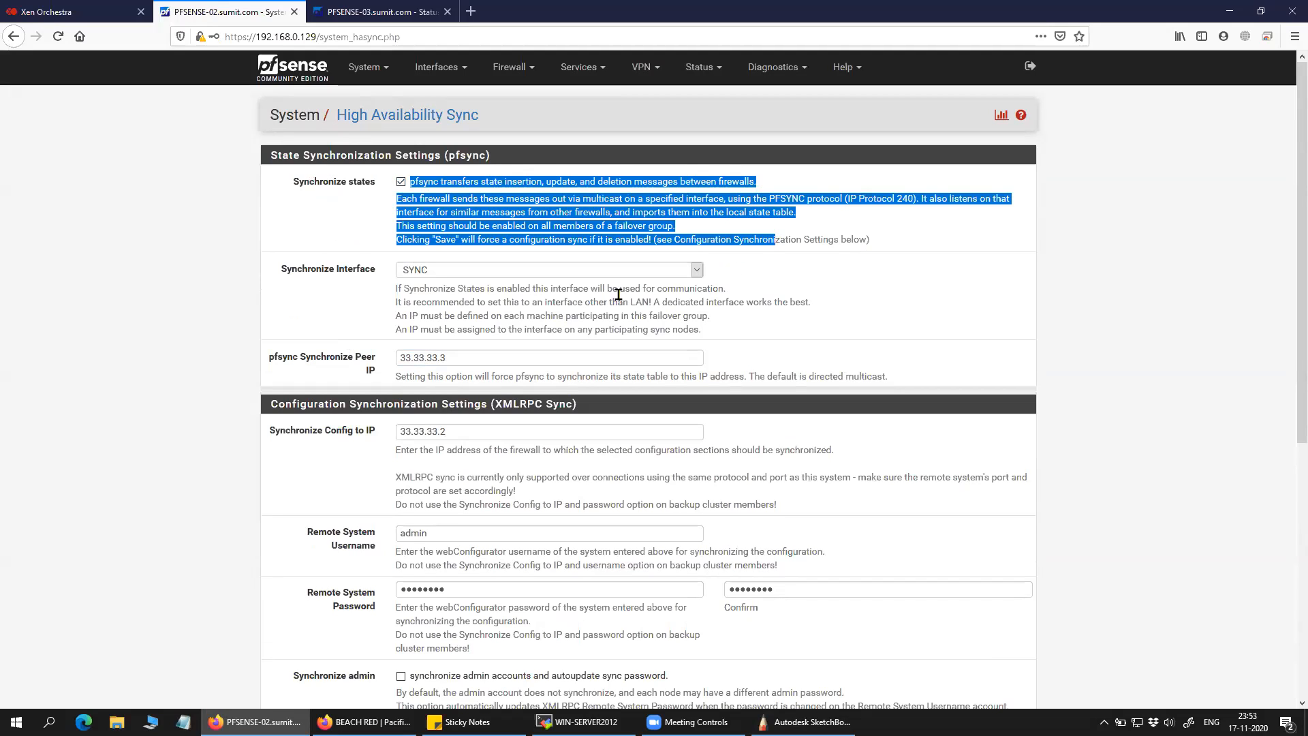
{"action": "left_click", "coordinate": [436, 274]}
{"action": "left_click", "coordinate": [387, 291]}
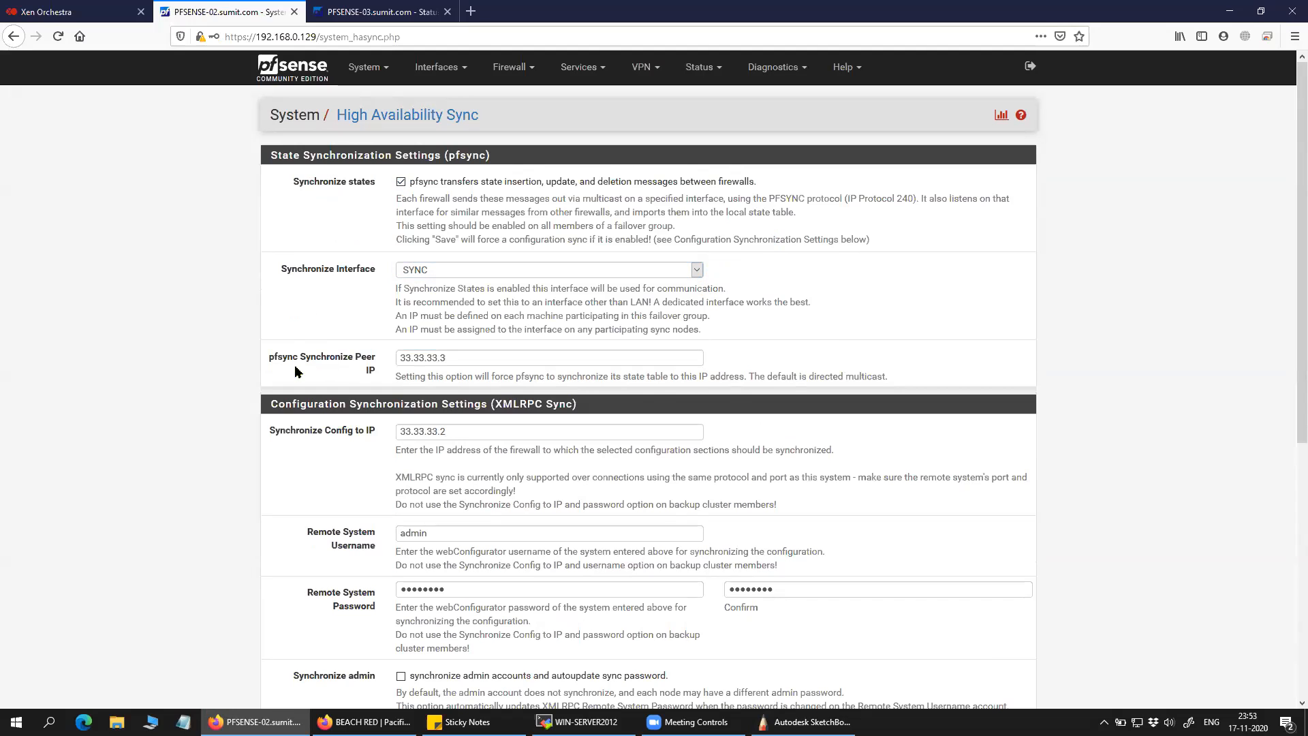
{"action": "left_click_drag", "start_coordinate": [268, 361], "coordinate": [341, 386]}
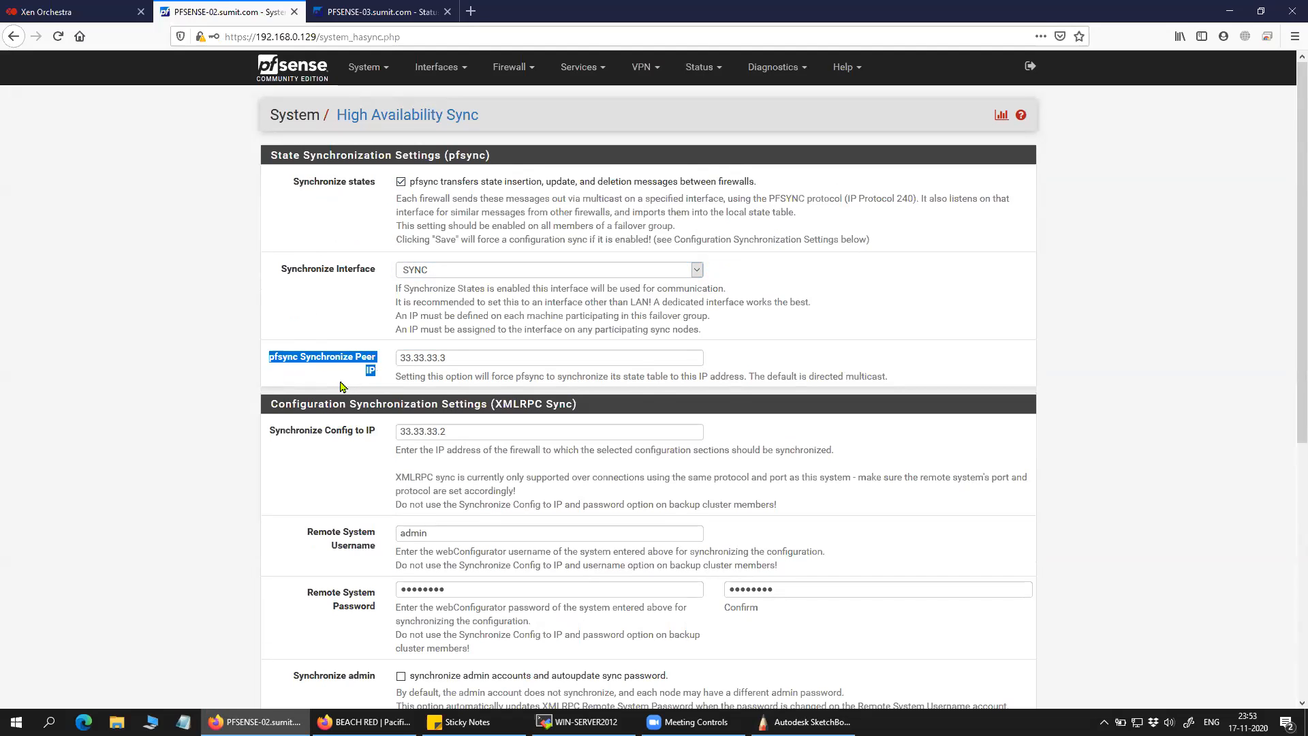
{"action": "left_click", "coordinate": [381, 12]}
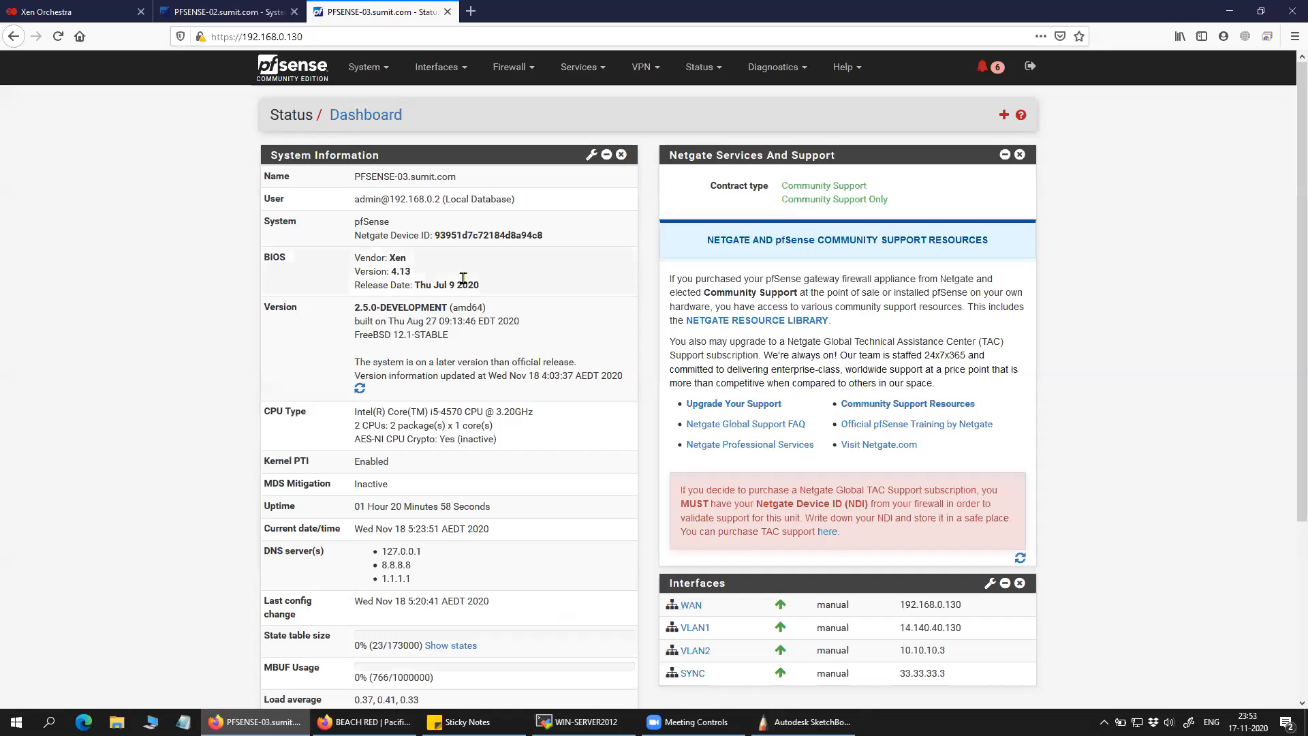
{"action": "left_click_drag", "start_coordinate": [949, 673], "coordinate": [898, 676]}
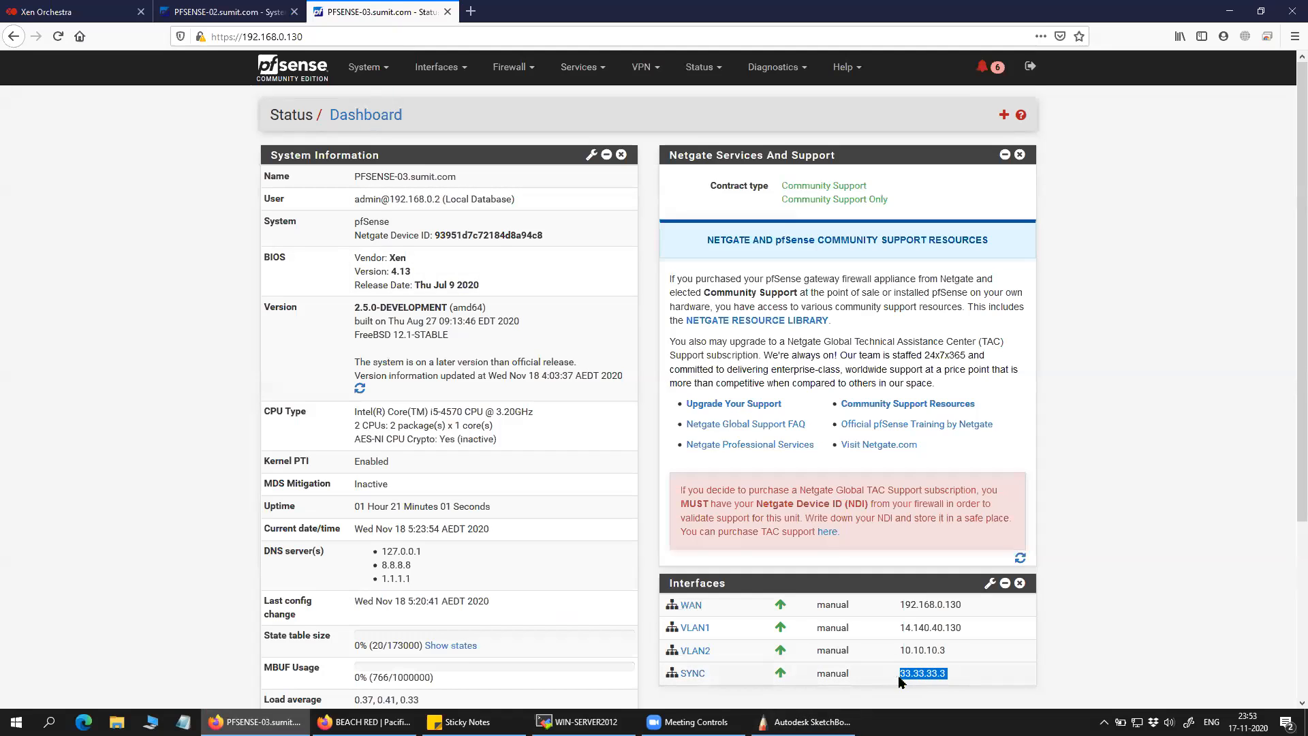
{"action": "left_click", "coordinate": [250, 16]}
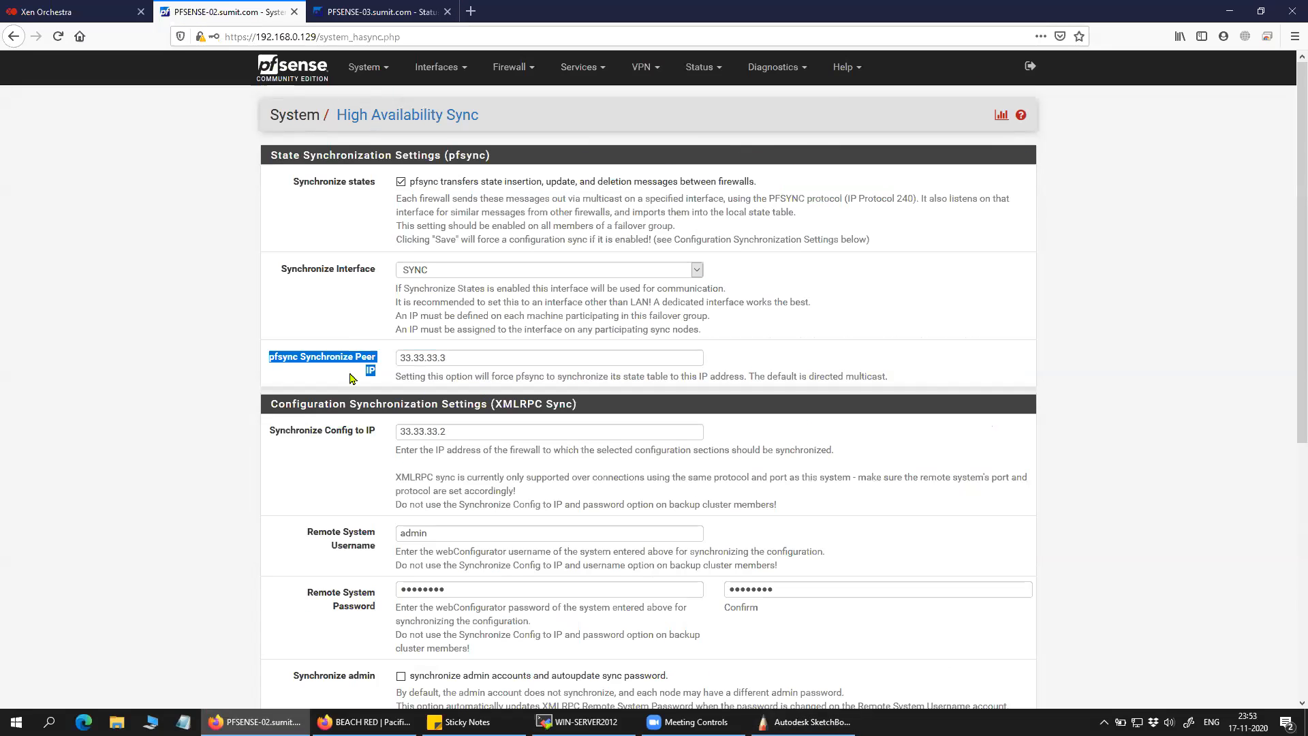
{"action": "left_click", "coordinate": [258, 380]}
Scroll through PFSENSE-02's sync fields, rechecking the PFSENSE-03 dashboard in between.
{"action": "scroll", "coordinate": [320, 397], "scroll_direction": "down", "scroll_amount": 3}
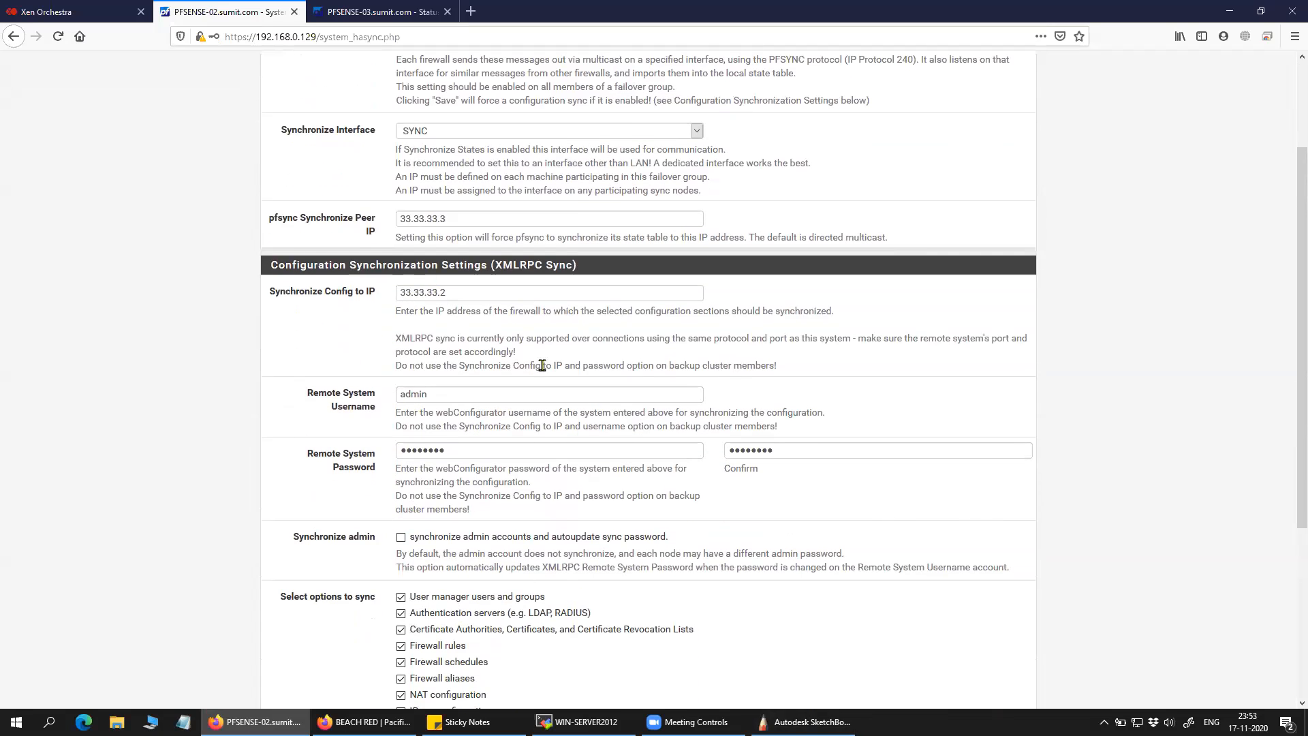
{"action": "scroll", "coordinate": [518, 555], "scroll_direction": "down", "scroll_amount": 3}
{"action": "scroll", "coordinate": [517, 554], "scroll_direction": "down", "scroll_amount": 3}
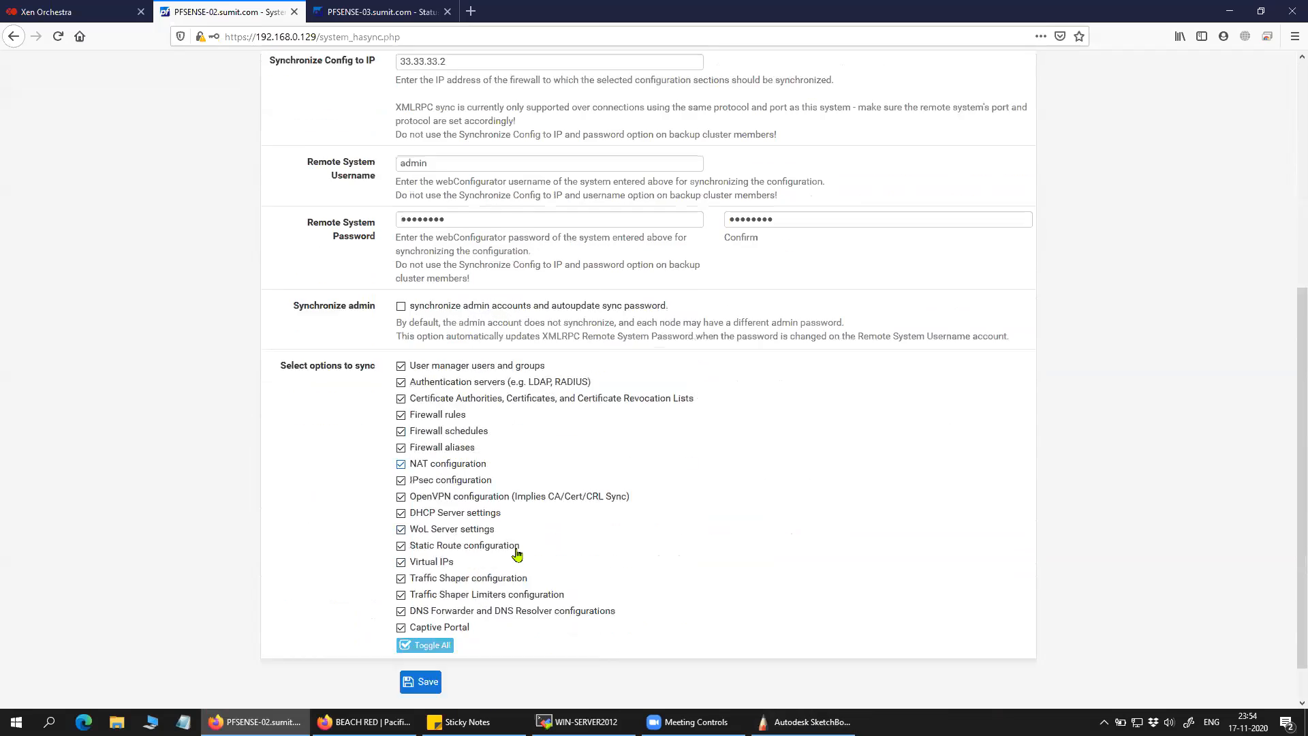
{"action": "scroll", "coordinate": [517, 554], "scroll_direction": "up", "scroll_amount": 3}
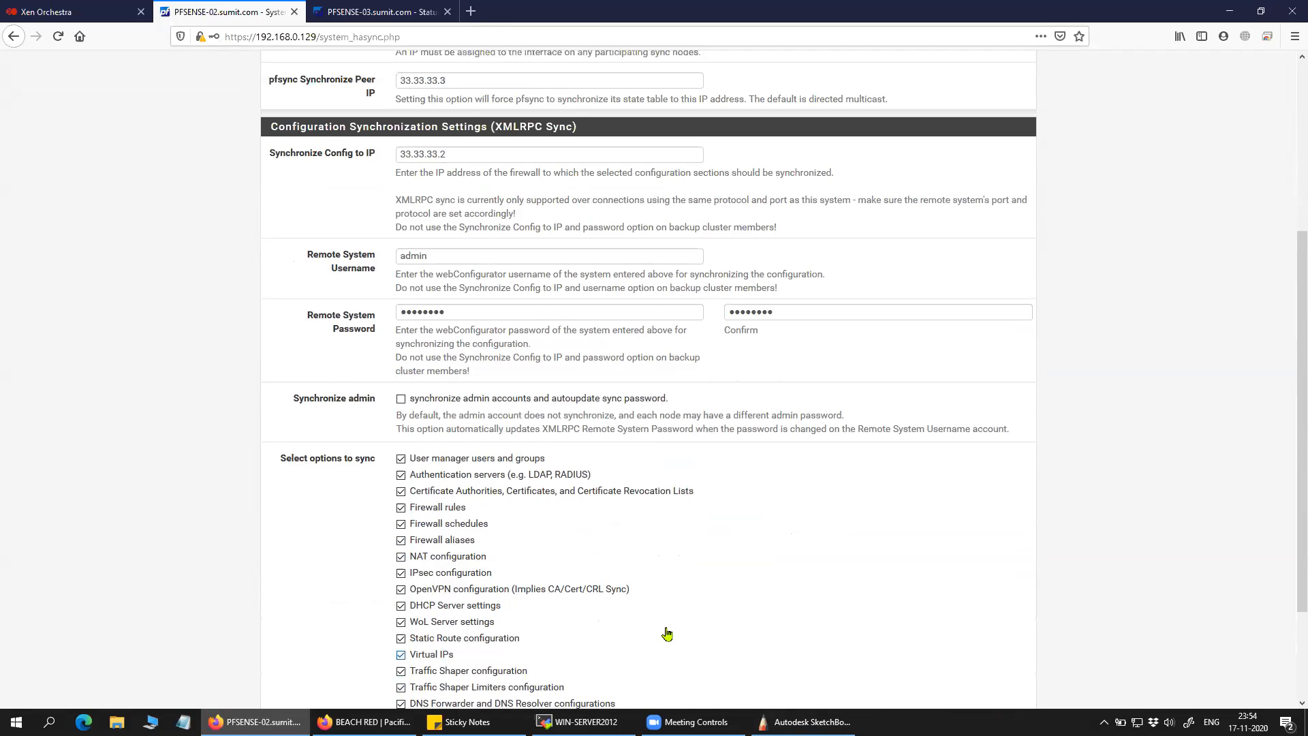
{"action": "left_click", "coordinate": [381, 11]}
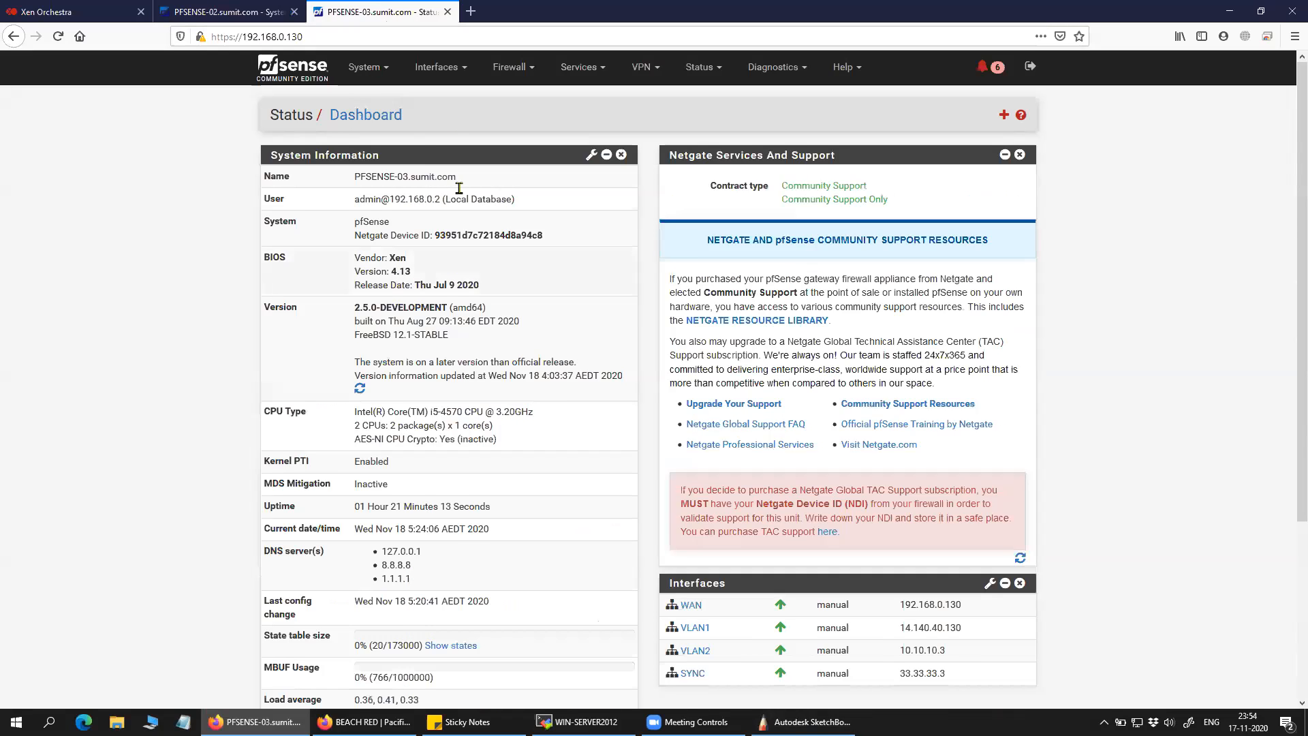
{"action": "left_click", "coordinate": [240, 11]}
Review the Synchronize Config to IP value, then return to PFSENSE-02's dashboard.
{"action": "scroll", "coordinate": [402, 395], "scroll_direction": "up", "scroll_amount": 2}
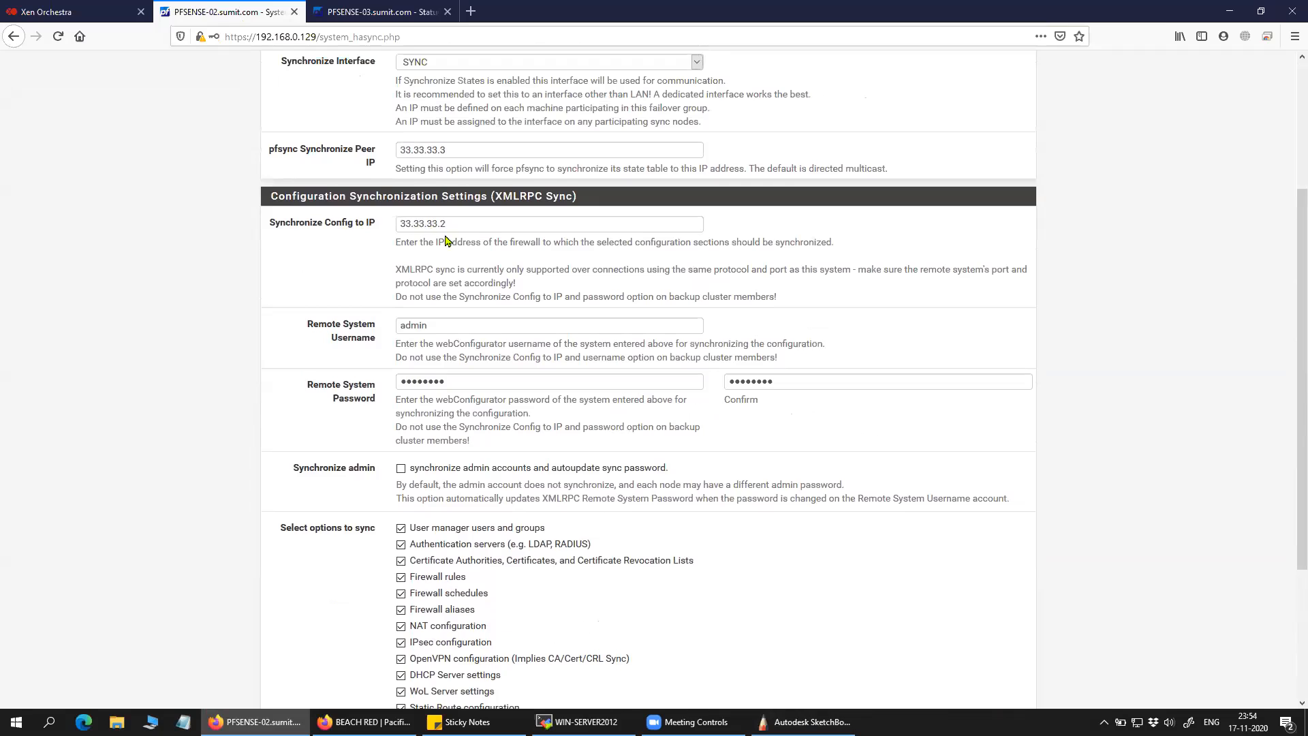
{"action": "scroll", "coordinate": [422, 287], "scroll_direction": "up", "scroll_amount": 1}
{"action": "scroll", "coordinate": [462, 355], "scroll_direction": "up", "scroll_amount": 1}
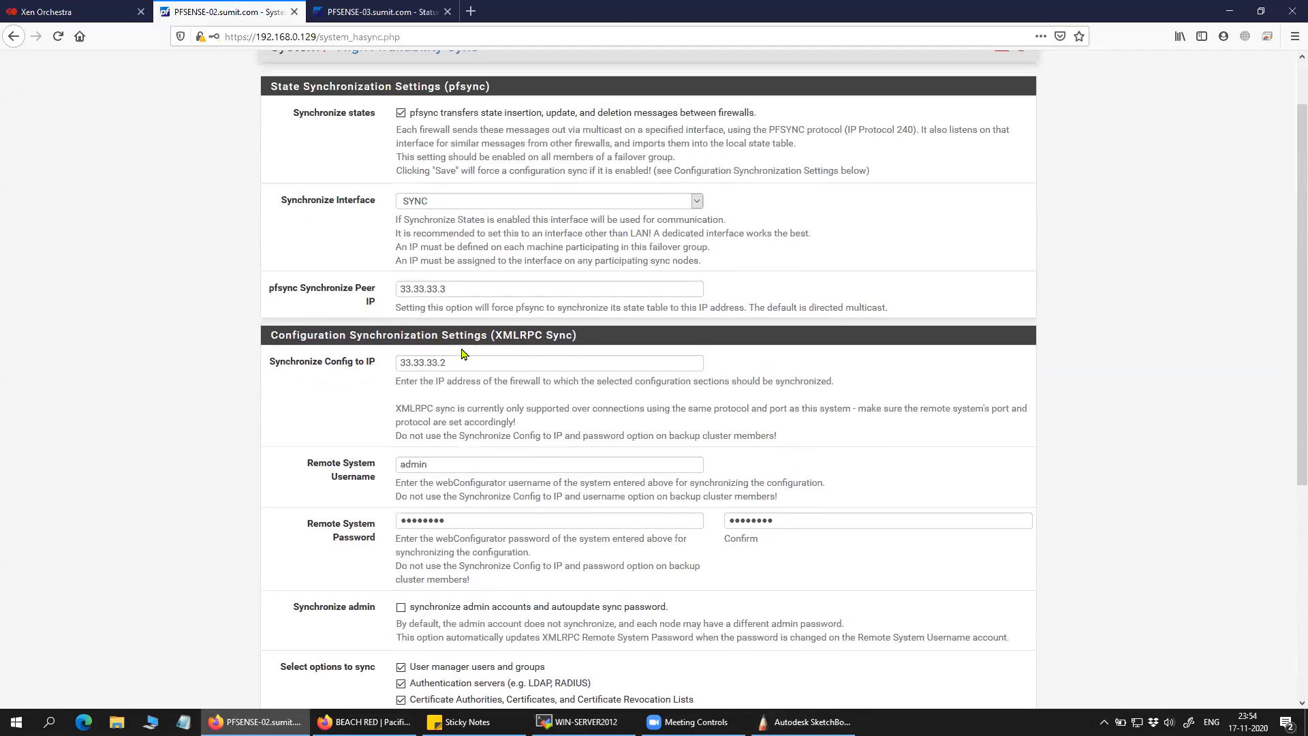
{"action": "left_click_drag", "start_coordinate": [466, 366], "coordinate": [385, 386]}
{"action": "left_click", "coordinate": [360, 406]}
{"action": "left_click_drag", "start_coordinate": [456, 365], "coordinate": [368, 381]}
{"action": "scroll", "coordinate": [348, 409], "scroll_direction": "up", "scroll_amount": 1}
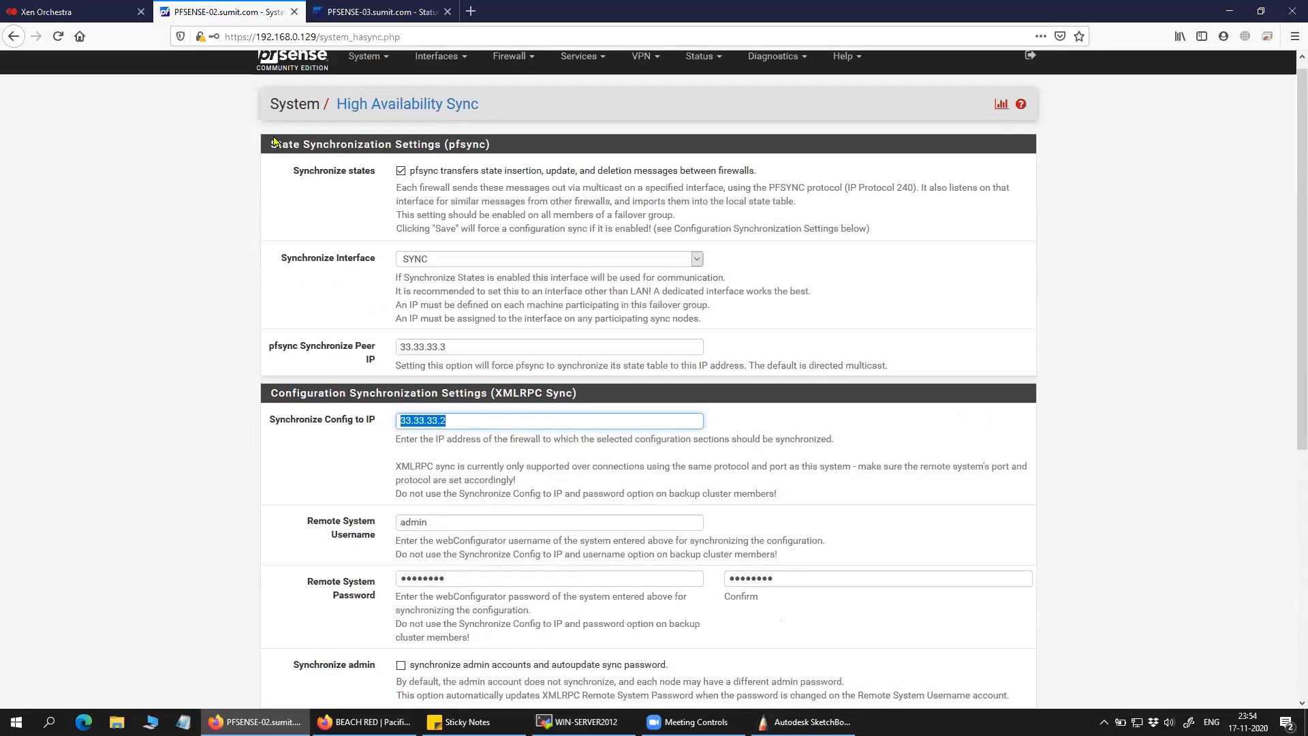
{"action": "left_click", "coordinate": [293, 68]}
Note PFSENSE-02's SYNC address 33.33.33.2 and look over the High Availability Sync page.
{"action": "left_click_drag", "start_coordinate": [960, 676], "coordinate": [885, 674]}
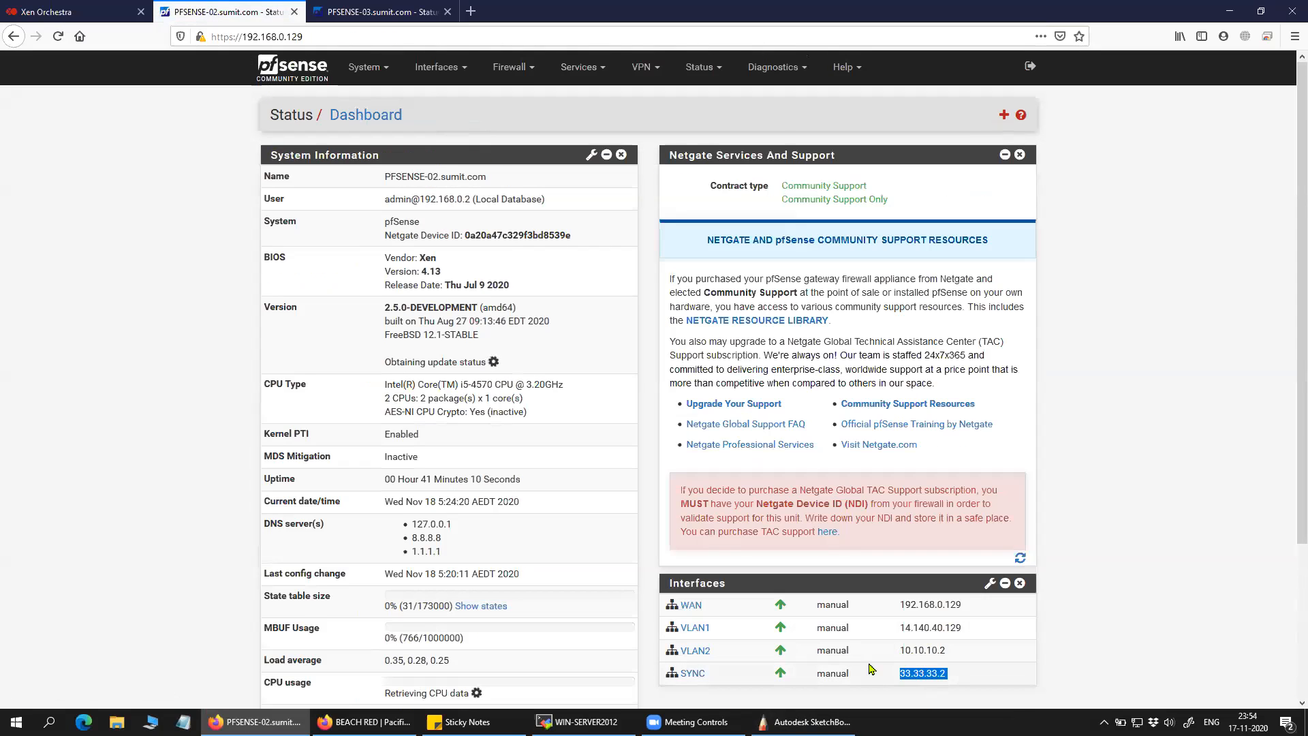
{"action": "left_click", "coordinate": [365, 66]}
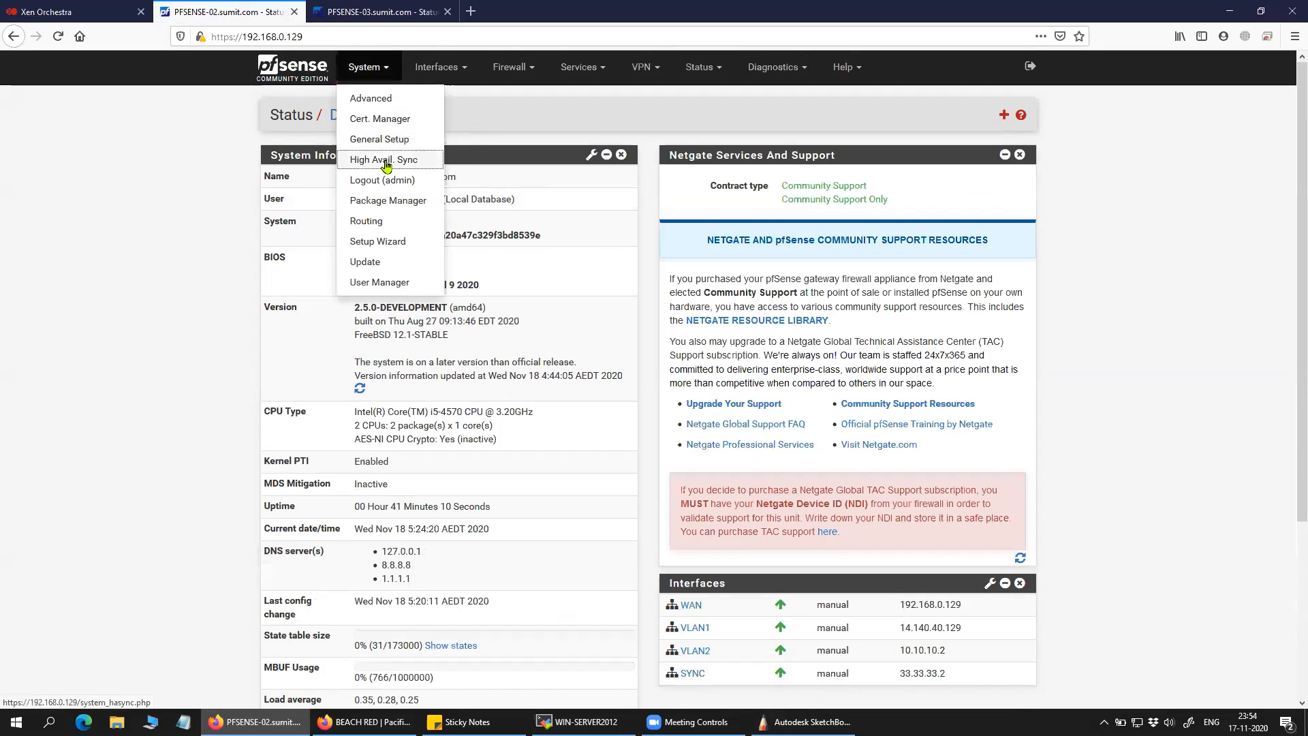
{"action": "left_click", "coordinate": [383, 160]}
{"action": "scroll", "coordinate": [434, 240], "scroll_direction": "down", "scroll_amount": 3}
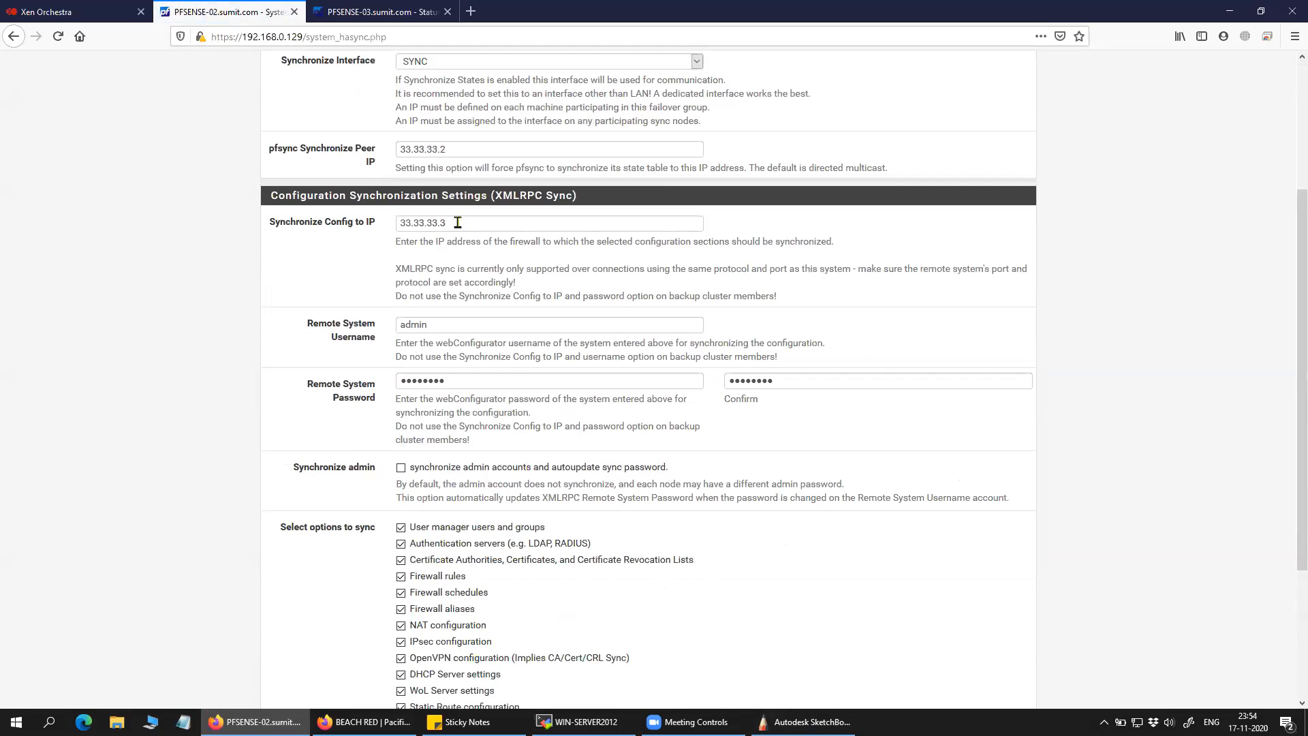
{"action": "scroll", "coordinate": [292, 198], "scroll_direction": "up", "scroll_amount": 3}
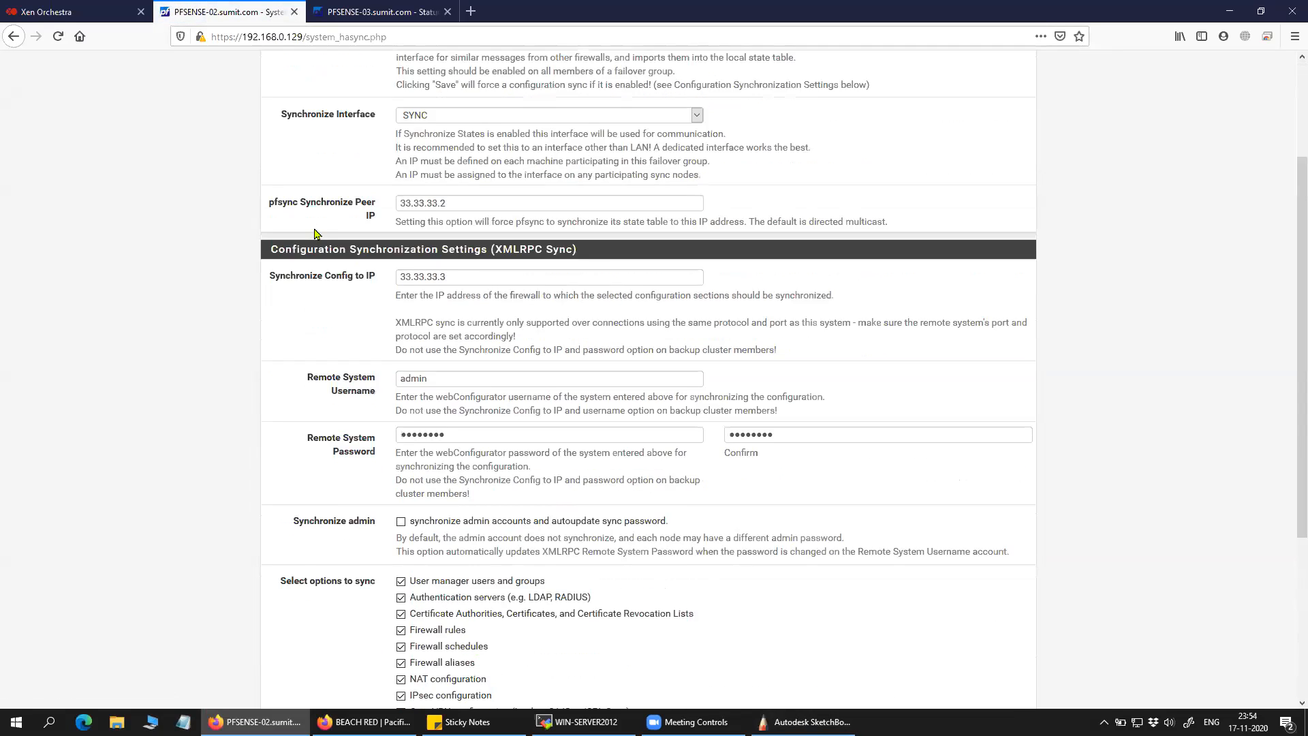
{"action": "left_click", "coordinate": [304, 69]}
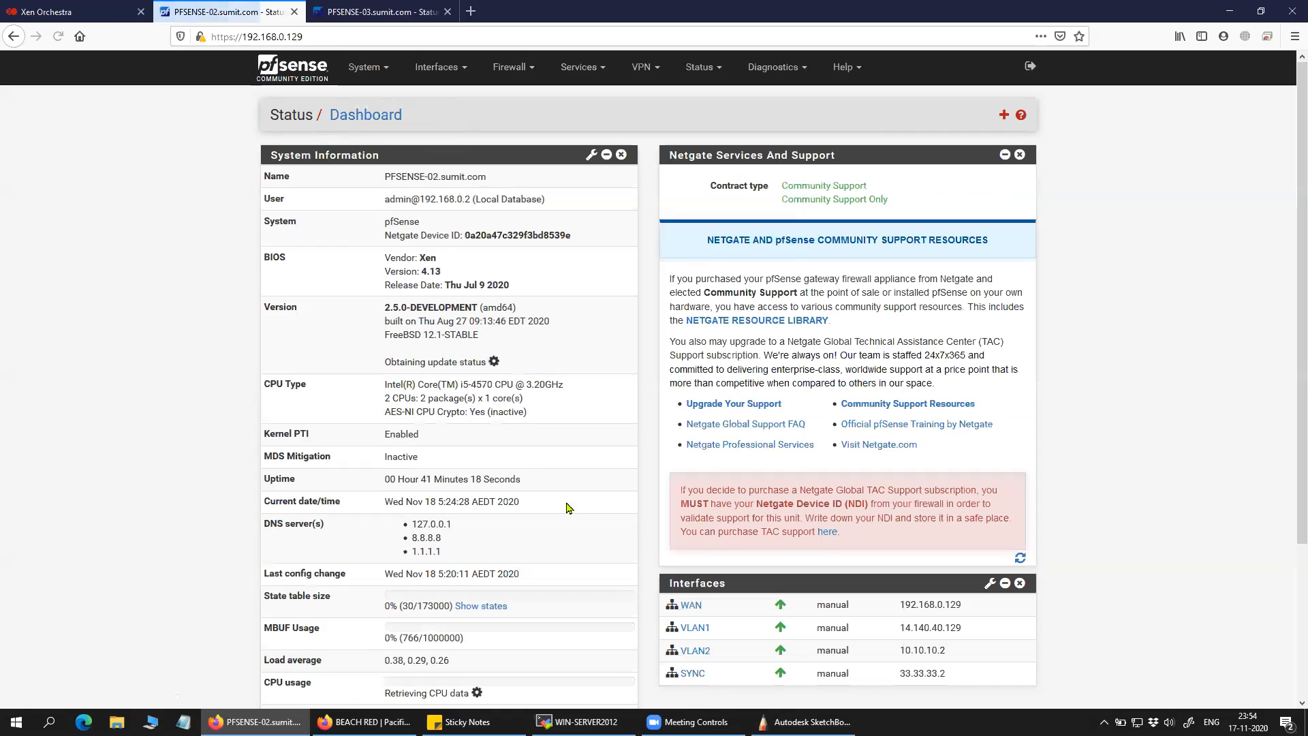
Change Synchronize Config to IP from 33.33.33.3 to 33.33.33.2.
{"action": "left_click", "coordinate": [366, 67]}
{"action": "left_click", "coordinate": [384, 161]}
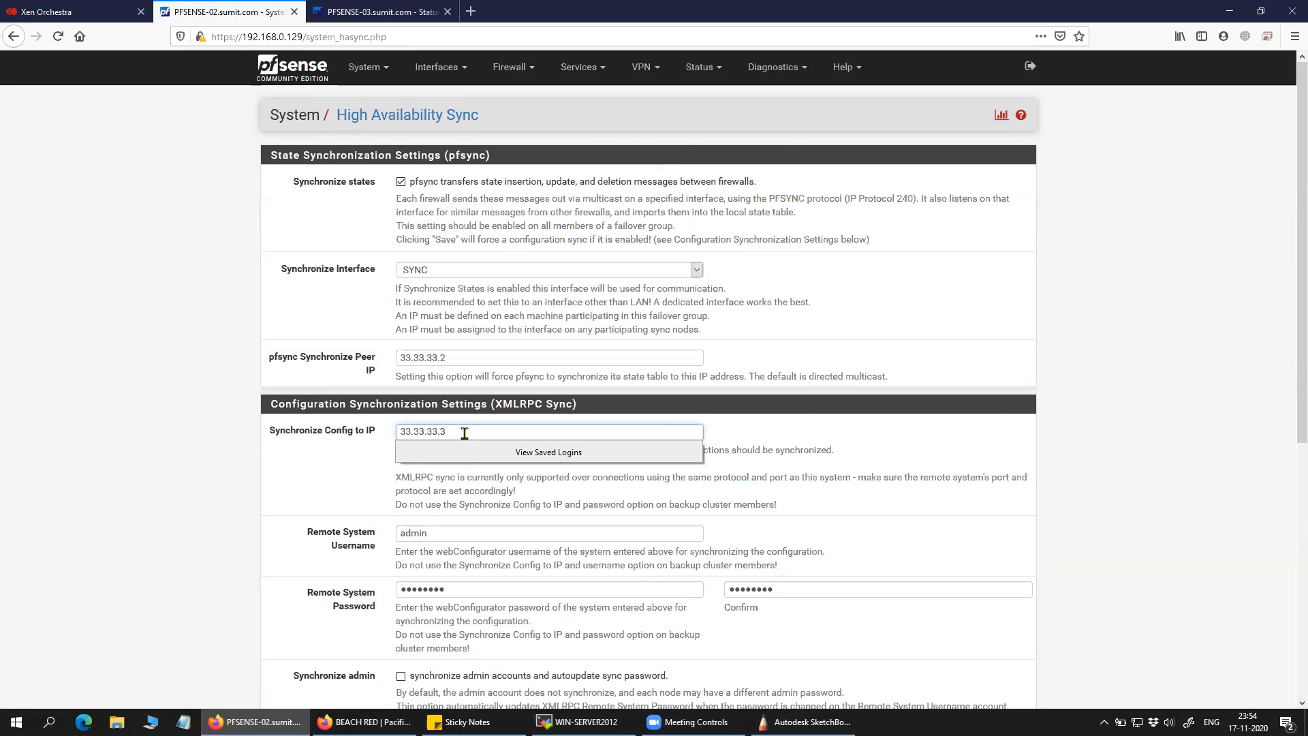
{"action": "key", "text": "BackSpace"}
{"action": "type", "text": "2"}
{"action": "left_click", "coordinate": [321, 491]}
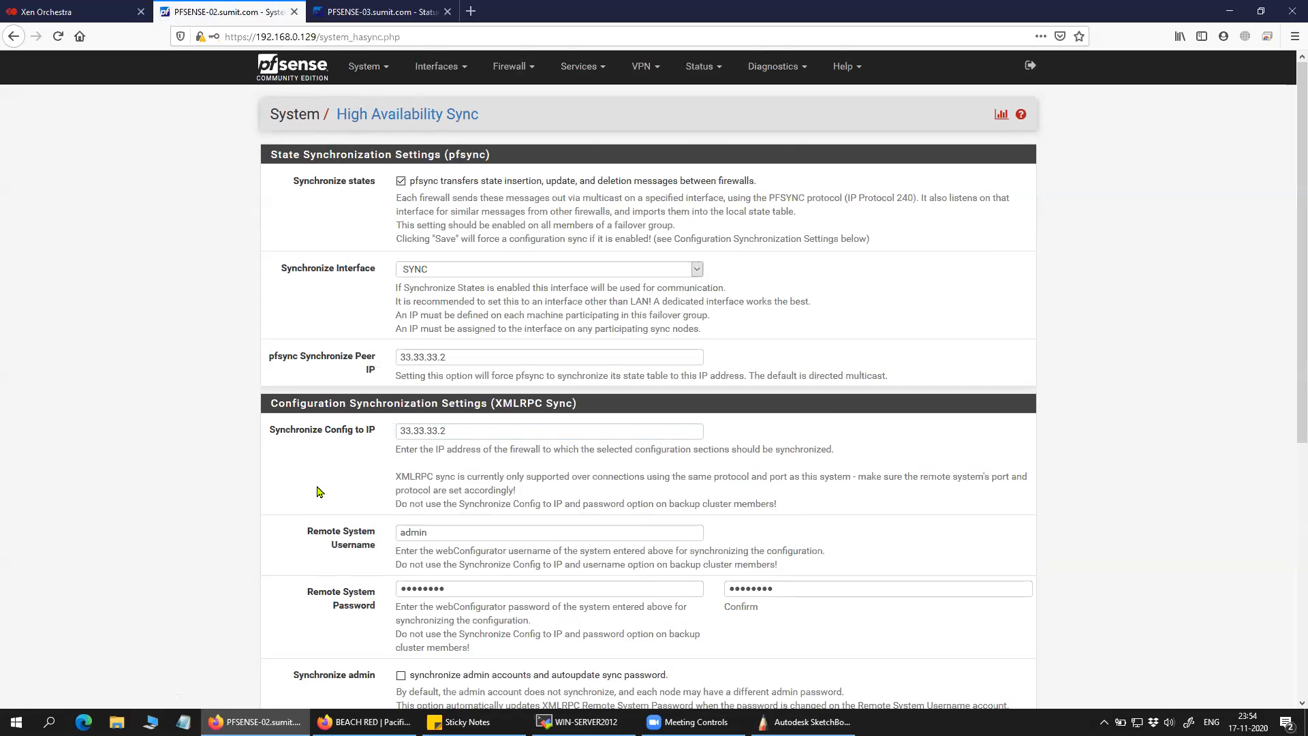
{"action": "scroll", "coordinate": [321, 491], "scroll_direction": "down", "scroll_amount": 2}
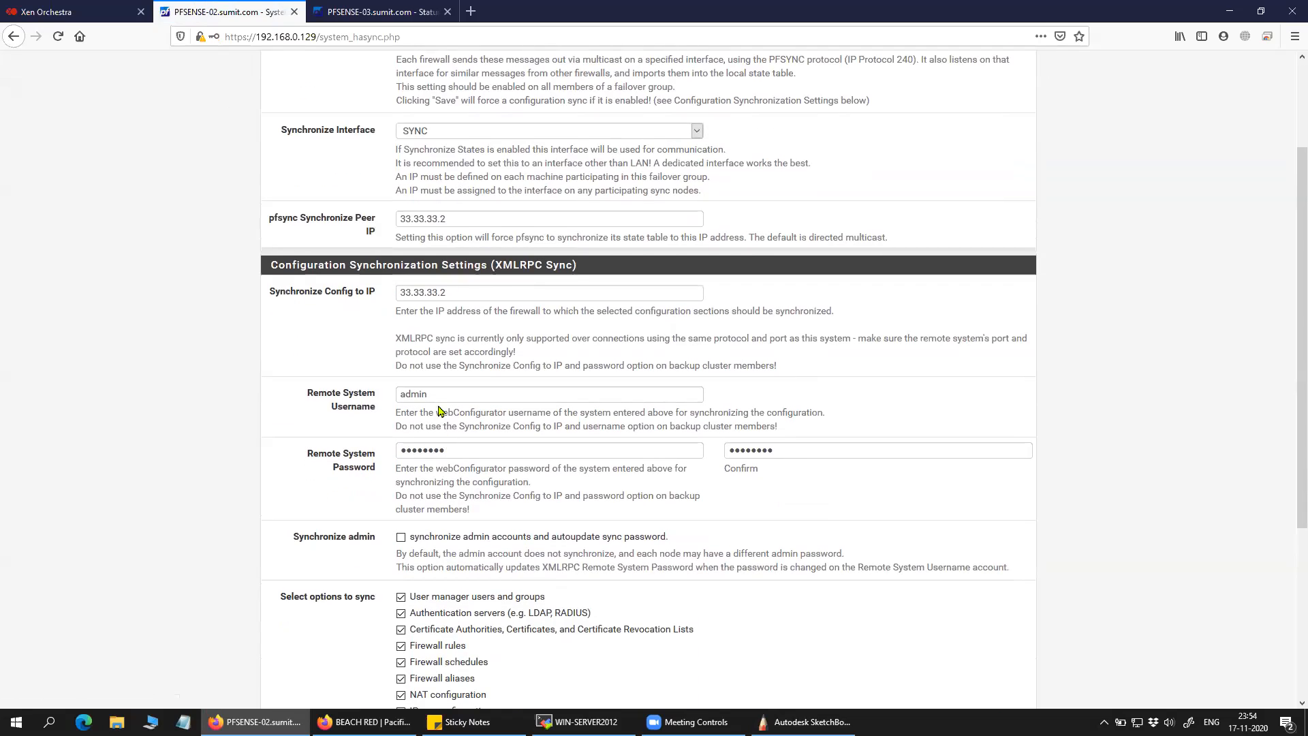
{"action": "left_click_drag", "start_coordinate": [444, 398], "coordinate": [395, 402]}
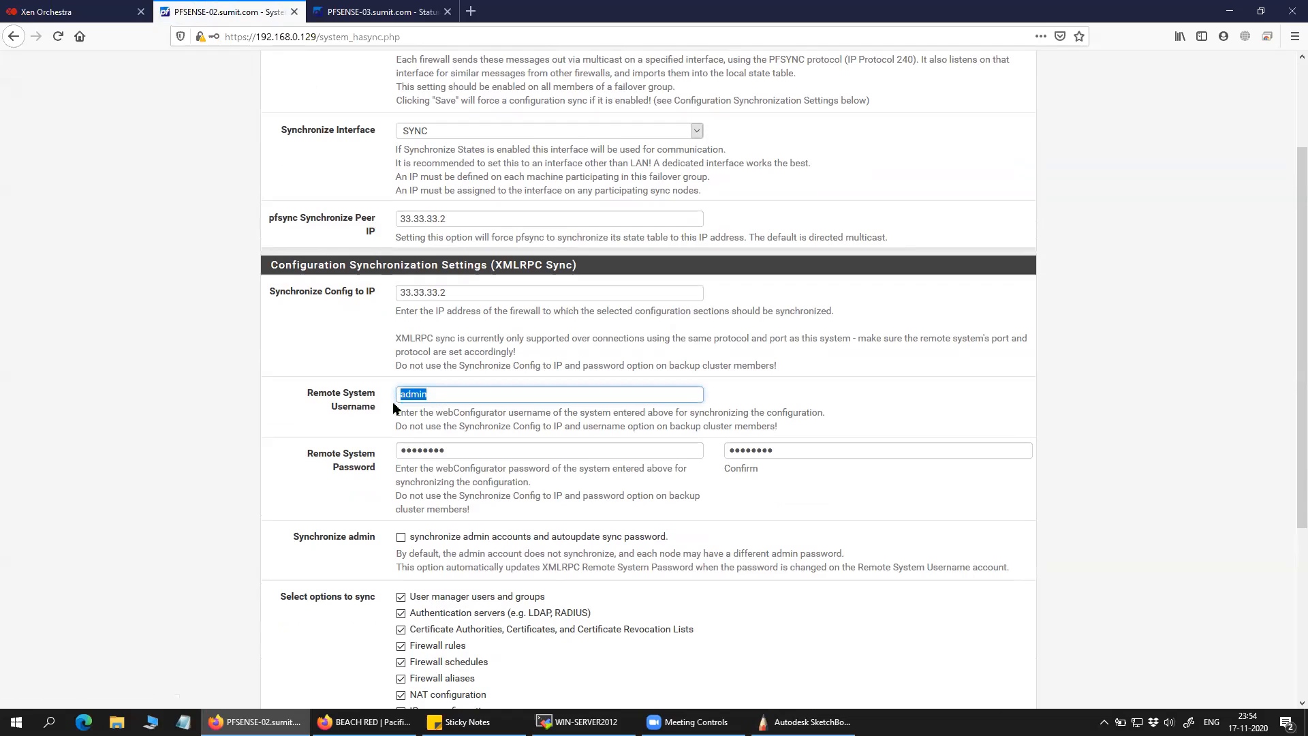
{"action": "left_click", "coordinate": [391, 14]}
{"action": "left_click_drag", "start_coordinate": [360, 201], "coordinate": [385, 202]}
{"action": "left_click", "coordinate": [225, 12]}
{"action": "left_click_drag", "start_coordinate": [471, 450], "coordinate": [393, 449]}
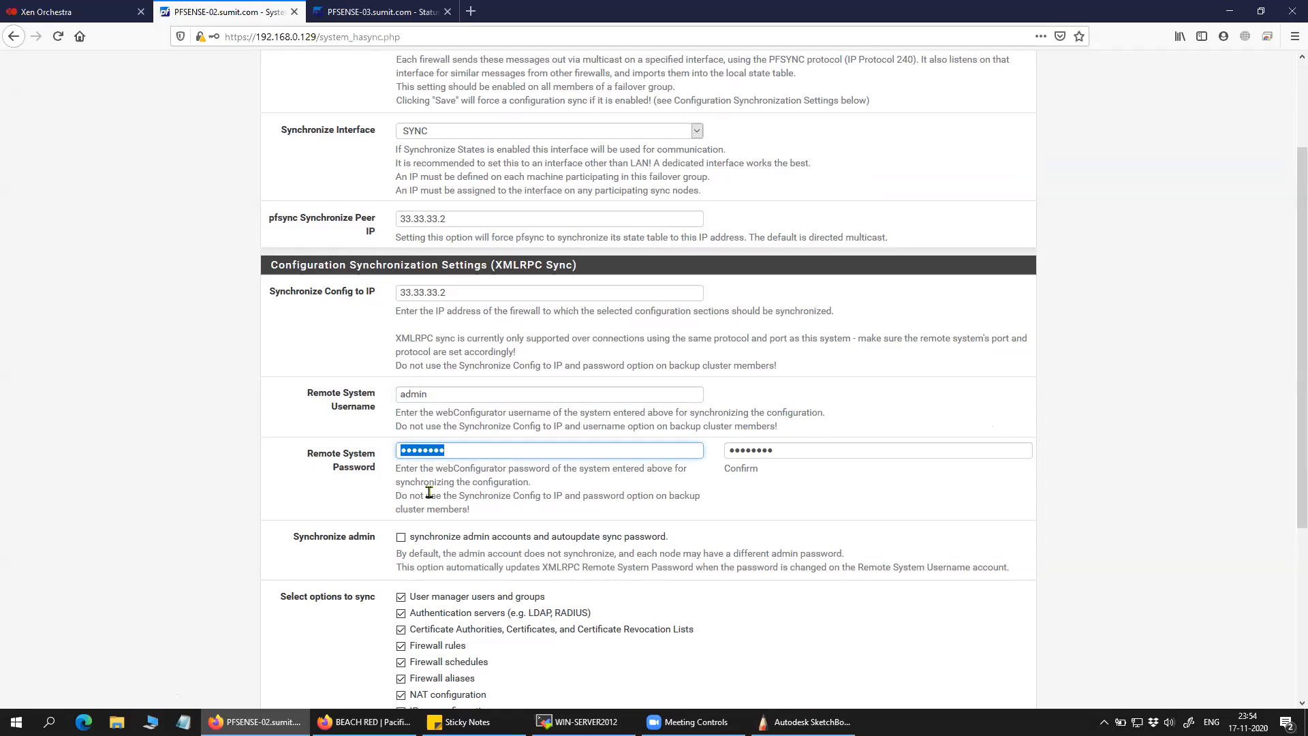
{"action": "left_click", "coordinate": [402, 486]}
{"action": "left_click_drag", "start_coordinate": [460, 453], "coordinate": [380, 449]}
{"action": "left_click_drag", "start_coordinate": [813, 451], "coordinate": [696, 445]}
{"action": "left_click", "coordinate": [414, 15]}
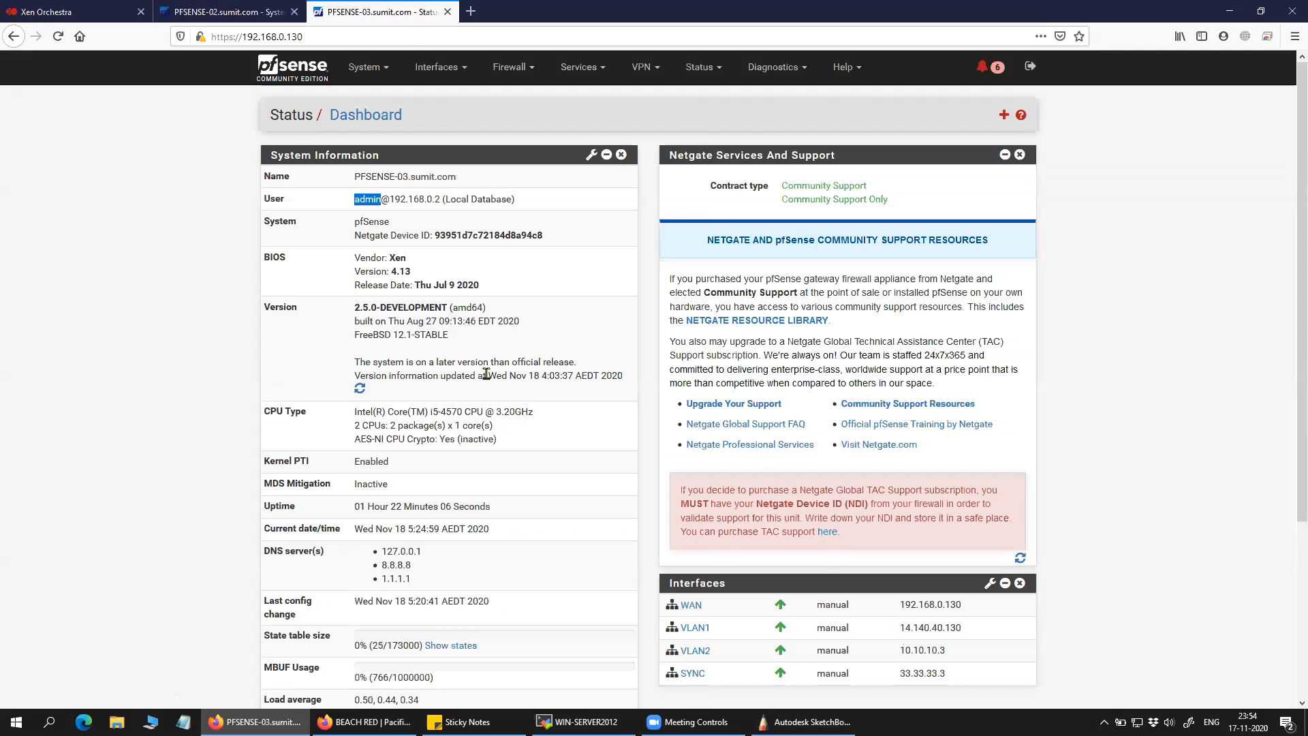
{"action": "left_click", "coordinate": [225, 14]}
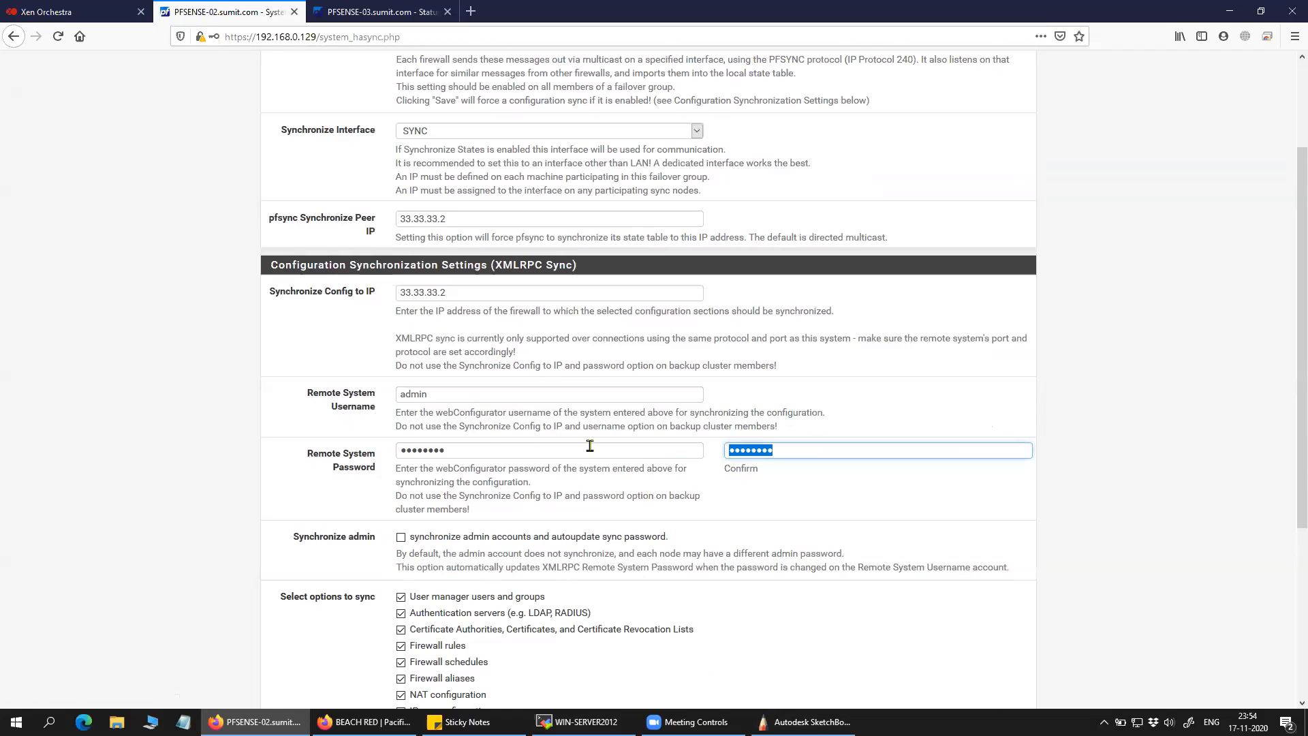
{"action": "left_click_drag", "start_coordinate": [475, 456], "coordinate": [368, 448]}
{"action": "left_click_drag", "start_coordinate": [796, 453], "coordinate": [714, 453]}
{"action": "left_click", "coordinate": [395, 12]}
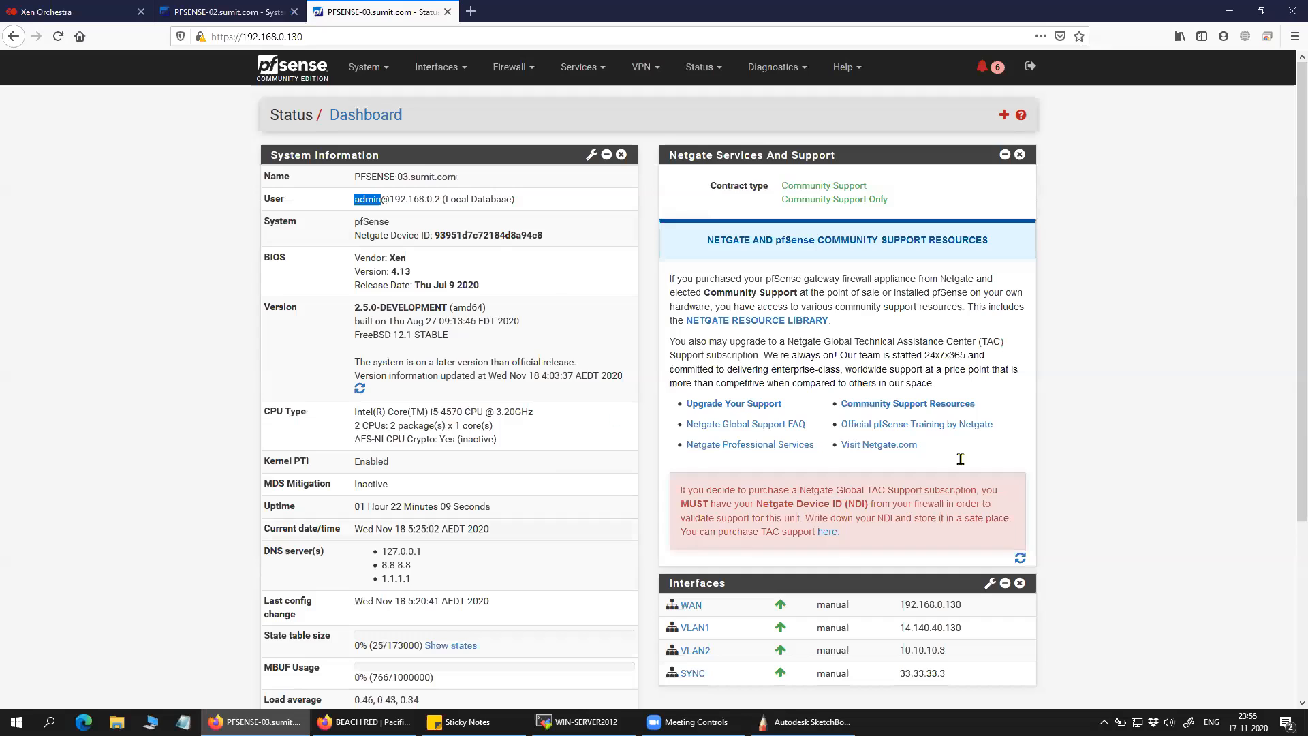
{"action": "left_click", "coordinate": [259, 14]}
{"action": "left_click", "coordinate": [326, 427]}
{"action": "left_click_drag", "start_coordinate": [395, 412], "coordinate": [812, 432]}
{"action": "left_click", "coordinate": [421, 426]}
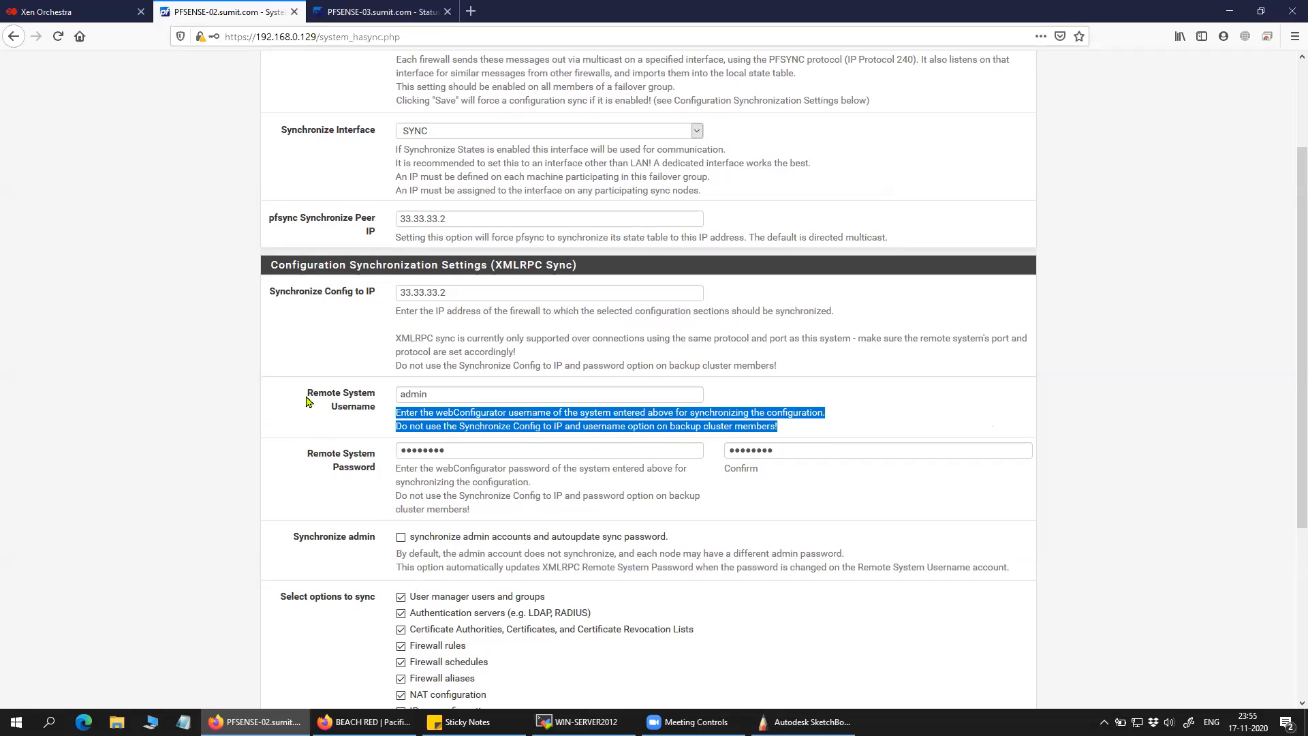
Review all ticked sync options on PFSENSE-02 and save the High Availability Sync settings.
{"action": "scroll", "coordinate": [306, 402], "scroll_direction": "down", "scroll_amount": 5}
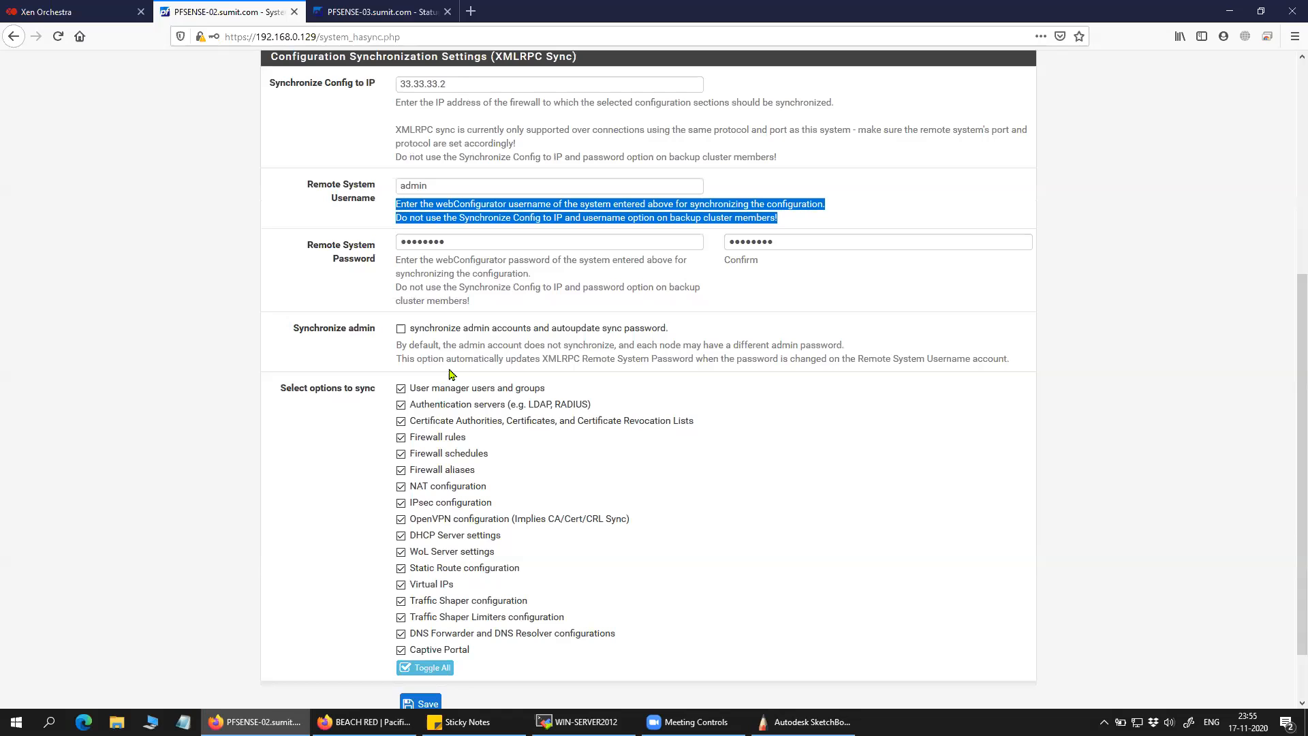
{"action": "scroll", "coordinate": [451, 376], "scroll_direction": "down", "scroll_amount": 2}
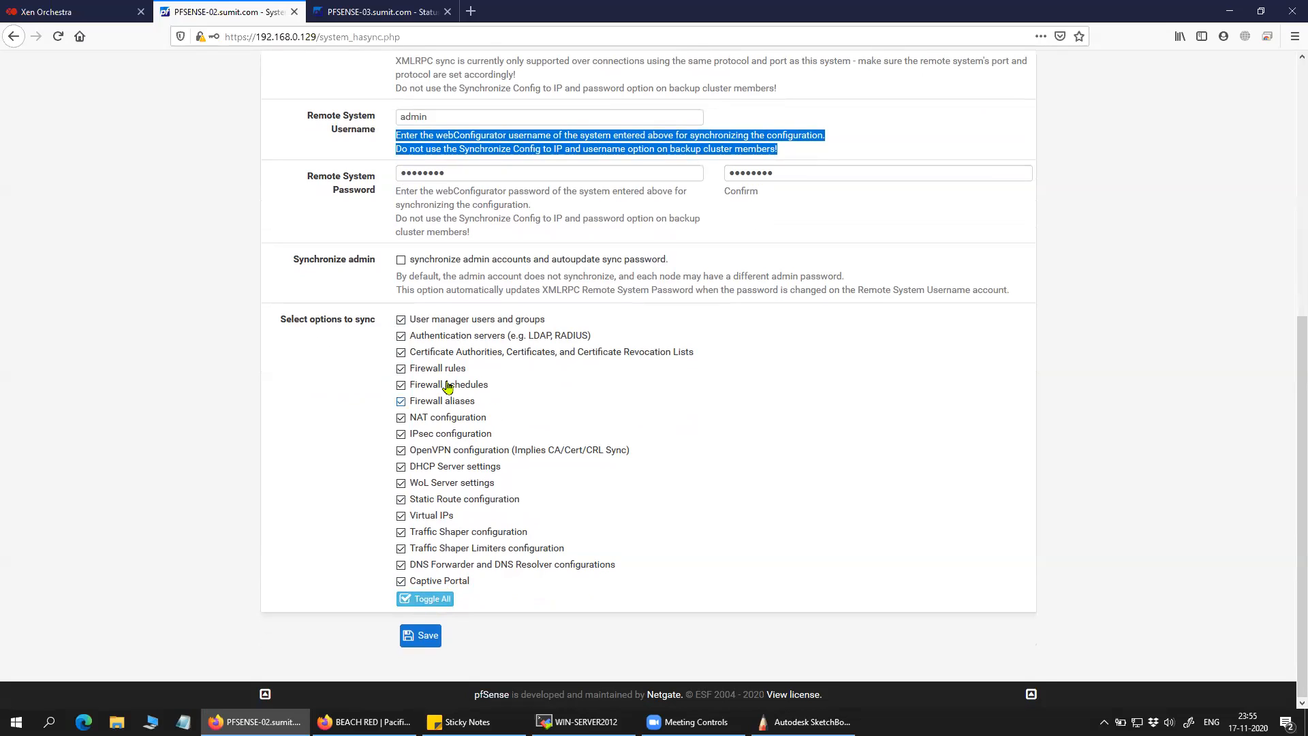
{"action": "left_click_drag", "start_coordinate": [373, 328], "coordinate": [282, 325]}
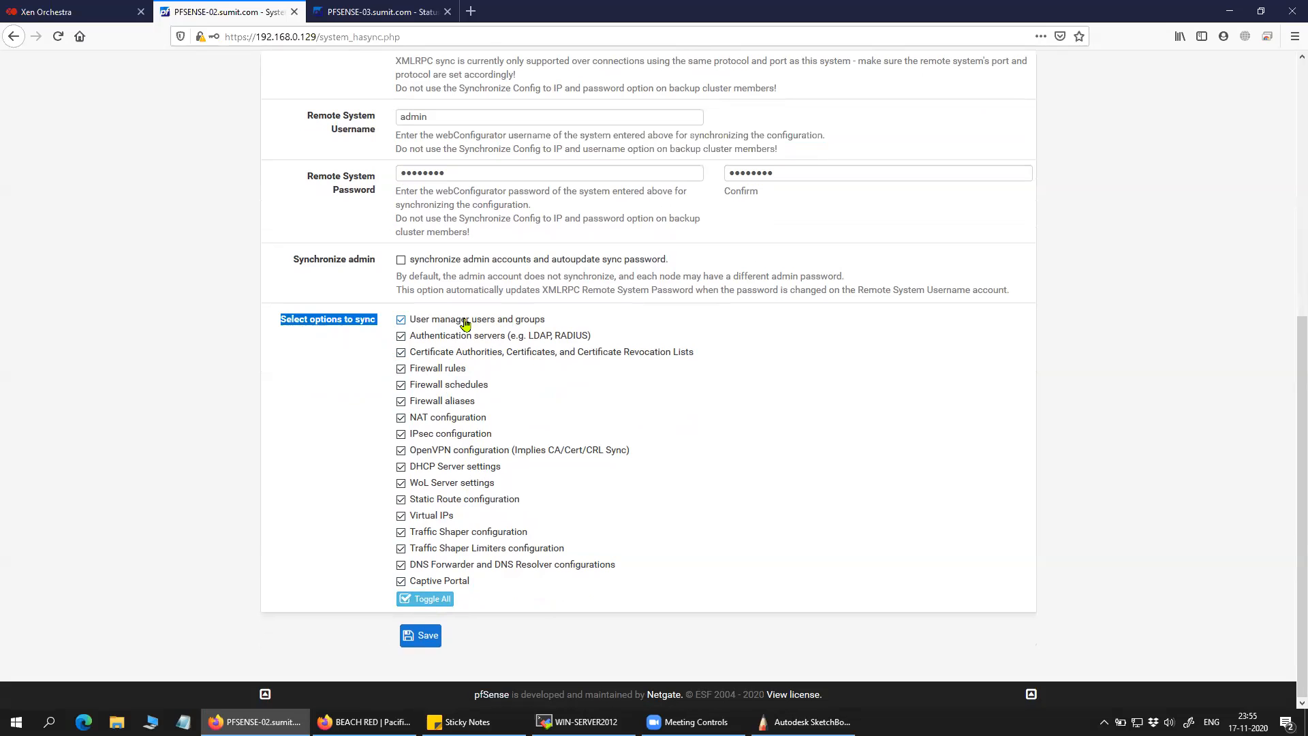
{"action": "scroll", "coordinate": [573, 496], "scroll_direction": "up", "scroll_amount": 5}
{"action": "scroll", "coordinate": [524, 387], "scroll_direction": "up", "scroll_amount": 1}
{"action": "scroll", "coordinate": [518, 375], "scroll_direction": "down", "scroll_amount": 5}
{"action": "left_click", "coordinate": [421, 703]}
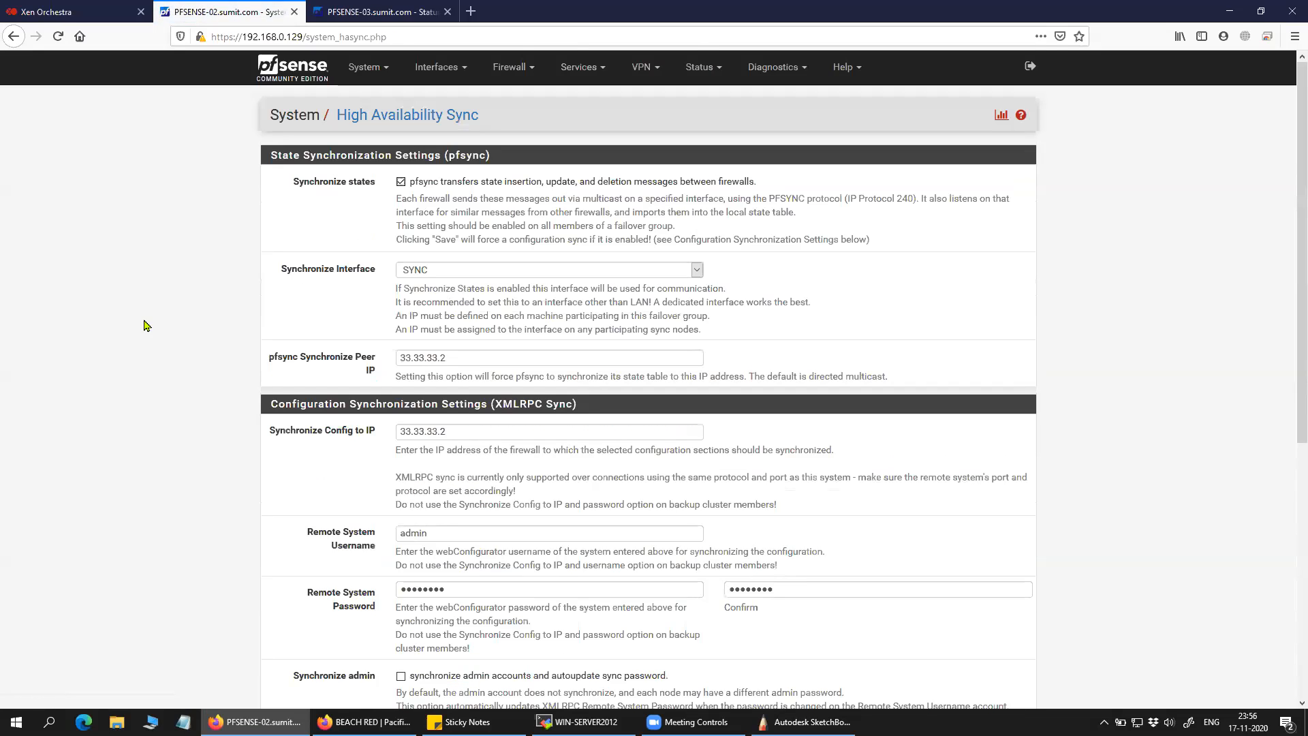
On PFSENSE-03's High Availability Sync page, keep SYNC interface and enter peer IP 33.33.33.2.
{"action": "left_click", "coordinate": [382, 12]}
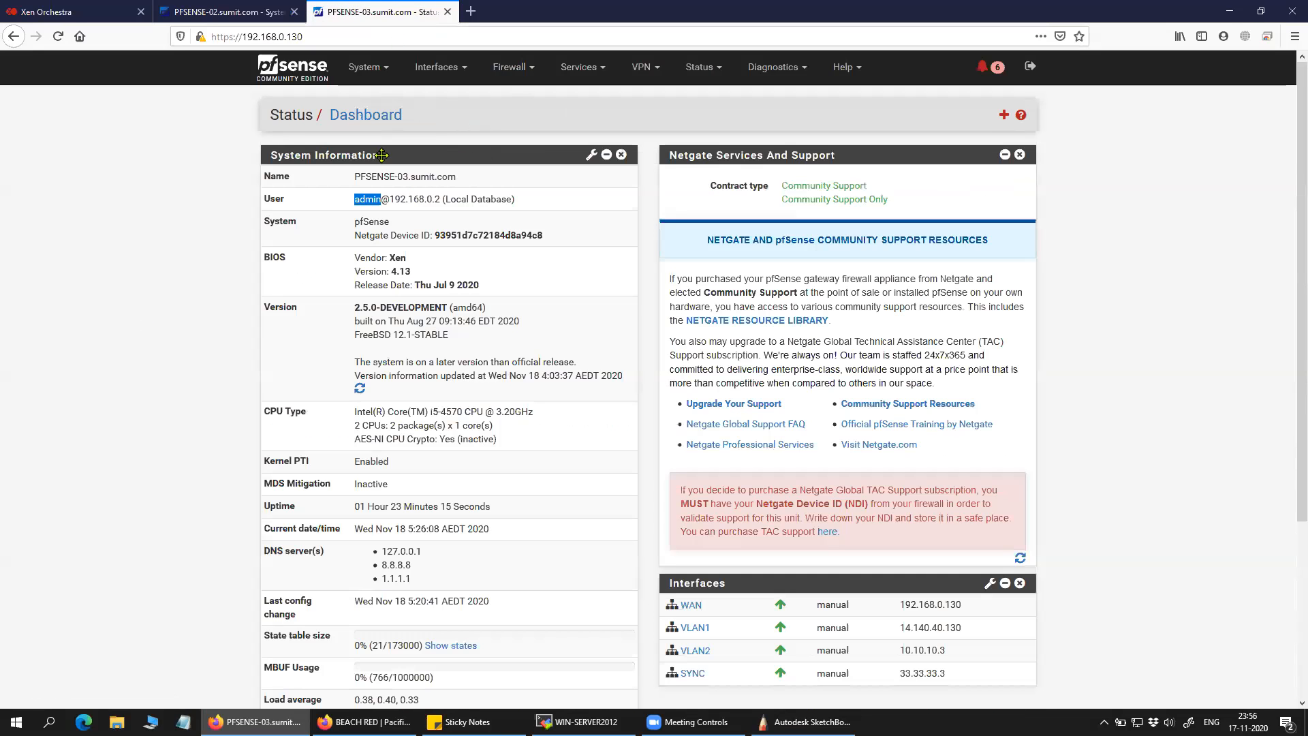
{"action": "left_click", "coordinate": [364, 66]}
{"action": "left_click", "coordinate": [373, 162]}
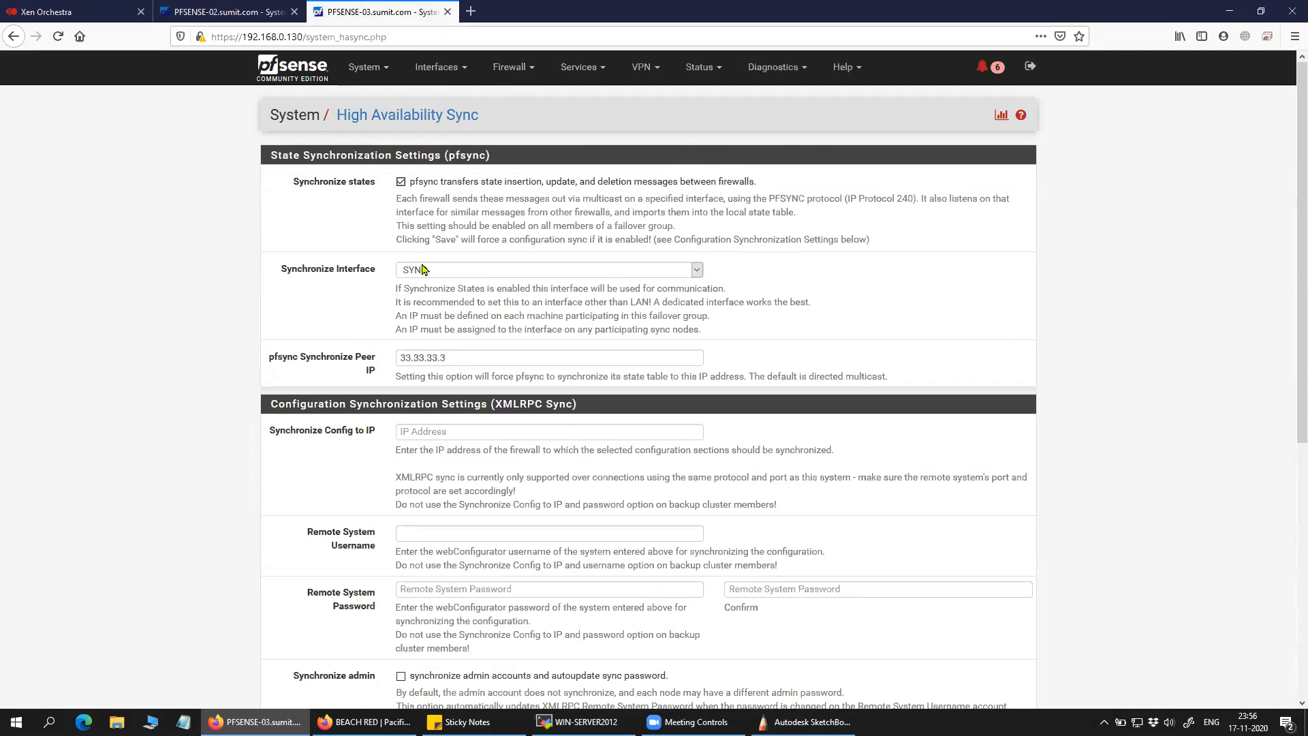
{"action": "left_click", "coordinate": [437, 273]}
{"action": "left_click", "coordinate": [441, 340]}
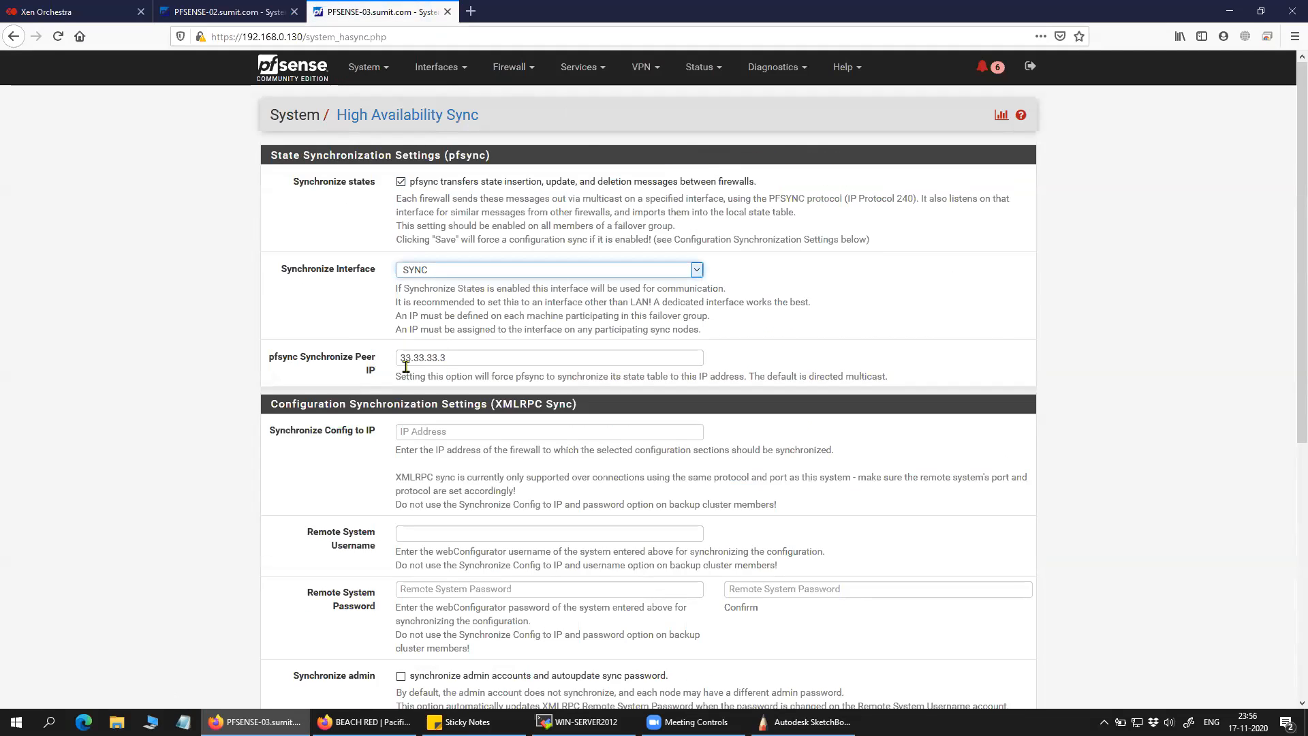
{"action": "left_click", "coordinate": [457, 358]}
{"action": "type", "text": "33.33.33.2"}
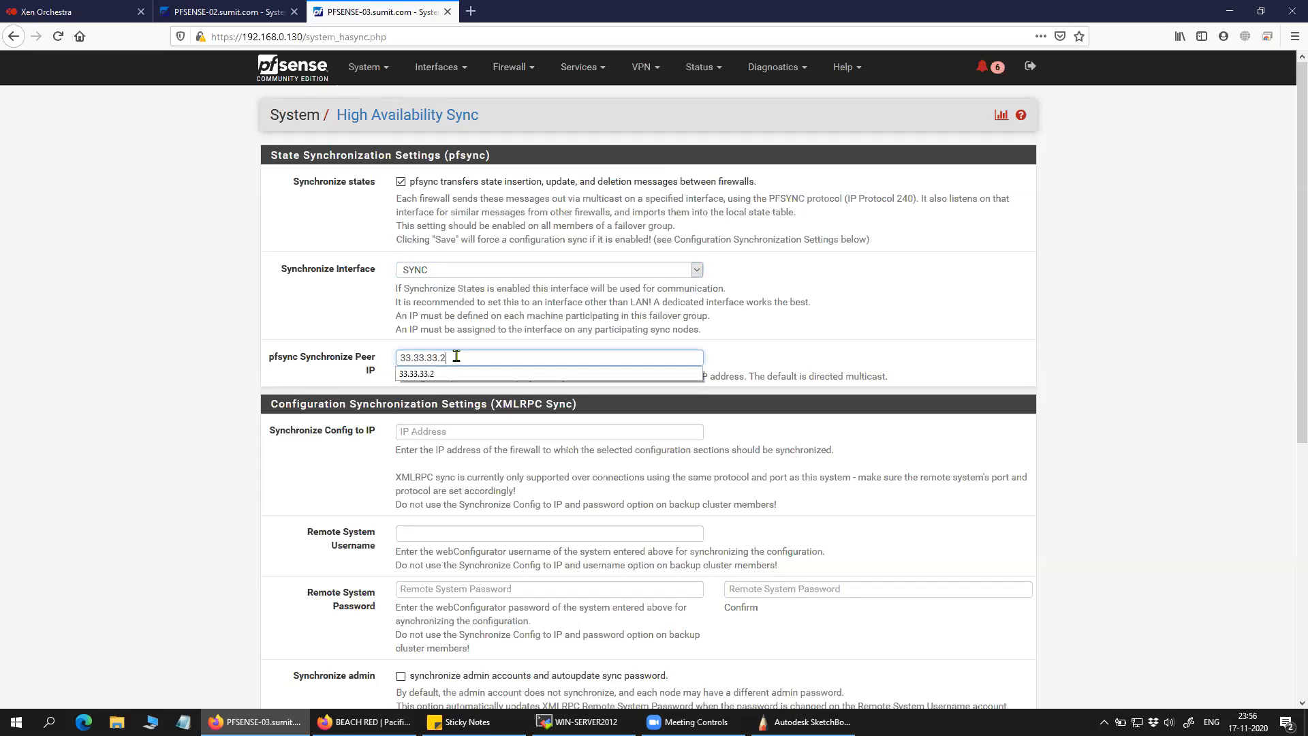
Confirm on PFSENSE-02's dashboard that its SYNC address is 33.33.33.2.
{"action": "left_click", "coordinate": [229, 11]}
{"action": "left_click", "coordinate": [294, 66]}
{"action": "left_click_drag", "start_coordinate": [951, 673], "coordinate": [884, 683]}
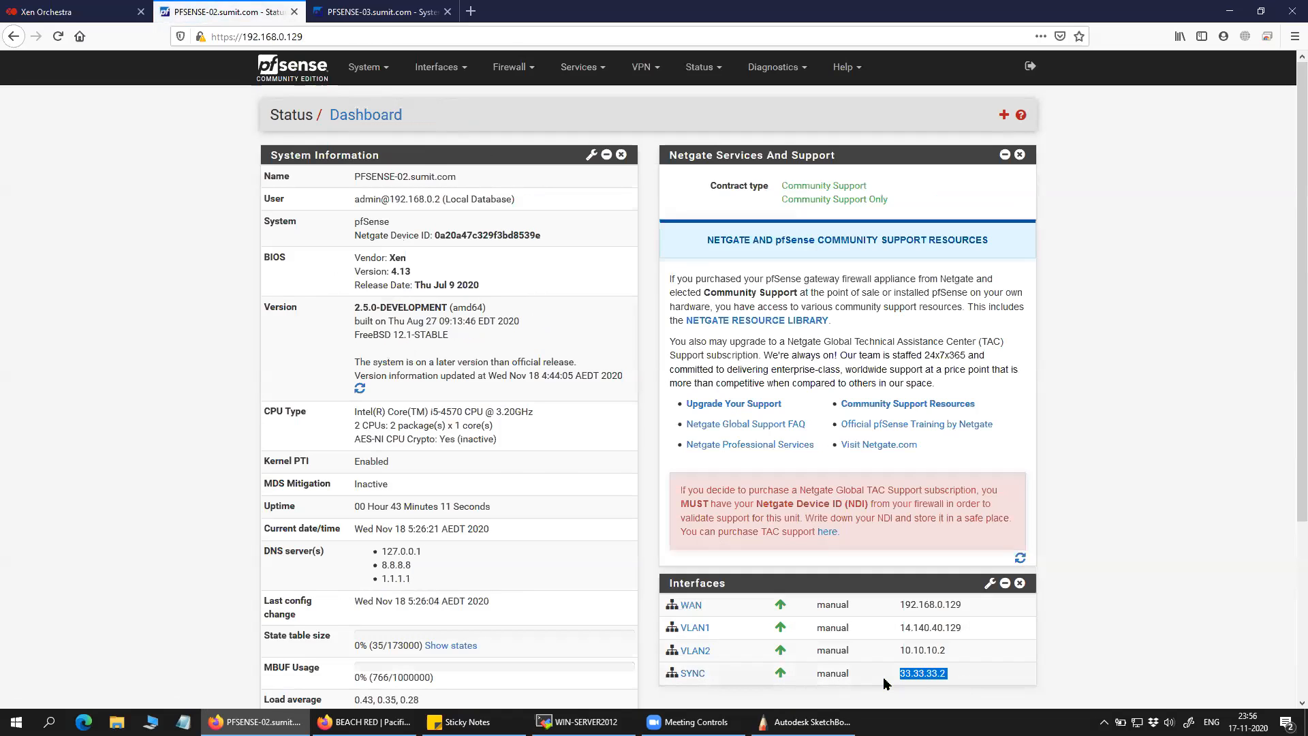
{"action": "left_click", "coordinate": [382, 12]}
{"action": "left_click", "coordinate": [237, 481]}
Save PFSENSE-03's High Availability Sync settings and scroll back to the top.
{"action": "scroll", "coordinate": [271, 517], "scroll_direction": "down", "scroll_amount": 5}
{"action": "scroll", "coordinate": [271, 518], "scroll_direction": "down", "scroll_amount": 2}
{"action": "scroll", "coordinate": [271, 518], "scroll_direction": "up", "scroll_amount": 6}
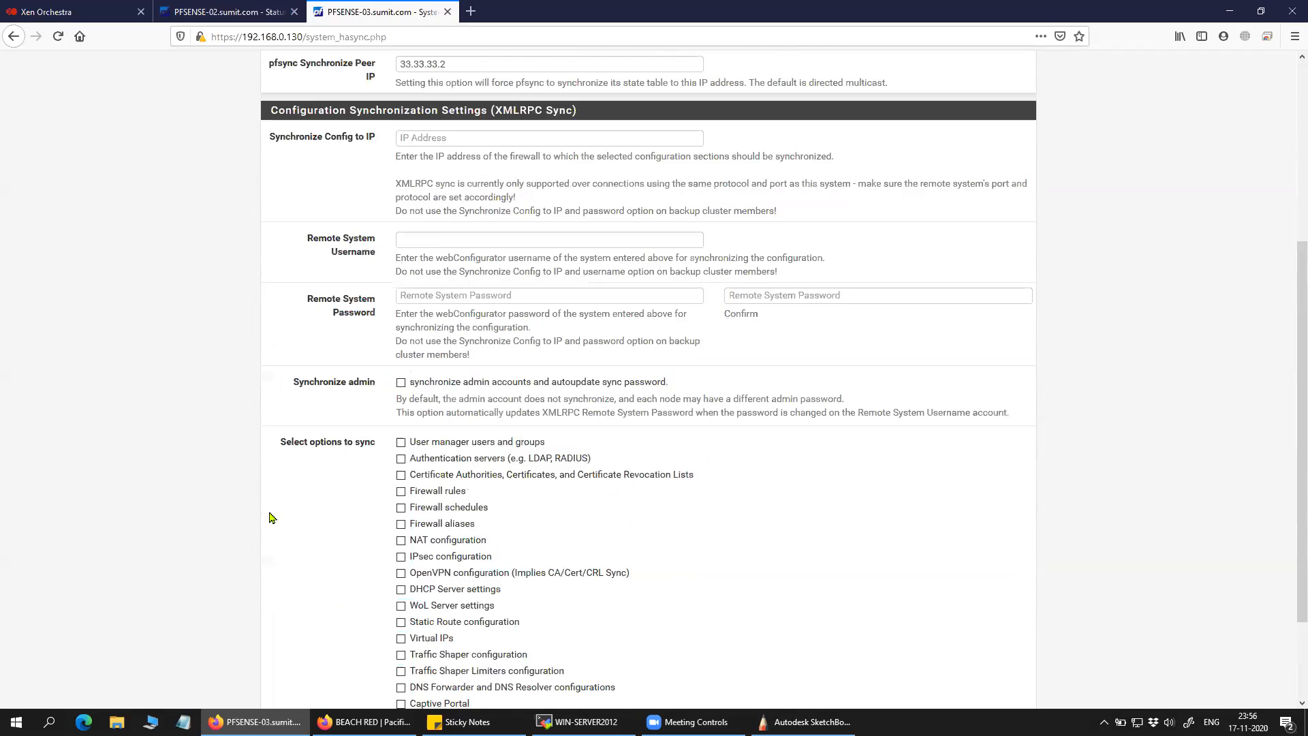
{"action": "scroll", "coordinate": [271, 518], "scroll_direction": "down", "scroll_amount": 6}
{"action": "left_click", "coordinate": [417, 639]}
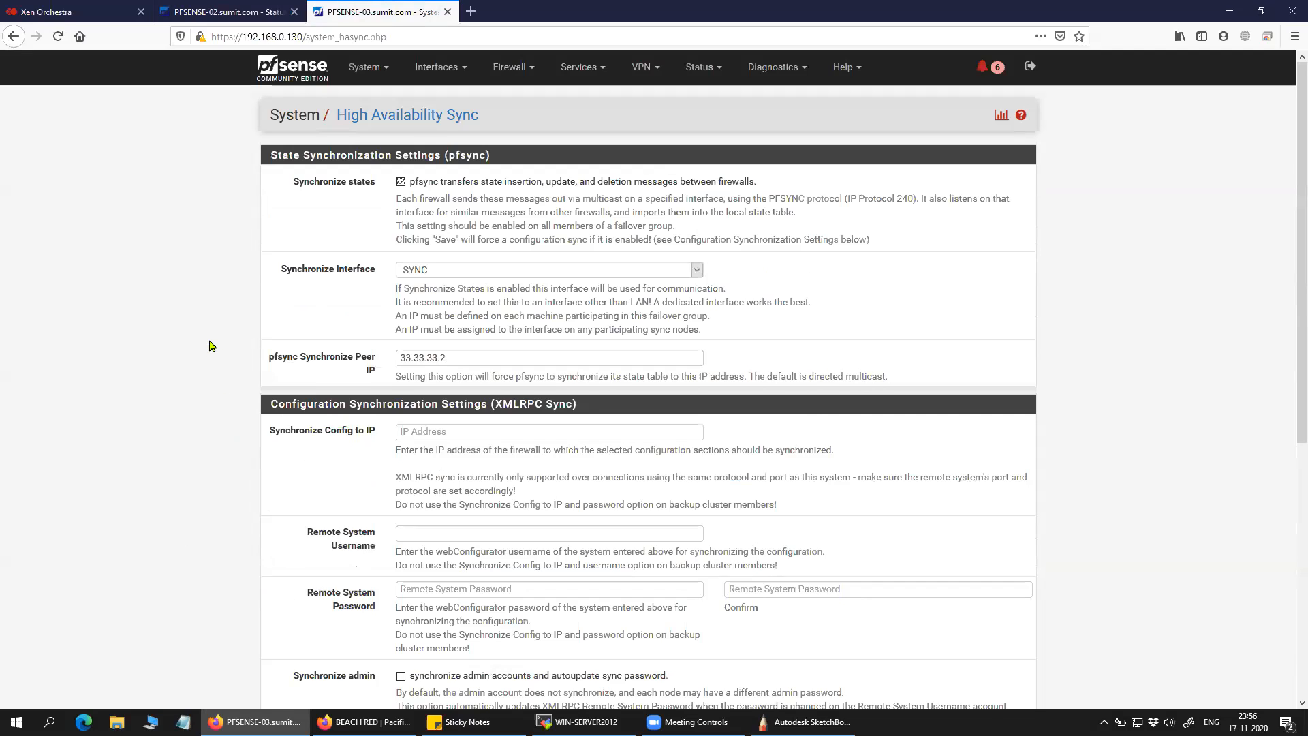
{"action": "scroll", "coordinate": [209, 346], "scroll_direction": "down", "scroll_amount": 6}
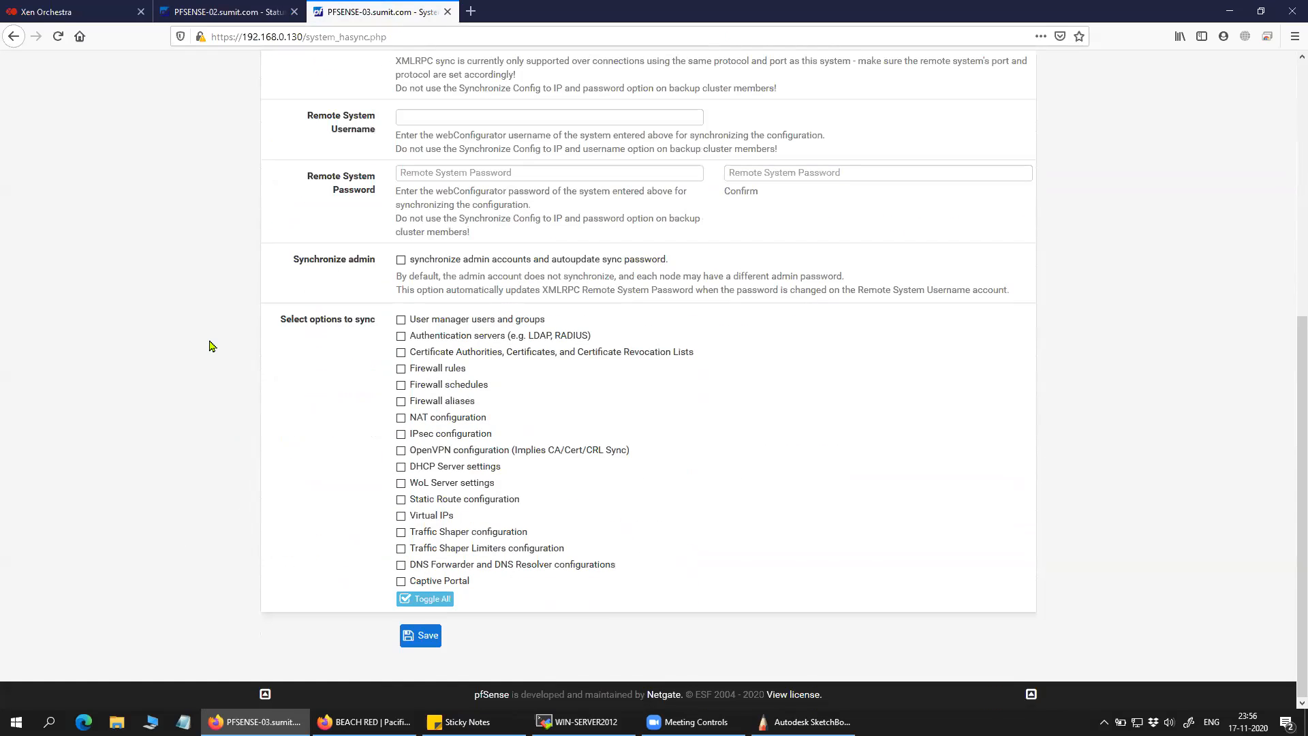
{"action": "scroll", "coordinate": [210, 347], "scroll_direction": "up", "scroll_amount": 6}
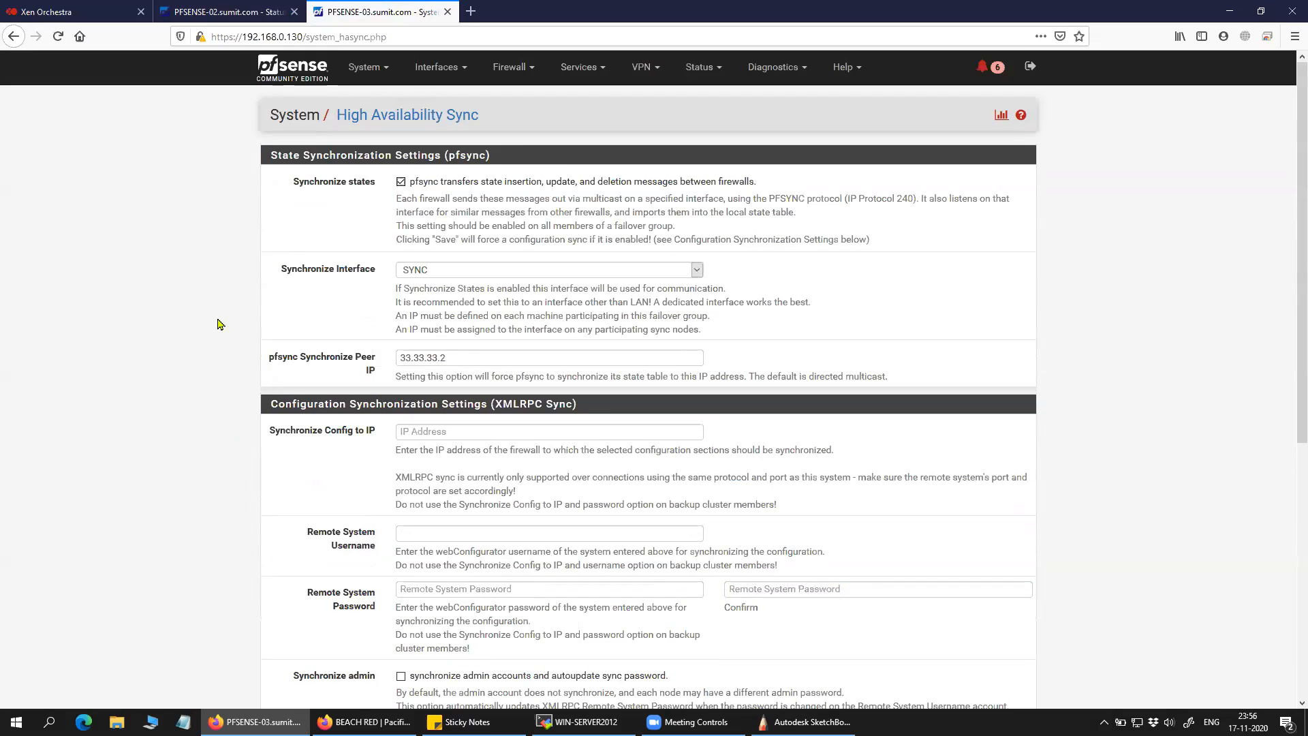
Review PFSENSE-02's SYNC interface firewall rules, including the This Firewall rule.
{"action": "left_click", "coordinate": [238, 12]}
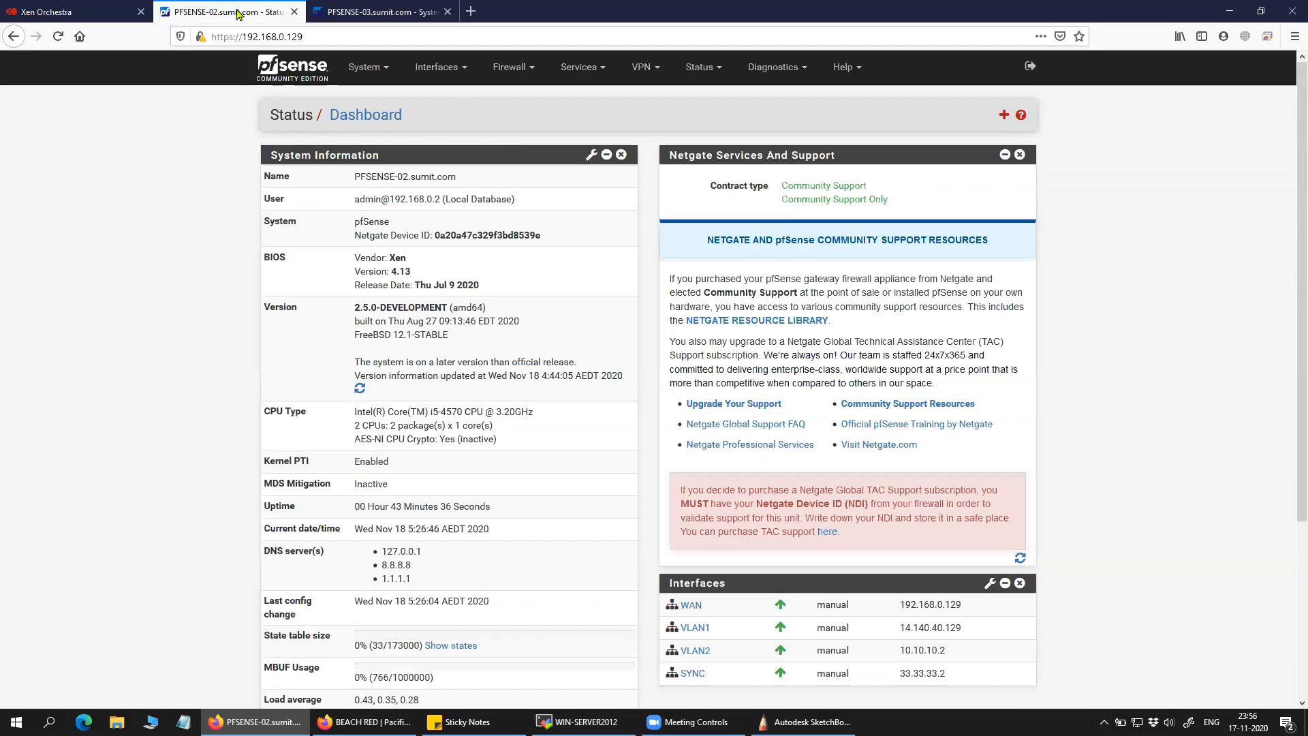
{"action": "scroll", "coordinate": [164, 449], "scroll_direction": "down", "scroll_amount": 4}
{"action": "scroll", "coordinate": [165, 451], "scroll_direction": "up", "scroll_amount": 4}
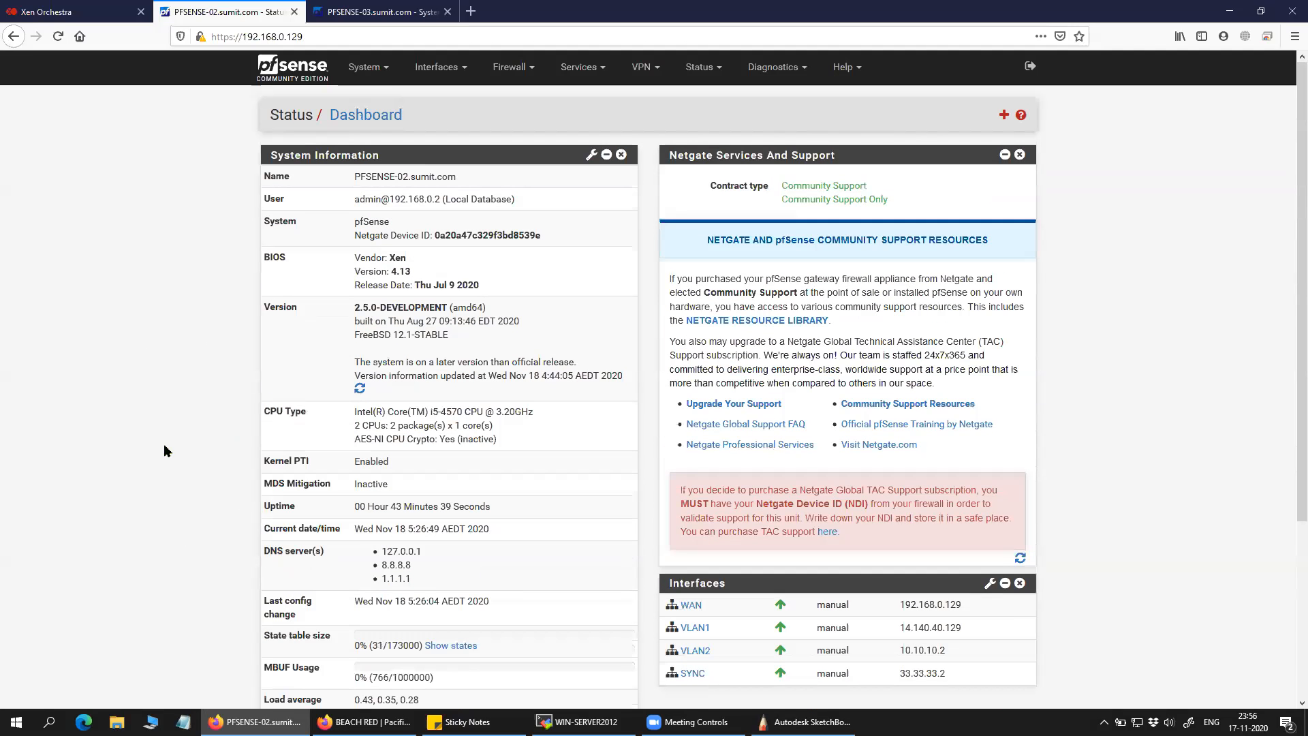
{"action": "left_click", "coordinate": [511, 80]}
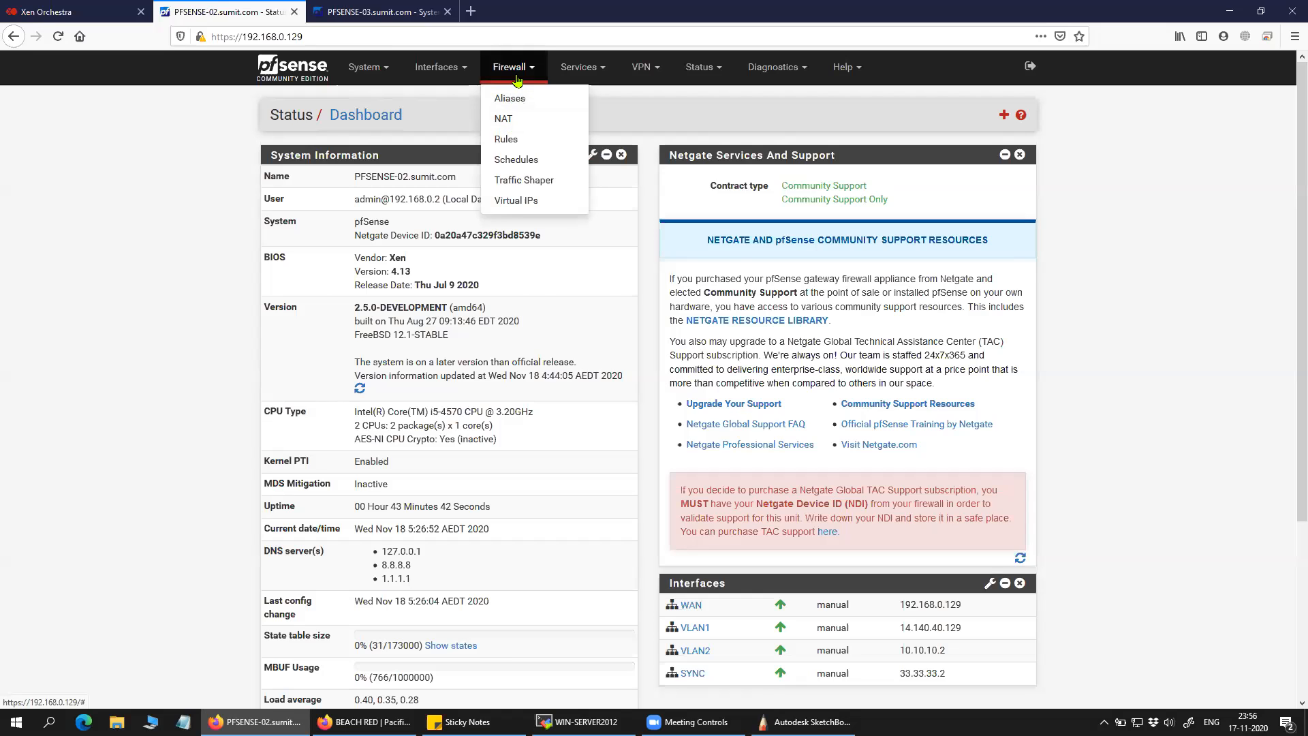
{"action": "left_click", "coordinate": [515, 139]}
{"action": "left_click", "coordinate": [504, 169]}
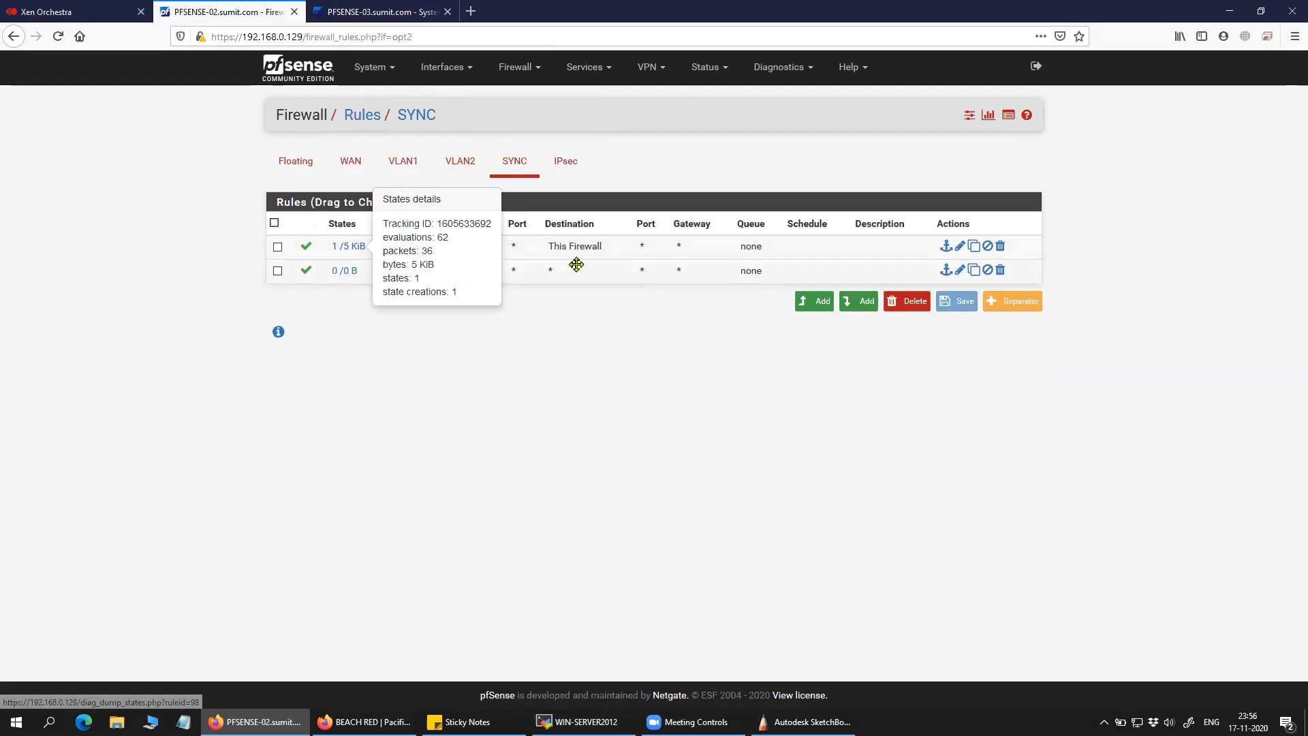
{"action": "left_click", "coordinate": [615, 250]}
{"action": "left_click", "coordinate": [615, 249]}
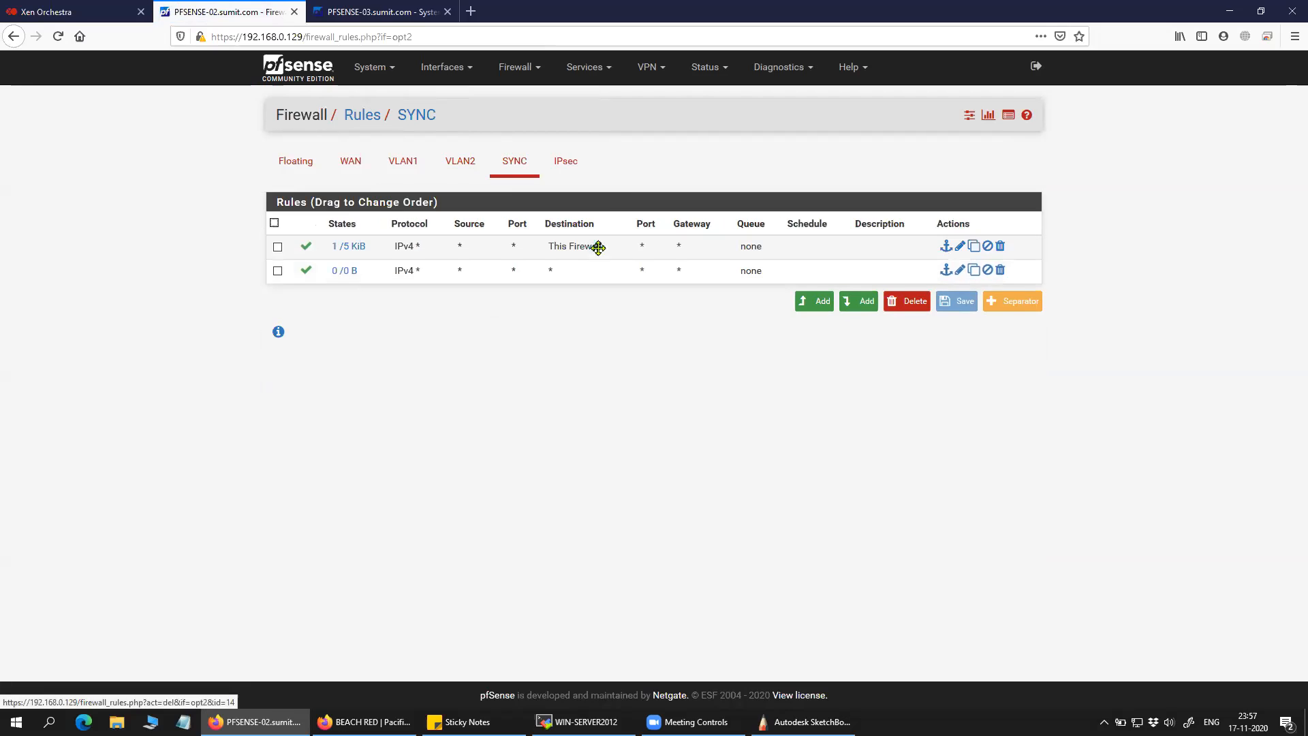
Reread the XMLRPC sync help on High Availability Sync, then bring up the WAN firewall rules.
{"action": "left_click", "coordinate": [371, 67]}
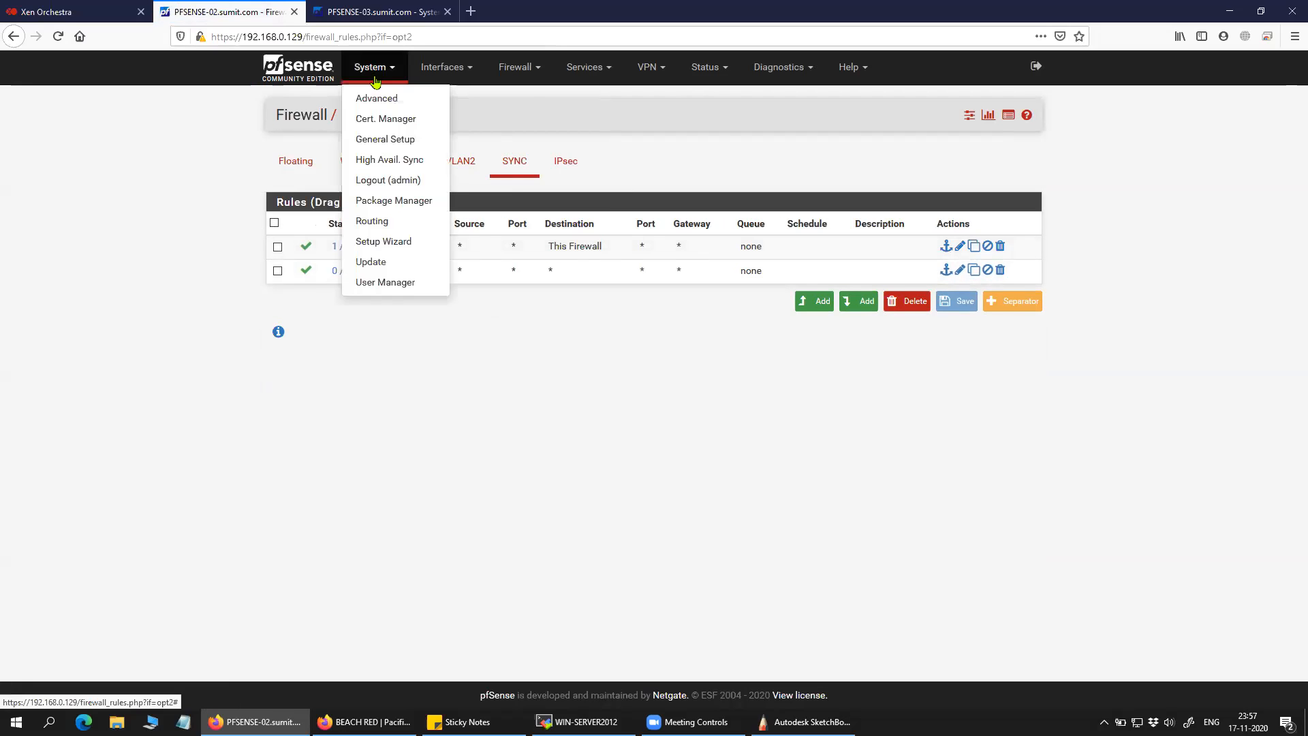
{"action": "left_click", "coordinate": [393, 163]}
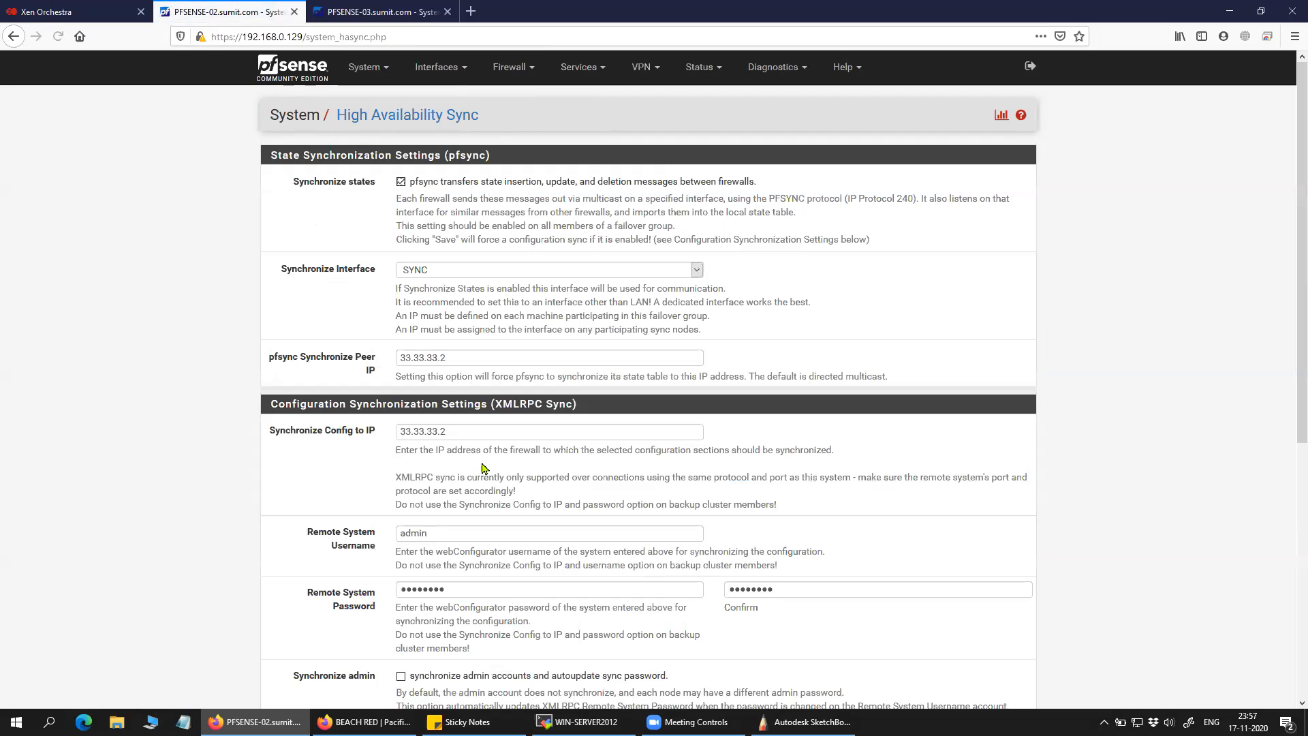
{"action": "left_click_drag", "start_coordinate": [394, 457], "coordinate": [782, 512]}
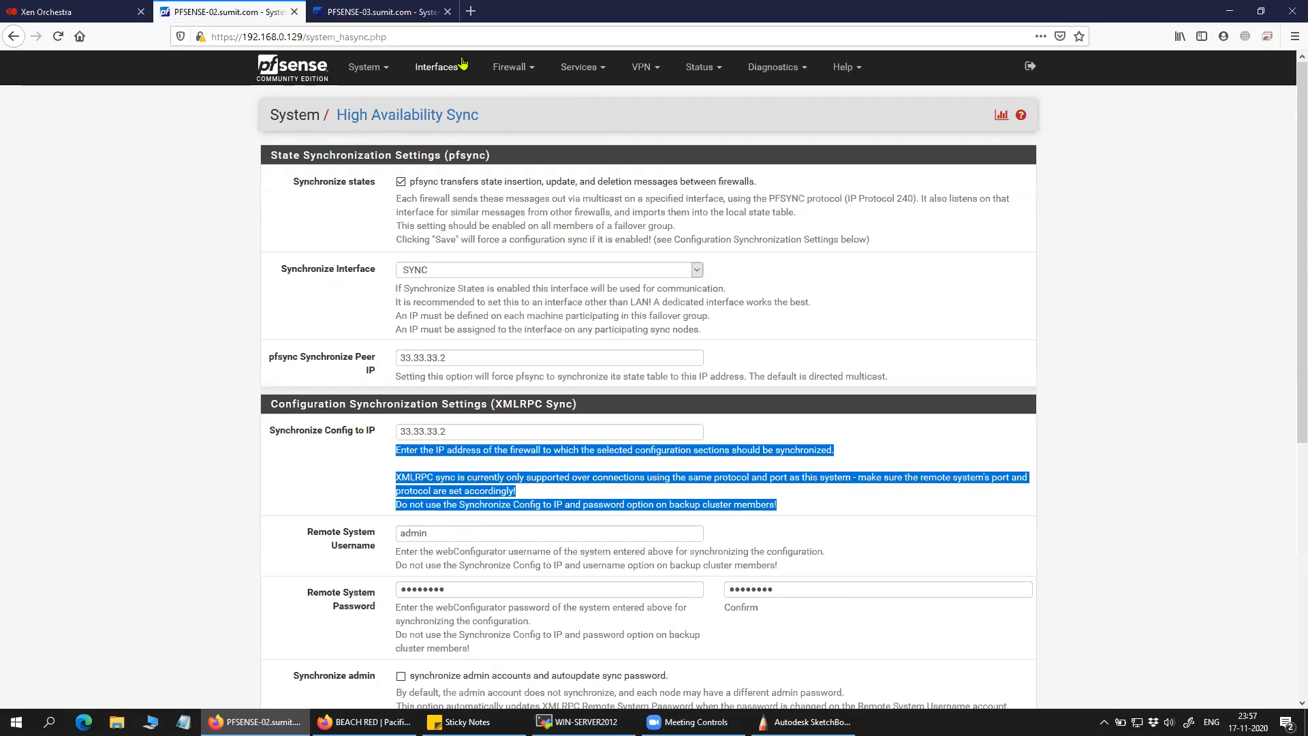
{"action": "left_click", "coordinate": [512, 67]}
{"action": "left_click", "coordinate": [518, 139]}
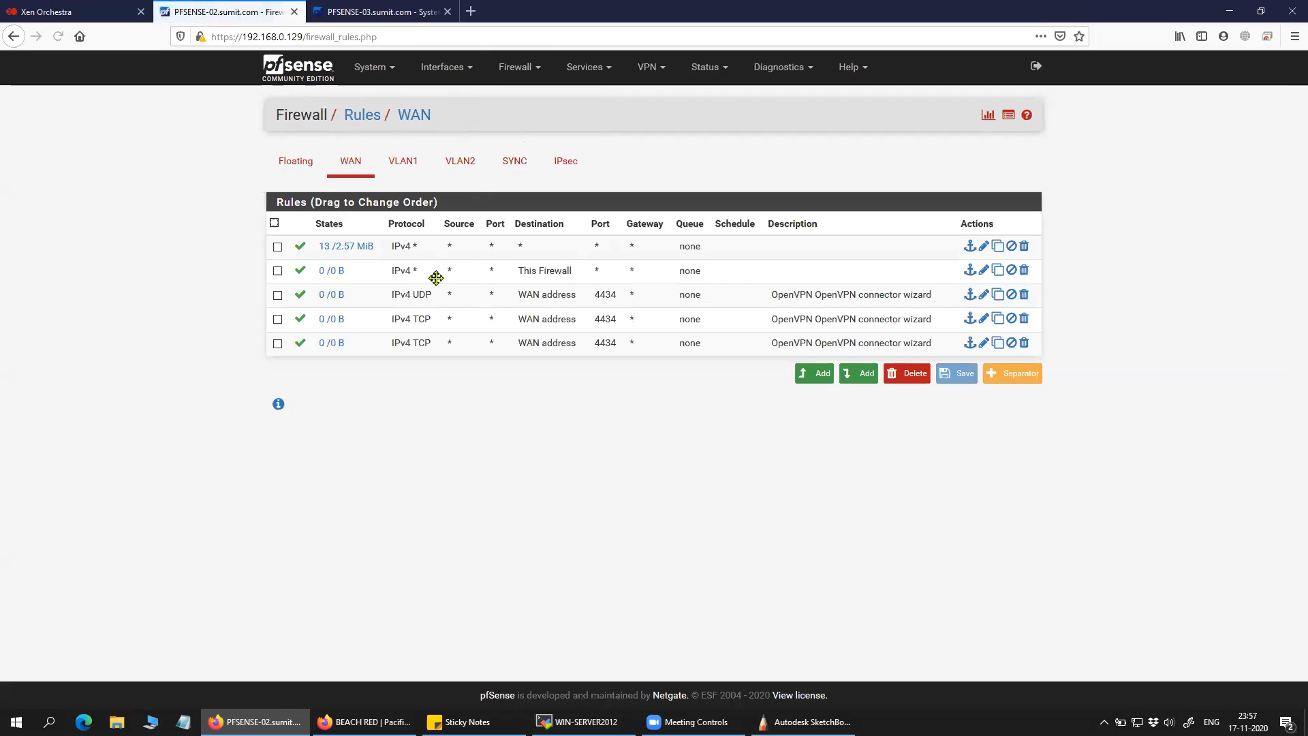
Show PFSENSE-02's SYNC interface rules and mark the second rule.
{"action": "left_click", "coordinate": [517, 194]}
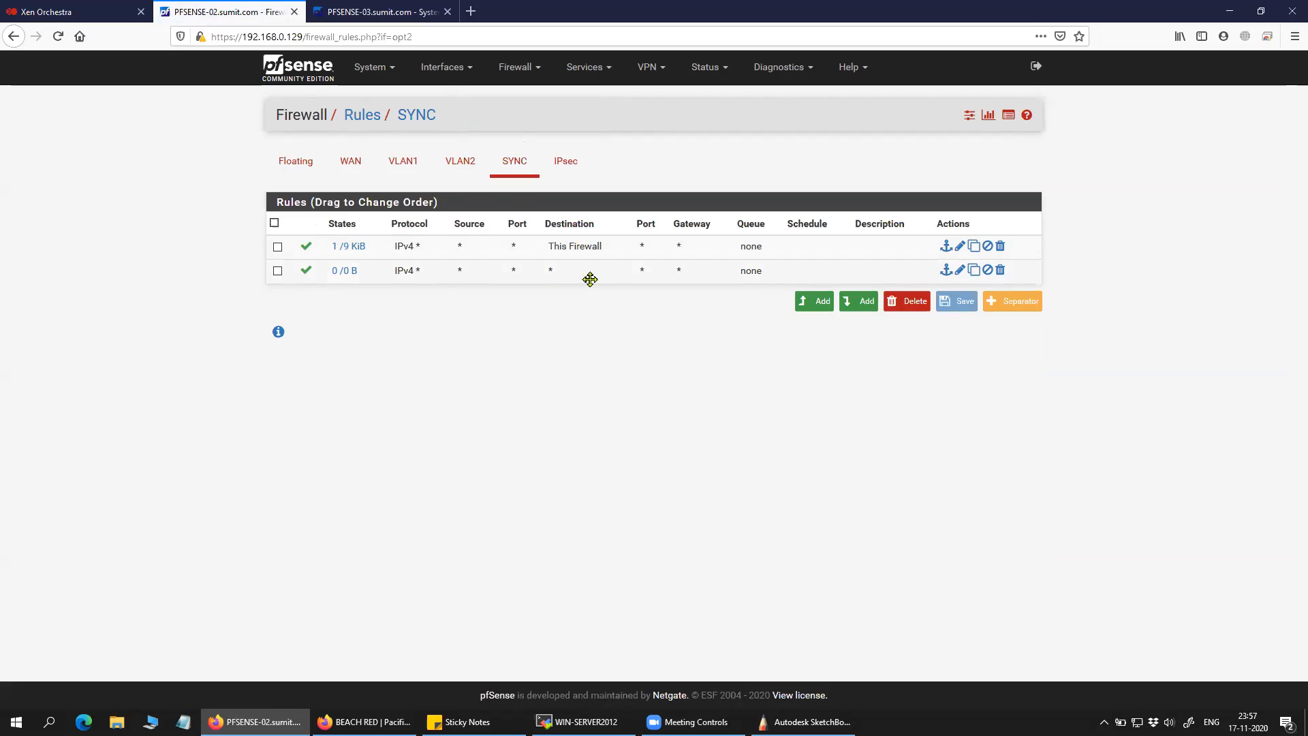
{"action": "left_click", "coordinate": [634, 279]}
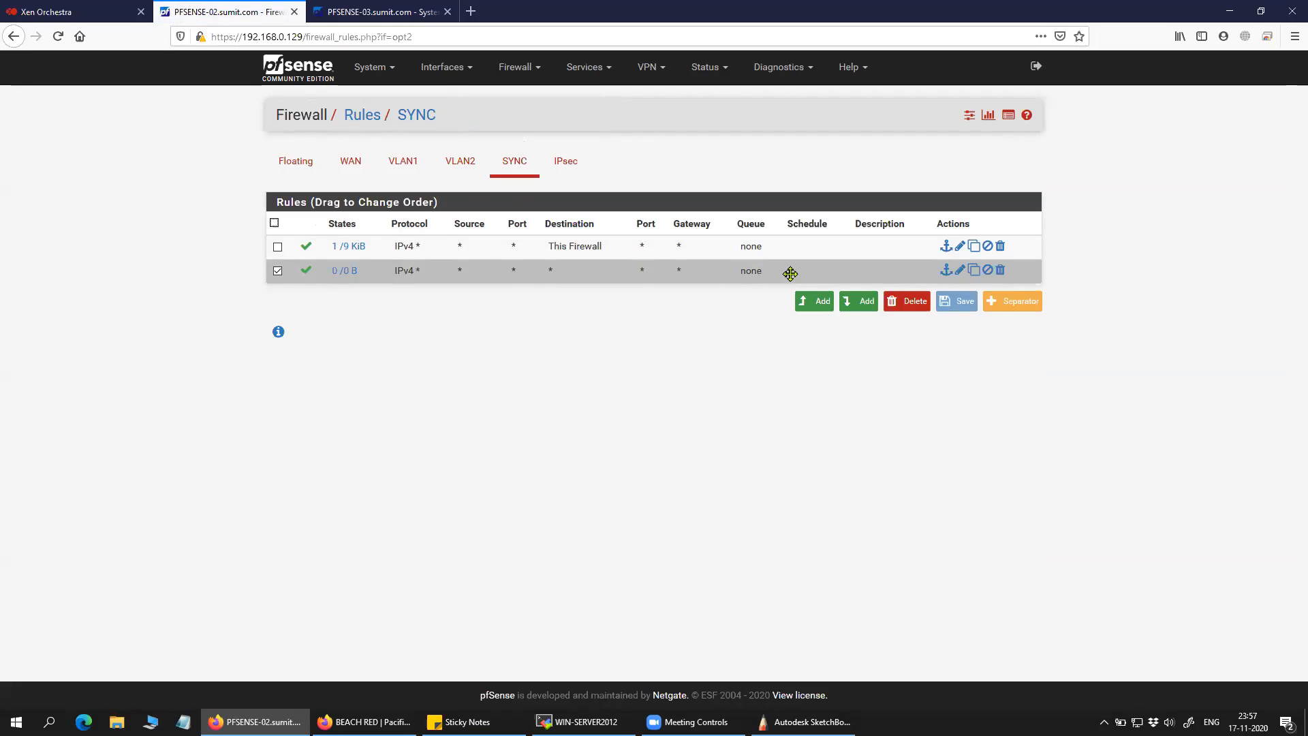
{"action": "left_click", "coordinate": [372, 66]}
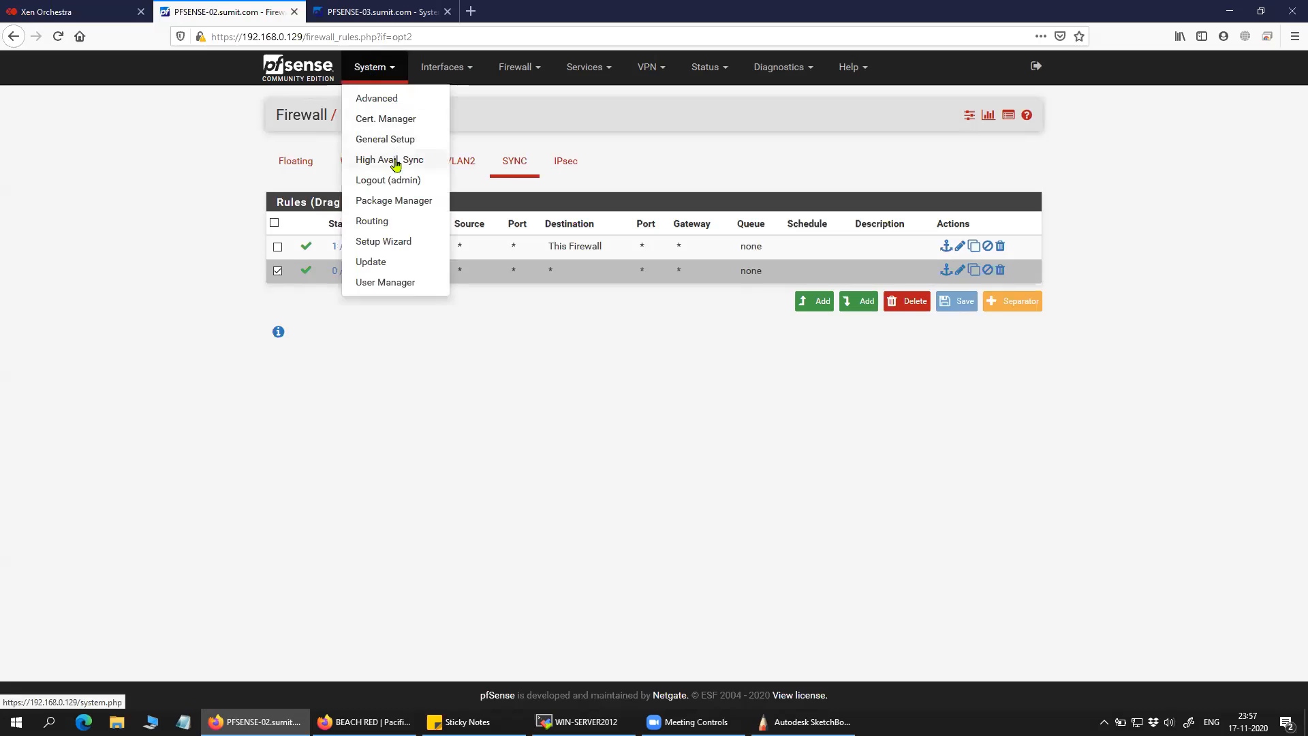
{"action": "left_click", "coordinate": [571, 416]}
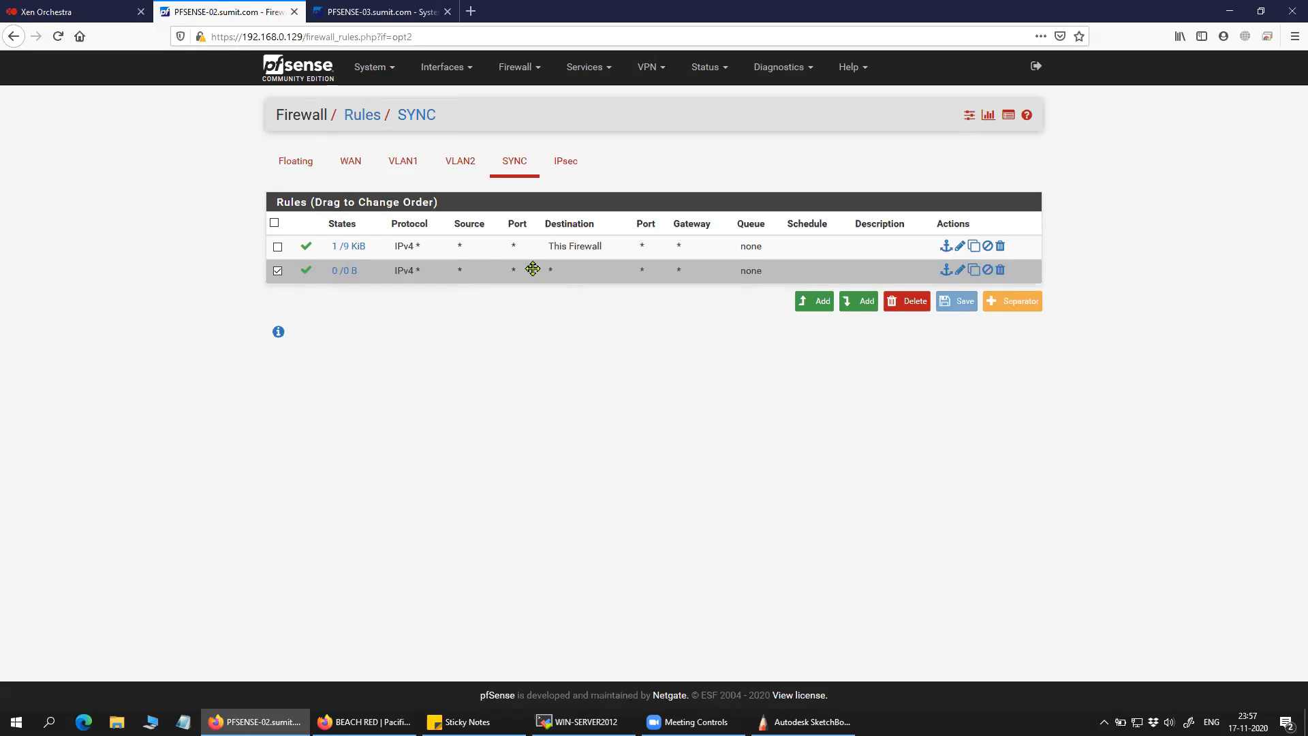
Unmark the second SYNC rule and go to System > High Avail. Sync.
{"action": "left_click", "coordinate": [498, 277]}
{"action": "left_click", "coordinate": [625, 270]}
{"action": "left_click", "coordinate": [493, 268]}
{"action": "left_click", "coordinate": [569, 276]}
{"action": "left_click", "coordinate": [468, 275]}
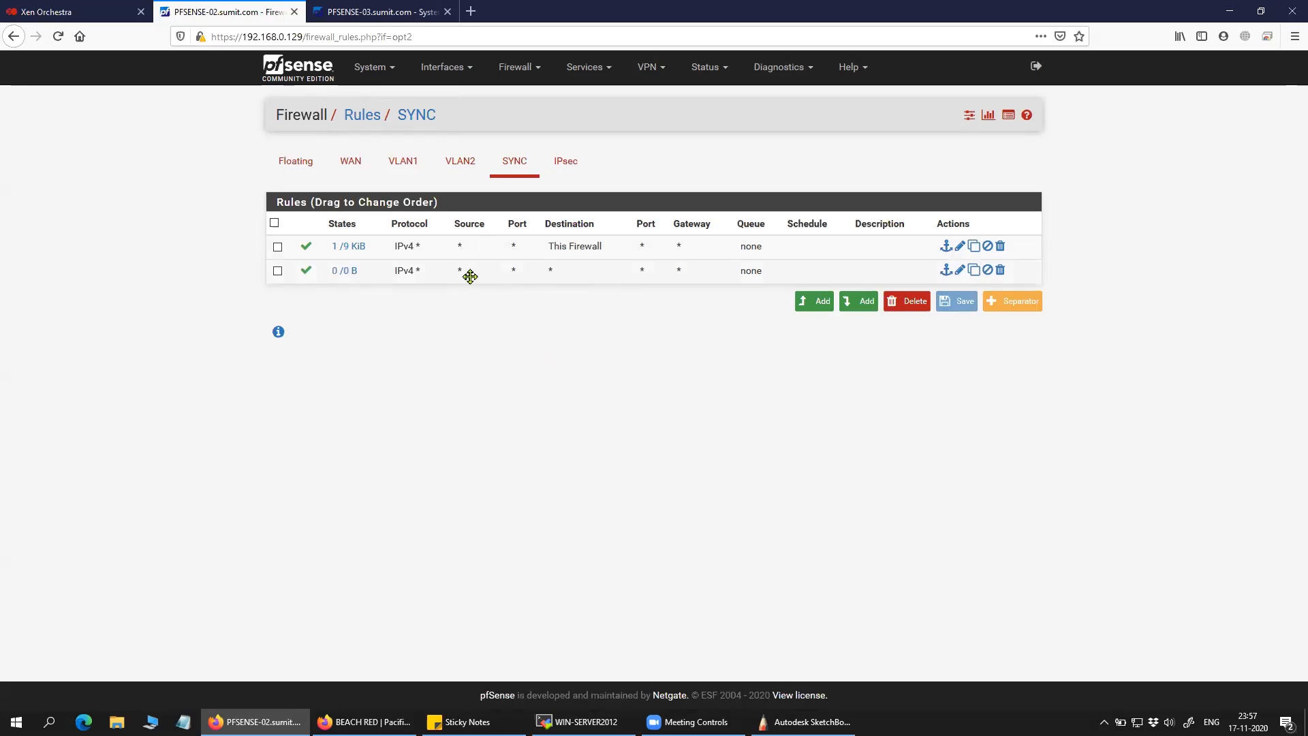
{"action": "left_click", "coordinate": [371, 67]}
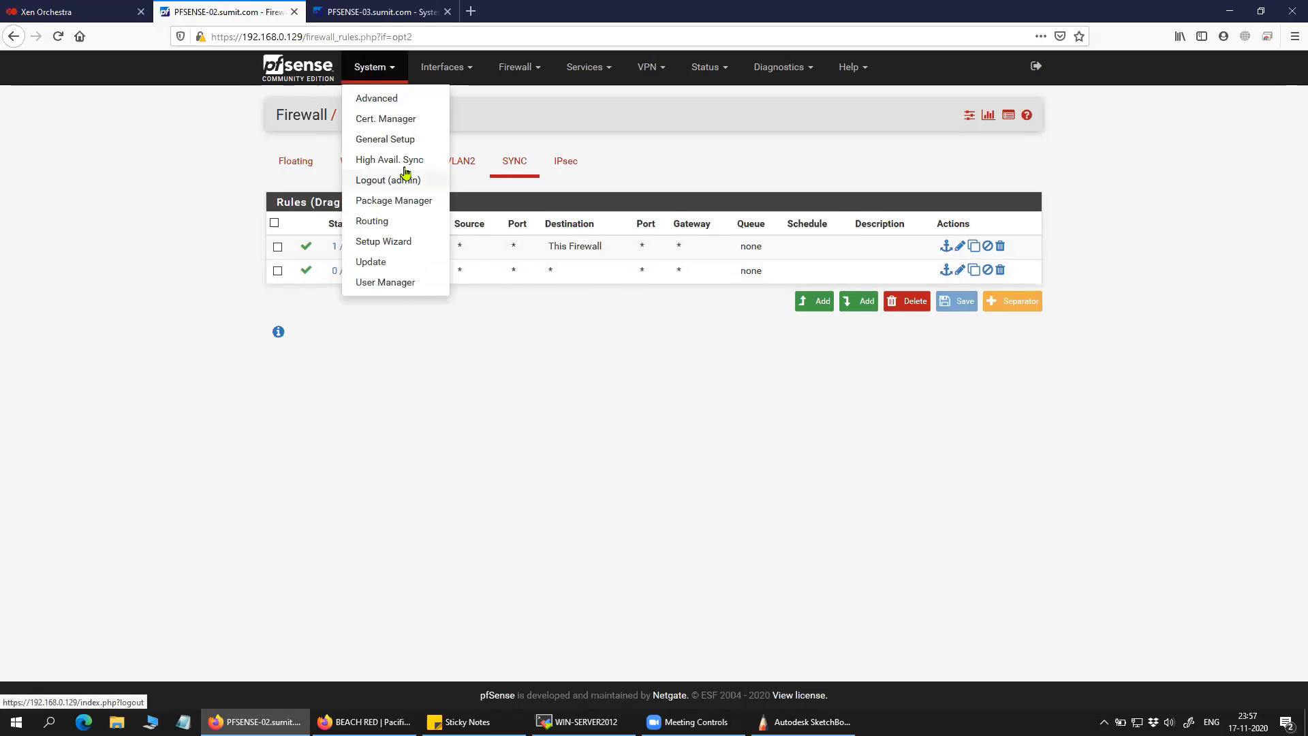
{"action": "left_click", "coordinate": [402, 156]}
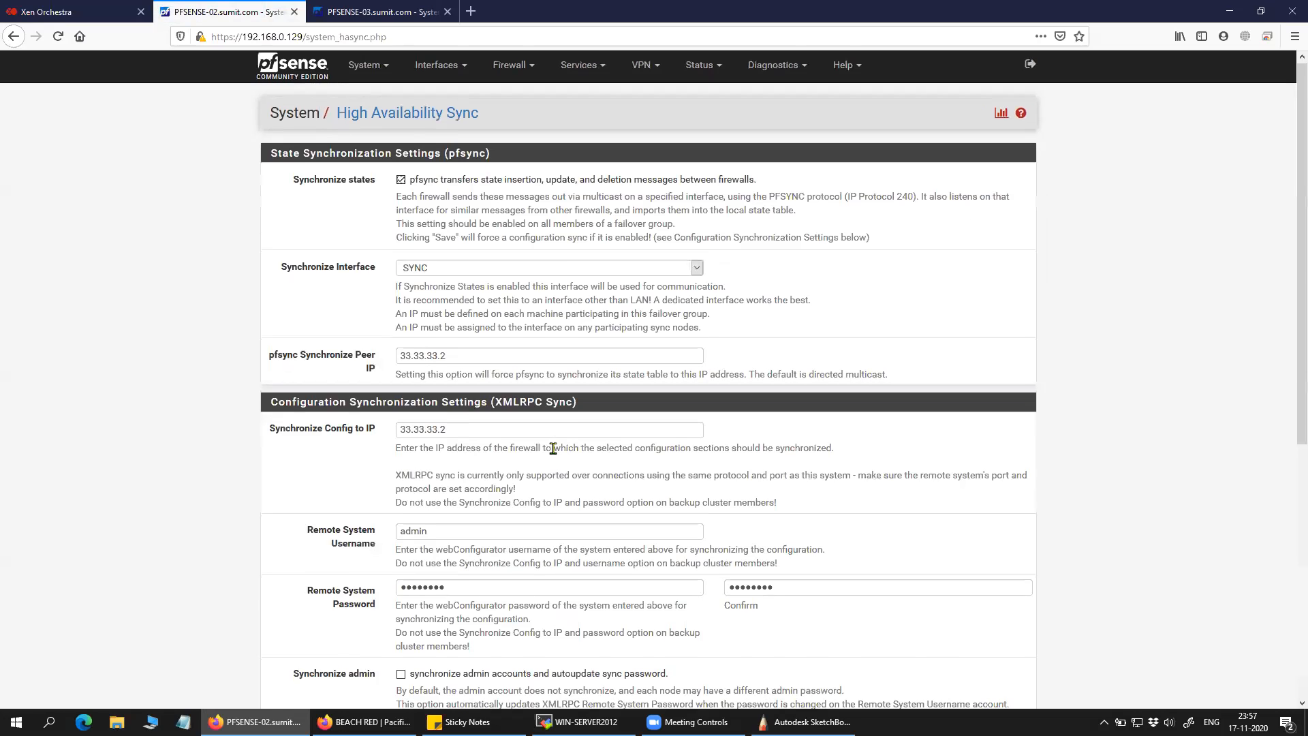
Scroll the HA Sync page, then view PFSENSE-02's SYNC interface firewall rules.
{"action": "scroll", "coordinate": [552, 448], "scroll_direction": "down", "scroll_amount": 6}
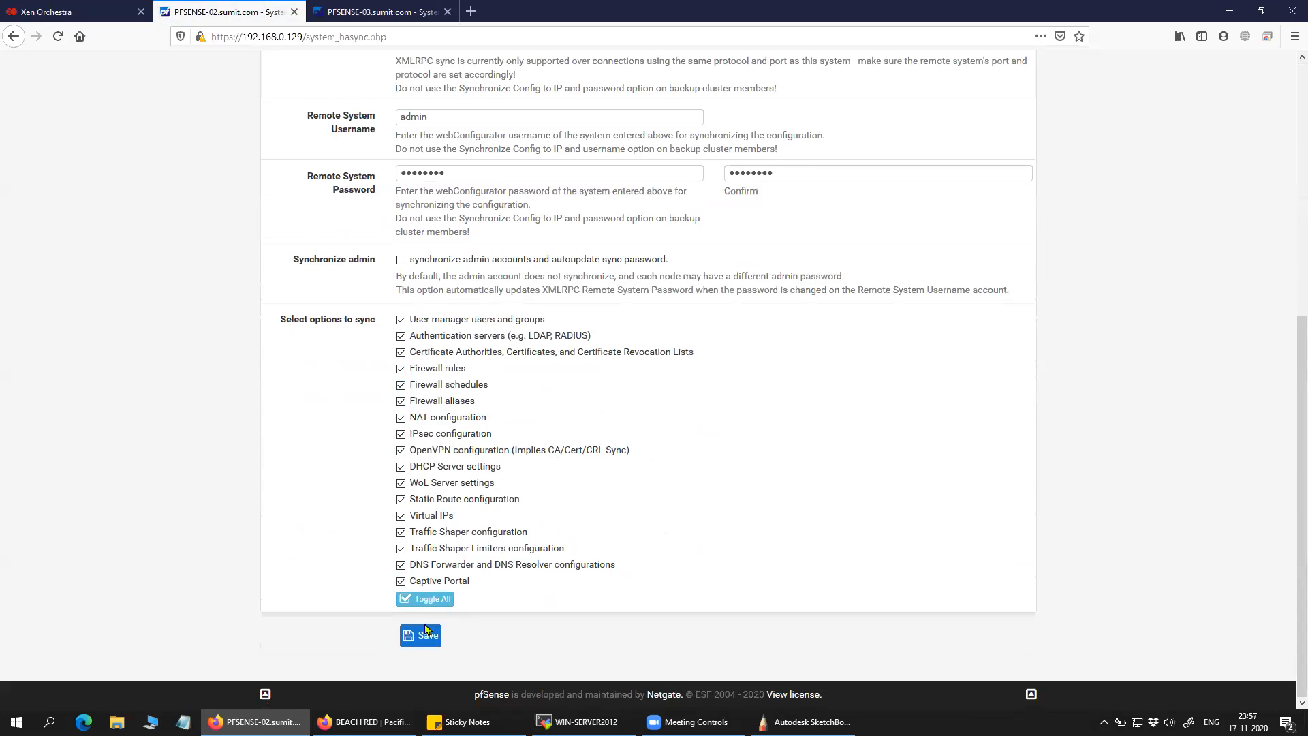
{"action": "scroll", "coordinate": [495, 419], "scroll_direction": "up", "scroll_amount": 6}
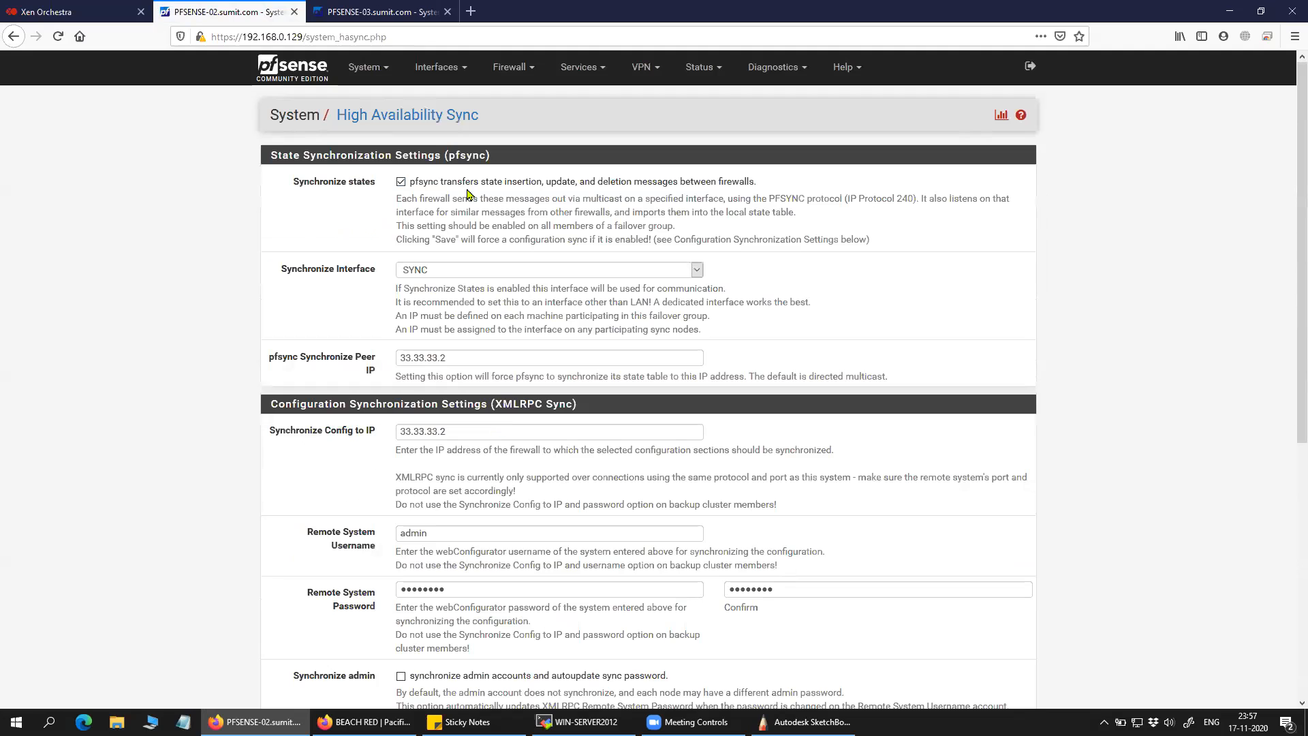
{"action": "left_click", "coordinate": [504, 67]}
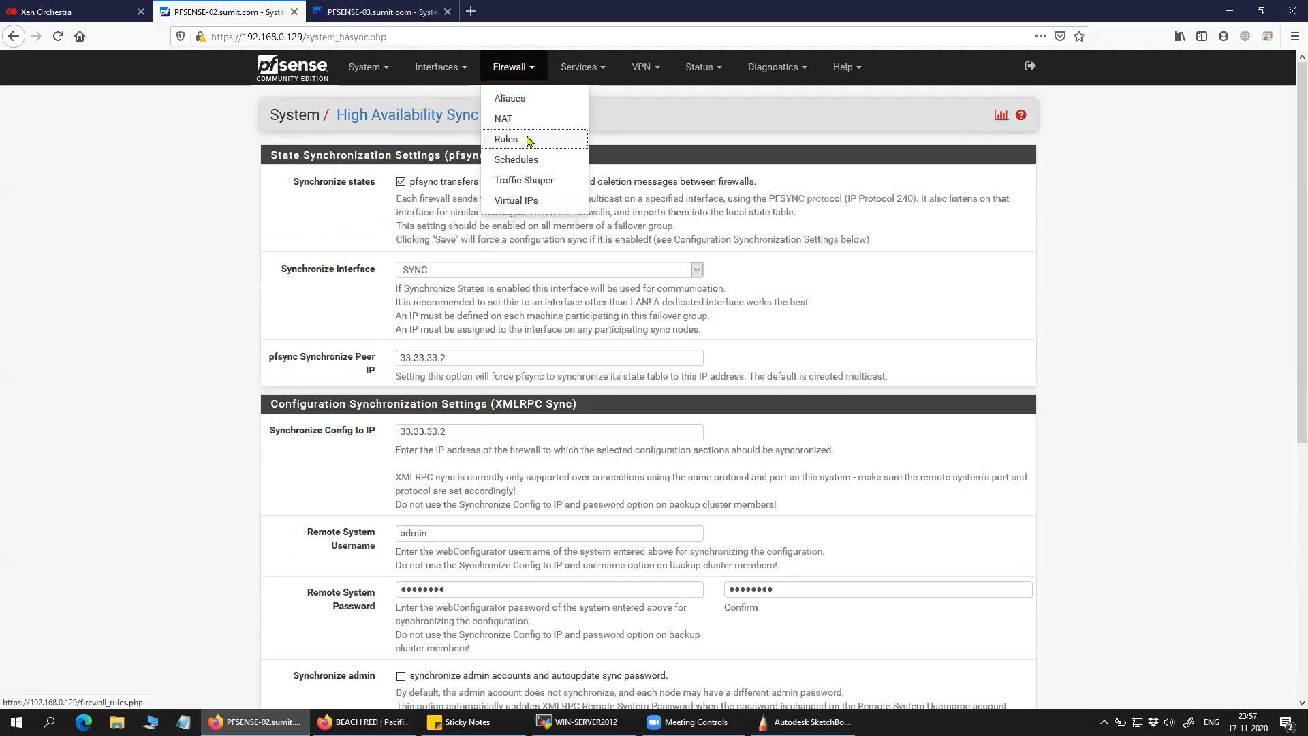
{"action": "left_click", "coordinate": [492, 139]}
{"action": "left_click", "coordinate": [515, 163]}
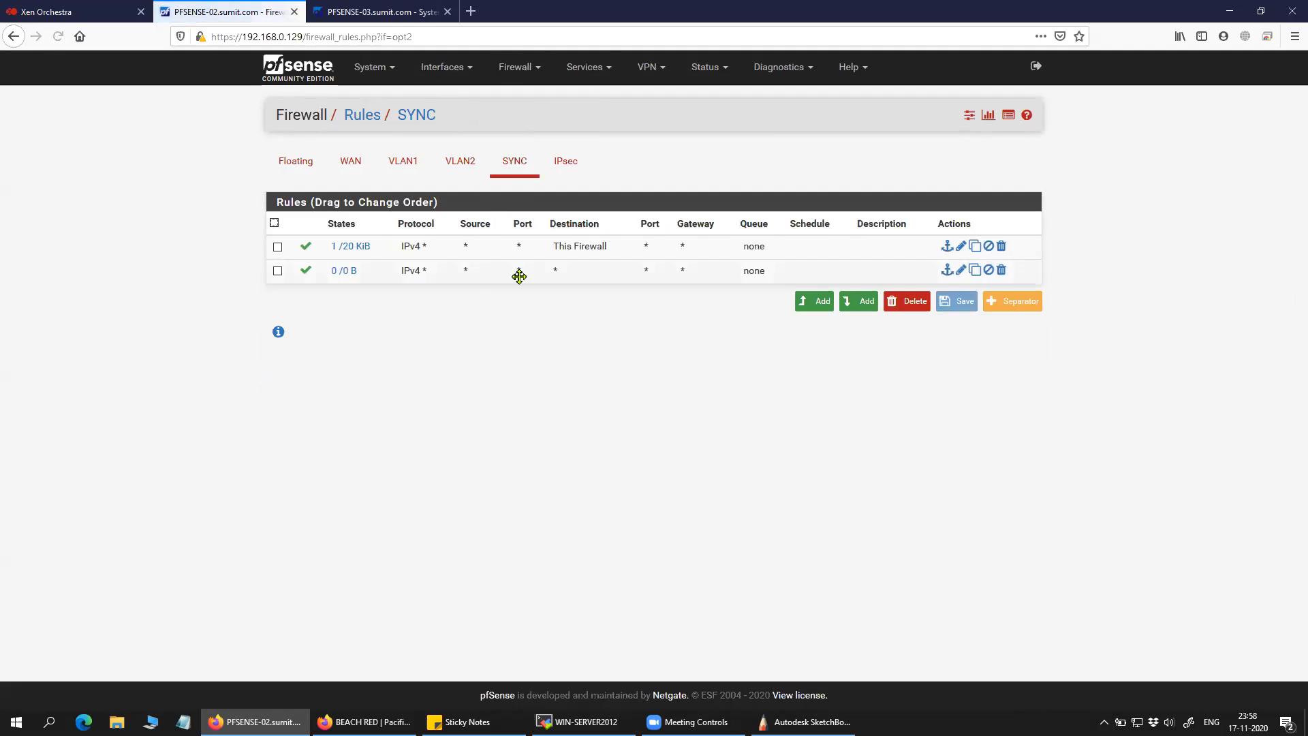
Switch to PFSENSE-03 and view its SYNC interface firewall rules.
{"action": "left_click", "coordinate": [377, 12]}
{"action": "left_click", "coordinate": [578, 67]}
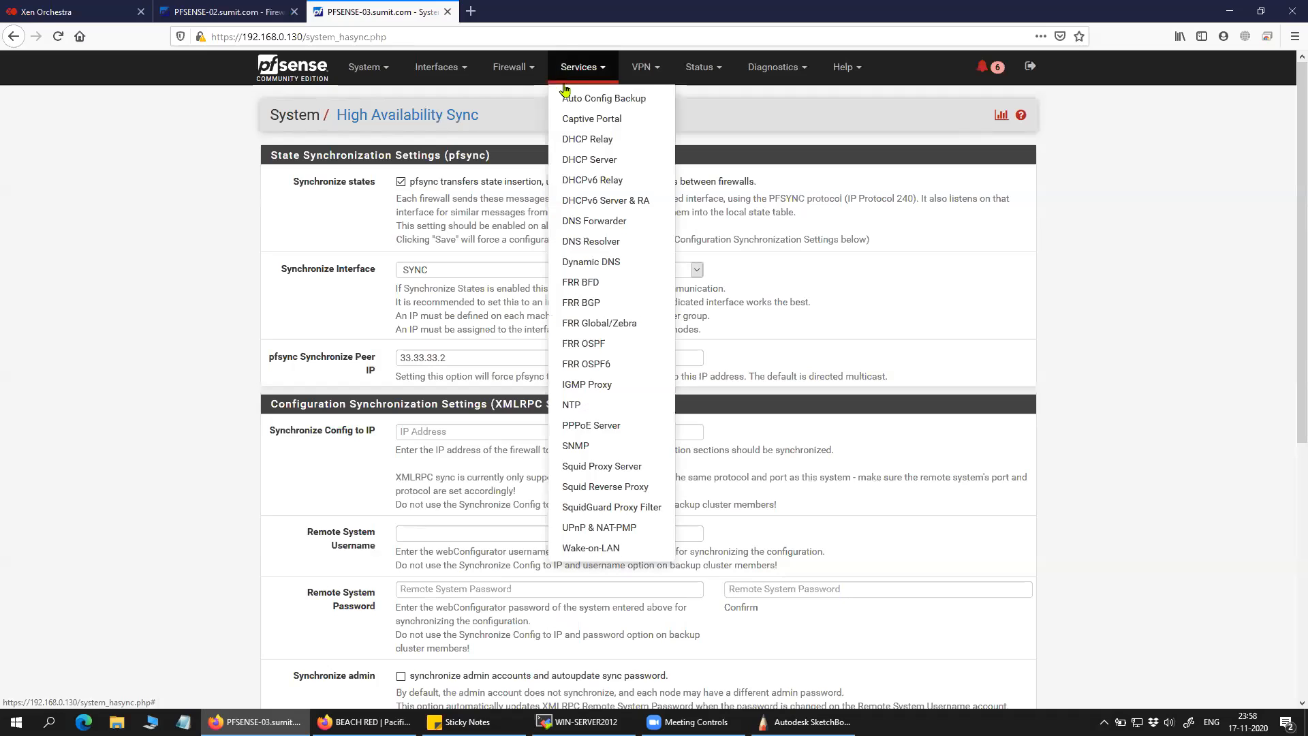
{"action": "left_click", "coordinate": [523, 68]}
{"action": "left_click", "coordinate": [518, 139]}
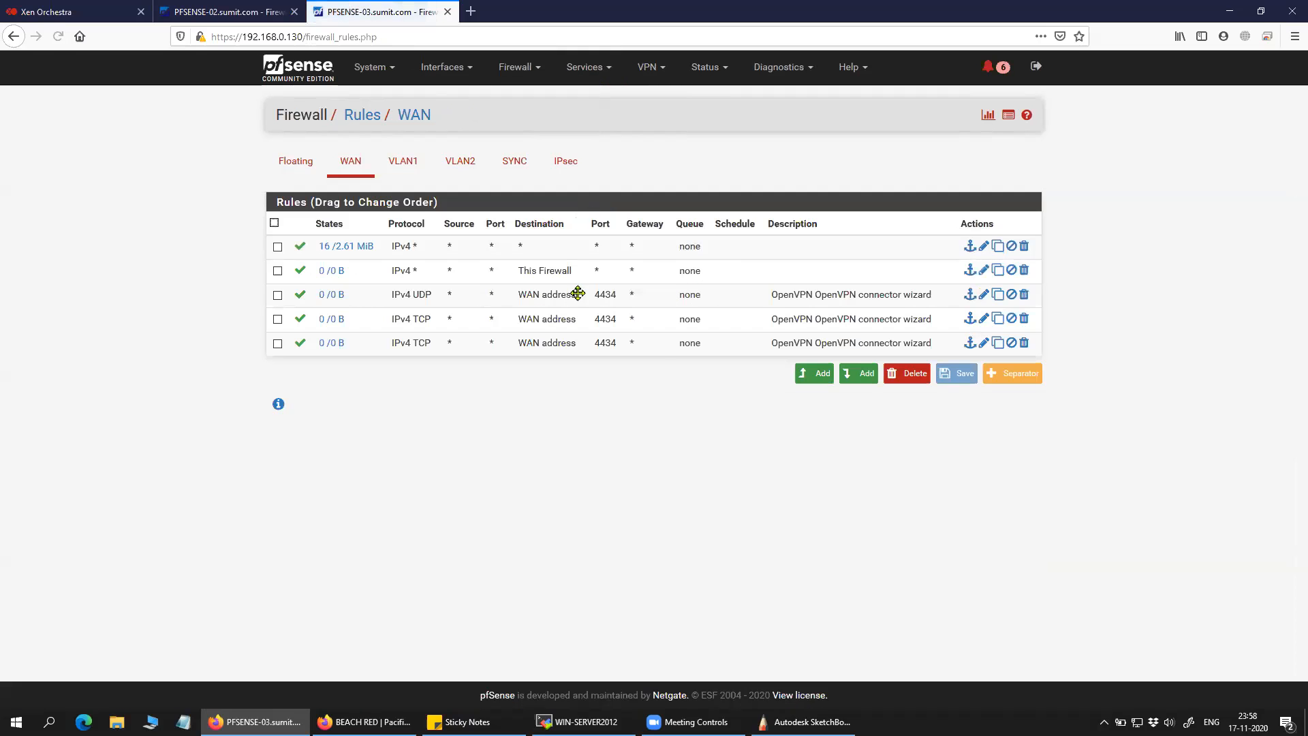
{"action": "left_click", "coordinate": [527, 172]}
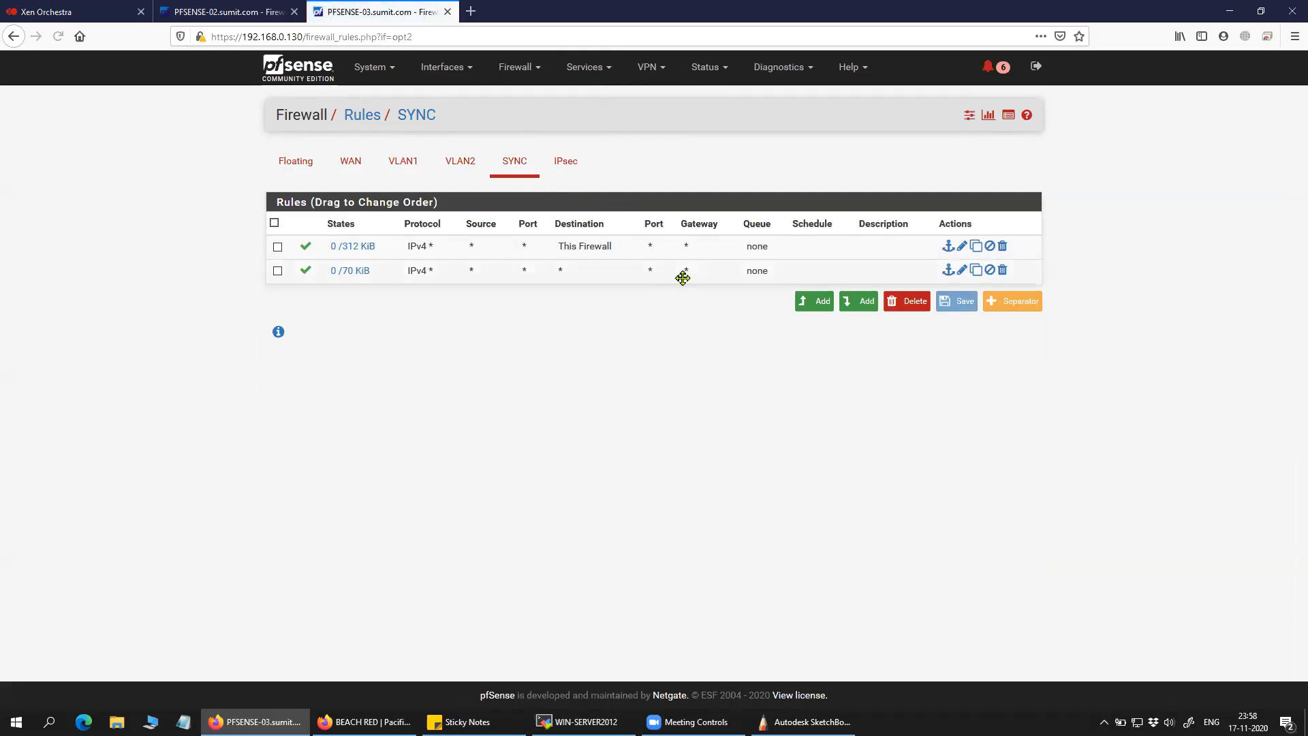
Open PFSENSE-03's Firewall > Virtual IPs list.
{"action": "left_click", "coordinate": [442, 67]}
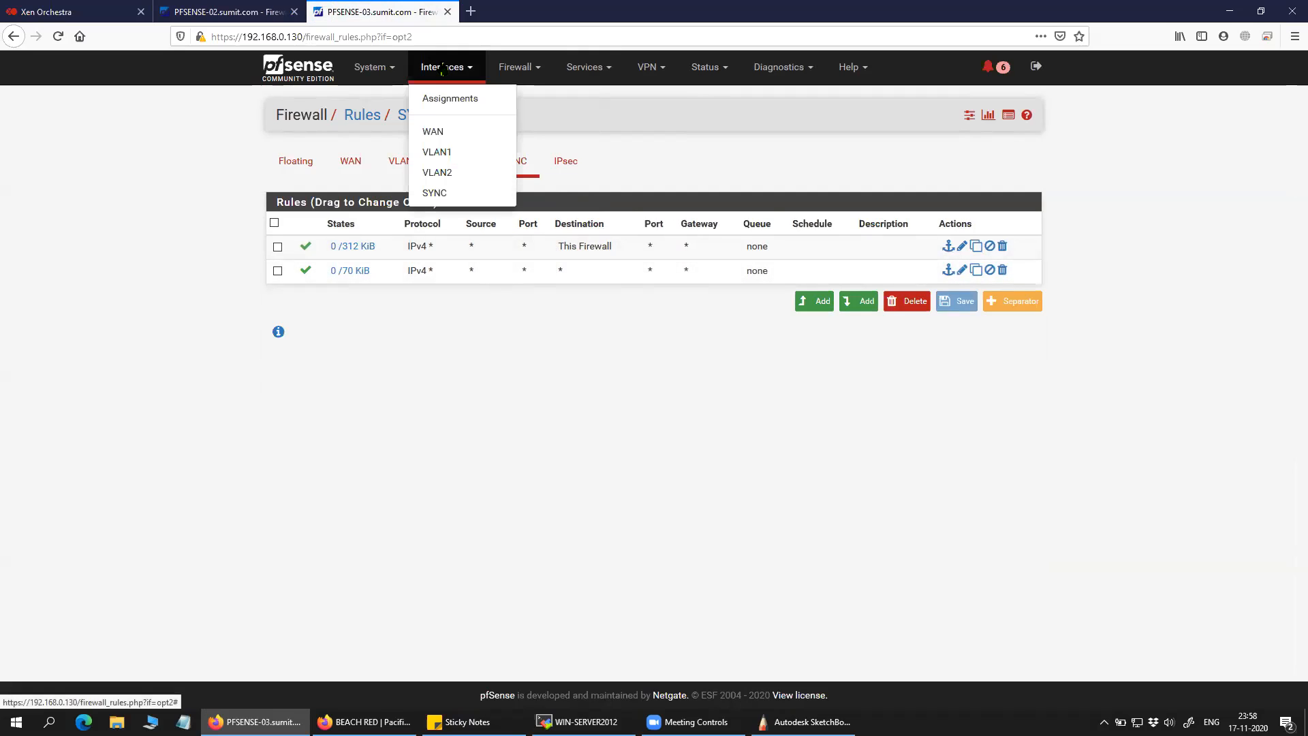
{"action": "left_click", "coordinate": [709, 135]}
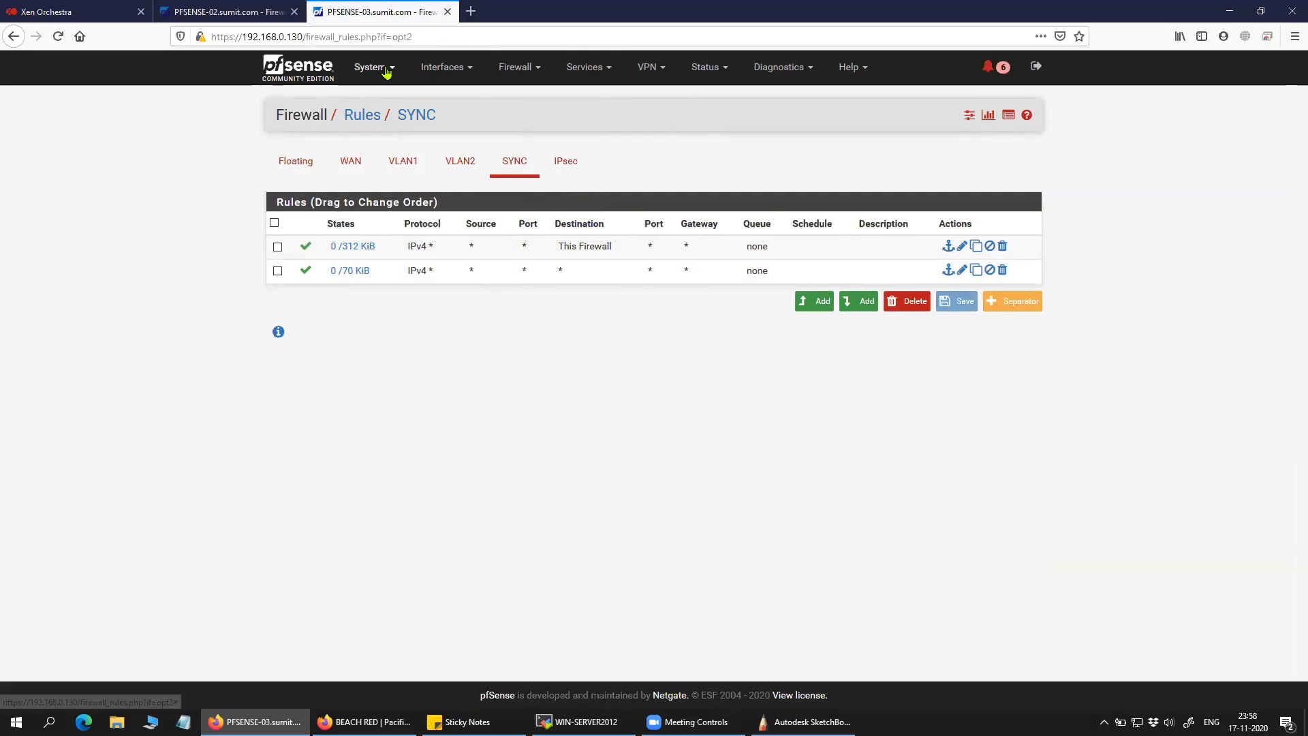
{"action": "left_click", "coordinate": [518, 67]}
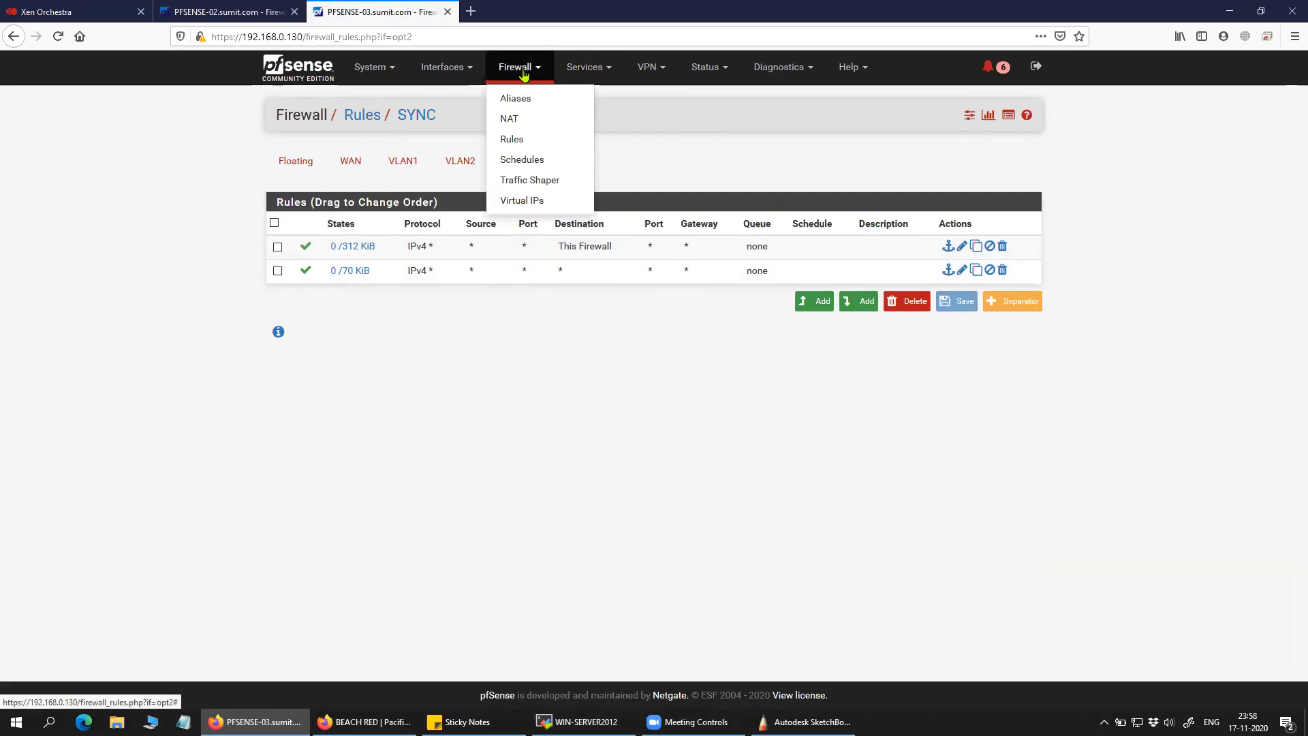
{"action": "left_click", "coordinate": [535, 202]}
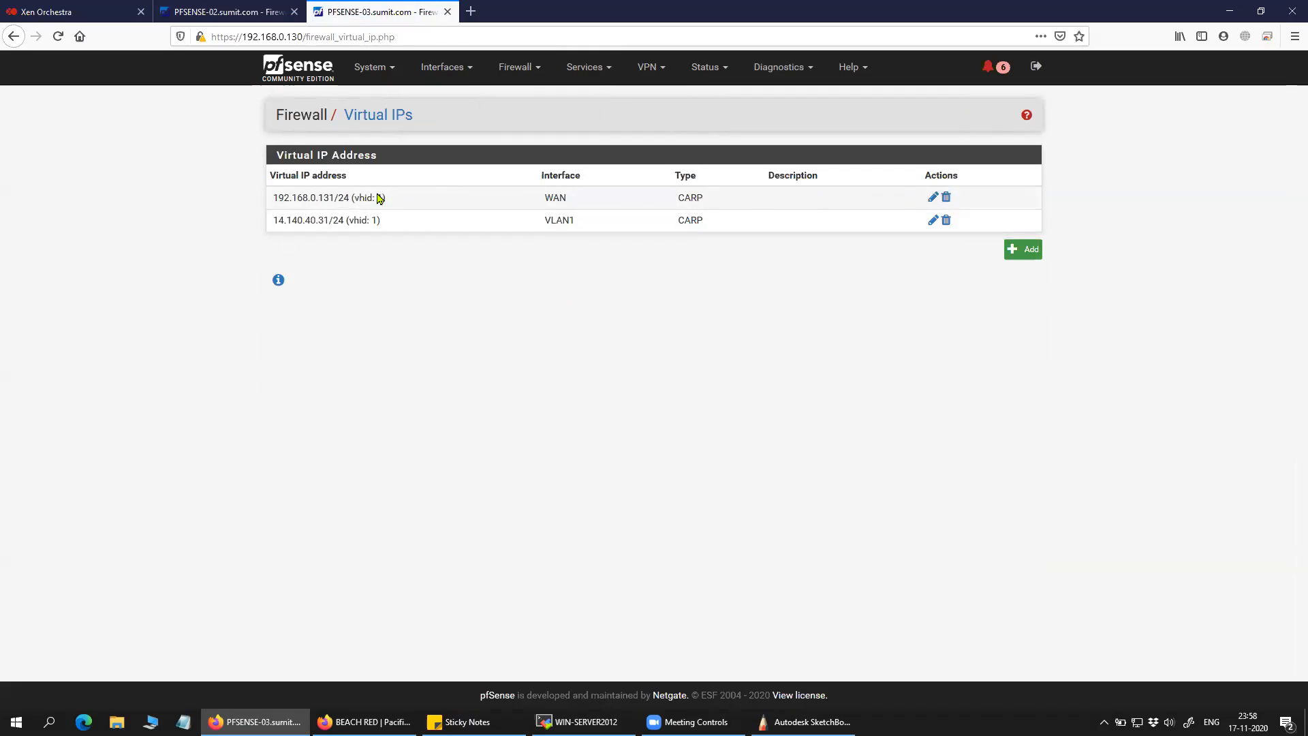
Sort the virtual IPs by address and open the WAN CARP VIP 192.168.0.131 for editing.
{"action": "left_click", "coordinate": [306, 179]}
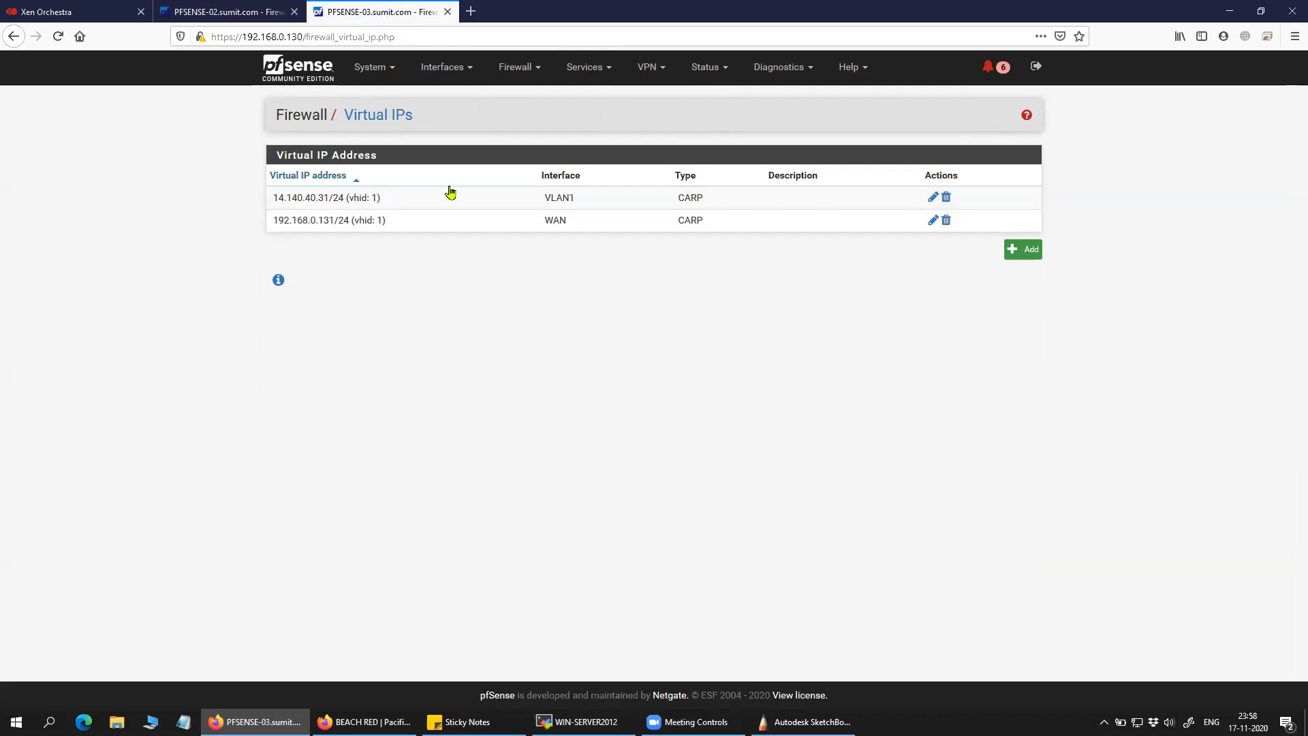
{"action": "left_click", "coordinate": [933, 199]}
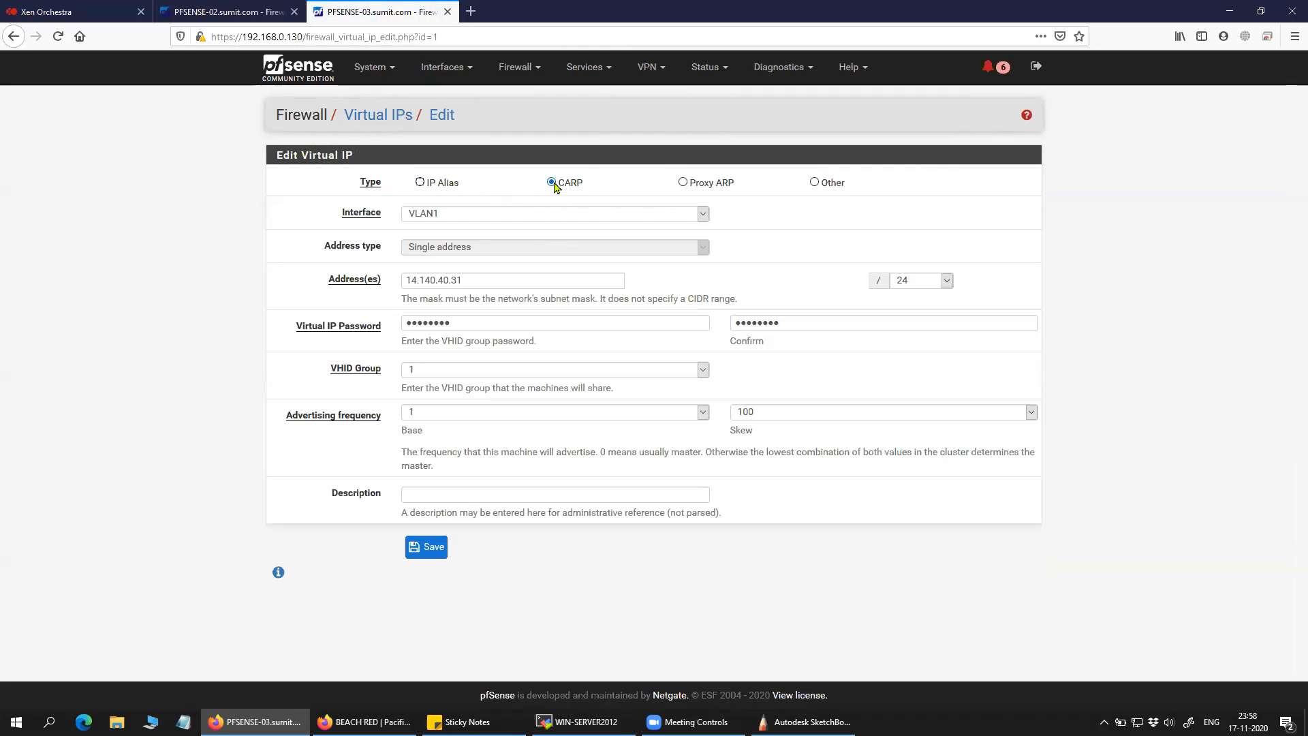
{"action": "left_click", "coordinate": [15, 37]}
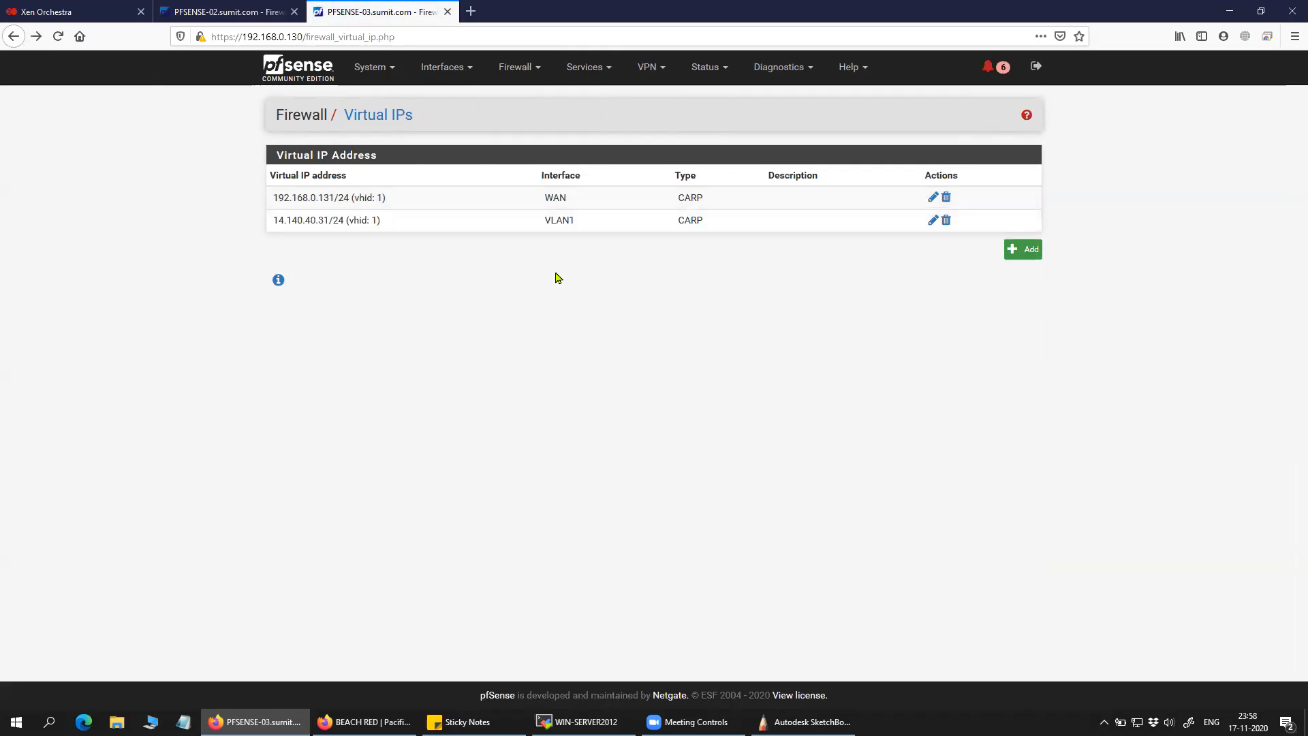
{"action": "double_click", "coordinate": [555, 197]}
{"action": "left_click", "coordinate": [933, 197]}
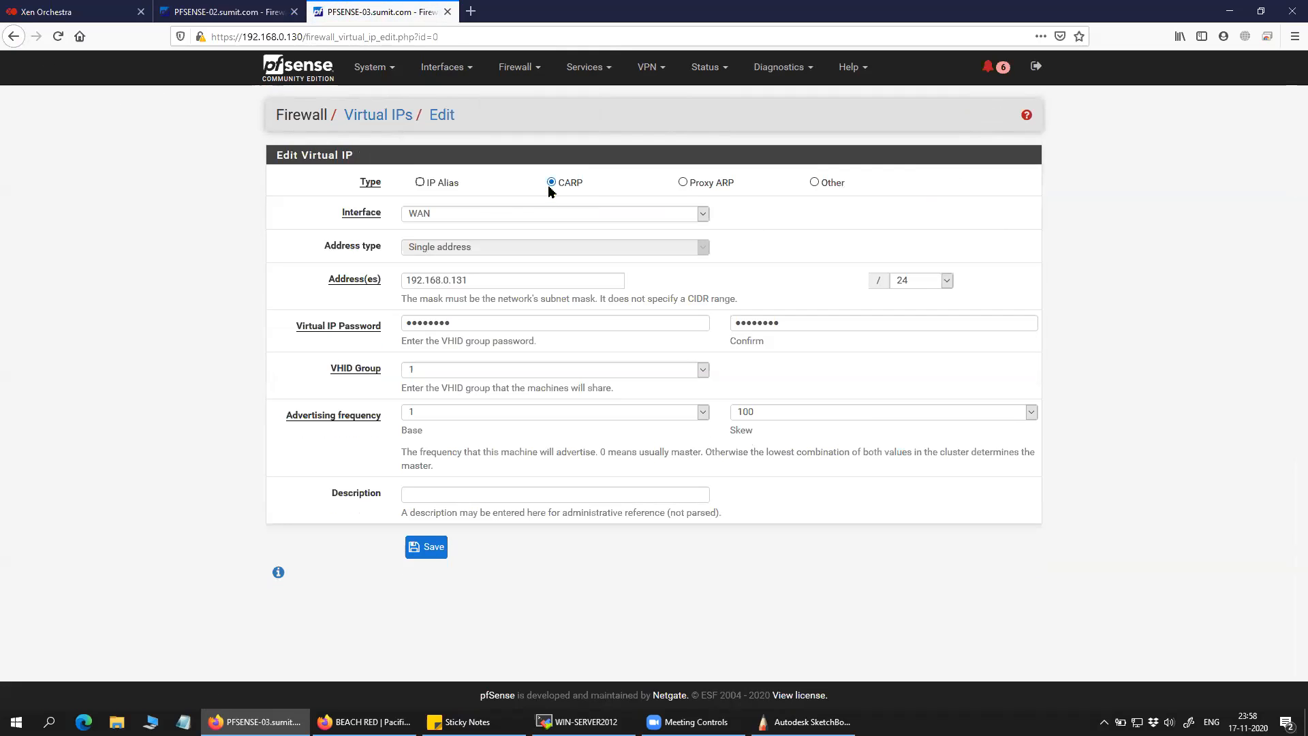
{"action": "left_click_drag", "start_coordinate": [584, 184], "coordinate": [560, 187]}
Underline the WAN link and .130 on the SketchBook network diagram.
{"action": "left_click", "coordinate": [804, 722]}
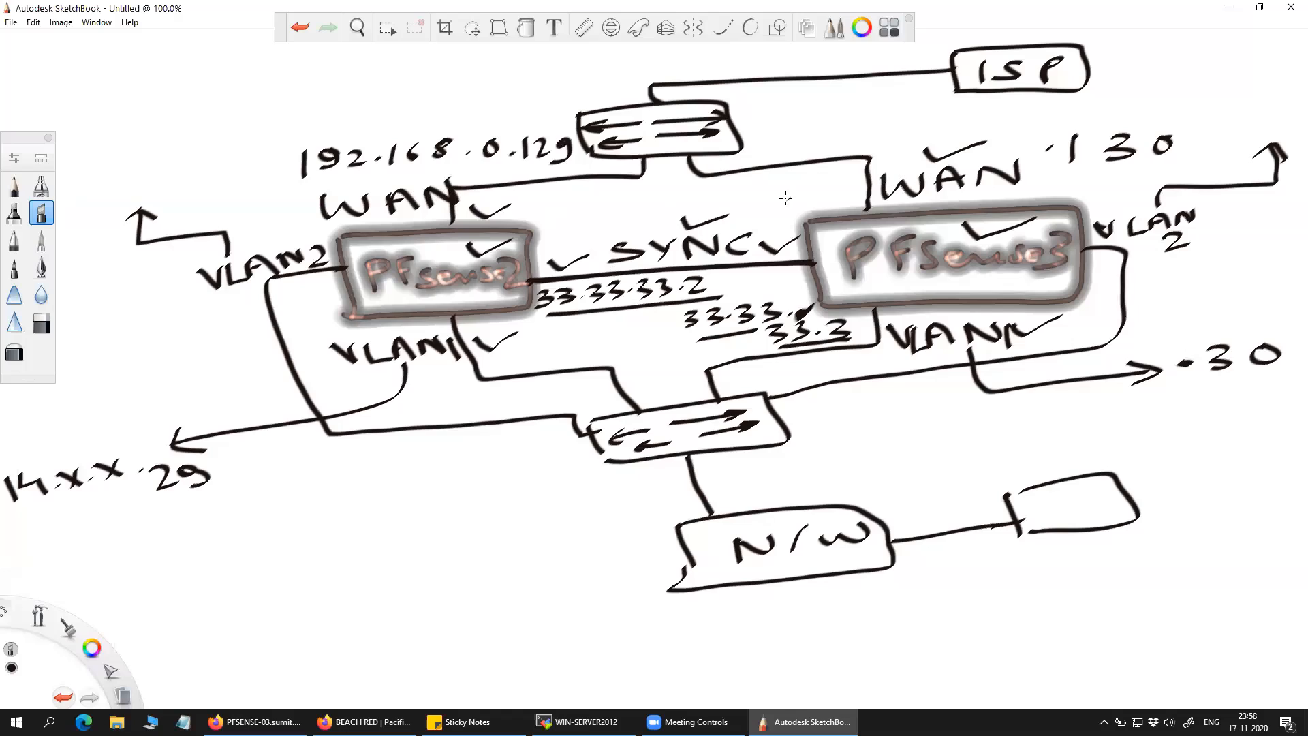
{"action": "mouse_move", "coordinate": [264, 189]}
{"action": "left_mouse_down"}
{"action": "mouse_move", "coordinate": [267, 214]}
{"action": "mouse_move", "coordinate": [309, 220]}
{"action": "left_mouse_up"}
{"action": "mouse_move", "coordinate": [1038, 180]}
{"action": "left_mouse_down"}
{"action": "mouse_move", "coordinate": [1065, 181]}
{"action": "mouse_move", "coordinate": [1046, 181]}
{"action": "left_mouse_up"}
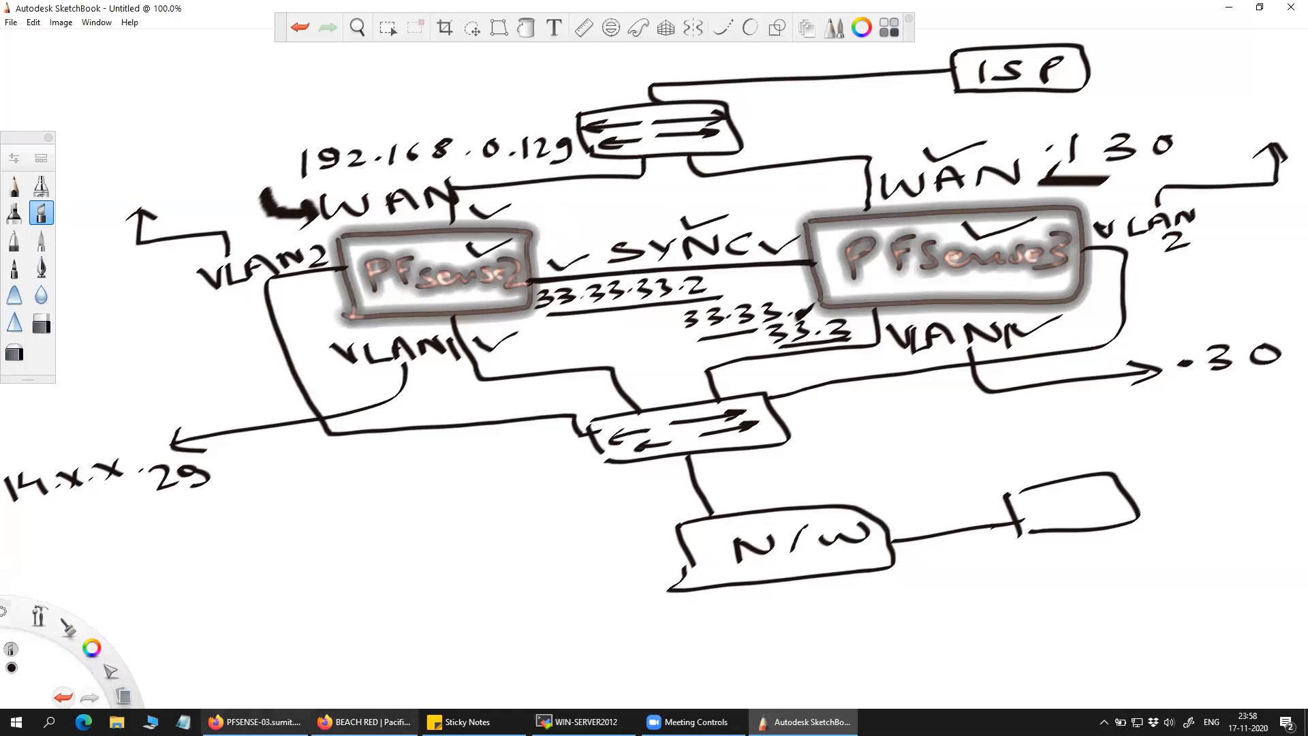
{"action": "left_click", "coordinate": [256, 721]}
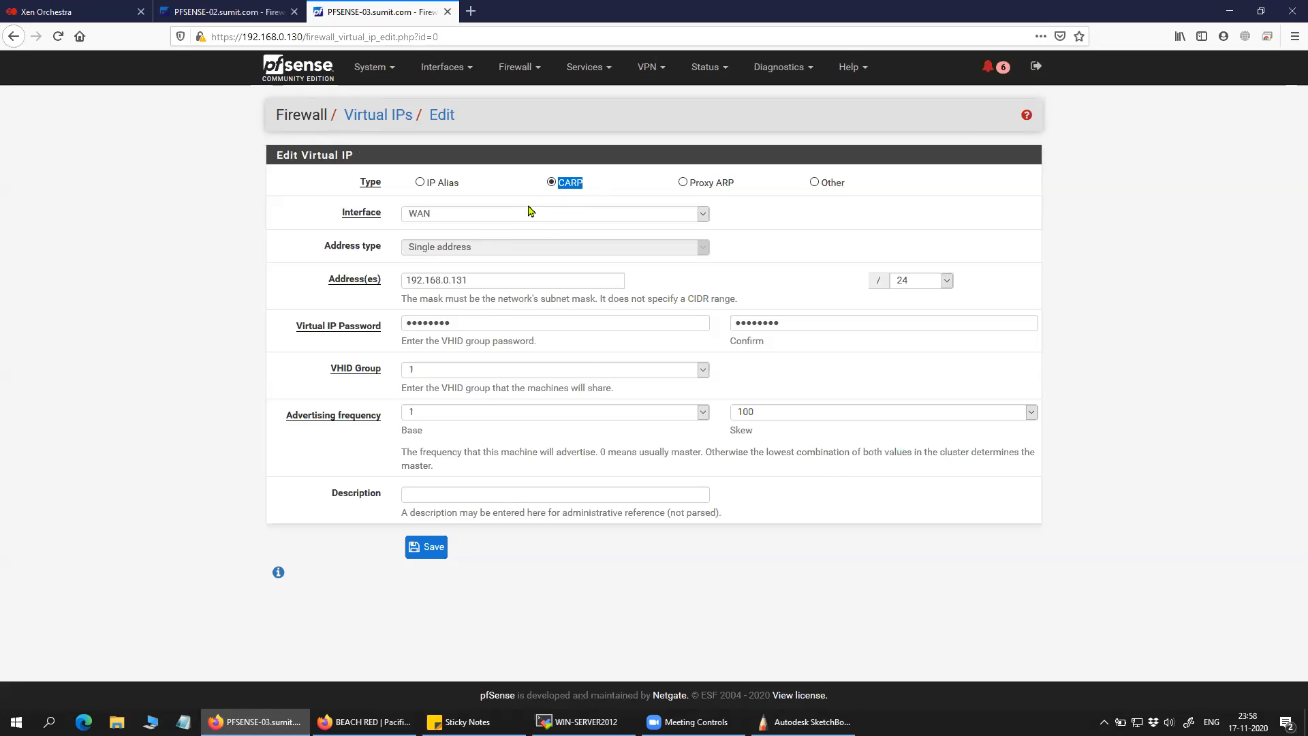
Write .131 beside the upper switch on the diagram.
{"action": "left_click", "coordinate": [804, 721]}
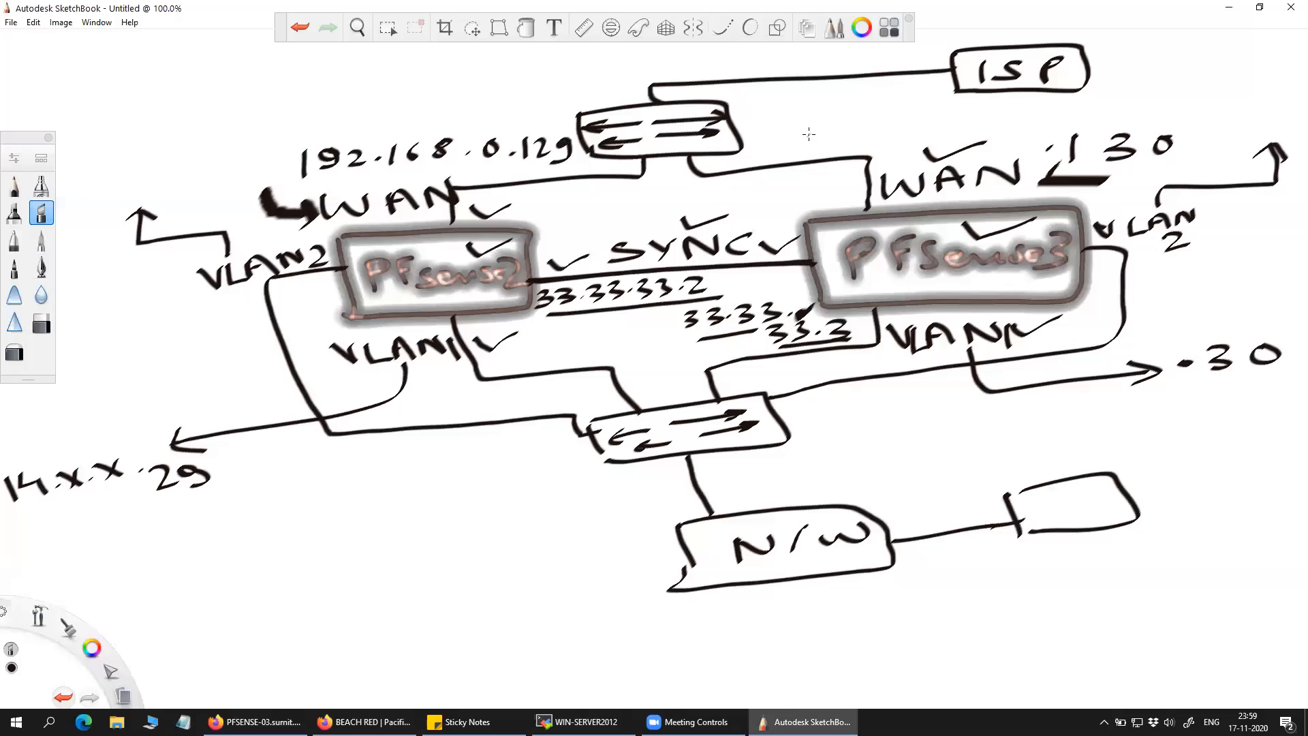
{"action": "mouse_move", "coordinate": [783, 118]}
{"action": "left_mouse_down"}
{"action": "mouse_move", "coordinate": [788, 140]}
{"action": "mouse_move", "coordinate": [827, 126]}
{"action": "mouse_move", "coordinate": [826, 142]}
{"action": "mouse_move", "coordinate": [849, 142]}
{"action": "left_mouse_up"}
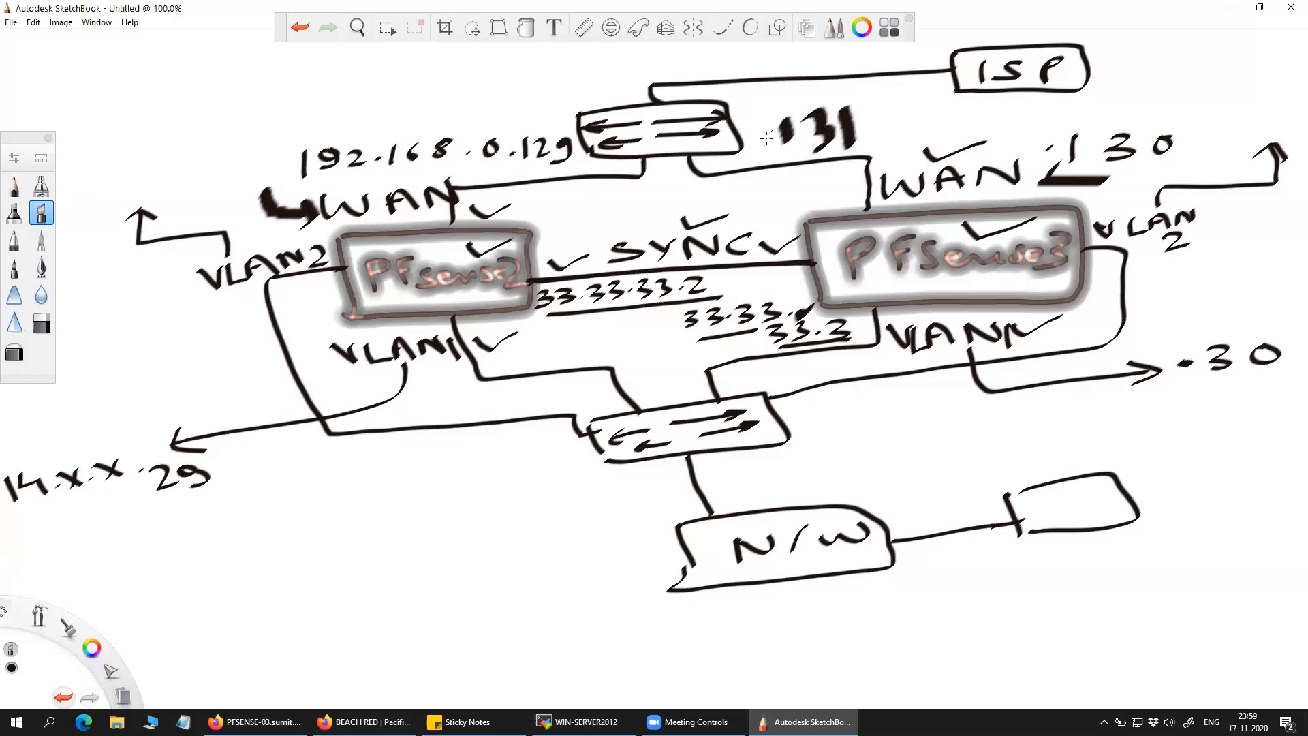
{"action": "left_click_drag", "start_coordinate": [768, 138], "coordinate": [764, 144]}
Confirm the virtual IP's interface stays WAN and select its address 192.168.0.131.
{"action": "left_click", "coordinate": [256, 722]}
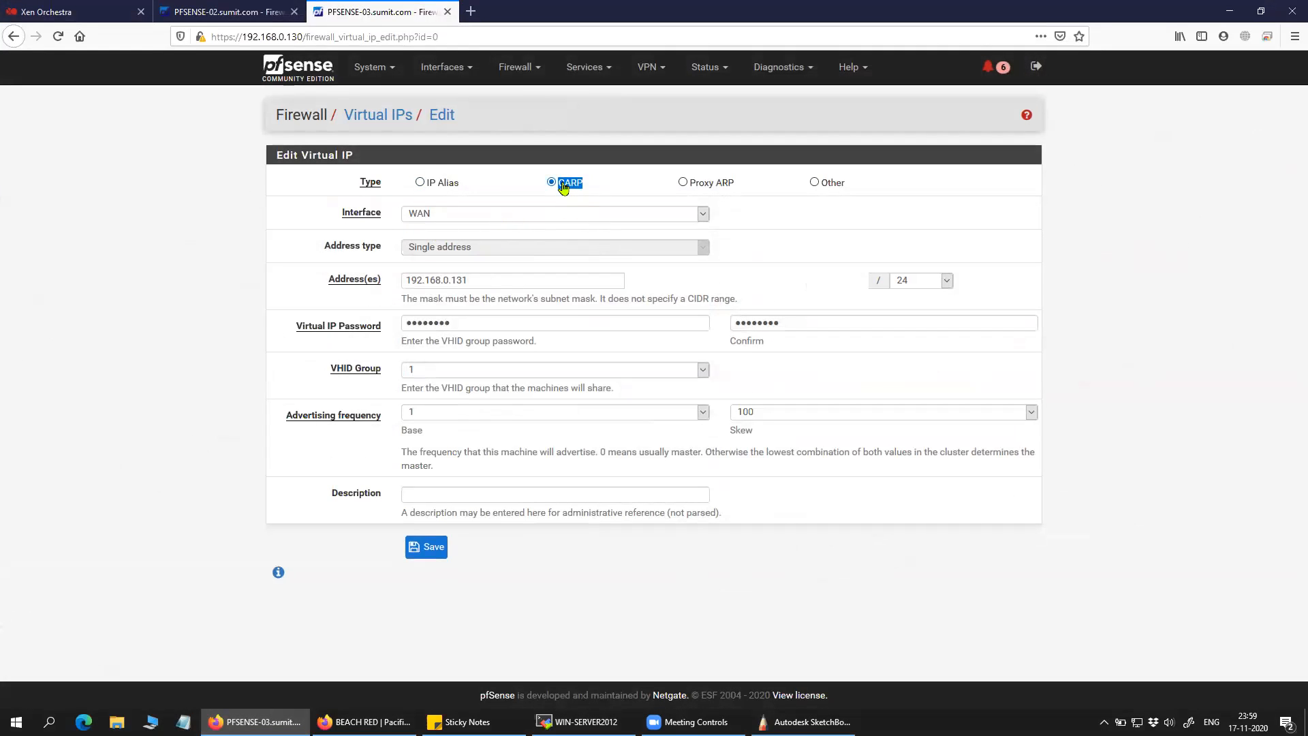
{"action": "left_click", "coordinate": [439, 216]}
{"action": "left_click", "coordinate": [434, 233]}
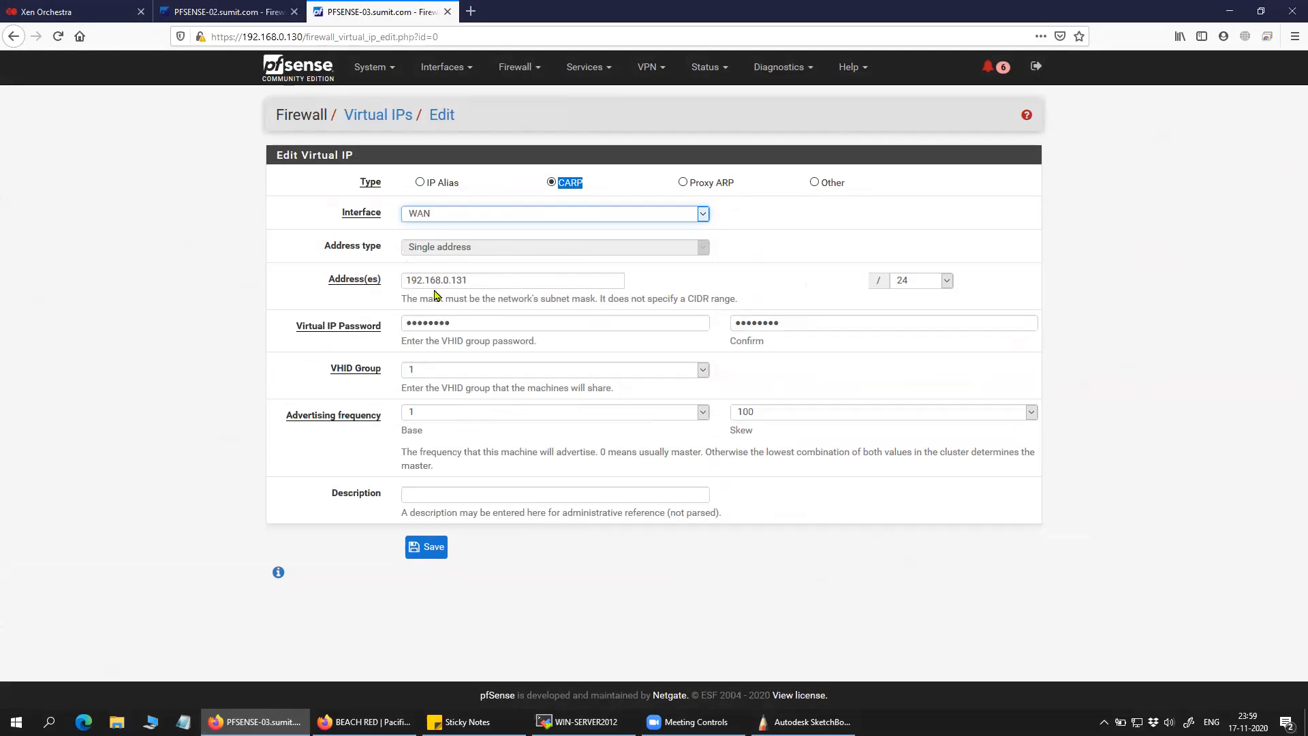
{"action": "left_click", "coordinate": [496, 286]}
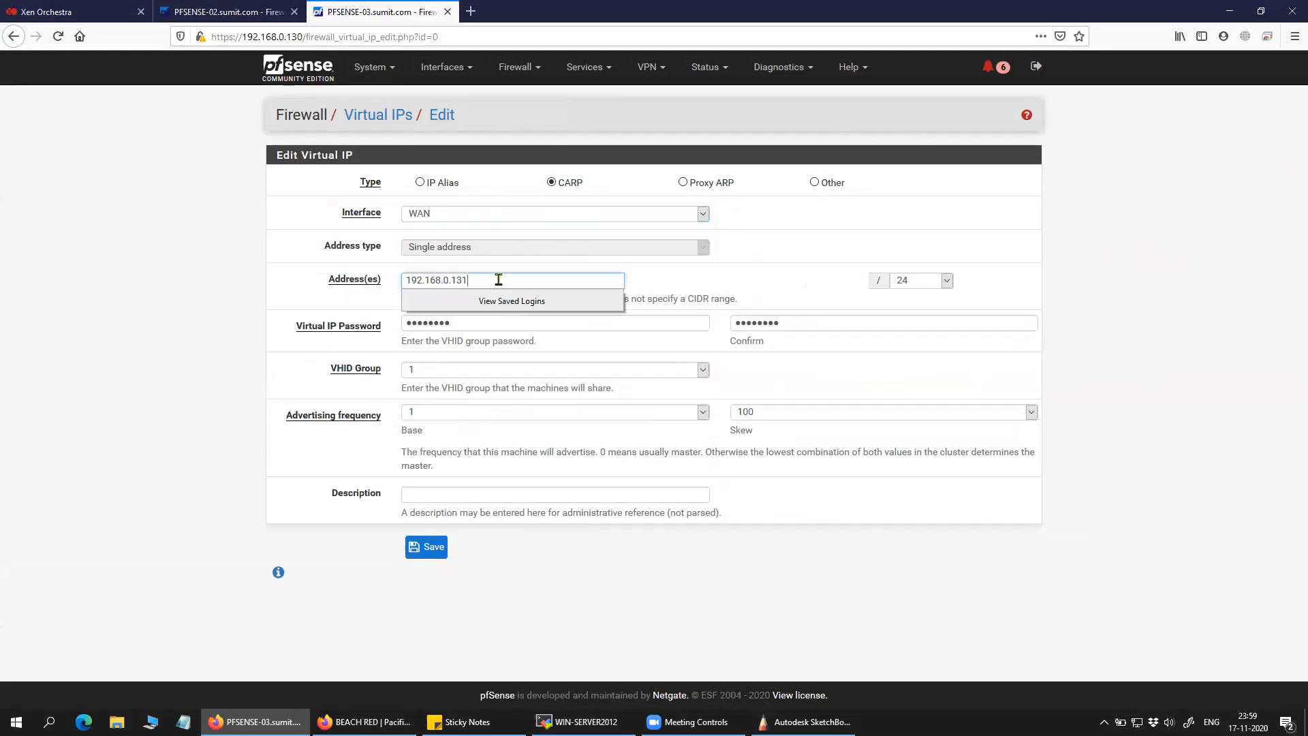
{"action": "left_click_drag", "start_coordinate": [486, 282], "coordinate": [405, 282]}
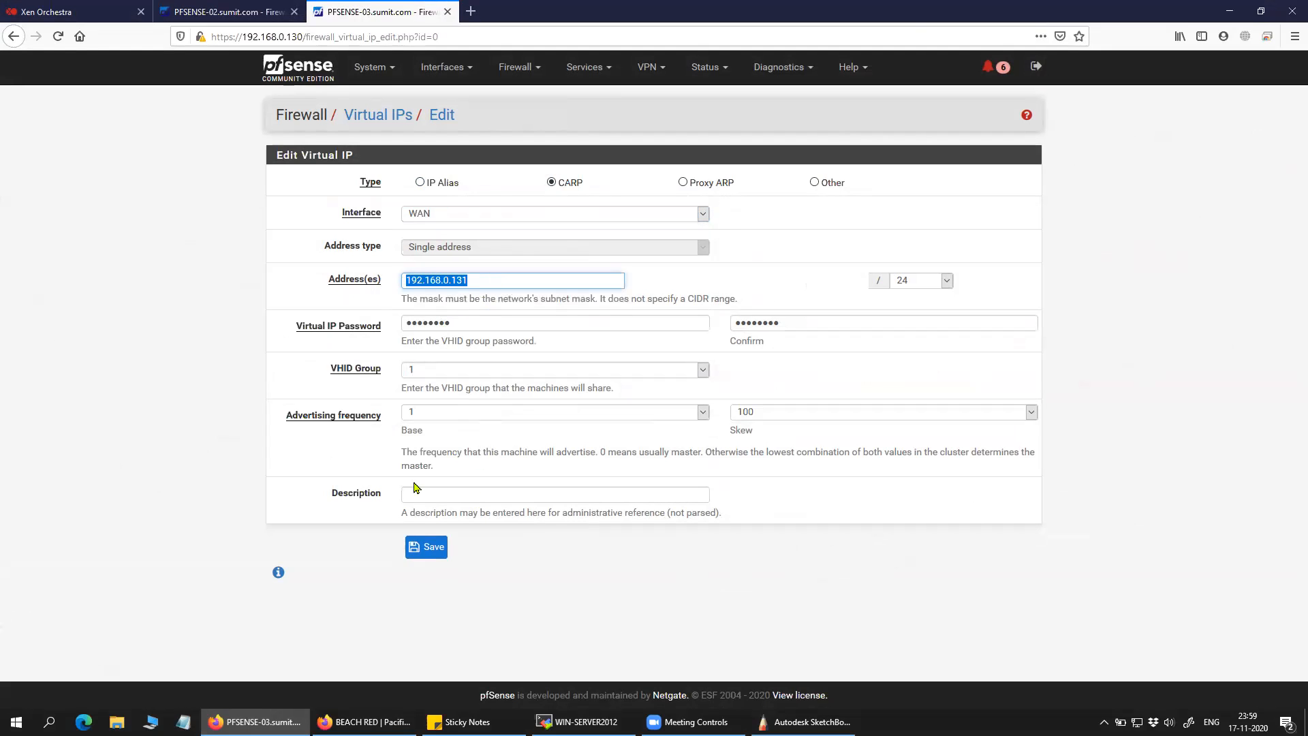
Underline .131 on the network diagram, then return to the virtual IP settings.
{"action": "left_click", "coordinate": [804, 721]}
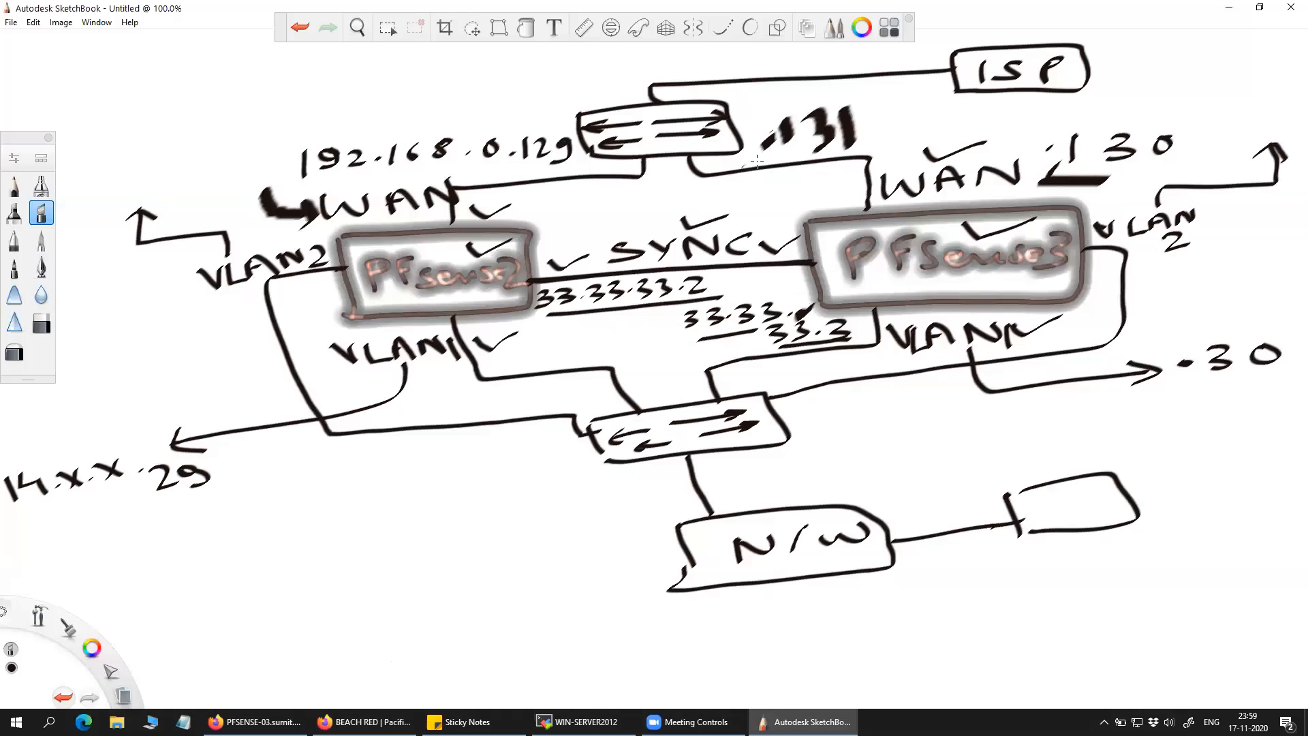
{"action": "left_click_drag", "start_coordinate": [805, 155], "coordinate": [834, 148]}
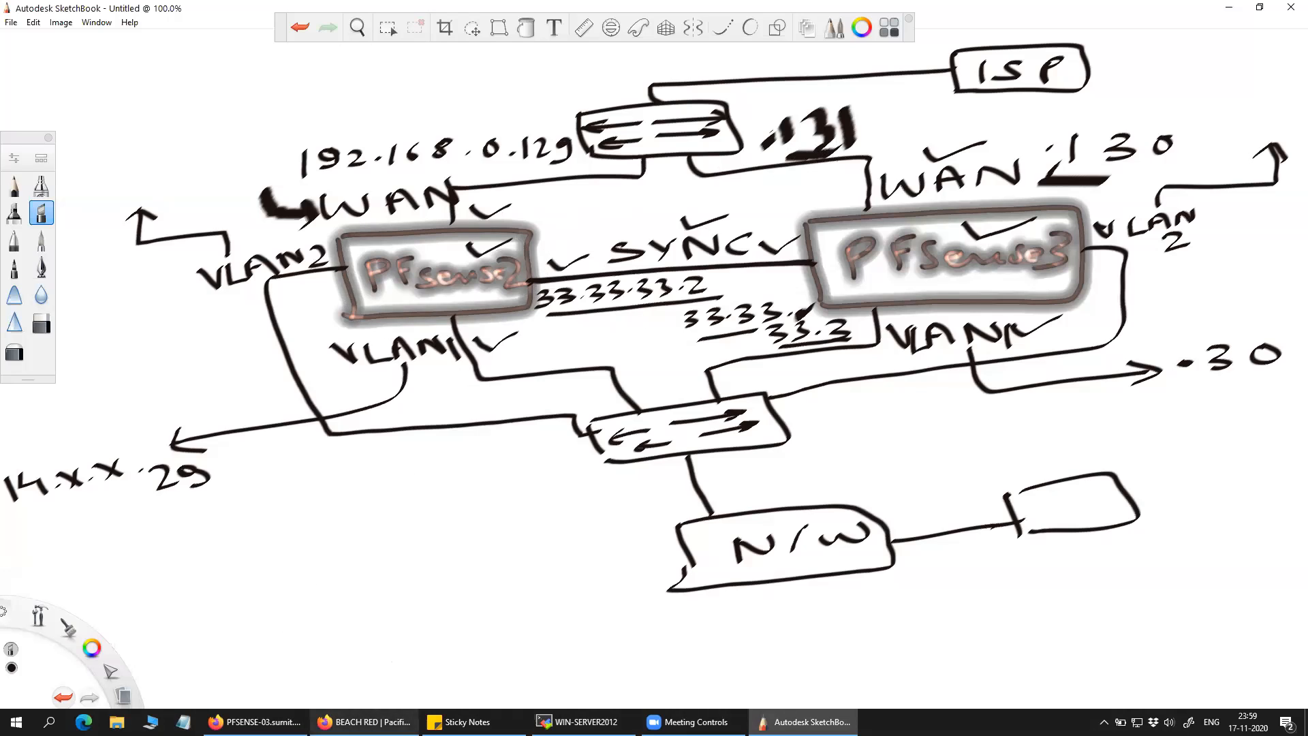
{"action": "left_click", "coordinate": [255, 722]}
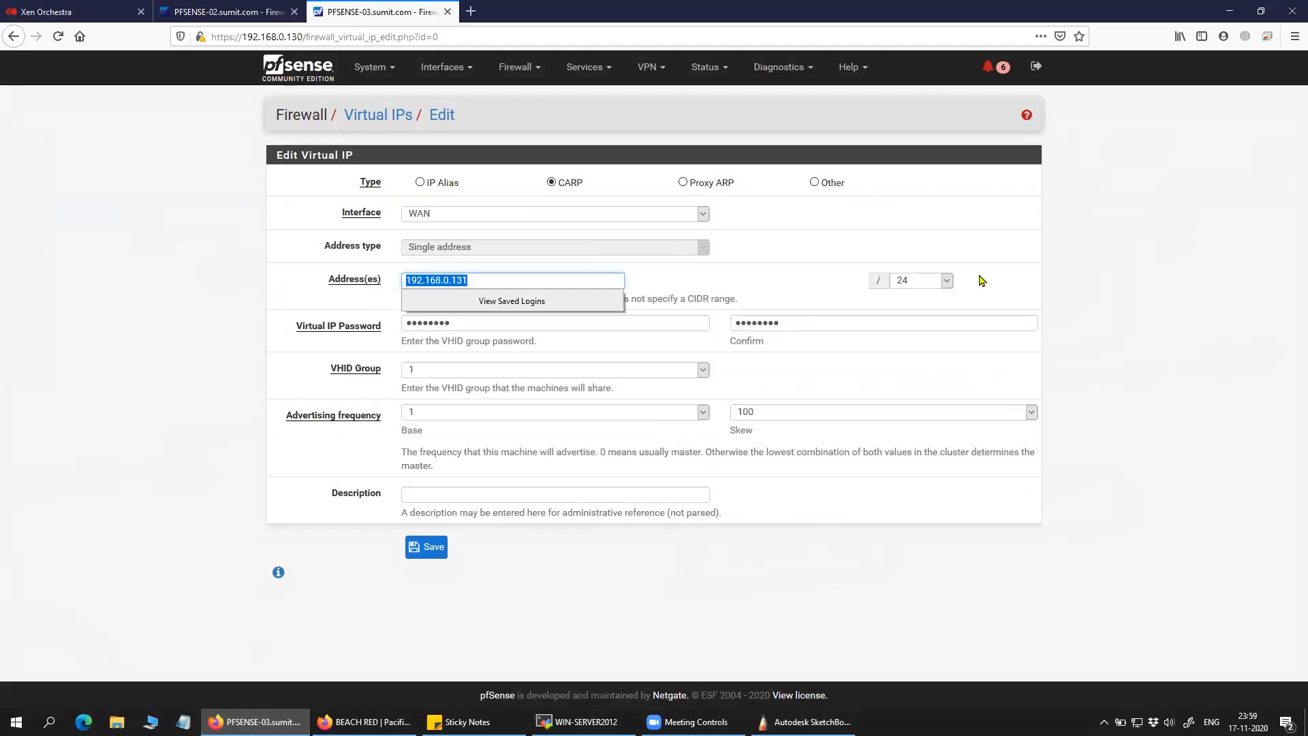
{"action": "left_click", "coordinate": [1132, 261]}
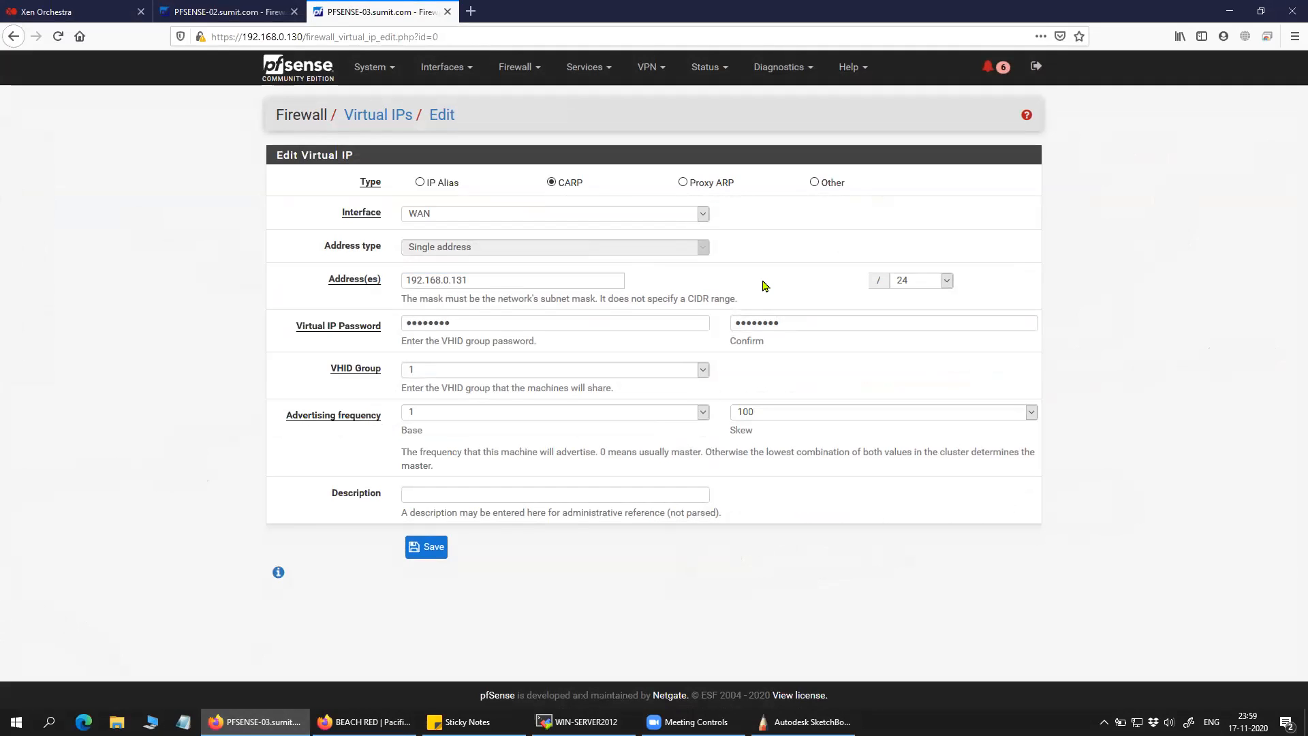
Review the address and virtual IP password fields, then show PFSENSE-02's SYNC rules.
{"action": "left_click", "coordinate": [484, 279]}
{"action": "double_click", "coordinate": [431, 282]}
{"action": "left_click", "coordinate": [790, 287]}
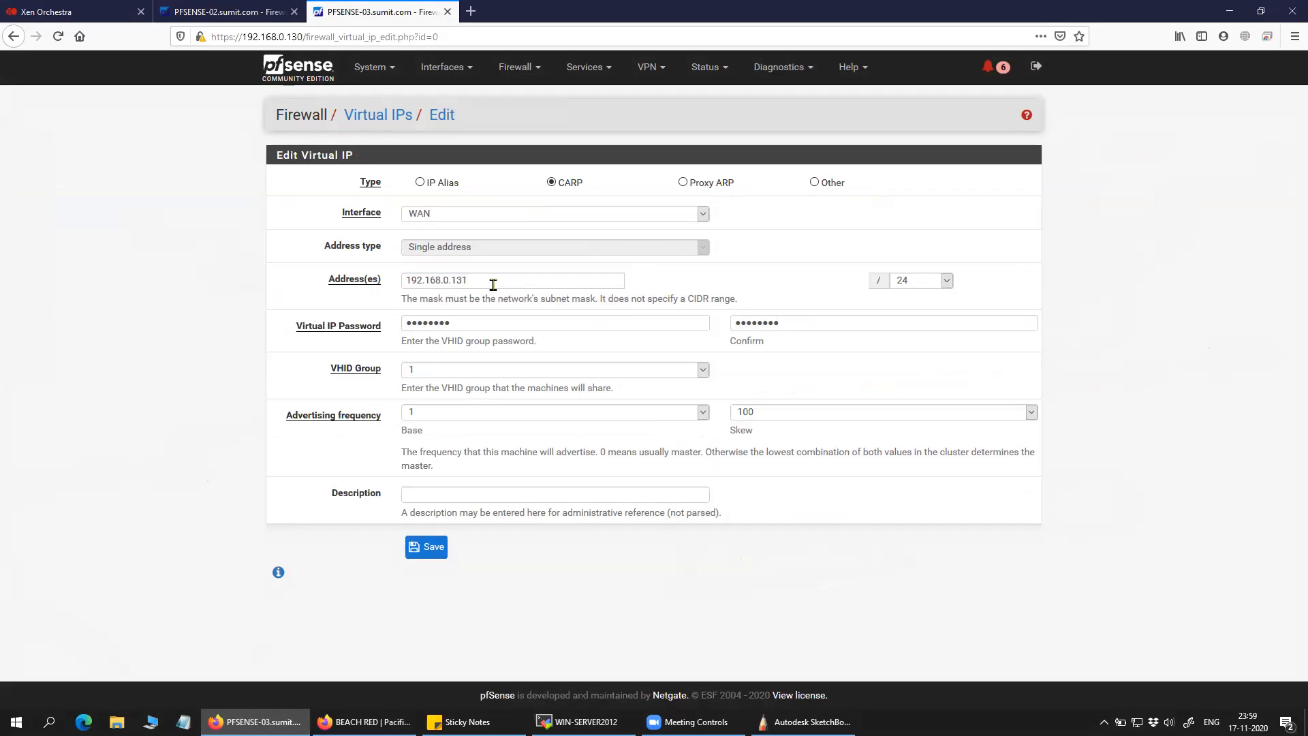
{"action": "double_click", "coordinate": [470, 328]}
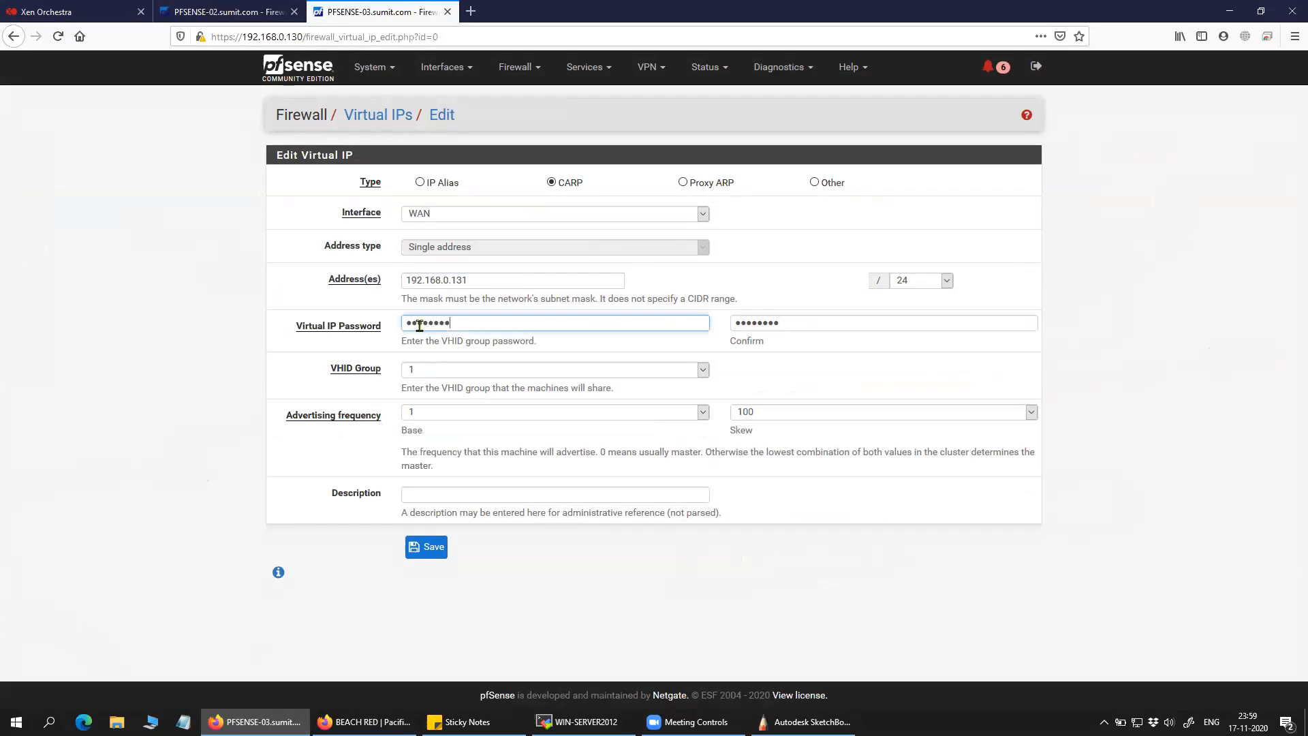
{"action": "left_click", "coordinate": [398, 336]}
{"action": "double_click", "coordinate": [458, 322]}
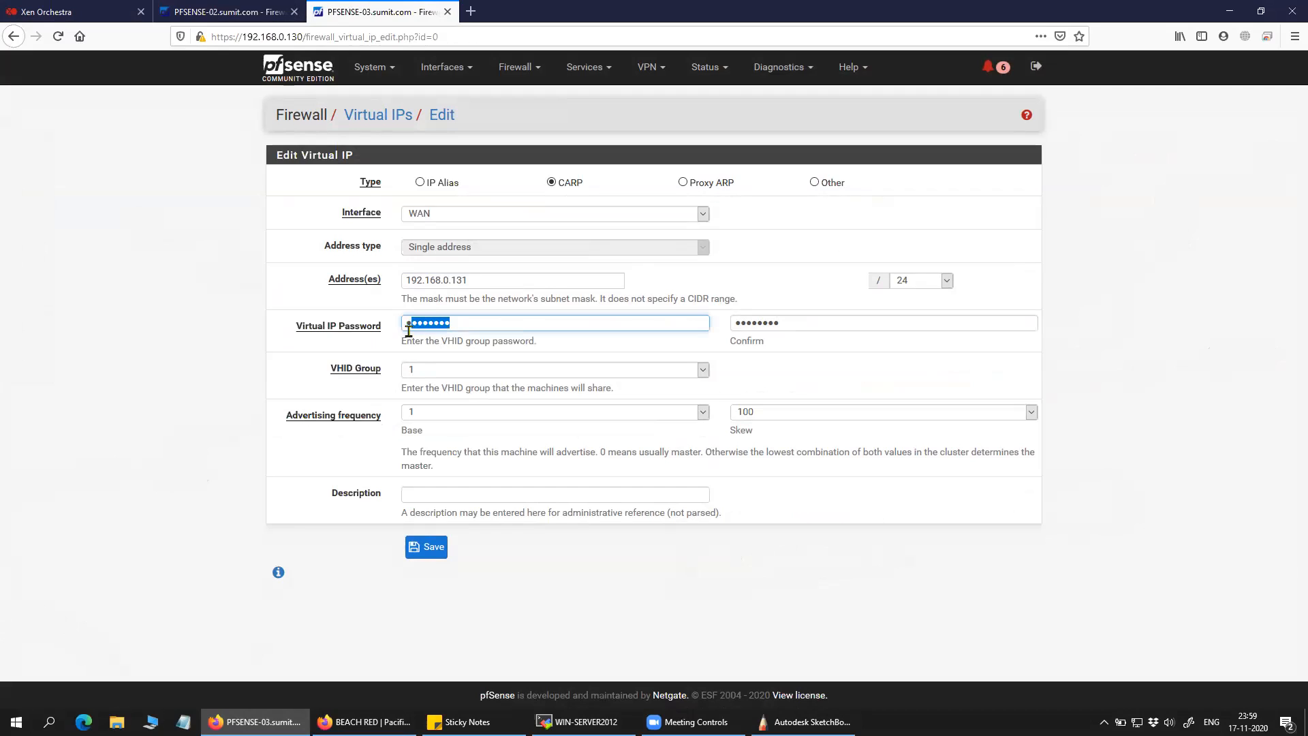
{"action": "double_click", "coordinate": [802, 321]}
{"action": "double_click", "coordinate": [480, 323]}
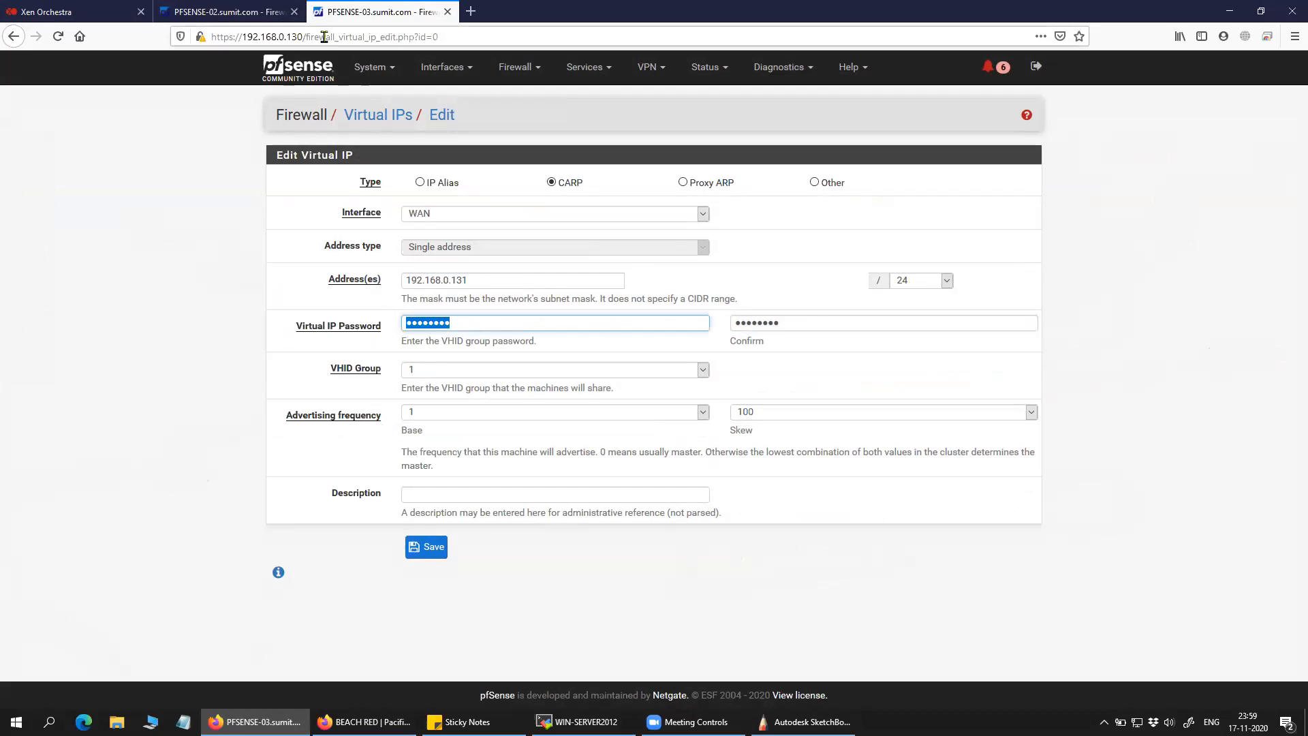
{"action": "left_click", "coordinate": [228, 12]}
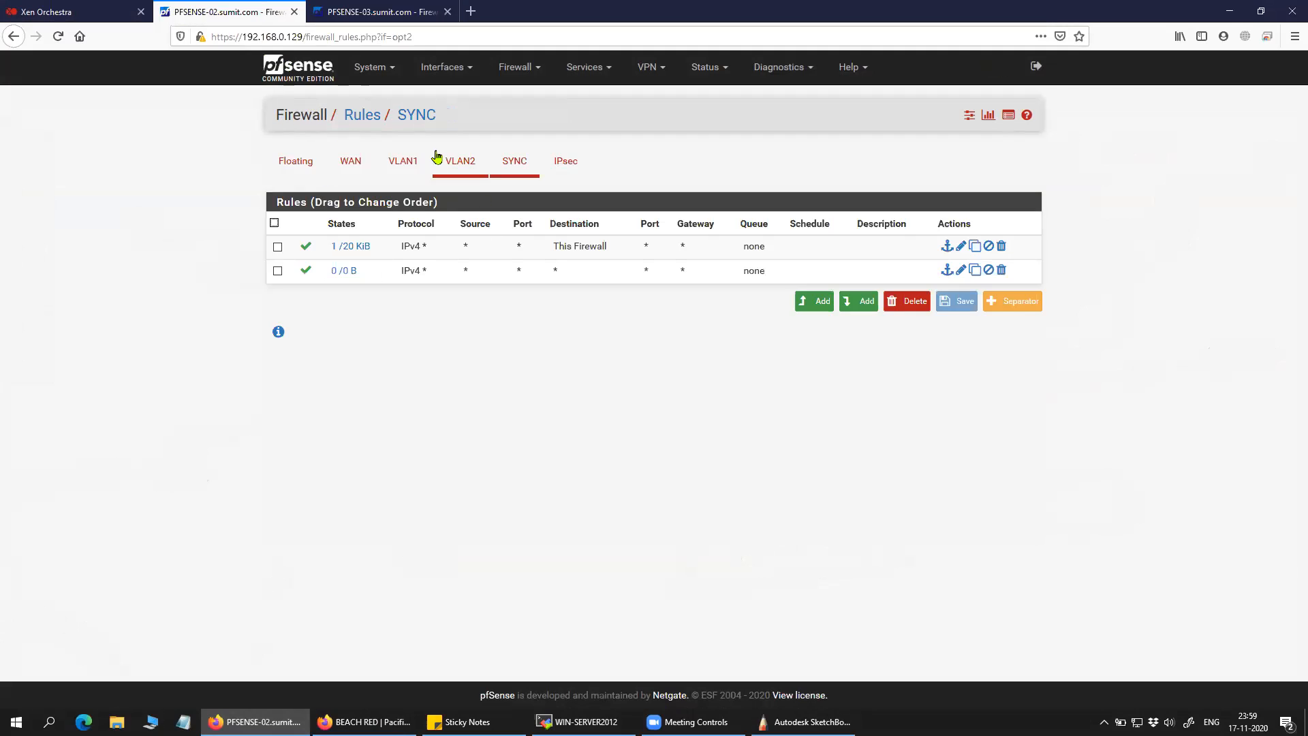
Open PFSENSE-02's High Availability Sync page and scroll through it.
{"action": "left_click", "coordinate": [526, 65]}
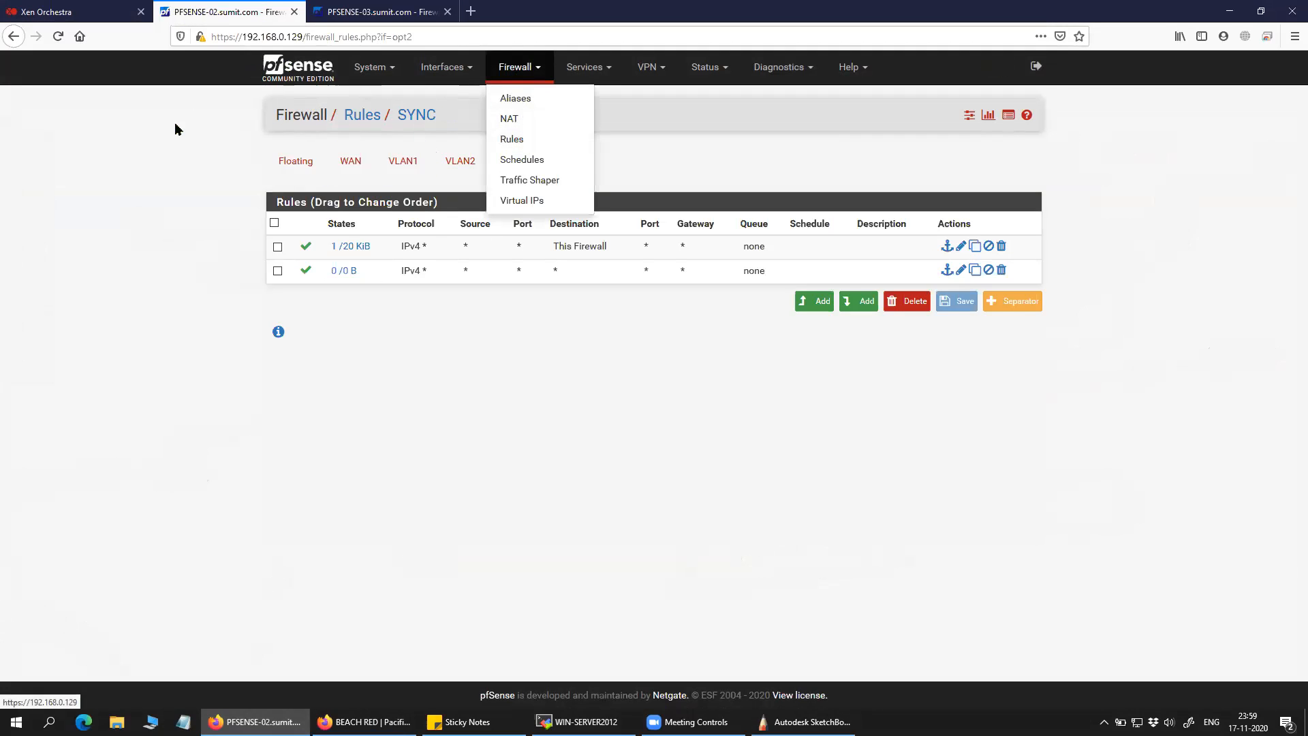
{"action": "left_click", "coordinate": [338, 107]}
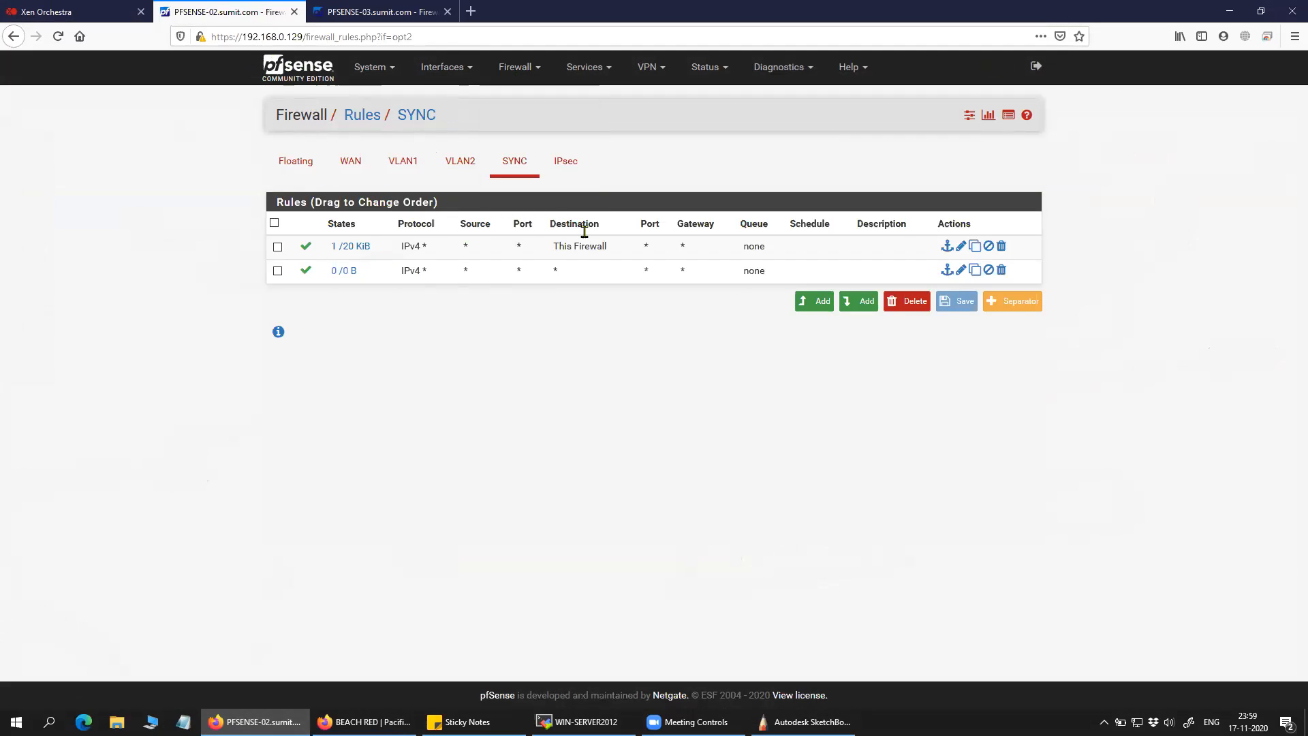
{"action": "left_click", "coordinate": [371, 66]}
{"action": "left_click", "coordinate": [408, 160]}
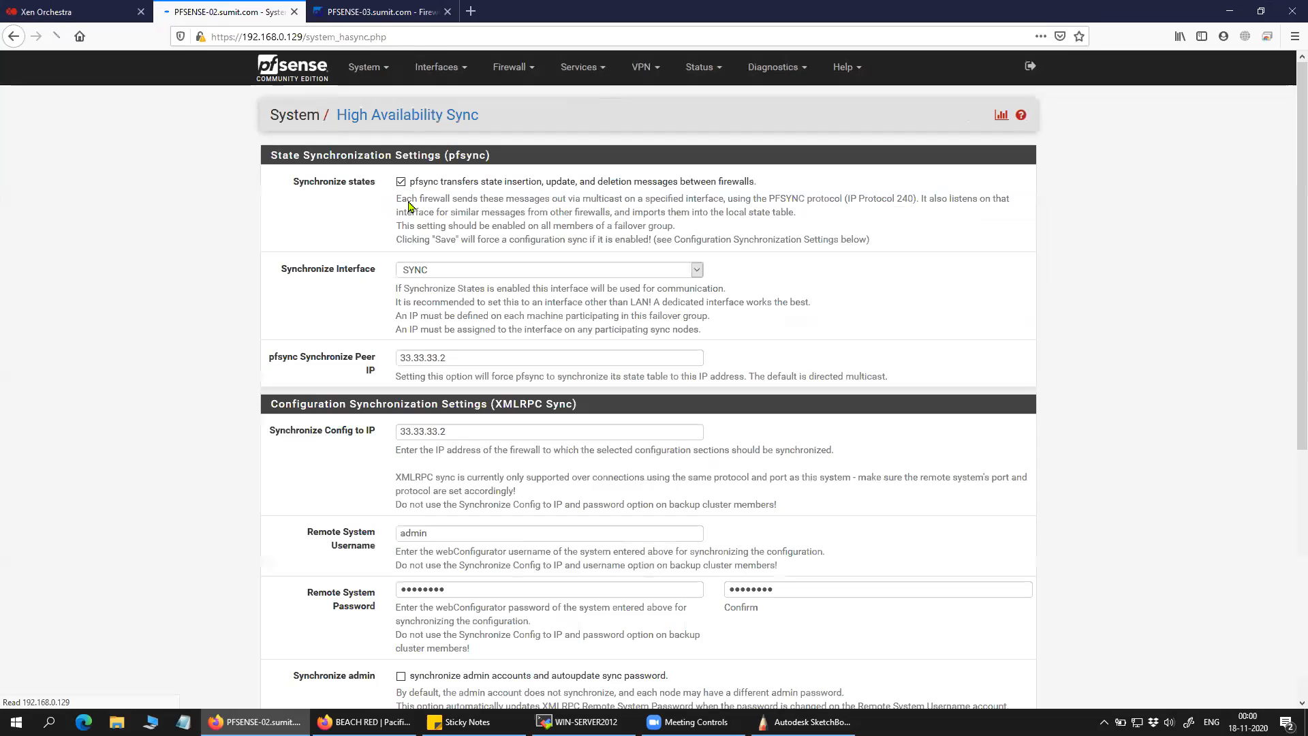
{"action": "scroll", "coordinate": [521, 477], "scroll_direction": "down", "scroll_amount": 3}
{"action": "scroll", "coordinate": [519, 436], "scroll_direction": "up", "scroll_amount": 3}
Open PFSENSE-02's Firewall Aliases list, briefly checking PFSENSE-03's tab.
{"action": "left_click", "coordinate": [511, 67]}
{"action": "left_click", "coordinate": [510, 98]}
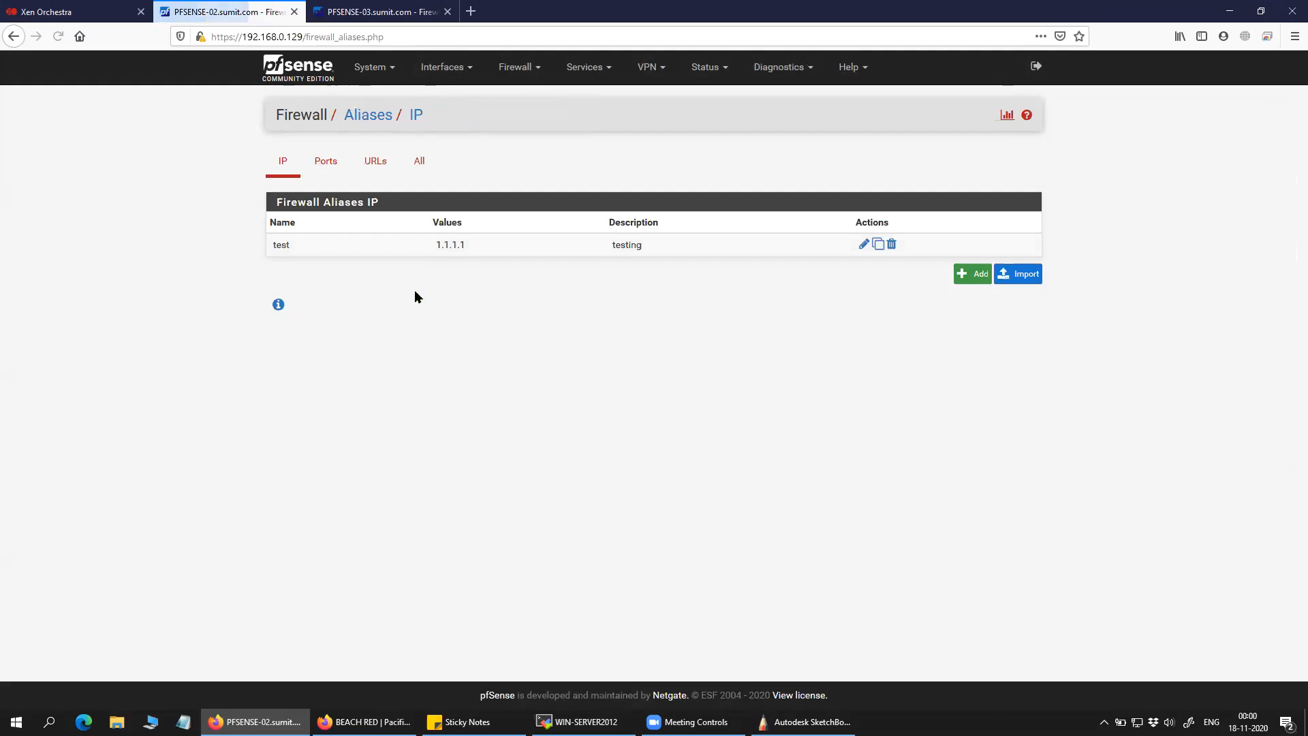
{"action": "left_click", "coordinate": [367, 9]}
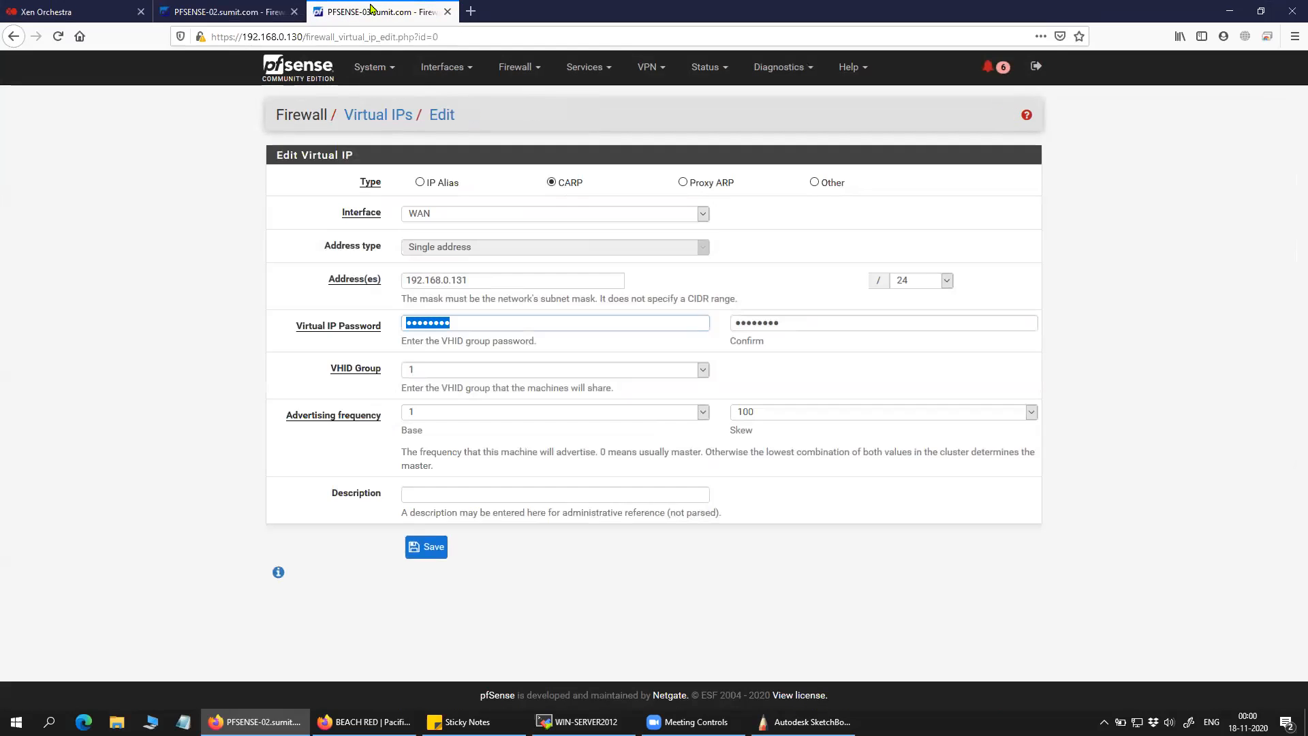
{"action": "left_click", "coordinate": [246, 8]}
Start a new Host(s) alias named test2 with description testing.
{"action": "left_click", "coordinate": [968, 273]}
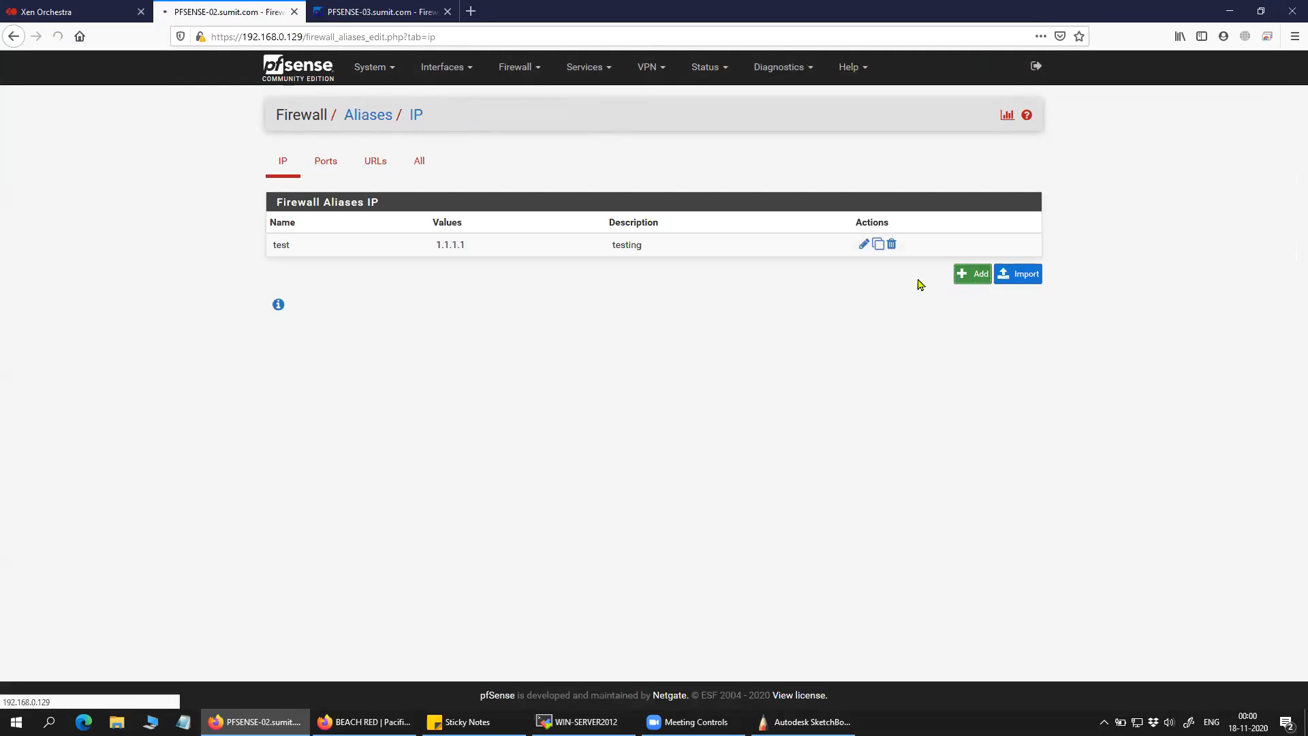
{"action": "type", "text": "test2"}
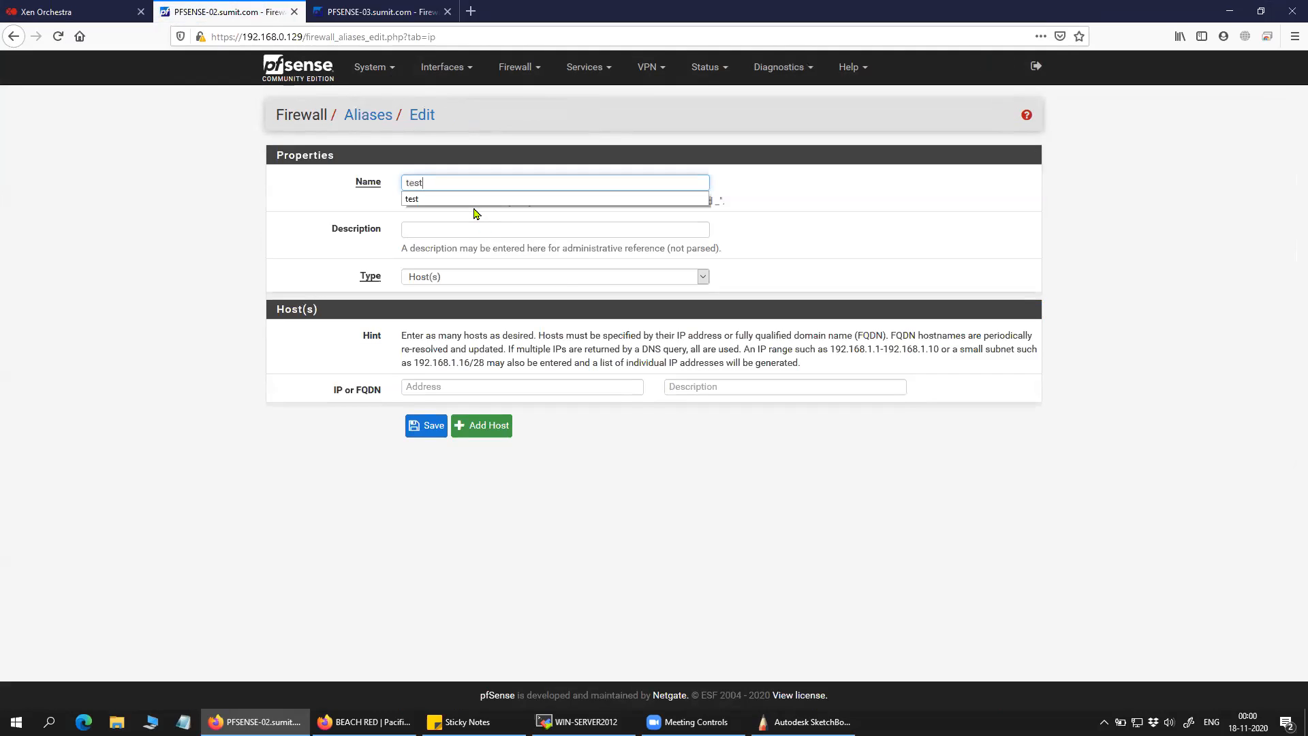
{"action": "left_click", "coordinate": [460, 227]}
{"action": "type", "text": "testing"}
{"action": "left_click", "coordinate": [257, 284]}
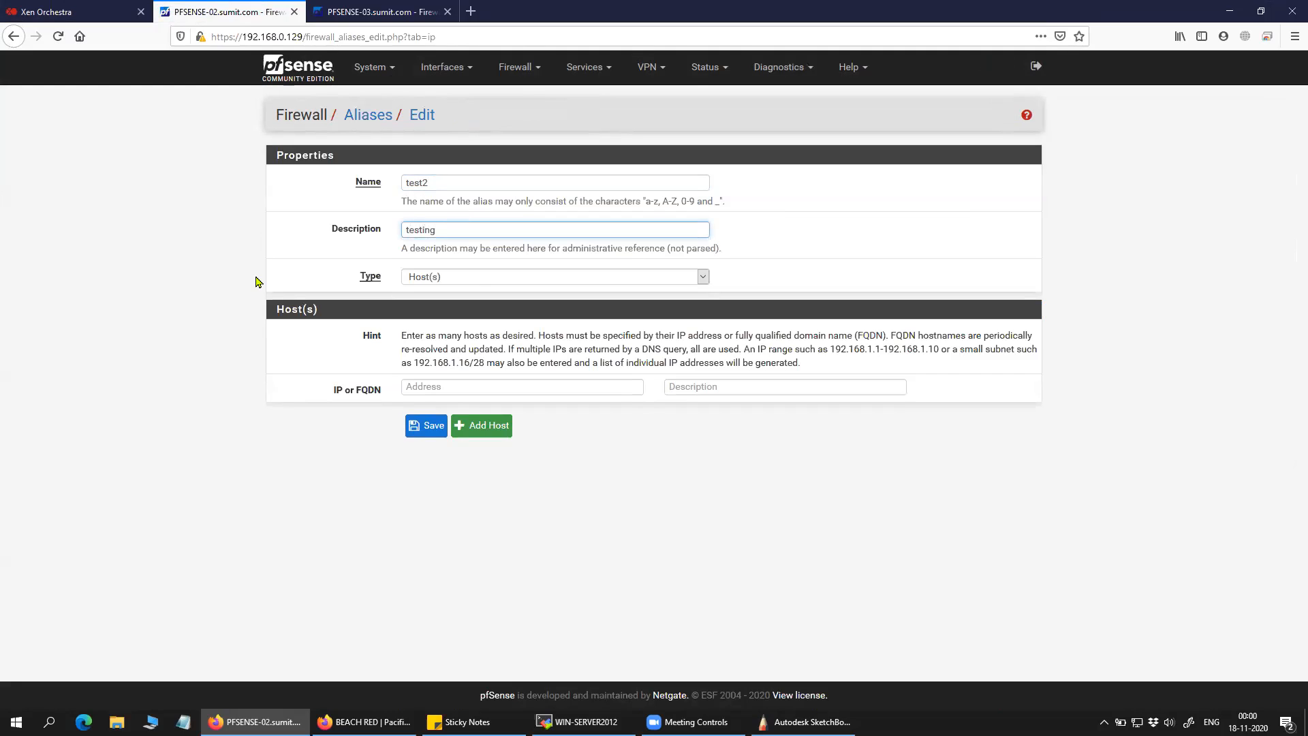
{"action": "left_click", "coordinate": [472, 284]}
{"action": "left_click", "coordinate": [461, 295]}
Add host 2.2.2.2 described testing, then save the alias and apply changes.
{"action": "left_click", "coordinate": [435, 383]}
{"action": "type", "text": "2.2.2"}
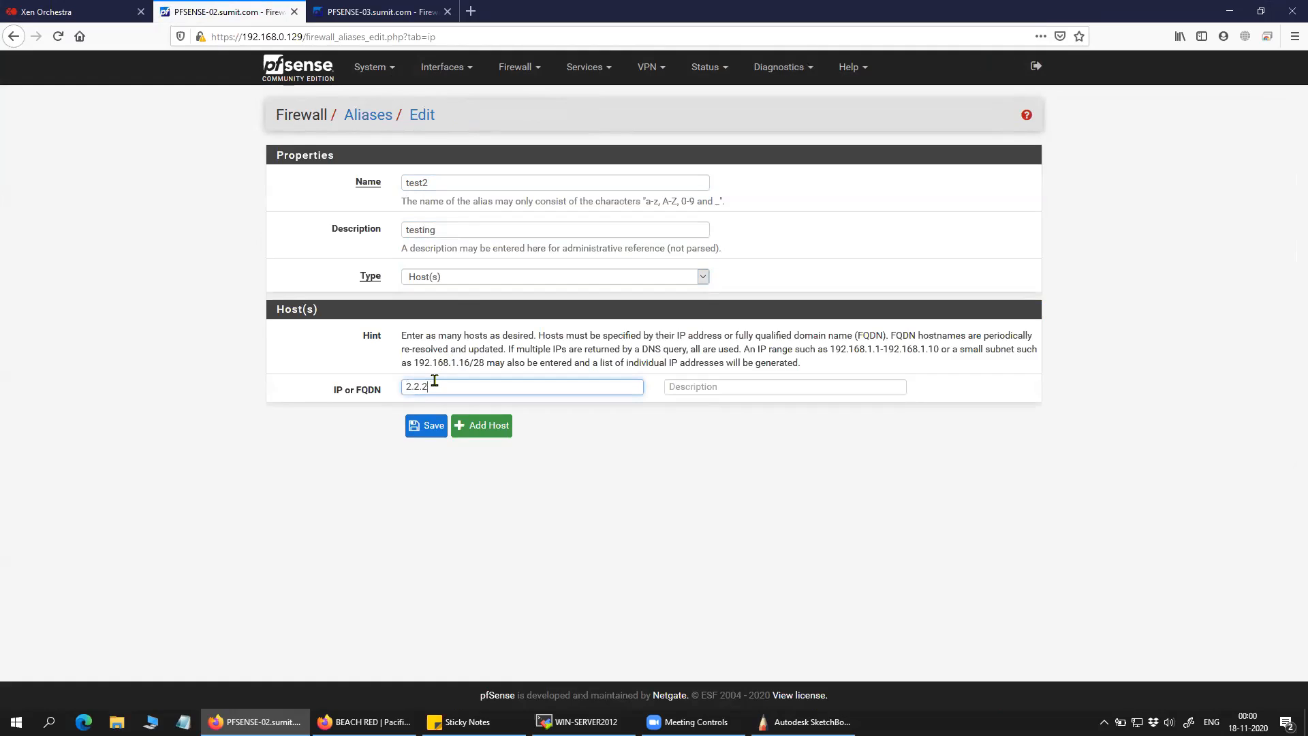
{"action": "type", "text": ".2"}
{"action": "left_click", "coordinate": [690, 392]}
{"action": "type", "text": "t"}
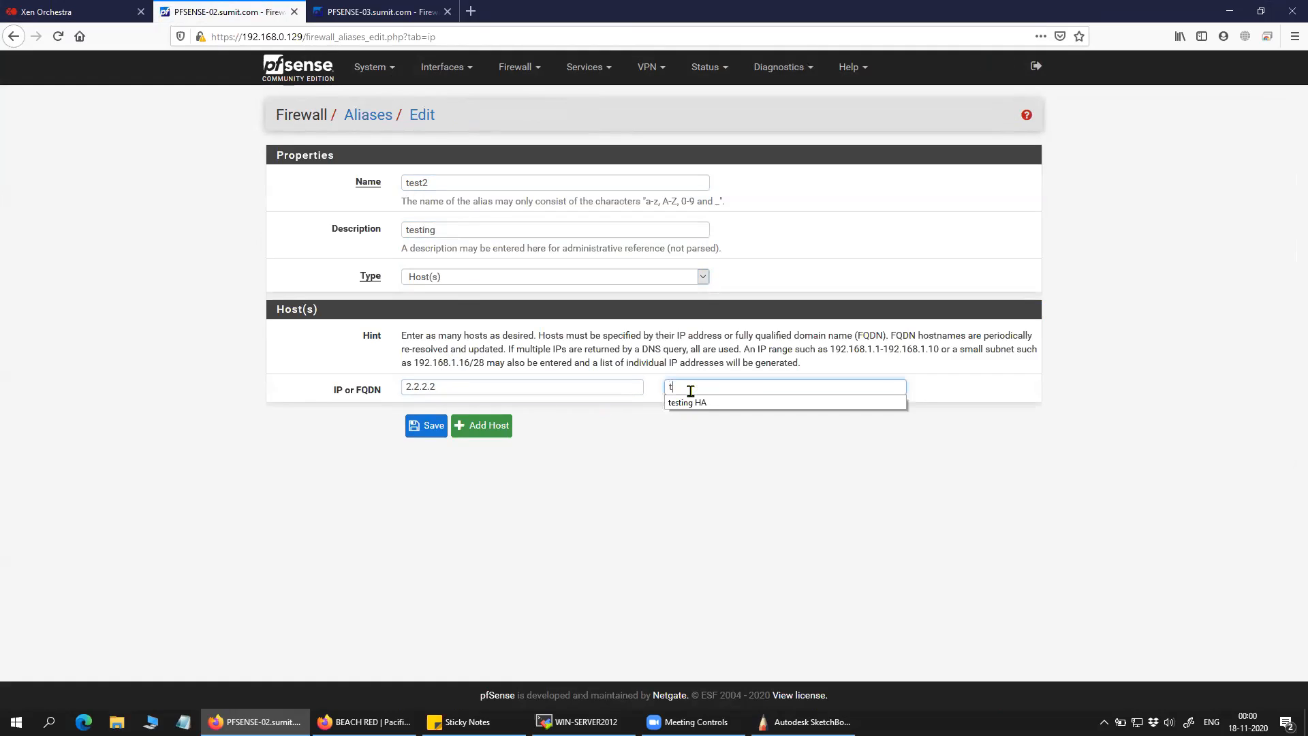
{"action": "type", "text": "esting"}
{"action": "left_click", "coordinate": [426, 426]}
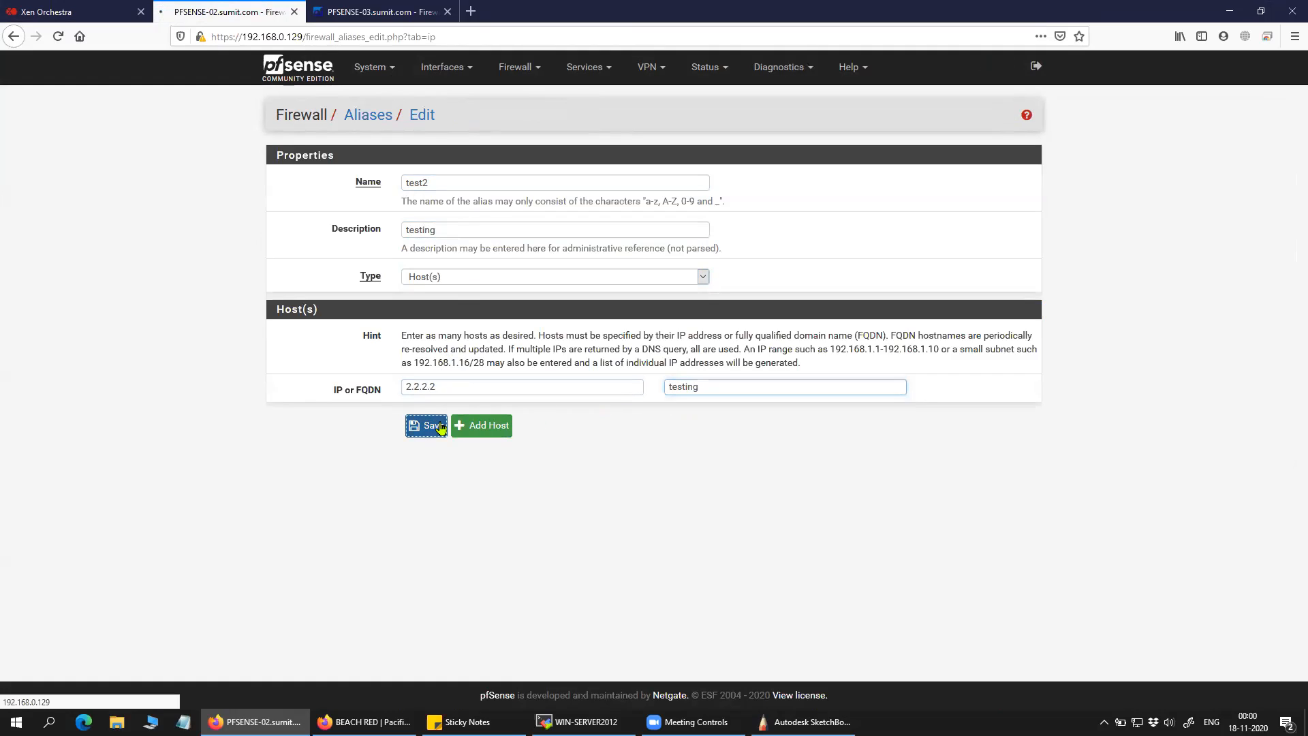
{"action": "left_click", "coordinate": [988, 180]}
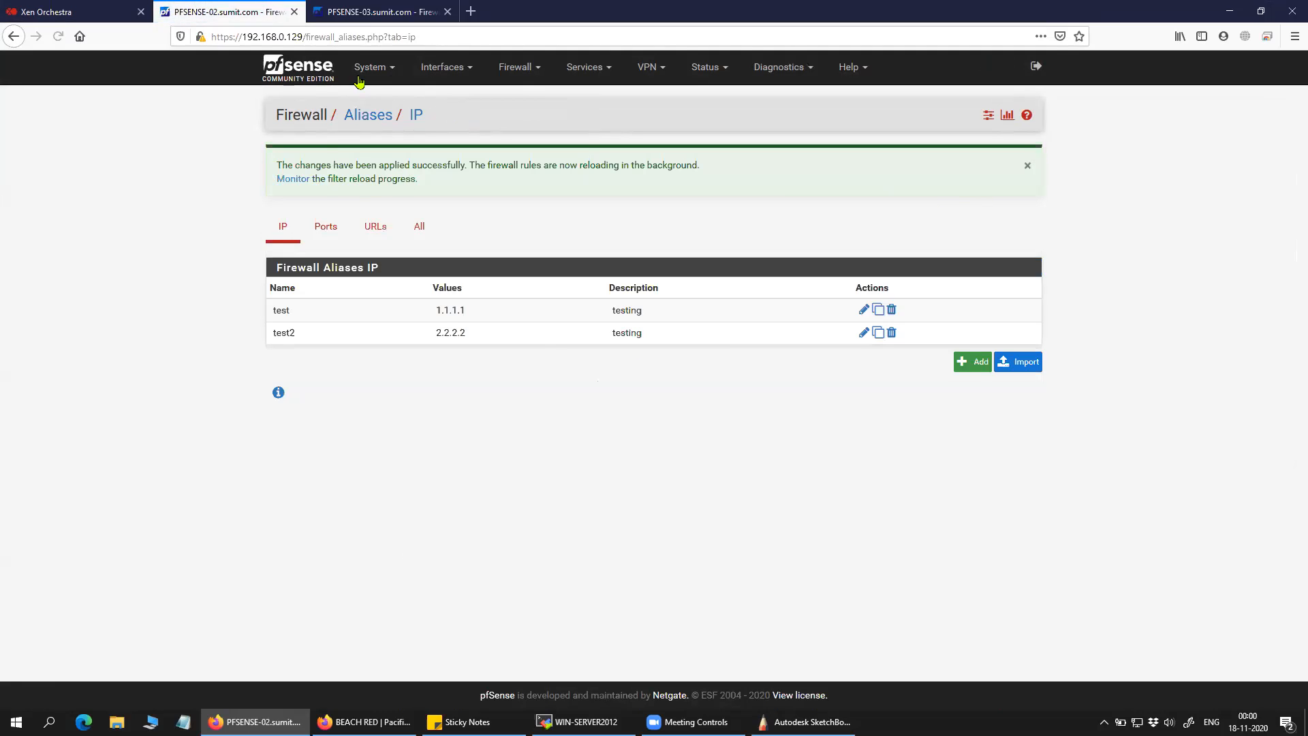
Check PFSENSE-03's aliases list, reloading it to look for test2.
{"action": "left_click", "coordinate": [383, 12]}
{"action": "left_click", "coordinate": [519, 69]}
{"action": "left_click", "coordinate": [521, 101]}
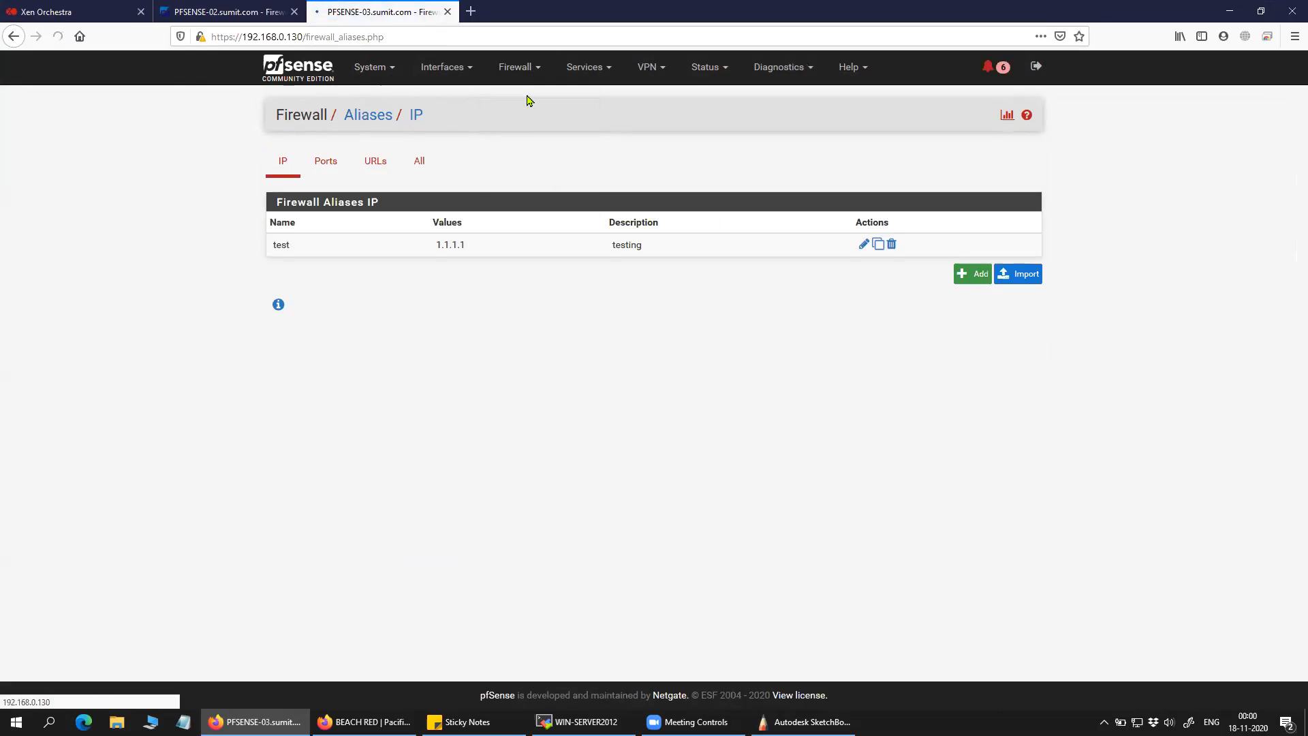
{"action": "left_click", "coordinate": [531, 80]}
{"action": "left_click", "coordinate": [525, 99]}
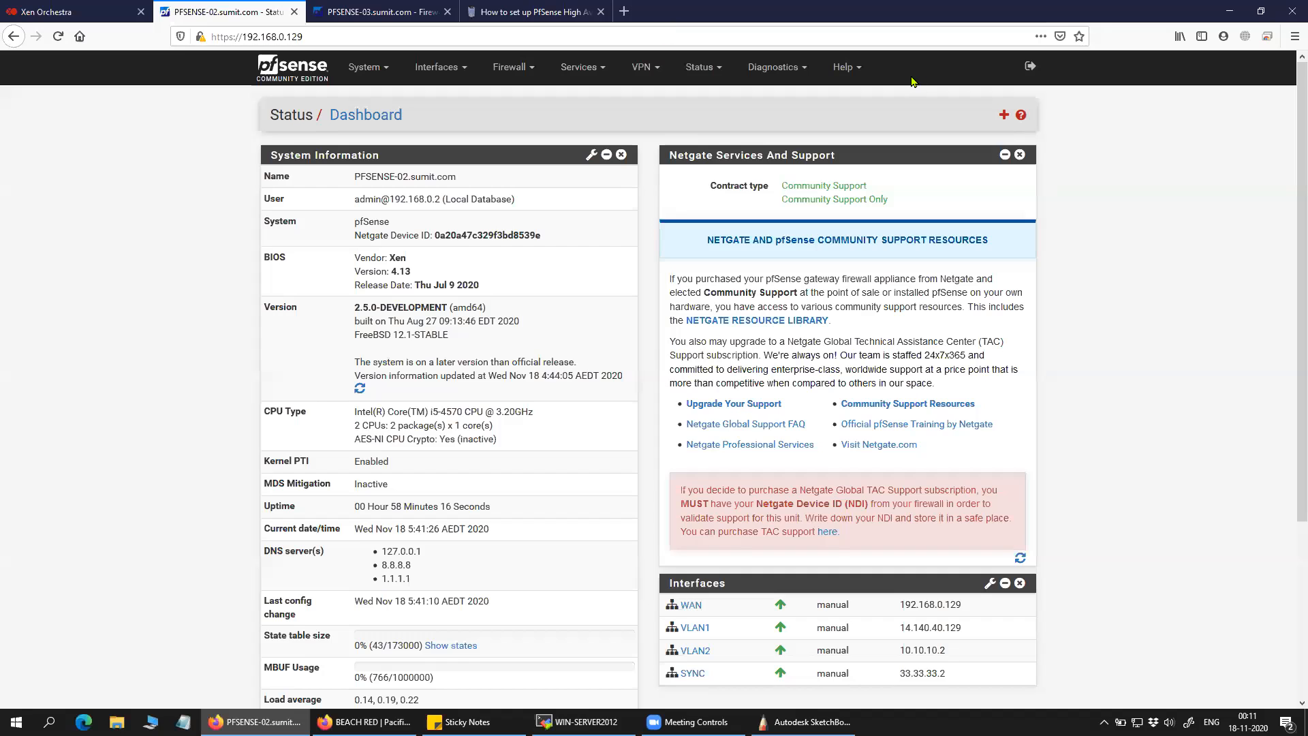
In High Avail. Sync, confirm Synchronize Interface SYNC and pfsync peer IP 33.33.33.3.
{"action": "left_click", "coordinate": [367, 68]}
{"action": "left_click", "coordinate": [385, 164]}
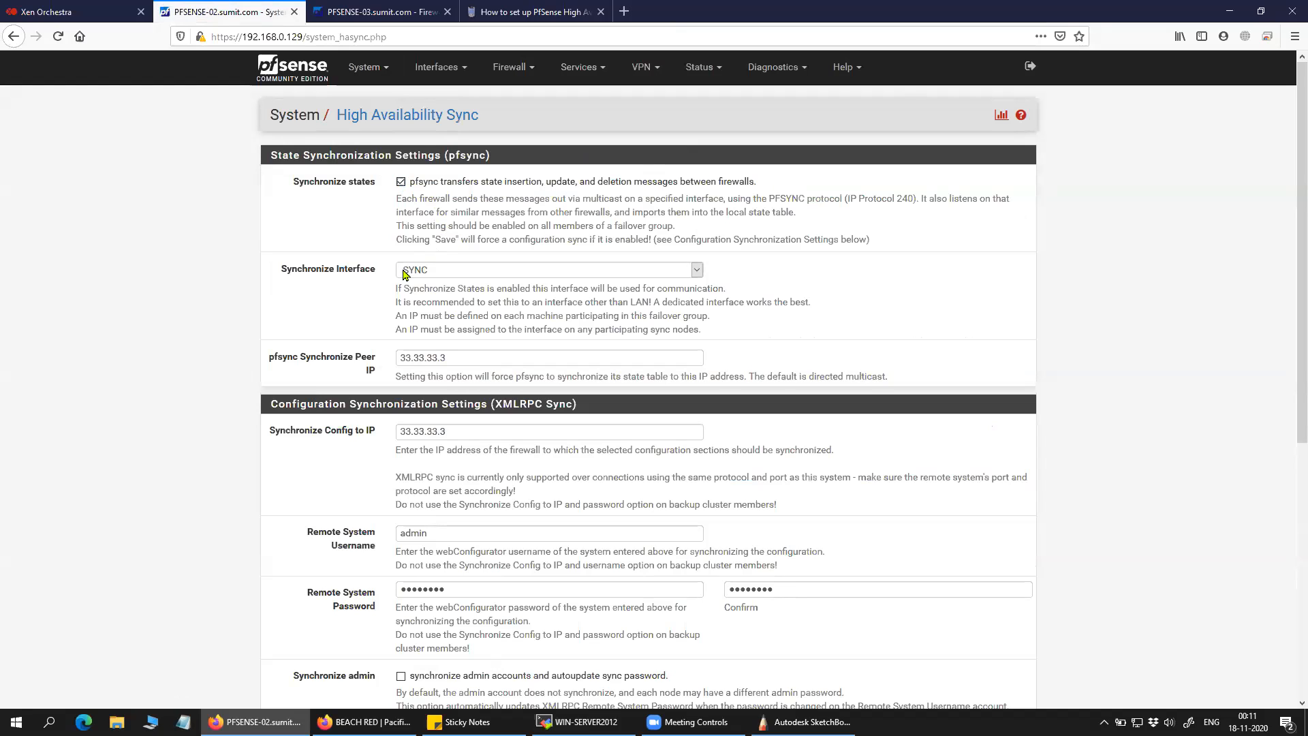
{"action": "left_click_drag", "start_coordinate": [275, 271], "coordinate": [407, 276]}
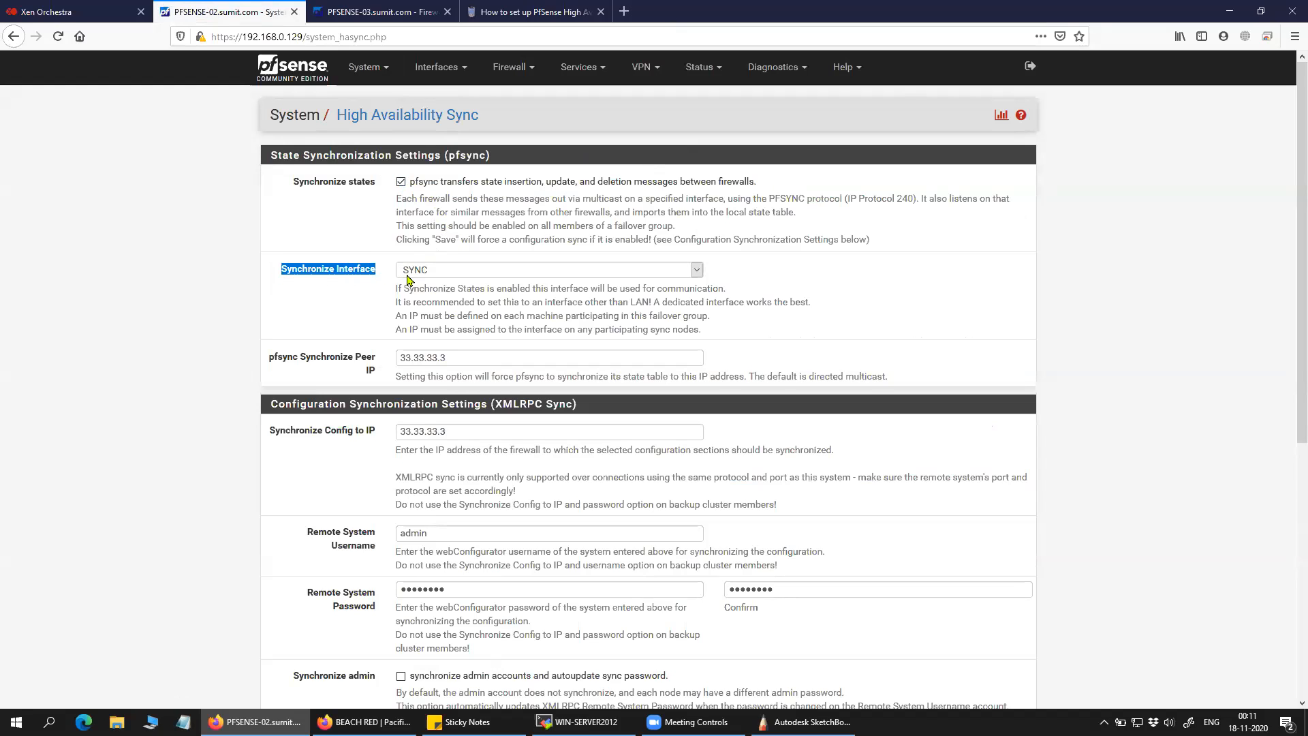
{"action": "left_click", "coordinate": [448, 276]}
{"action": "left_click", "coordinate": [444, 337]}
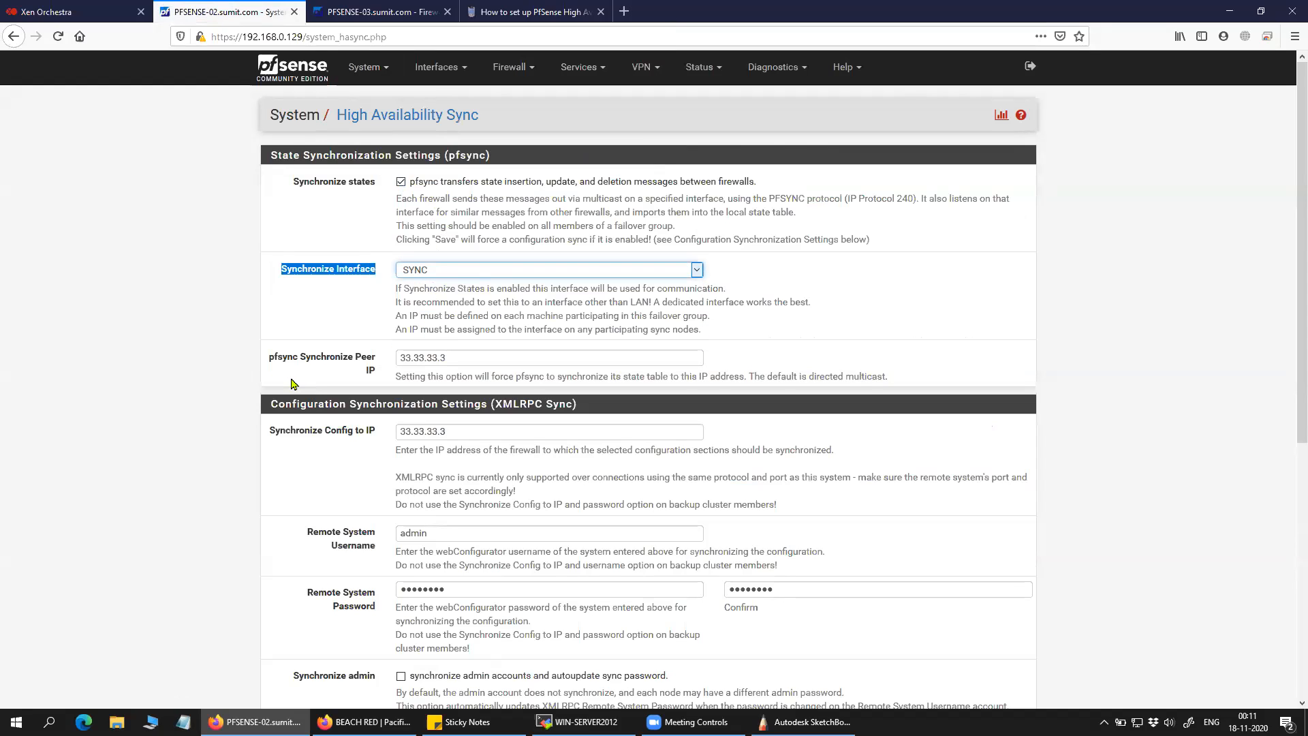
{"action": "left_click_drag", "start_coordinate": [271, 361], "coordinate": [378, 375]}
{"action": "left_click", "coordinate": [470, 357]}
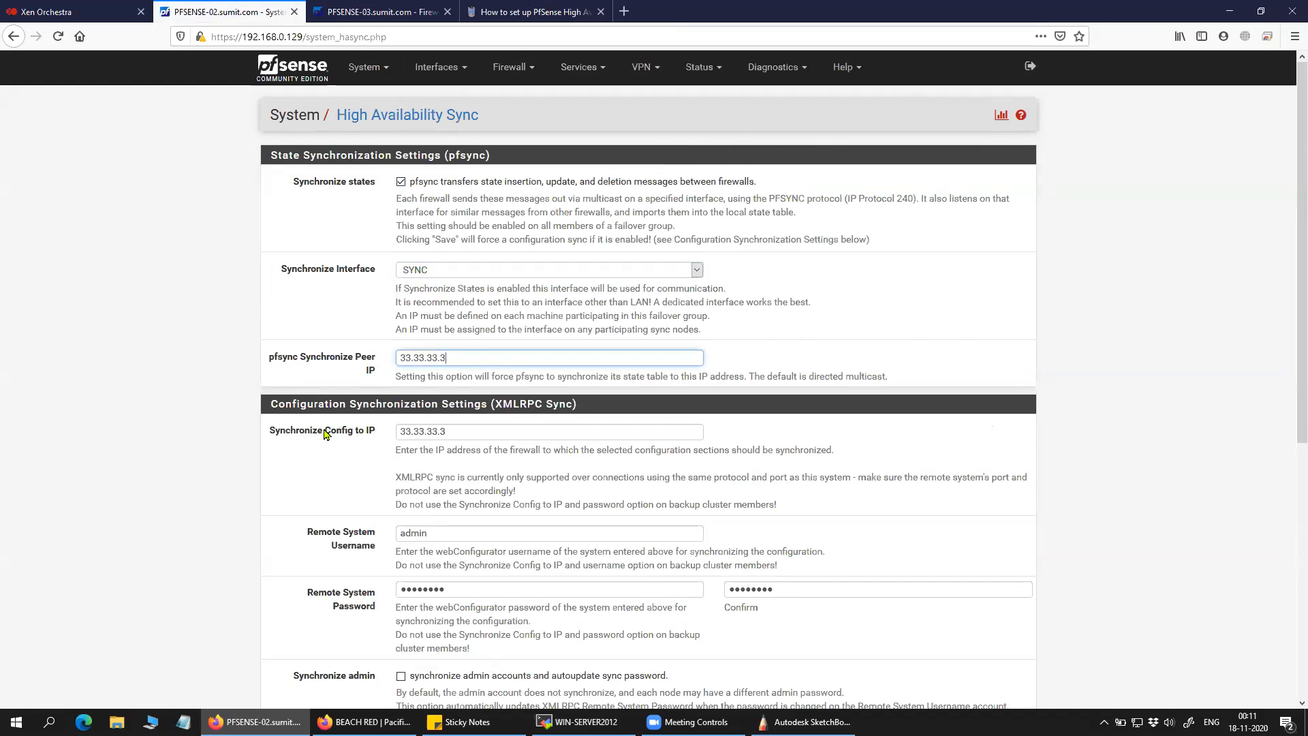
Review Synchronize Config to IP 33.33.33.3 and remote username admin.
{"action": "scroll", "coordinate": [324, 434], "scroll_direction": "down", "scroll_amount": 2}
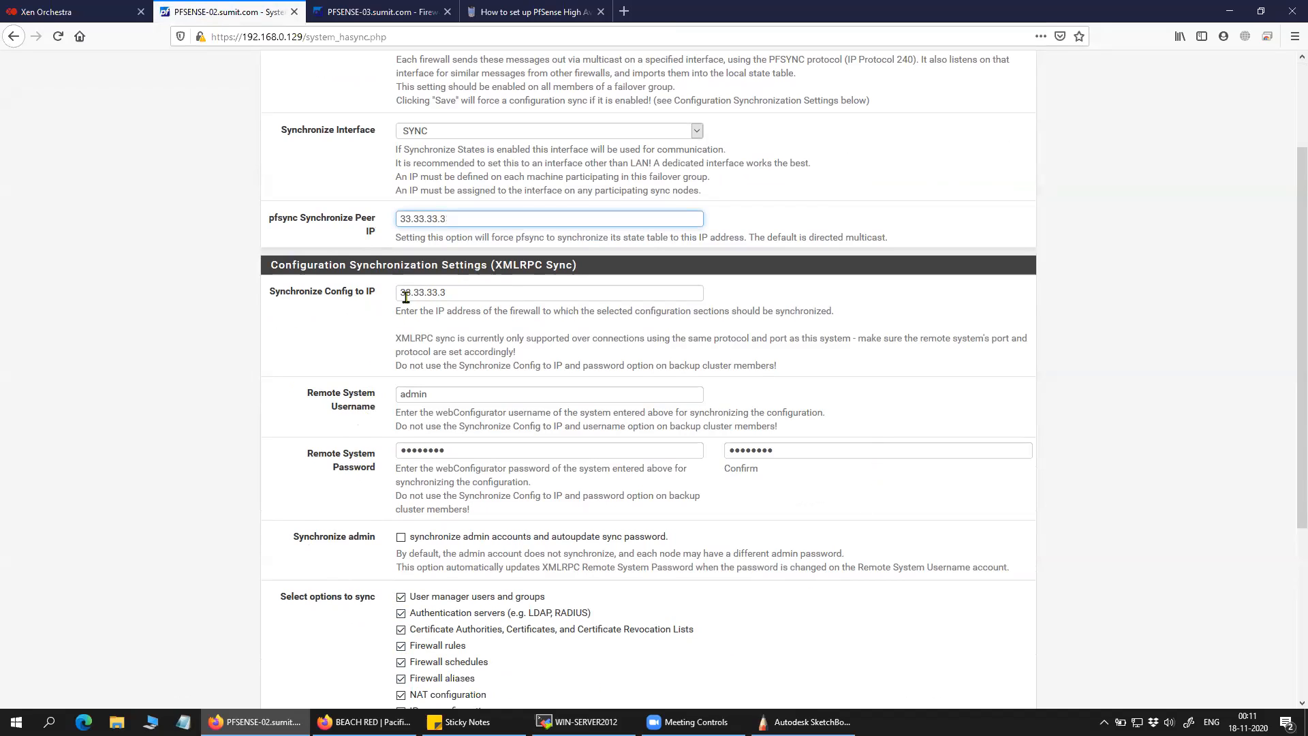
{"action": "scroll", "coordinate": [398, 622], "scroll_direction": "down", "scroll_amount": 2}
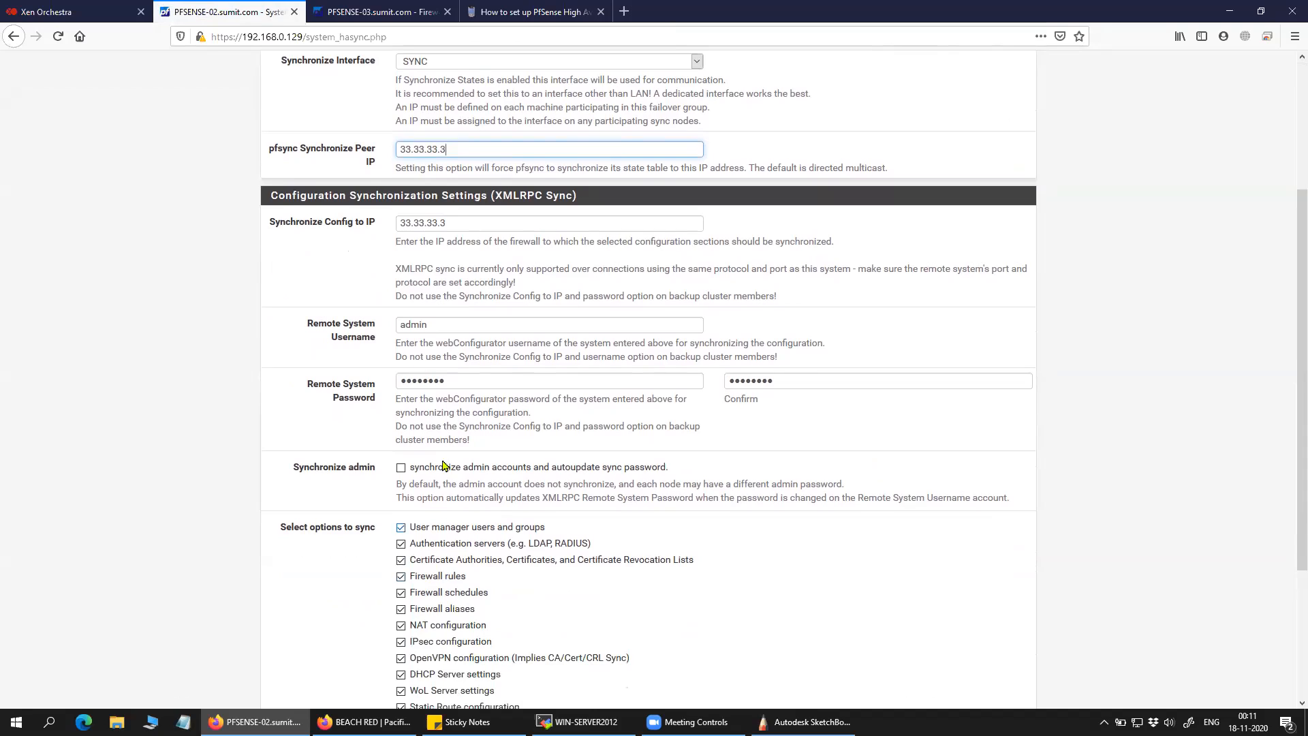
{"action": "left_click", "coordinate": [447, 221]}
{"action": "left_click", "coordinate": [323, 249]}
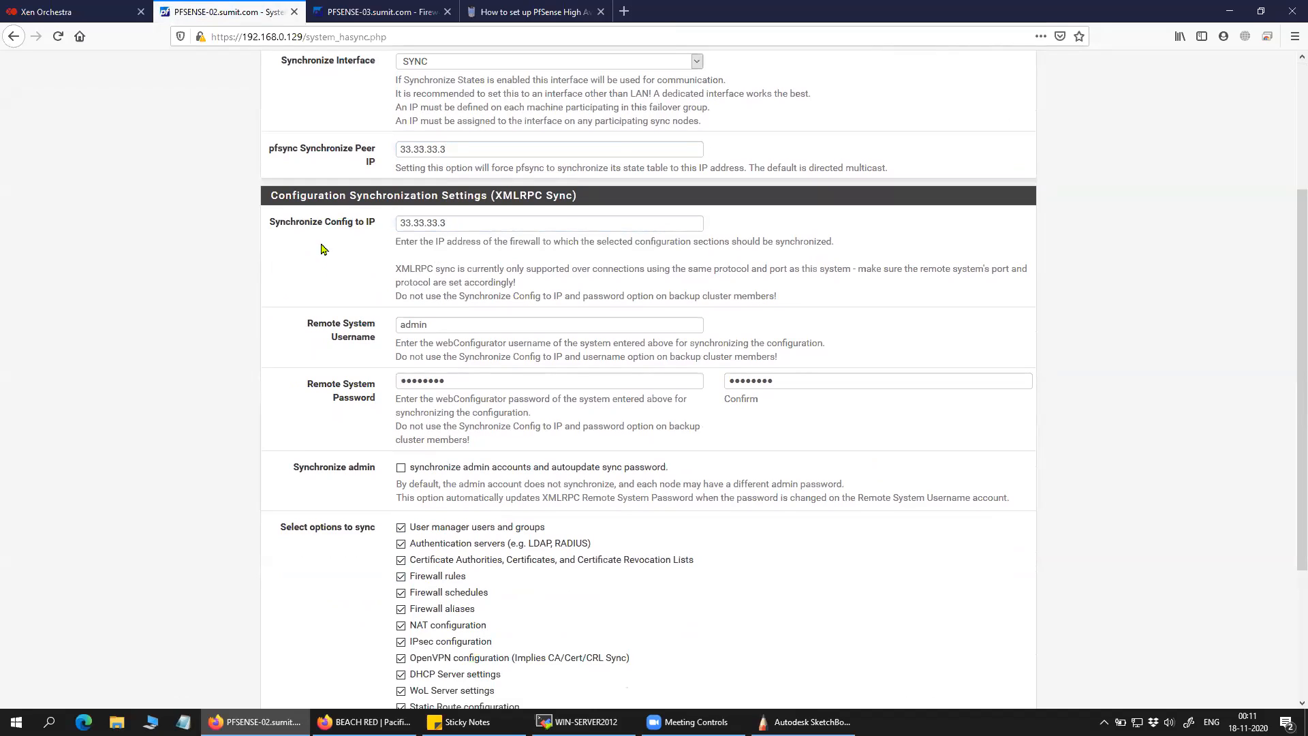
{"action": "left_click_drag", "start_coordinate": [269, 230], "coordinate": [376, 228]}
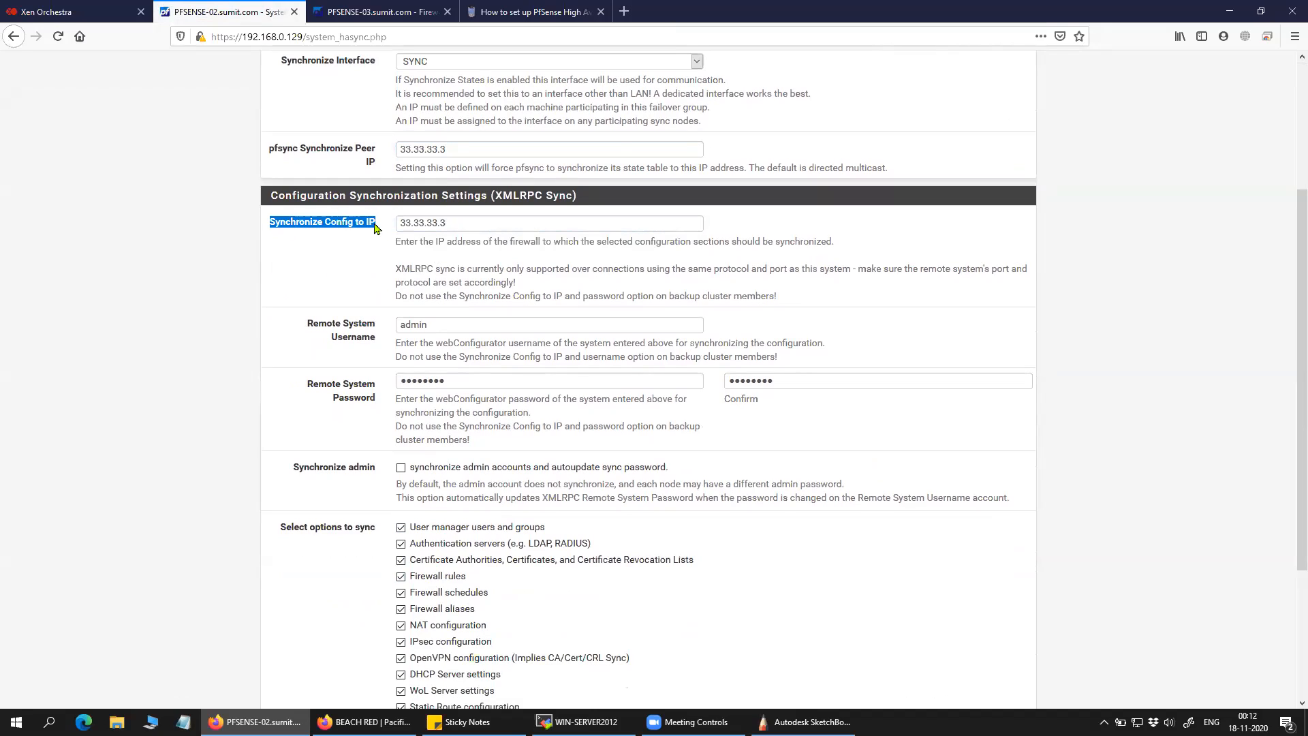
{"action": "left_click", "coordinate": [315, 271]}
{"action": "left_click", "coordinate": [458, 223]}
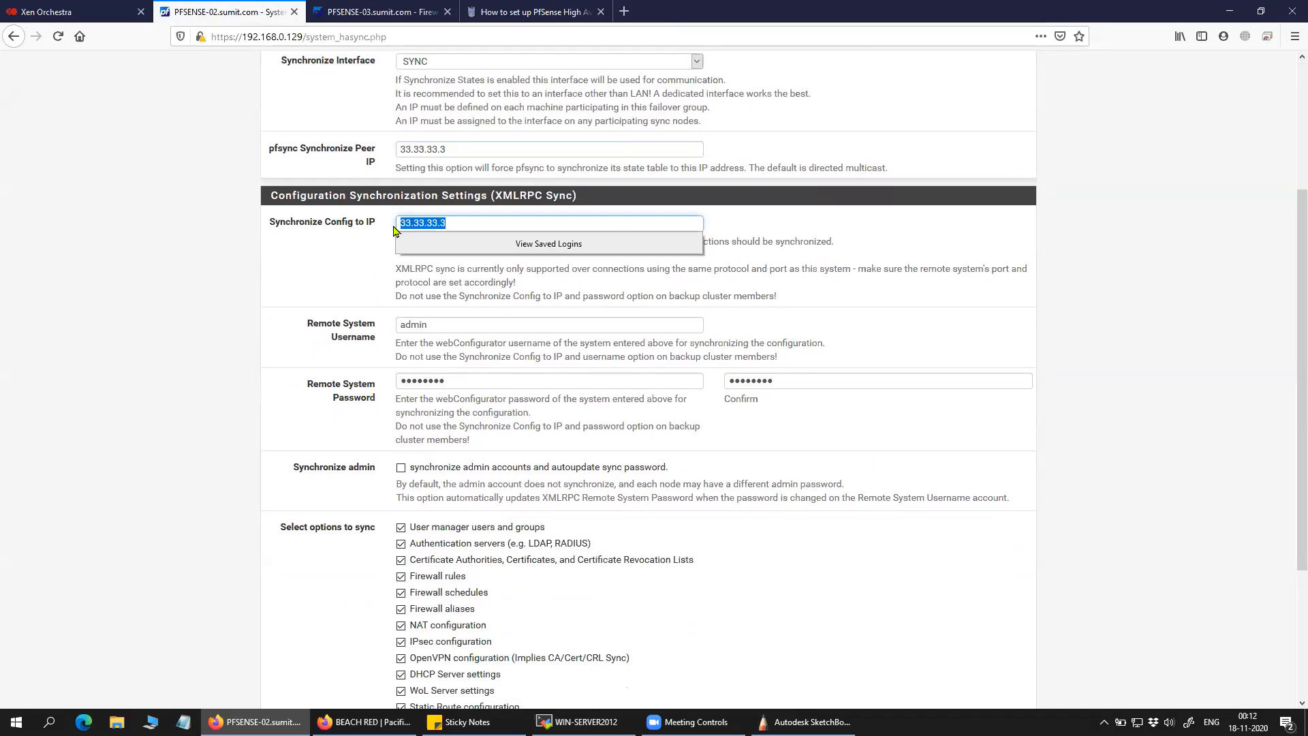
{"action": "left_click", "coordinate": [356, 250]}
{"action": "left_click_drag", "start_coordinate": [380, 225], "coordinate": [264, 229]}
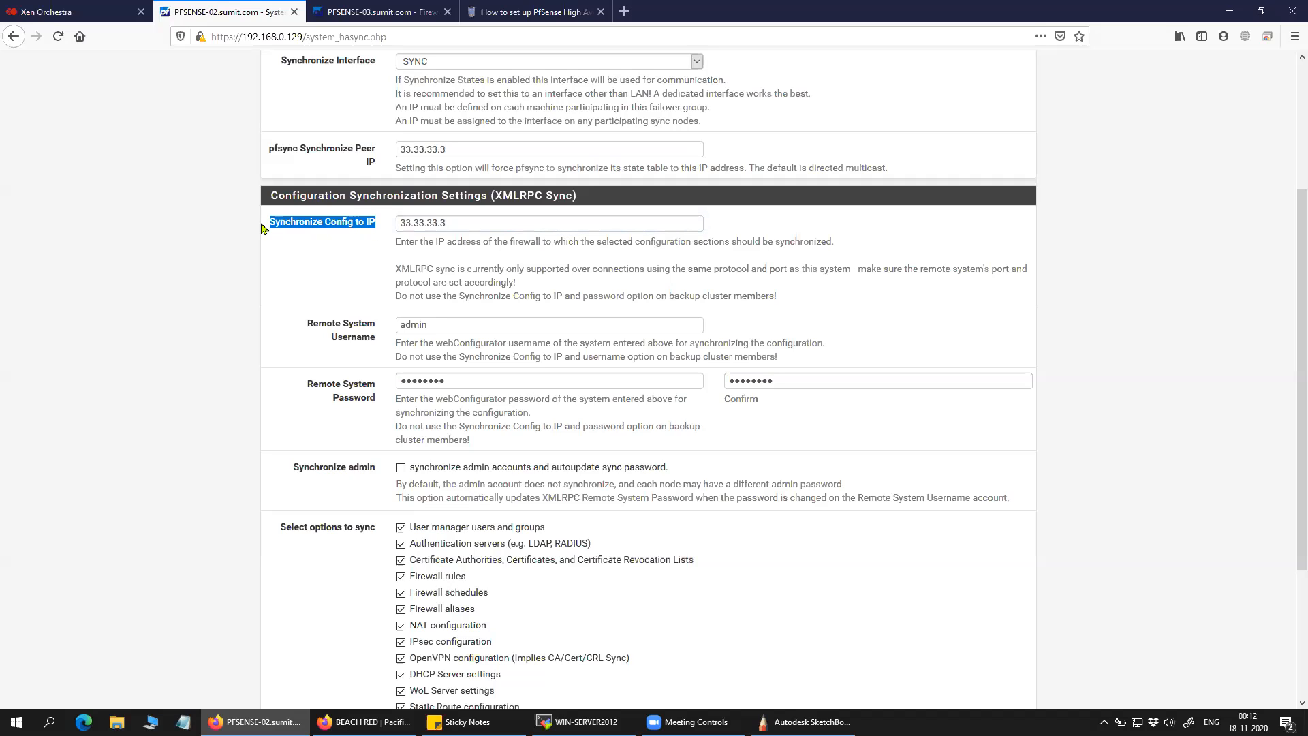
{"action": "left_click", "coordinate": [293, 274]}
{"action": "left_click_drag", "start_coordinate": [443, 325], "coordinate": [383, 323]}
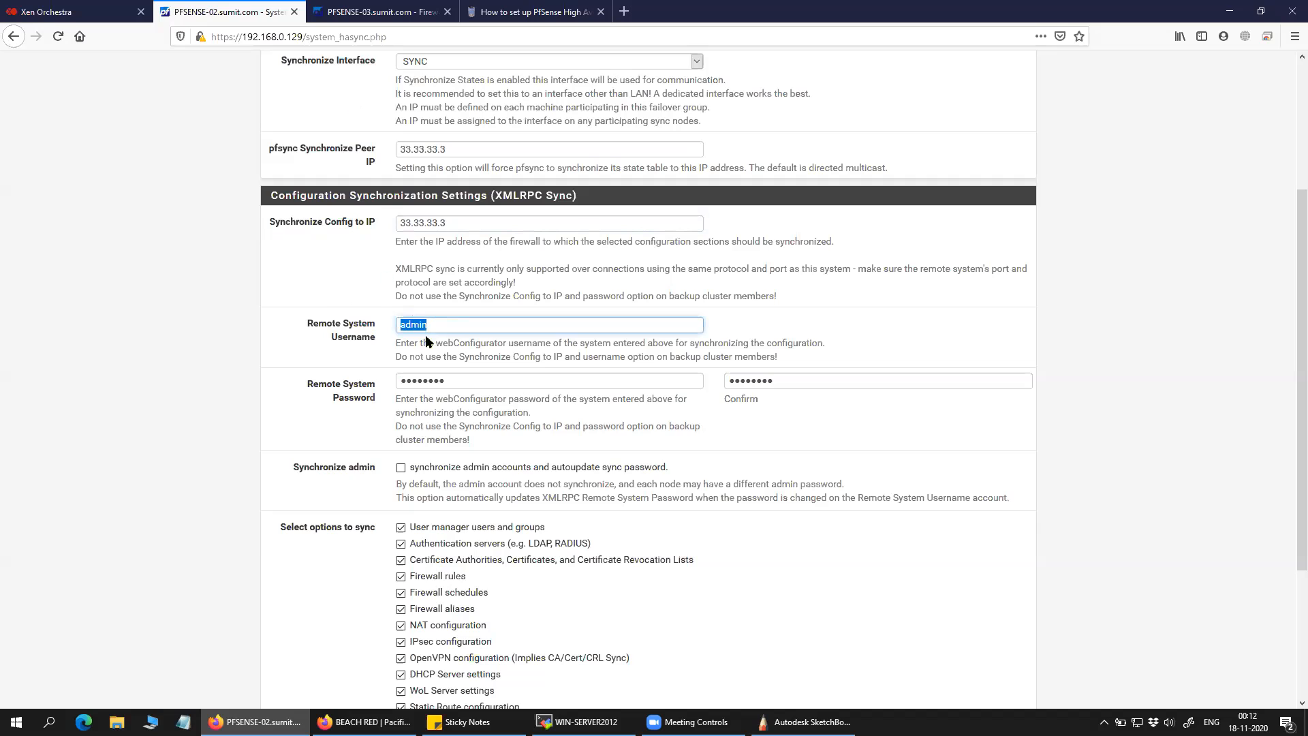
Compare against PFSENSE-03 and step through the remote password and confirmation fields.
{"action": "left_click", "coordinate": [349, 20]}
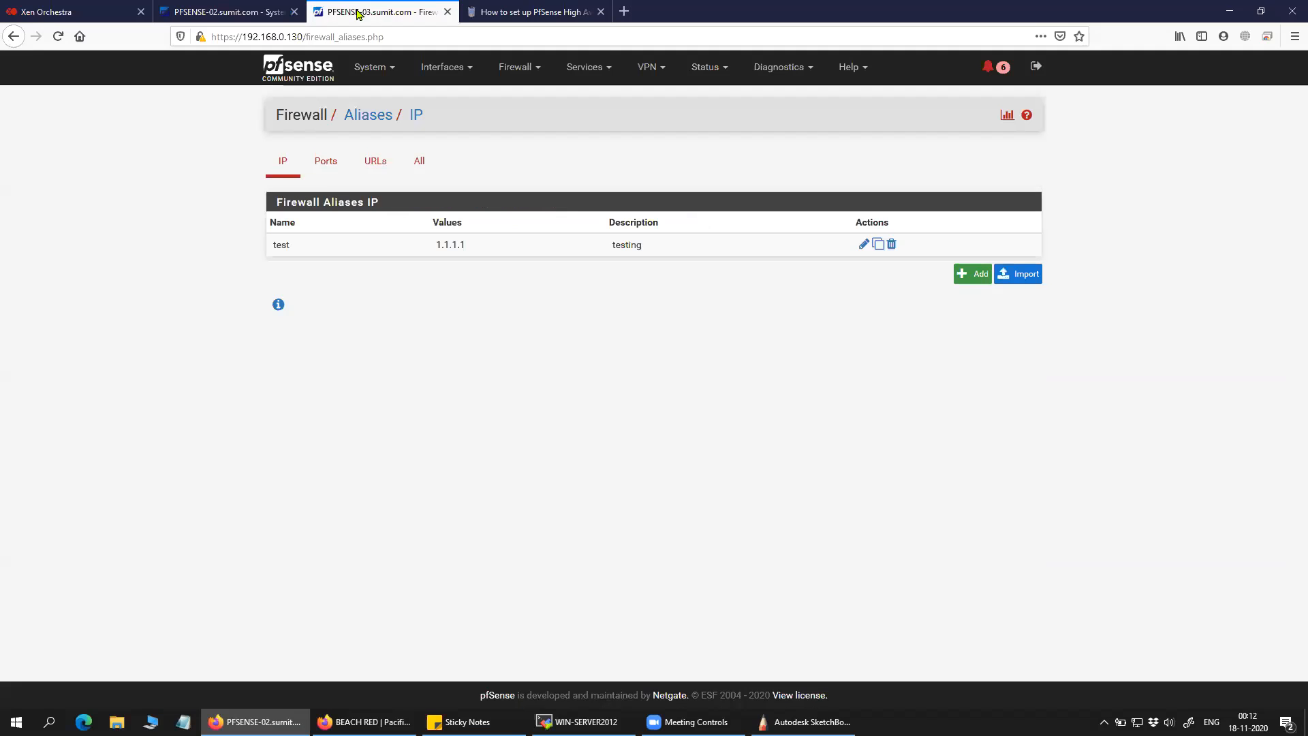
{"action": "left_click", "coordinate": [266, 13]}
{"action": "left_click", "coordinate": [368, 12]}
{"action": "left_click", "coordinate": [266, 19]}
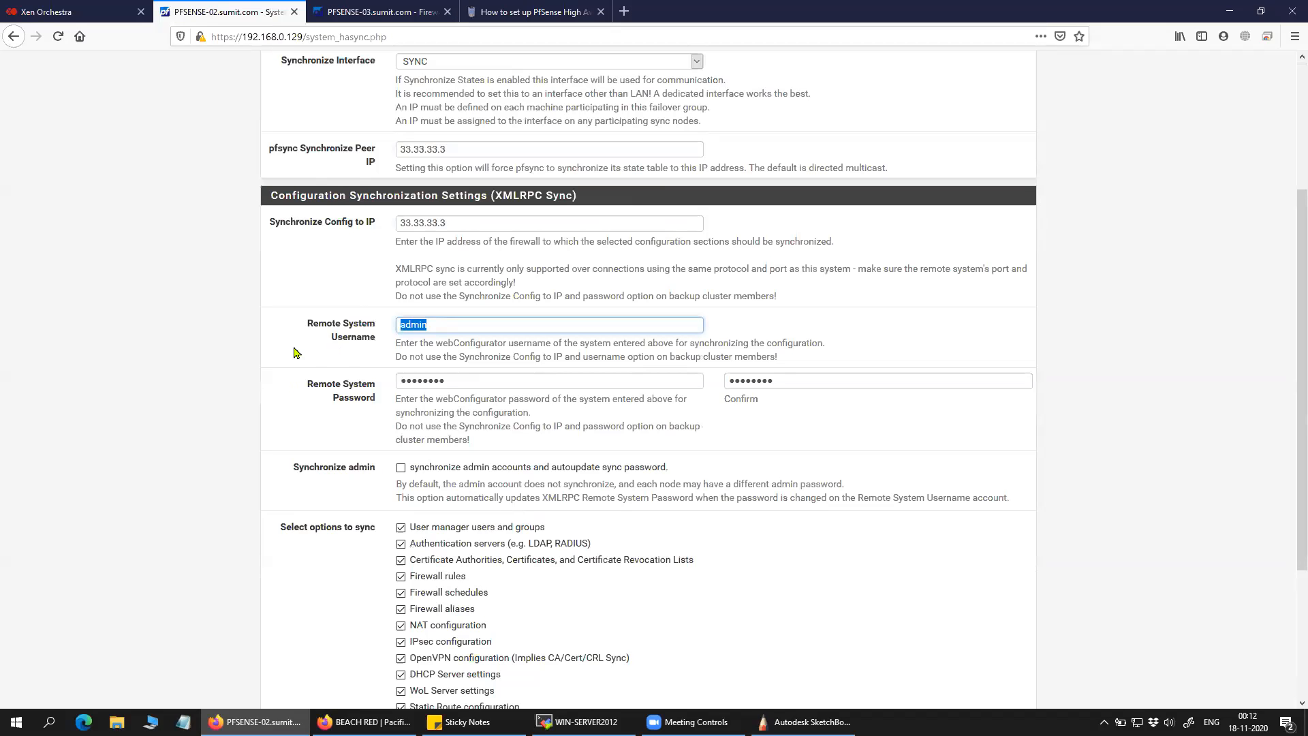
{"action": "key", "text": "Tab"}
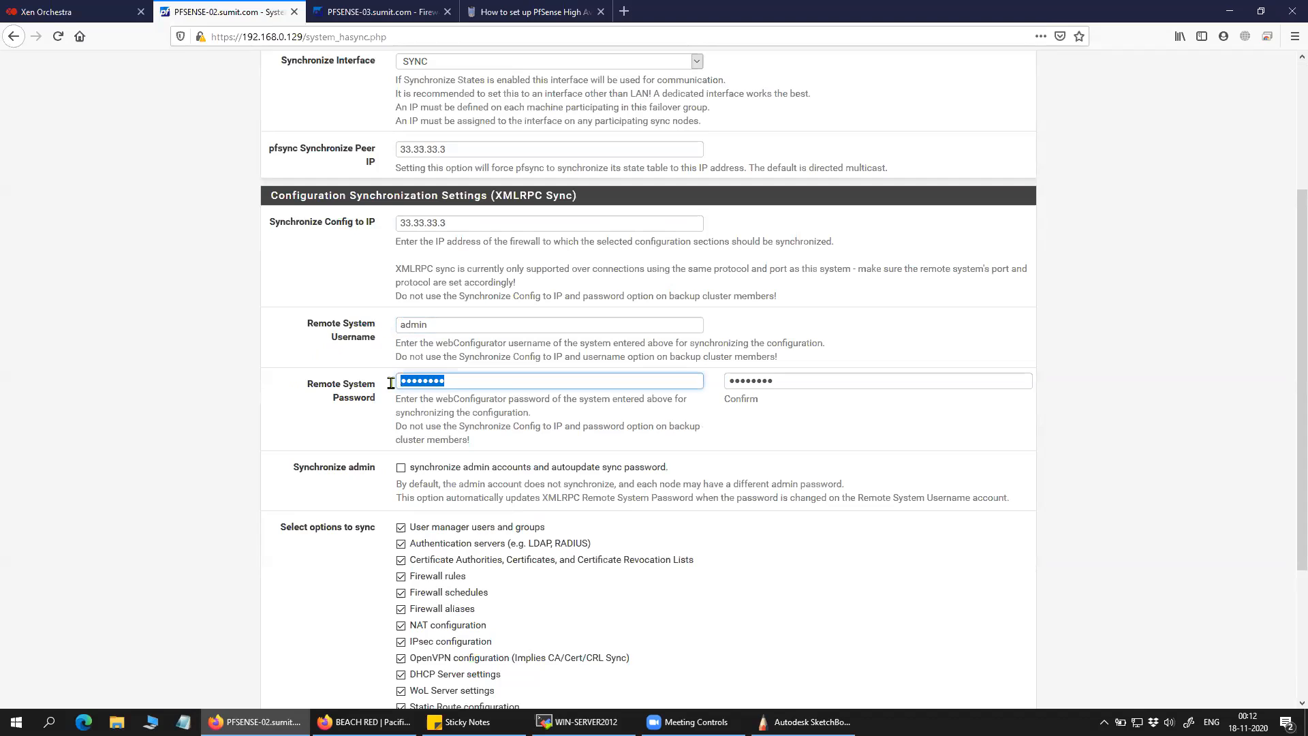
{"action": "key", "text": "Tab"}
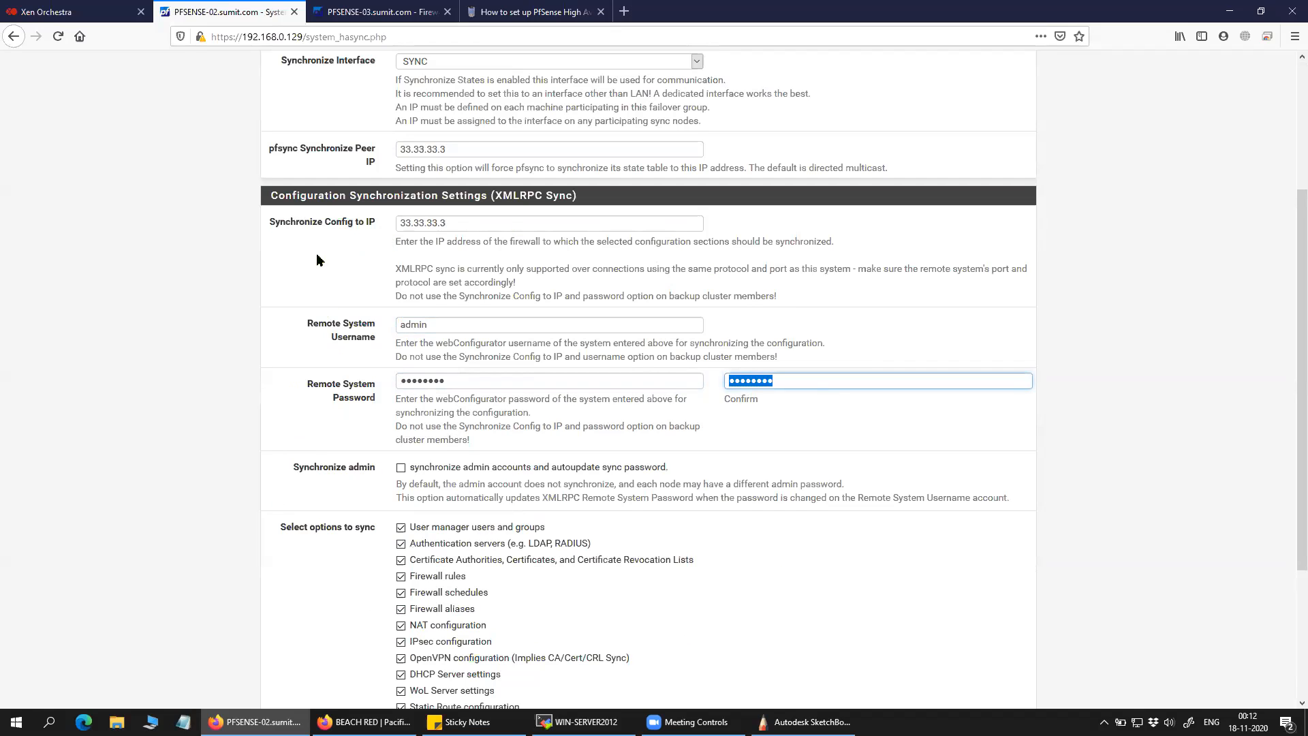
{"action": "left_click", "coordinate": [371, 12]}
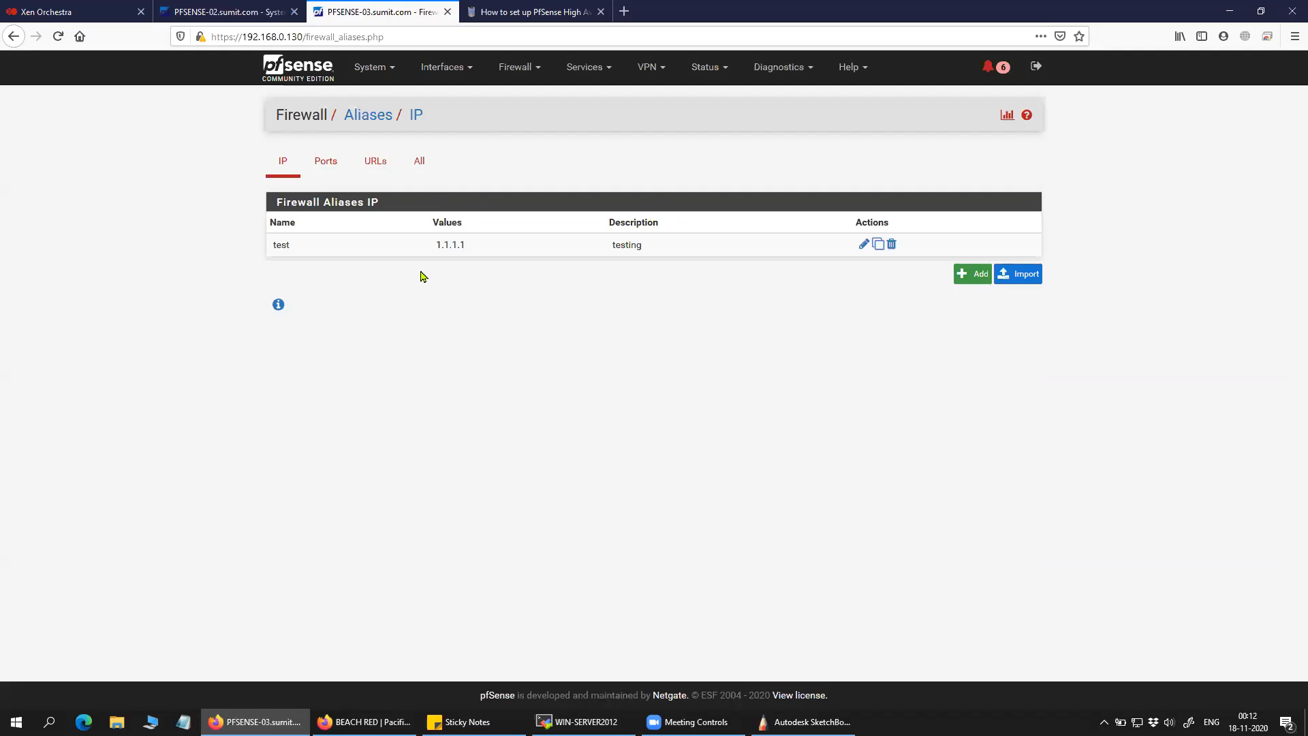
{"action": "left_click", "coordinate": [262, 13]}
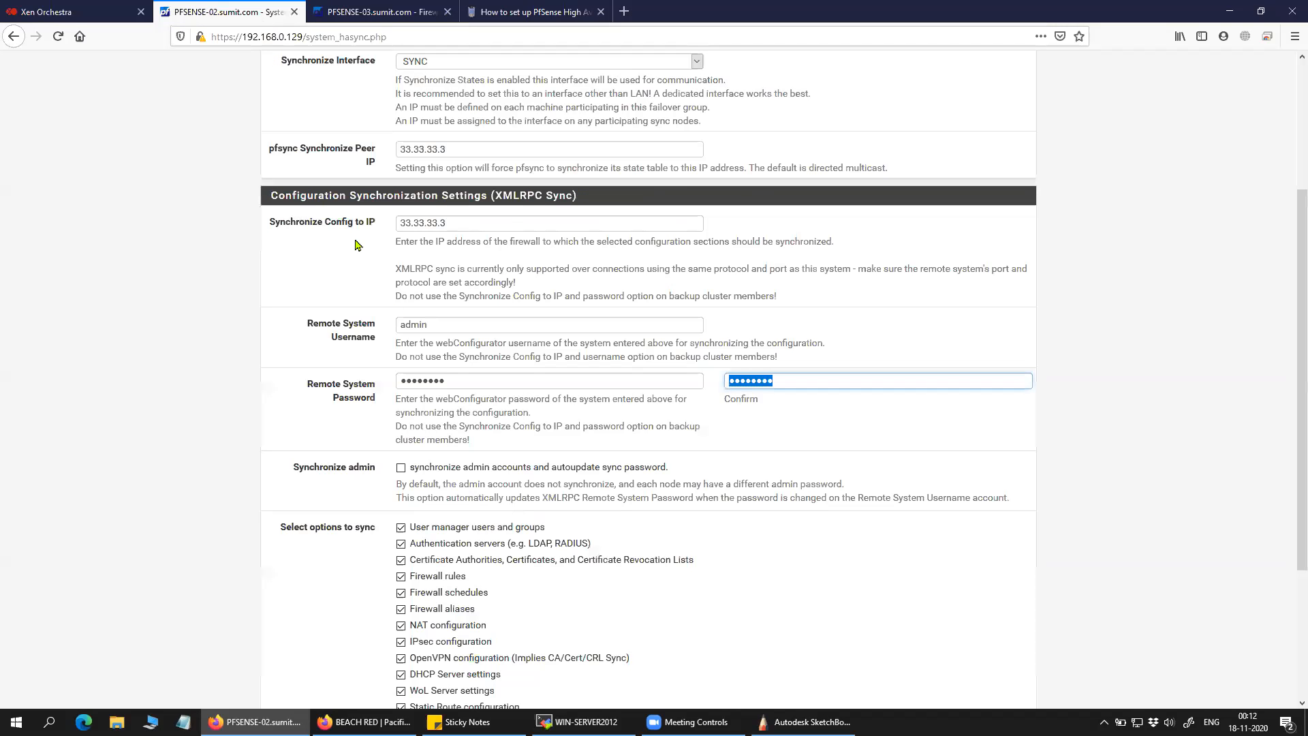
{"action": "left_click", "coordinate": [383, 15]}
{"action": "left_click", "coordinate": [227, 15]}
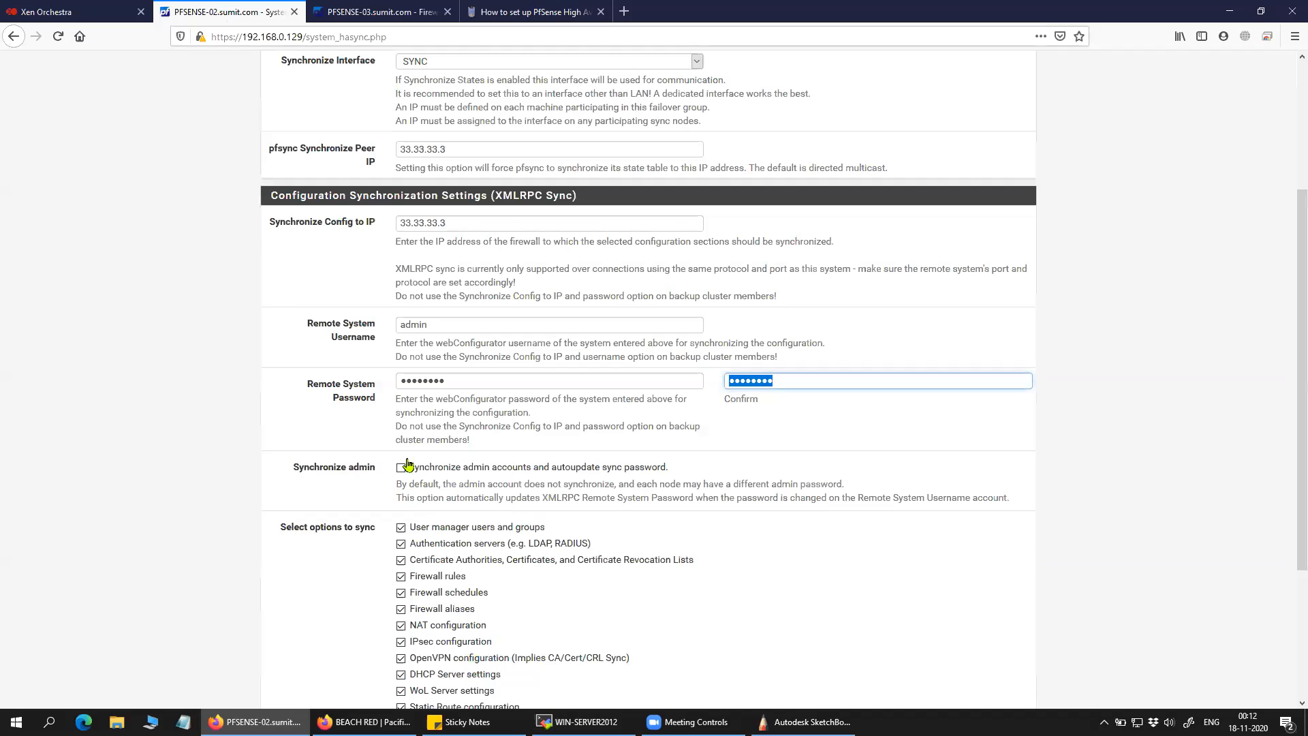
Save PFSENSE-02's high availability sync settings.
{"action": "scroll", "coordinate": [311, 387], "scroll_direction": "up", "scroll_amount": 3}
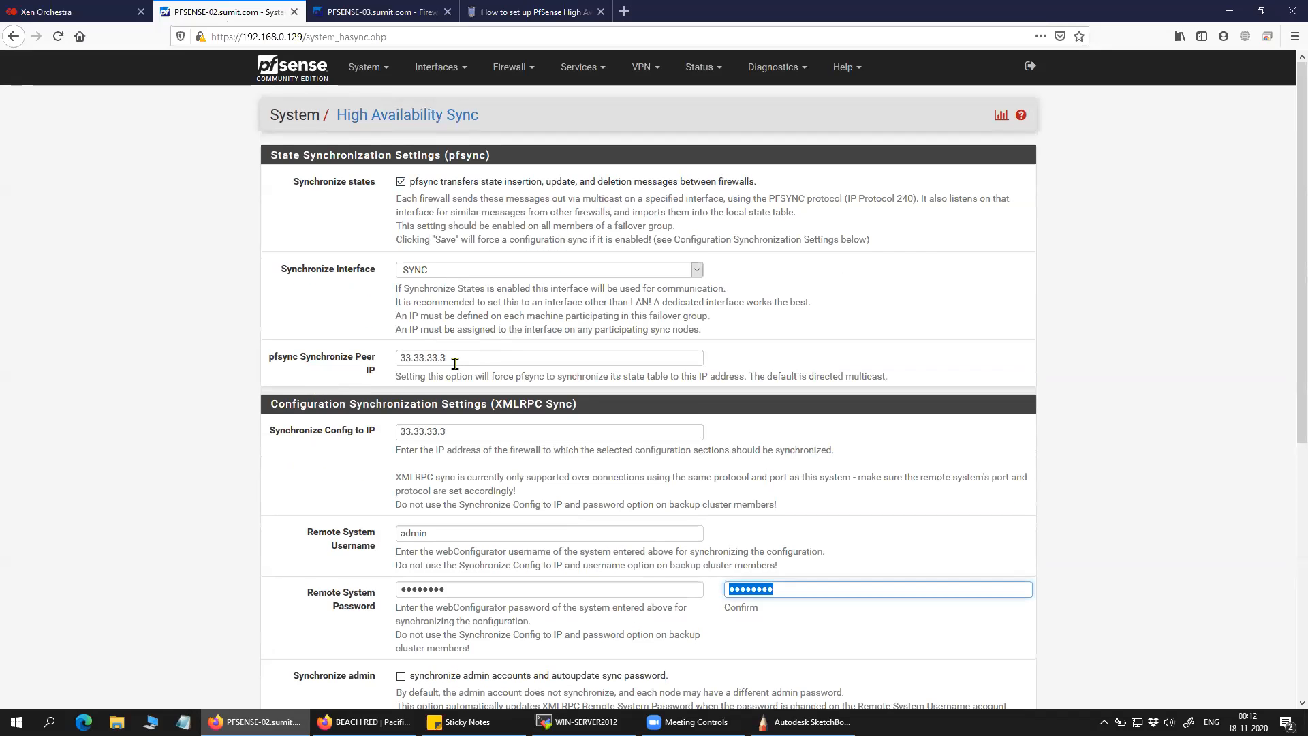
{"action": "scroll", "coordinate": [439, 448], "scroll_direction": "down", "scroll_amount": 2}
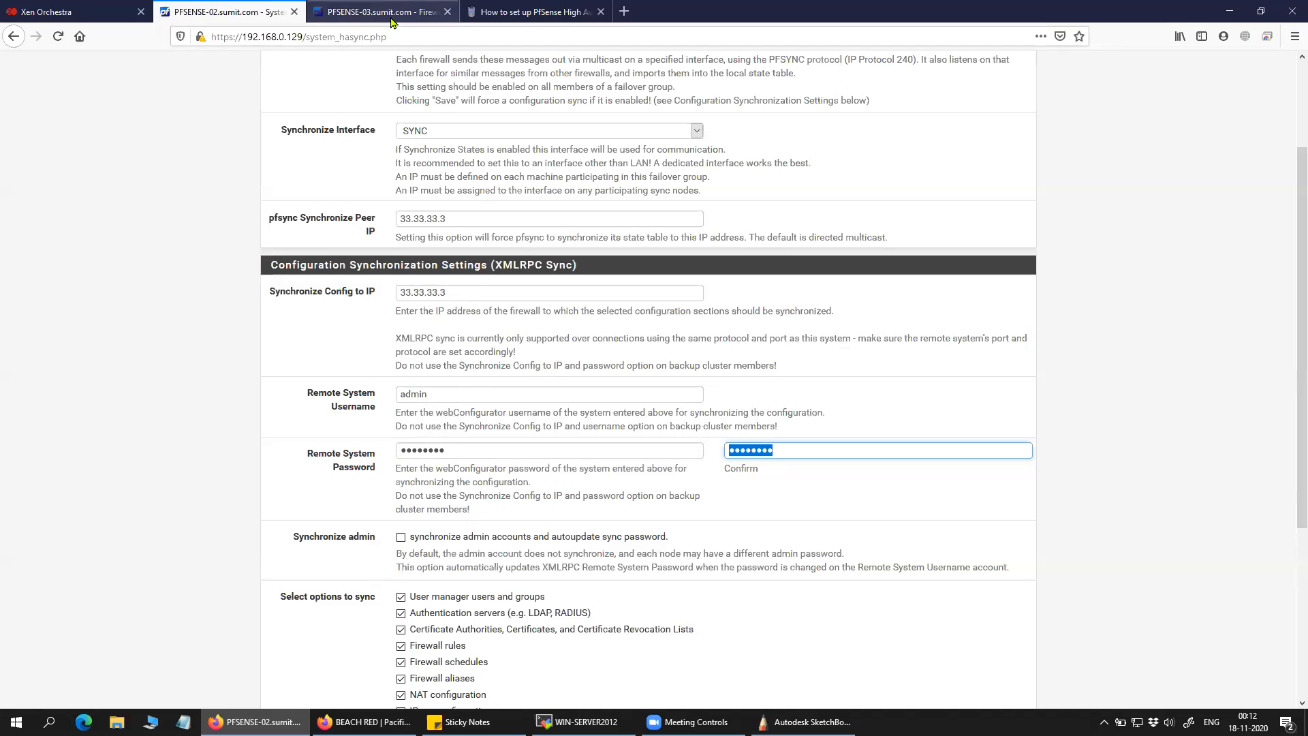
{"action": "scroll", "coordinate": [593, 514], "scroll_direction": "down", "scroll_amount": 4}
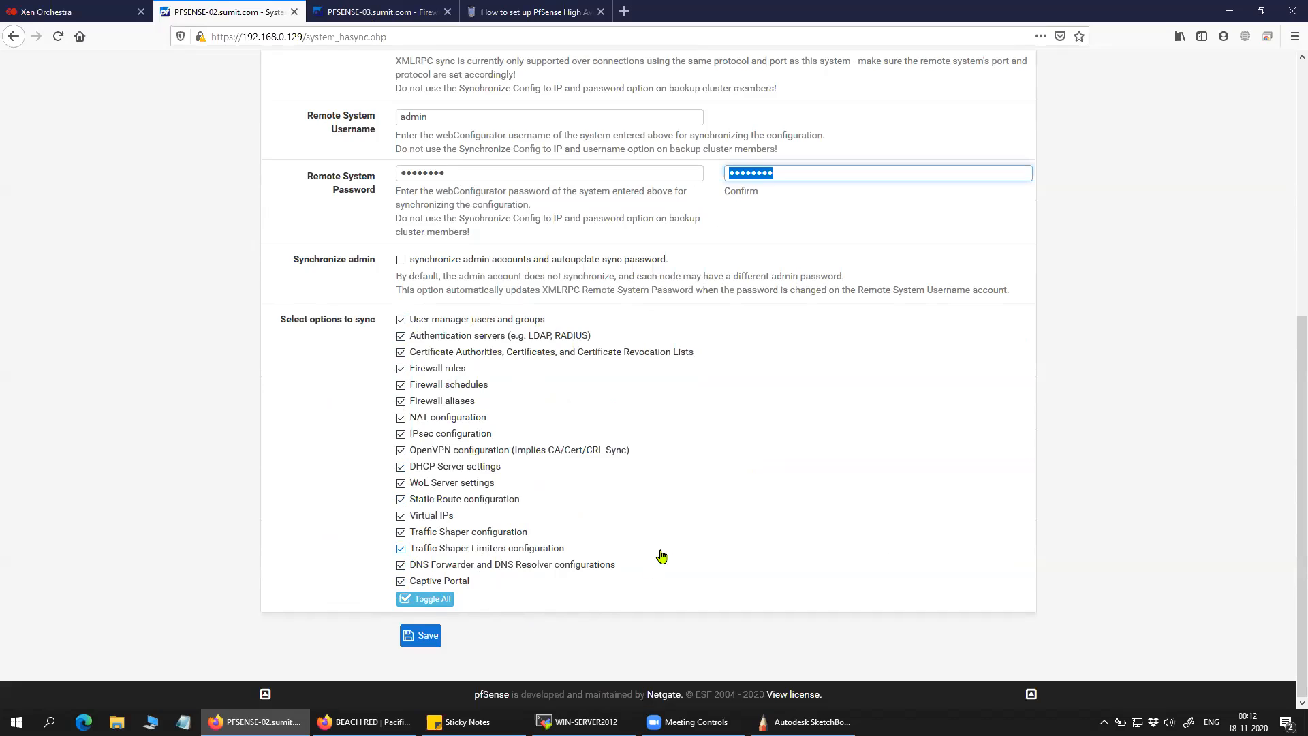
{"action": "left_click", "coordinate": [428, 636]}
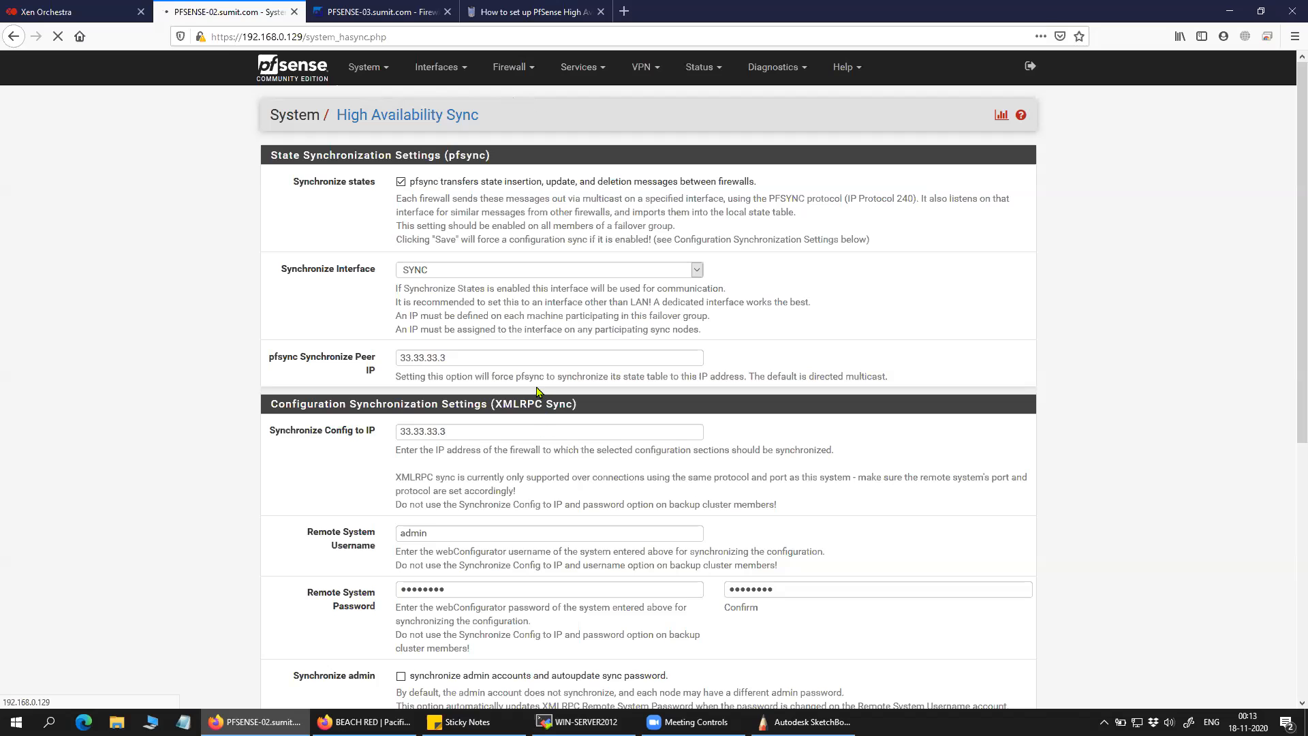
{"action": "scroll", "coordinate": [536, 391], "scroll_direction": "down", "scroll_amount": 3}
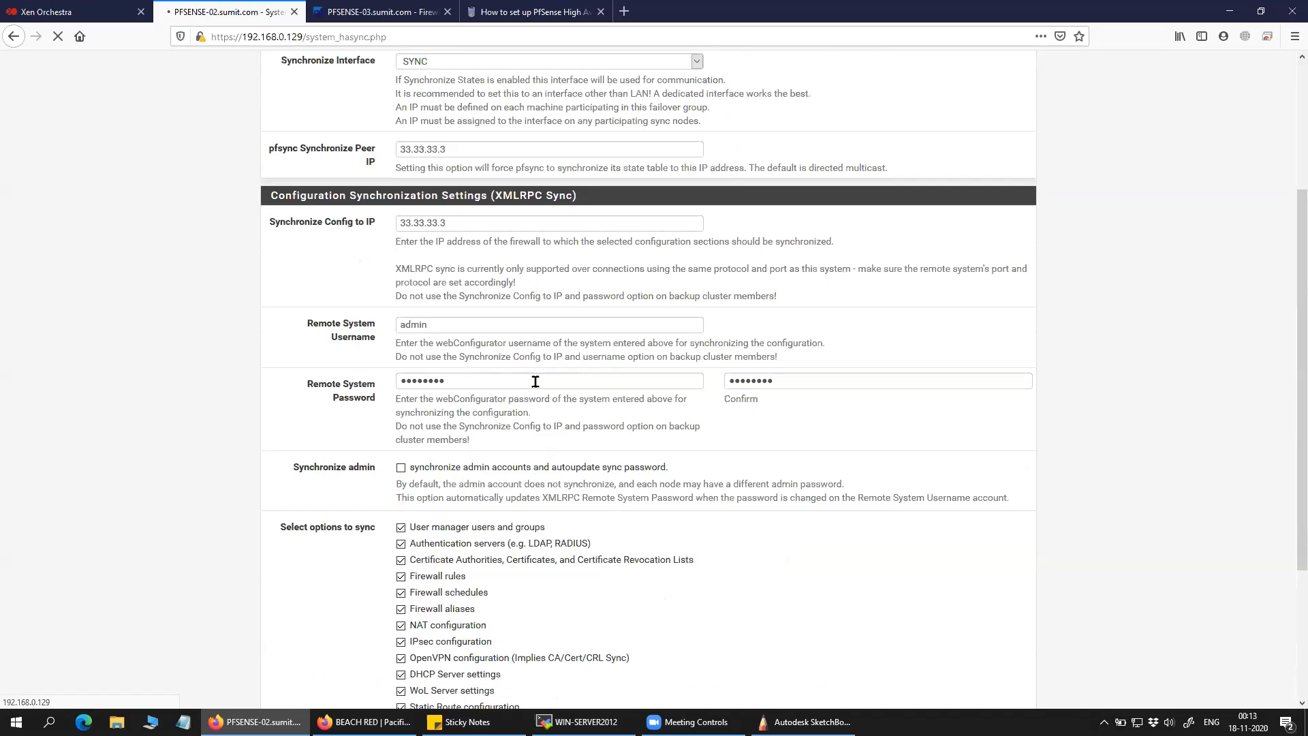
{"action": "scroll", "coordinate": [535, 382], "scroll_direction": "down", "scroll_amount": 3}
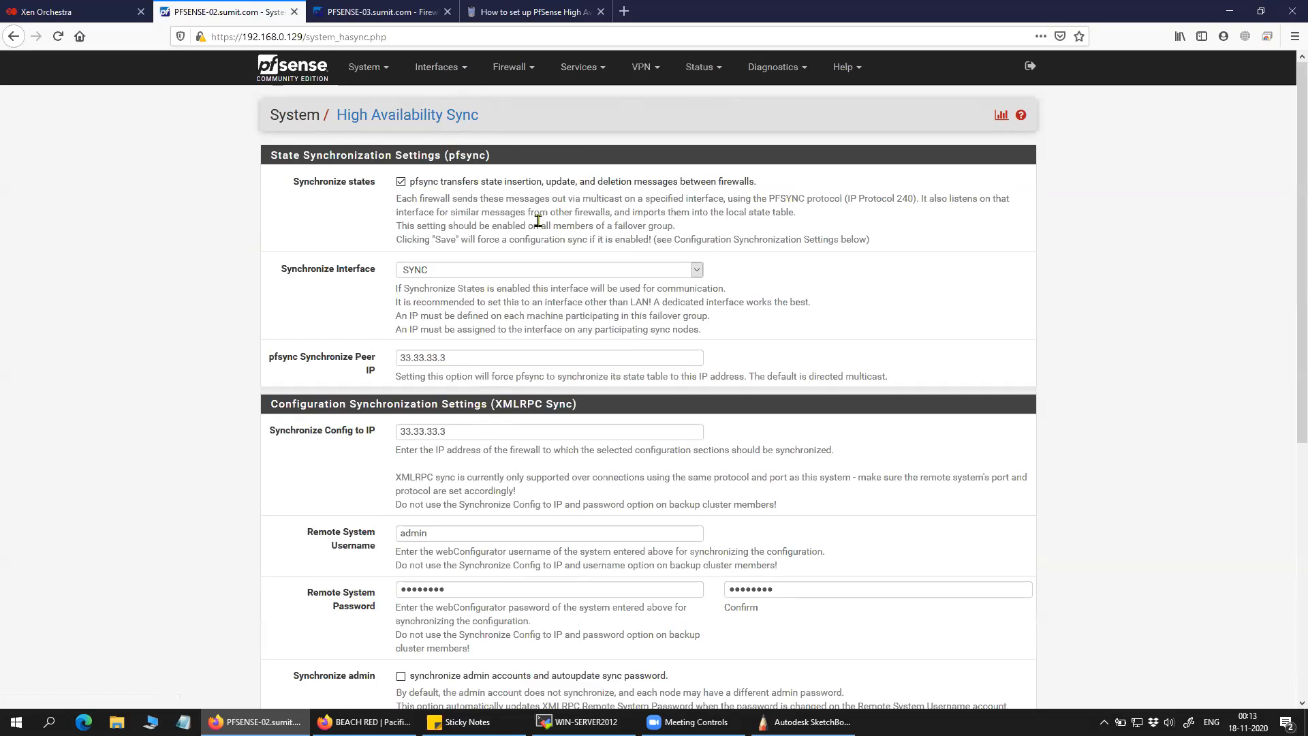
Open PFSENSE-02's second SYNC interface rule for editing.
{"action": "left_click", "coordinate": [513, 67]}
{"action": "left_click", "coordinate": [537, 139]}
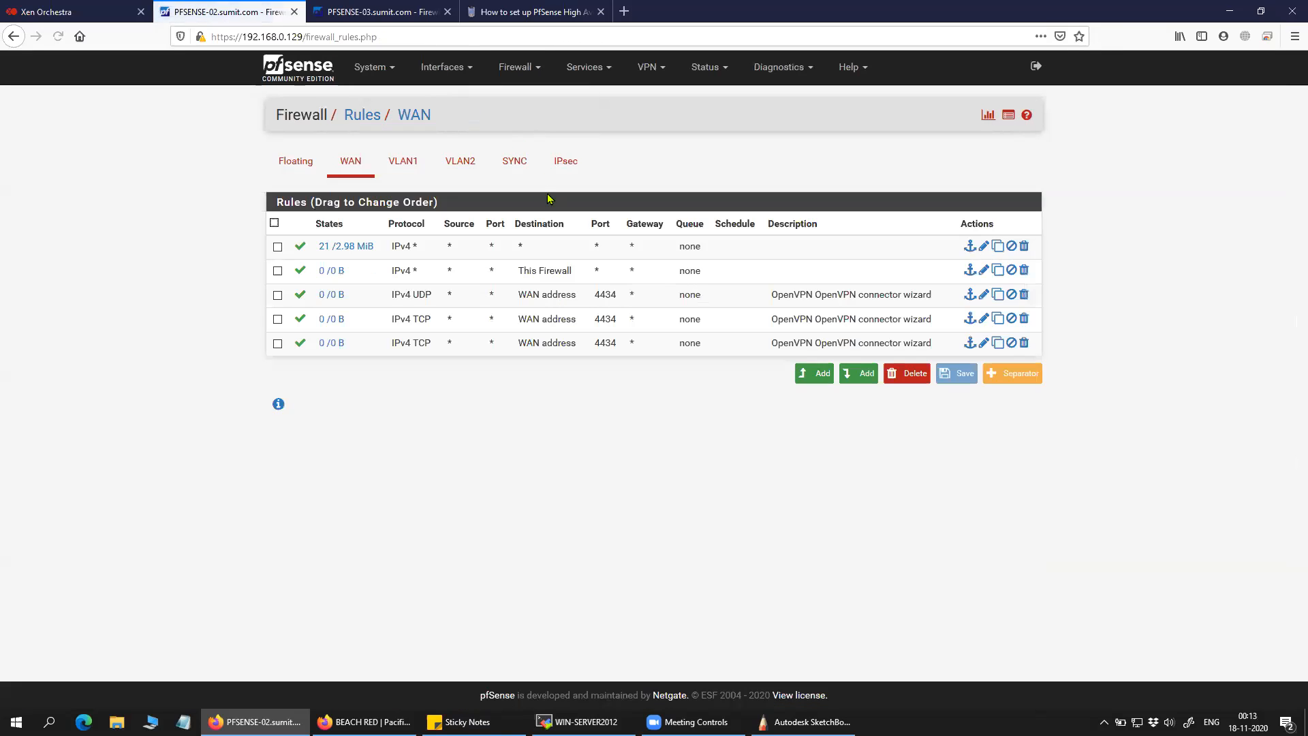
{"action": "left_click", "coordinate": [523, 167]}
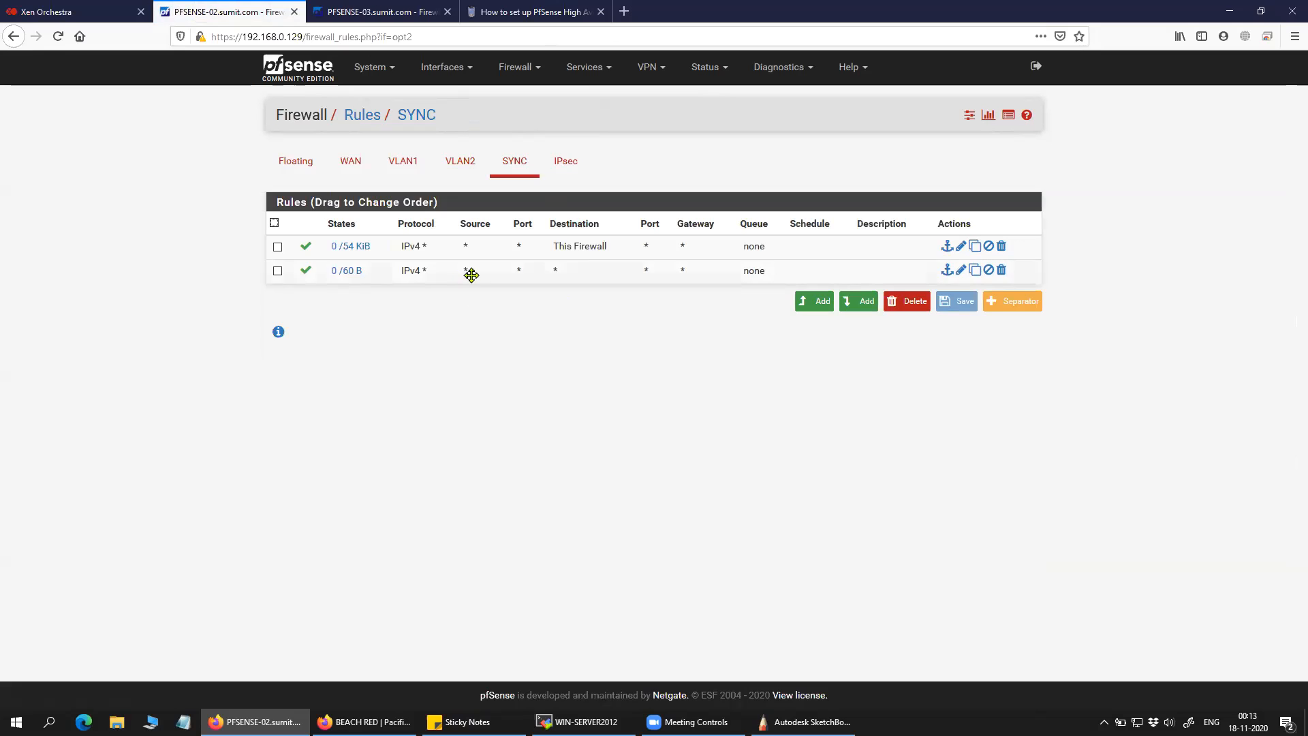
{"action": "left_click", "coordinate": [520, 271]}
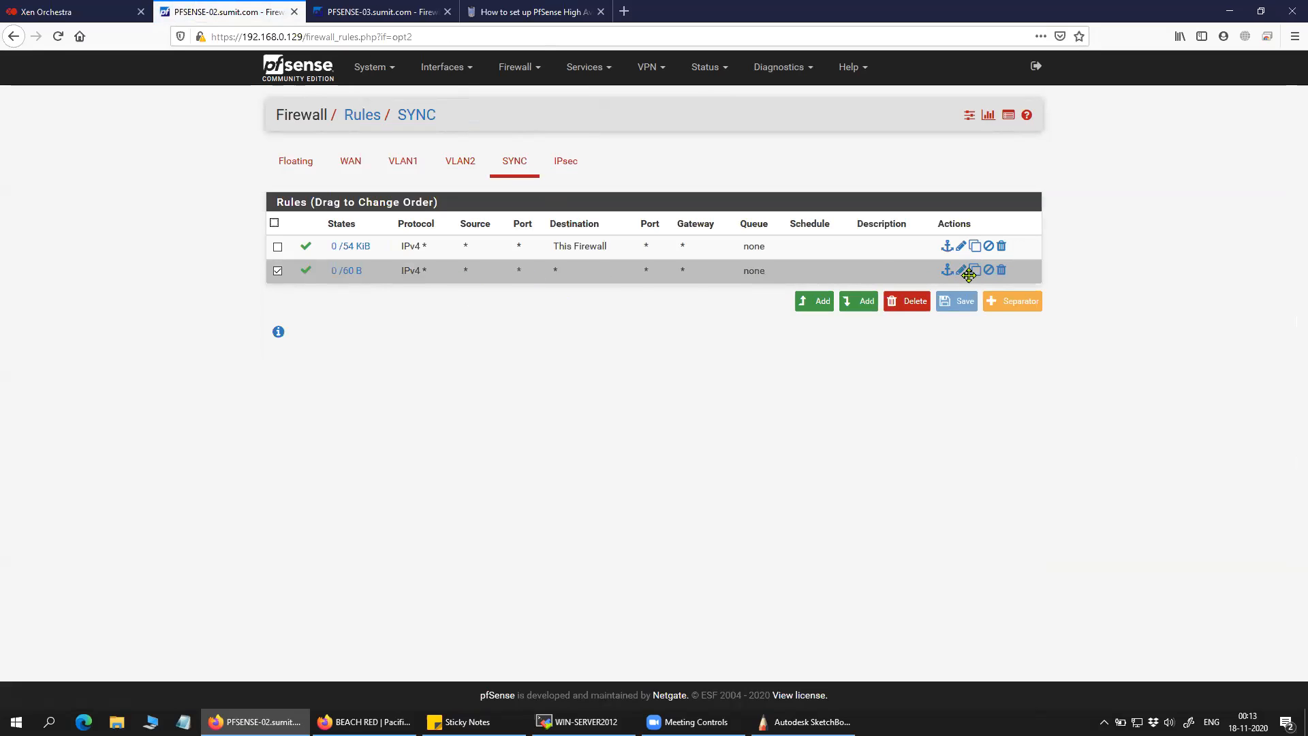
{"action": "left_click", "coordinate": [961, 270]}
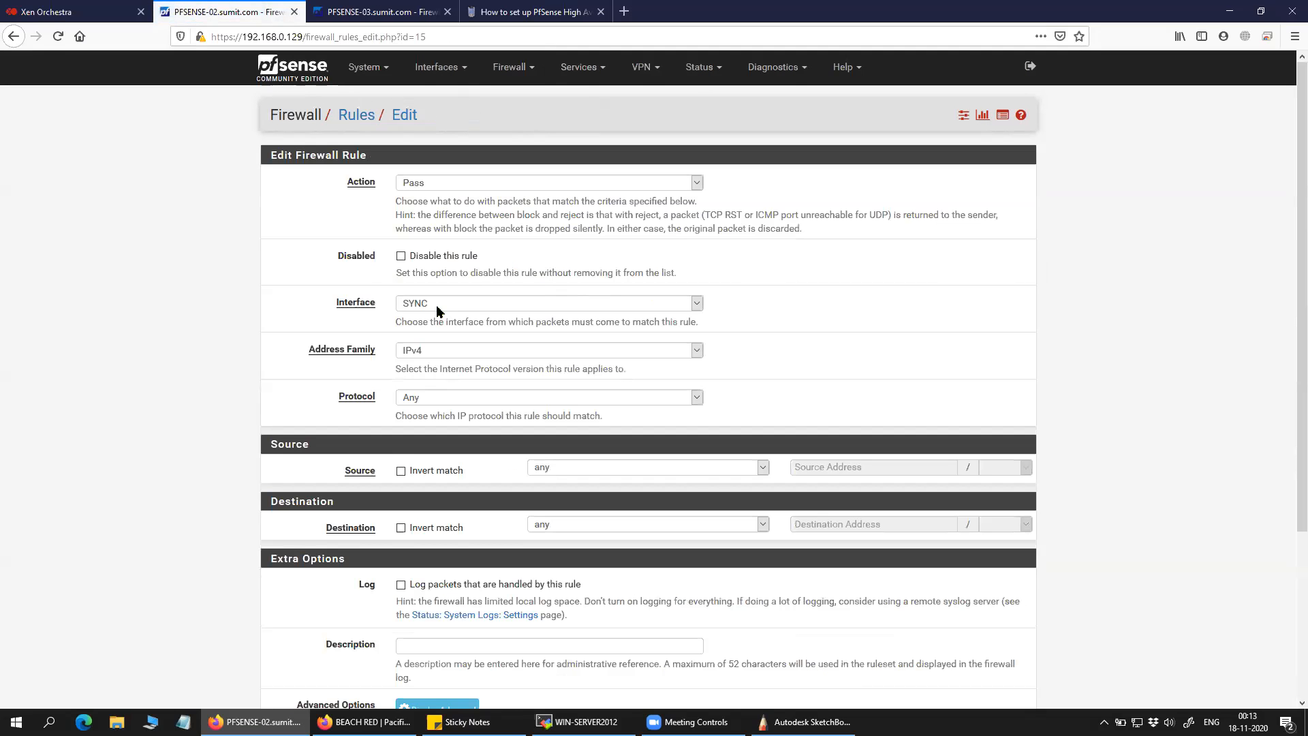
Keep the rule's address family IPv4 and set its protocol to CARP.
{"action": "left_click", "coordinate": [463, 359]}
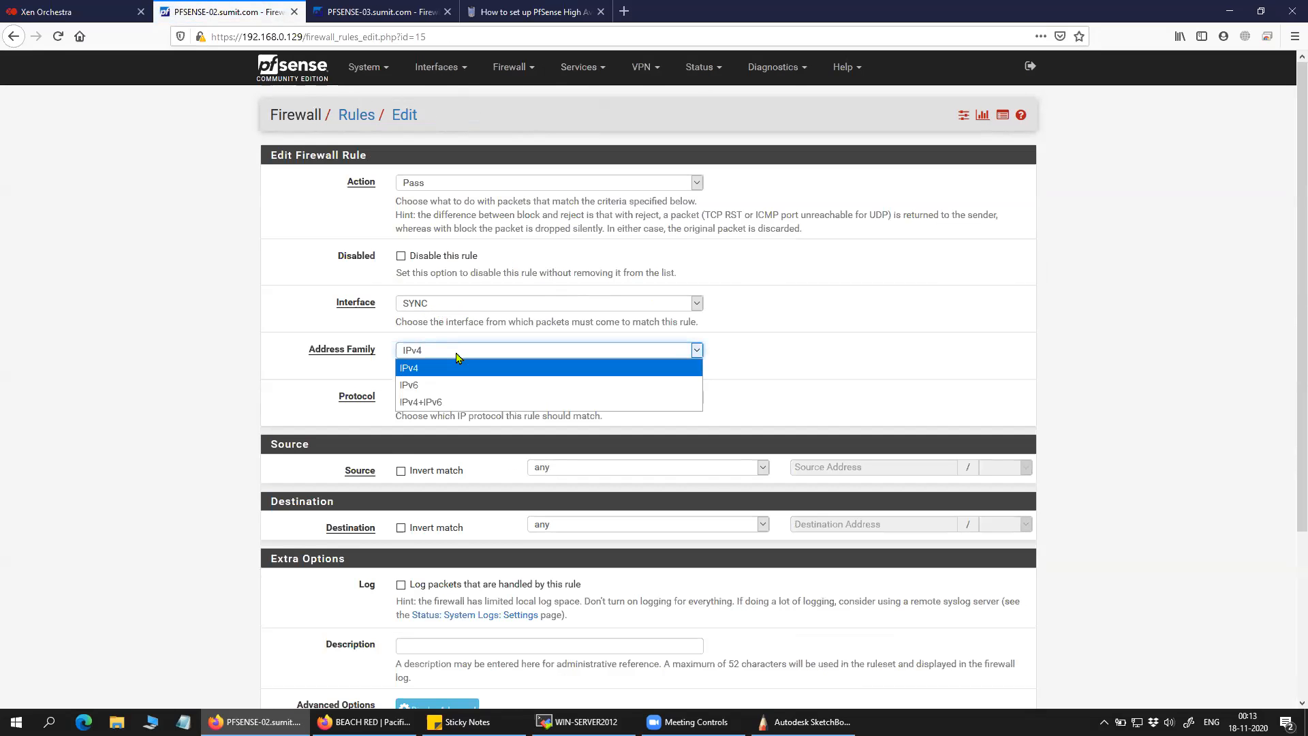
{"action": "left_click", "coordinate": [793, 361]}
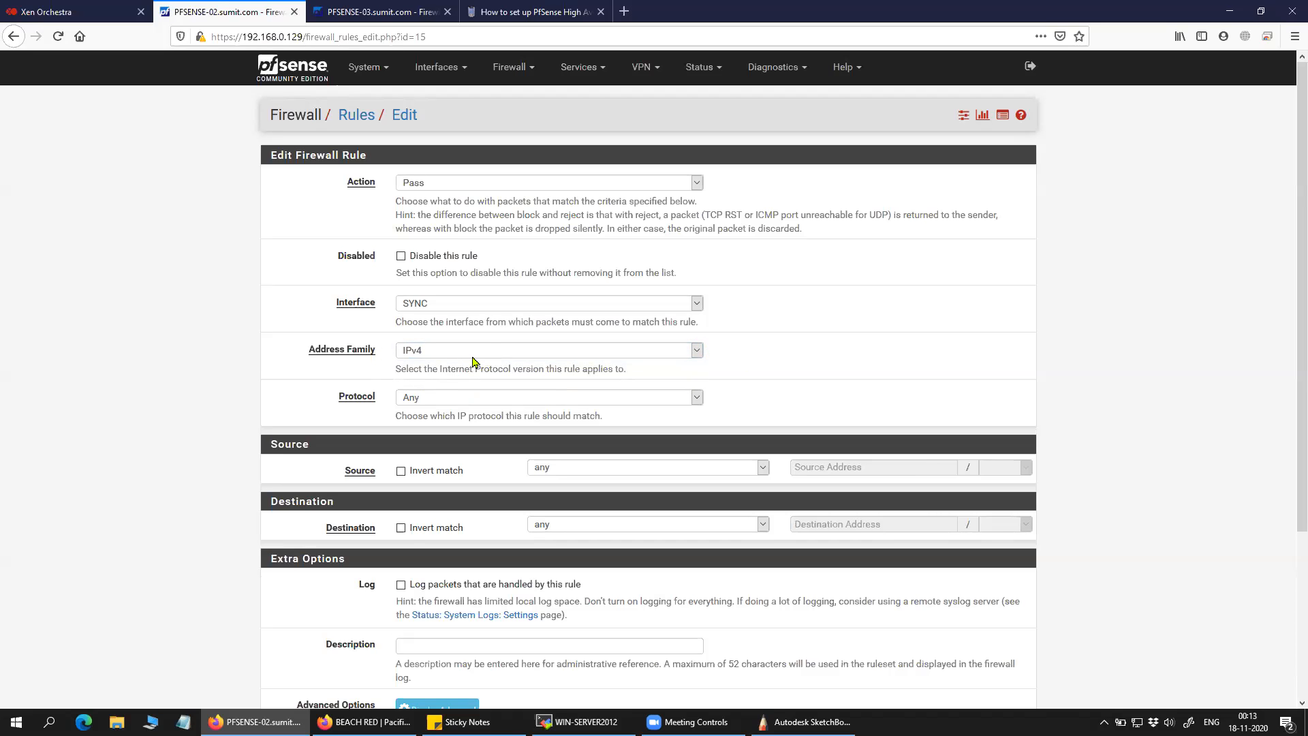
{"action": "left_click", "coordinate": [475, 400]}
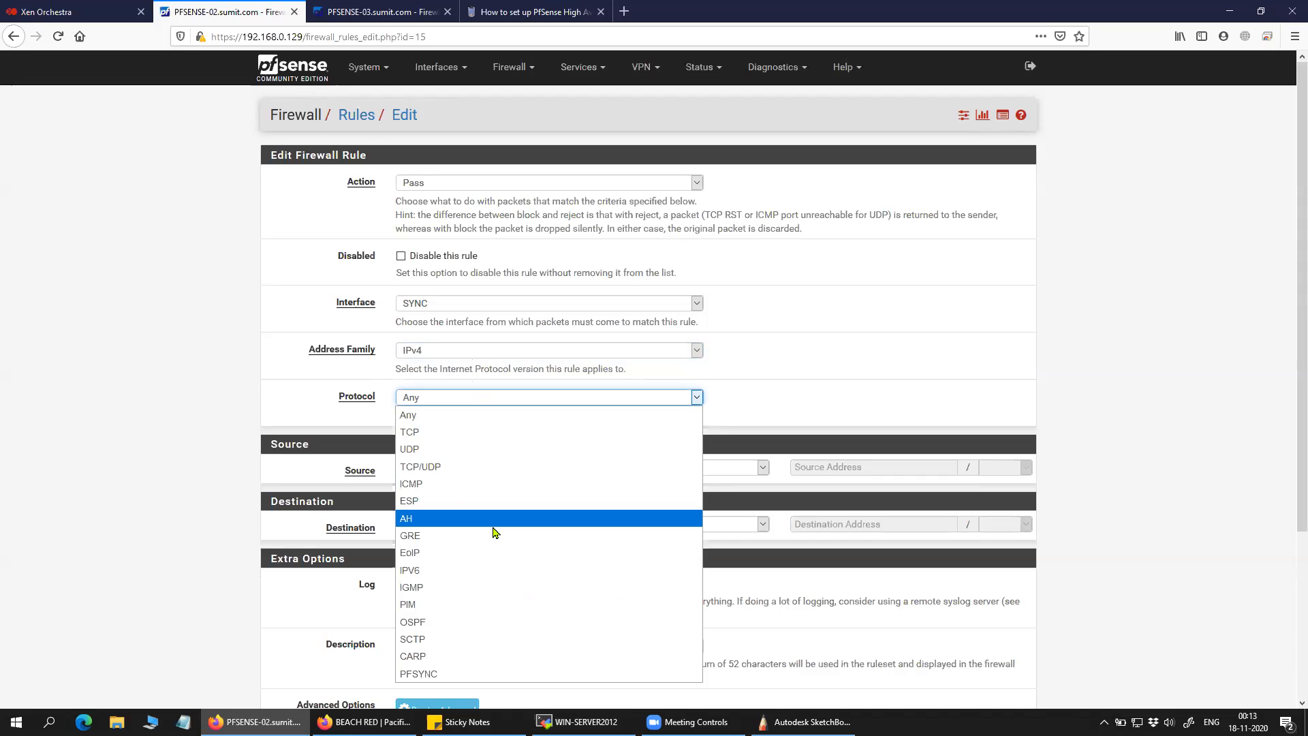
{"action": "key", "text": "c"}
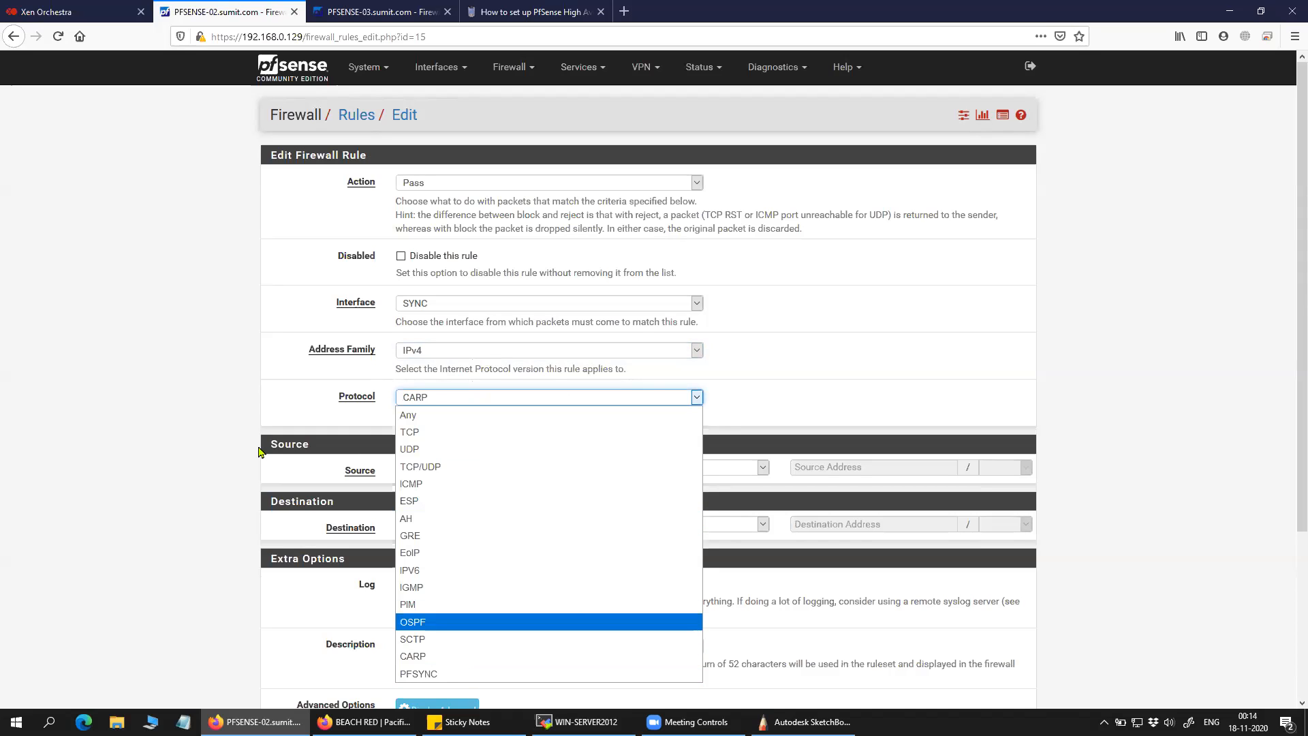
{"action": "left_click", "coordinate": [374, 419]}
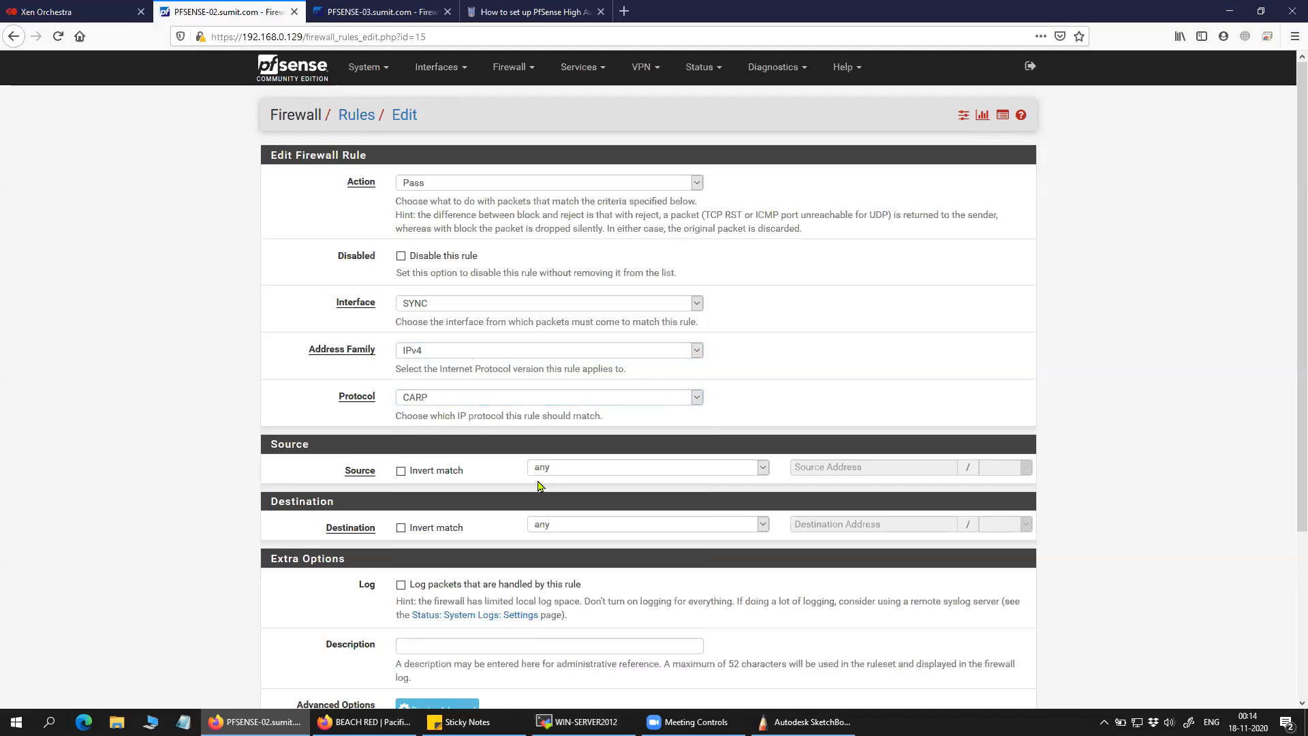
Leave the rule's source as any and go back to Firewall Rules.
{"action": "left_click", "coordinate": [576, 470]}
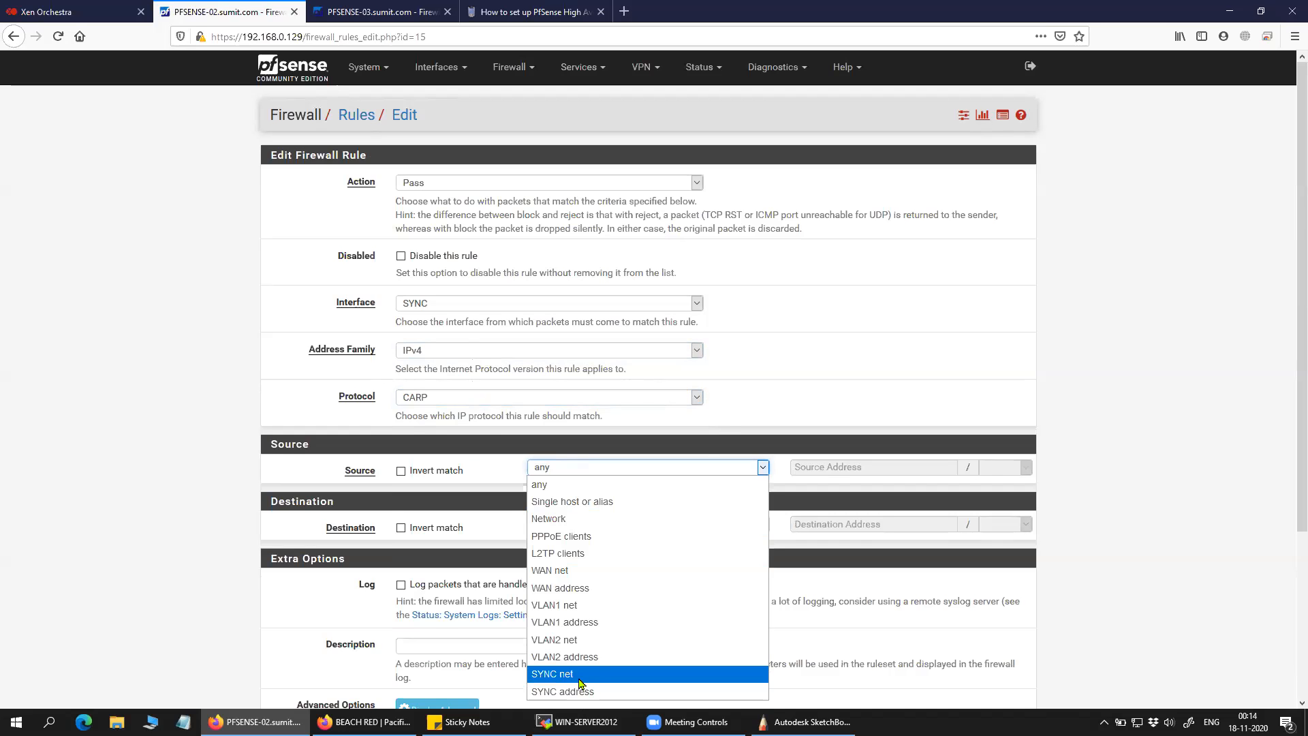
{"action": "left_click", "coordinate": [193, 470]}
{"action": "scroll", "coordinate": [300, 487], "scroll_direction": "down", "scroll_amount": 3}
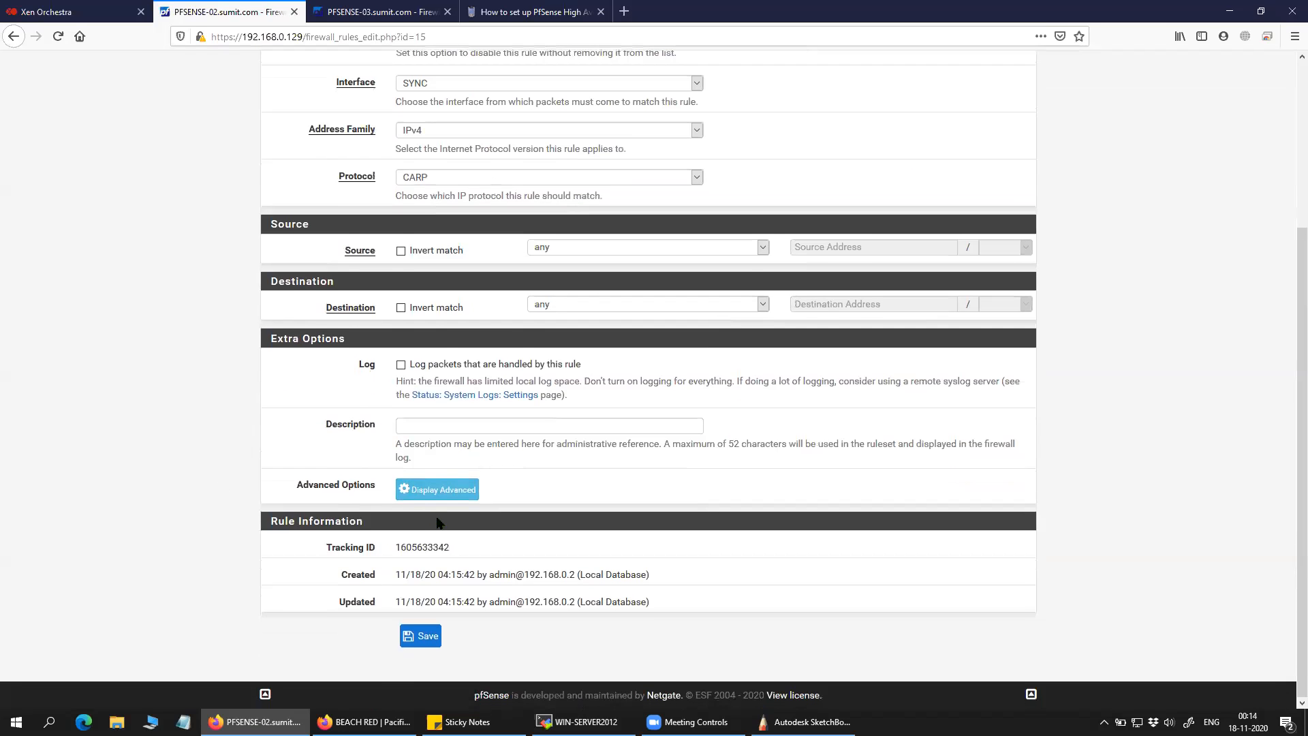
{"action": "scroll", "coordinate": [437, 523], "scroll_direction": "up", "scroll_amount": 3}
{"action": "left_click", "coordinate": [510, 68]}
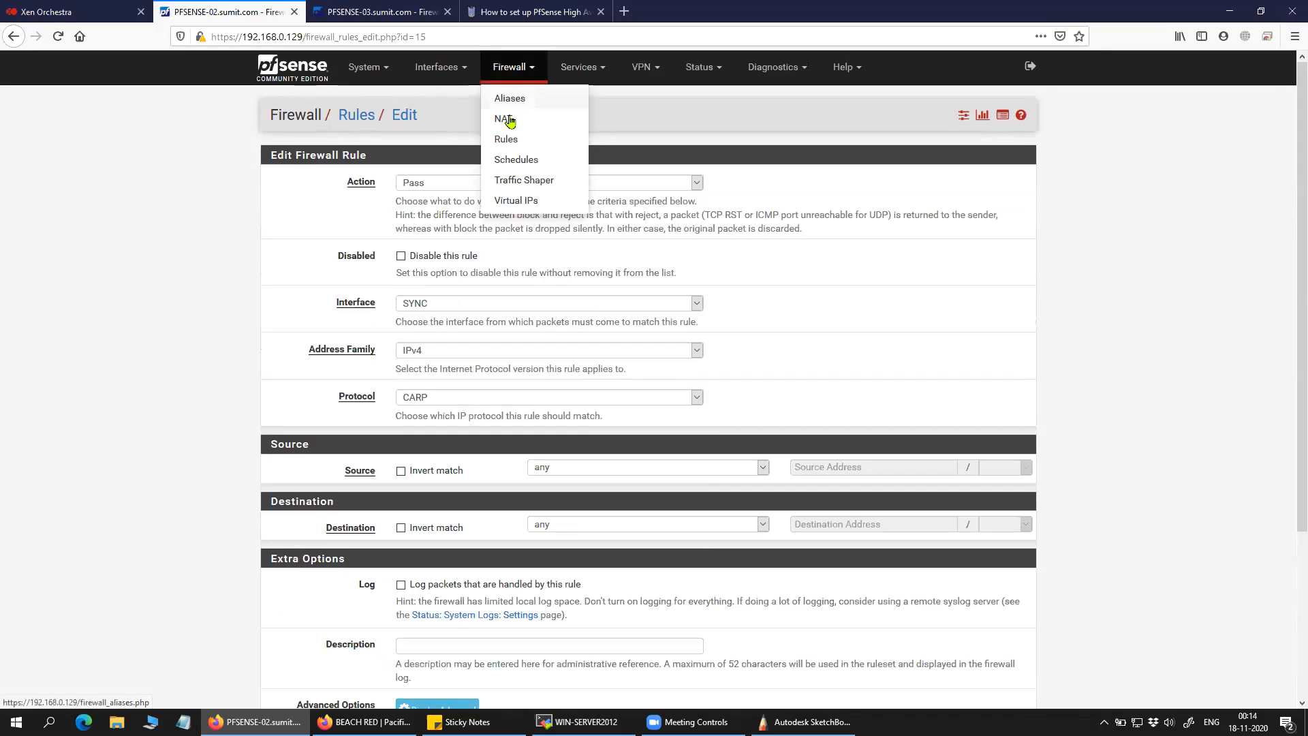
{"action": "left_click", "coordinate": [510, 139]}
Show PFSENSE-02's SYNC interface rules and select its two rules.
{"action": "left_click", "coordinate": [516, 163]}
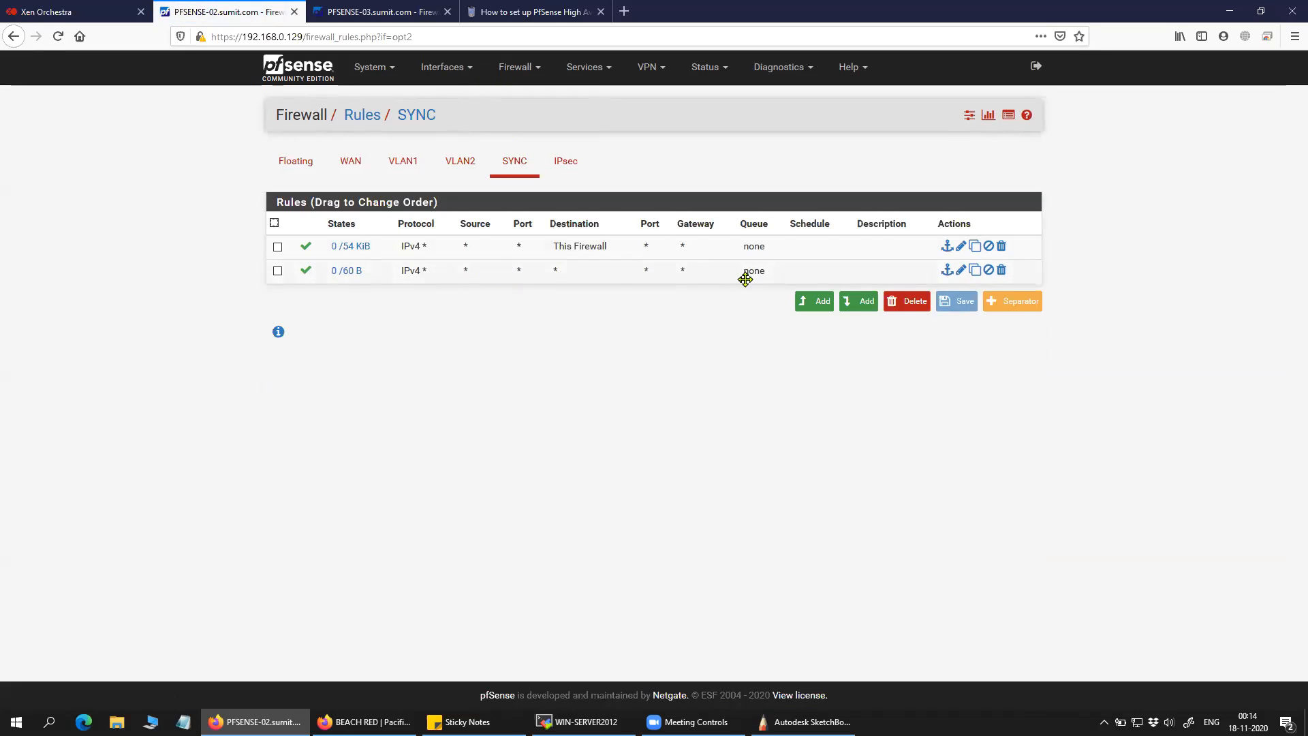
{"action": "left_click", "coordinate": [787, 270]}
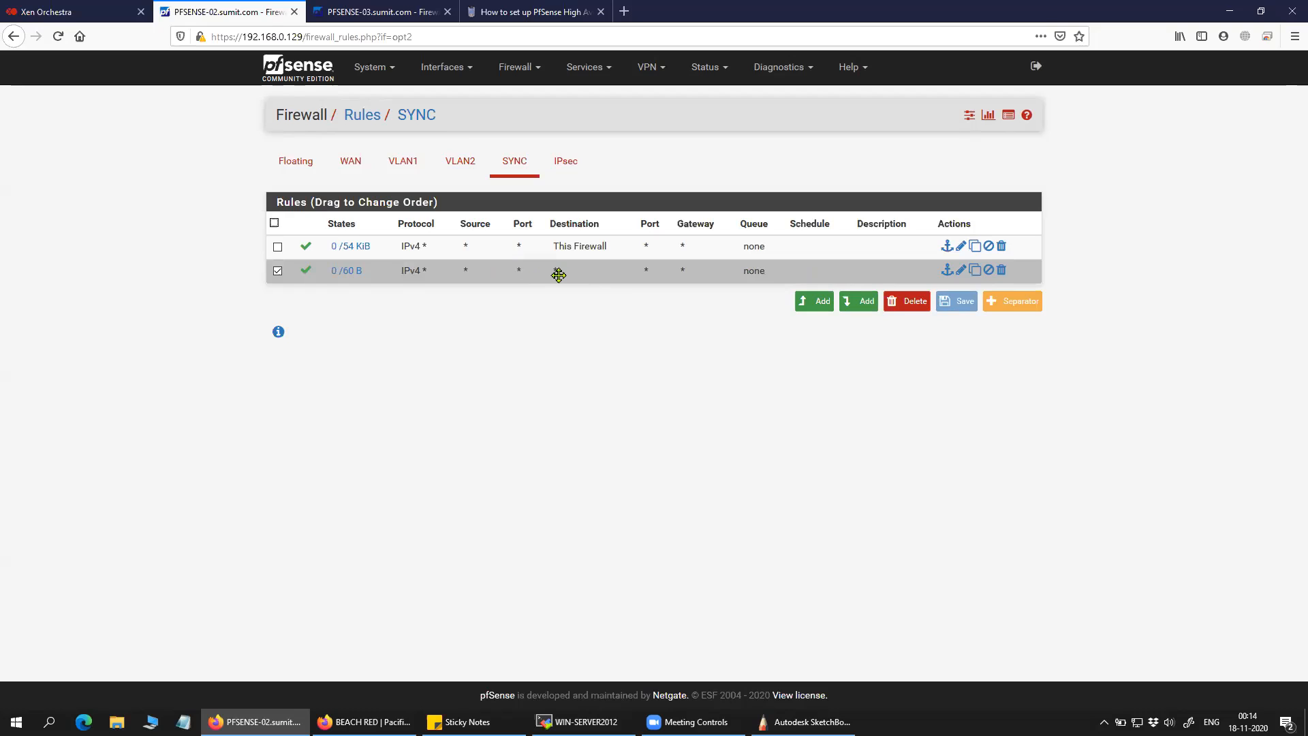
{"action": "left_click", "coordinate": [517, 251]}
{"action": "left_click", "coordinate": [719, 250]}
{"action": "left_click", "coordinate": [628, 247]}
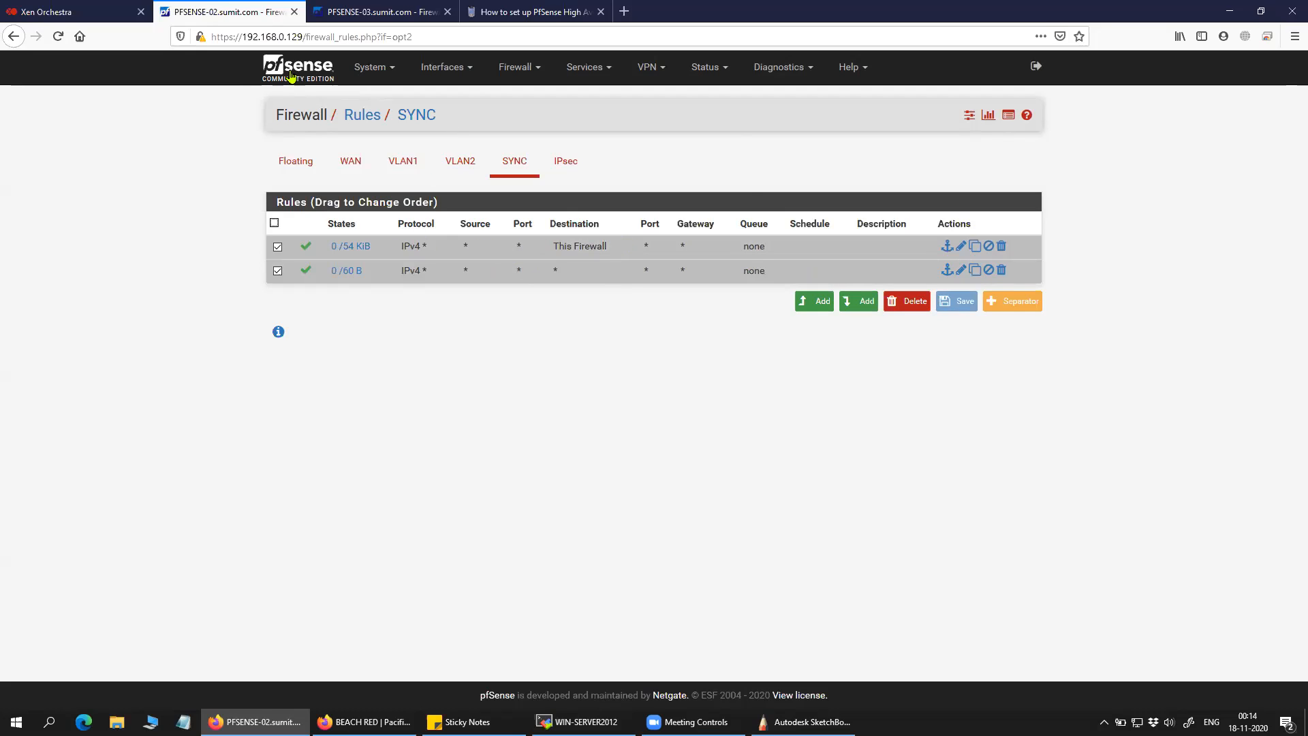
Open the SYNC interface rules on PFSENSE-03 and select its first rule.
{"action": "left_click", "coordinate": [383, 10]}
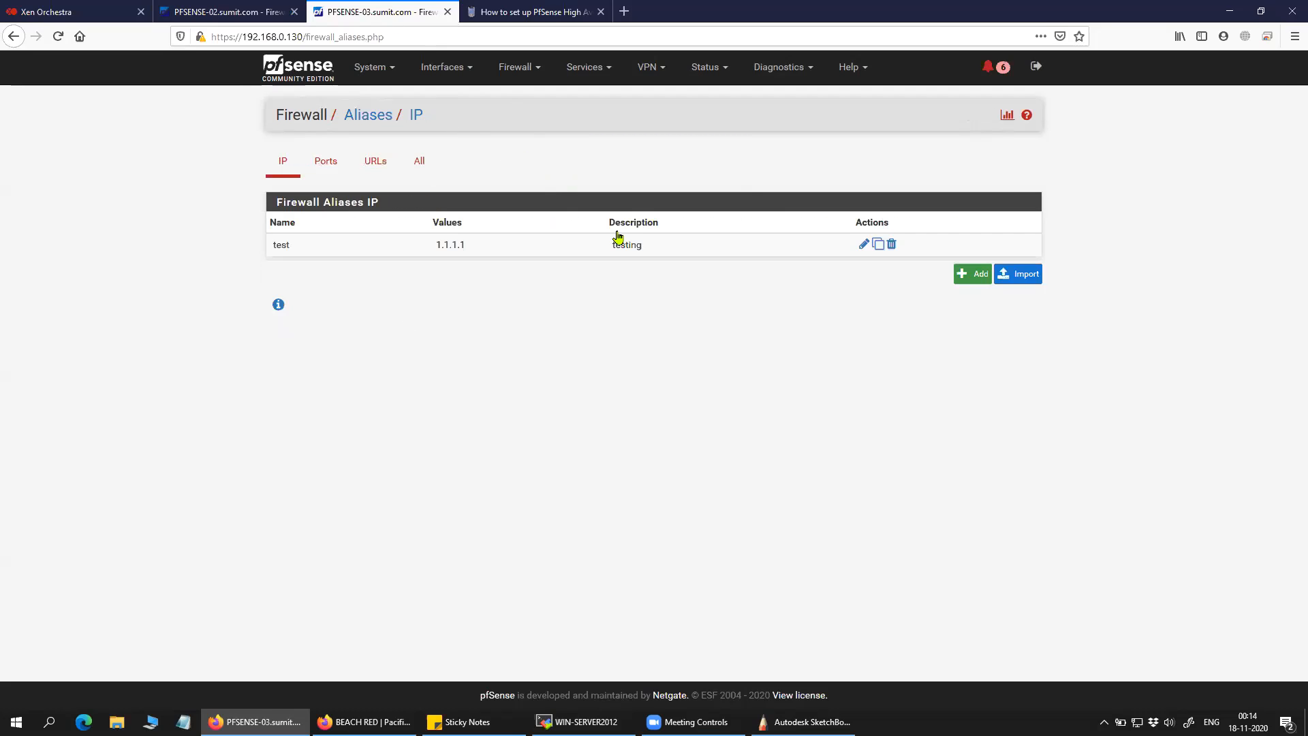
{"action": "left_click", "coordinate": [515, 67]}
{"action": "left_click", "coordinate": [543, 142]}
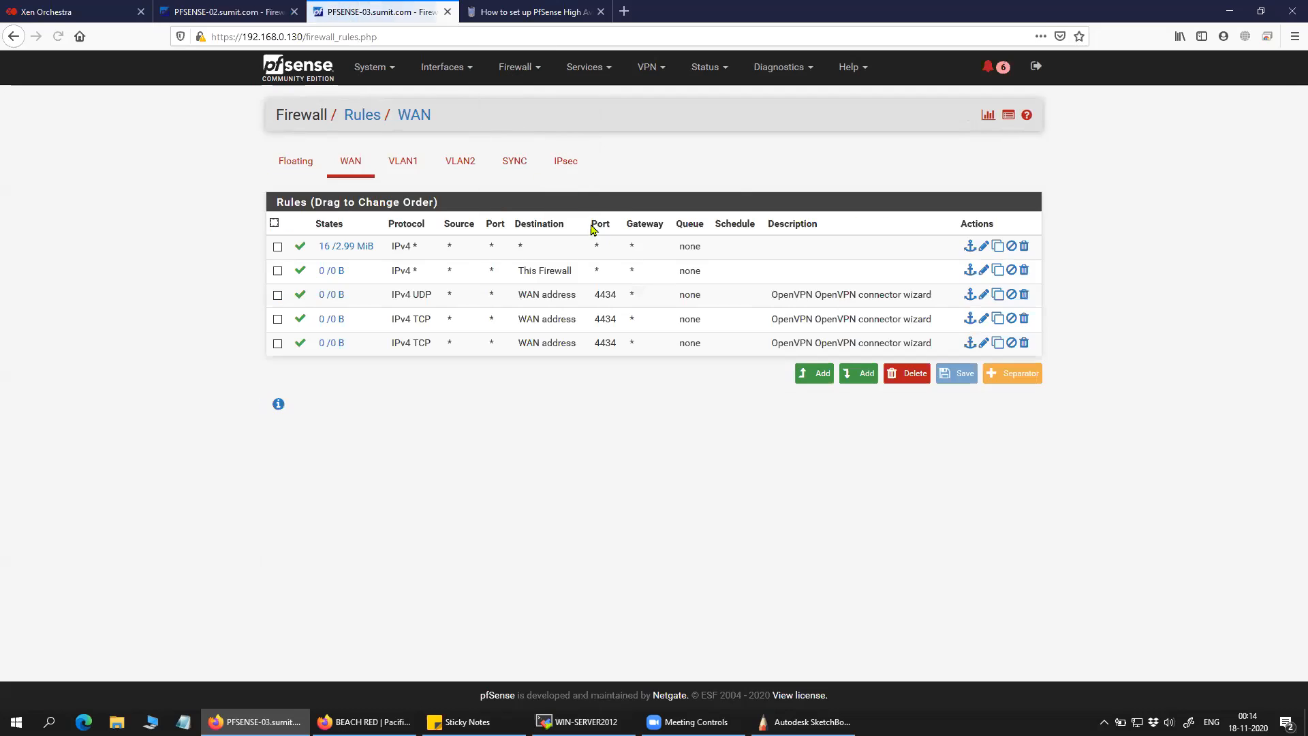
{"action": "left_click", "coordinate": [530, 167]}
{"action": "left_click", "coordinate": [599, 252]}
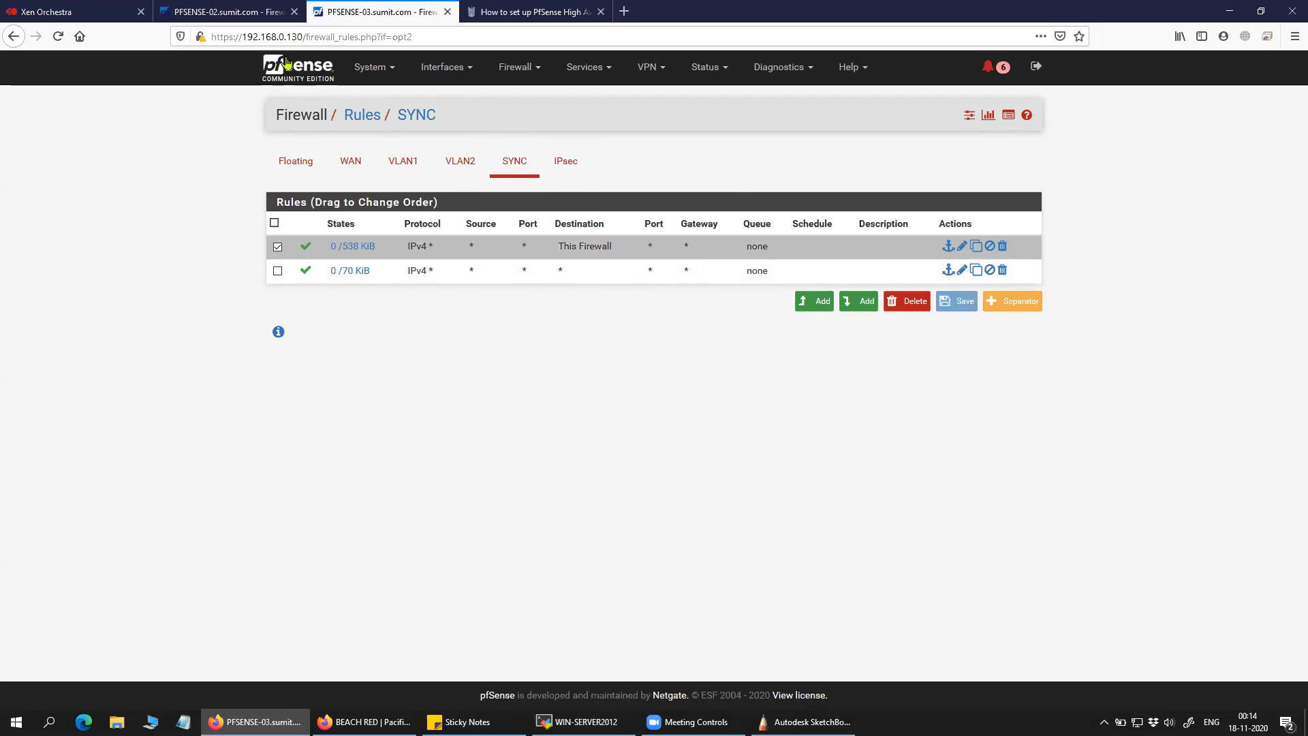
Compare both nodes' SYNC rules, then bring up PFSENSE-03's High Availability Sync page.
{"action": "left_click", "coordinate": [254, 14]}
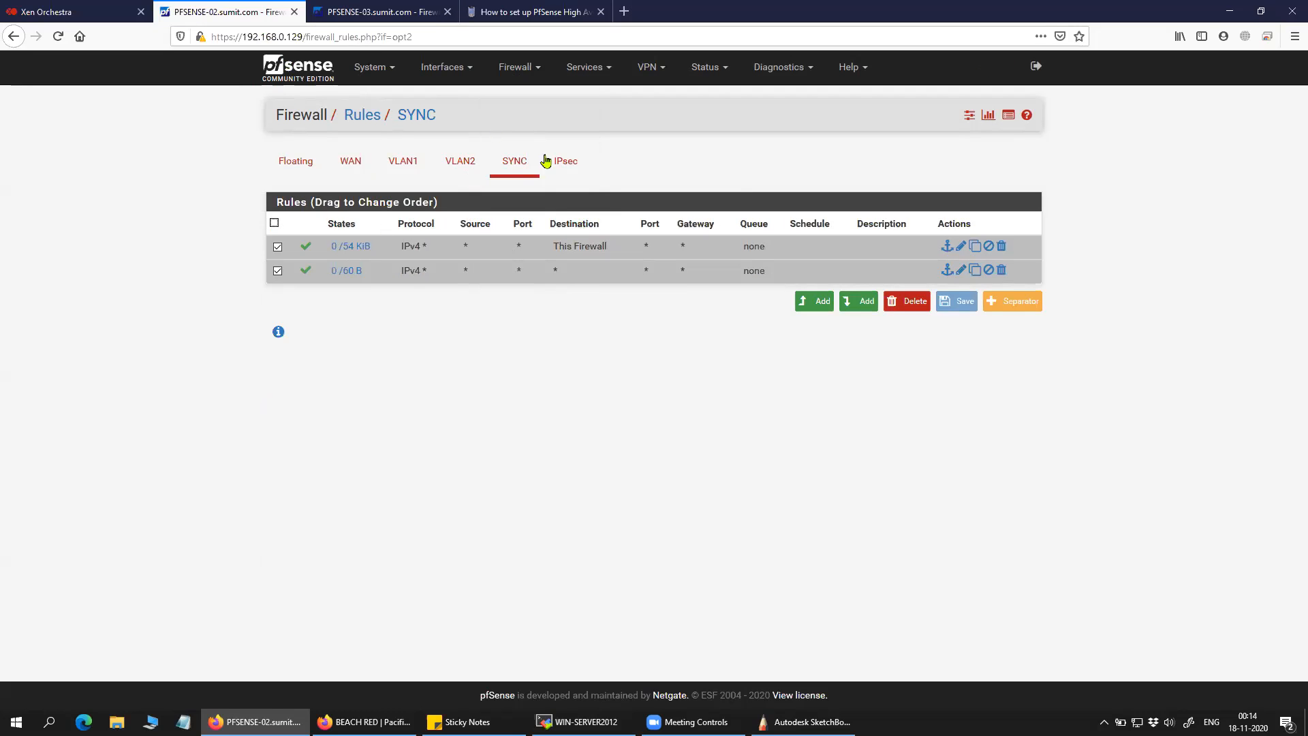
{"action": "left_click", "coordinate": [355, 14]}
{"action": "left_click", "coordinate": [256, 16]}
{"action": "left_click", "coordinate": [381, 19]}
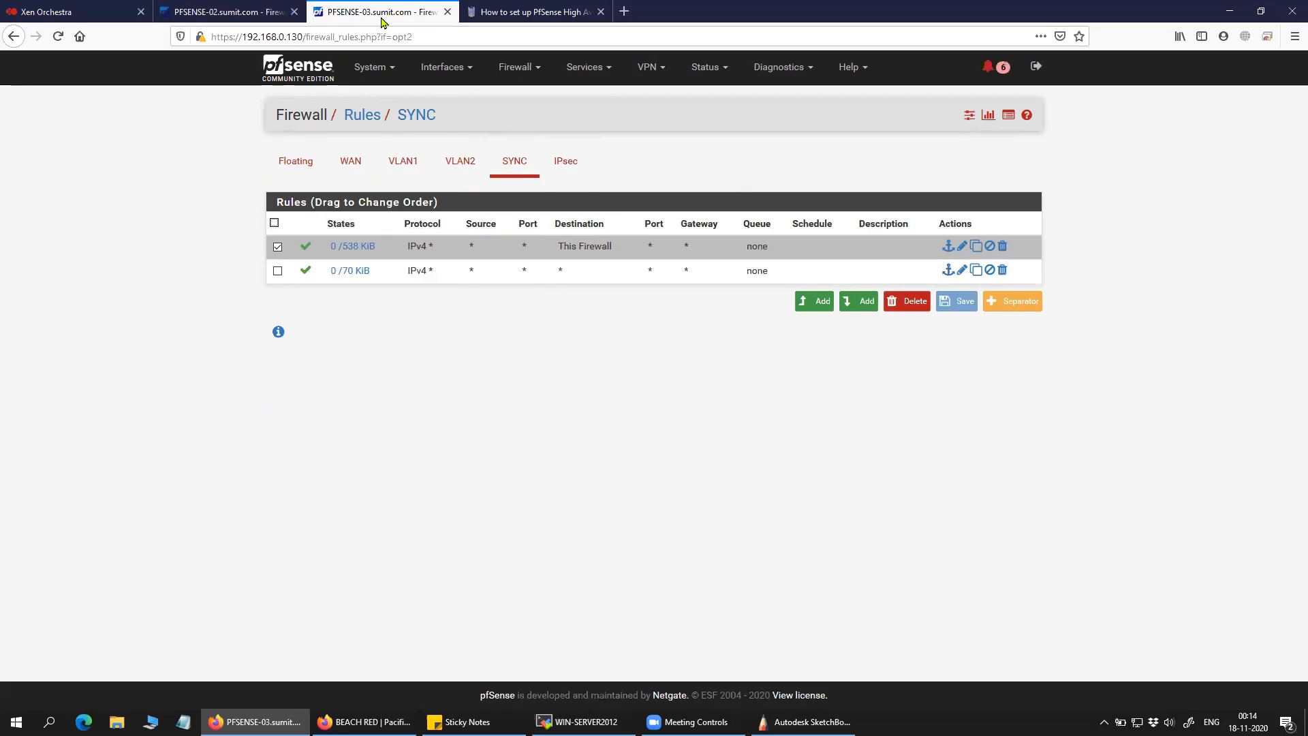
{"action": "left_click", "coordinate": [379, 68]}
{"action": "left_click", "coordinate": [392, 161]}
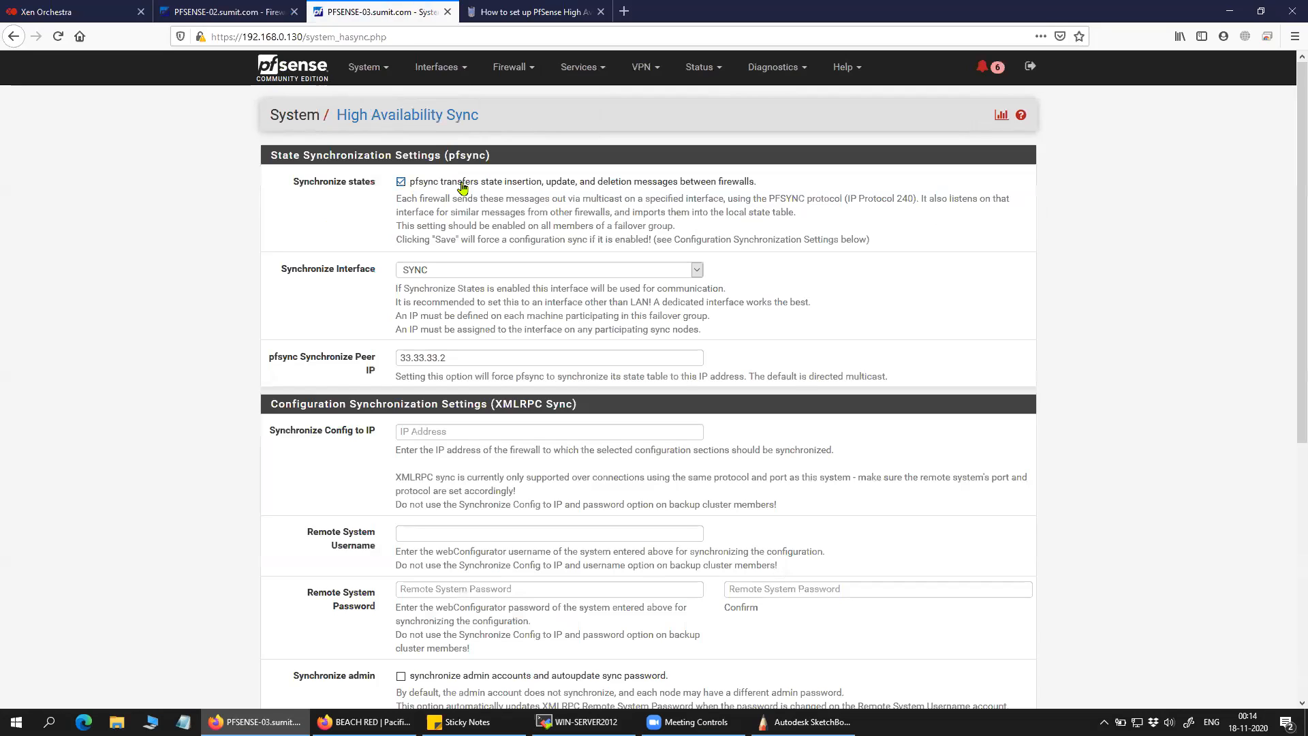
Keep SYNC as PFSENSE-03's synchronize interface and pfsync peer IP 33.33.33.2.
{"action": "left_click", "coordinate": [447, 274]}
{"action": "left_click", "coordinate": [444, 332]}
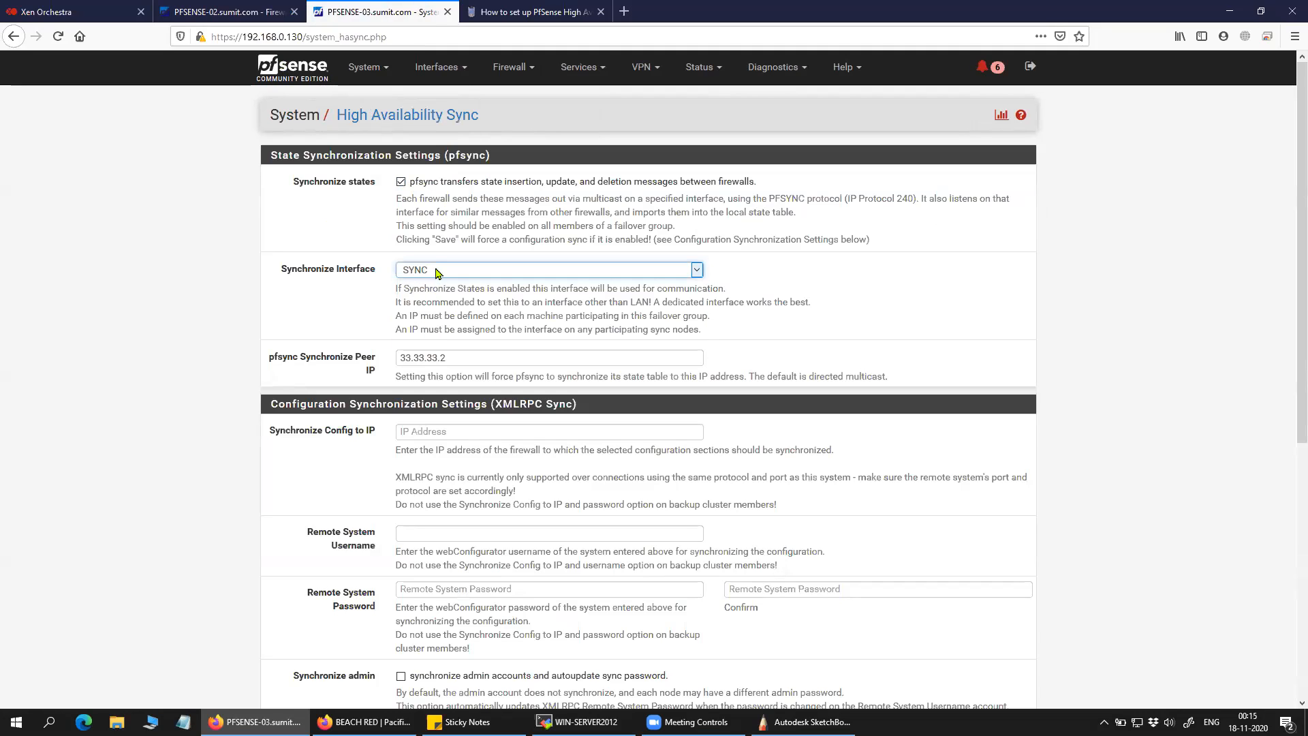
{"action": "key", "text": "Tab"}
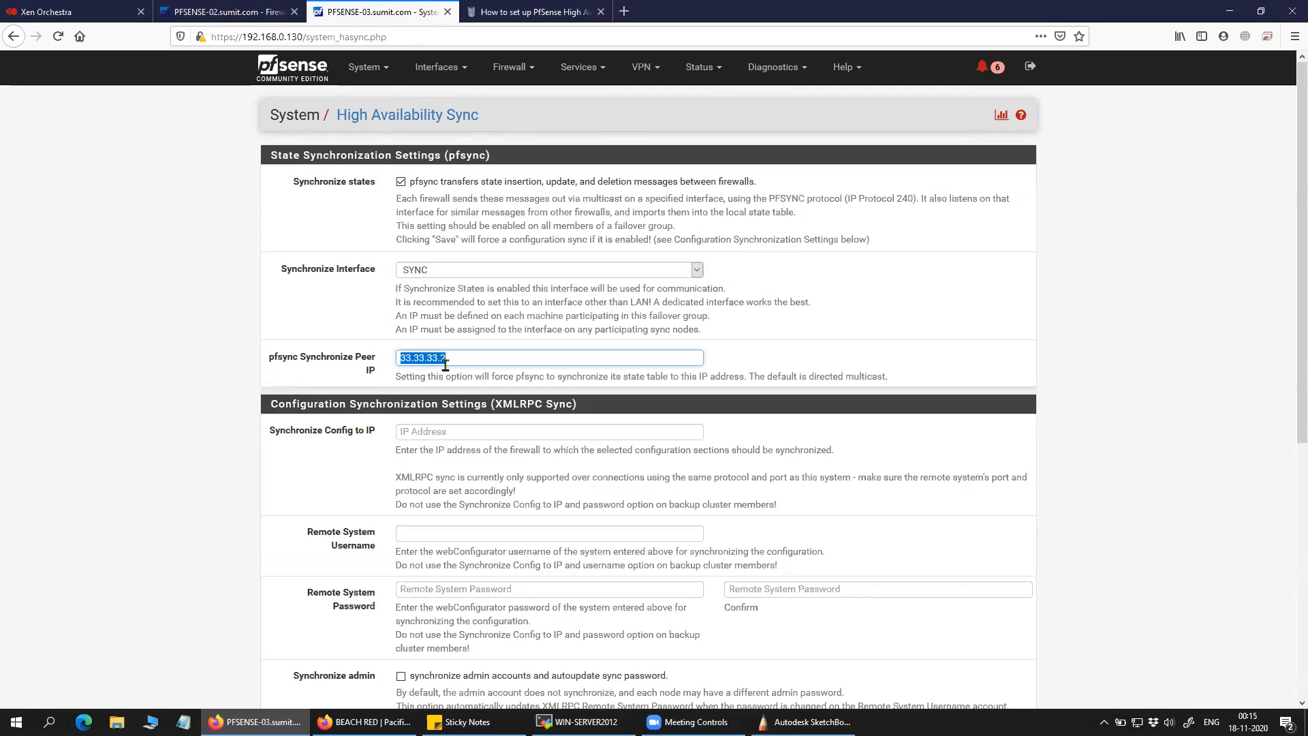
{"action": "left_click", "coordinate": [210, 17]}
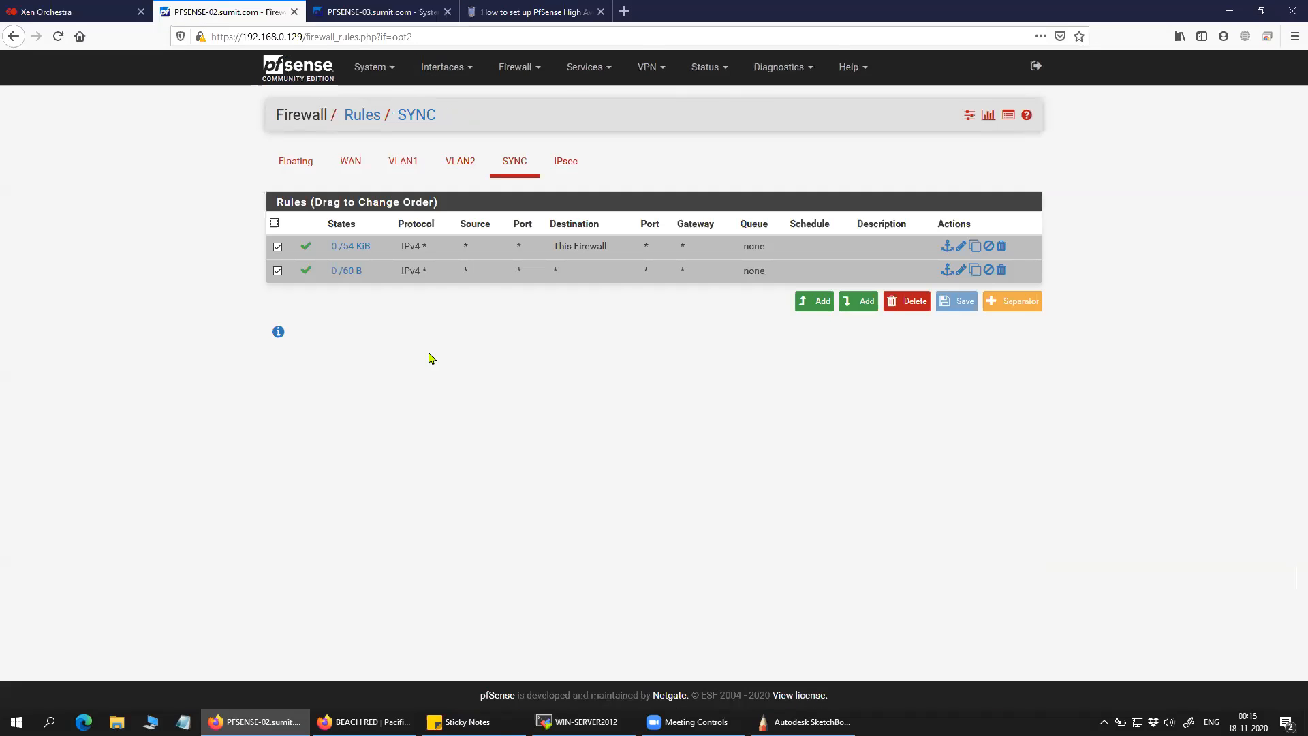
{"action": "left_click", "coordinate": [396, 12]}
{"action": "left_click", "coordinate": [217, 344]}
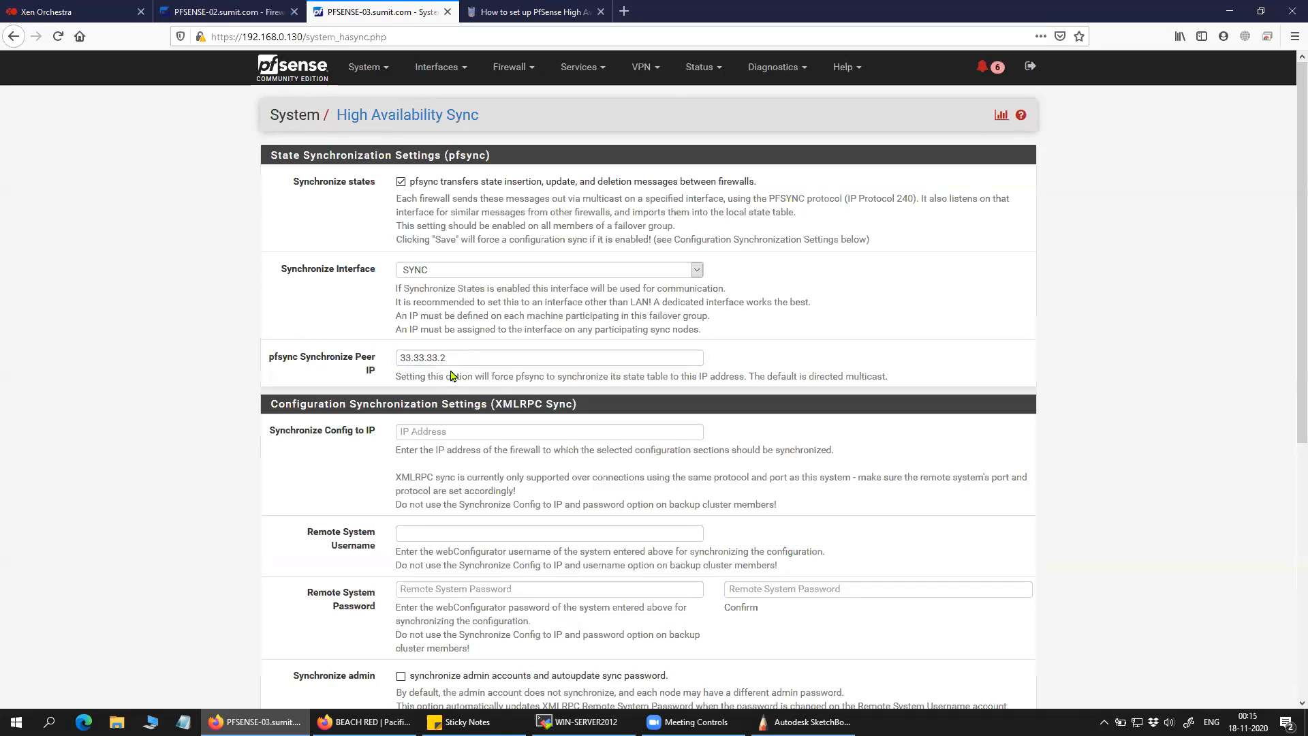
Confirm on PFSENSE-02's dashboard that its SYNC address is 33.33.33.2.
{"action": "left_click", "coordinate": [225, 11]}
{"action": "left_click", "coordinate": [300, 68]}
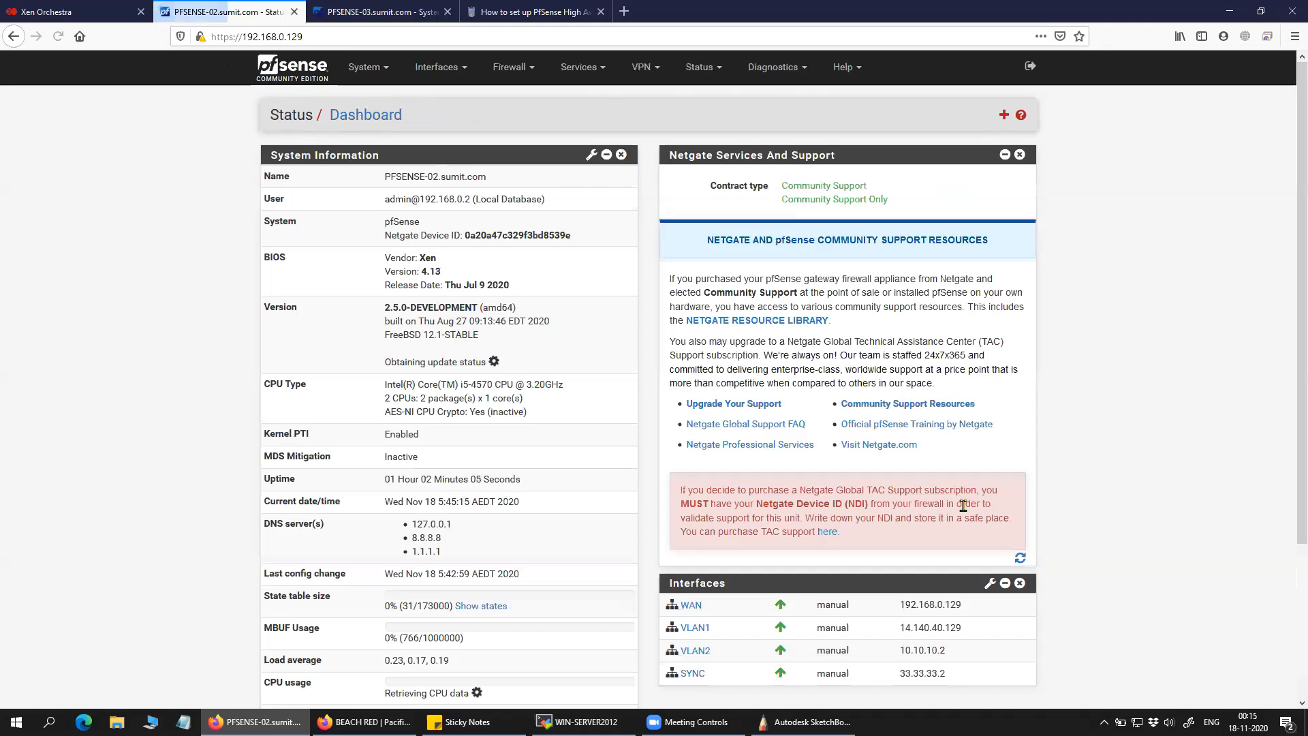
{"action": "left_click_drag", "start_coordinate": [967, 673], "coordinate": [872, 671]}
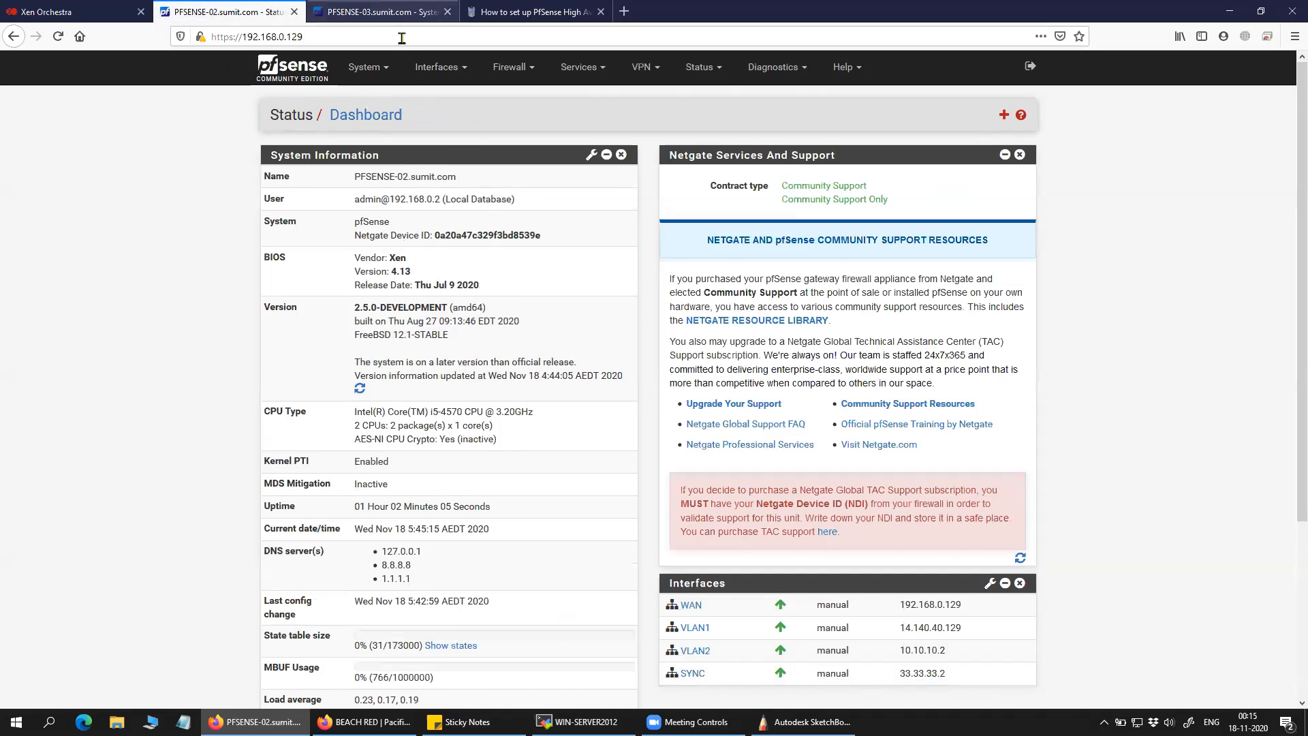
{"action": "key", "text": "ctrl+Tab"}
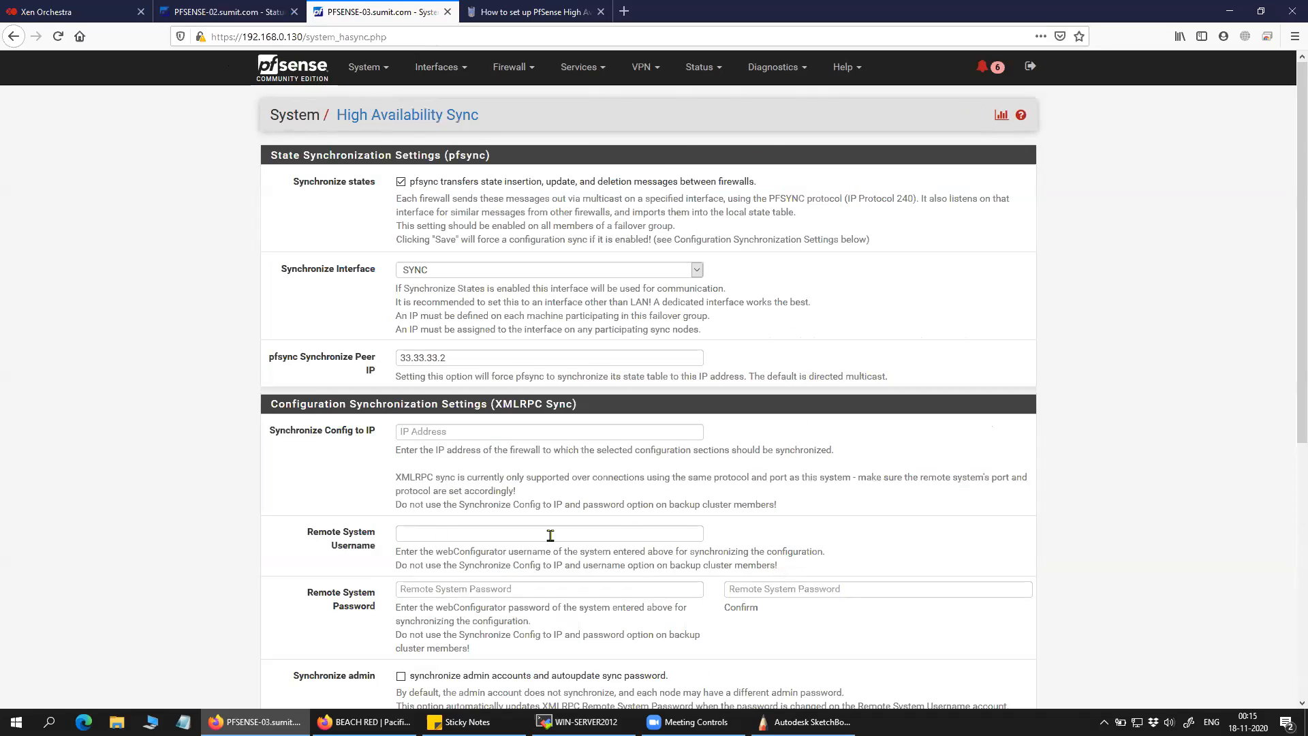
Save PFSENSE-03's High Availability Sync settings and compare with PFSENSE-02.
{"action": "scroll", "coordinate": [640, 538], "scroll_direction": "down", "scroll_amount": 10}
{"action": "left_click", "coordinate": [435, 633]}
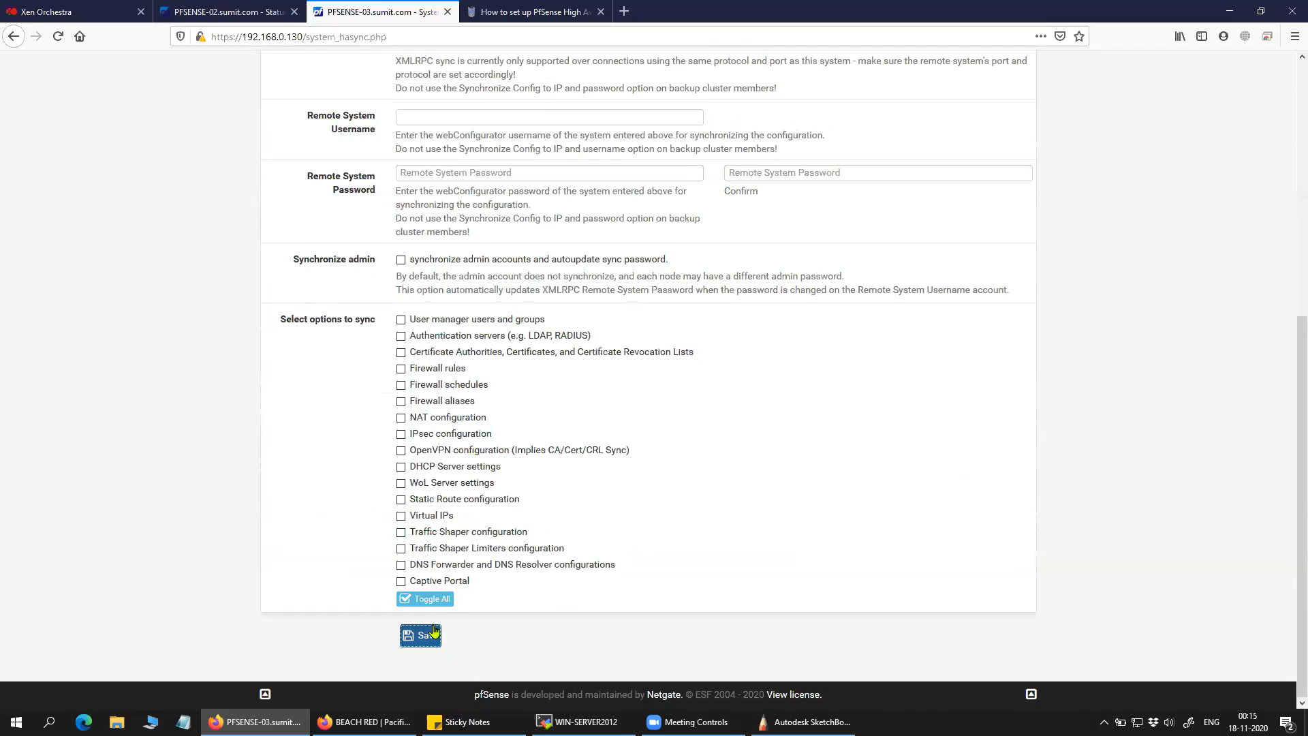
{"action": "left_click", "coordinate": [293, 14]}
{"action": "left_click", "coordinate": [378, 20]}
{"action": "left_click", "coordinate": [245, 22]}
{"action": "left_click", "coordinate": [358, 22]}
{"action": "left_click", "coordinate": [278, 12]}
{"action": "left_click", "coordinate": [359, 20]}
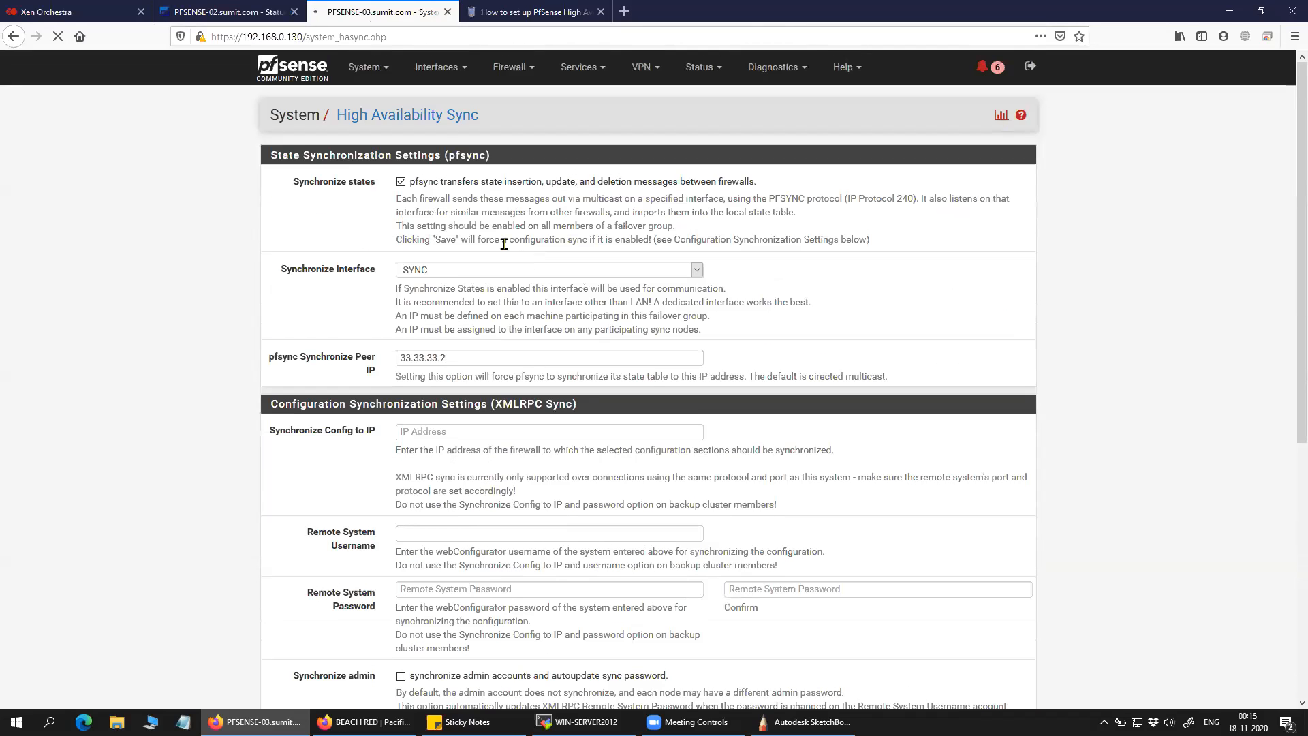
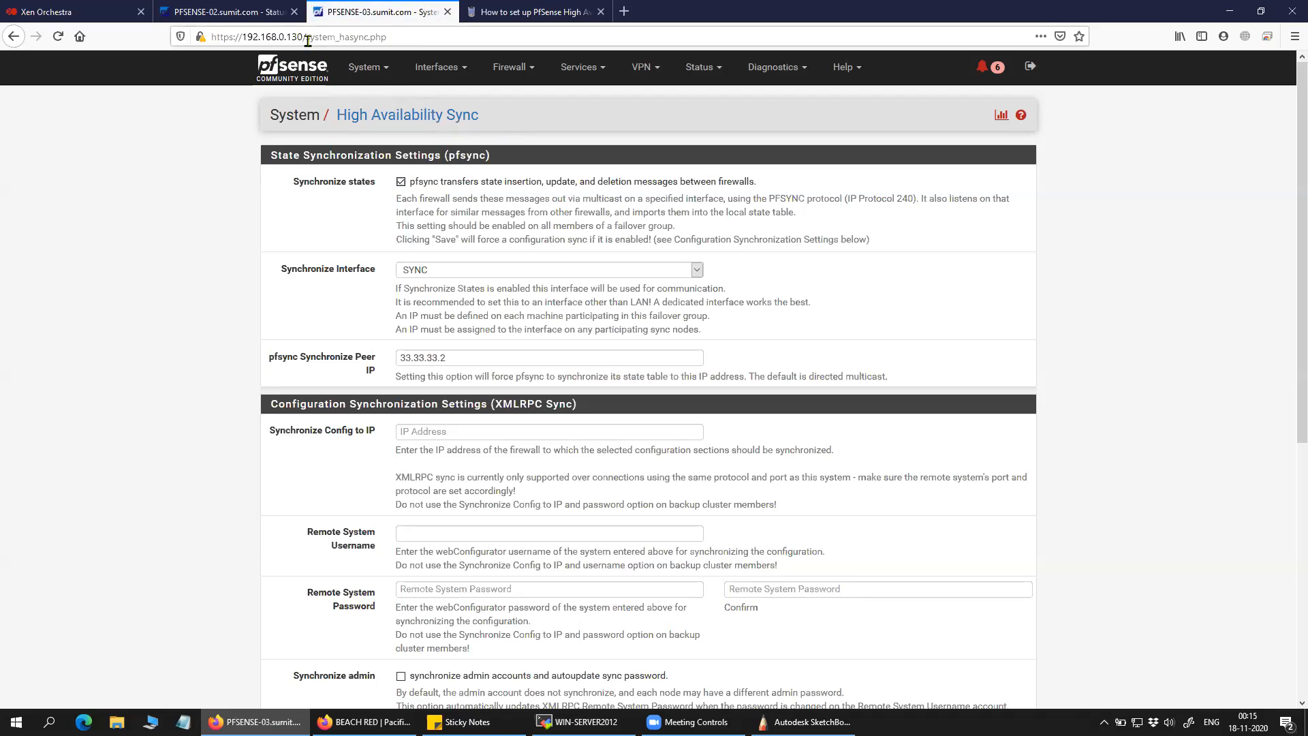
Go to the PFSENSE-02 dashboard and expand its Firewall menu.
{"action": "left_click", "coordinate": [225, 11]}
{"action": "left_click", "coordinate": [511, 66]}
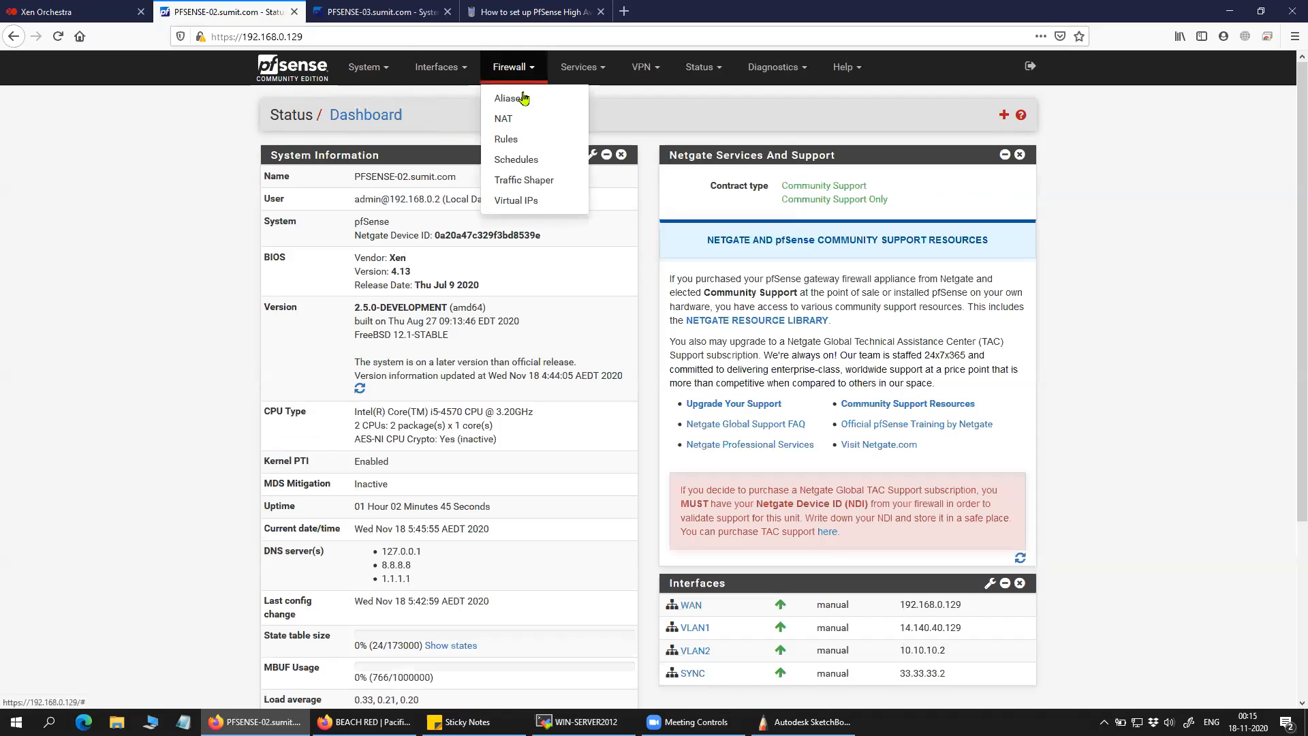
Start a new firewall alias named test2 with description 'testing'.
{"action": "left_click", "coordinate": [523, 99]}
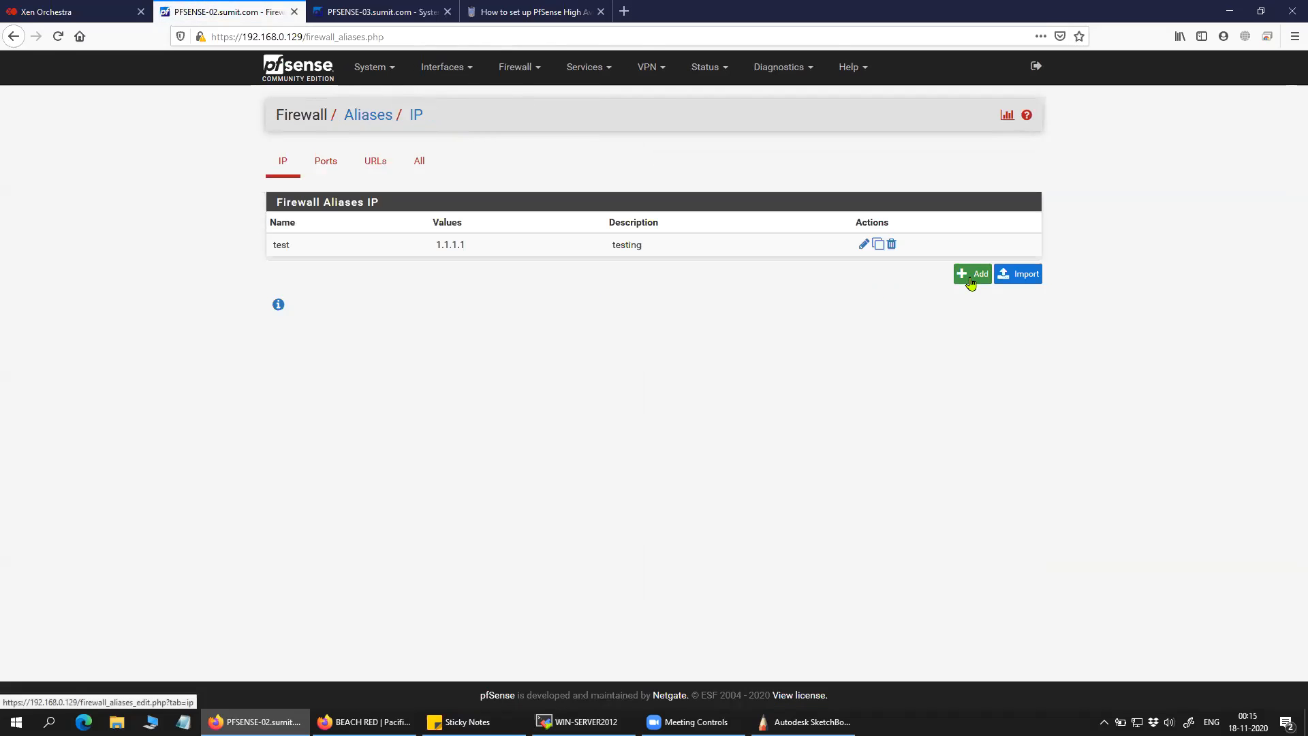
{"action": "left_click", "coordinate": [971, 276]}
{"action": "left_click", "coordinate": [420, 183]}
{"action": "type", "text": "test2"}
{"action": "left_click", "coordinate": [453, 234]}
{"action": "type", "text": "testi"}
{"action": "left_click", "coordinate": [281, 274]}
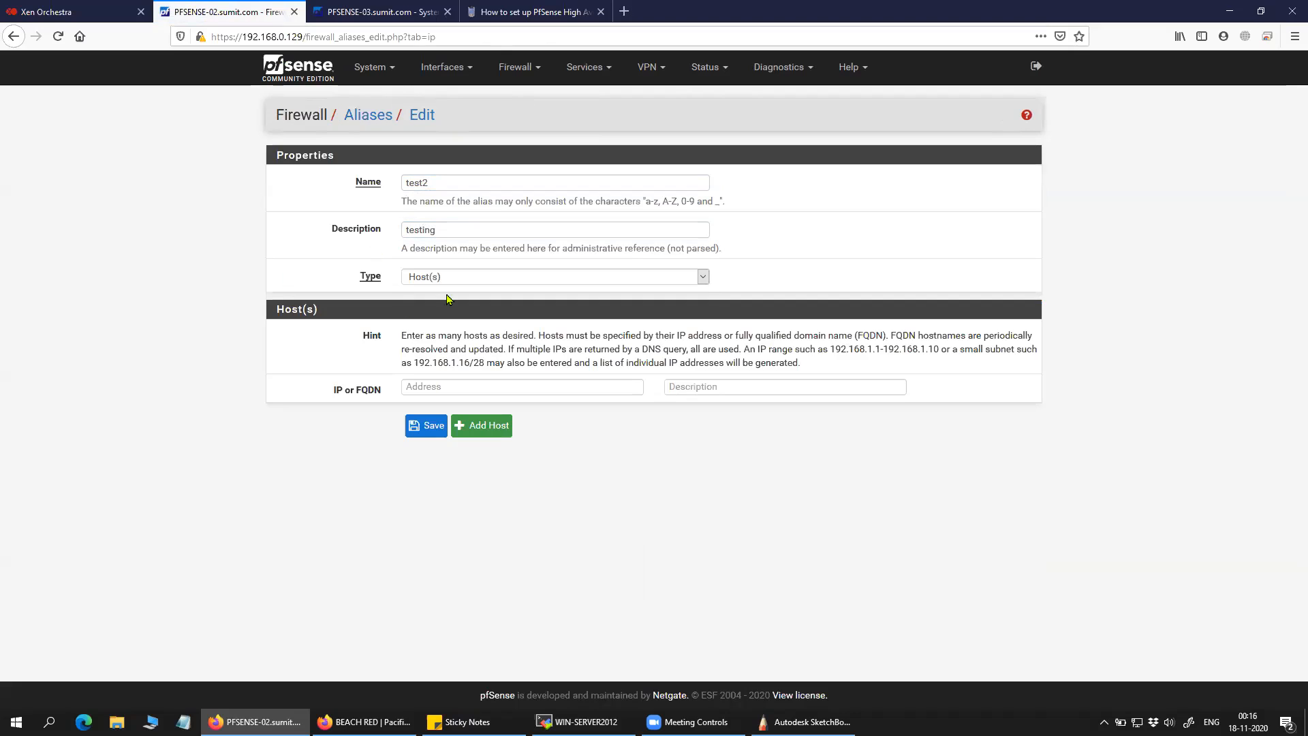
Give test2 the host address 2.2.2.2, then save and apply the alias.
{"action": "left_click", "coordinate": [430, 385]}
{"action": "type", "text": "2."}
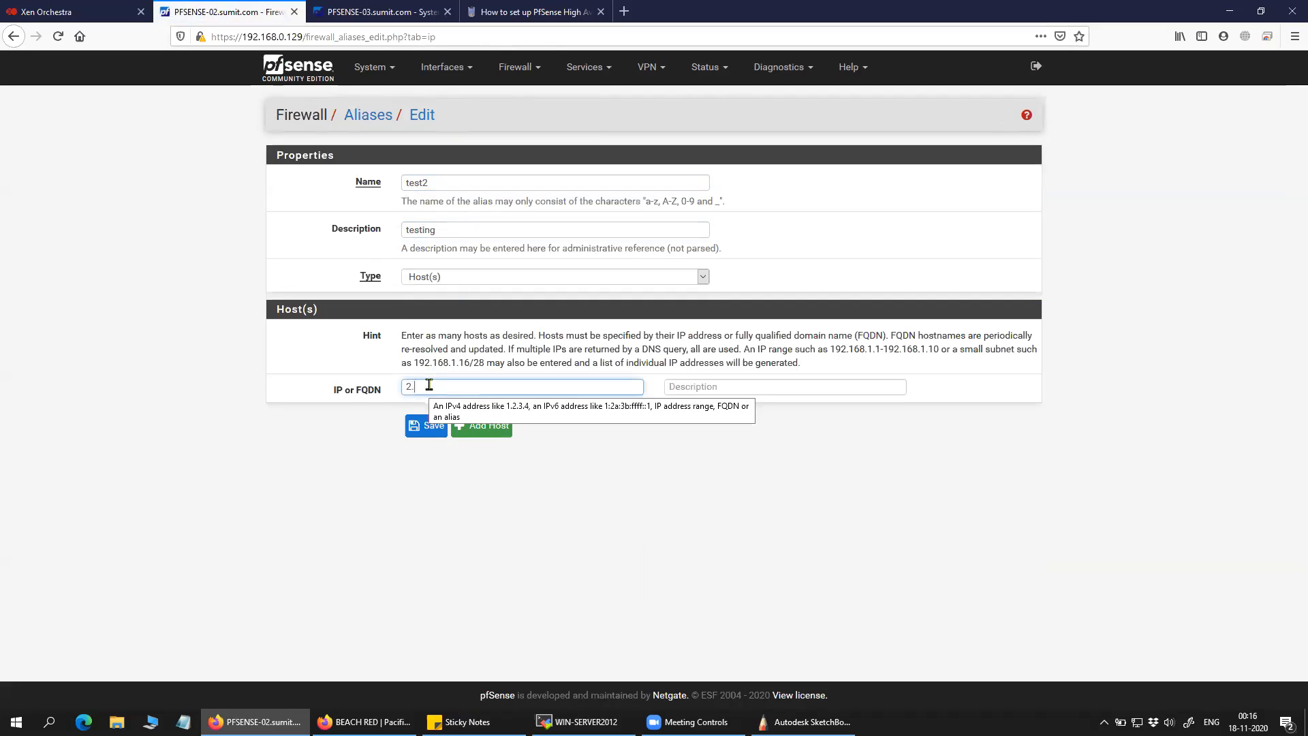
{"action": "type", "text": "2.2"}
{"action": "left_click", "coordinate": [690, 388]}
{"action": "type", "text": "testing"}
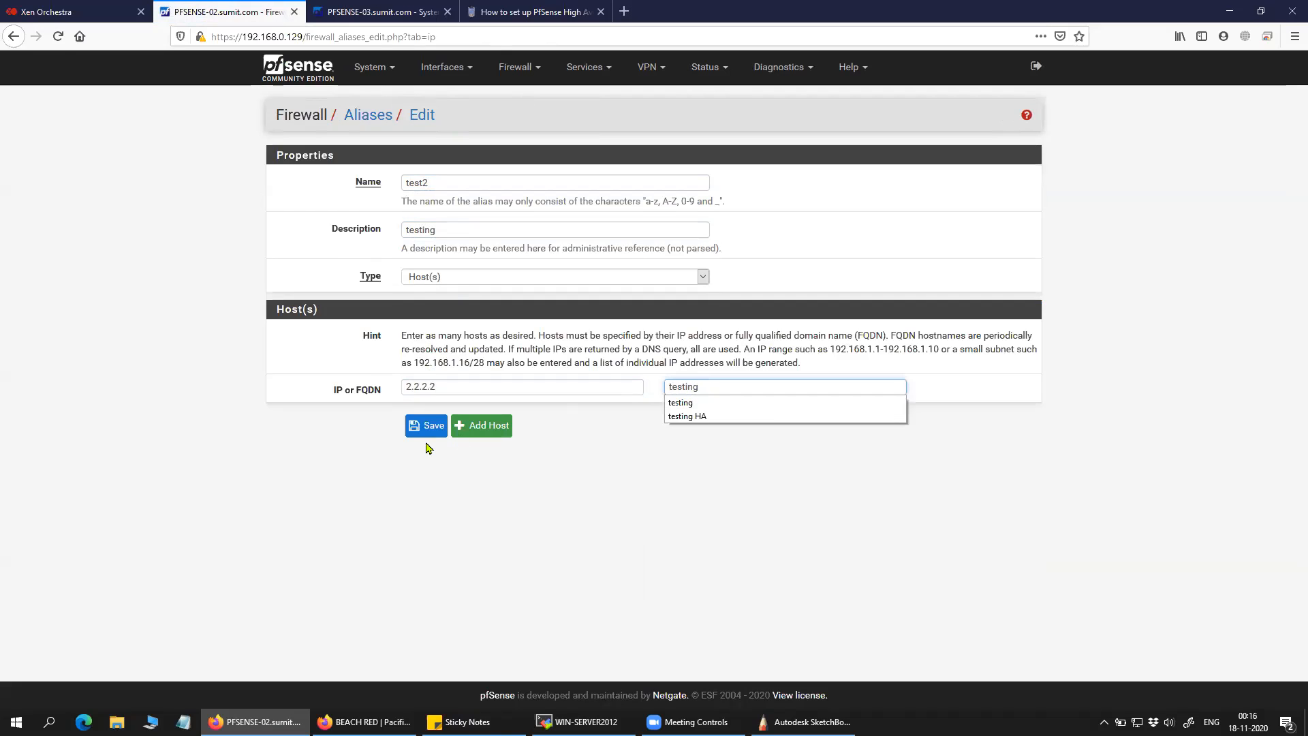
{"action": "left_click", "coordinate": [428, 426]}
{"action": "left_click", "coordinate": [989, 172]}
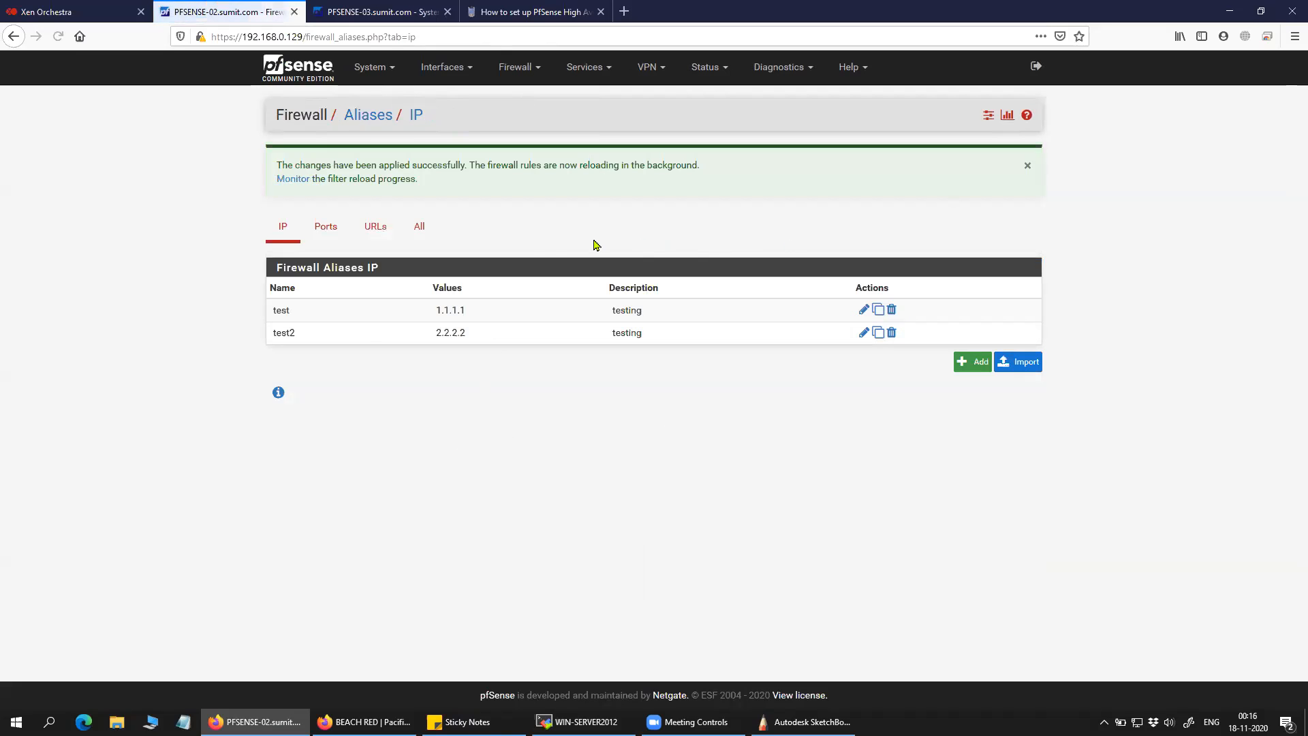
Check that the test2 alias (2.2.2.2) now appears in PFSENSE-03's alias list.
{"action": "left_click_drag", "start_coordinate": [434, 333], "coordinate": [500, 339]}
{"action": "left_click", "coordinate": [392, 19]}
{"action": "left_click", "coordinate": [255, 19]}
{"action": "left_click_drag", "start_coordinate": [328, 341], "coordinate": [263, 317]}
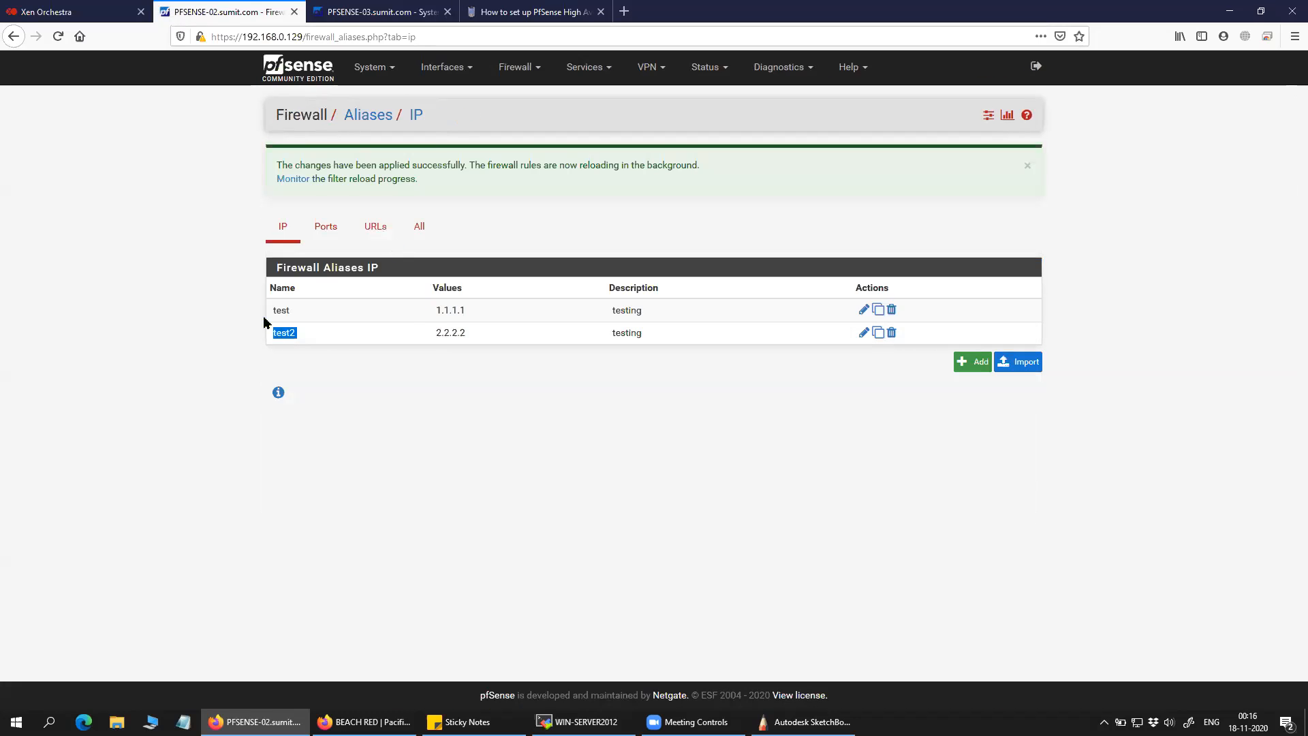
{"action": "left_click", "coordinate": [381, 11]}
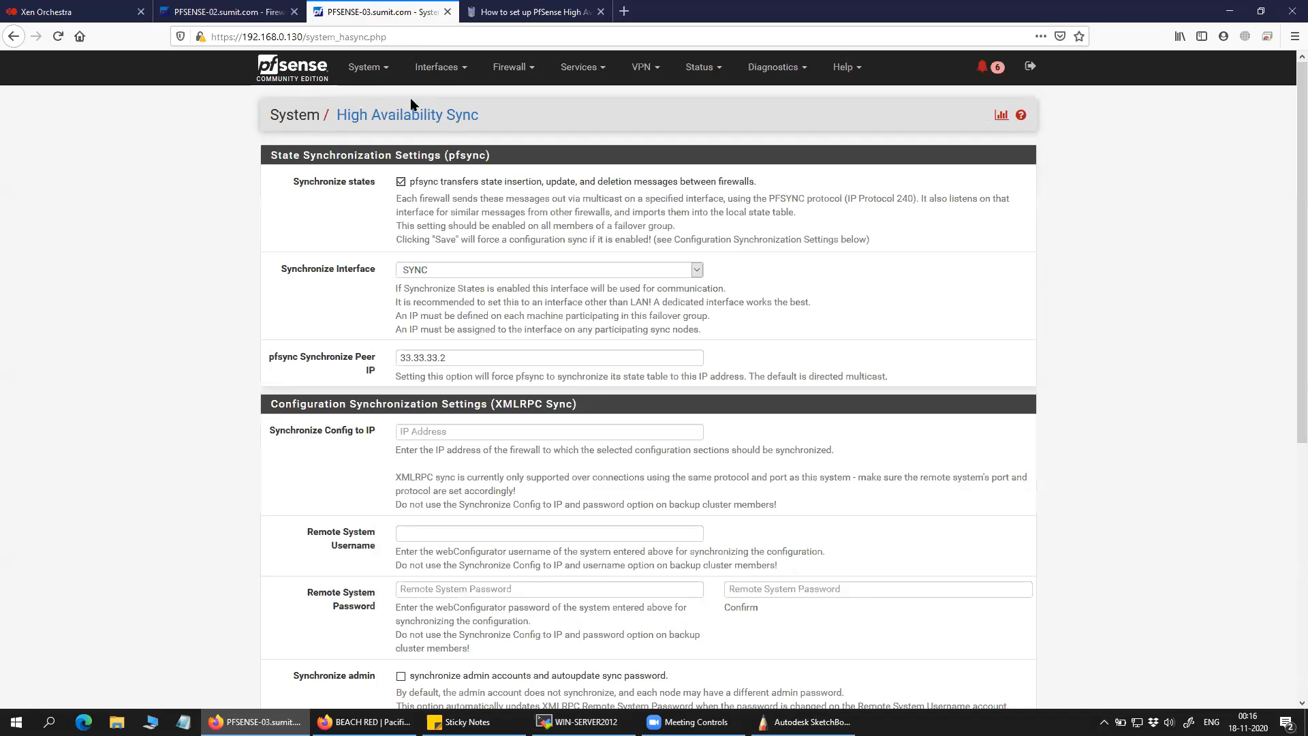
{"action": "left_click", "coordinate": [511, 67]}
{"action": "left_click", "coordinate": [504, 99]}
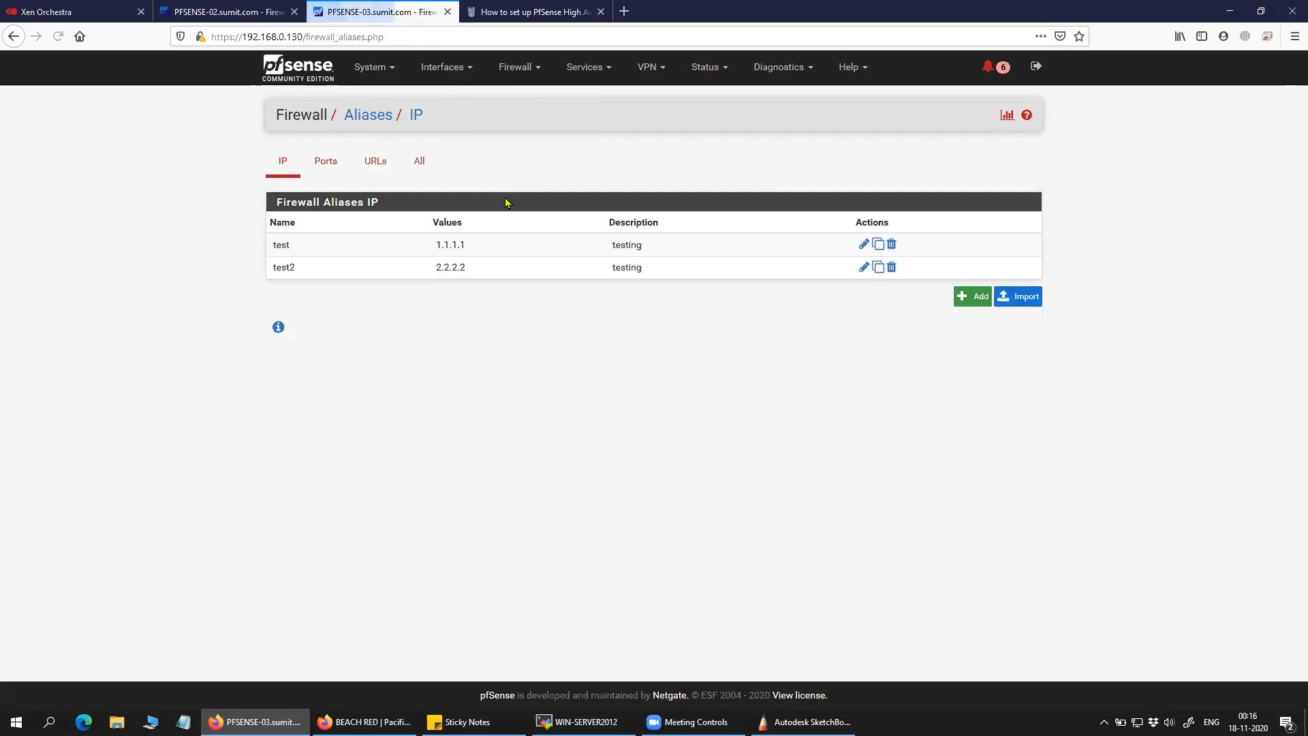
{"action": "left_click_drag", "start_coordinate": [362, 282], "coordinate": [257, 268]}
{"action": "left_click", "coordinate": [519, 316]}
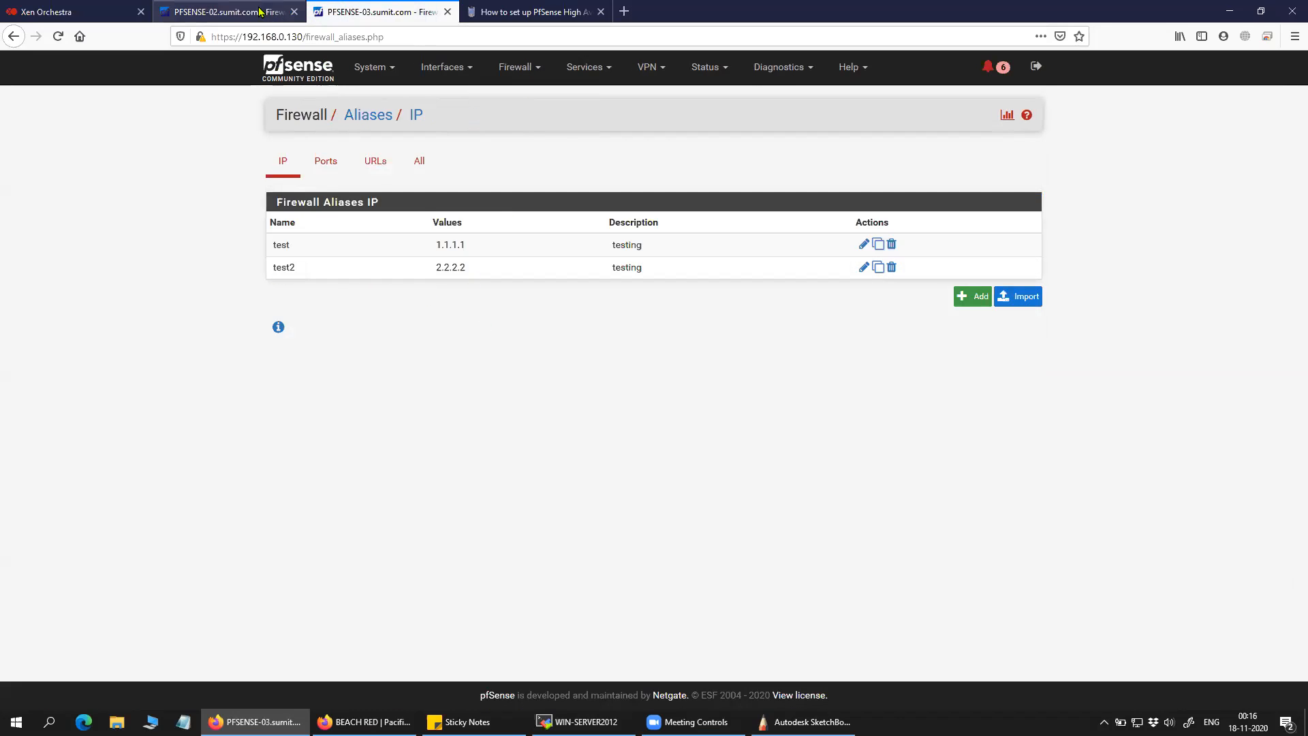
{"action": "left_click", "coordinate": [259, 12]}
{"action": "left_click", "coordinate": [385, 13]}
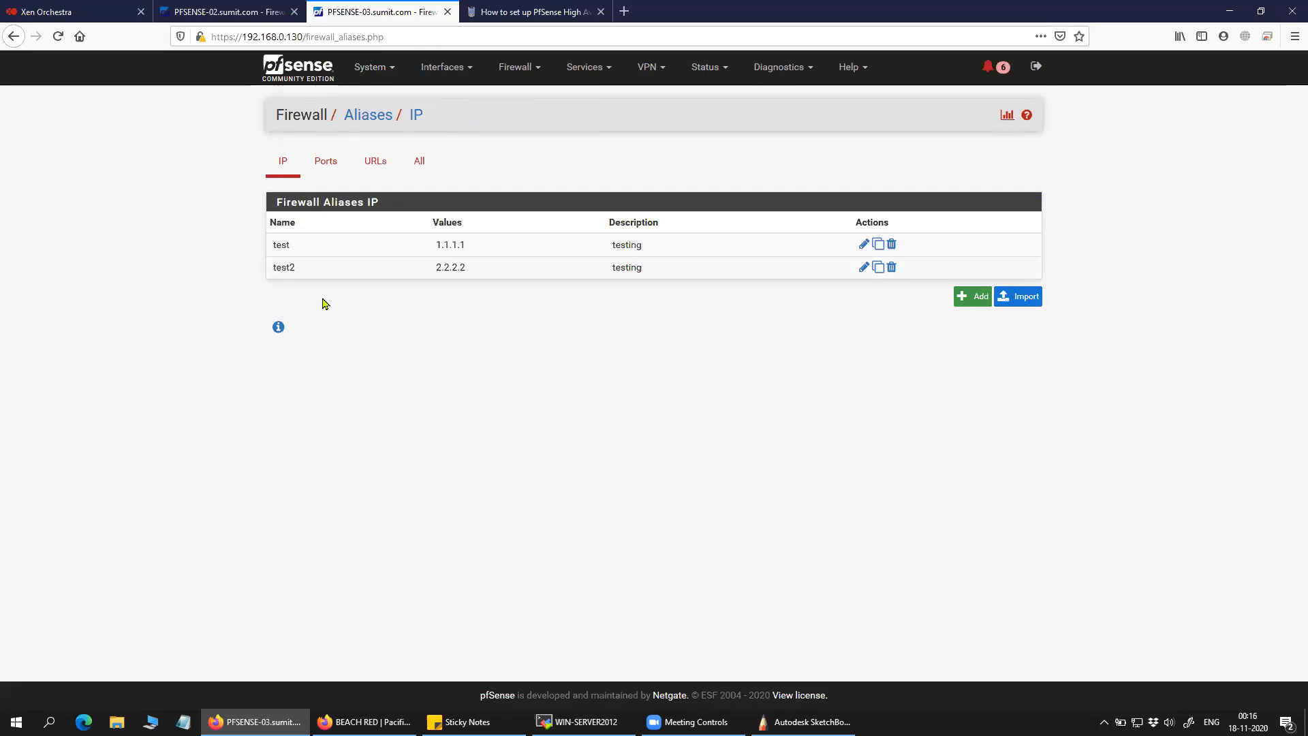
{"action": "left_click", "coordinate": [256, 12]}
Add alias test3 for host 3.3.3.3 with description 'testing', then save and apply.
{"action": "left_click", "coordinate": [973, 362]}
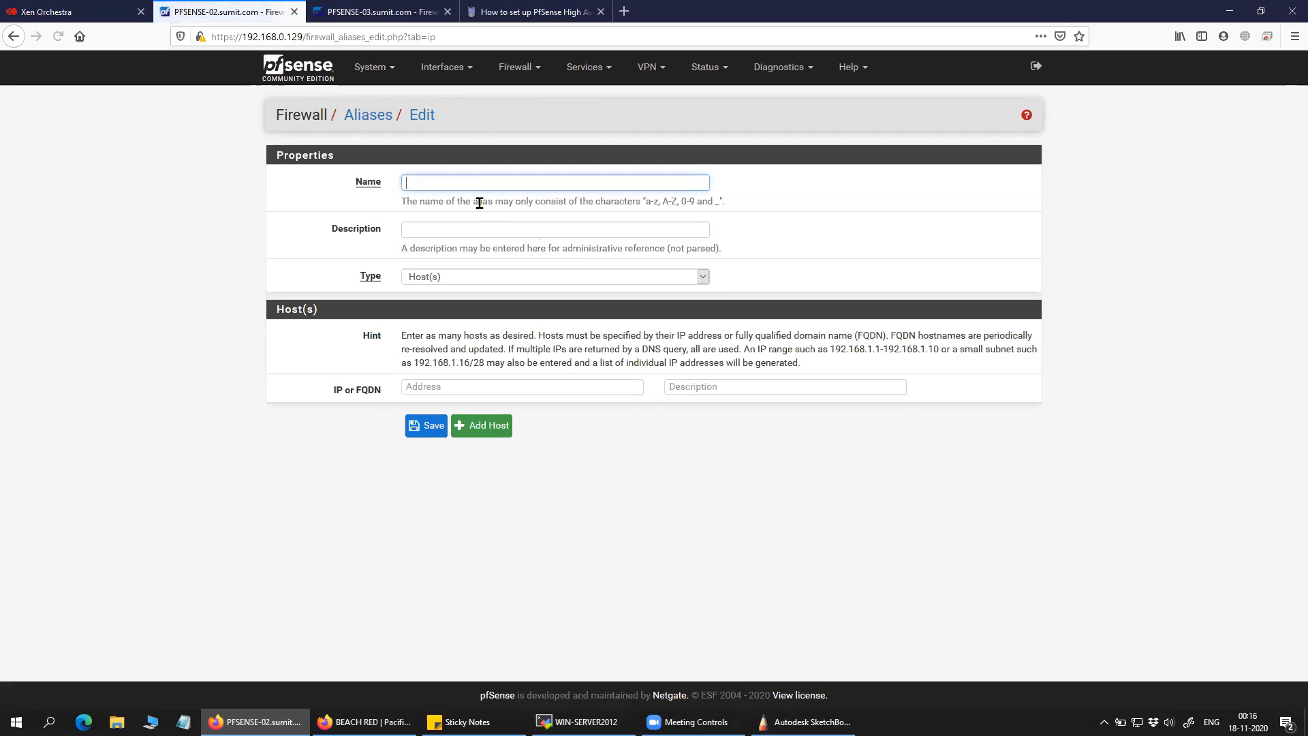
{"action": "type", "text": "test3"}
{"action": "left_click", "coordinate": [435, 234]}
{"action": "type", "text": "testin"}
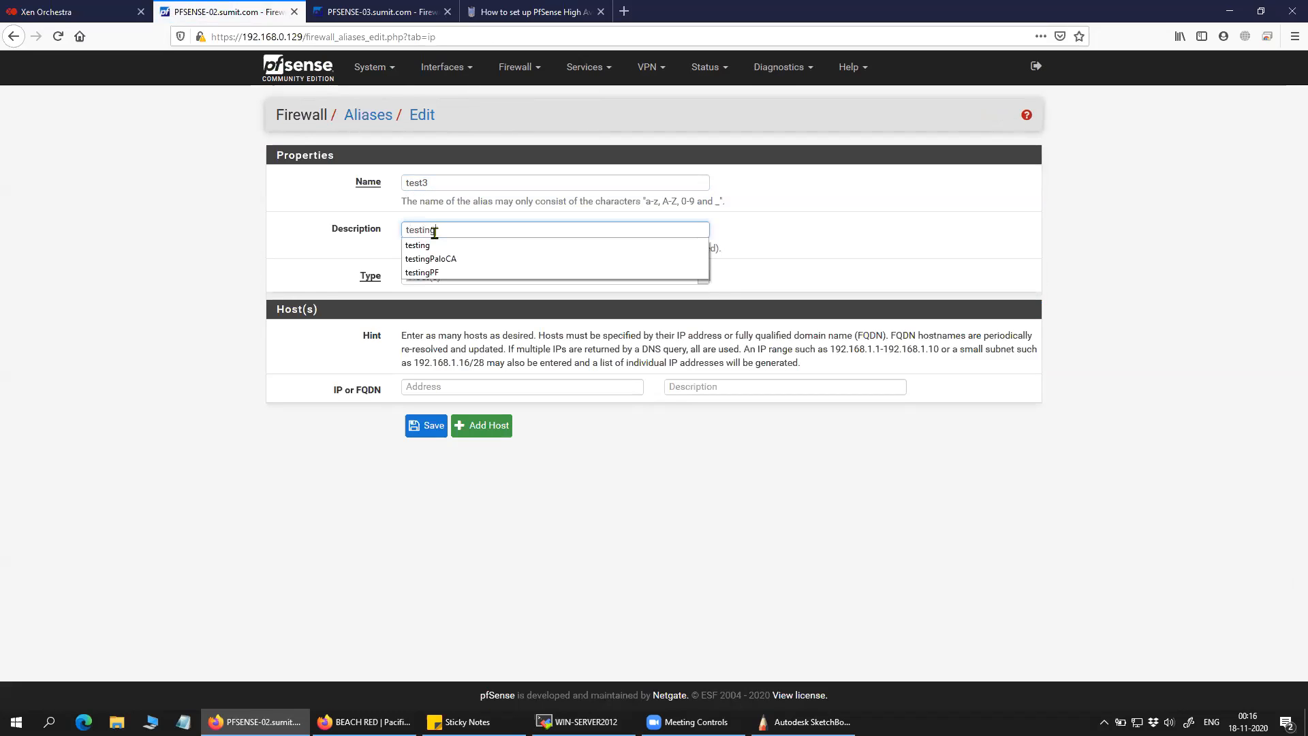
{"action": "left_click", "coordinate": [409, 388]}
{"action": "type", "text": "3.3.3.3"}
{"action": "left_click", "coordinate": [683, 393]}
{"action": "type", "text": "testing"}
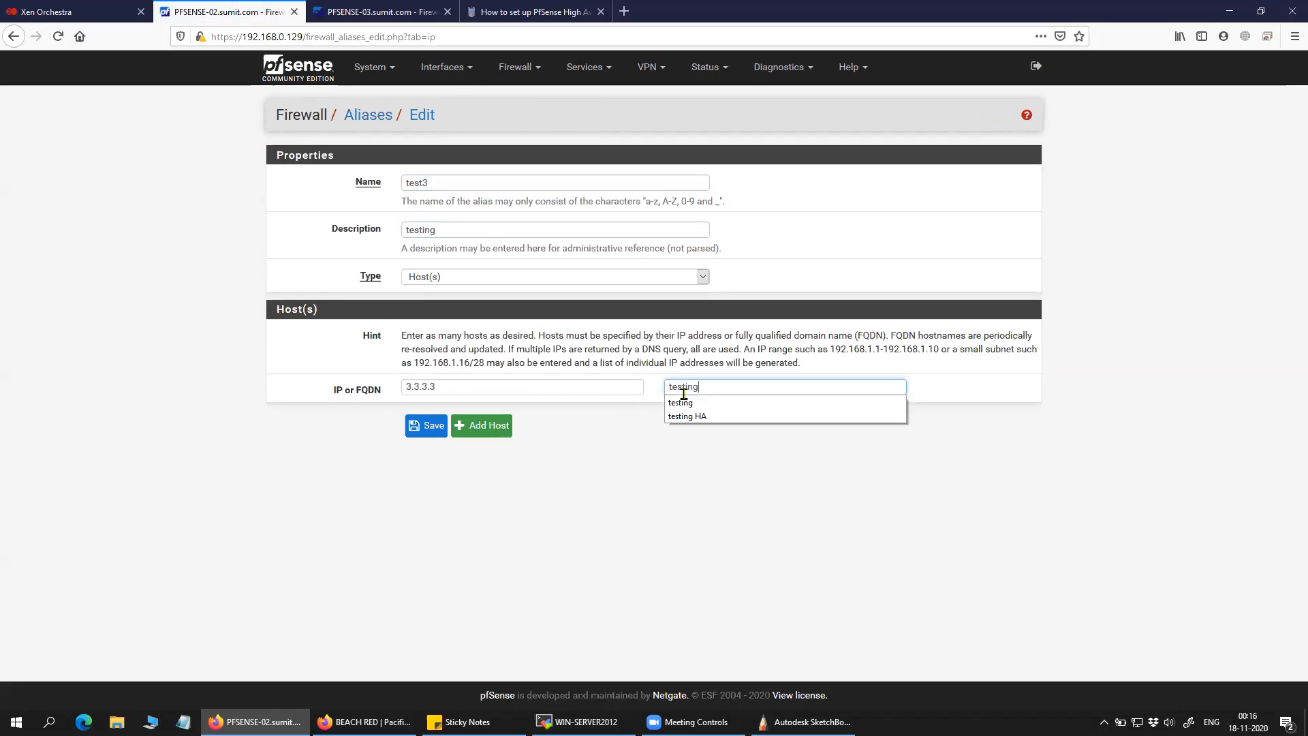
{"action": "left_click", "coordinate": [431, 425]}
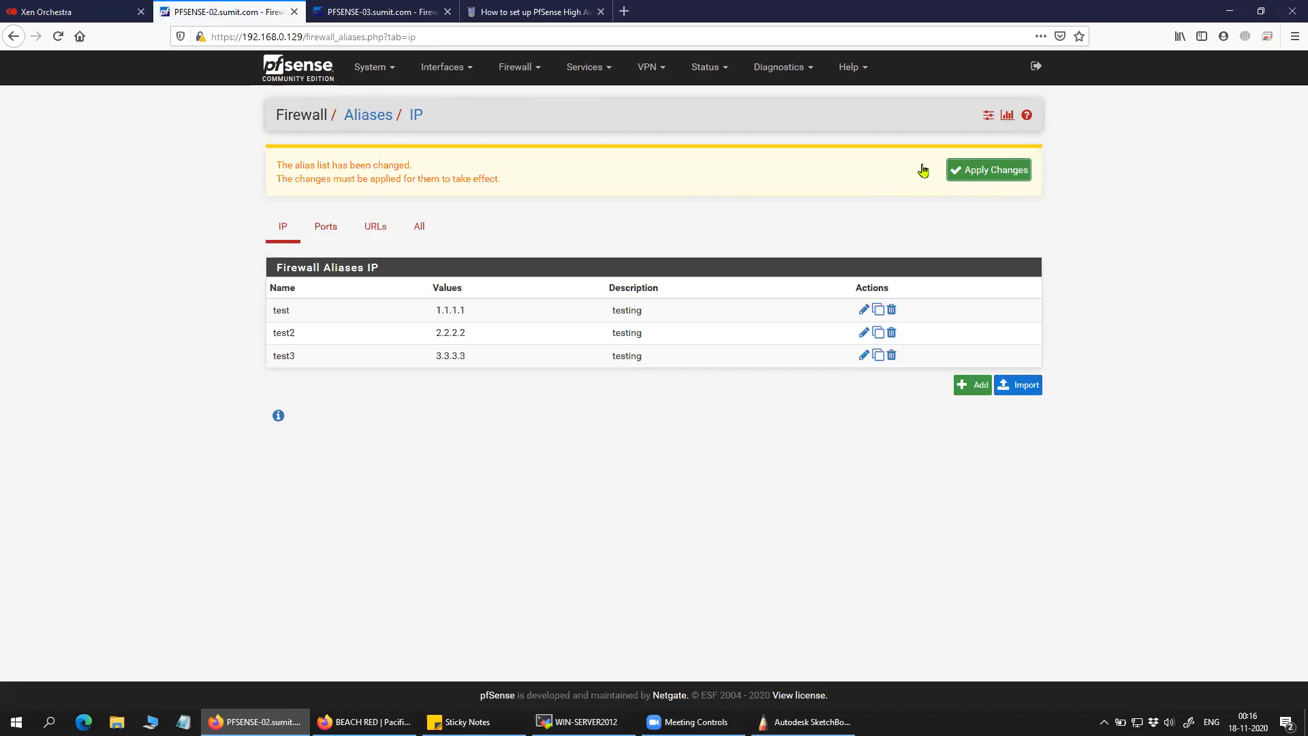
{"action": "left_click", "coordinate": [987, 170]}
Verify PFSENSE-03 now lists test3 (3.3.3.3) alongside test2 and test (1.1.1.1).
{"action": "left_click", "coordinate": [350, 11]}
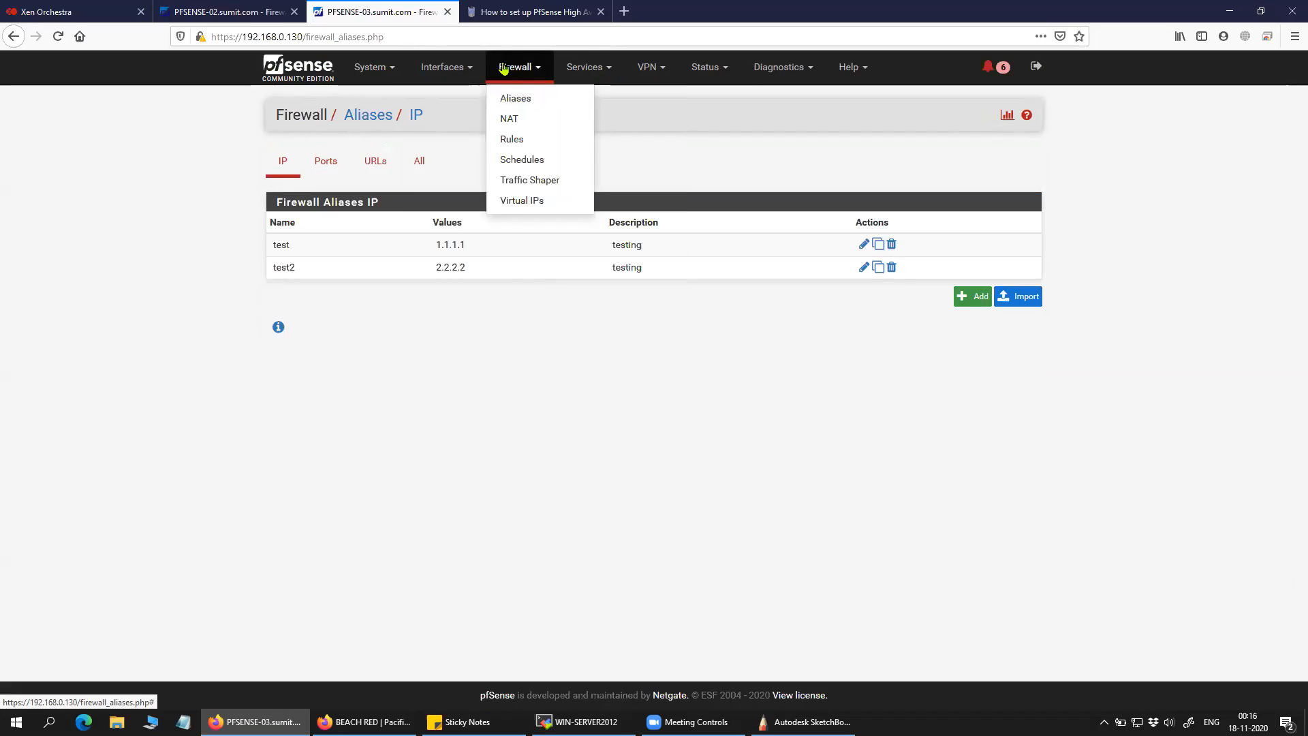
{"action": "left_click", "coordinate": [513, 99]}
{"action": "left_click_drag", "start_coordinate": [340, 298], "coordinate": [198, 295]}
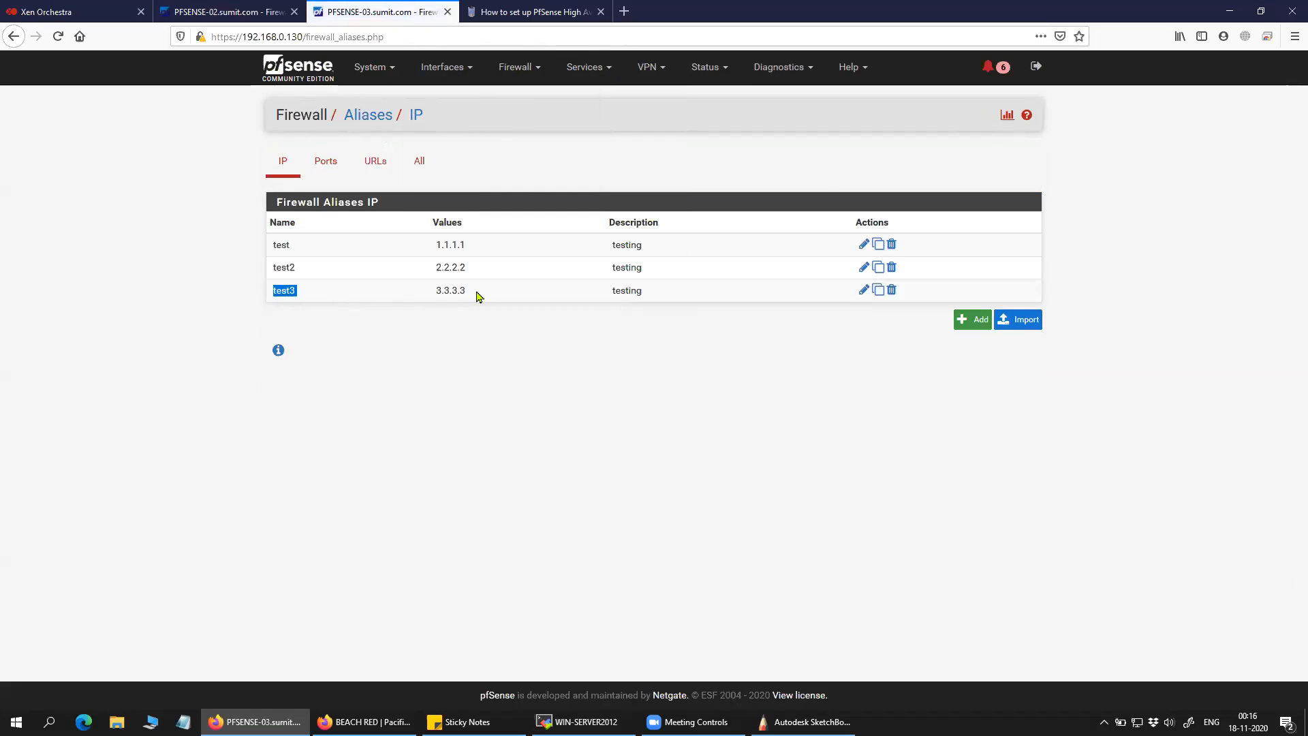
{"action": "left_click_drag", "start_coordinate": [399, 293], "coordinate": [477, 293]}
{"action": "double_click", "coordinate": [627, 292]}
{"action": "left_click", "coordinate": [344, 322]}
{"action": "left_click_drag", "start_coordinate": [316, 295], "coordinate": [244, 291]}
{"action": "left_click_drag", "start_coordinate": [313, 266], "coordinate": [267, 250]}
{"action": "left_click_drag", "start_coordinate": [485, 248], "coordinate": [430, 289]}
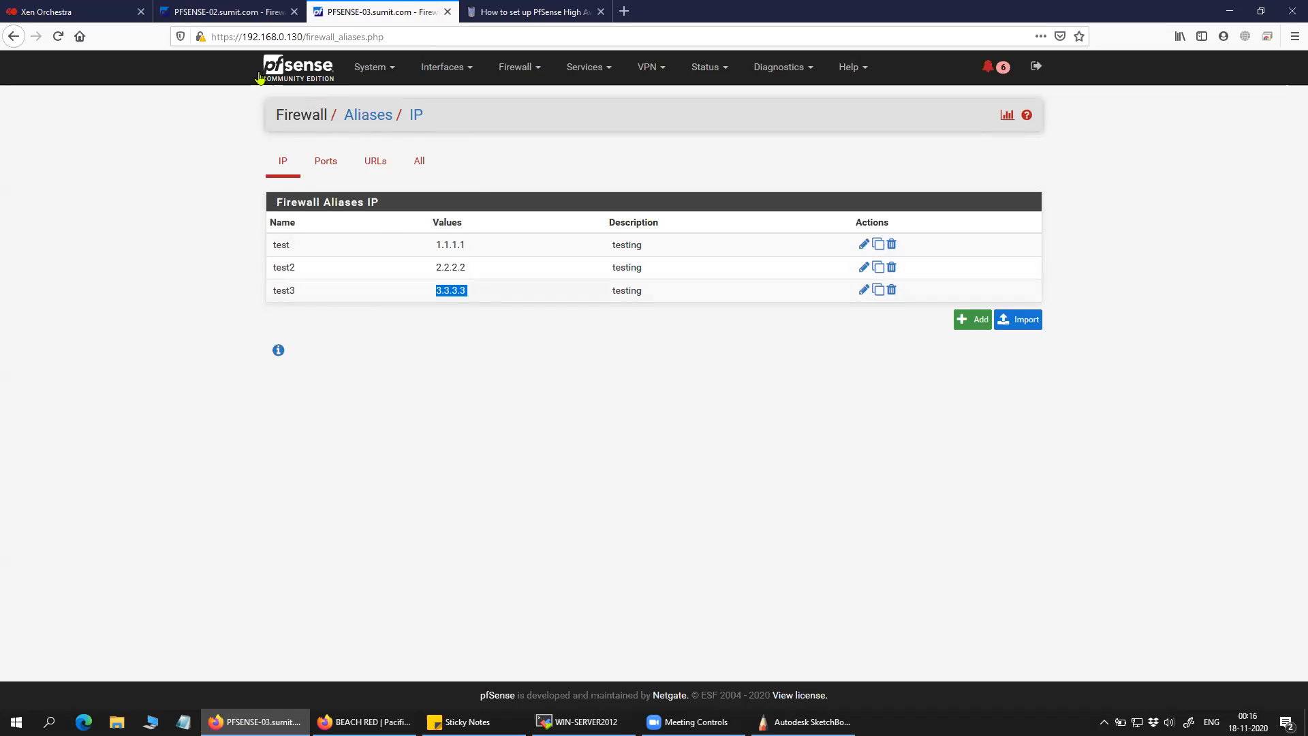
{"action": "left_click", "coordinate": [254, 13]}
{"action": "left_click", "coordinate": [372, 67]}
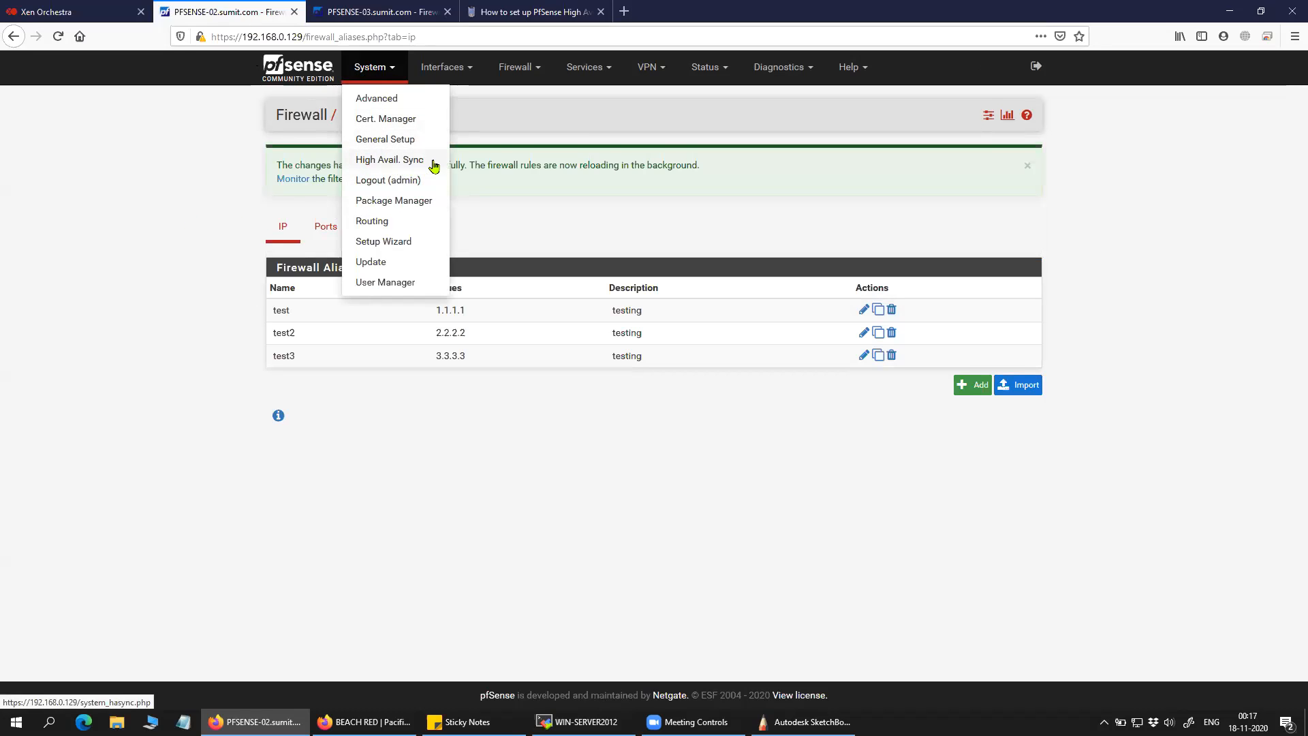
Delete the test3 and test2 aliases on PFSENSE-02 and apply the change.
{"action": "left_click", "coordinate": [198, 207]}
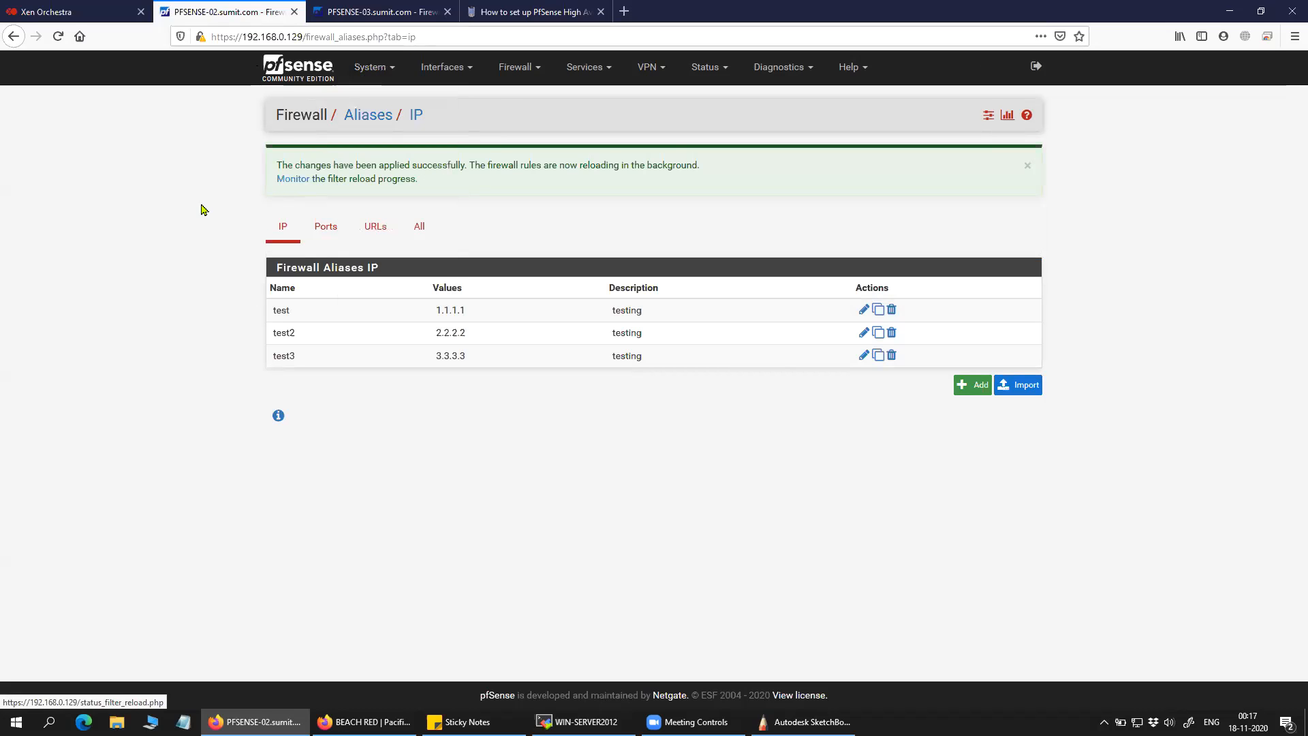
{"action": "left_click", "coordinate": [892, 356]}
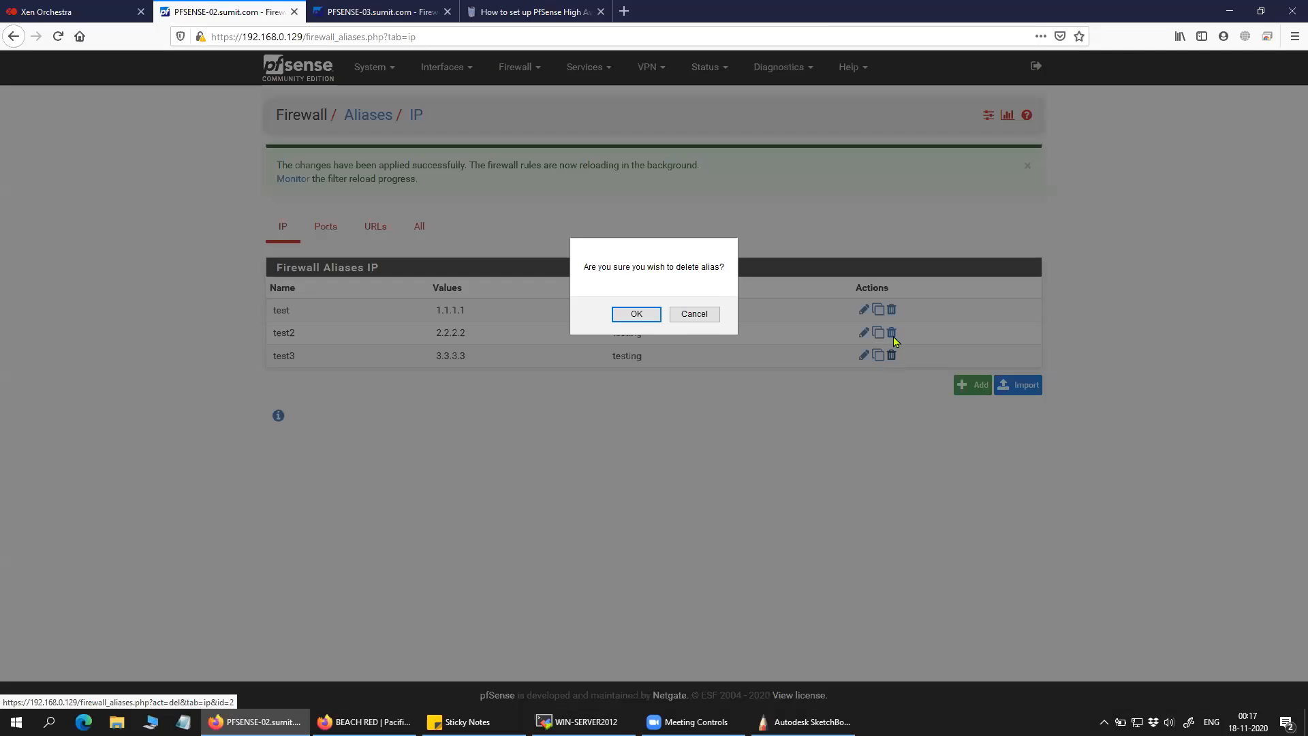
{"action": "left_click", "coordinate": [636, 314]}
{"action": "left_click", "coordinate": [892, 332]}
{"action": "left_click", "coordinate": [695, 314]}
{"action": "left_click", "coordinate": [992, 171]}
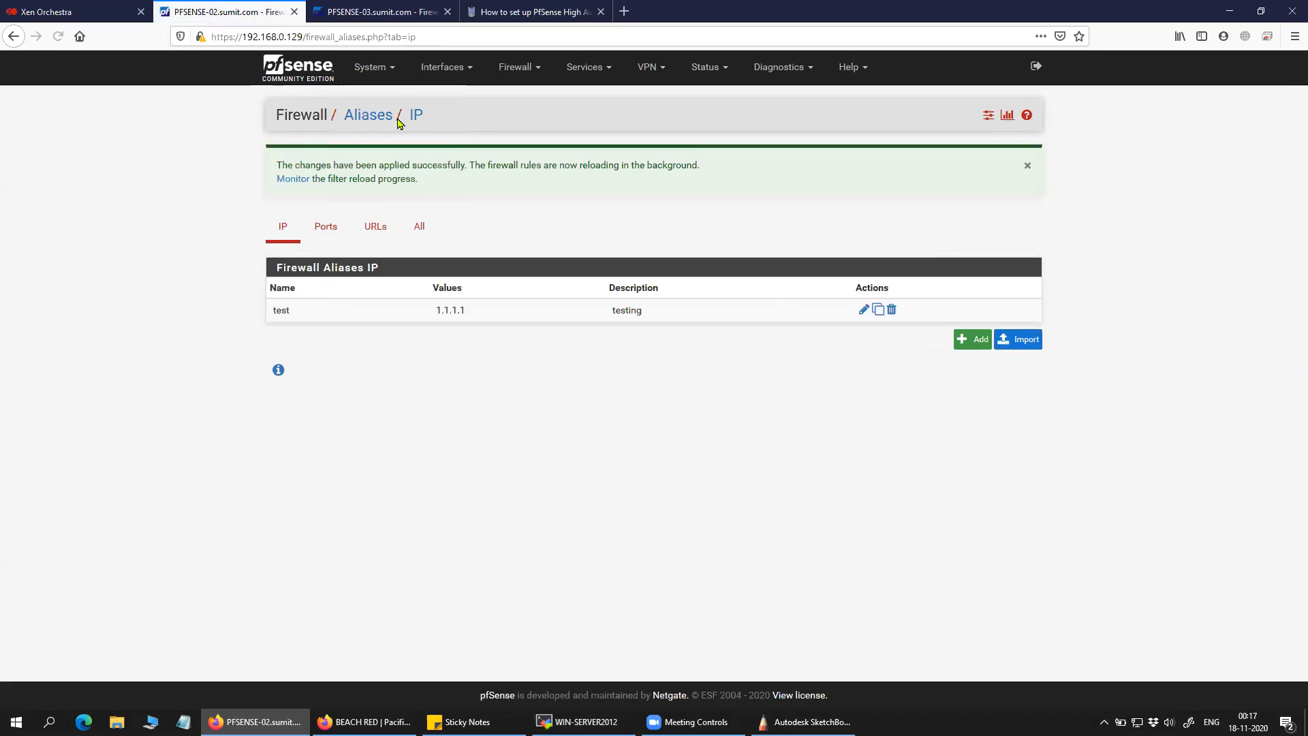
Confirm PFSENSE-03's alias list now holds only the test alias (1.1.1.1).
{"action": "left_click", "coordinate": [378, 12]}
{"action": "left_click", "coordinate": [516, 67]}
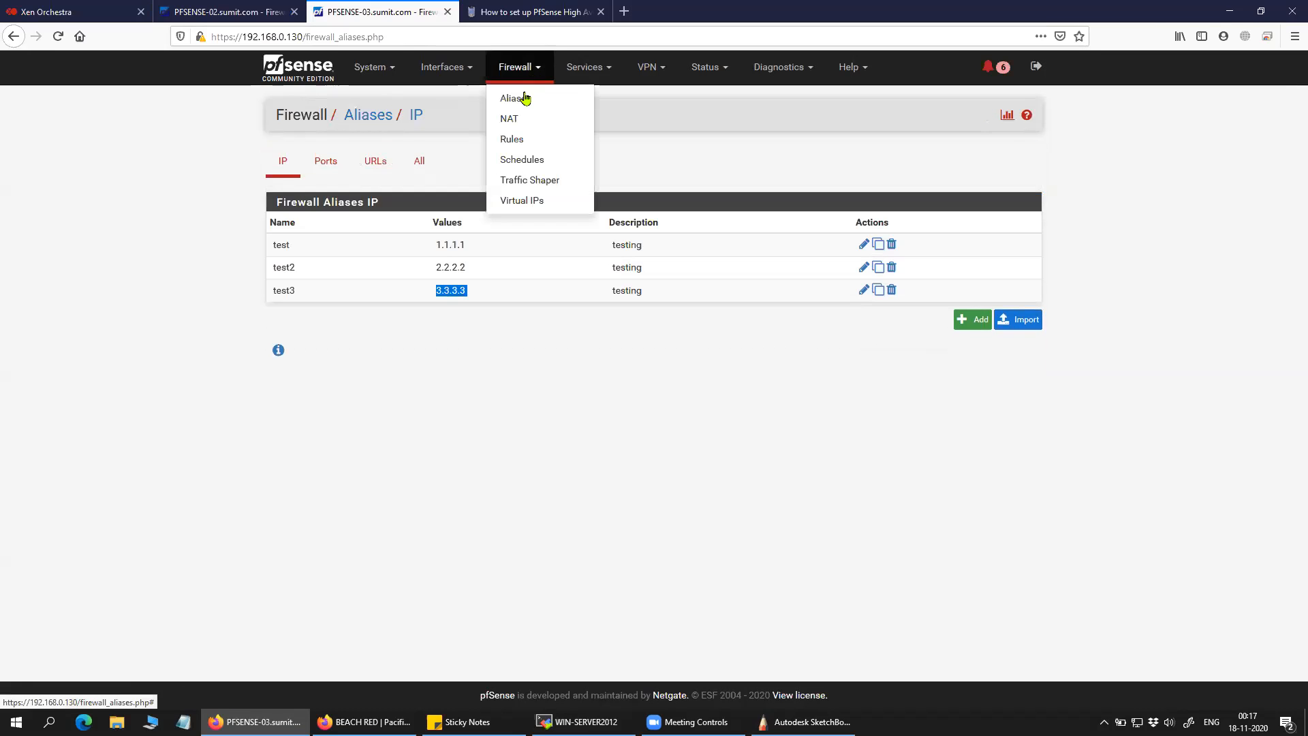
{"action": "left_click", "coordinate": [525, 97]}
{"action": "left_click_drag", "start_coordinate": [511, 257], "coordinate": [342, 243]}
{"action": "left_click", "coordinate": [342, 270]}
{"action": "left_click_drag", "start_coordinate": [488, 243], "coordinate": [419, 241]}
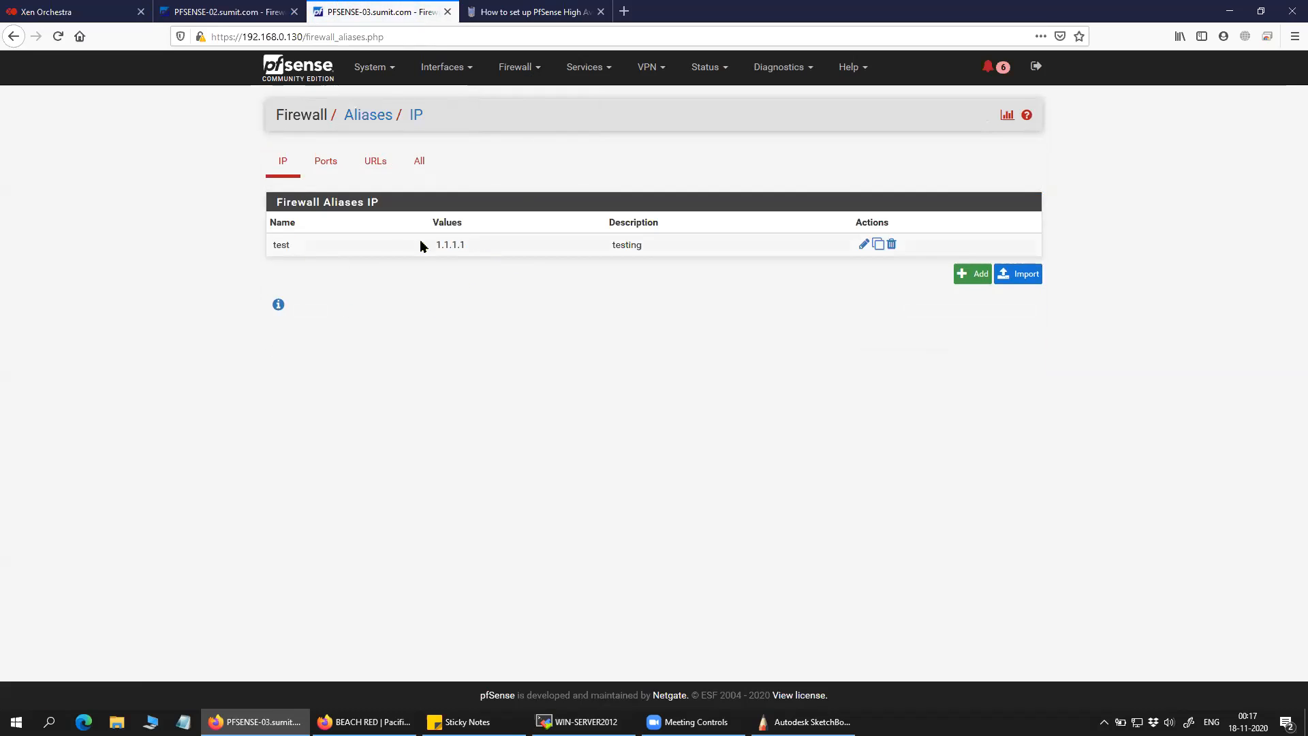
{"action": "left_click_drag", "start_coordinate": [271, 251], "coordinate": [299, 242]}
{"action": "left_click_drag", "start_coordinate": [479, 245], "coordinate": [413, 247]}
{"action": "left_click", "coordinate": [423, 302]}
{"action": "left_click", "coordinate": [804, 722]}
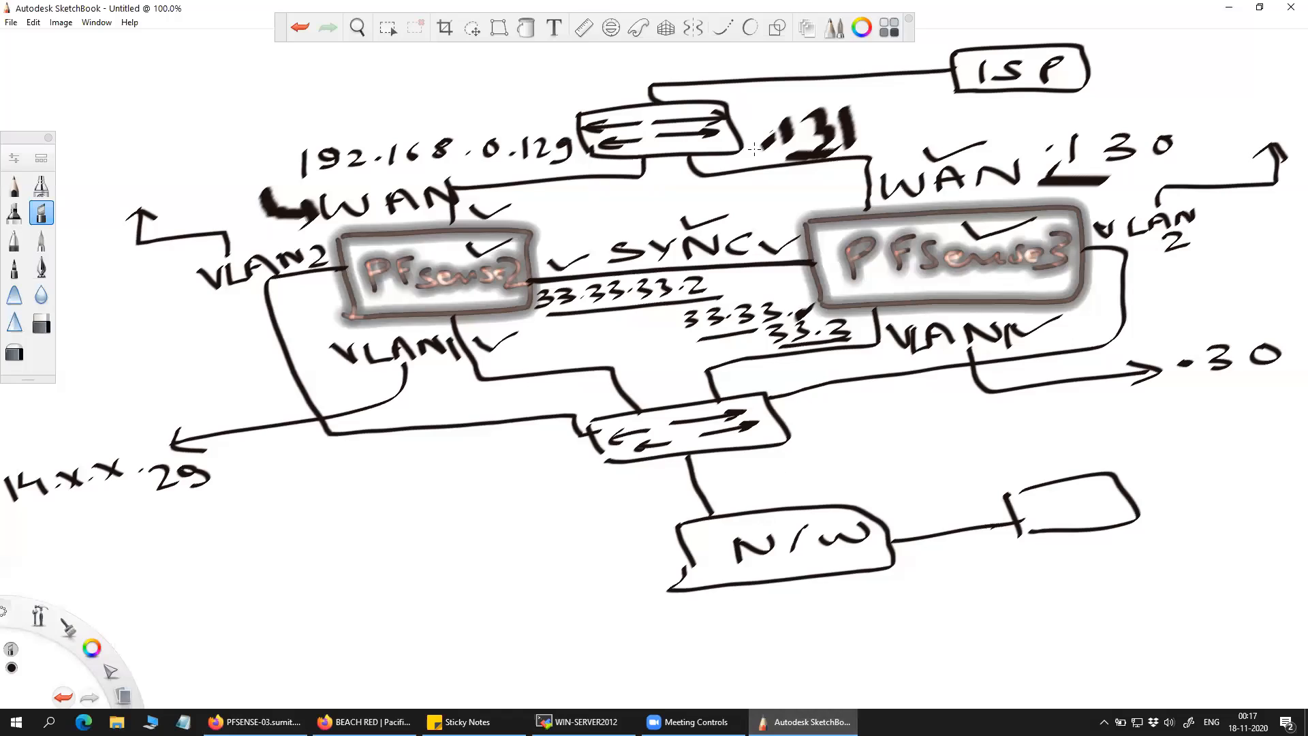
Undo three annotation strokes, then re-mark the WAN arrow, PFsense3 and the .130 address.
{"action": "key", "text": "ctrl+z"}
{"action": "key", "text": "ctrl+z"}
{"action": "key", "text": "ctrl+z"}
{"action": "key", "text": "ctrl+z"}
{"action": "key", "text": "ctrl+z"}
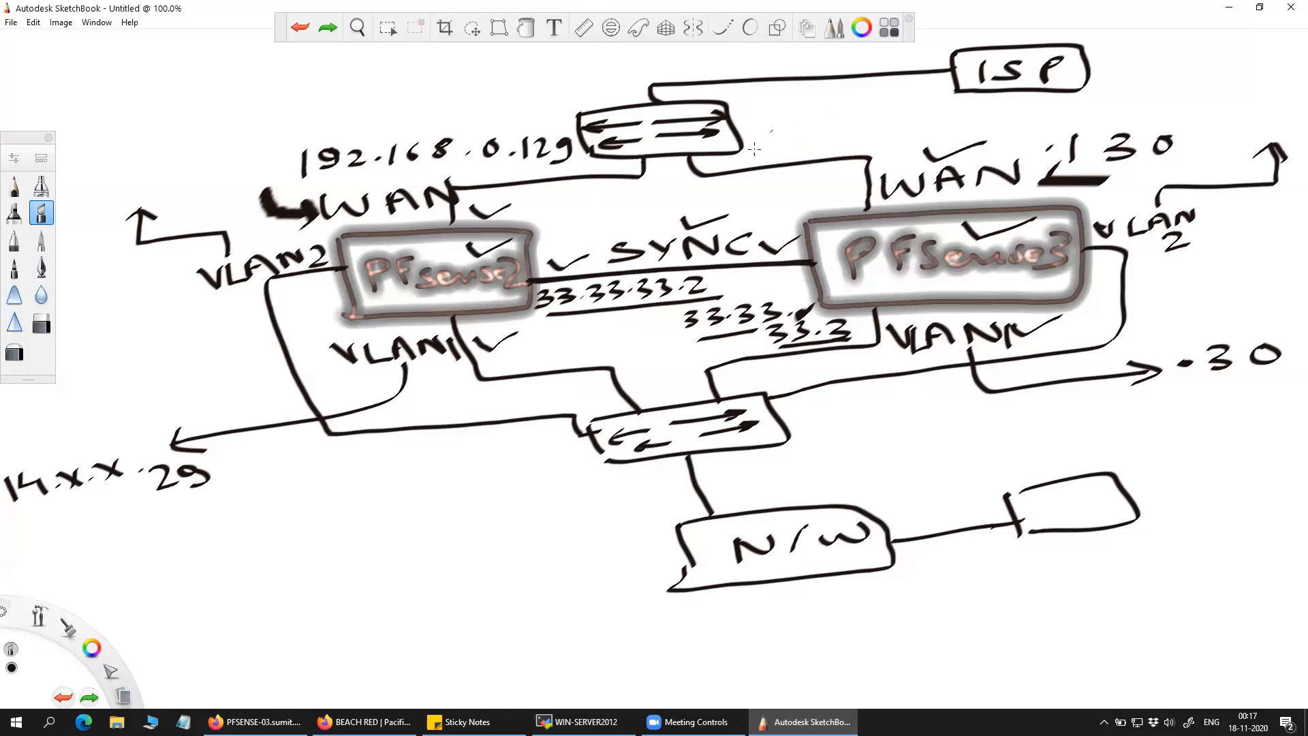
{"action": "key", "text": "ctrl+z"}
{"action": "key", "text": "ctrl+z"}
{"action": "key", "text": "ctrl+z"}
{"action": "key", "text": "ctrl+z"}
{"action": "key", "text": "ctrl+z"}
{"action": "key", "text": "ctrl+z"}
{"action": "key", "text": "ctrl+z"}
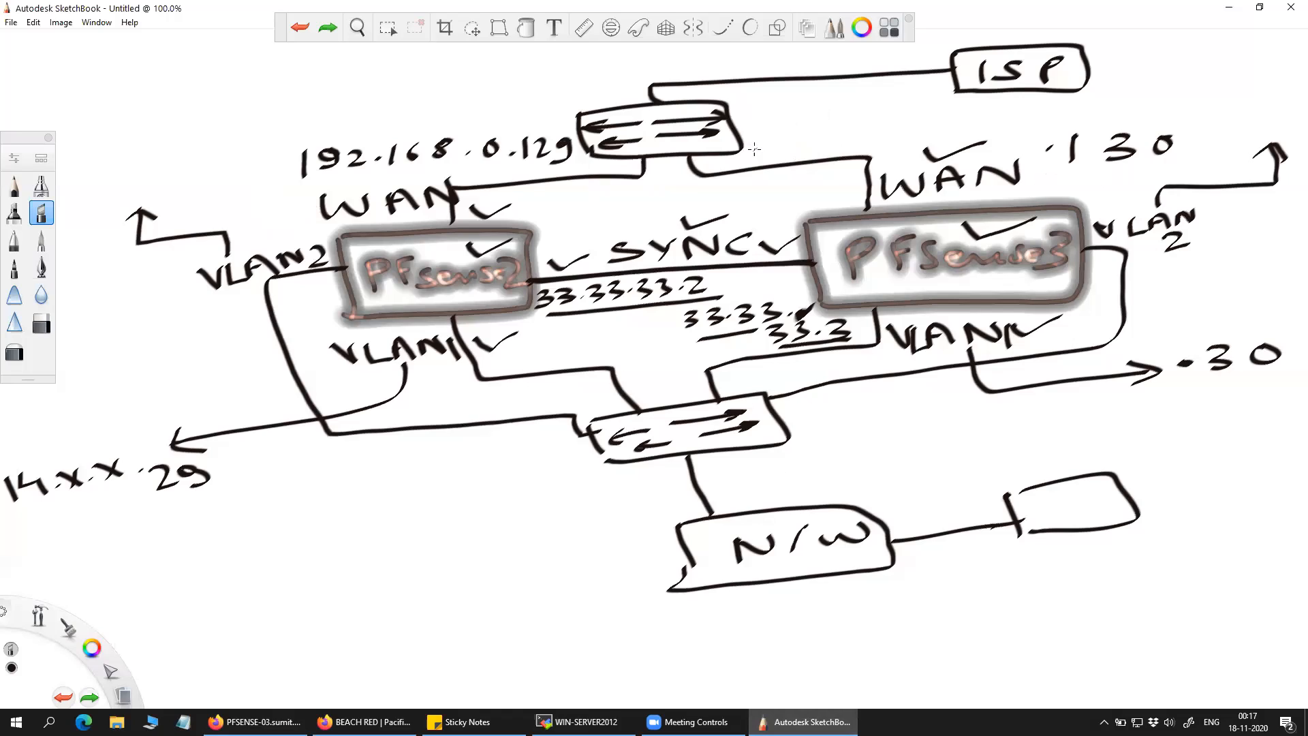
{"action": "key", "text": "ctrl+z"}
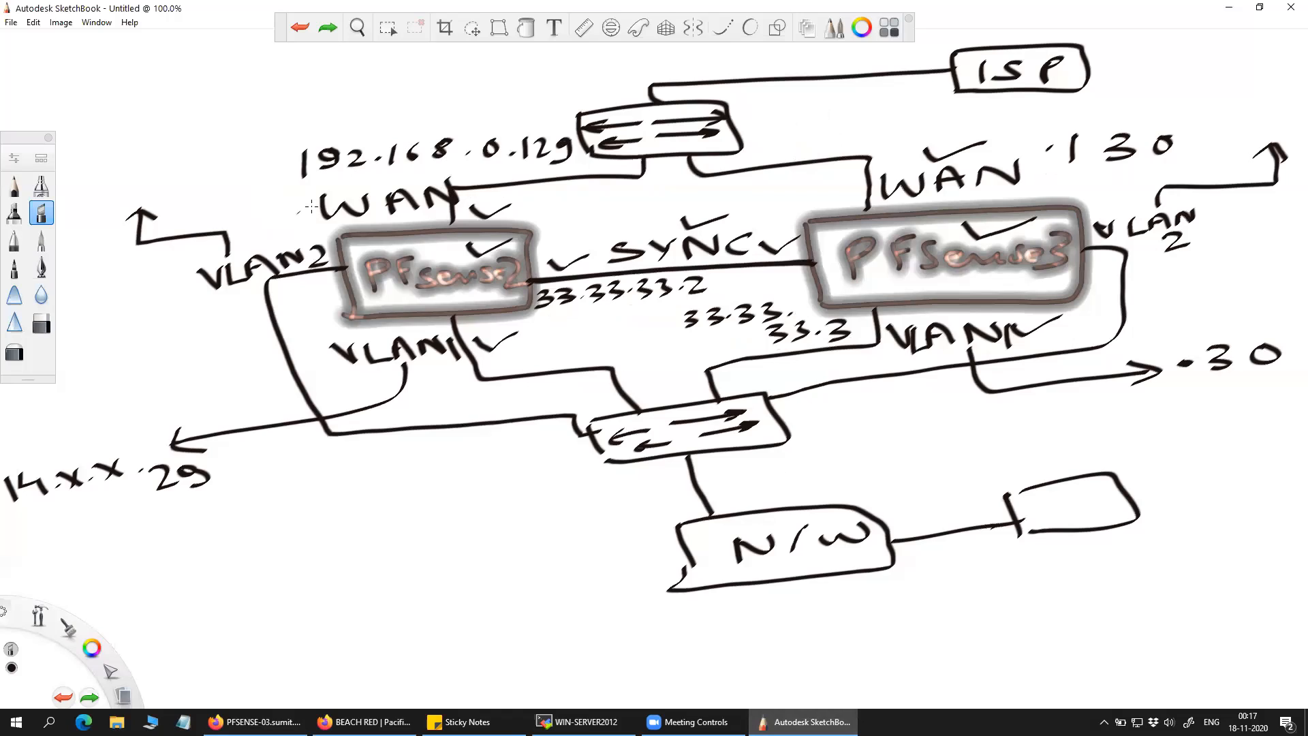
{"action": "mouse_move", "coordinate": [309, 204]}
{"action": "left_mouse_down"}
{"action": "mouse_move", "coordinate": [262, 169]}
{"action": "mouse_move", "coordinate": [266, 154]}
{"action": "mouse_move", "coordinate": [271, 183]}
{"action": "left_mouse_up"}
{"action": "left_click_drag", "start_coordinate": [439, 244], "coordinate": [452, 254]}
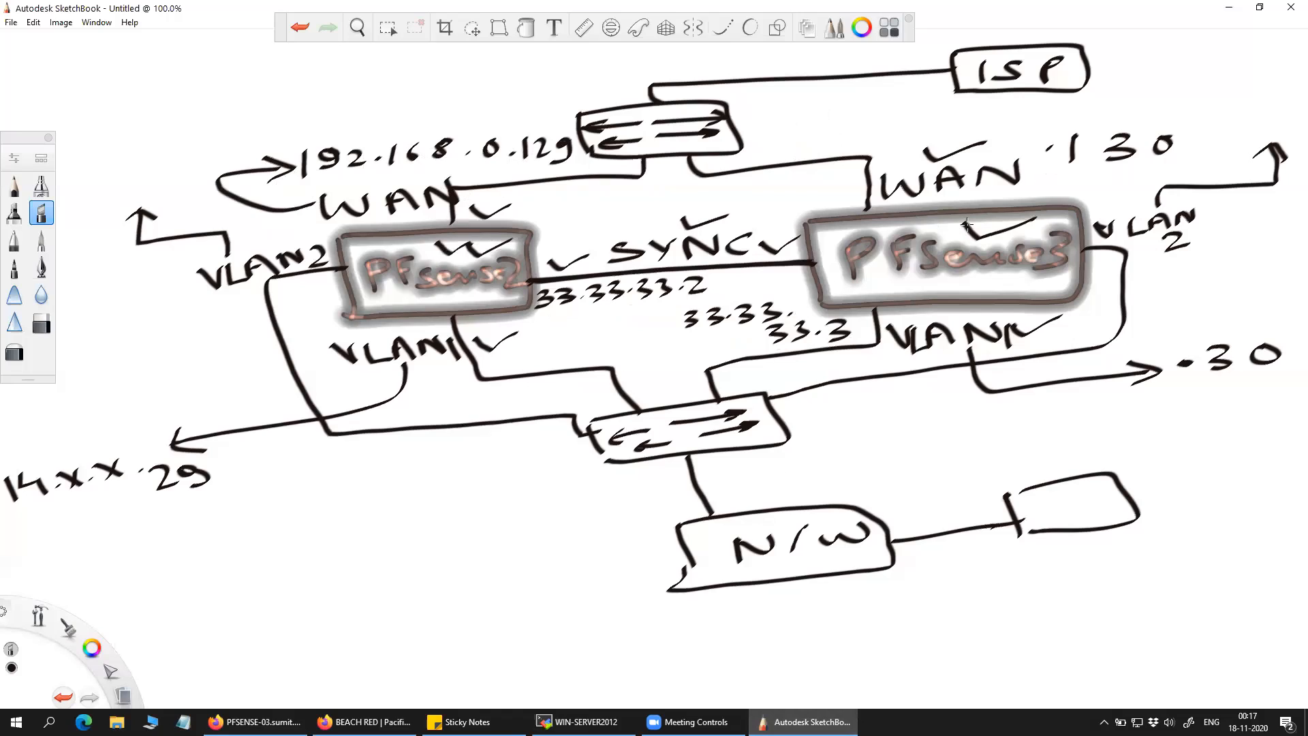
{"action": "left_click_drag", "start_coordinate": [975, 233], "coordinate": [1035, 220]}
{"action": "left_click_drag", "start_coordinate": [1078, 176], "coordinate": [1172, 162]}
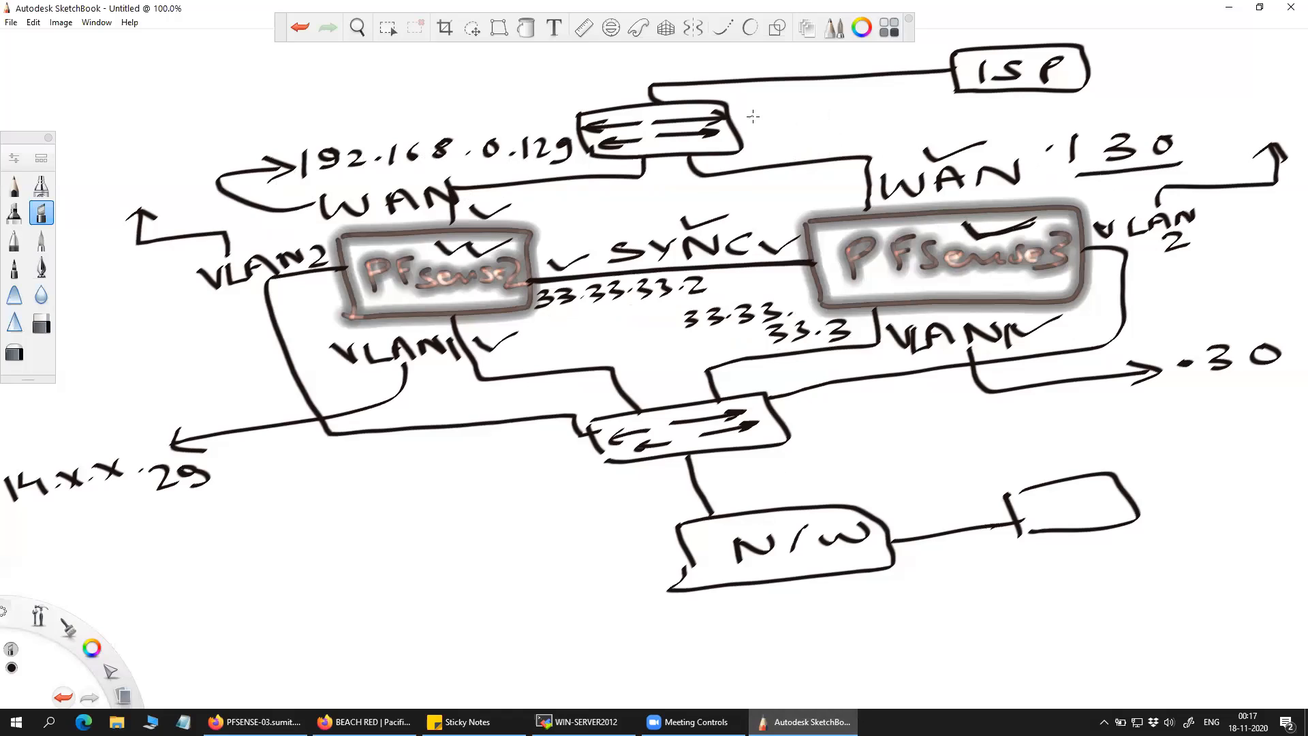
Write 'VIP: .131' beside the top switch and underline it.
{"action": "mouse_move", "coordinate": [750, 117]}
{"action": "left_mouse_down"}
{"action": "mouse_move", "coordinate": [758, 131]}
{"action": "mouse_move", "coordinate": [771, 113]}
{"action": "mouse_move", "coordinate": [802, 136]}
{"action": "left_mouse_up"}
{"action": "mouse_move", "coordinate": [800, 111]}
{"action": "left_mouse_down"}
{"action": "mouse_move", "coordinate": [867, 125]}
{"action": "mouse_move", "coordinate": [901, 112]}
{"action": "mouse_move", "coordinate": [889, 124]}
{"action": "left_mouse_up"}
{"action": "left_click", "coordinate": [831, 113]}
{"action": "left_click", "coordinate": [833, 129]}
{"action": "left_click", "coordinate": [851, 122]}
{"action": "mouse_move", "coordinate": [924, 91]}
{"action": "left_mouse_down"}
{"action": "mouse_move", "coordinate": [921, 120]}
{"action": "mouse_move", "coordinate": [887, 133]}
{"action": "mouse_move", "coordinate": [931, 125]}
{"action": "left_mouse_up"}
{"action": "left_click_drag", "start_coordinate": [867, 144], "coordinate": [931, 133]}
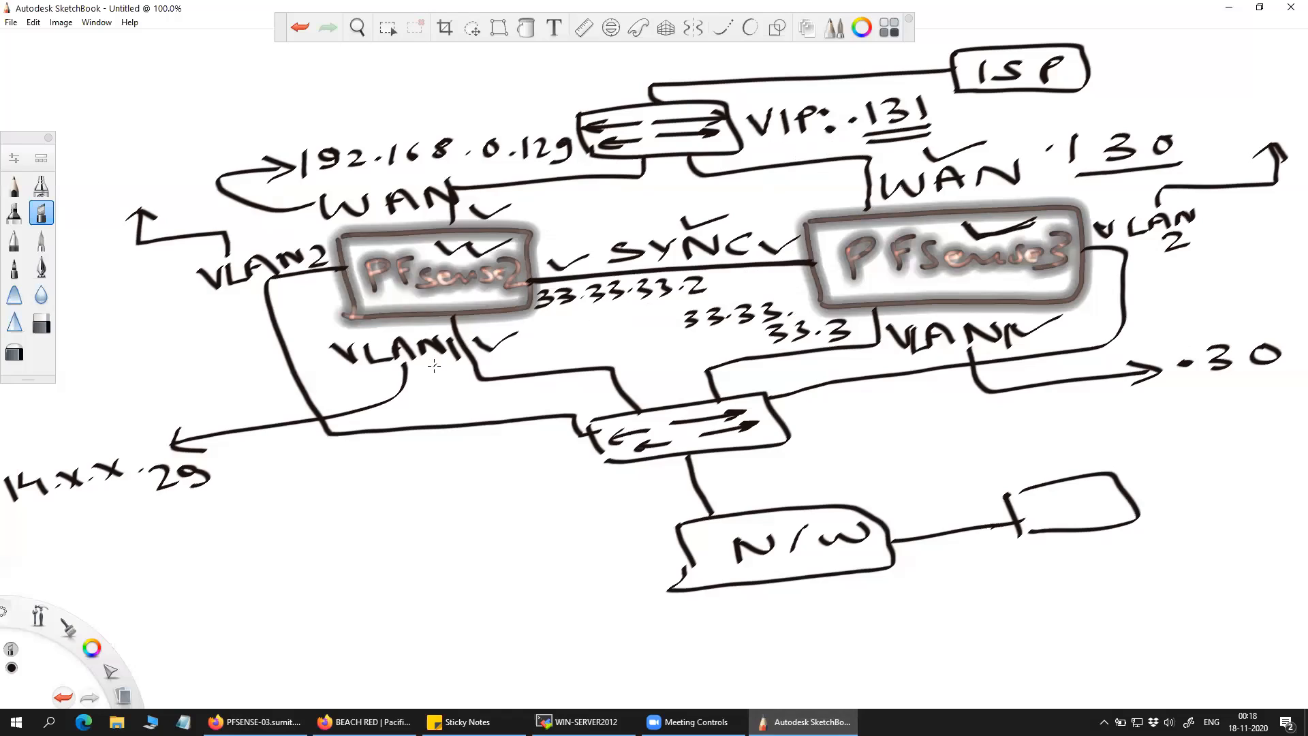
Tick VLAN1 on both firewalls and write an underlined 'VIP: .131' below 14.x.x.29.
{"action": "left_click_drag", "start_coordinate": [440, 363], "coordinate": [496, 364]}
{"action": "left_click_drag", "start_coordinate": [1025, 343], "coordinate": [1075, 337]}
{"action": "mouse_move", "coordinate": [332, 505]}
{"action": "left_mouse_down"}
{"action": "mouse_move", "coordinate": [391, 513]}
{"action": "mouse_move", "coordinate": [417, 496]}
{"action": "left_mouse_up"}
{"action": "left_click", "coordinate": [435, 486]}
{"action": "left_click", "coordinate": [444, 500]}
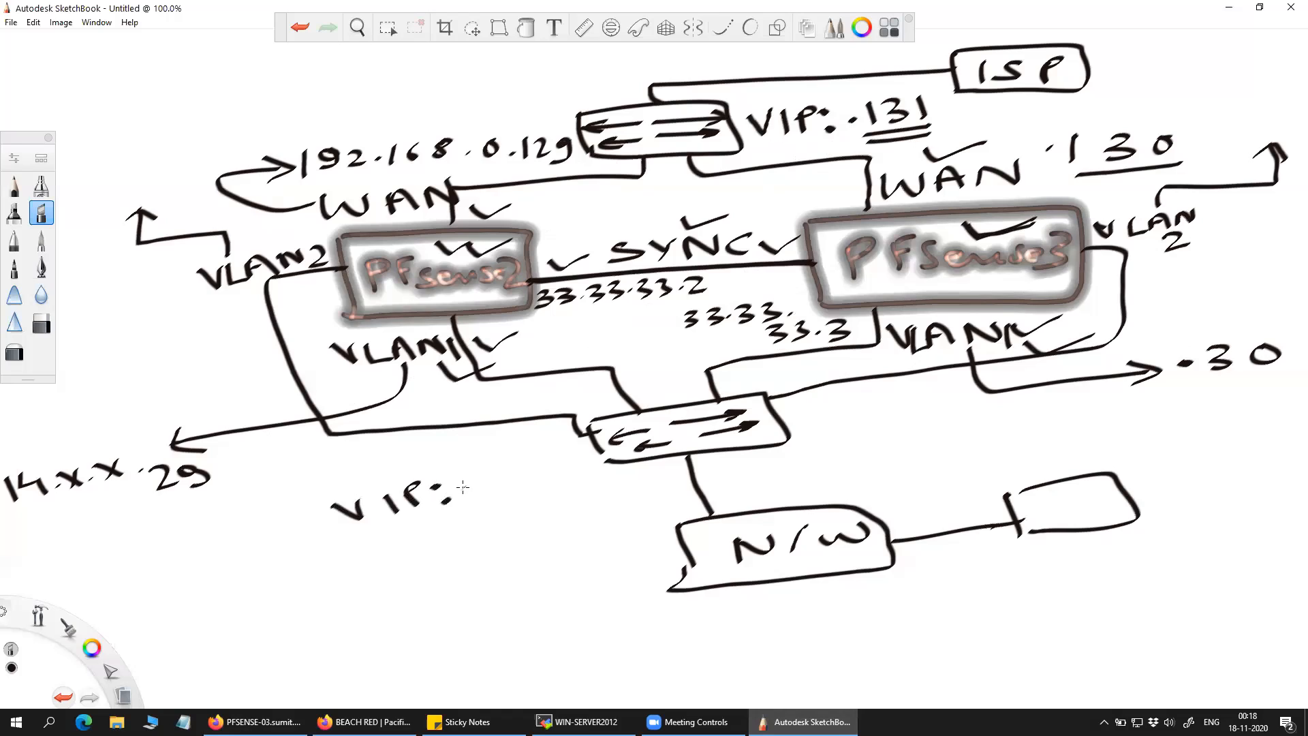
{"action": "left_click", "coordinate": [466, 484]}
{"action": "mouse_move", "coordinate": [483, 470]}
{"action": "left_mouse_down"}
{"action": "mouse_move", "coordinate": [485, 487]}
{"action": "mouse_move", "coordinate": [532, 479]}
{"action": "left_mouse_up"}
{"action": "left_click_drag", "start_coordinate": [25, 519], "coordinate": [143, 492]}
{"action": "left_click_drag", "start_coordinate": [475, 503], "coordinate": [545, 483]}
Draw arrows to VLAN2 on both firewalls and from PFsense2 up to VIP .131.
{"action": "mouse_move", "coordinate": [101, 313]}
{"action": "left_mouse_down"}
{"action": "mouse_move", "coordinate": [206, 292]}
{"action": "mouse_move", "coordinate": [191, 285]}
{"action": "mouse_move", "coordinate": [211, 291]}
{"action": "left_mouse_up"}
{"action": "left_click_drag", "start_coordinate": [212, 294], "coordinate": [181, 314]}
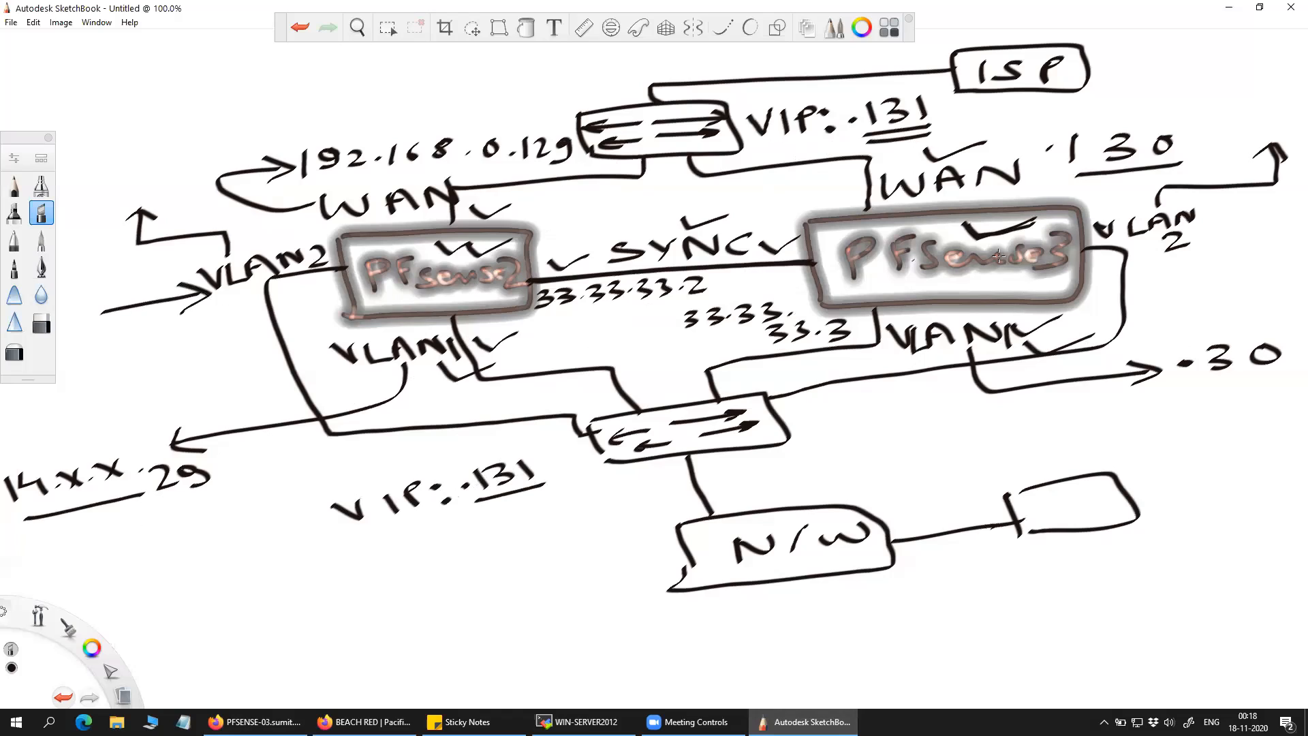
{"action": "left_click_drag", "start_coordinate": [1210, 236], "coordinate": [1290, 220]}
{"action": "mouse_move", "coordinate": [1224, 217]}
{"action": "left_mouse_down"}
{"action": "mouse_move", "coordinate": [1199, 237]}
{"action": "mouse_move", "coordinate": [1225, 243]}
{"action": "left_mouse_up"}
{"action": "left_click_drag", "start_coordinate": [543, 223], "coordinate": [867, 137]}
{"action": "mouse_move", "coordinate": [545, 223]}
{"action": "left_mouse_down"}
{"action": "mouse_move", "coordinate": [860, 142]}
{"action": "mouse_move", "coordinate": [835, 139]}
{"action": "left_mouse_up"}
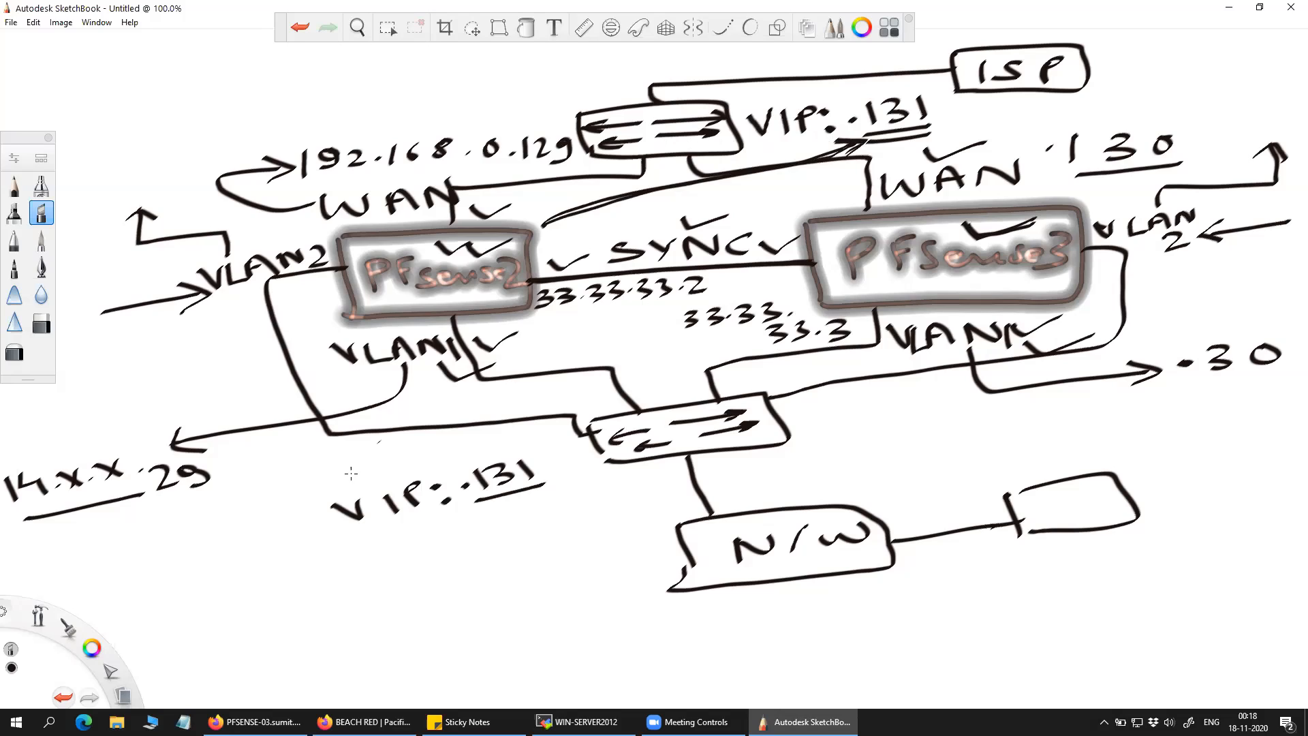
On PFSENSE-03, go to Virtual IPs and edit the 192.168.0.131 WAN entry.
{"action": "left_click", "coordinate": [255, 721]}
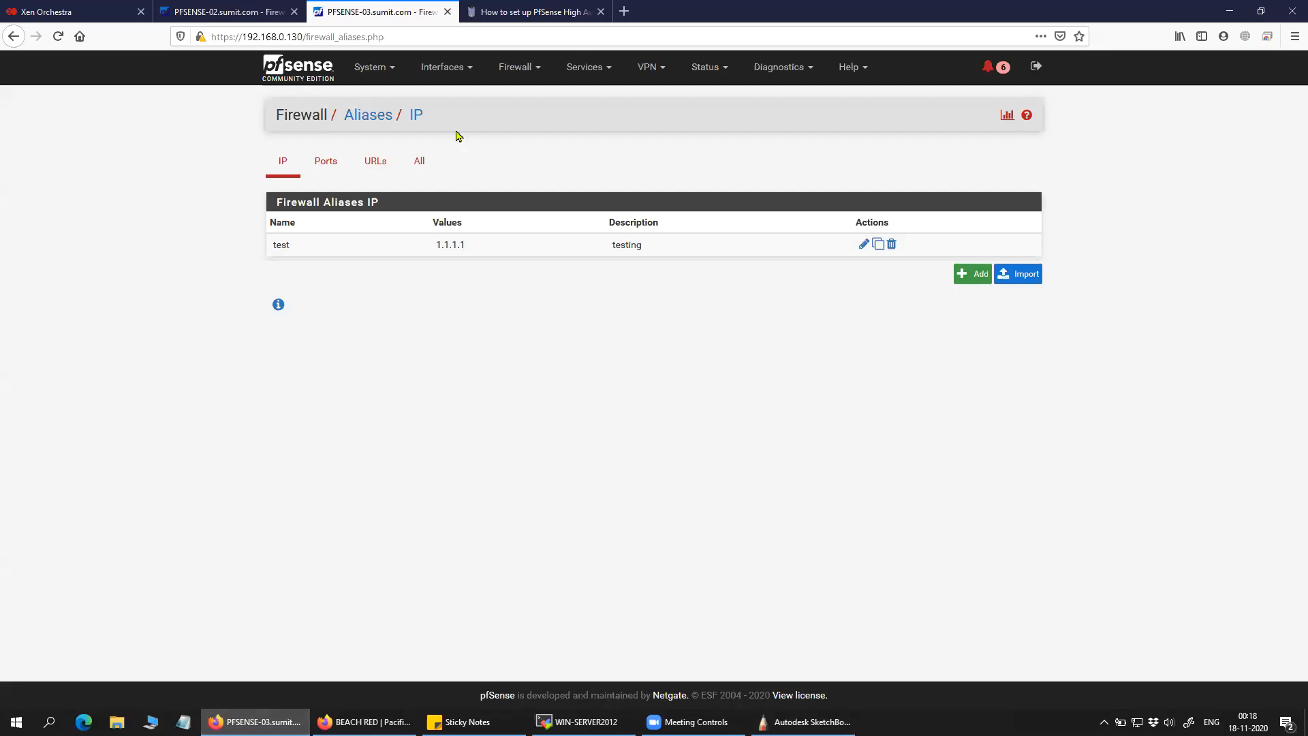
{"action": "left_click", "coordinate": [297, 68]}
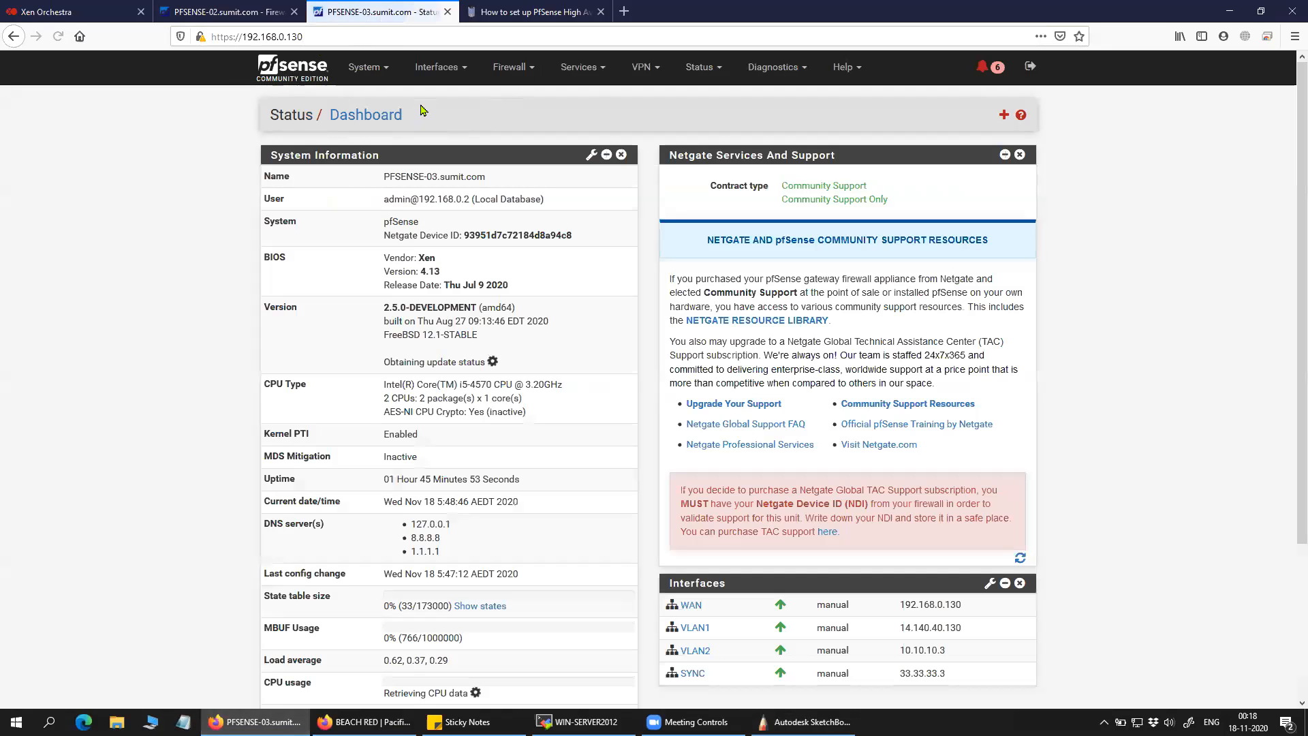
{"action": "left_click", "coordinate": [367, 67]}
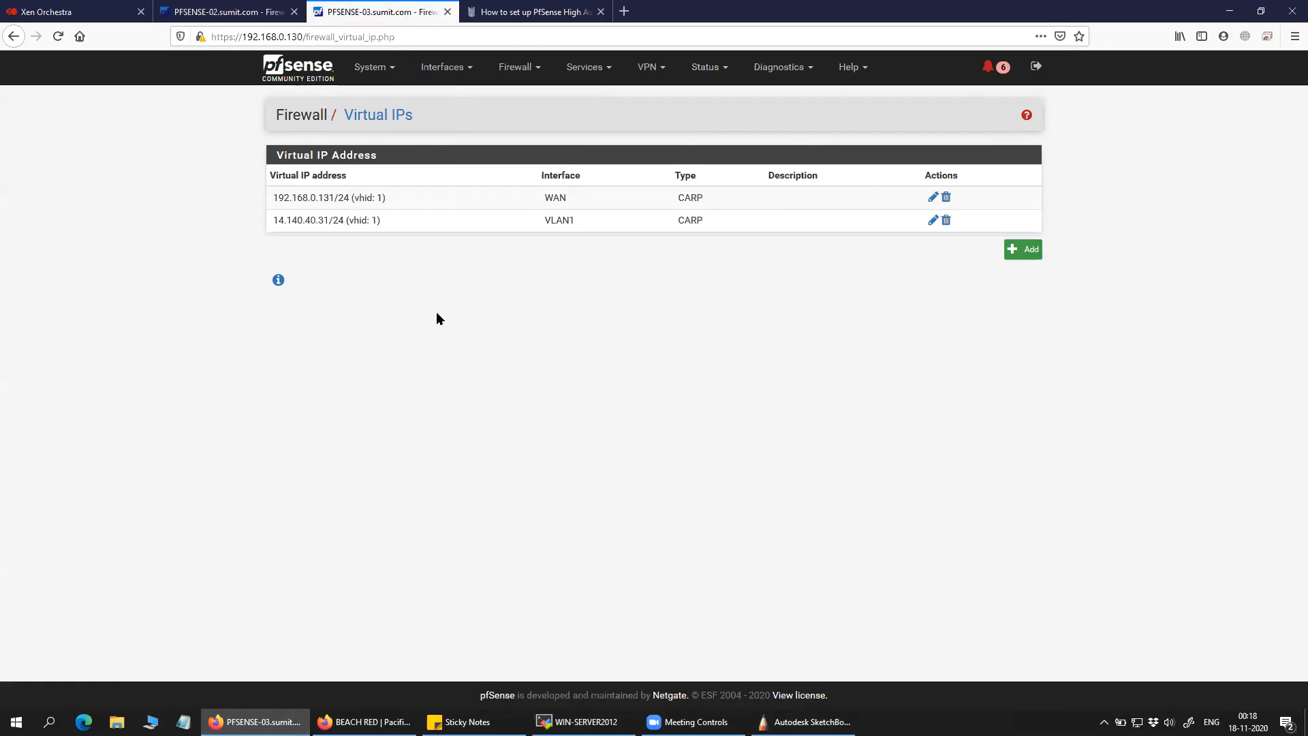
{"action": "left_click_drag", "start_coordinate": [392, 199], "coordinate": [272, 203]}
{"action": "left_click", "coordinate": [362, 300]}
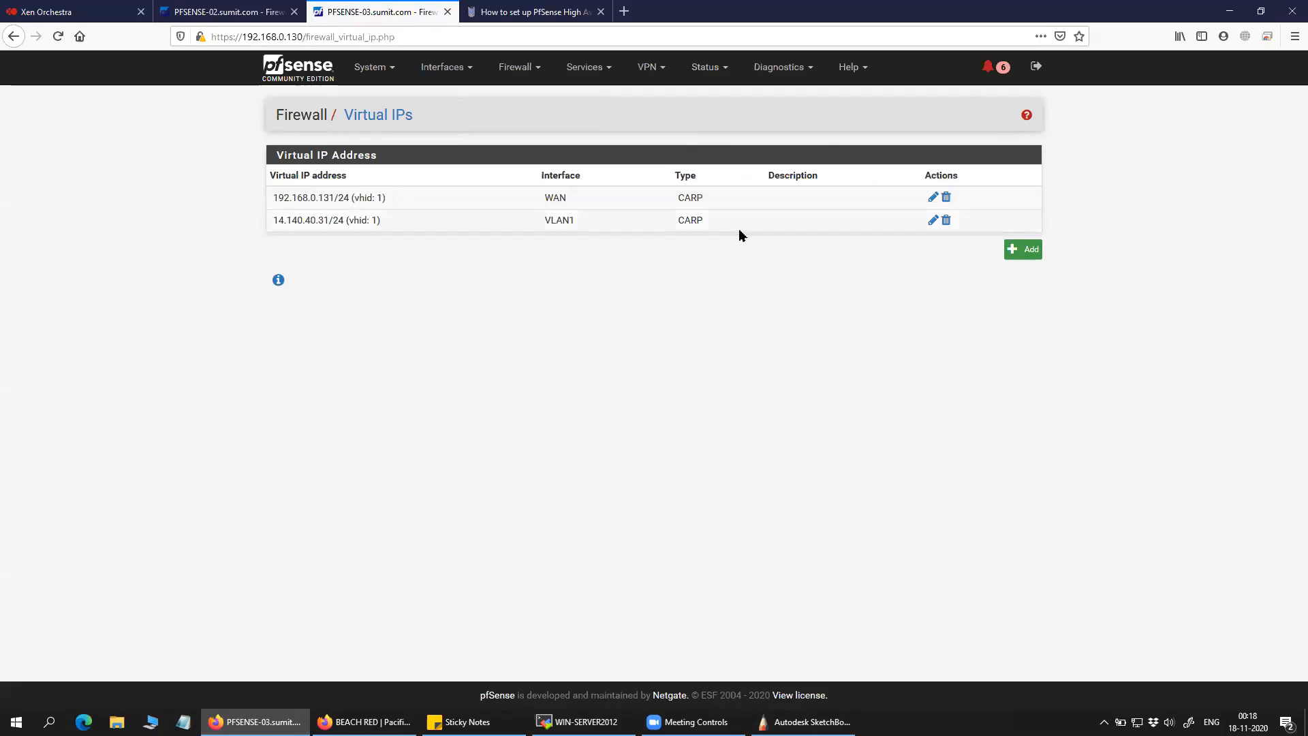
{"action": "left_click", "coordinate": [933, 198]}
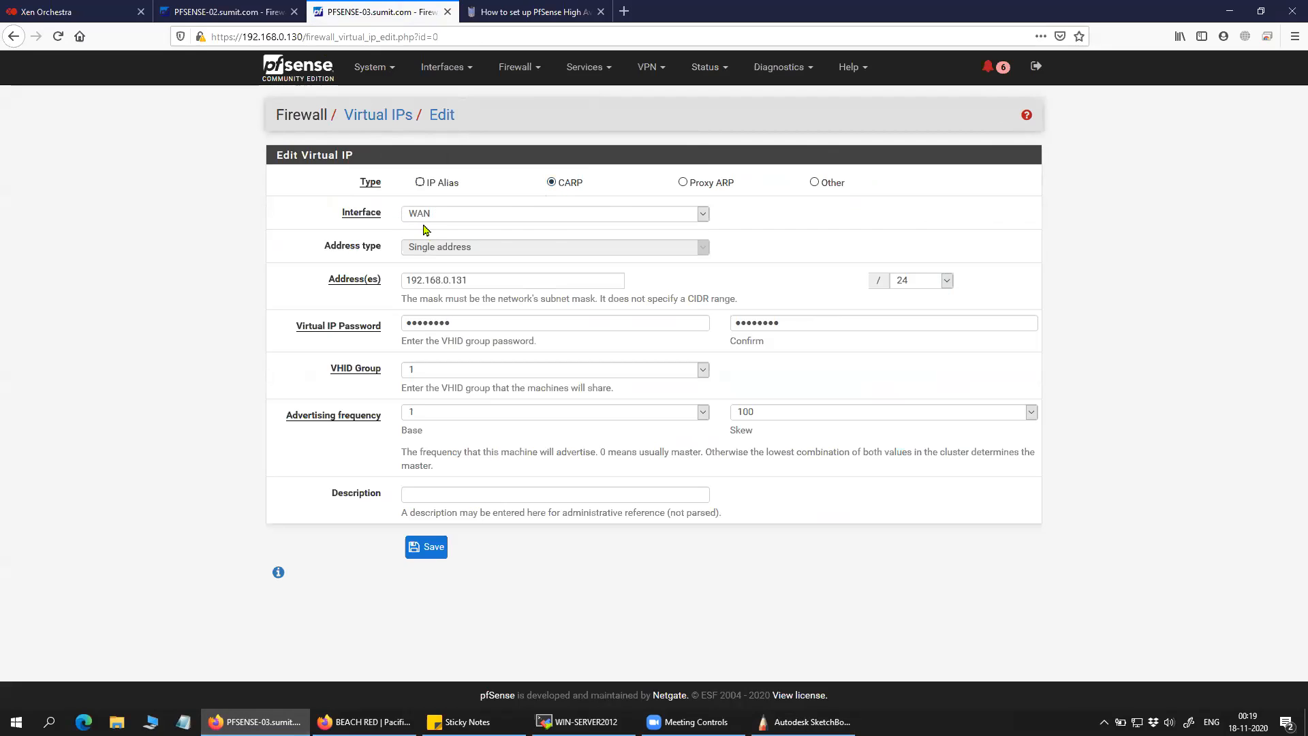
{"action": "left_click_drag", "start_coordinate": [584, 192], "coordinate": [556, 188]}
{"action": "left_click", "coordinate": [599, 196]}
{"action": "left_click", "coordinate": [487, 218]}
{"action": "left_click", "coordinate": [484, 226]}
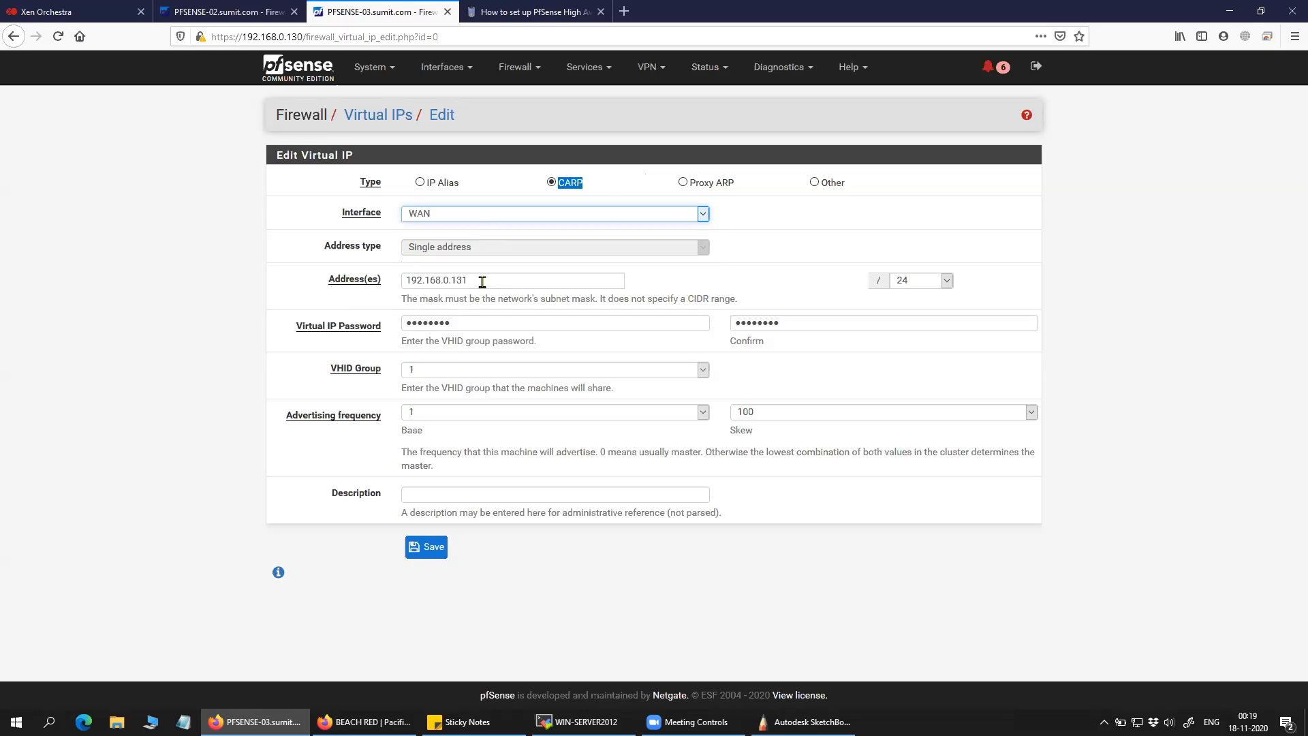
{"action": "left_click_drag", "start_coordinate": [482, 281], "coordinate": [392, 295]}
{"action": "left_click", "coordinate": [686, 290]}
{"action": "left_click", "coordinate": [926, 284]}
{"action": "left_click", "coordinate": [1002, 296]}
{"action": "left_click_drag", "start_coordinate": [458, 323], "coordinate": [402, 334]}
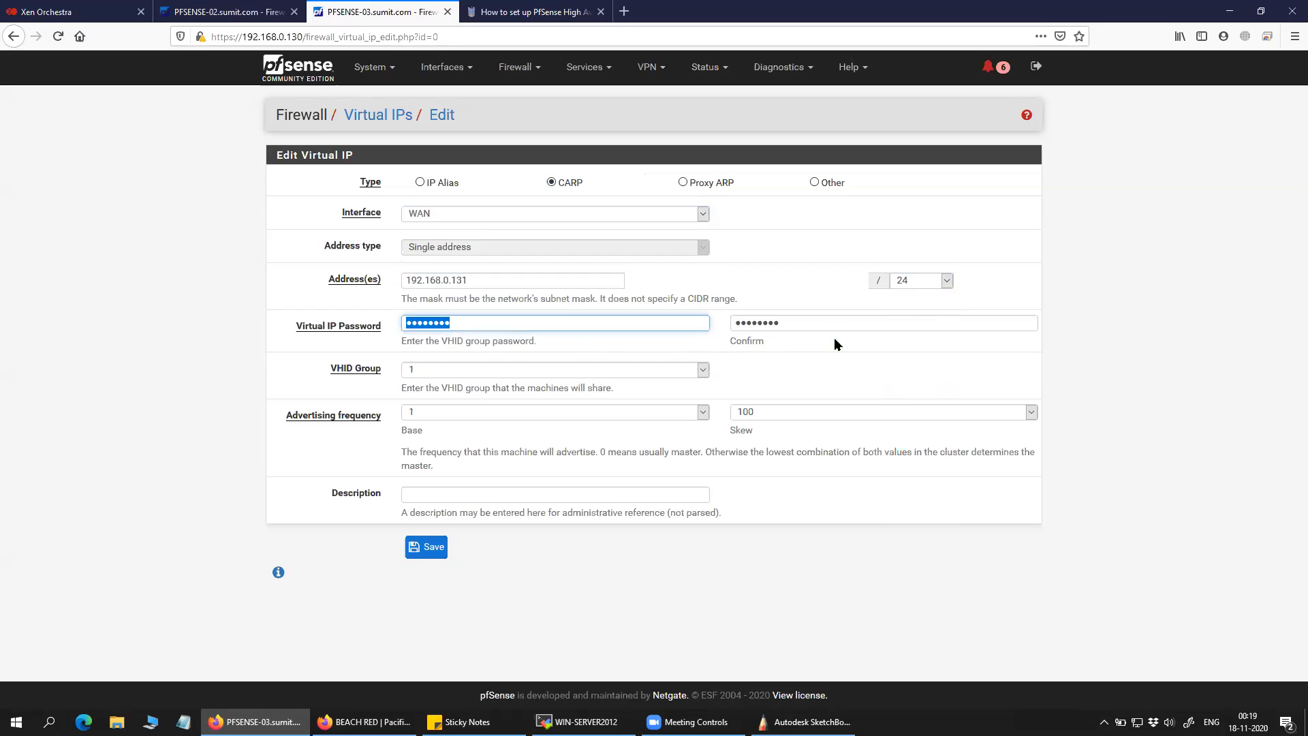
{"action": "left_click_drag", "start_coordinate": [771, 324], "coordinate": [708, 326]}
{"action": "left_click_drag", "start_coordinate": [475, 321], "coordinate": [383, 324]}
{"action": "left_click_drag", "start_coordinate": [831, 327], "coordinate": [693, 327]}
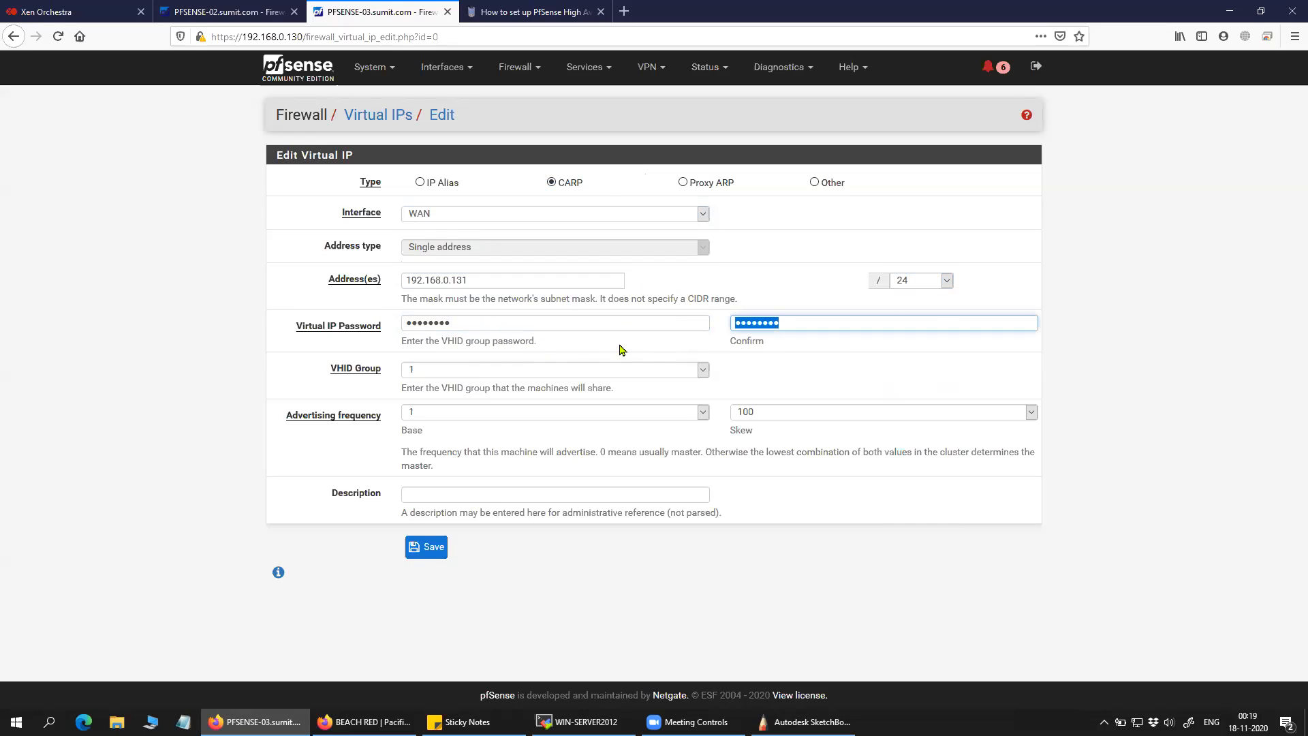
{"action": "left_click_drag", "start_coordinate": [479, 321], "coordinate": [400, 322]}
{"action": "left_click_drag", "start_coordinate": [823, 325], "coordinate": [700, 325]}
{"action": "left_click", "coordinate": [627, 345]}
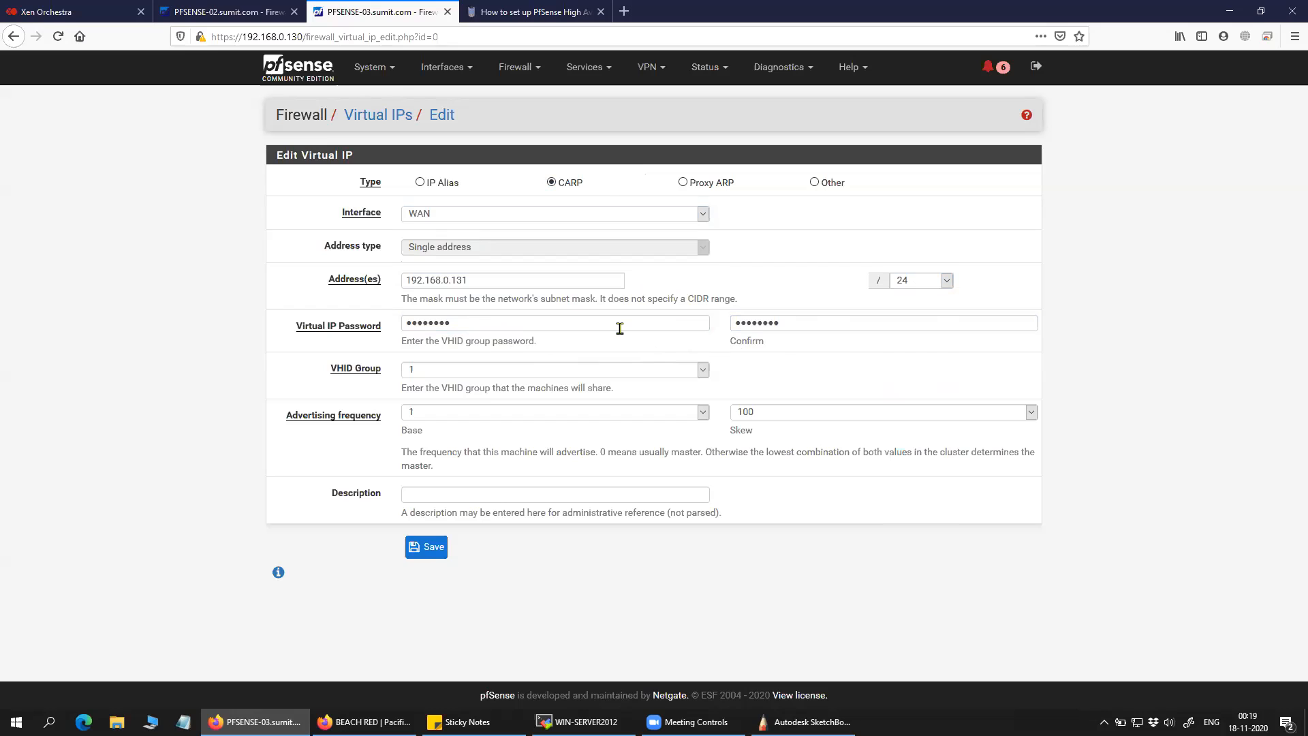
{"action": "left_click_drag", "start_coordinate": [477, 321], "coordinate": [361, 324]}
{"action": "left_click", "coordinate": [527, 316]}
{"action": "left_click_drag", "start_coordinate": [794, 322], "coordinate": [666, 323]}
{"action": "left_click", "coordinate": [405, 386]}
{"action": "left_click_drag", "start_coordinate": [386, 371], "coordinate": [327, 371]}
{"action": "left_click", "coordinate": [323, 382]}
{"action": "left_click", "coordinate": [332, 383]}
{"action": "left_click", "coordinate": [436, 374]}
{"action": "left_click", "coordinate": [436, 386]}
{"action": "left_click", "coordinate": [451, 374]}
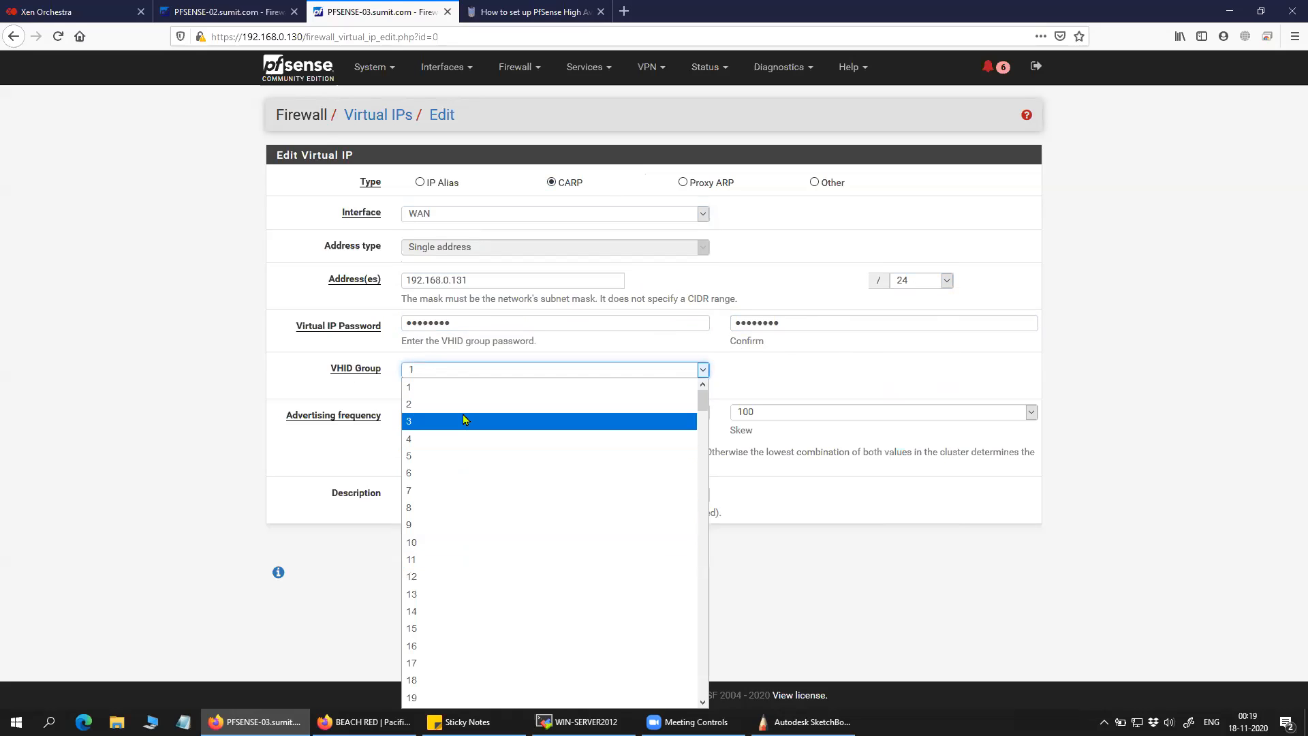
{"action": "left_click", "coordinate": [293, 368]}
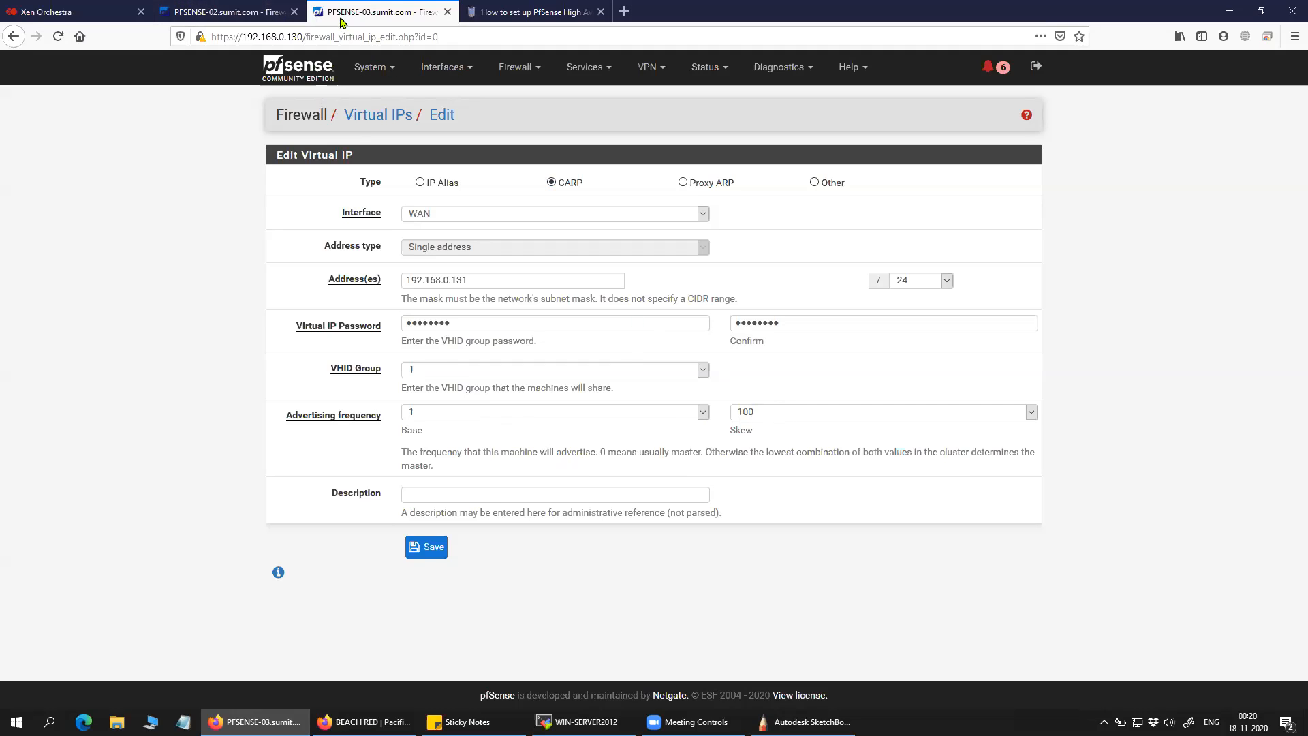
{"action": "left_click", "coordinate": [238, 9]}
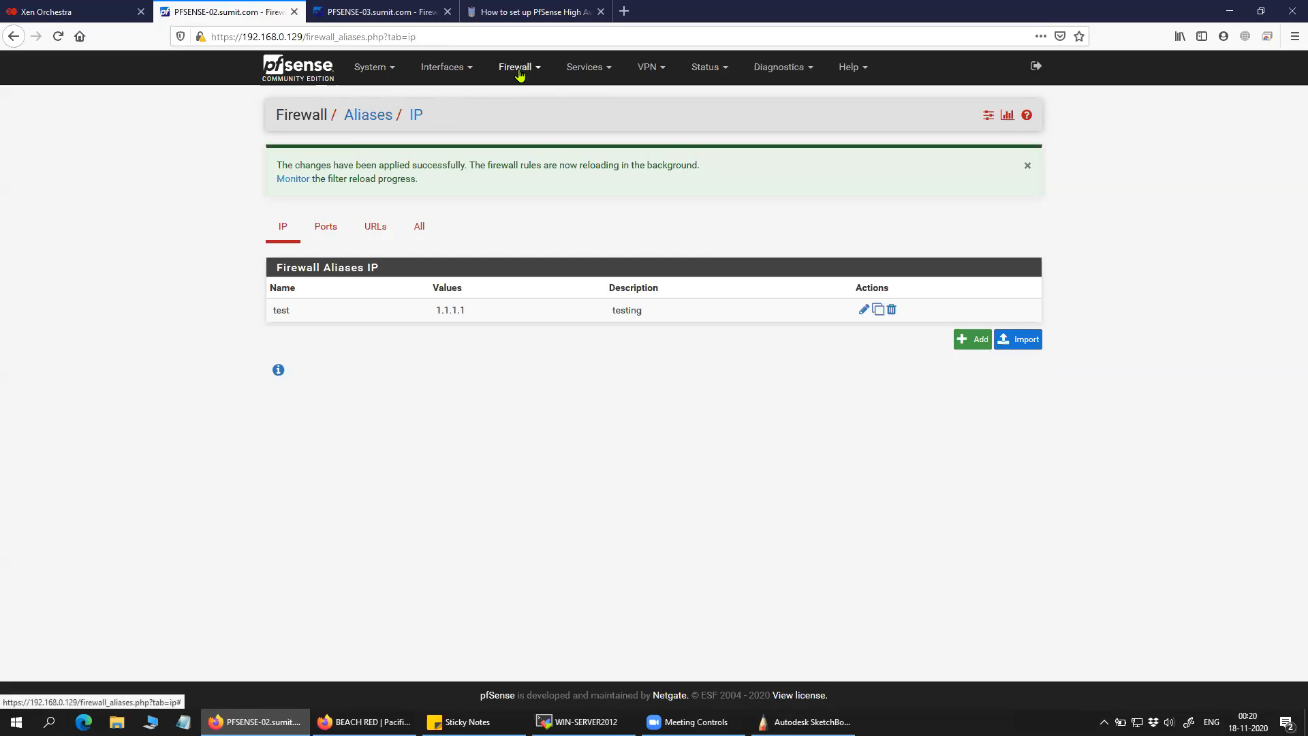
{"action": "left_click", "coordinate": [519, 75]}
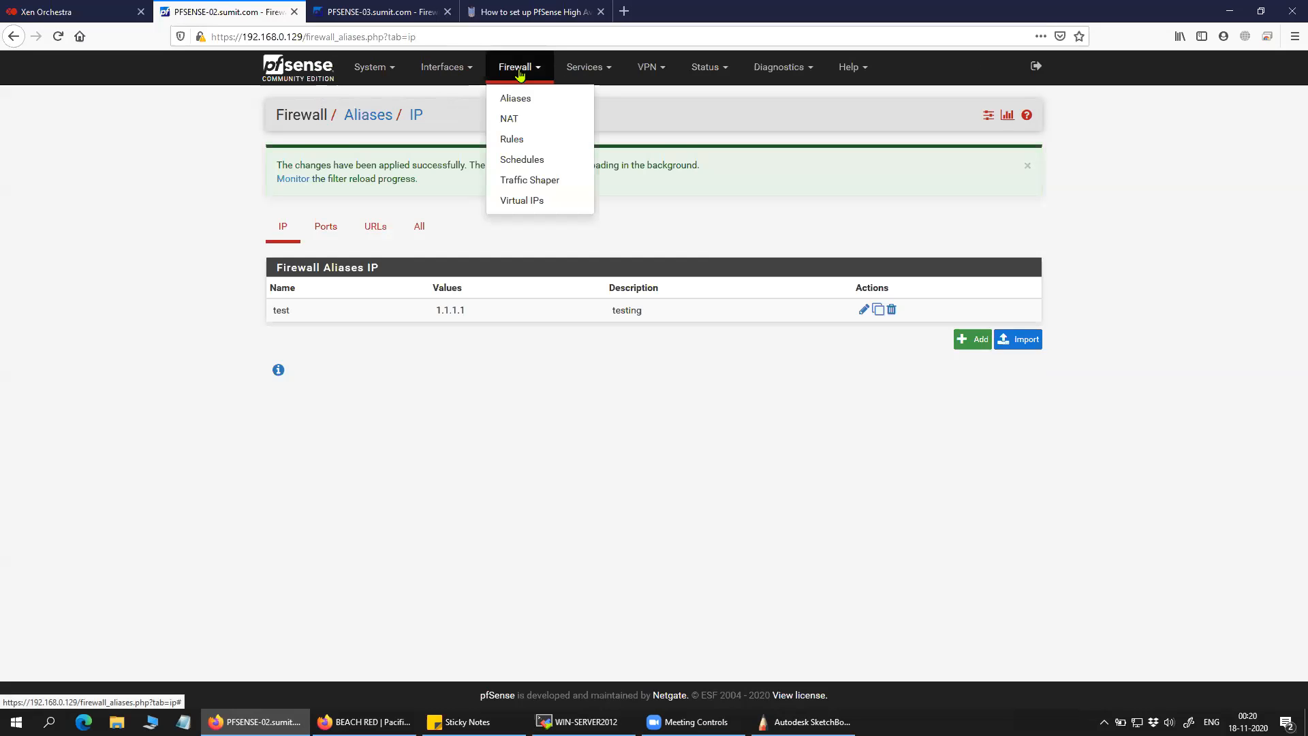
{"action": "left_click", "coordinate": [521, 202]}
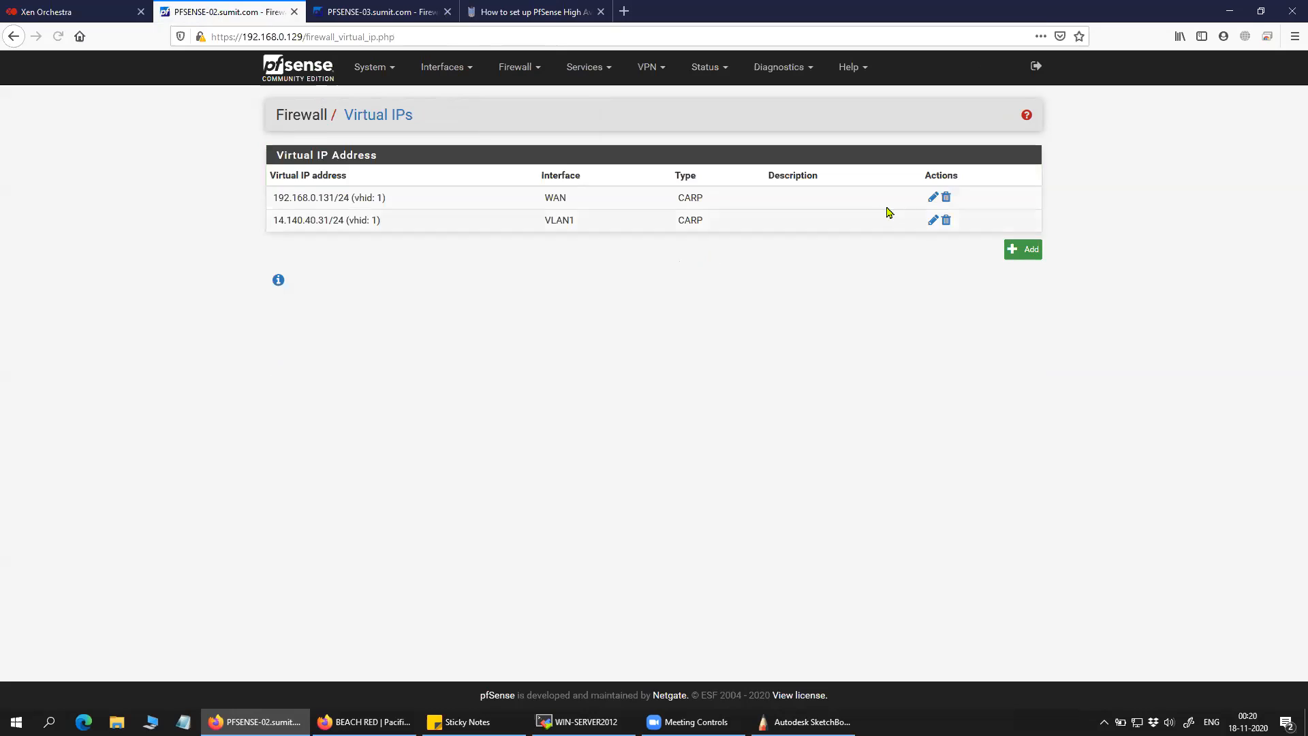
{"action": "left_click", "coordinate": [934, 198]}
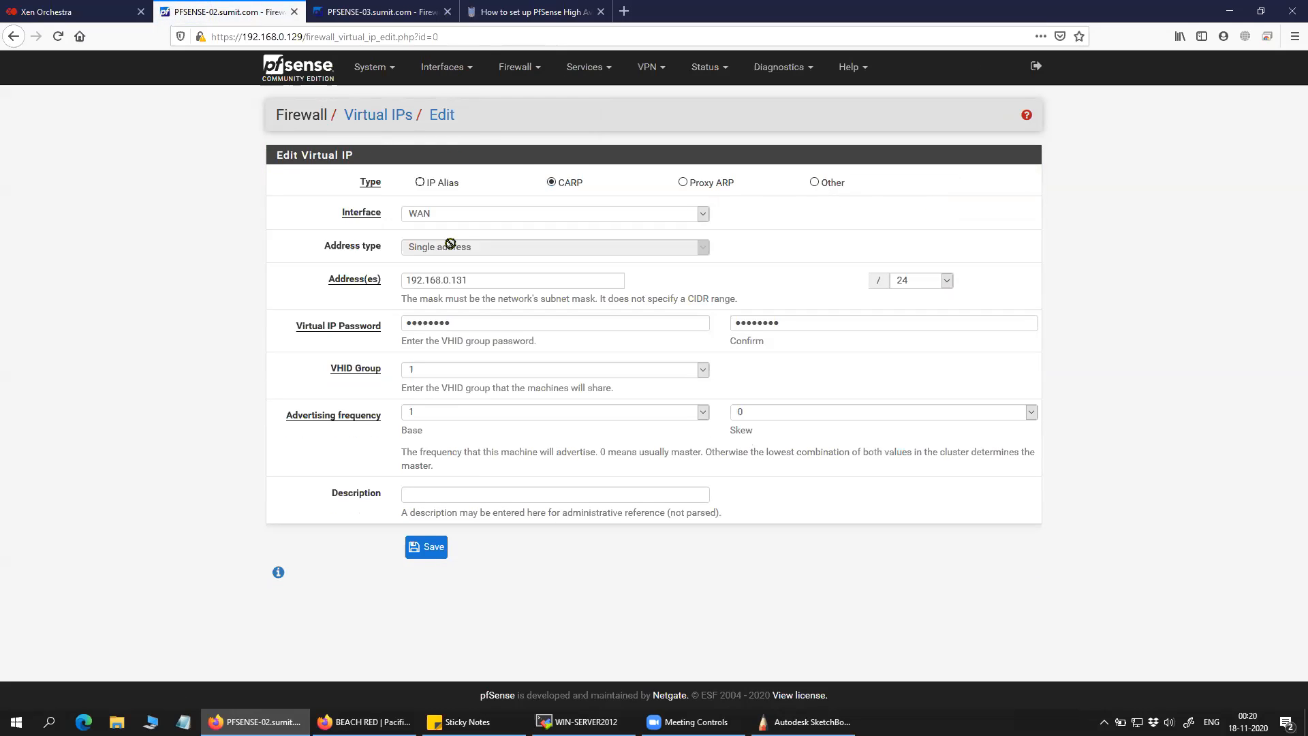
{"action": "left_click_drag", "start_coordinate": [482, 283], "coordinate": [318, 306]}
{"action": "left_click", "coordinate": [313, 308]}
{"action": "left_click_drag", "start_coordinate": [495, 283], "coordinate": [387, 282]}
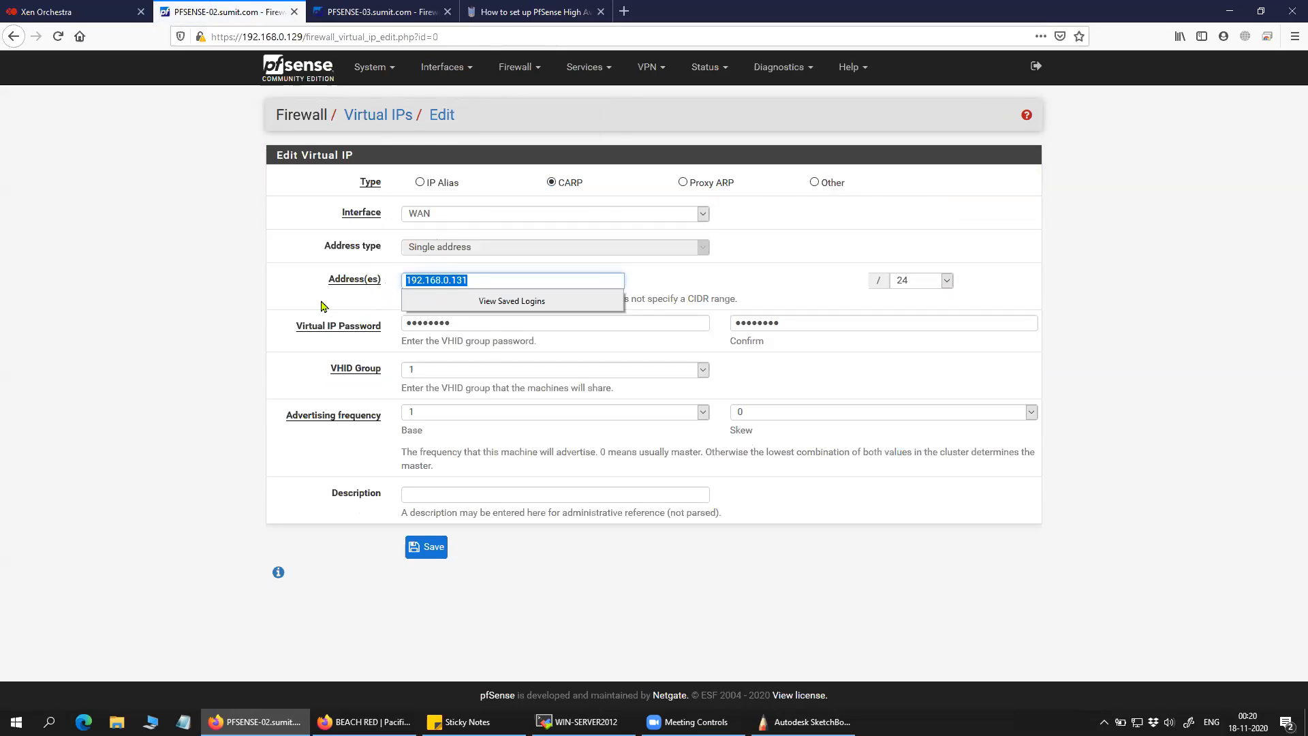
{"action": "left_click", "coordinate": [483, 357]}
{"action": "double_click", "coordinate": [466, 324]}
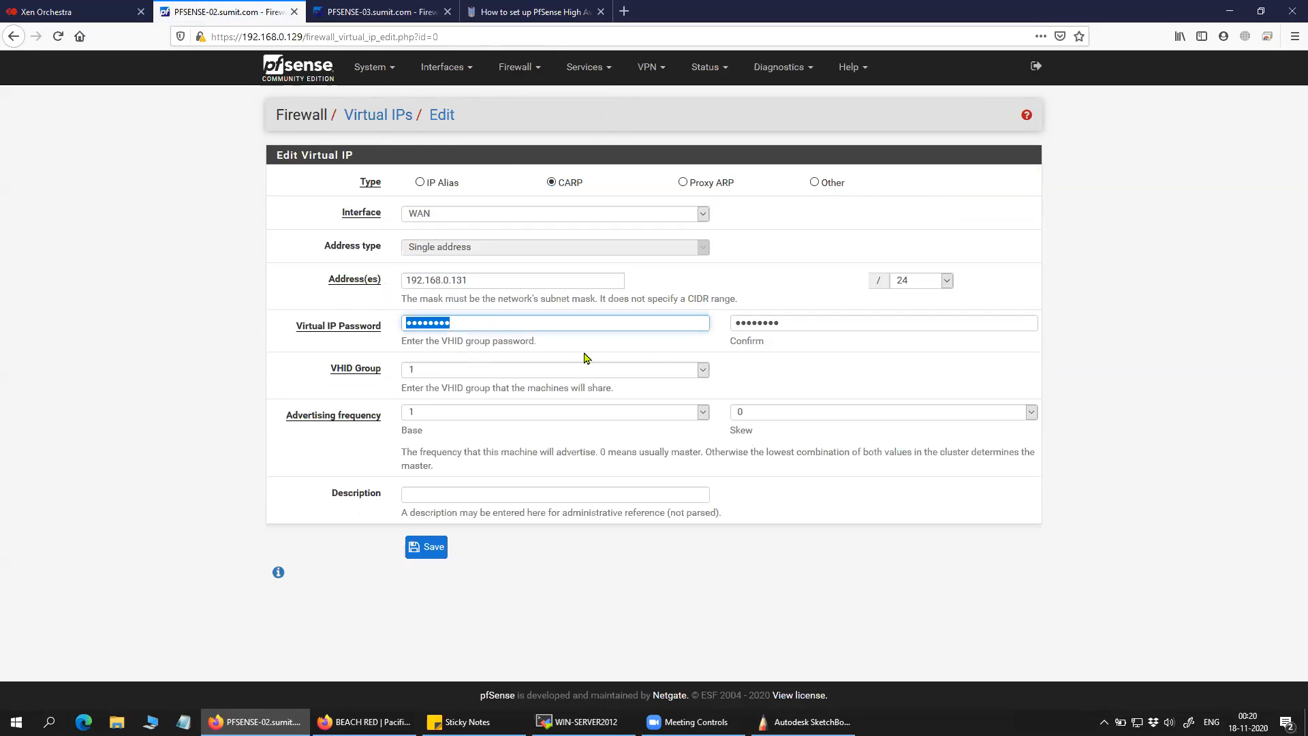
{"action": "double_click", "coordinate": [800, 327]}
{"action": "left_click_drag", "start_coordinate": [390, 374], "coordinate": [289, 377]}
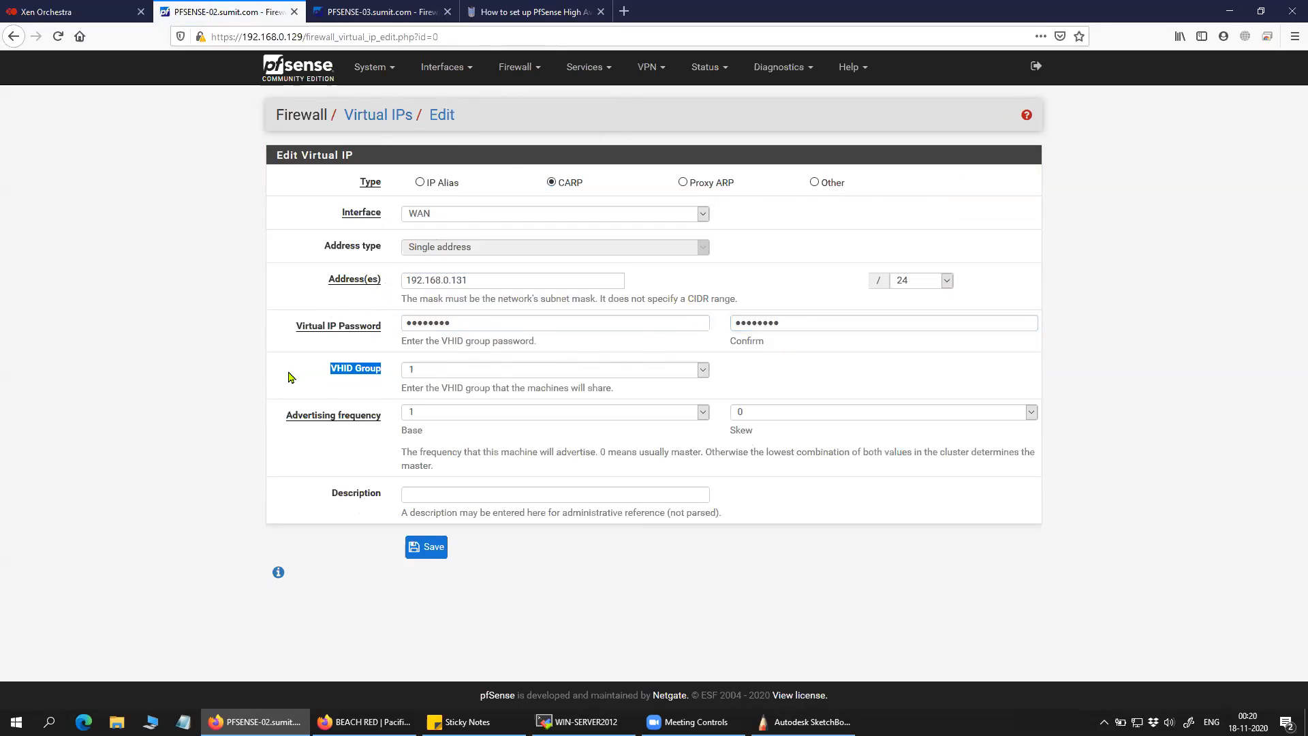
{"action": "left_click", "coordinate": [768, 385]}
{"action": "left_click", "coordinate": [444, 372]}
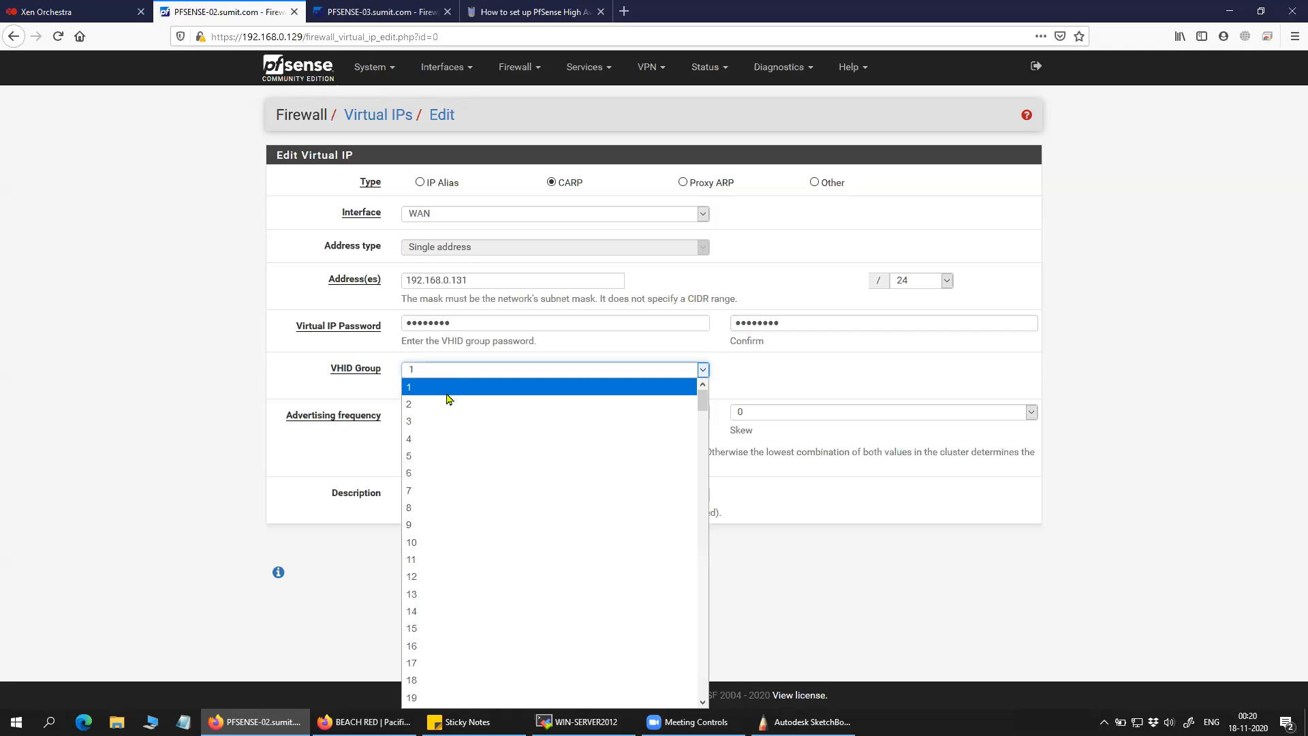
{"action": "scroll", "coordinate": [450, 560], "scroll_direction": "down", "scroll_amount": 20}
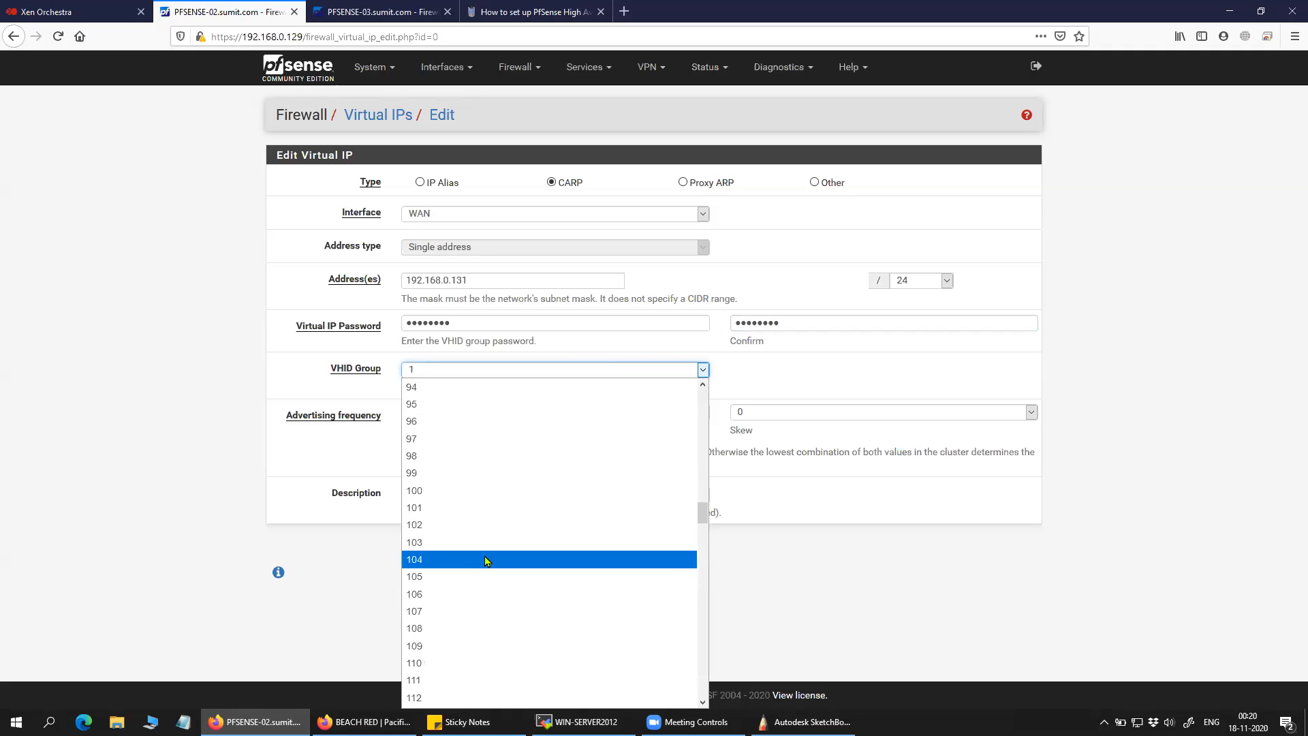
{"action": "scroll", "coordinate": [488, 560], "scroll_direction": "down", "scroll_amount": 20}
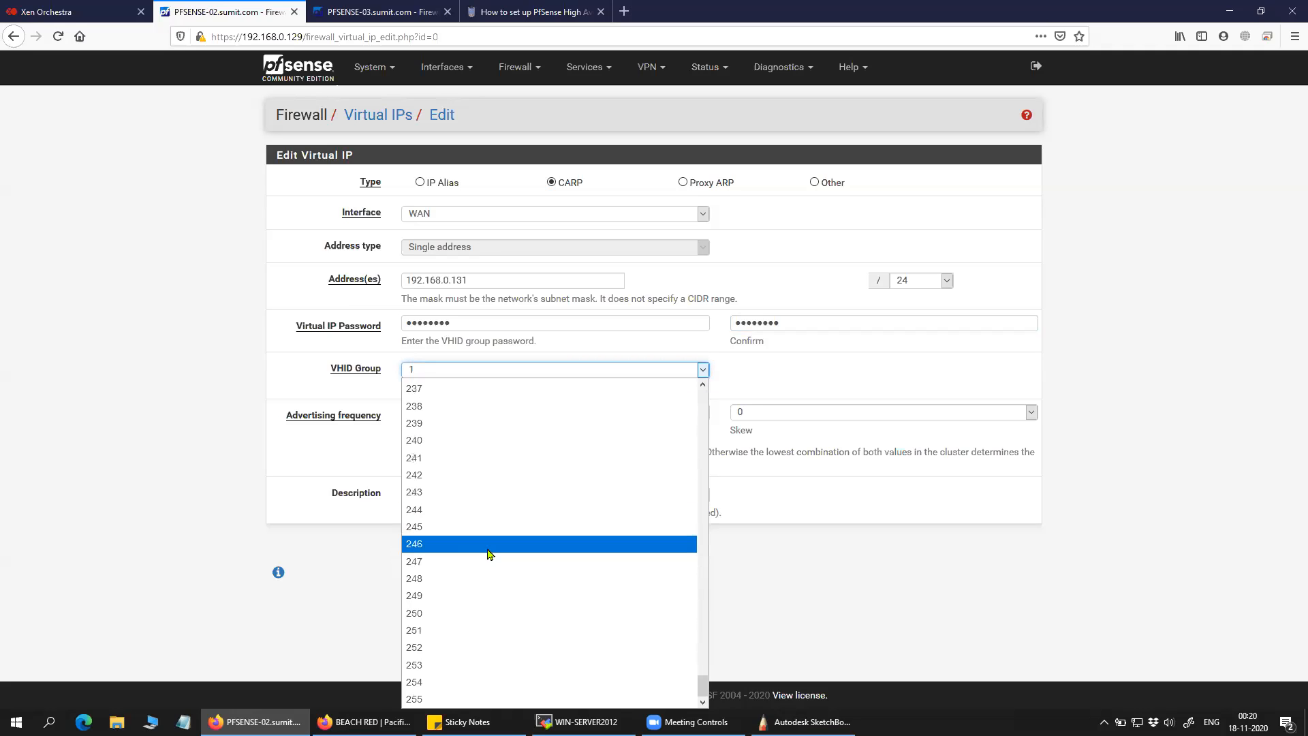
{"action": "scroll", "coordinate": [491, 552], "scroll_direction": "up", "scroll_amount": 20}
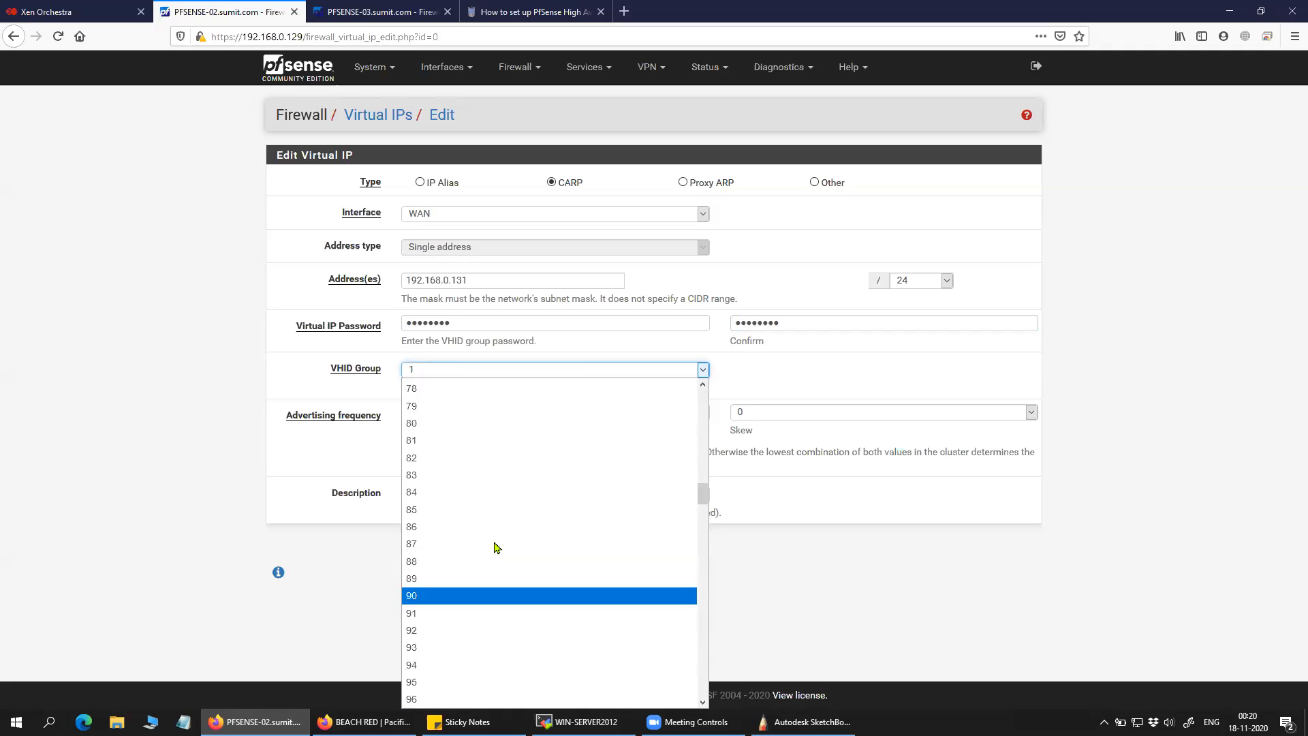
{"action": "scroll", "coordinate": [497, 545], "scroll_direction": "down", "scroll_amount": 20}
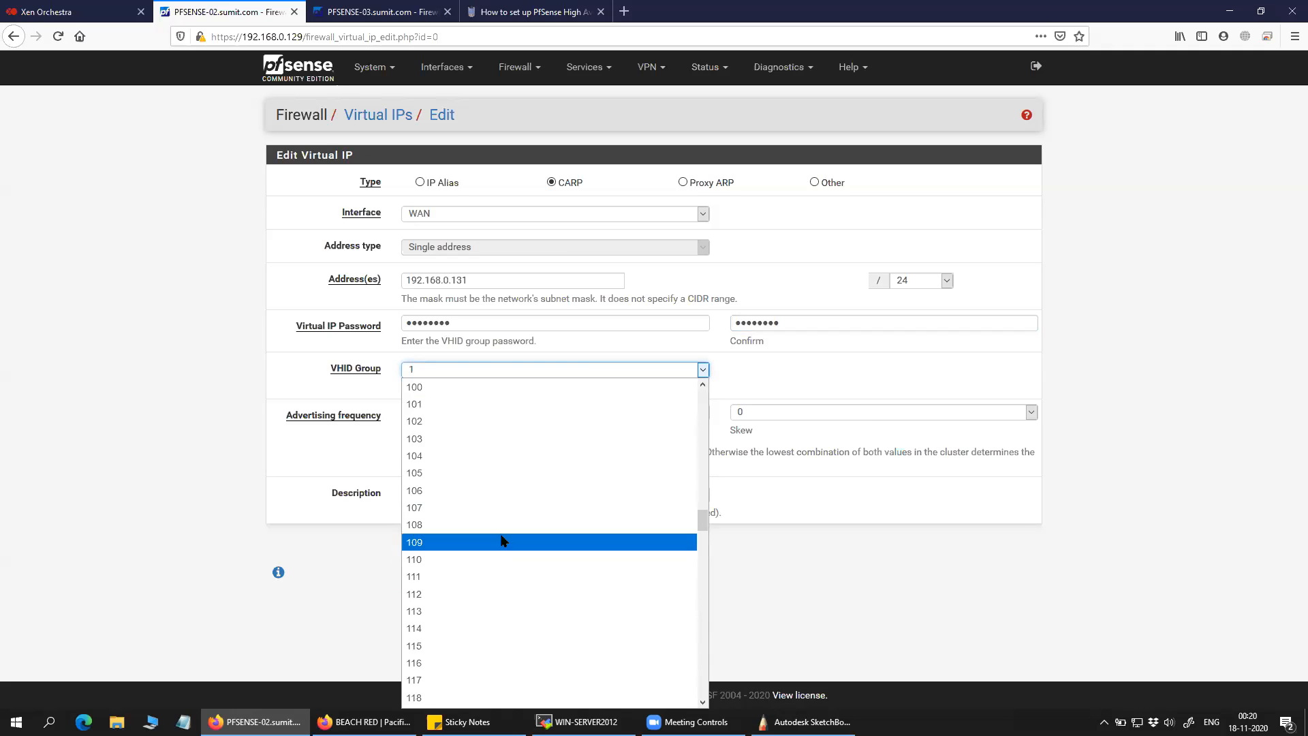
{"action": "scroll", "coordinate": [499, 540], "scroll_direction": "down", "scroll_amount": 20}
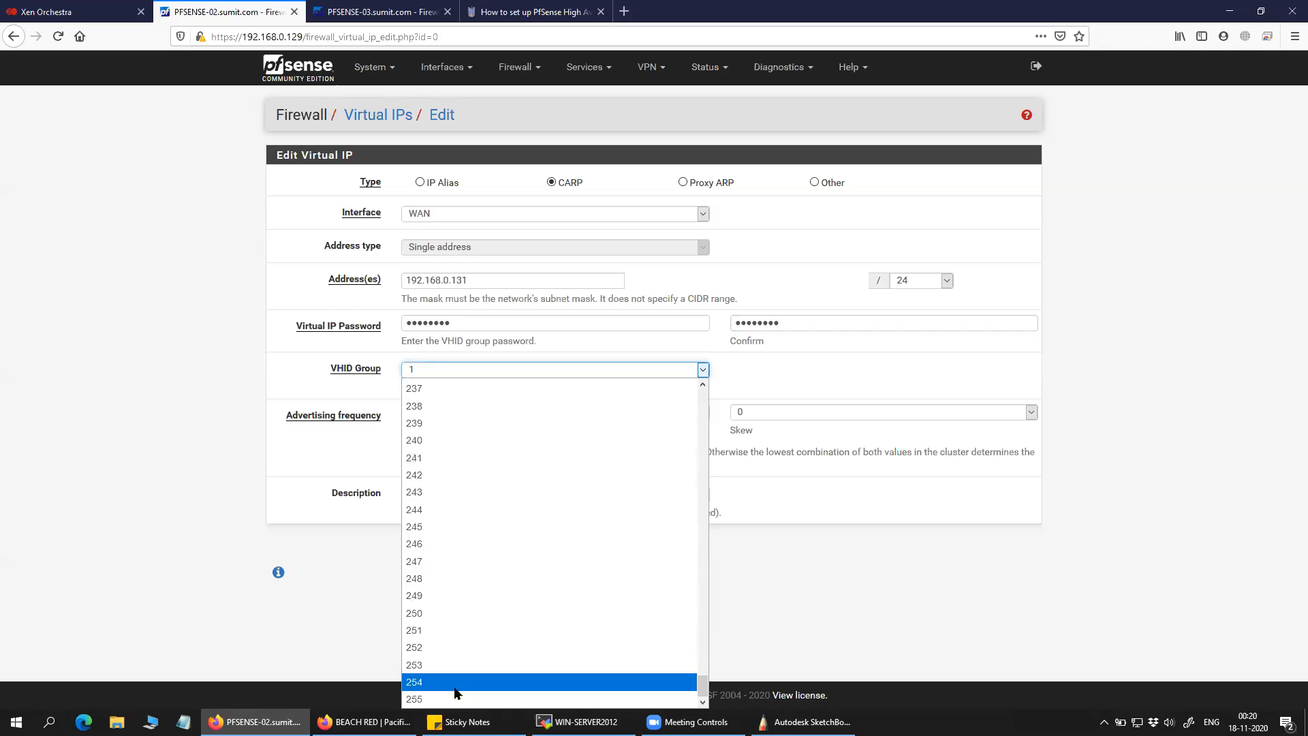
{"action": "left_click", "coordinate": [265, 384]}
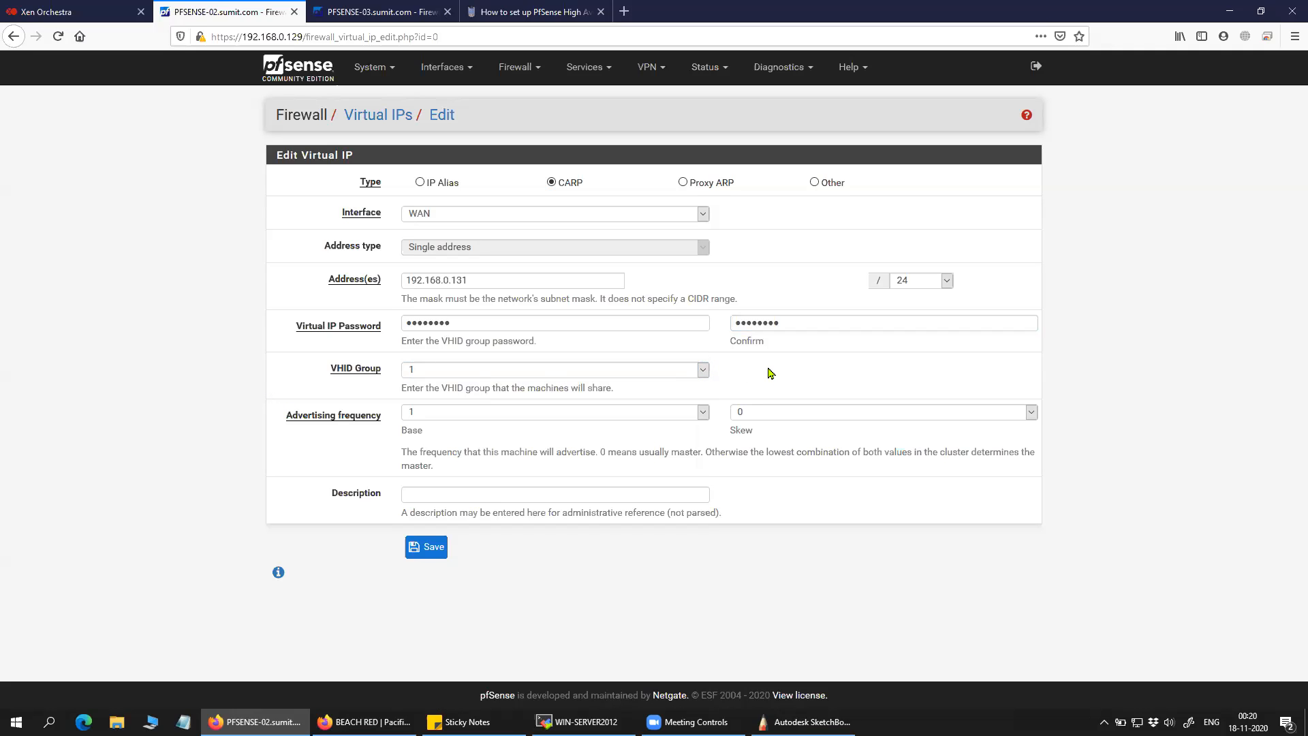
{"action": "left_click_drag", "start_coordinate": [385, 420], "coordinate": [281, 425]}
Keep the WAN virtual IP's base advertising frequency at 1.
{"action": "left_click", "coordinate": [703, 412]}
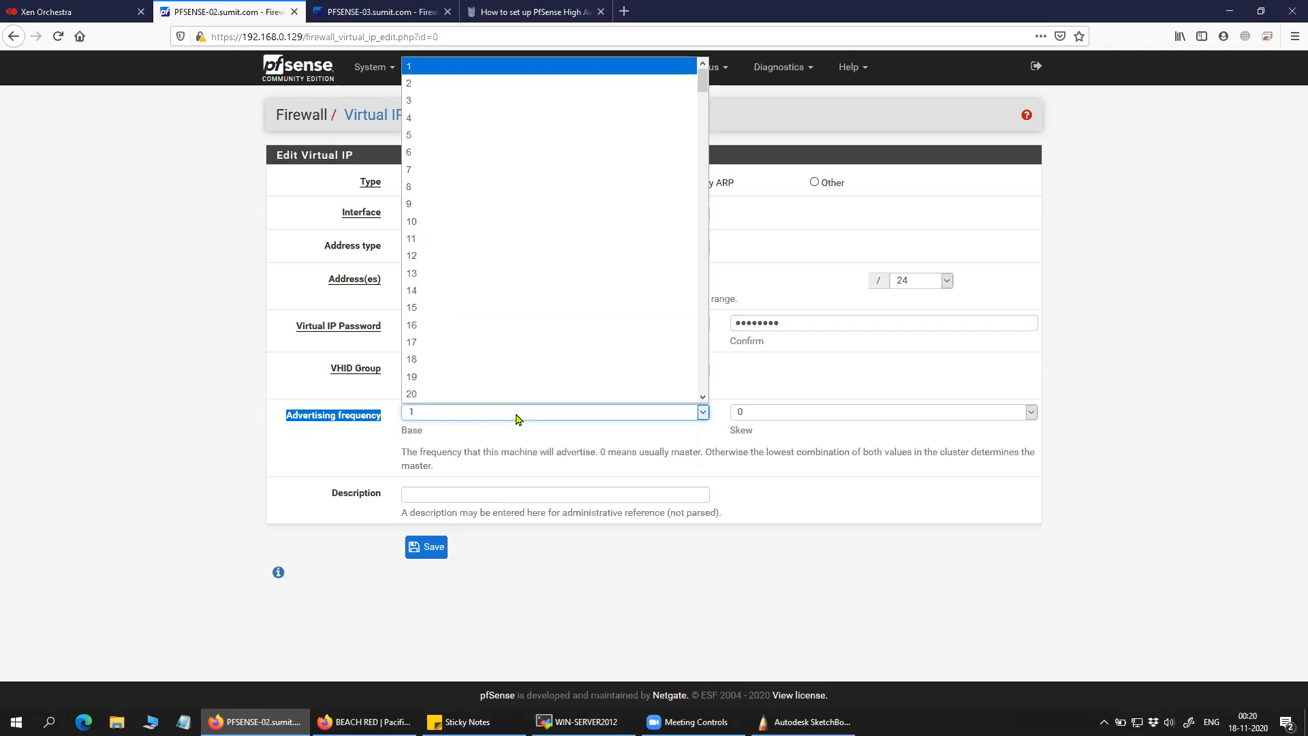
{"action": "left_click", "coordinate": [182, 335]}
{"action": "left_click", "coordinate": [521, 412]}
{"action": "scroll", "coordinate": [504, 203], "scroll_direction": "down", "scroll_amount": 6}
{"action": "scroll", "coordinate": [505, 201], "scroll_direction": "up", "scroll_amount": 6}
{"action": "left_click", "coordinate": [197, 327]}
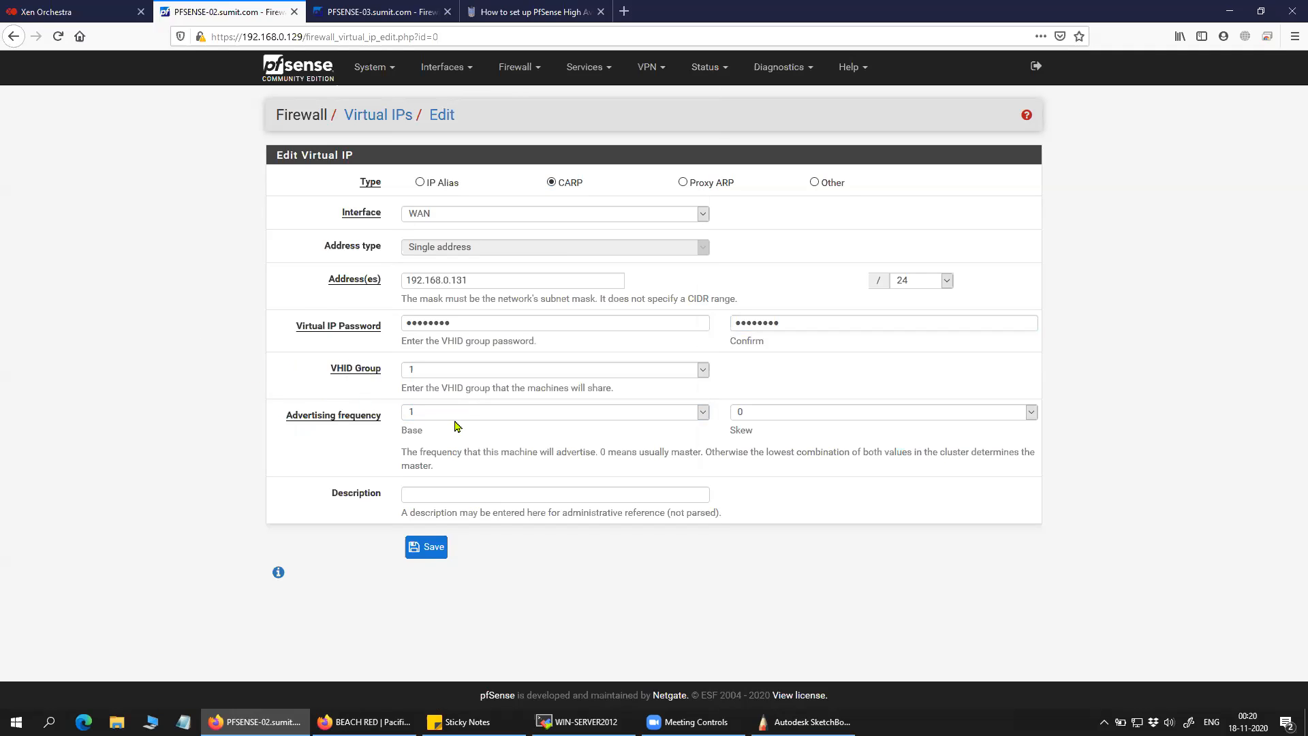
Leave the skew at 0 and point out the advertising frequency explanation.
{"action": "left_click", "coordinate": [779, 413]}
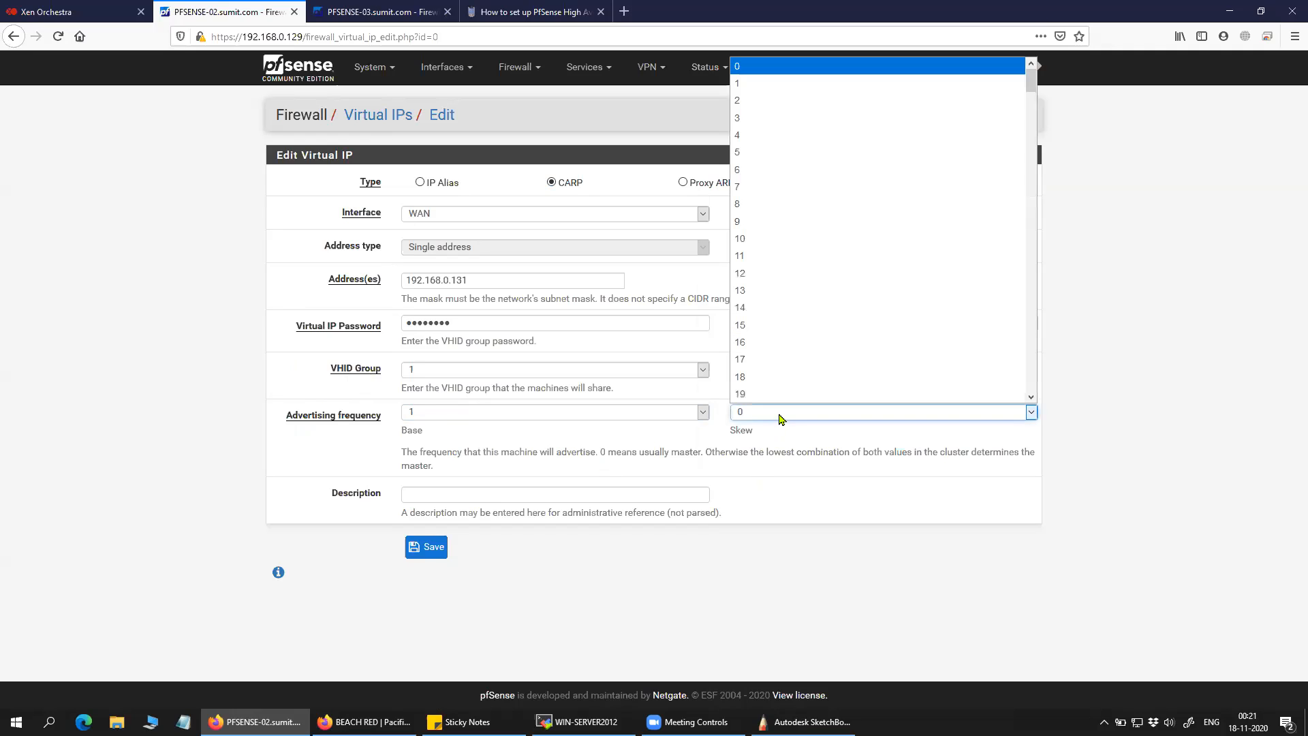
{"action": "left_click", "coordinate": [1174, 283]}
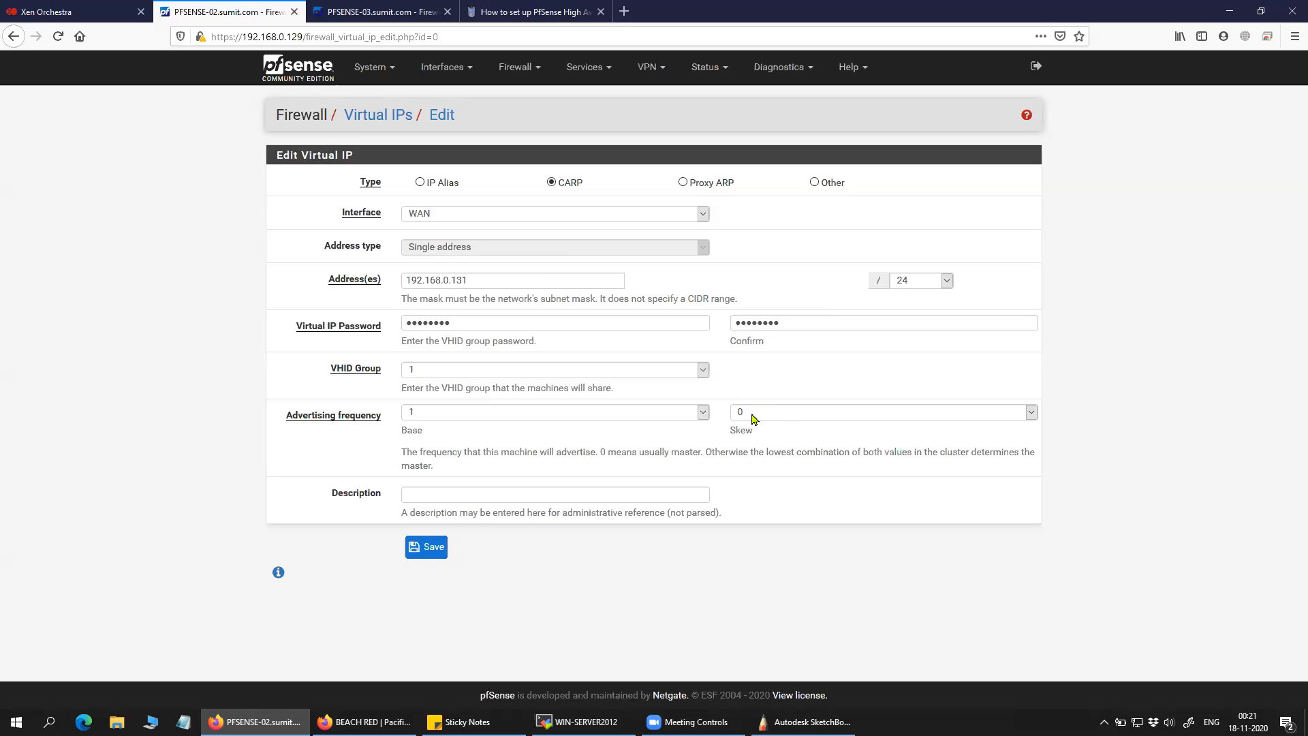
{"action": "left_click", "coordinate": [824, 419]}
{"action": "left_click", "coordinate": [1052, 360]}
{"action": "left_click", "coordinate": [879, 421]}
{"action": "left_click", "coordinate": [778, 438]}
{"action": "left_click", "coordinate": [776, 438]}
{"action": "left_click_drag", "start_coordinate": [773, 438], "coordinate": [736, 432]}
{"action": "left_click", "coordinate": [794, 417]}
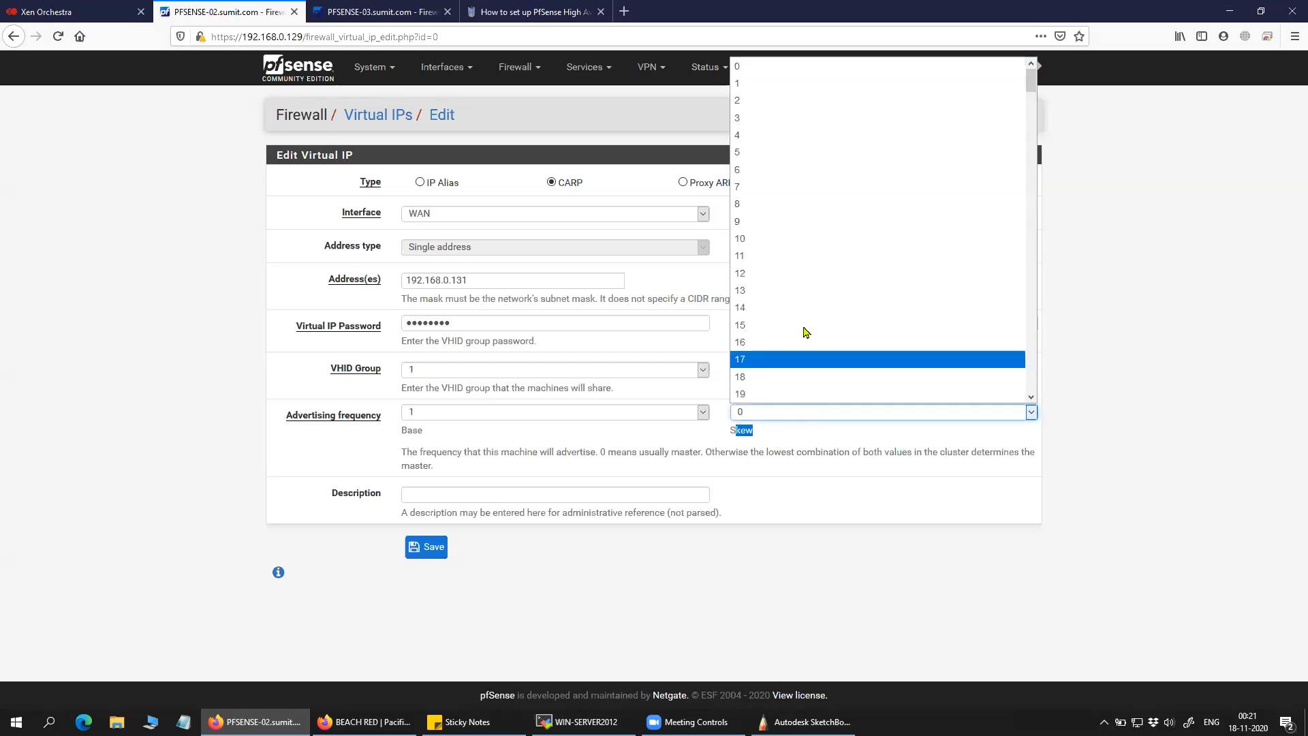
{"action": "left_click", "coordinate": [820, 76]}
{"action": "left_click", "coordinate": [773, 424]}
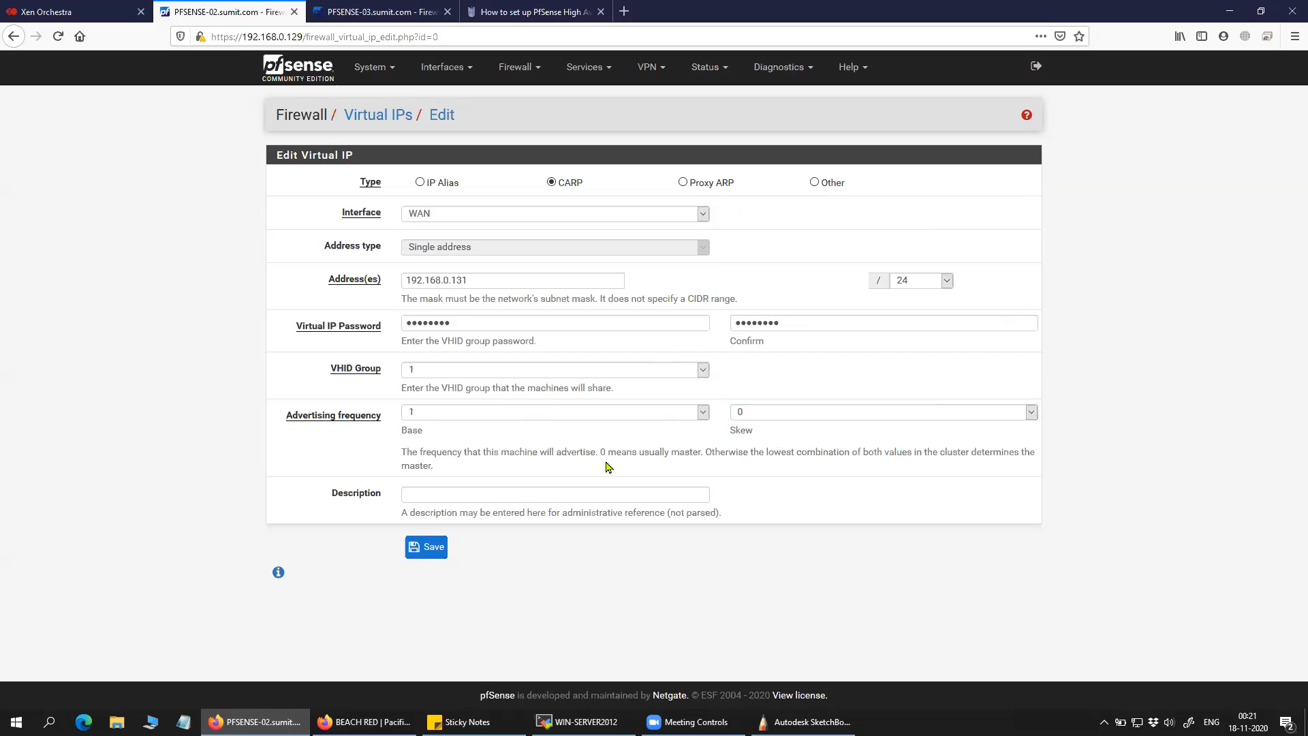
{"action": "left_click_drag", "start_coordinate": [399, 455], "coordinate": [1007, 473]}
{"action": "left_click", "coordinate": [232, 472]}
Save the WAN virtual IP and apply the changes.
{"action": "left_click", "coordinate": [432, 548]}
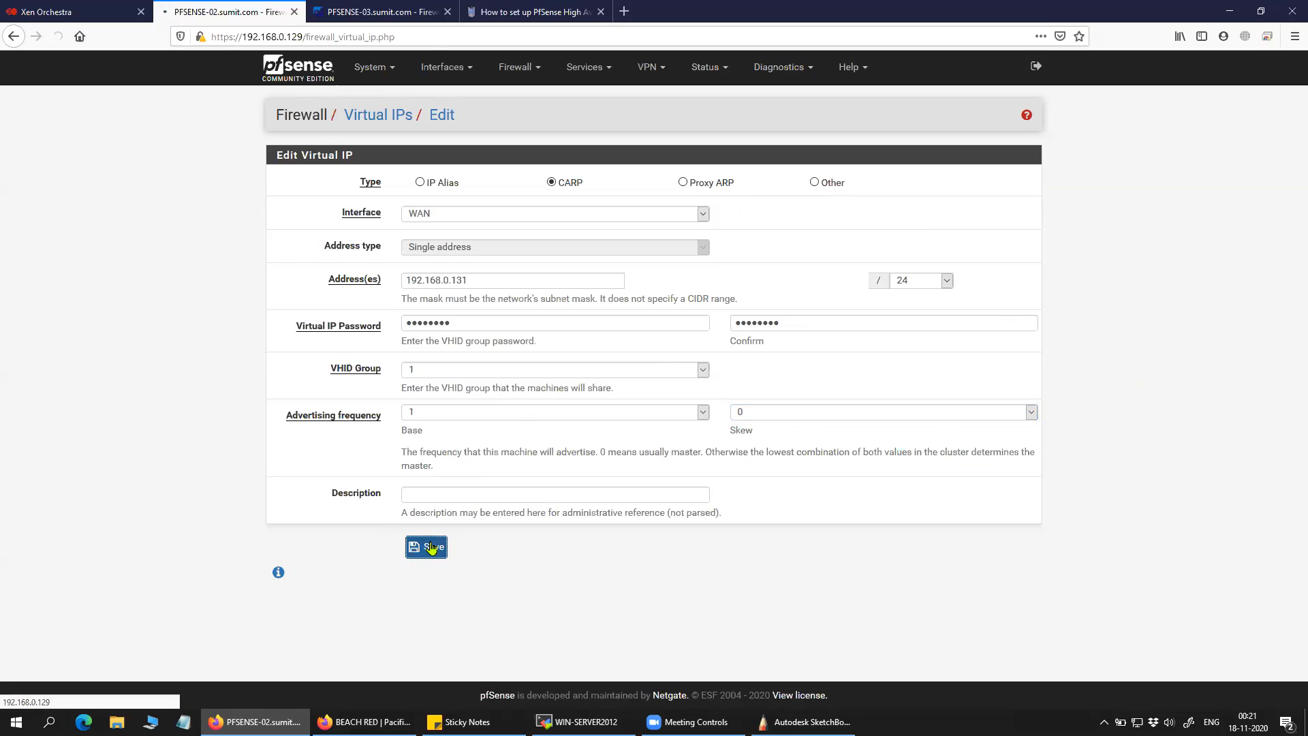
{"action": "left_click", "coordinate": [994, 176]}
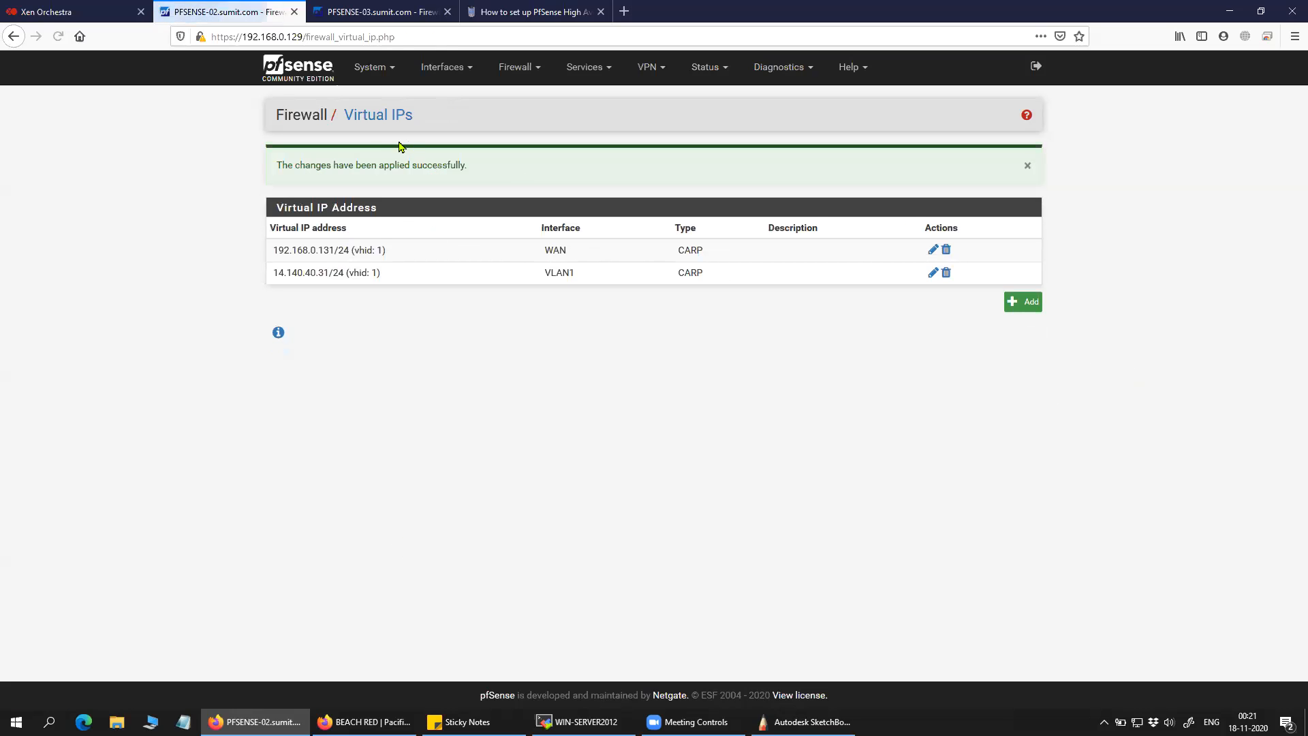
{"action": "left_click", "coordinate": [378, 11]}
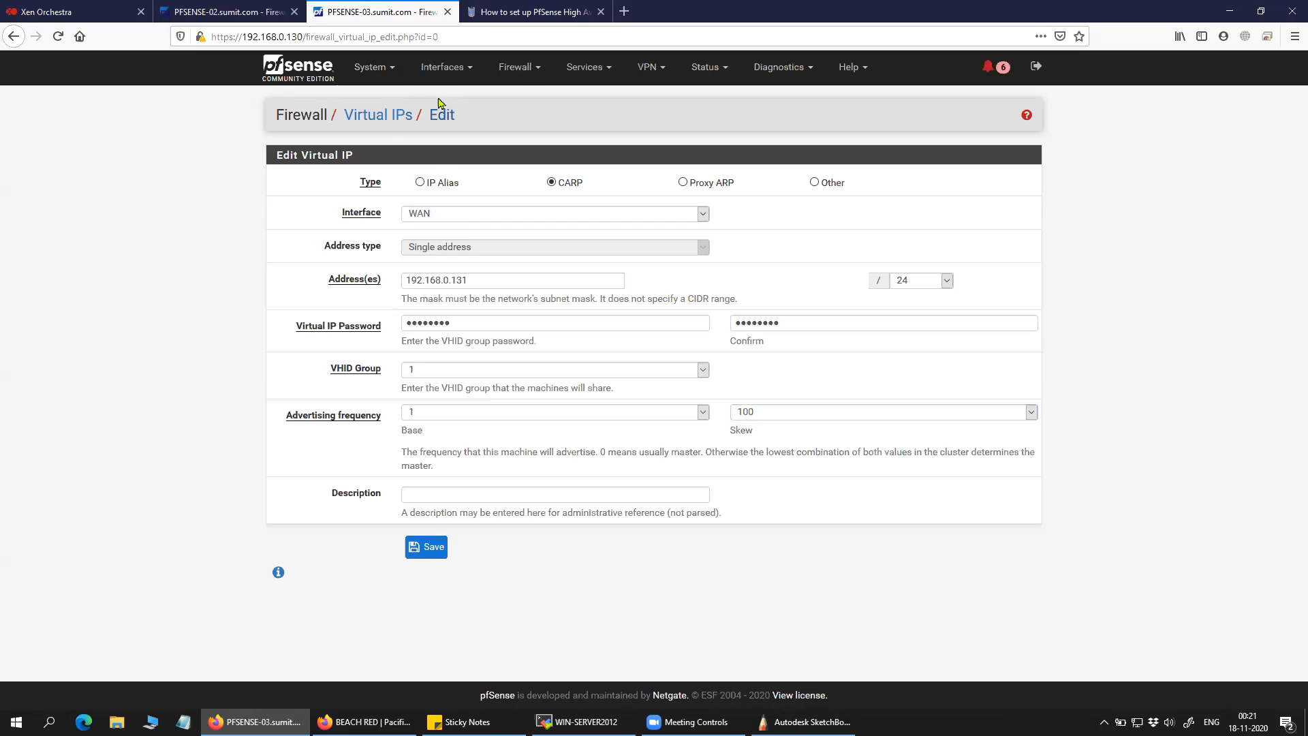
Open PFSENSE-03's WAN virtual IP and confirm its skew is 100.
{"action": "left_click", "coordinate": [523, 69]}
{"action": "left_click", "coordinate": [535, 201]}
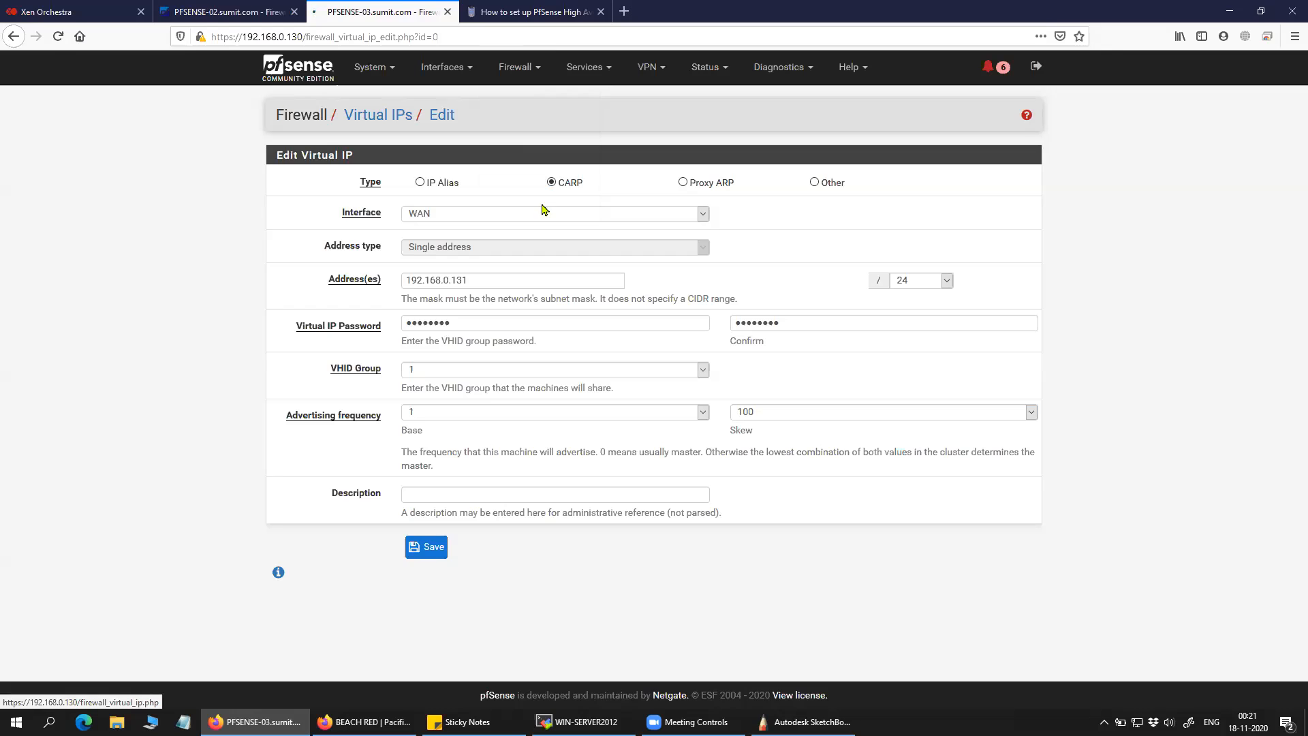
{"action": "left_click", "coordinate": [933, 198]}
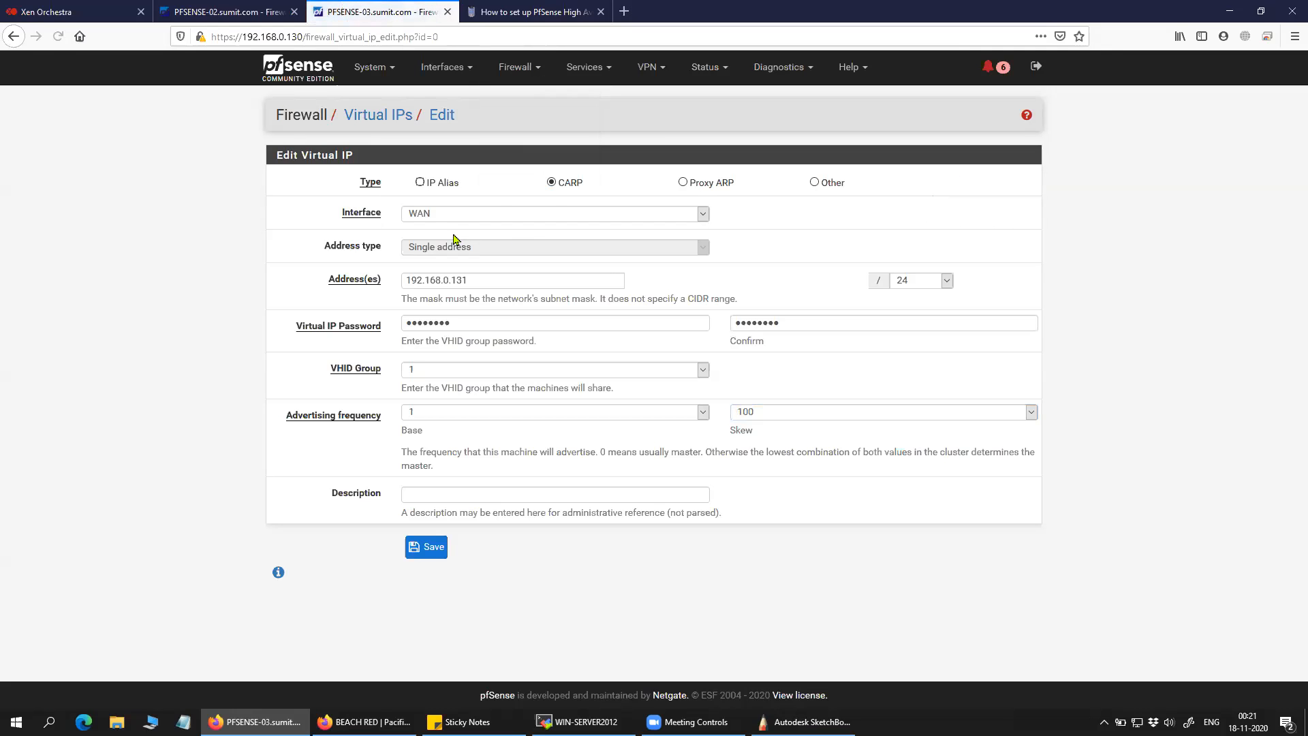
{"action": "double_click", "coordinate": [740, 432]}
{"action": "left_click", "coordinate": [765, 413]}
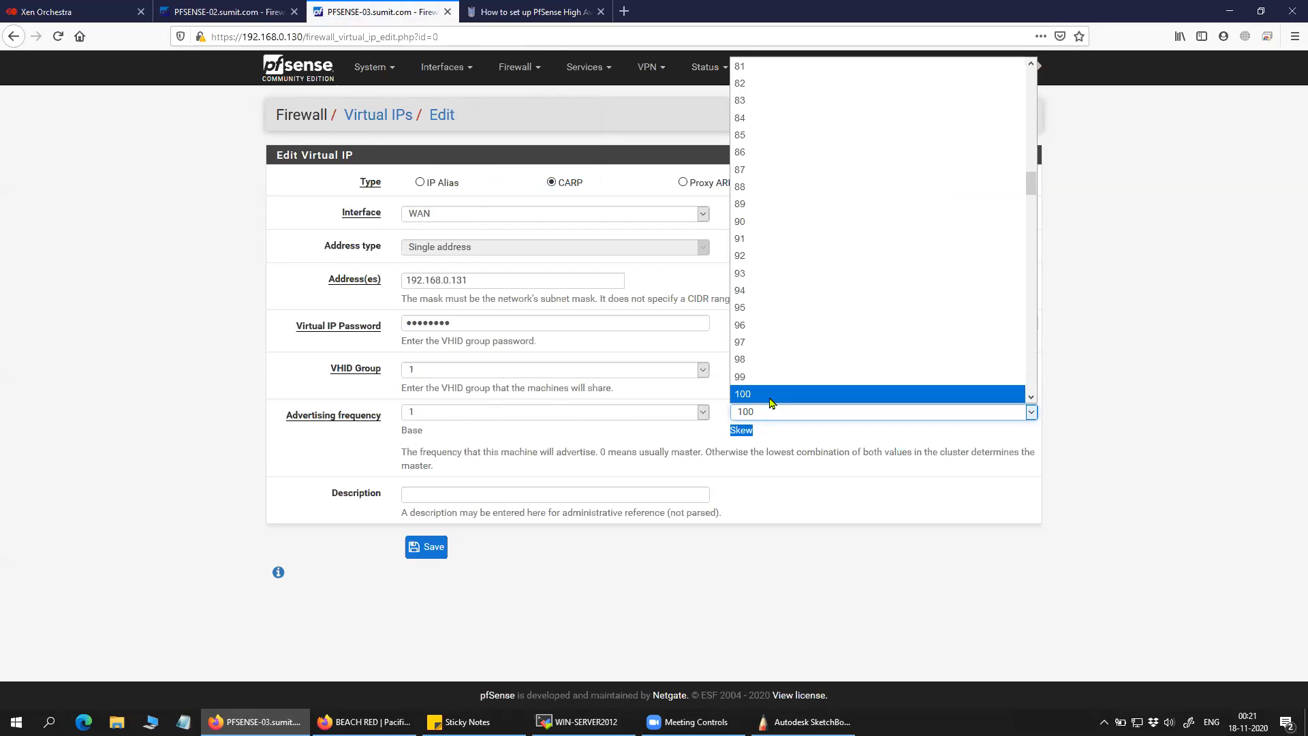
{"action": "left_click", "coordinate": [1157, 361]}
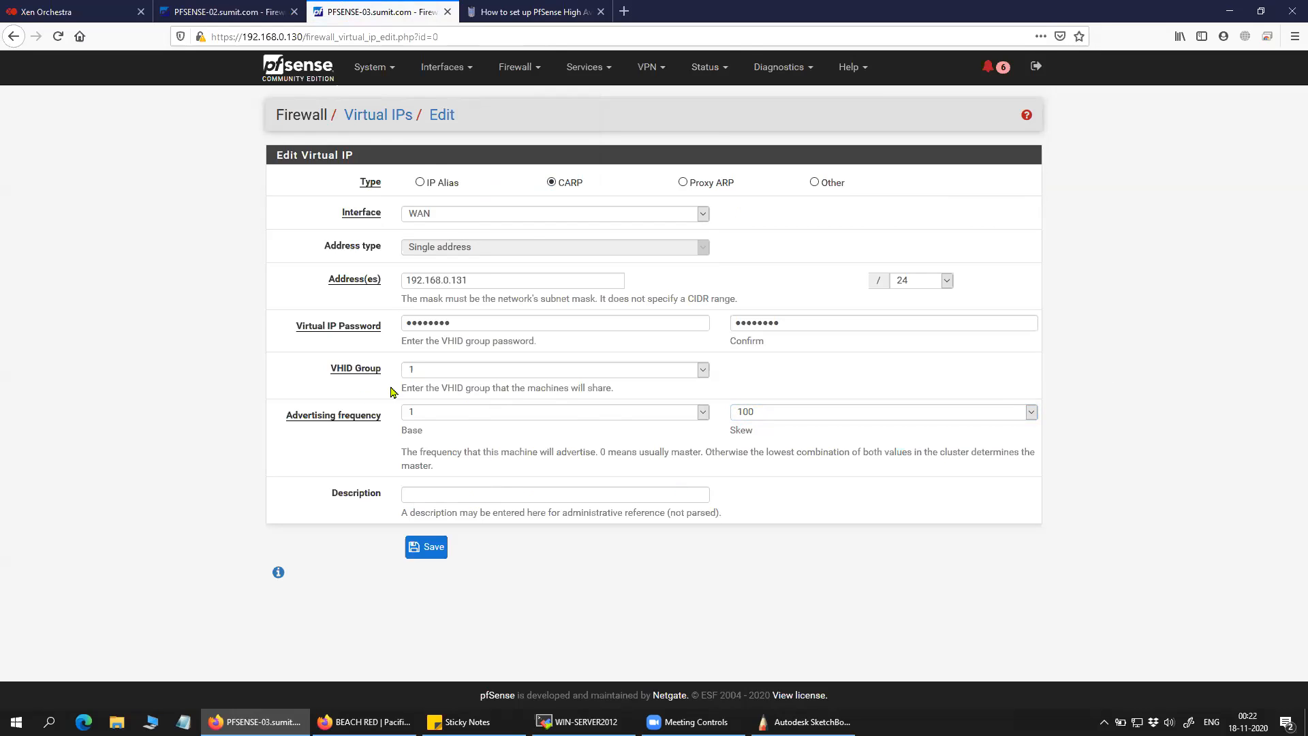
Return to the Virtual IPs list and open the VLAN1 CARP VIP 14.140.40.31 for editing.
{"action": "left_click", "coordinate": [438, 68]}
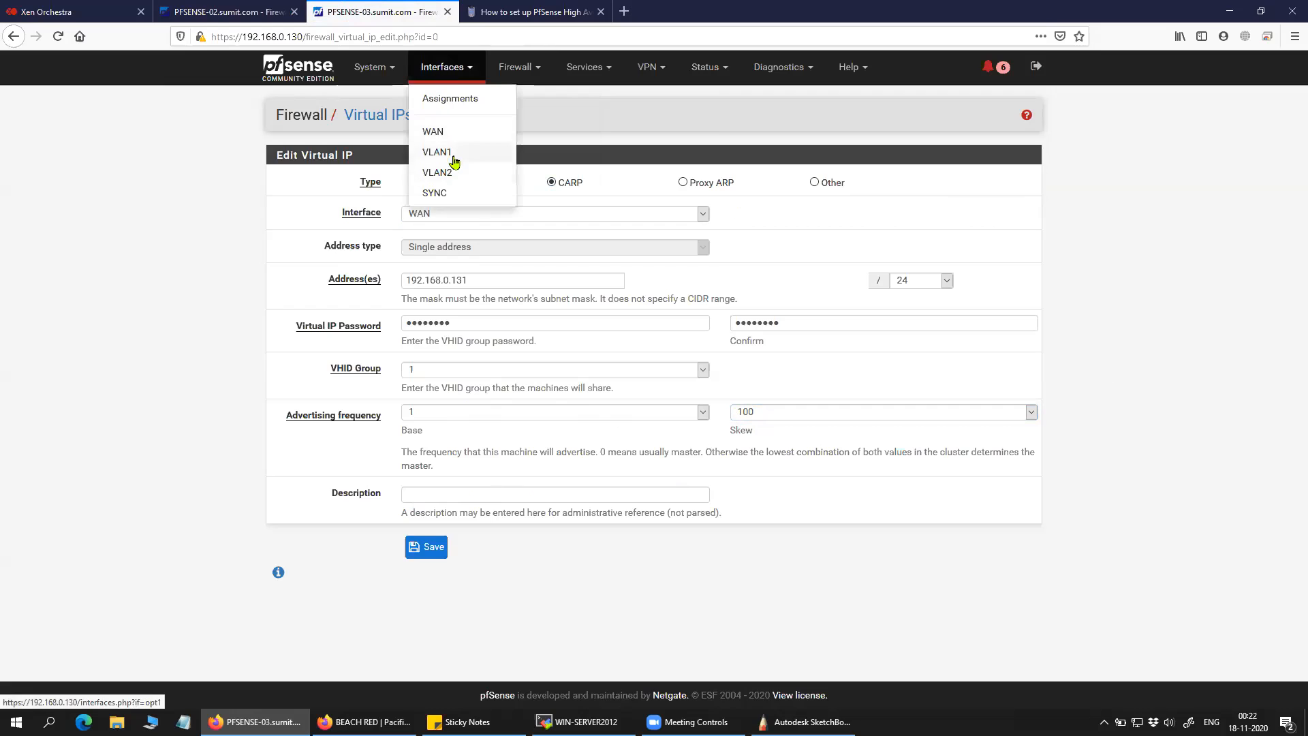
{"action": "left_click", "coordinate": [521, 71]}
{"action": "left_click", "coordinate": [524, 202]}
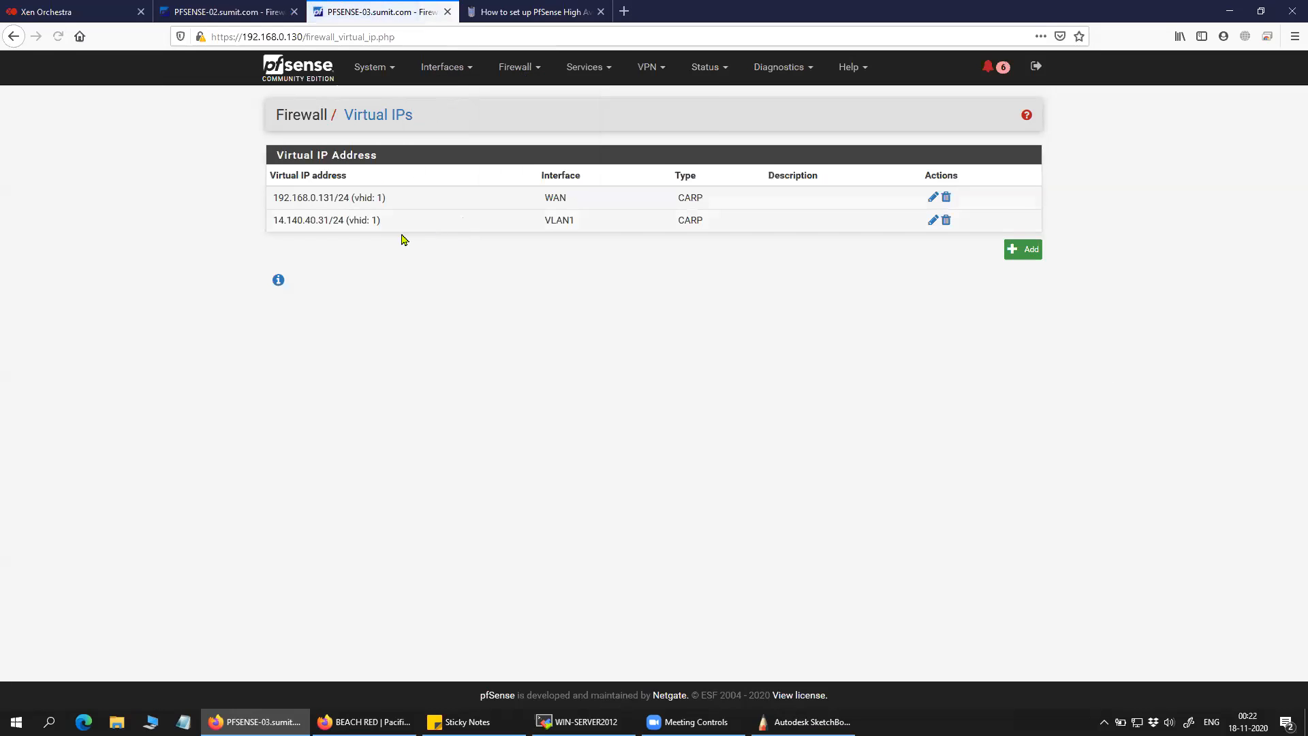
{"action": "triple_click", "coordinate": [394, 225]}
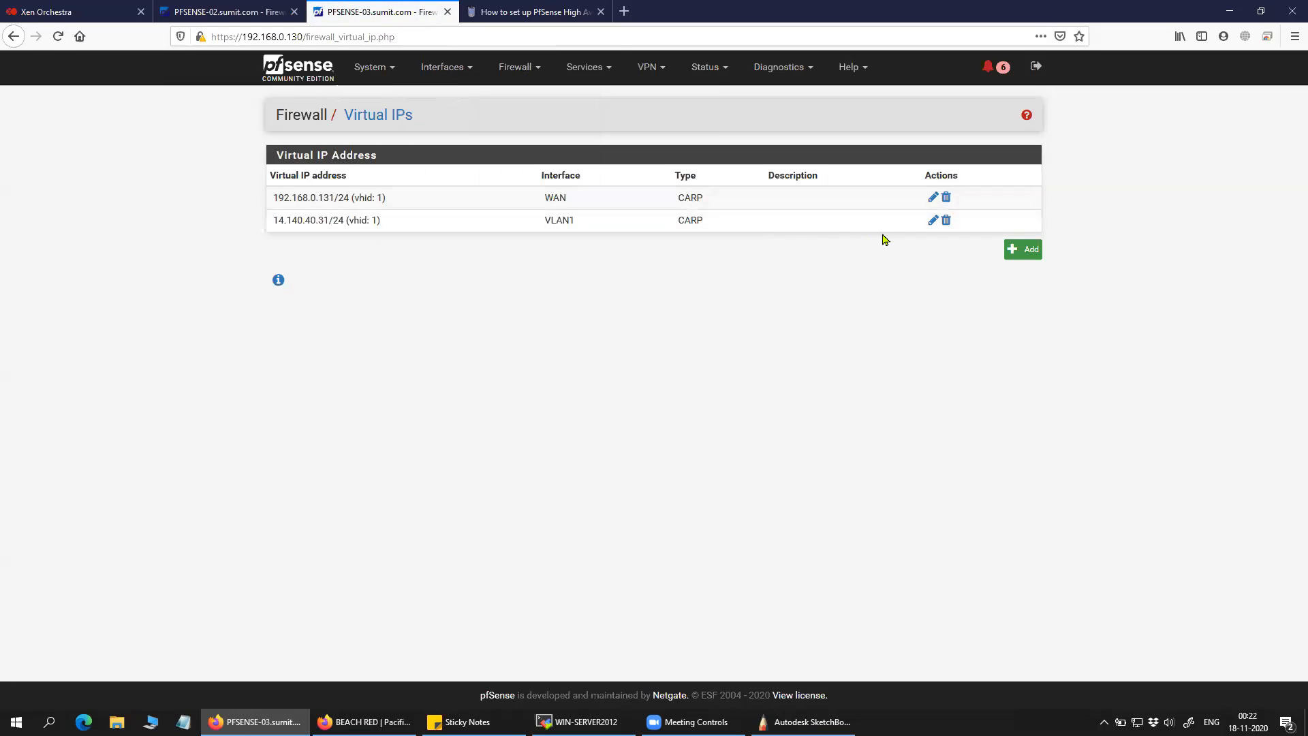
{"action": "left_click", "coordinate": [804, 721]}
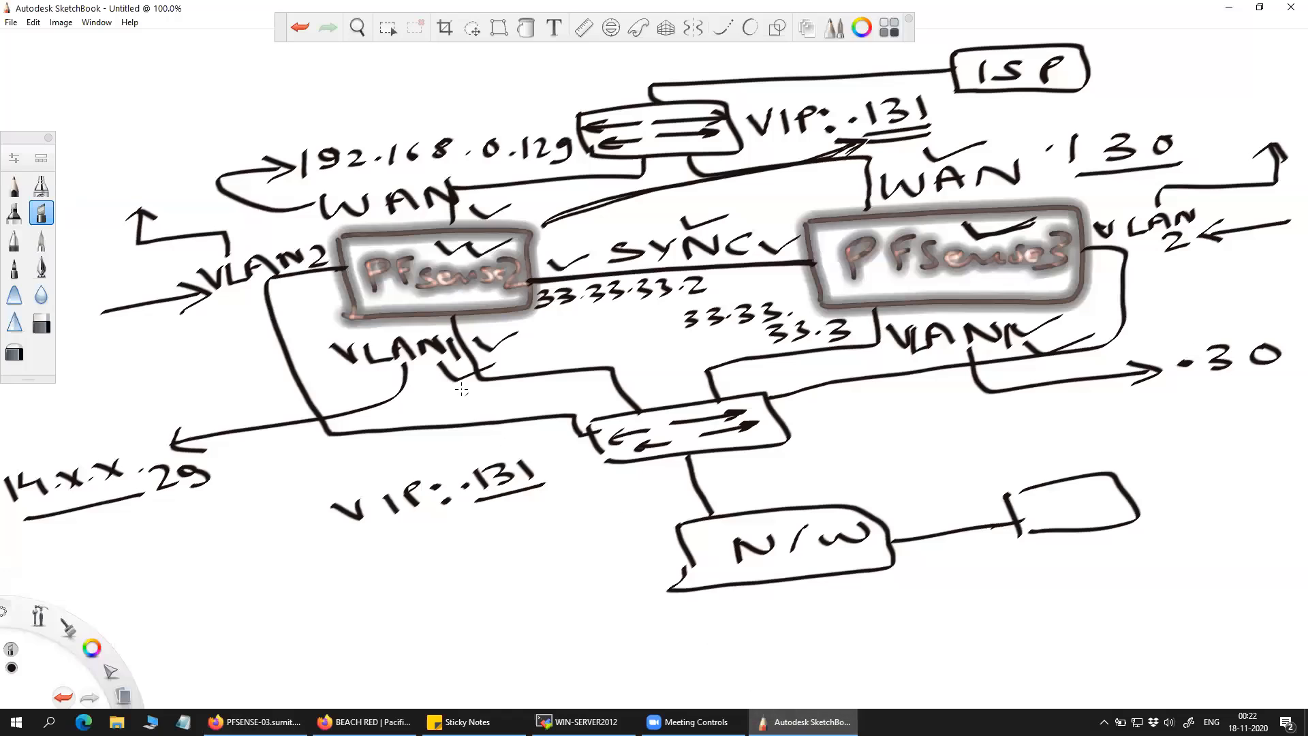
{"action": "left_click", "coordinate": [804, 721]}
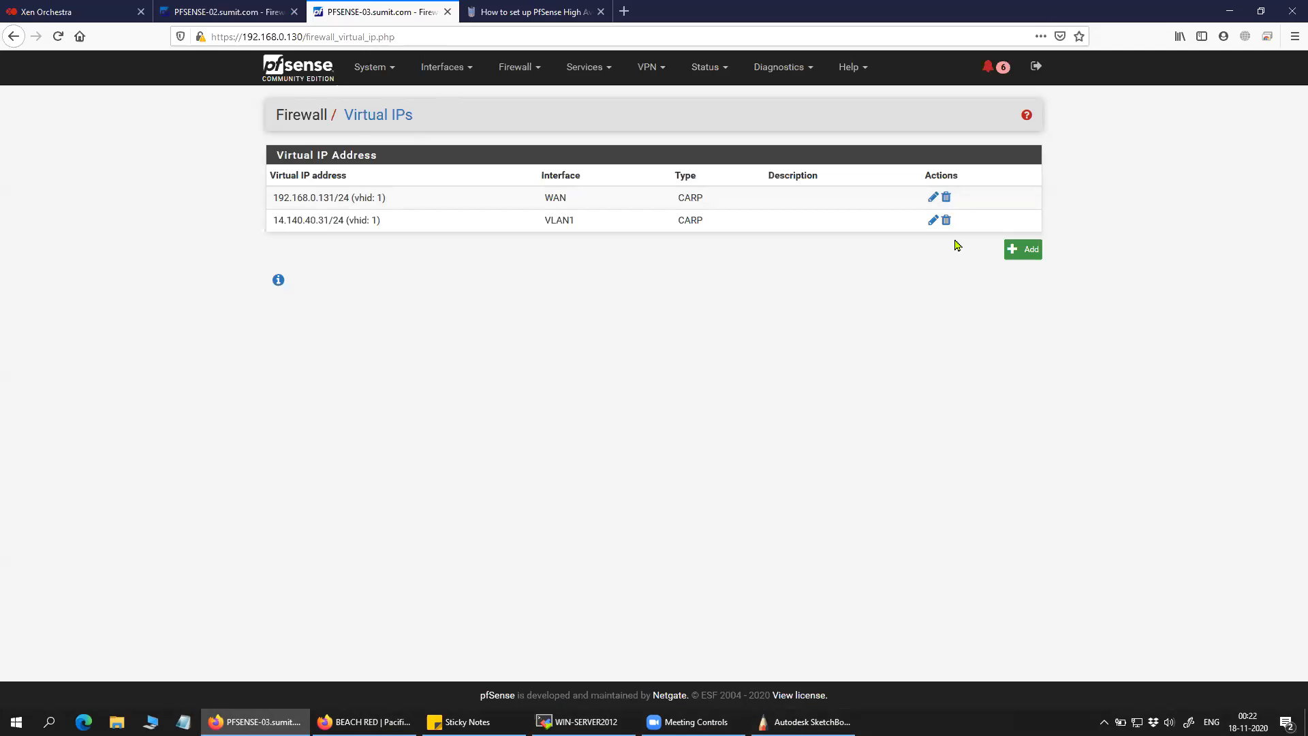
{"action": "left_click", "coordinate": [933, 220]}
Open the VLAN1 CARP virtual IP on the .129 firewall to check its skew of 0 and its shared password.
{"action": "left_click", "coordinate": [225, 12]}
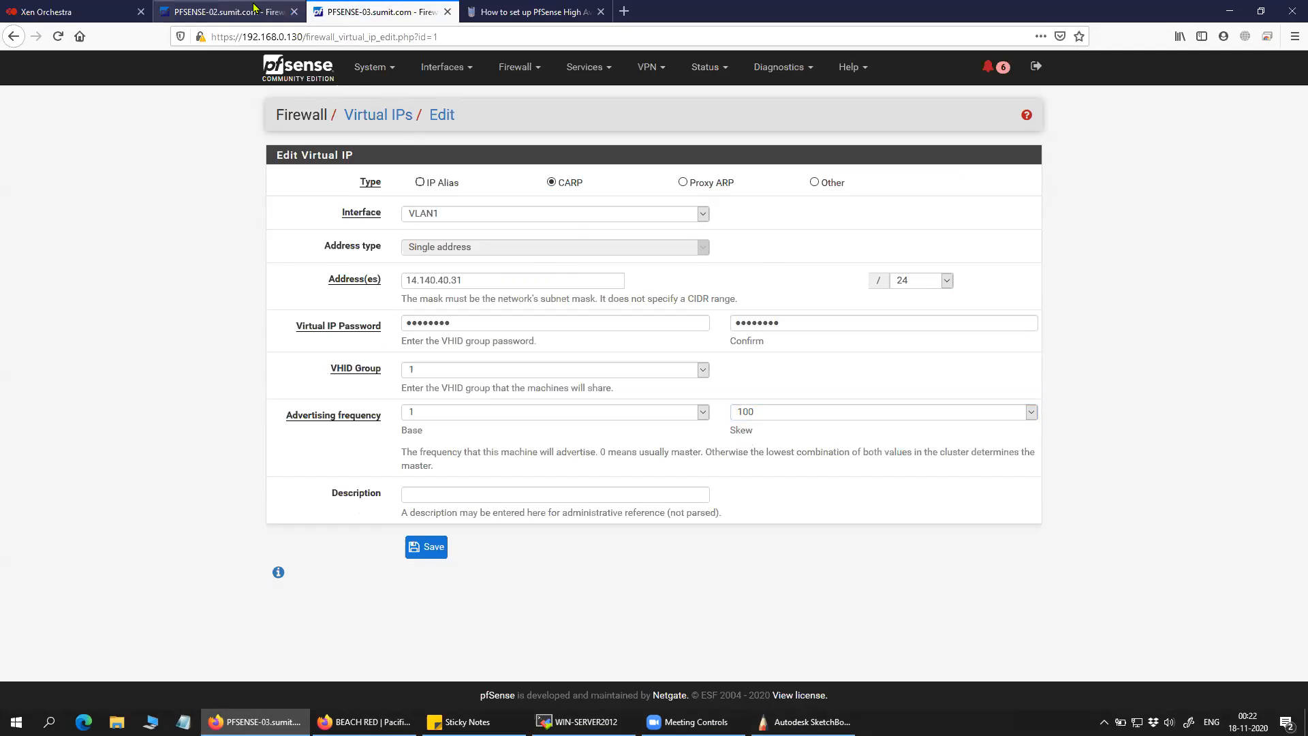
{"action": "left_click", "coordinate": [528, 71]}
{"action": "left_click", "coordinate": [541, 195]}
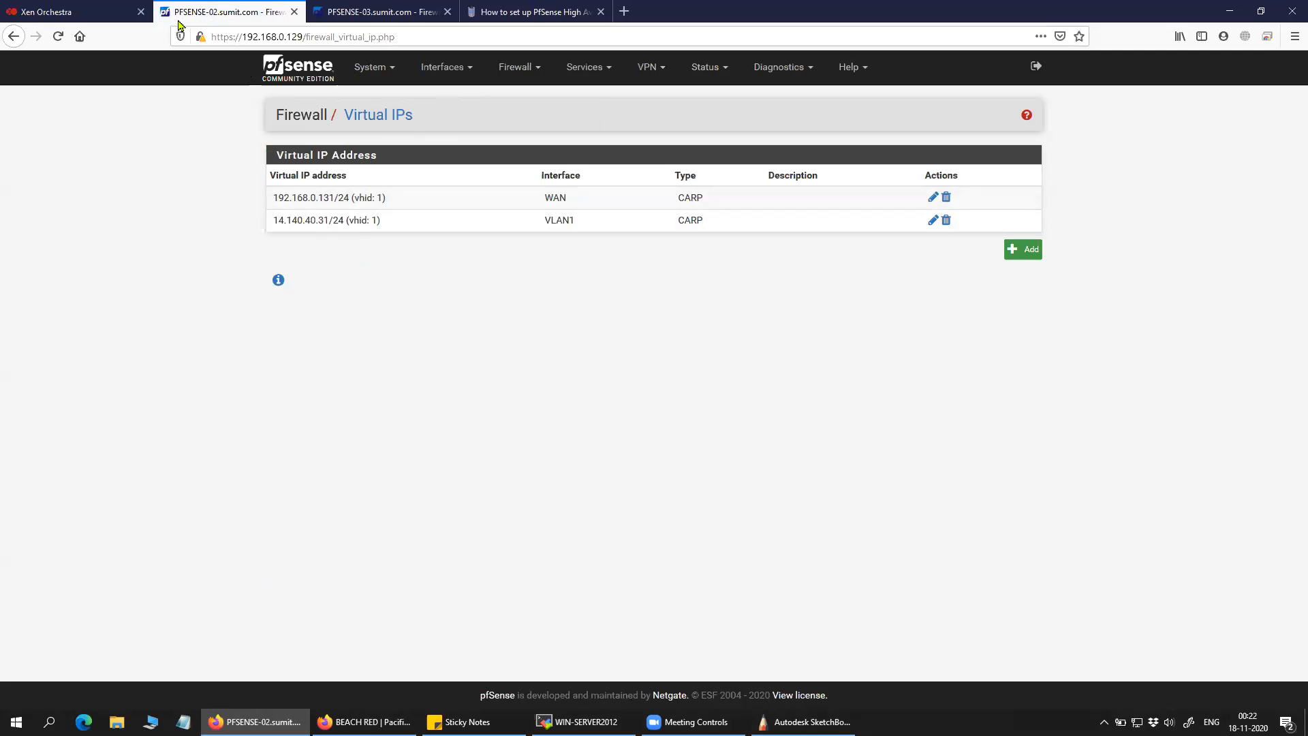
{"action": "left_click", "coordinate": [934, 220]}
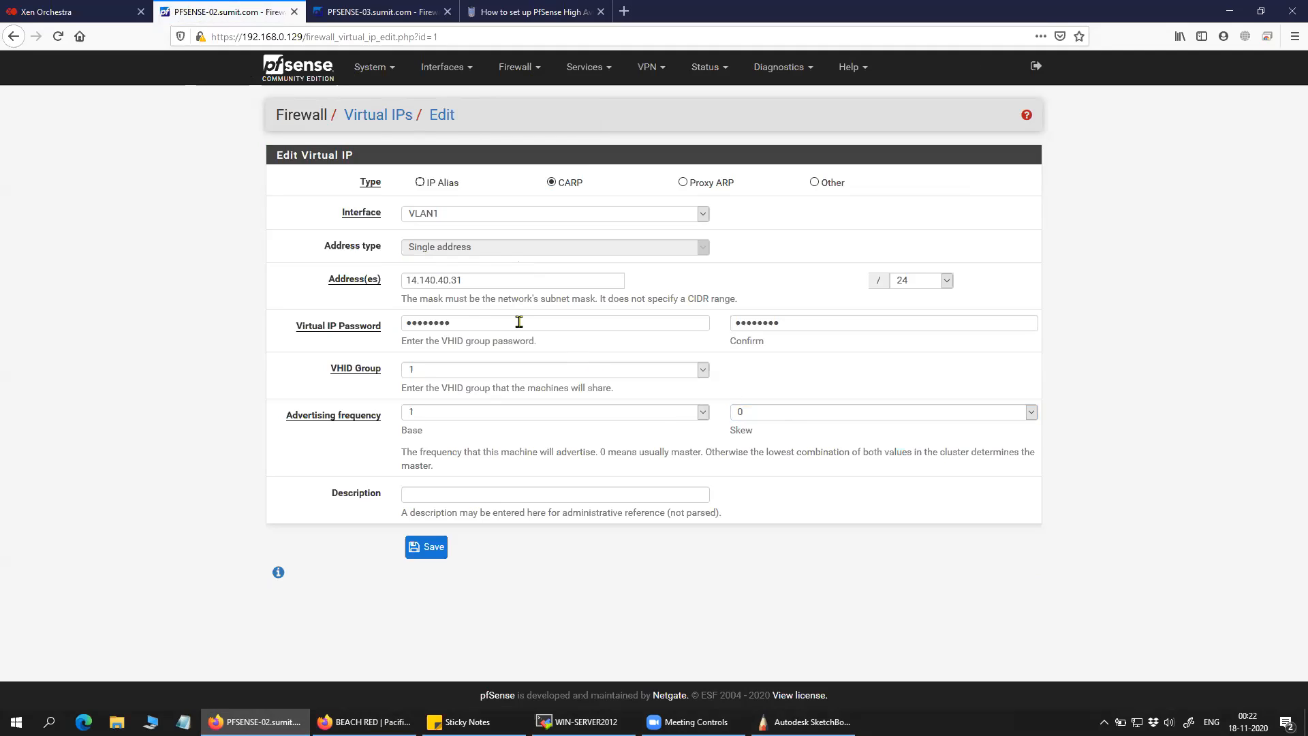
{"action": "left_click_drag", "start_coordinate": [446, 323], "coordinate": [409, 359]}
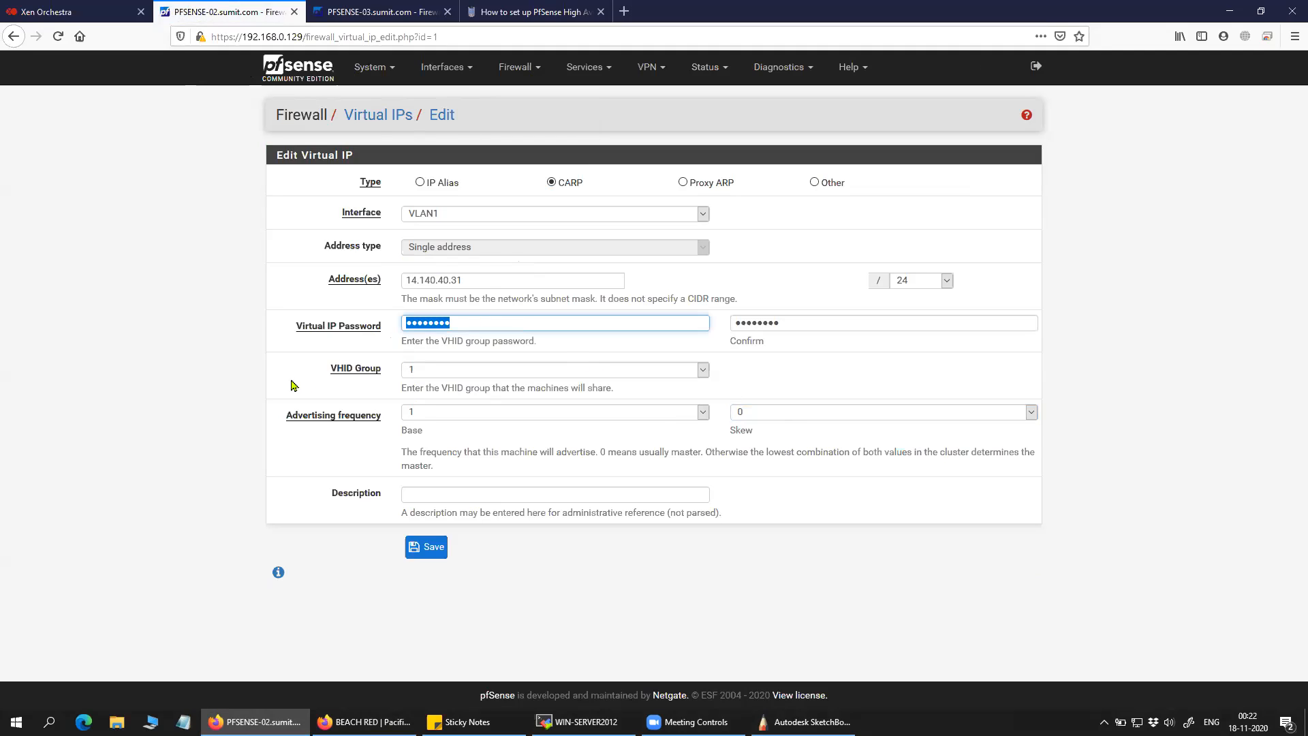
{"action": "left_click", "coordinate": [335, 391]}
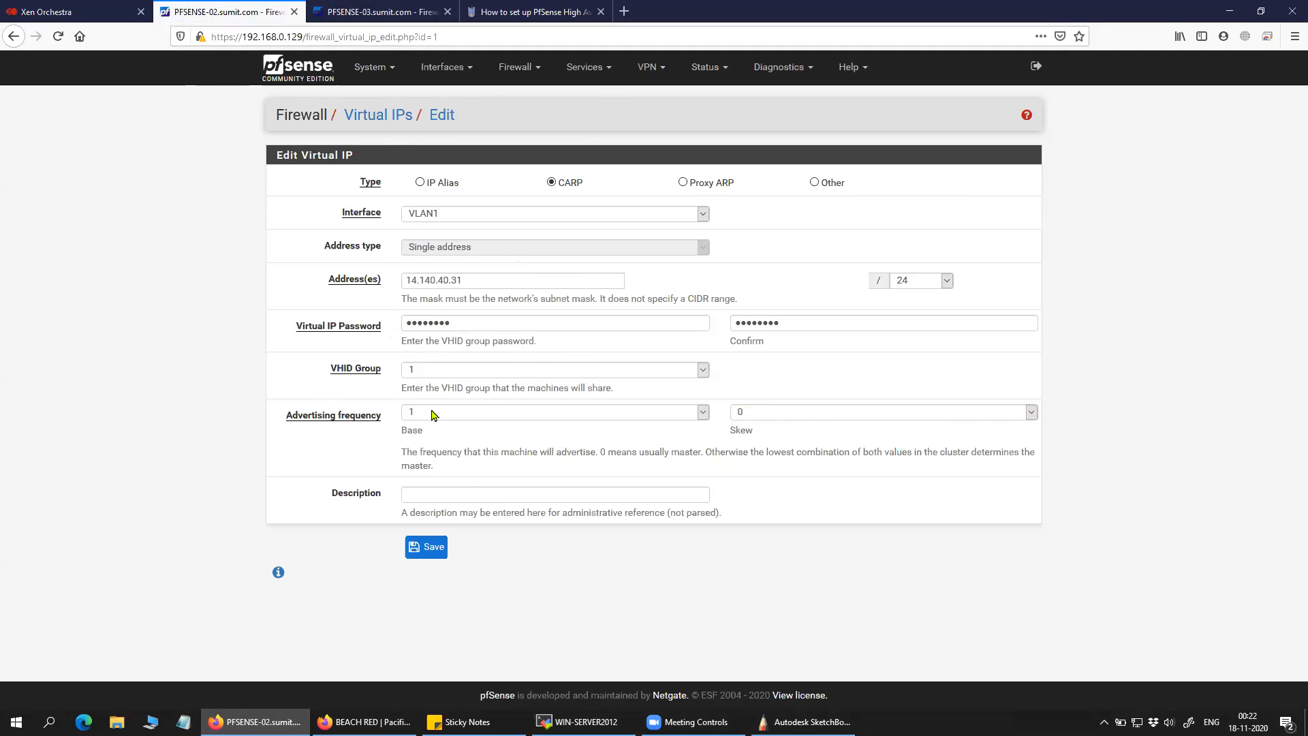
Compare against skew 100 on the .130 firewall, then return to the .129 Virtual IPs list.
{"action": "left_click", "coordinate": [373, 15]}
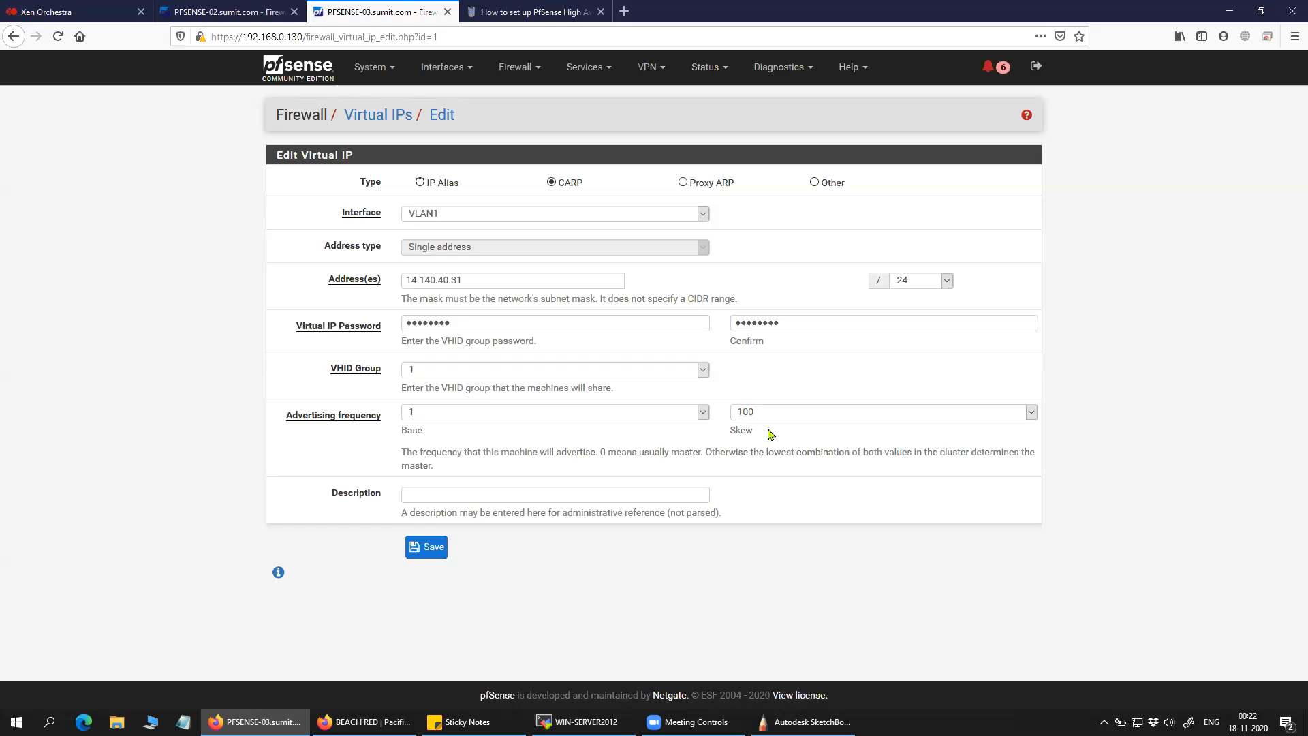
{"action": "left_click", "coordinate": [234, 7]}
{"action": "left_click", "coordinate": [518, 67]}
{"action": "left_click", "coordinate": [530, 198]}
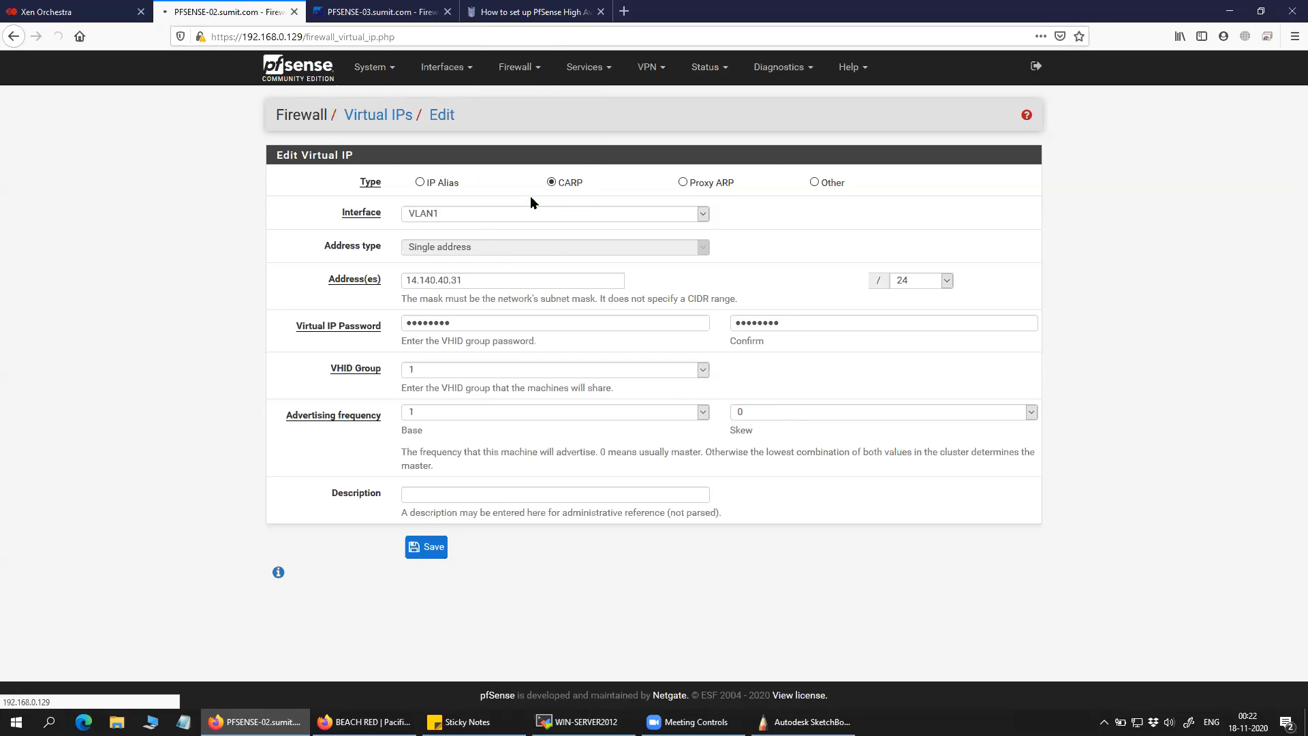
{"action": "left_click", "coordinate": [804, 721]}
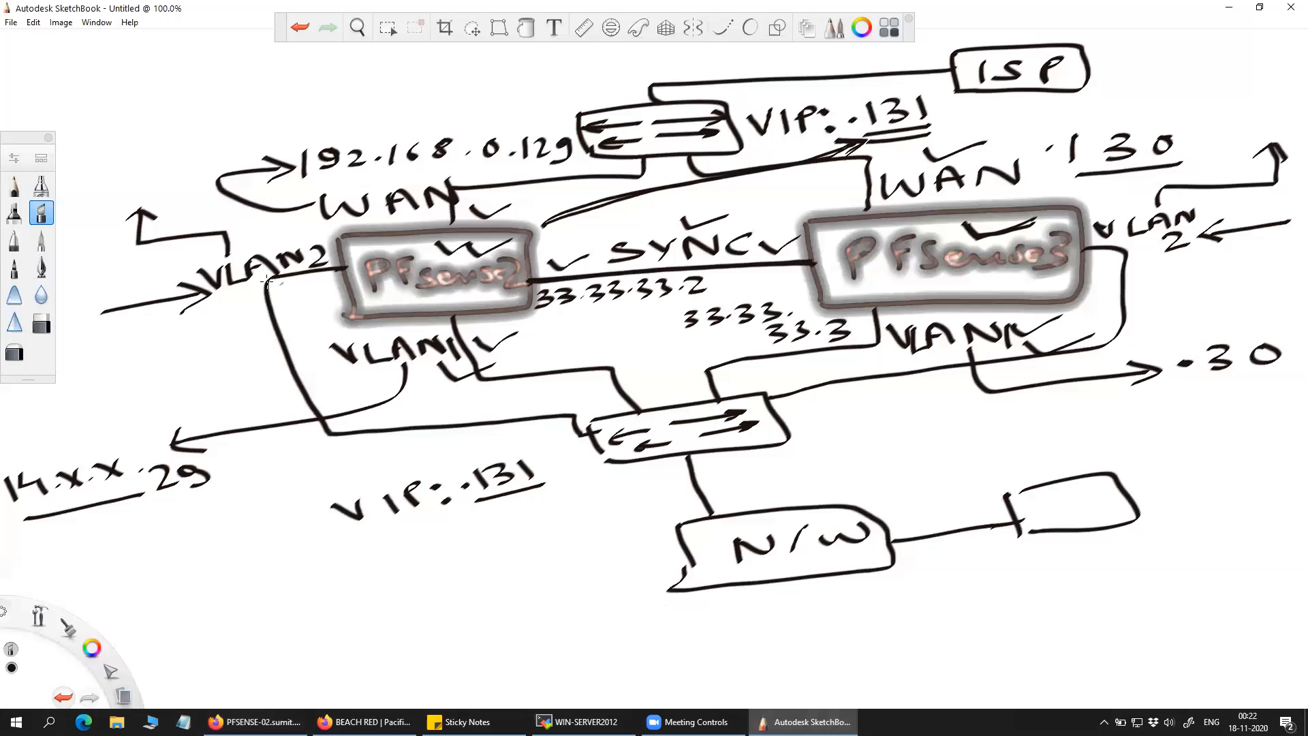
{"action": "left_click", "coordinate": [1229, 8]}
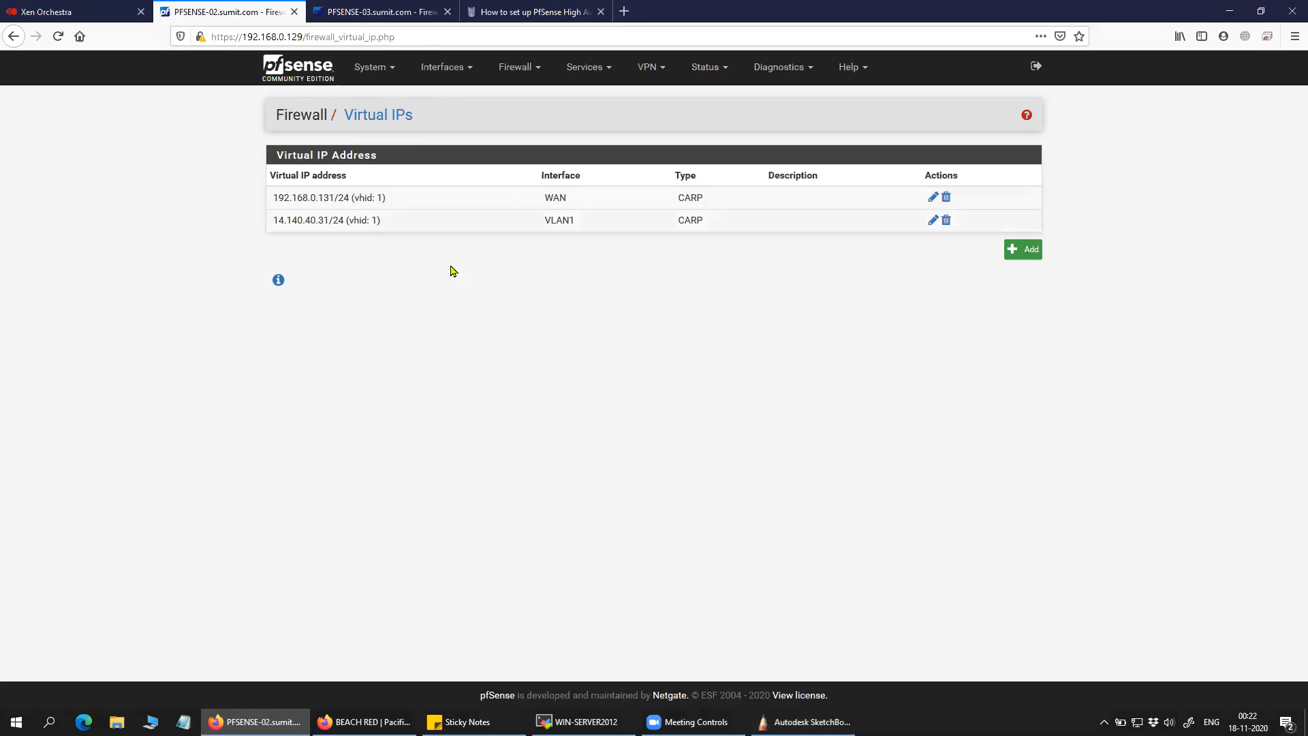
Review PFSENSE-03's virtual IPs, then go to PFSENSE-02's Virtual IPs list.
{"action": "left_click", "coordinate": [298, 68]}
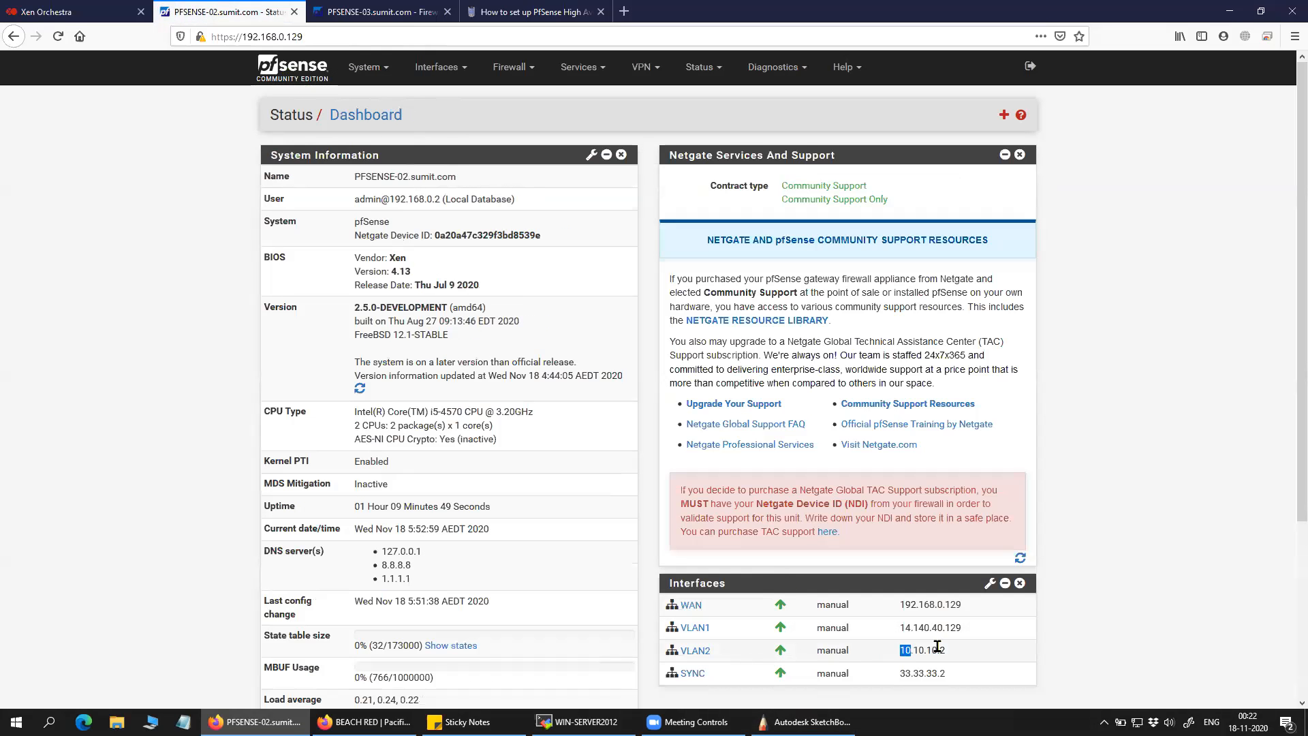
{"action": "left_click", "coordinate": [374, 15]}
{"action": "left_click", "coordinate": [294, 86]}
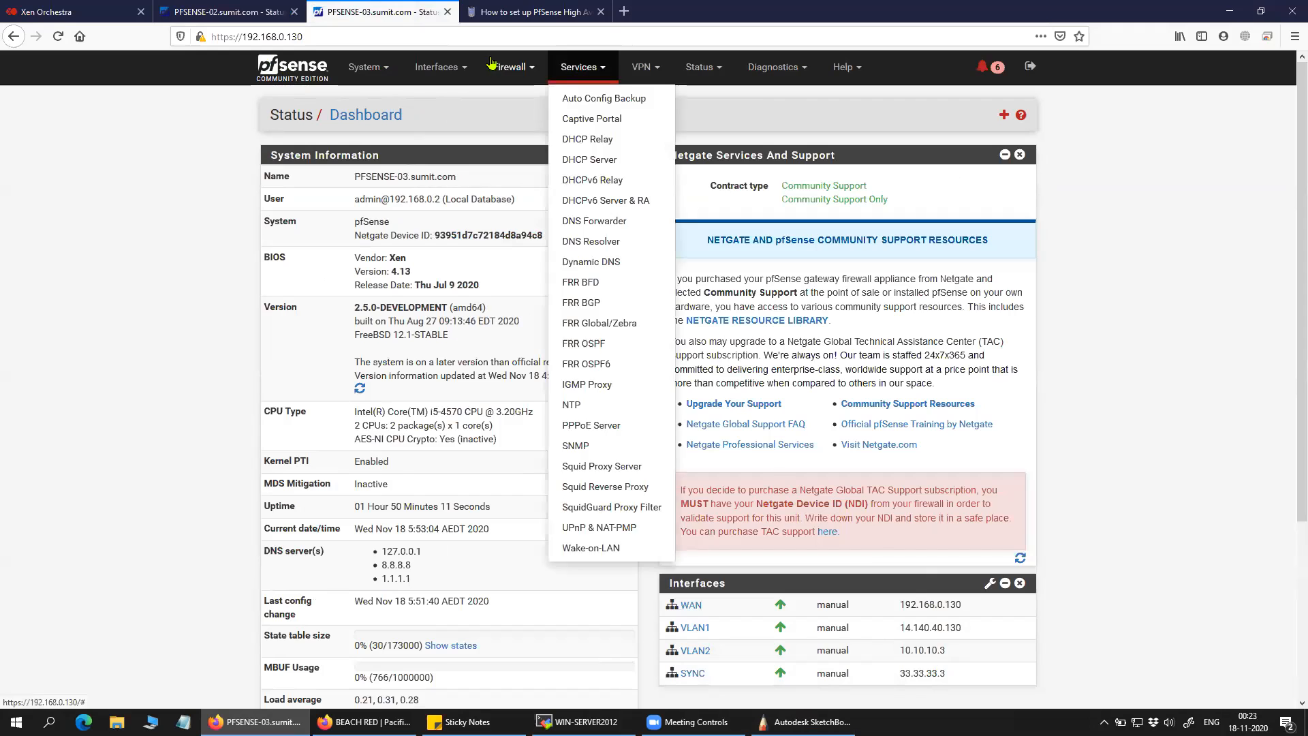
{"action": "left_click", "coordinate": [534, 204]}
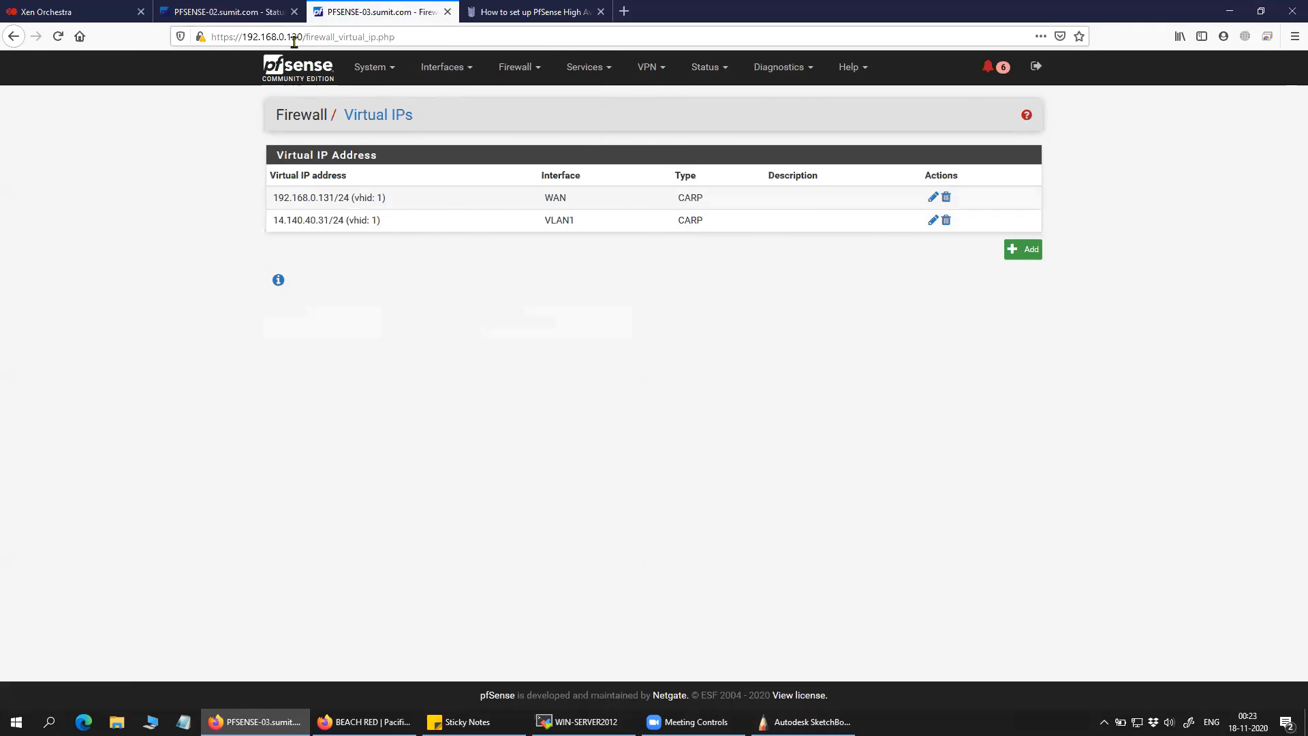
{"action": "left_click", "coordinate": [282, 12]}
{"action": "left_click", "coordinate": [513, 66]}
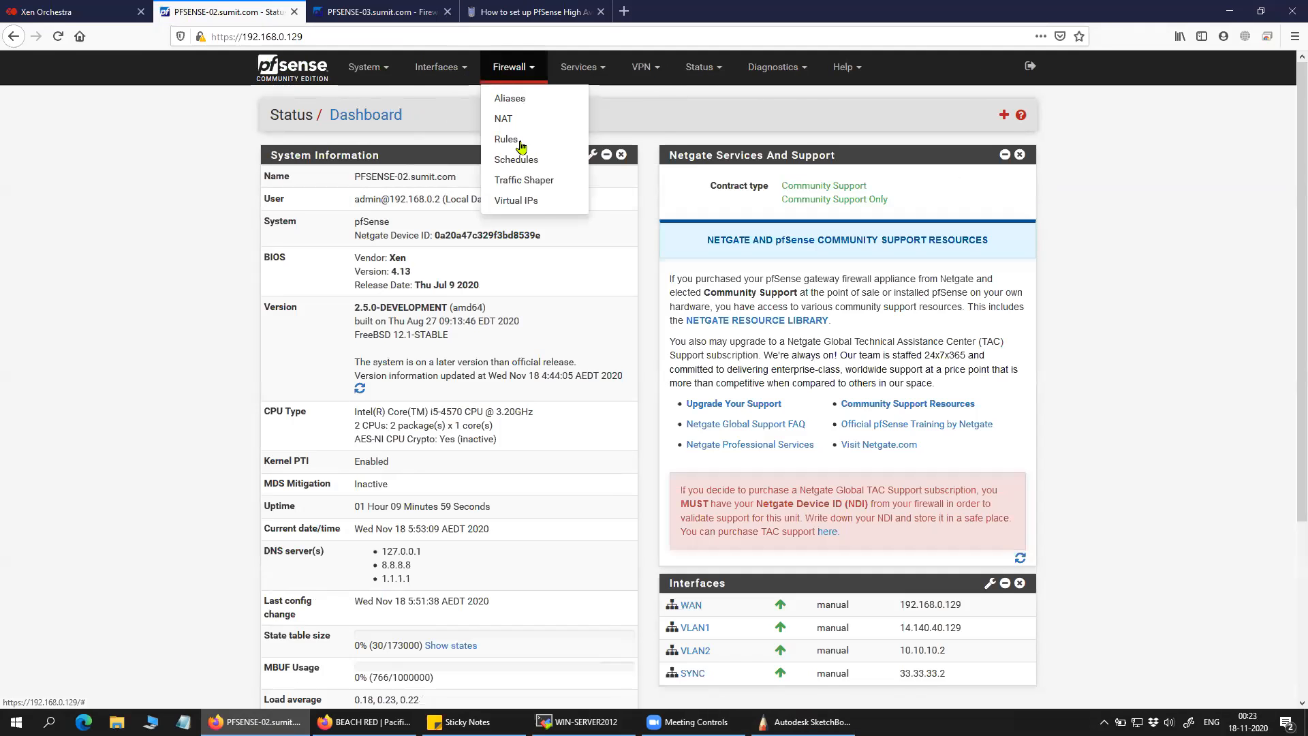
{"action": "left_click", "coordinate": [538, 197]}
Start a new CARP virtual IP on VLAN2, with the address beginning 10.
{"action": "left_click", "coordinate": [1023, 249]}
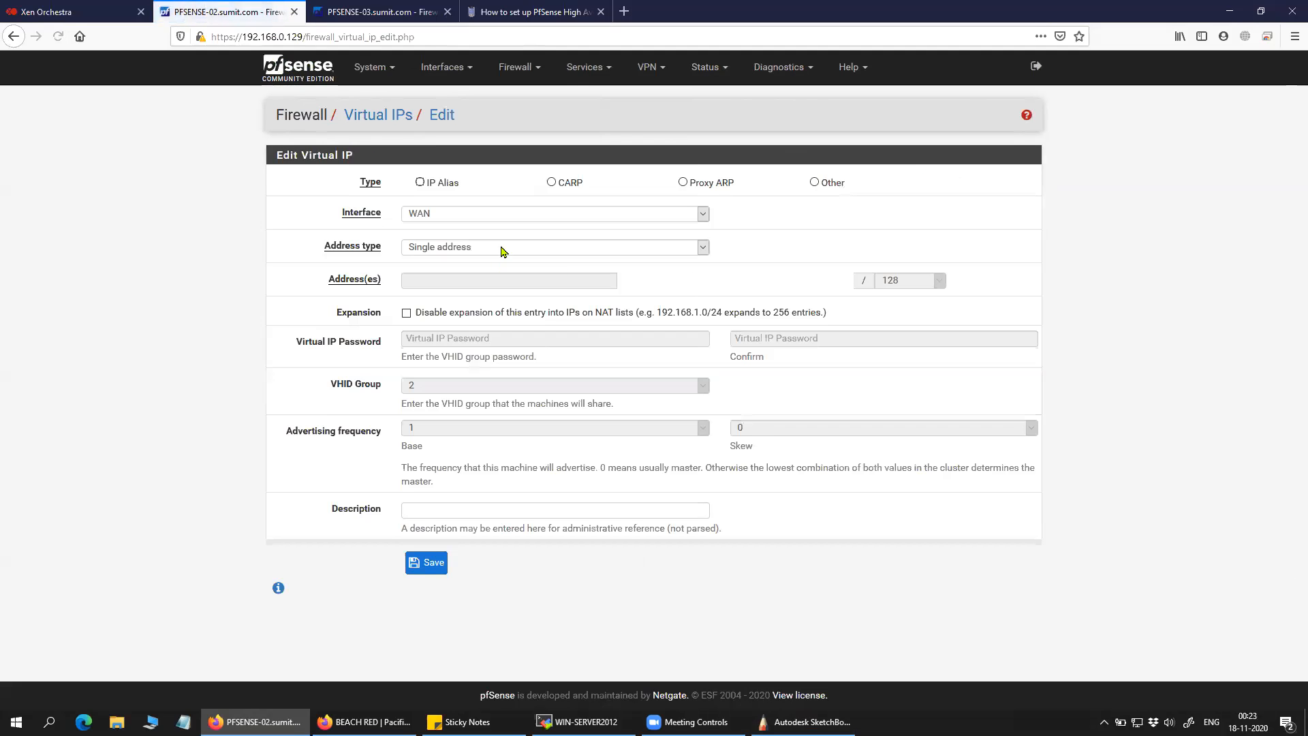
{"action": "left_click", "coordinate": [551, 182]}
{"action": "left_click", "coordinate": [536, 218]}
{"action": "left_click", "coordinate": [525, 270]}
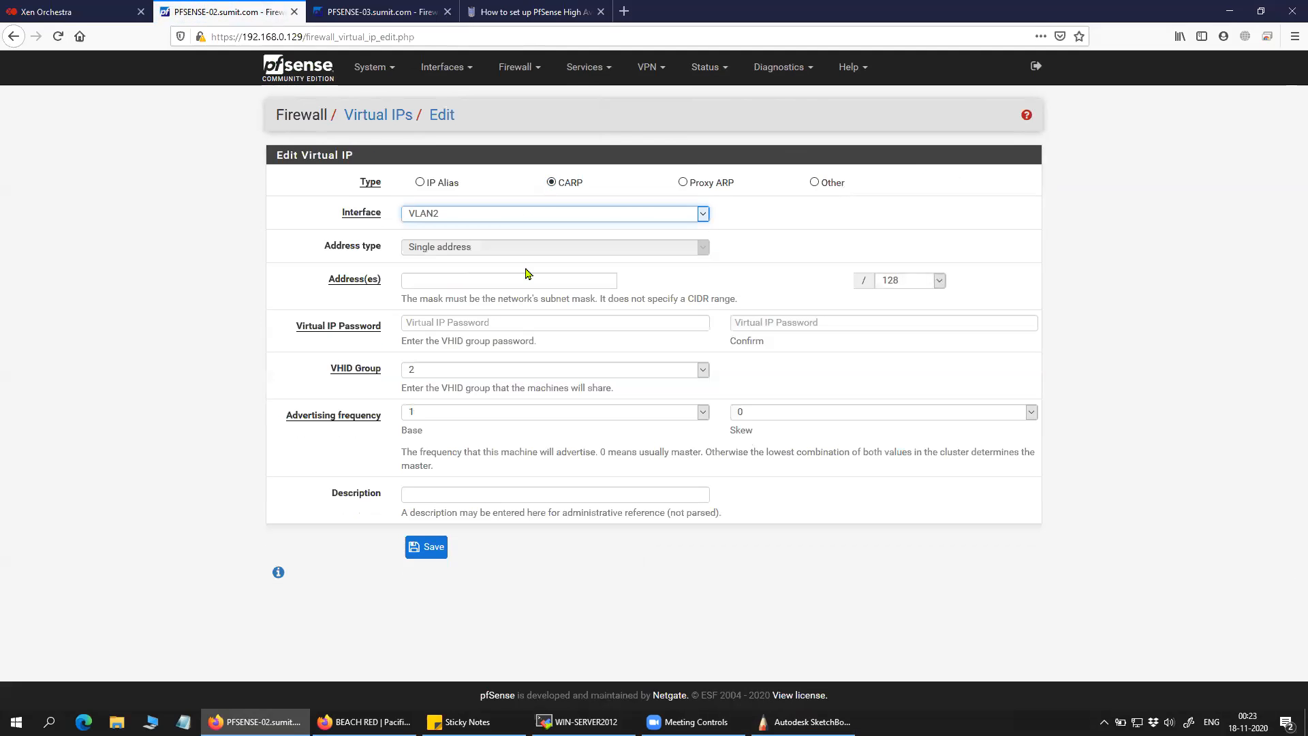
{"action": "left_click", "coordinate": [442, 285]}
{"action": "type", "text": "10.10.10."}
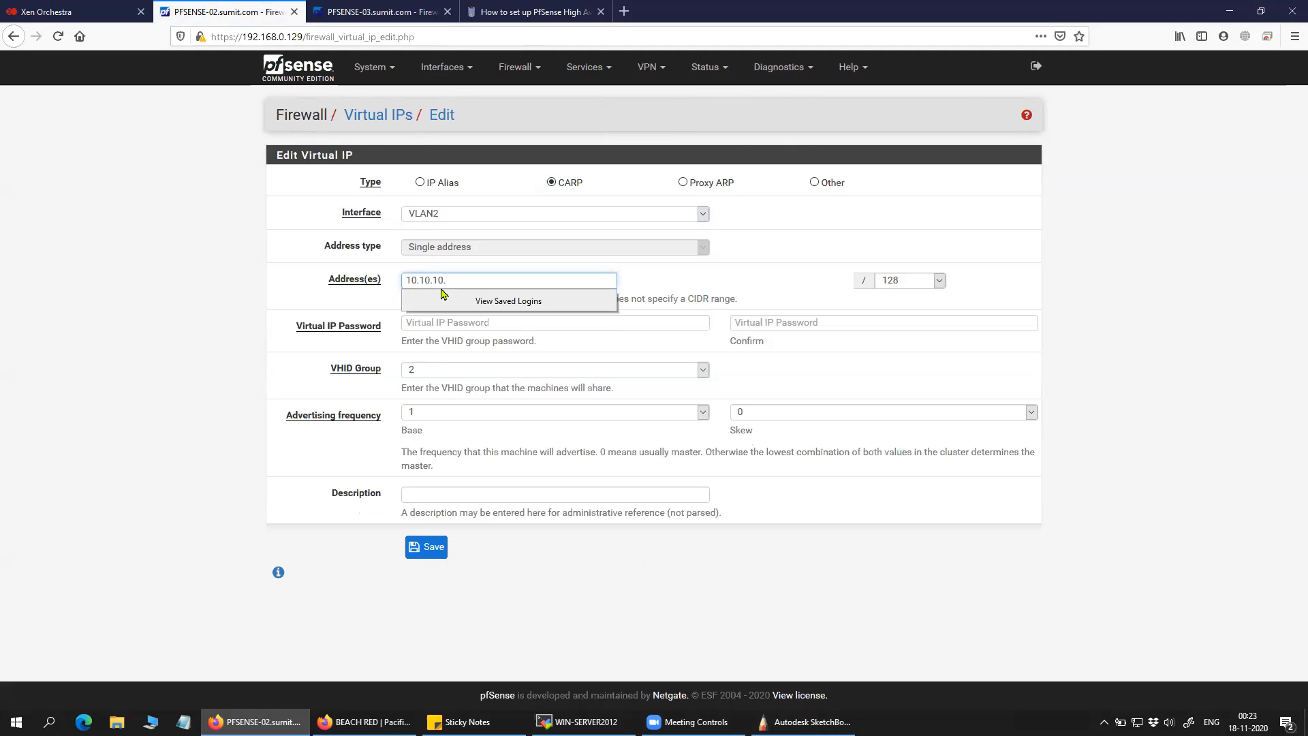
Check PFSENSE-03's VLAN2 address 10.10.10.3, then set the new address to 10.10.10.4 with a /24 mask.
{"action": "left_click", "coordinate": [353, 8]}
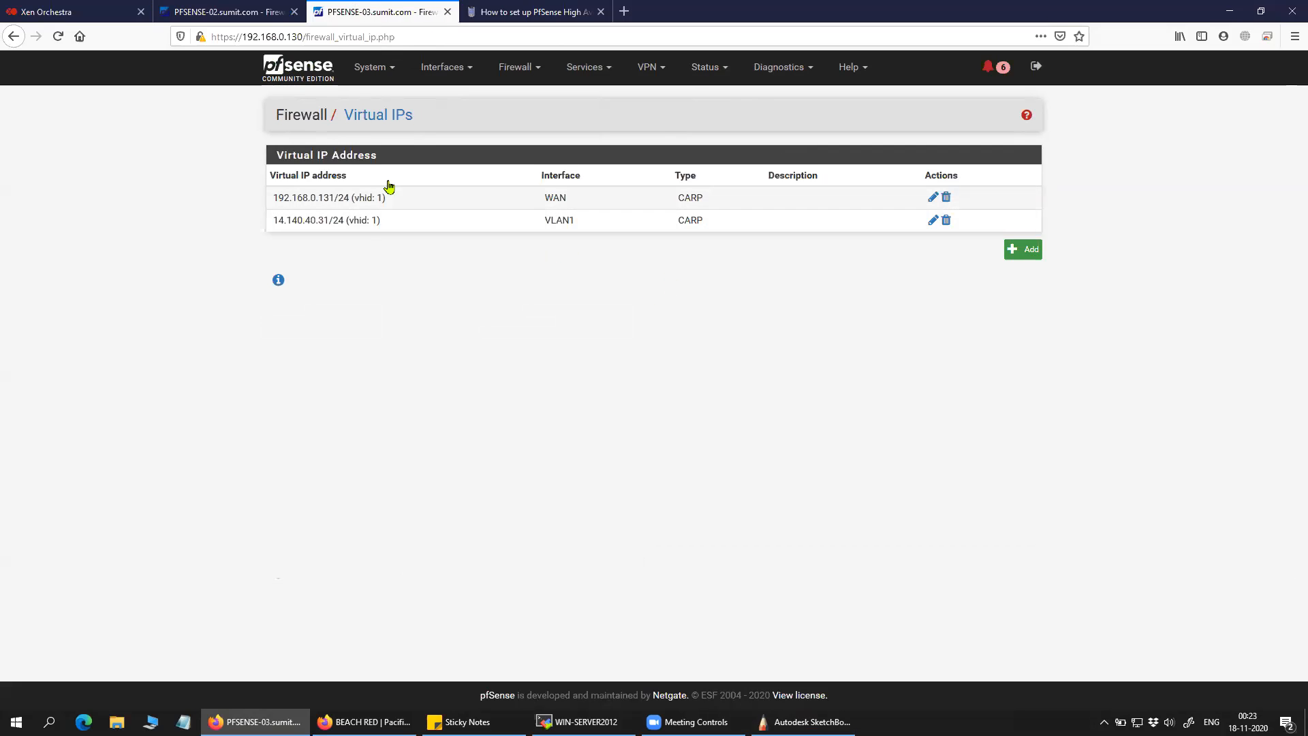
{"action": "left_click", "coordinate": [299, 86]}
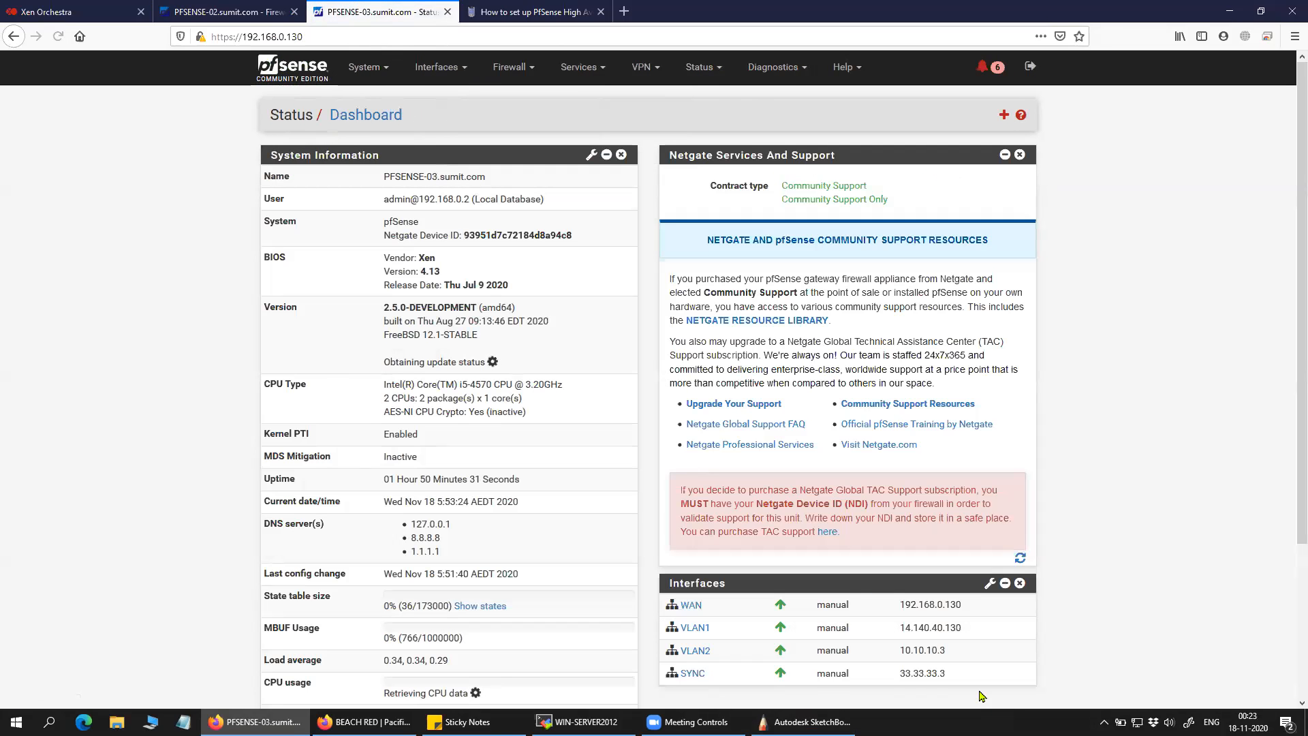
{"action": "left_click_drag", "start_coordinate": [947, 650], "coordinate": [842, 650]}
{"action": "left_click", "coordinate": [960, 669]}
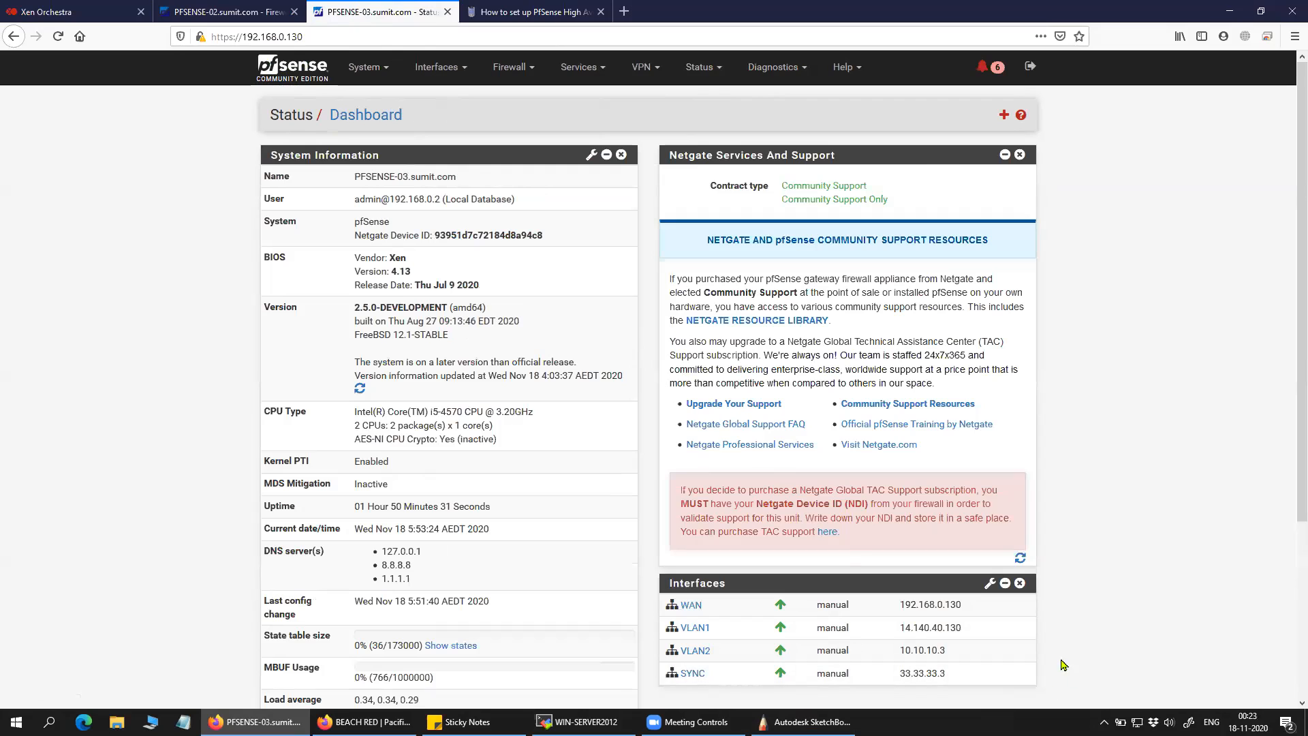
{"action": "left_click_drag", "start_coordinate": [948, 652], "coordinate": [891, 646]}
{"action": "left_click", "coordinate": [240, 11]}
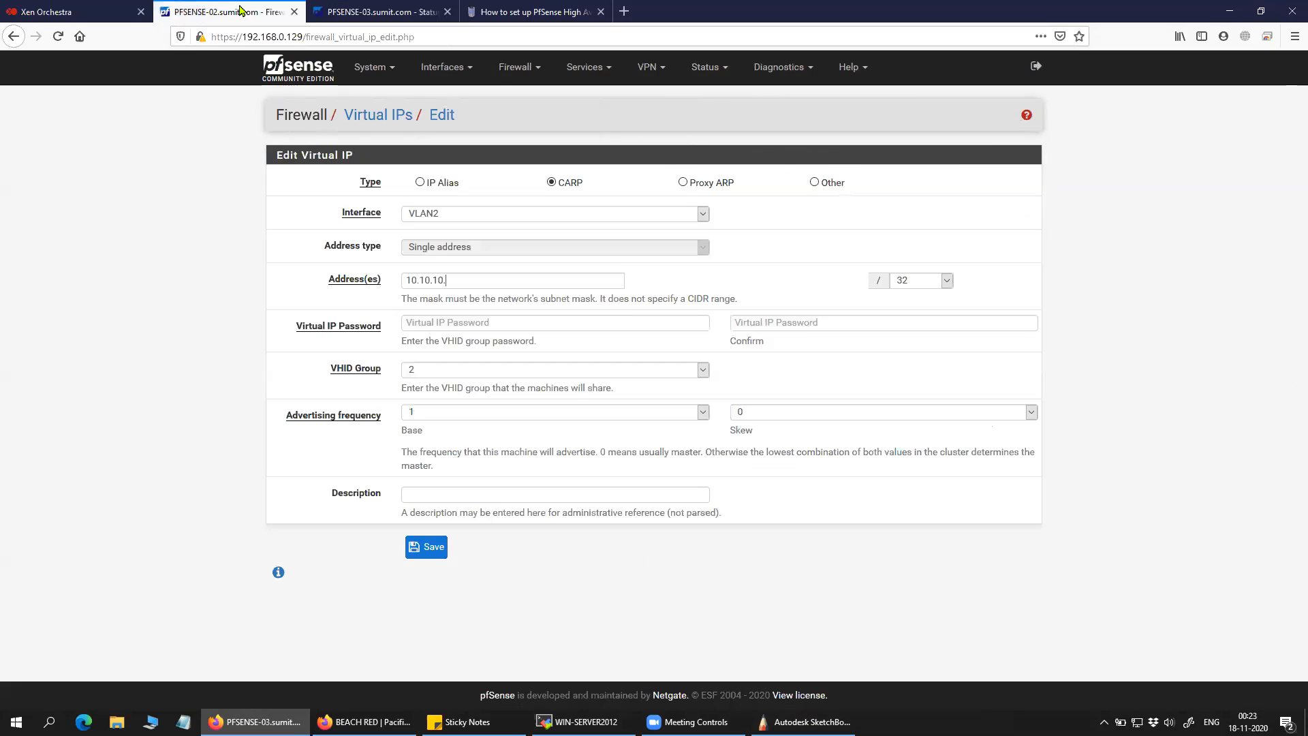
{"action": "left_click", "coordinate": [465, 280]}
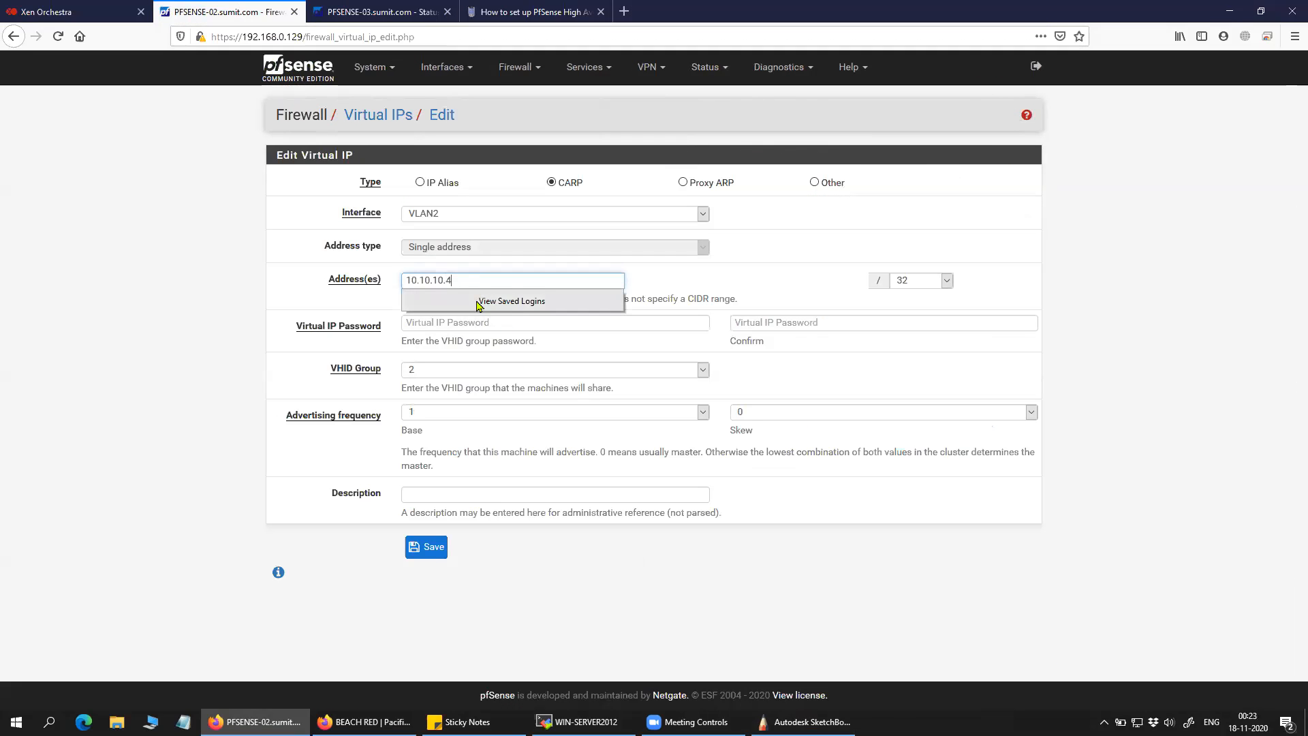
{"action": "left_click", "coordinate": [920, 282]}
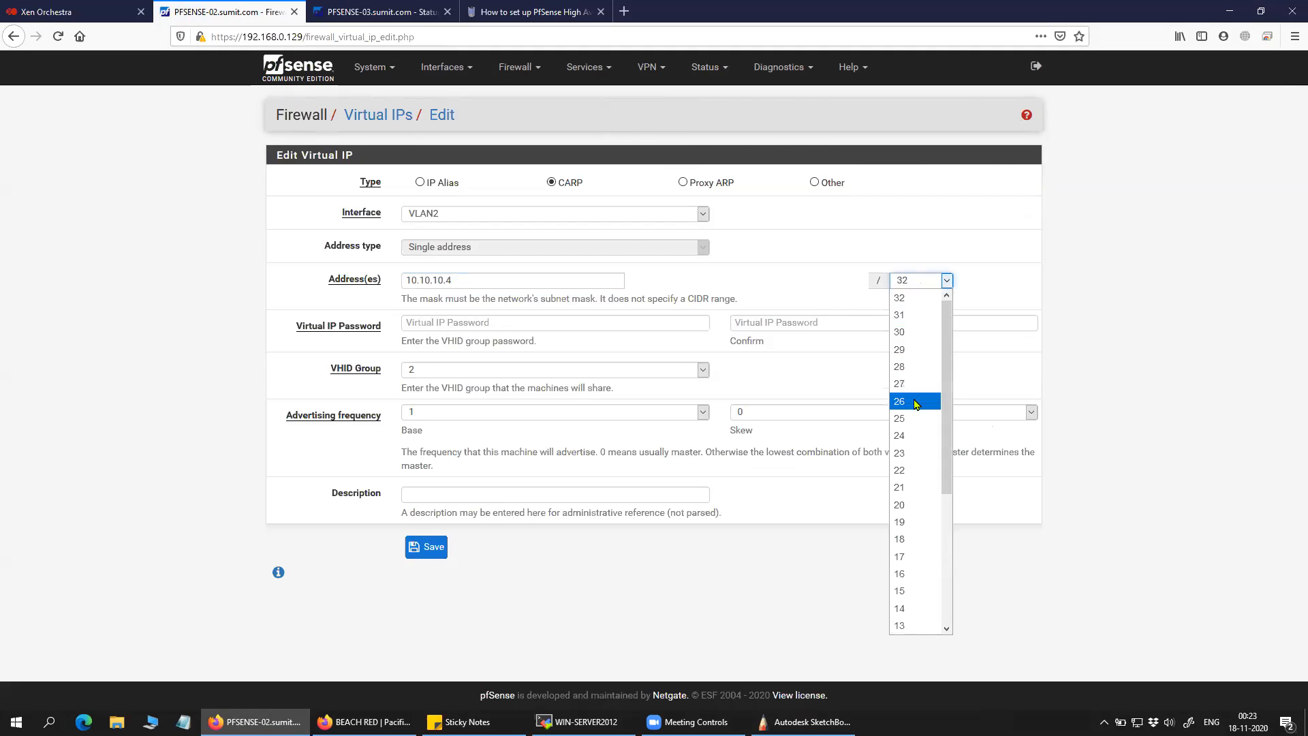
{"action": "left_click", "coordinate": [917, 436]}
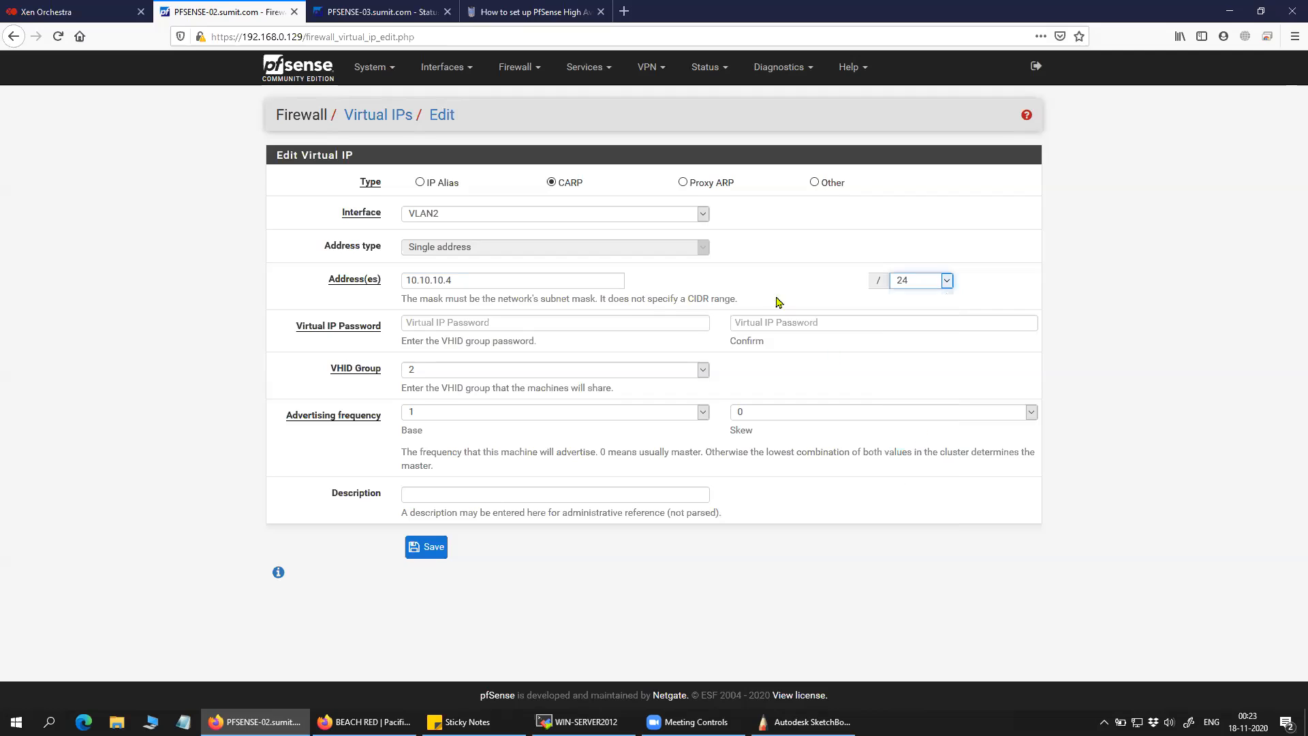
Enter and confirm the VHID group password.
{"action": "left_click", "coordinate": [524, 324]}
{"action": "type", "text": "p"}
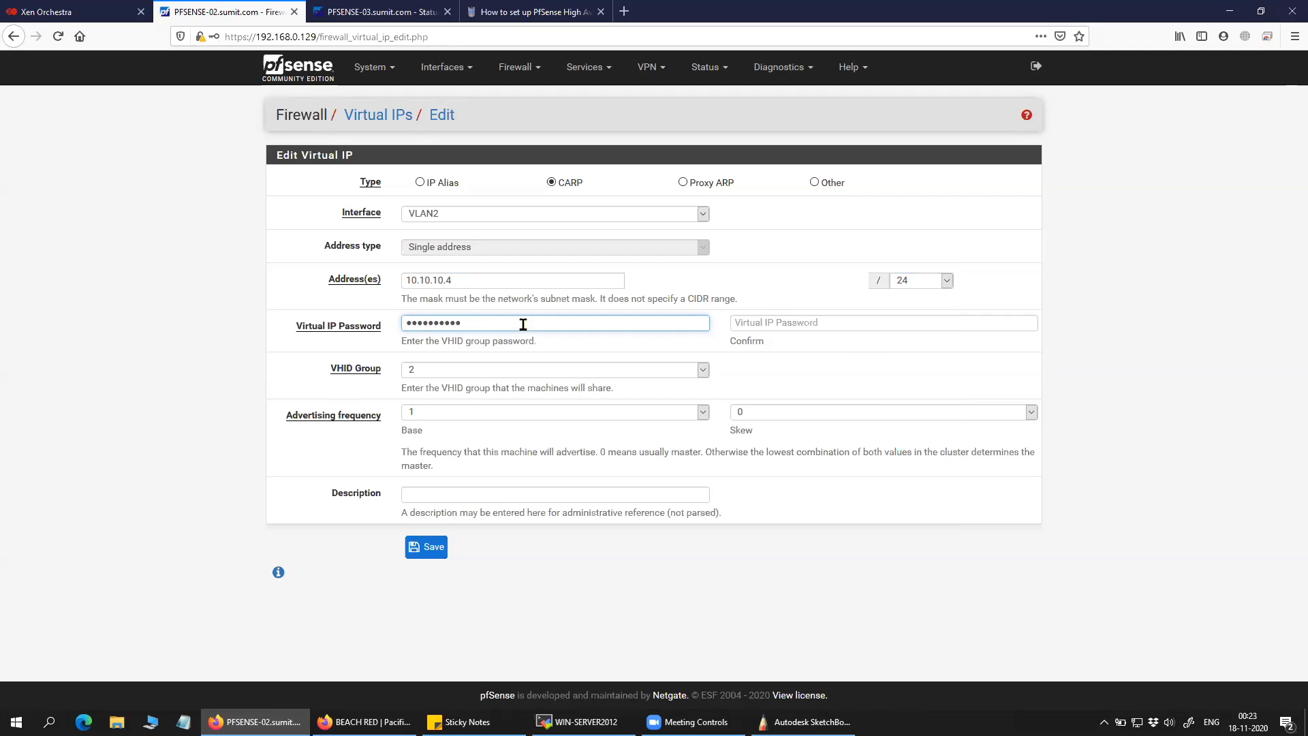
{"action": "left_click", "coordinate": [753, 325]}
{"action": "type", "text": "pfs"}
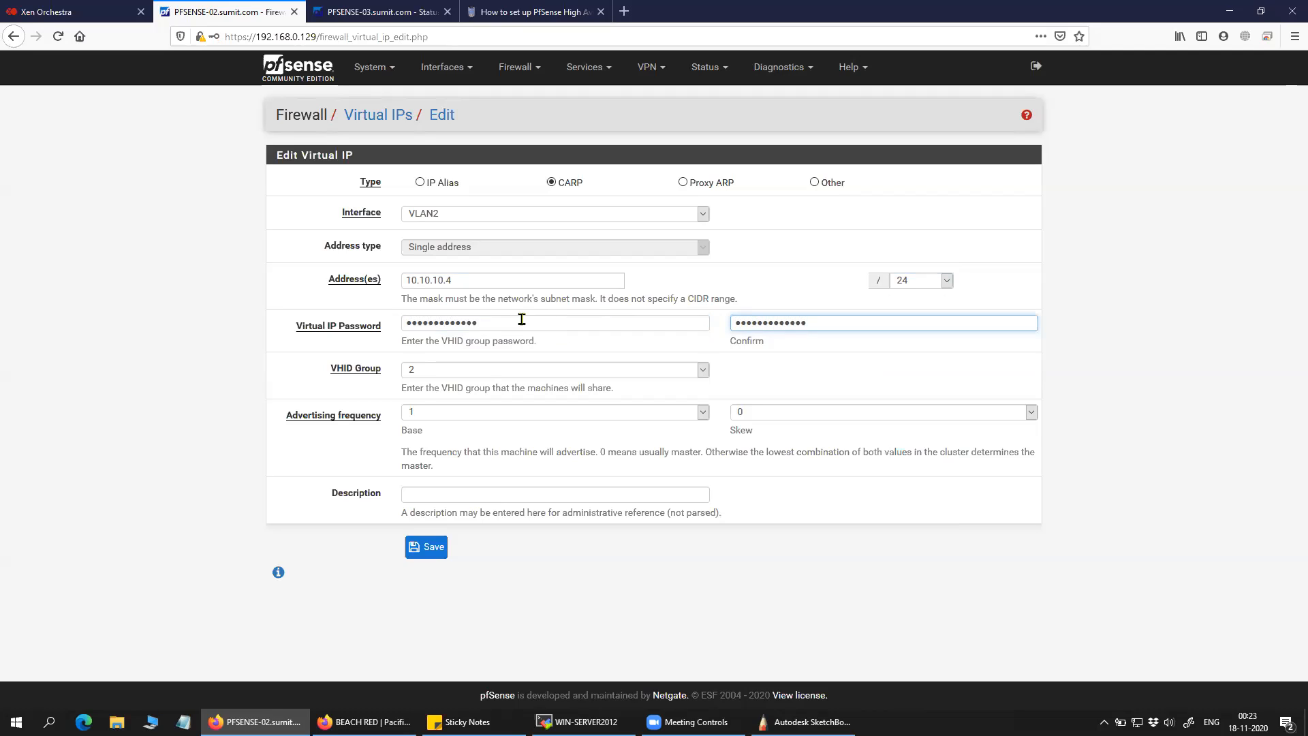
{"action": "left_click", "coordinate": [370, 333]}
{"action": "type", "text": "pfse"}
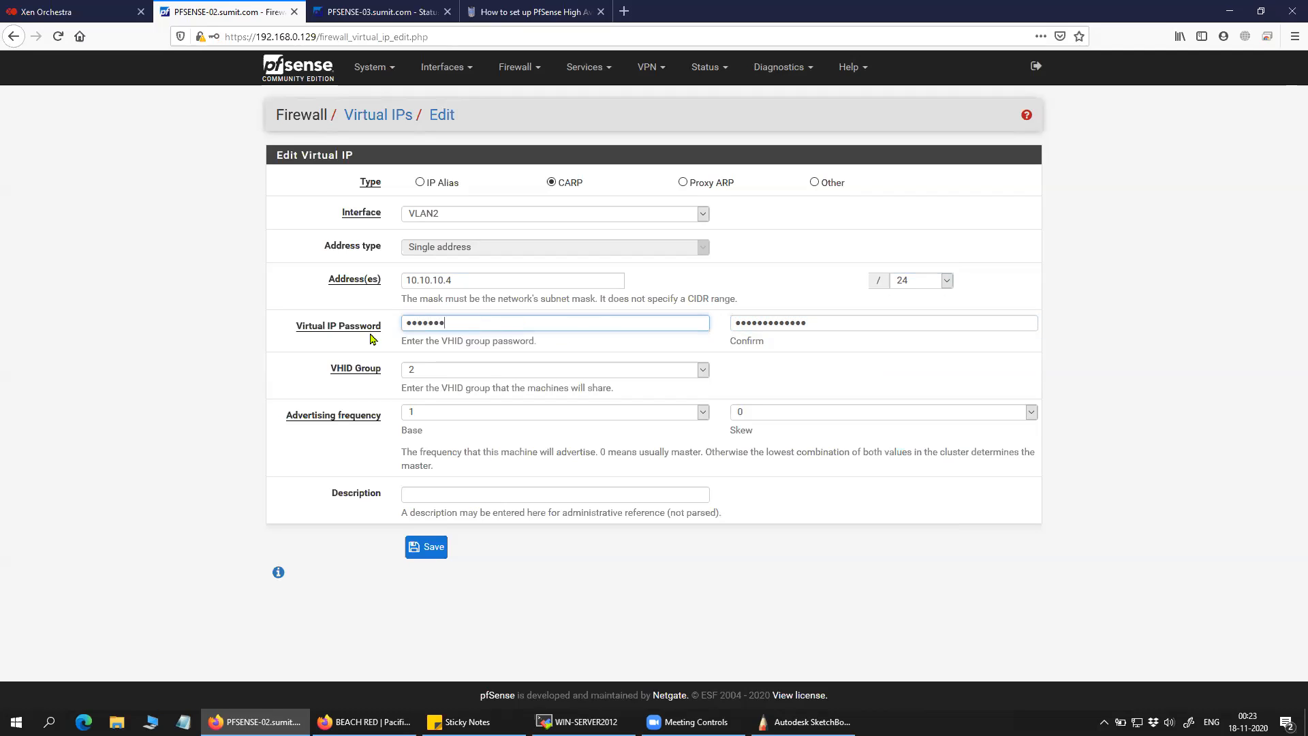
{"action": "left_click", "coordinate": [804, 321]}
{"action": "type", "text": "p"}
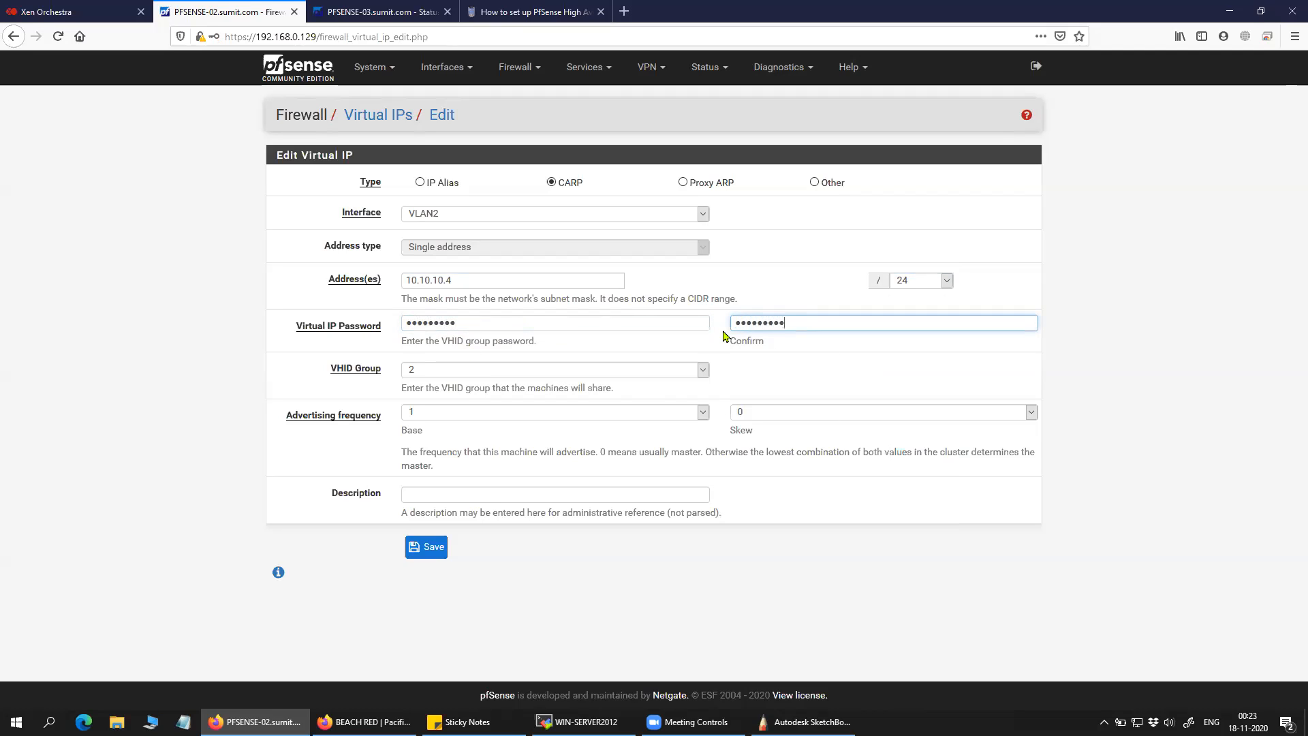
Set VHID group 1 and skew 0, and save the VLAN2 virtual IP.
{"action": "left_click", "coordinate": [410, 372]}
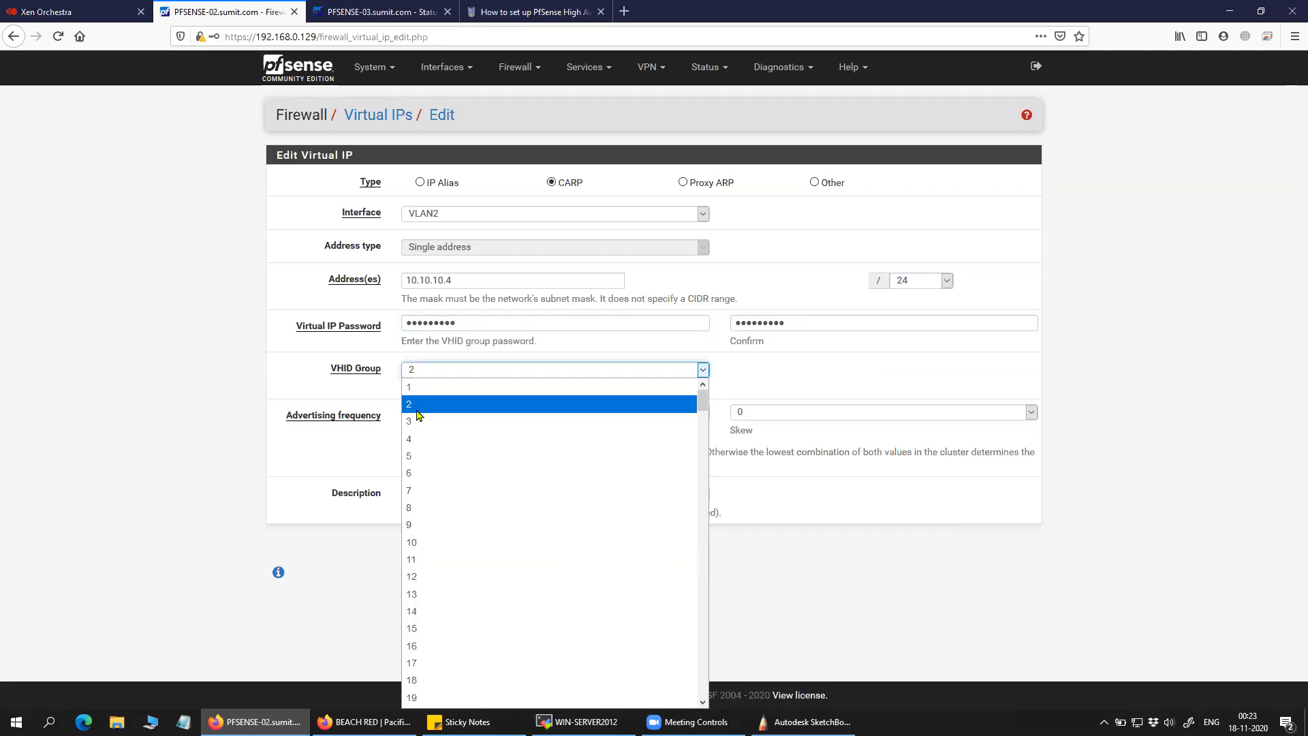
{"action": "left_click", "coordinate": [451, 389]}
{"action": "left_click", "coordinate": [193, 396]}
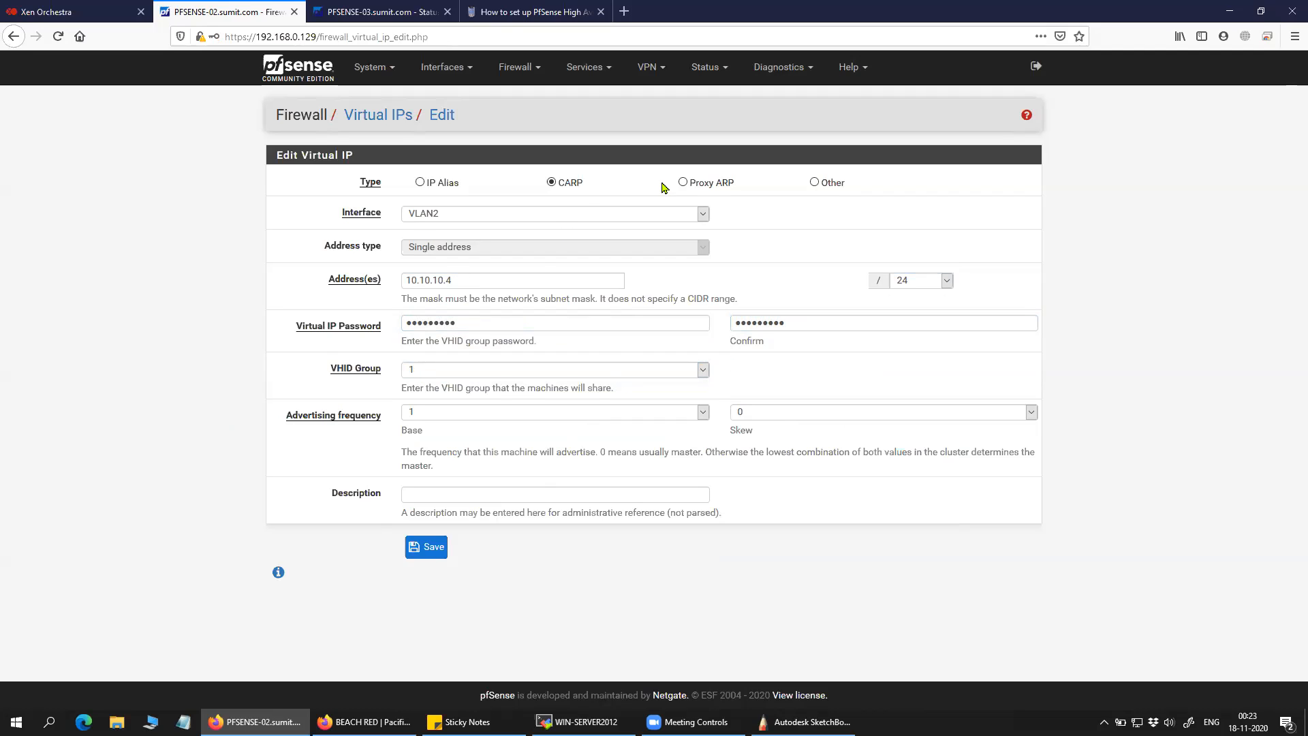
{"action": "left_click", "coordinate": [770, 420]}
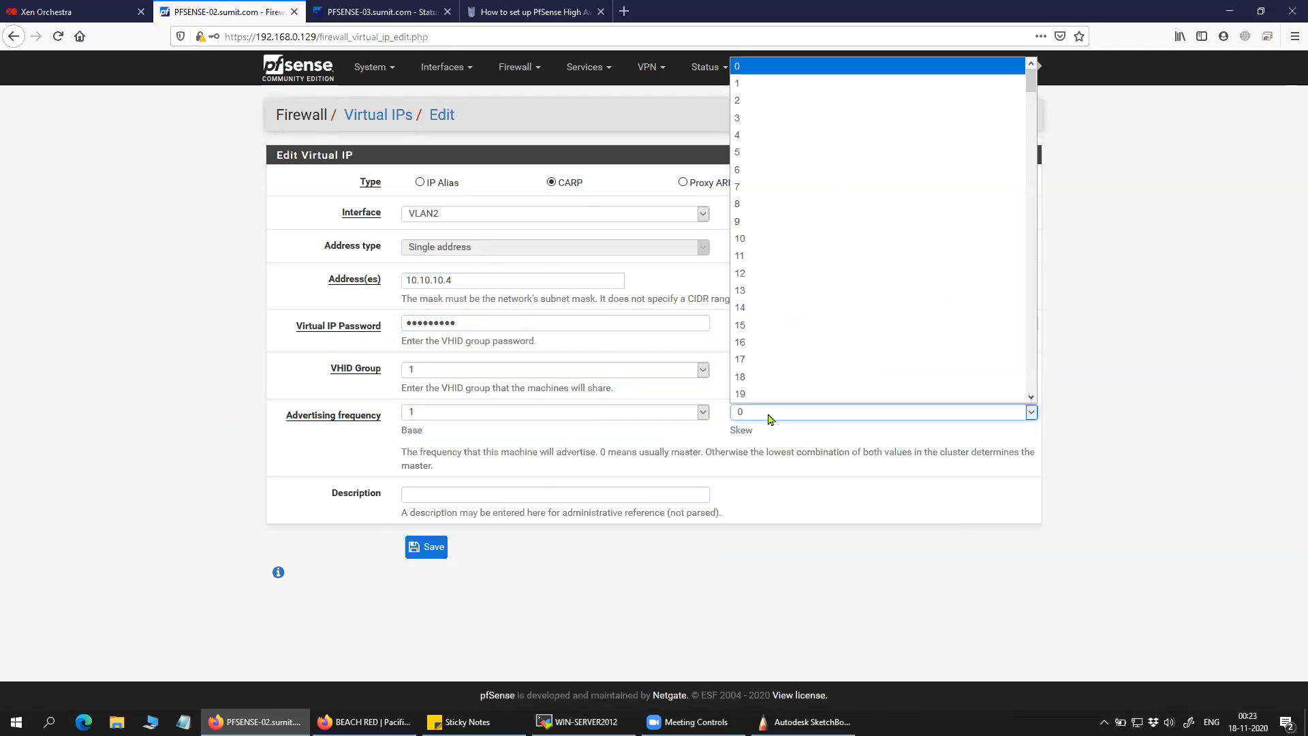
{"action": "left_click", "coordinate": [1124, 413]}
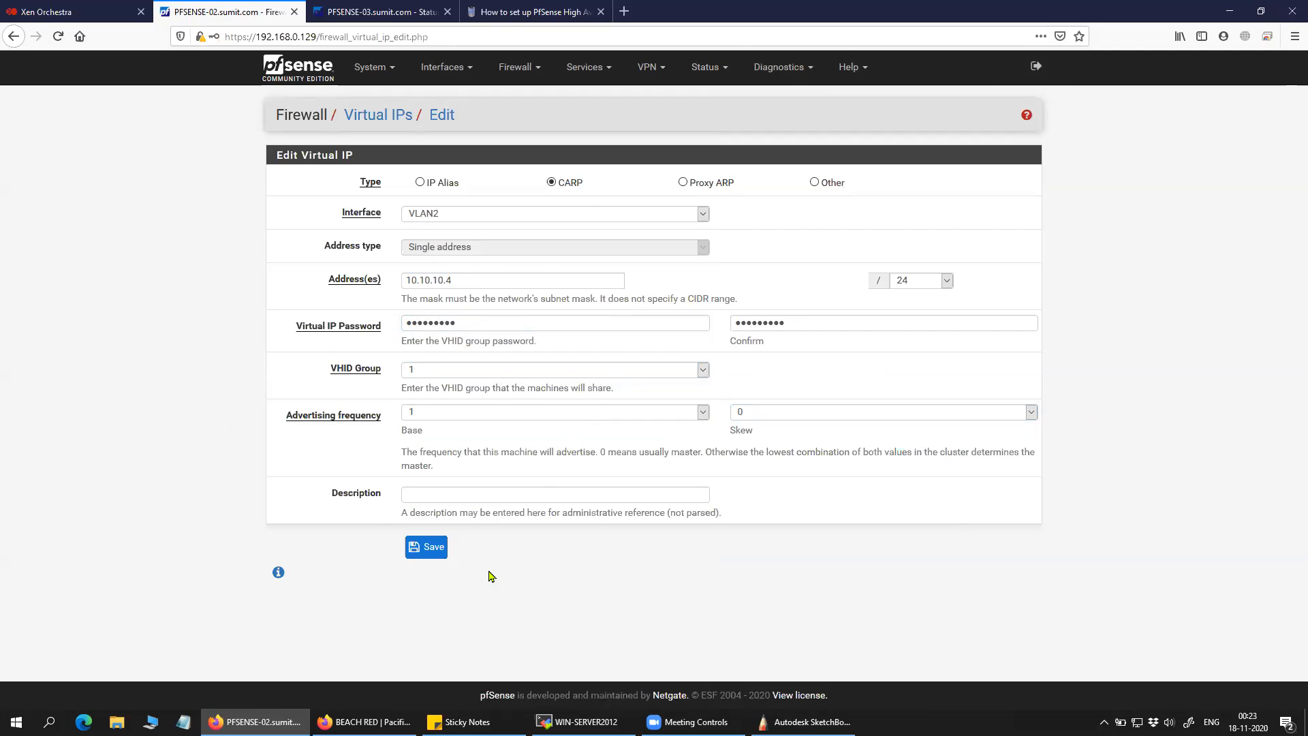
{"action": "left_click", "coordinate": [434, 547]}
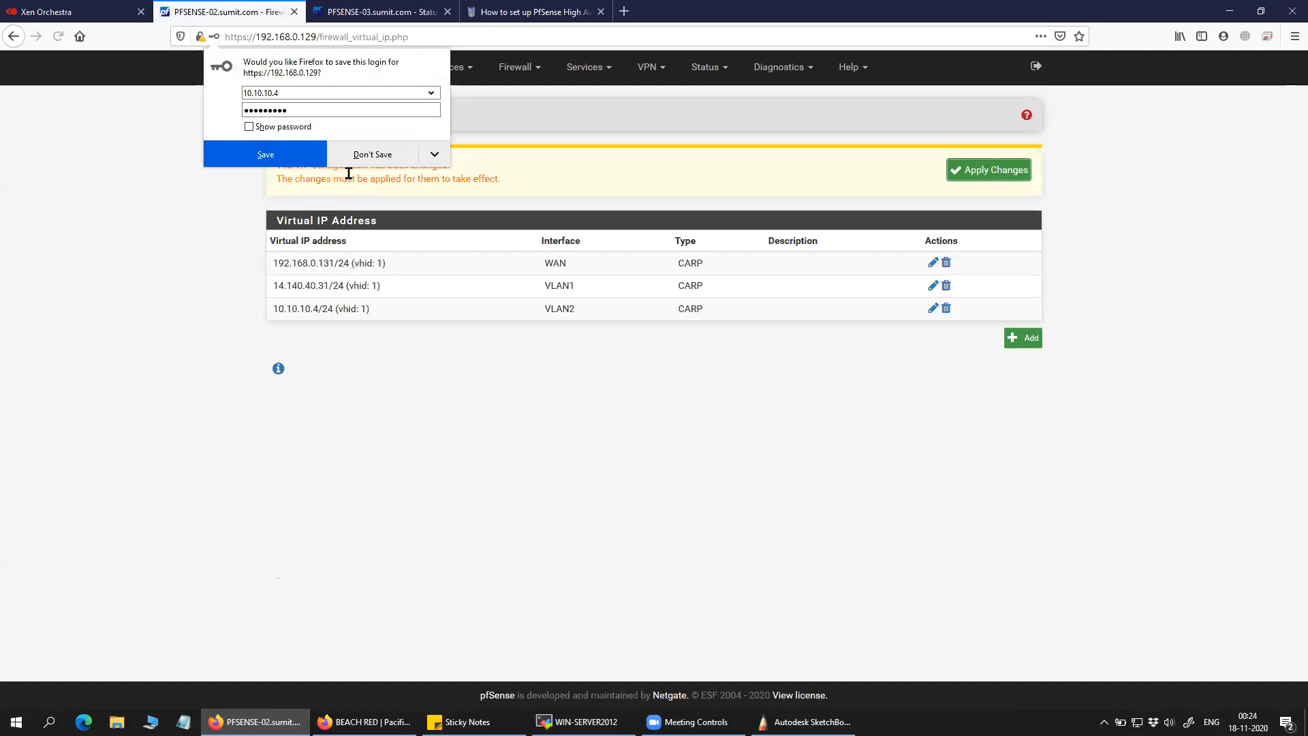
Apply the virtual IP changes so the new 10.10.10.4/24 entry takes effect.
{"action": "left_click", "coordinate": [363, 155]}
{"action": "left_click", "coordinate": [981, 170]}
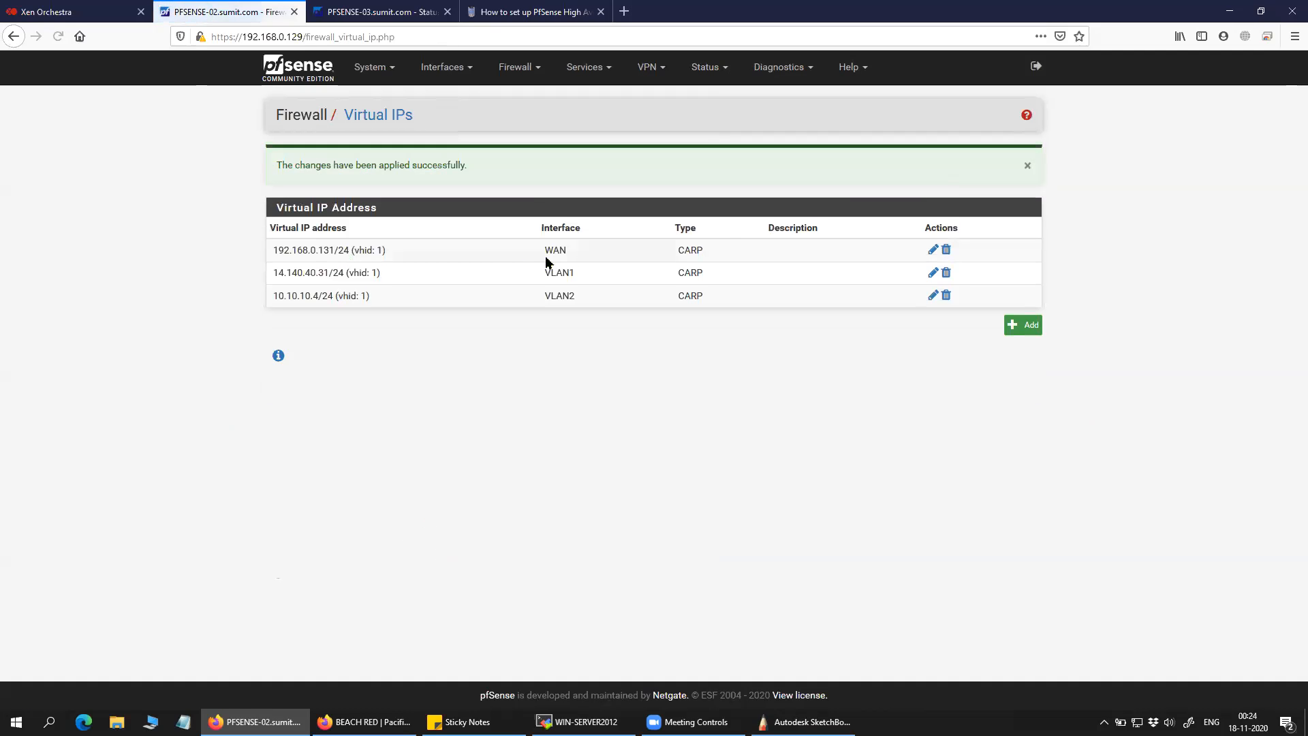
{"action": "left_click_drag", "start_coordinate": [231, 300], "coordinate": [373, 297]}
Confirm 10.10.10.4/24 synced to PFSENSE-03's Virtual IPs, then bring up the SketchBook diagram.
{"action": "left_click", "coordinate": [371, 12]}
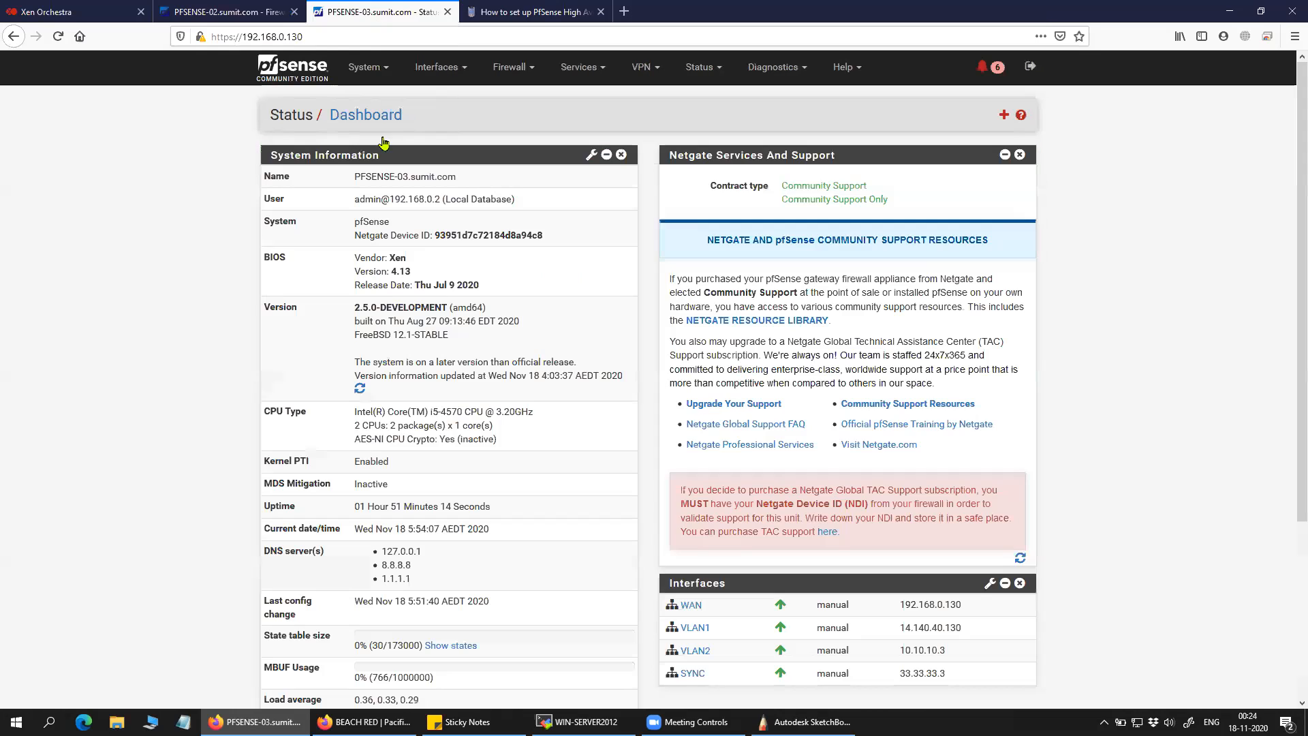
{"action": "left_click", "coordinate": [511, 66]}
{"action": "left_click", "coordinate": [538, 199]}
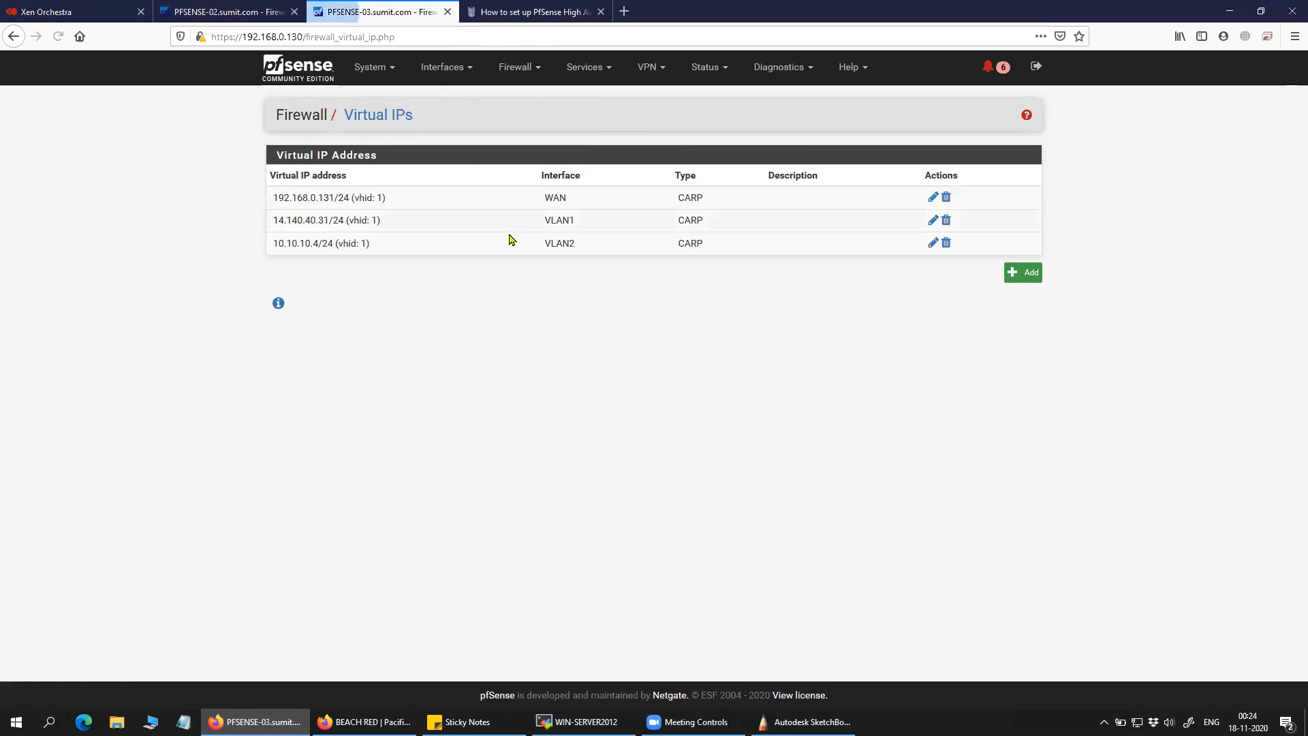
{"action": "left_click_drag", "start_coordinate": [372, 244], "coordinate": [281, 243]}
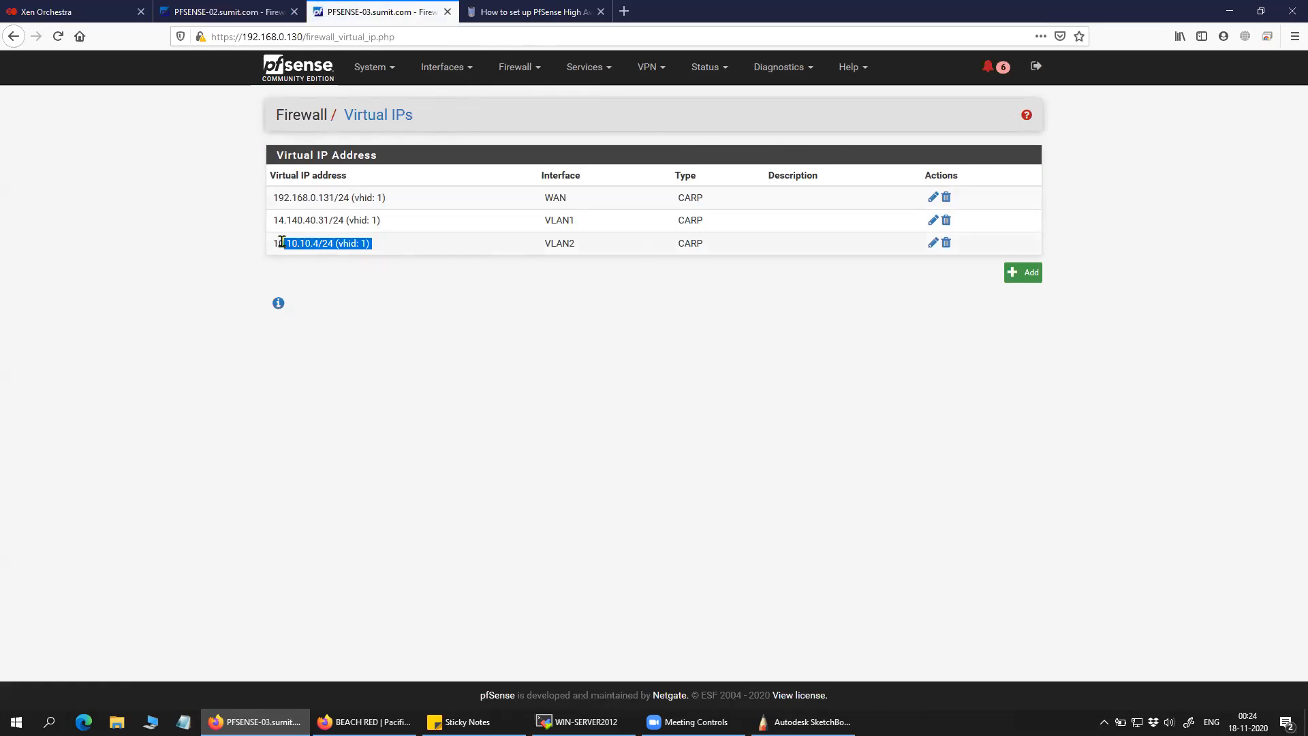
{"action": "left_click", "coordinate": [373, 286]}
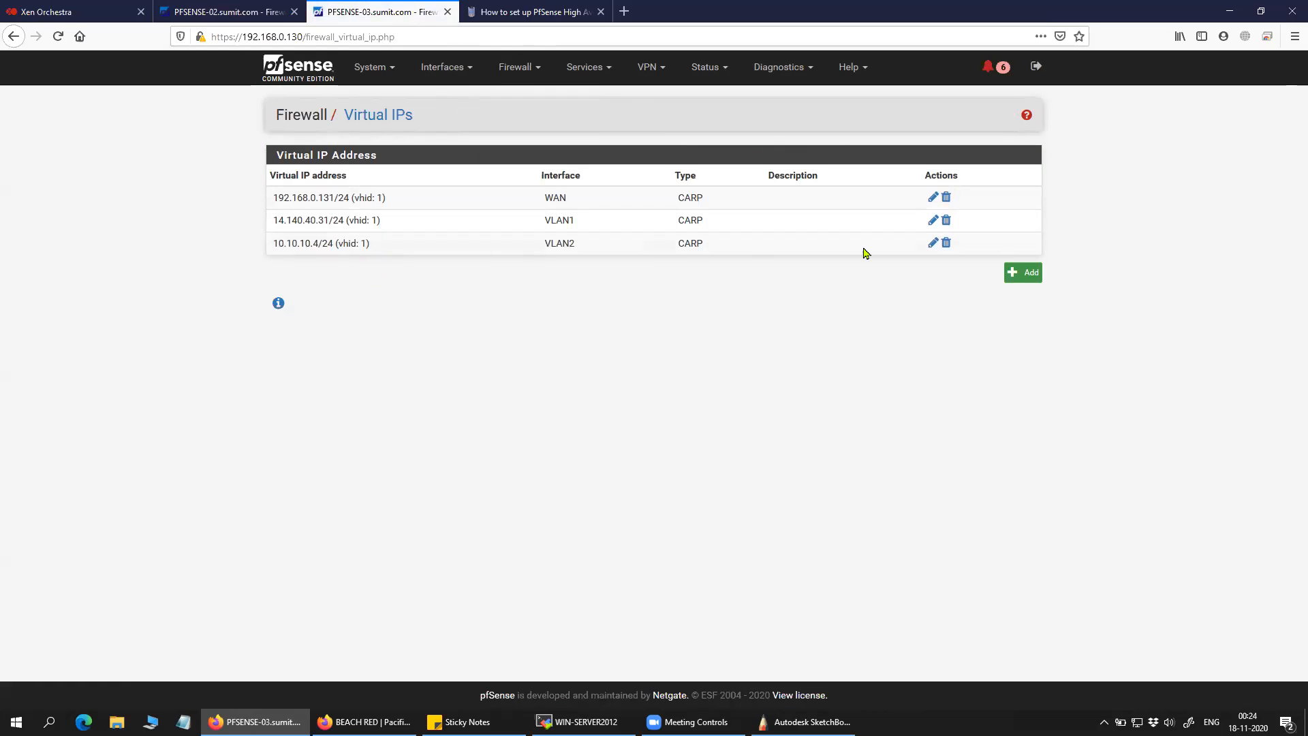
{"action": "left_click", "coordinate": [933, 244]}
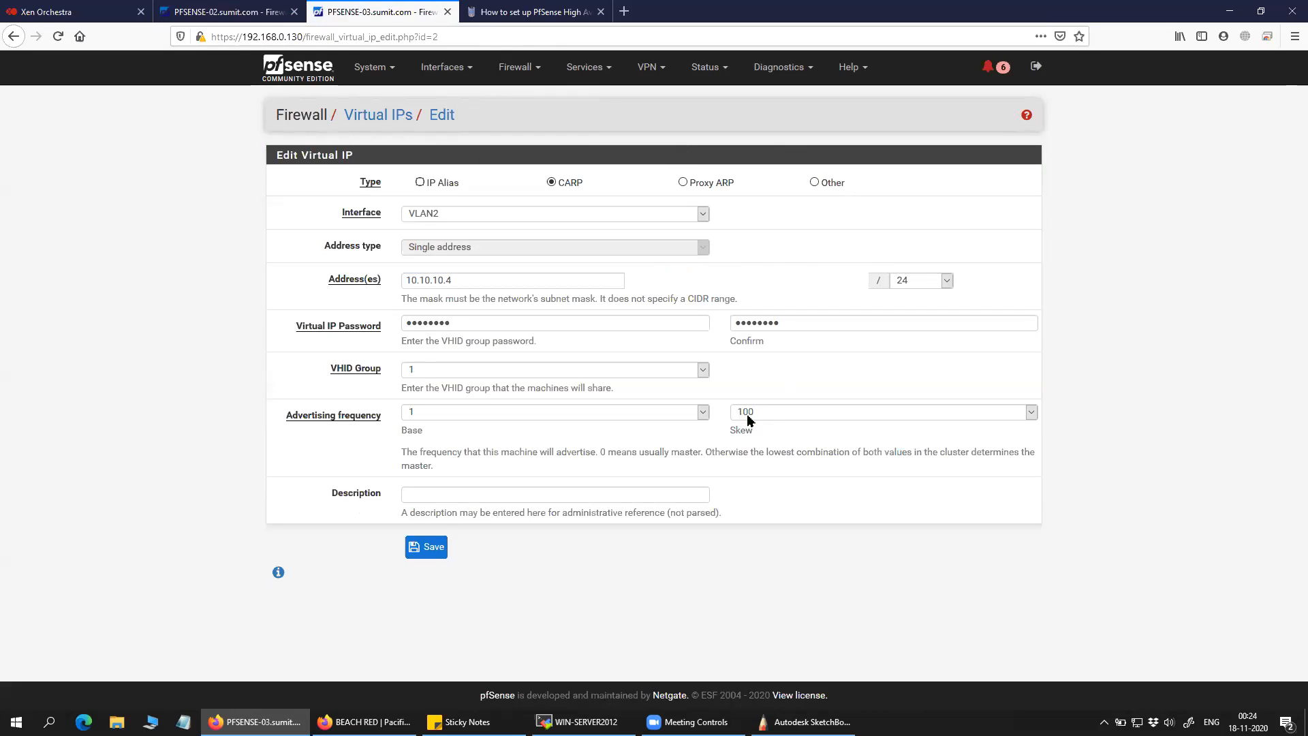
{"action": "left_click", "coordinate": [240, 19]}
{"action": "left_click", "coordinate": [599, 338]}
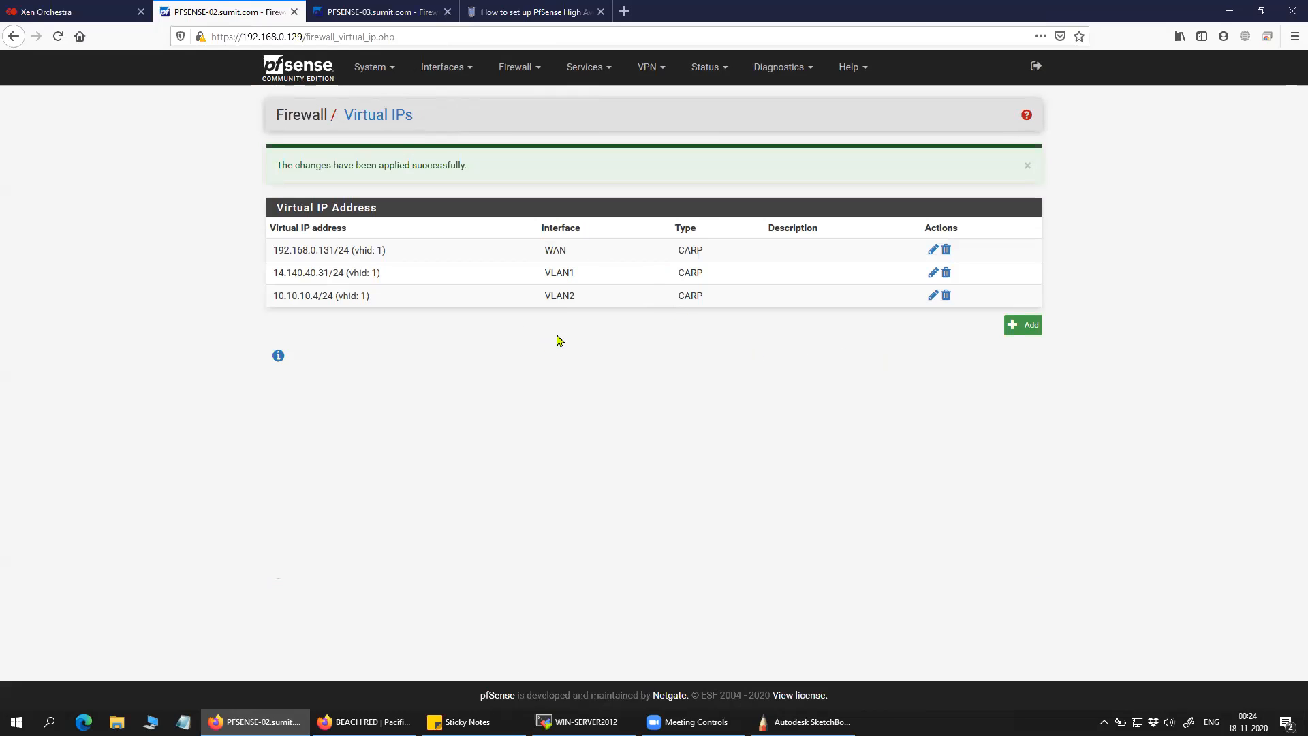
{"action": "left_click", "coordinate": [804, 721]}
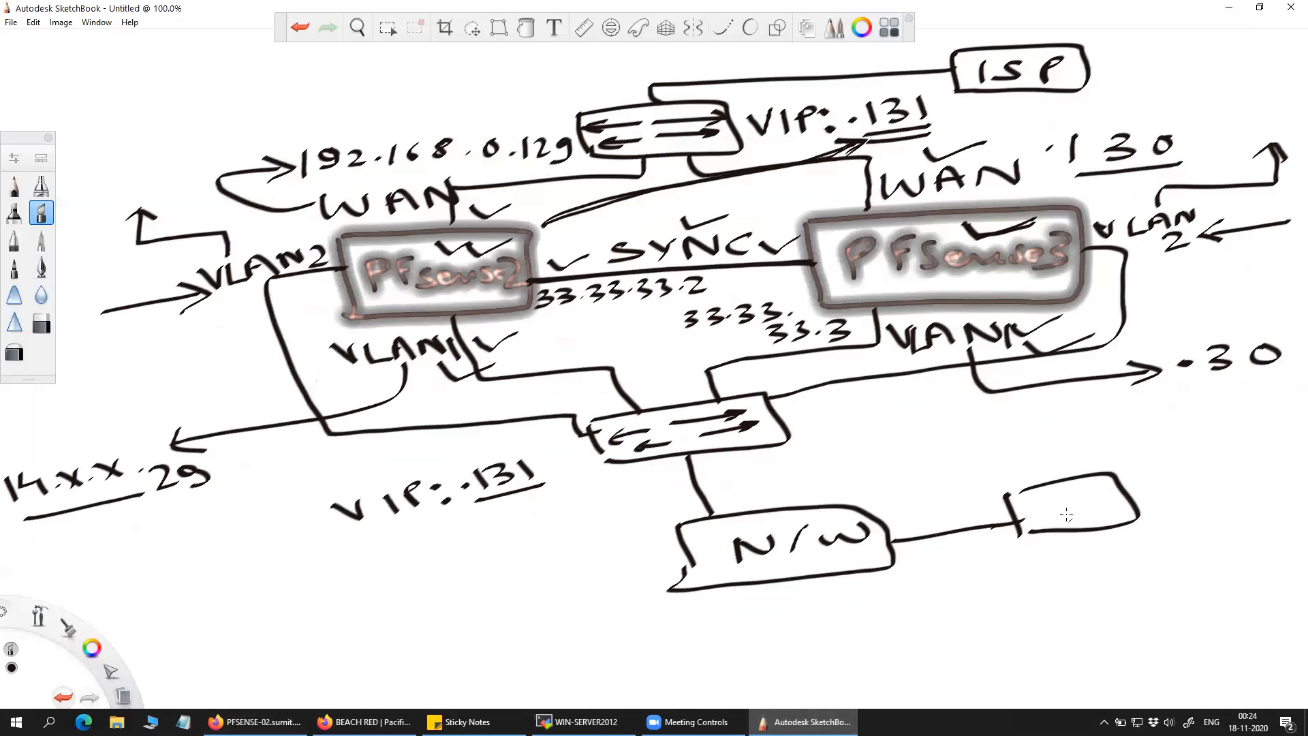
Label the box PC and write an underlined VLAN1 above its link.
{"action": "mouse_move", "coordinate": [1058, 513]}
{"action": "left_mouse_down"}
{"action": "mouse_move", "coordinate": [1056, 525]}
{"action": "mouse_move", "coordinate": [1068, 485]}
{"action": "mouse_move", "coordinate": [1082, 504]}
{"action": "left_mouse_up"}
{"action": "key", "text": "ctrl+z"}
{"action": "mouse_move", "coordinate": [1039, 495]}
{"action": "left_mouse_down"}
{"action": "mouse_move", "coordinate": [1041, 525]}
{"action": "mouse_move", "coordinate": [1055, 508]}
{"action": "left_mouse_up"}
{"action": "mouse_move", "coordinate": [1093, 485]}
{"action": "left_mouse_down"}
{"action": "mouse_move", "coordinate": [1080, 485]}
{"action": "mouse_move", "coordinate": [1126, 569]}
{"action": "mouse_move", "coordinate": [1161, 543]}
{"action": "mouse_move", "coordinate": [1170, 568]}
{"action": "left_mouse_up"}
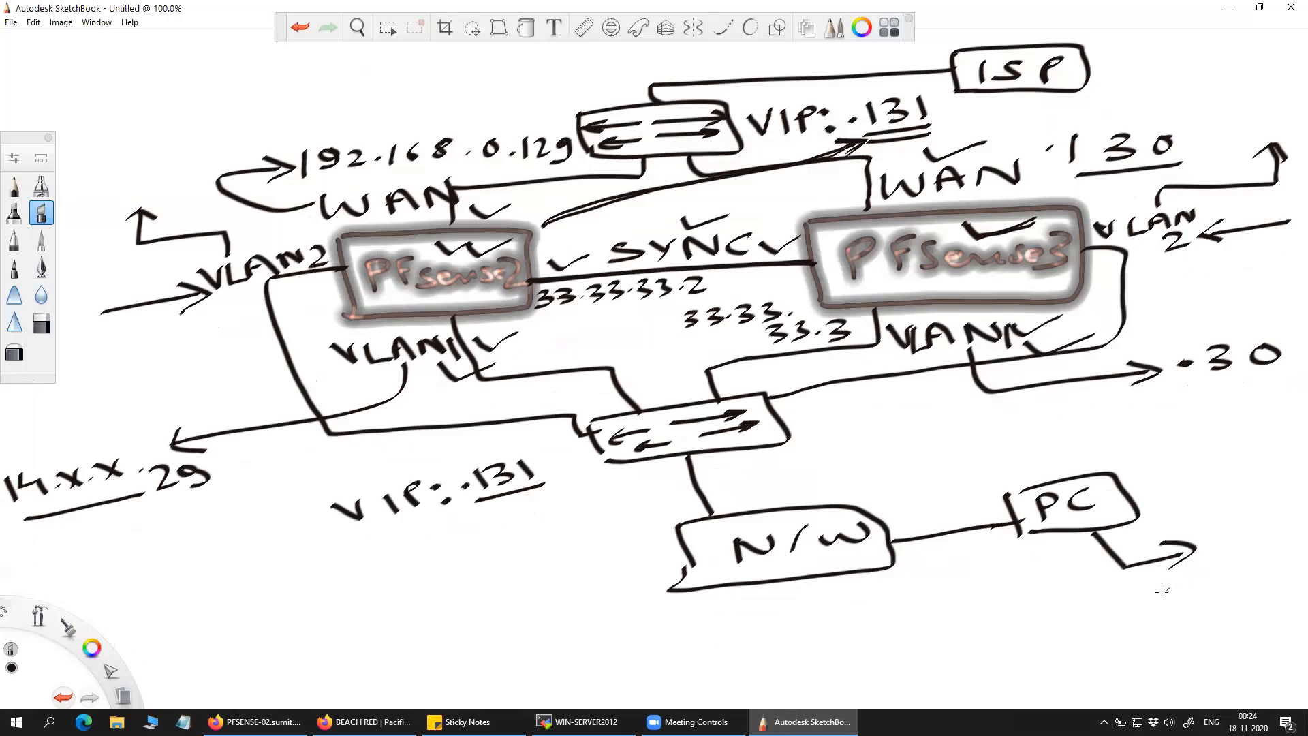
{"action": "mouse_move", "coordinate": [879, 472]}
{"action": "left_mouse_down"}
{"action": "mouse_move", "coordinate": [927, 456]}
{"action": "mouse_move", "coordinate": [971, 469]}
{"action": "mouse_move", "coordinate": [1000, 440]}
{"action": "mouse_move", "coordinate": [1035, 436]}
{"action": "mouse_move", "coordinate": [1050, 452]}
{"action": "left_mouse_up"}
{"action": "left_click_drag", "start_coordinate": [924, 511], "coordinate": [1034, 465]}
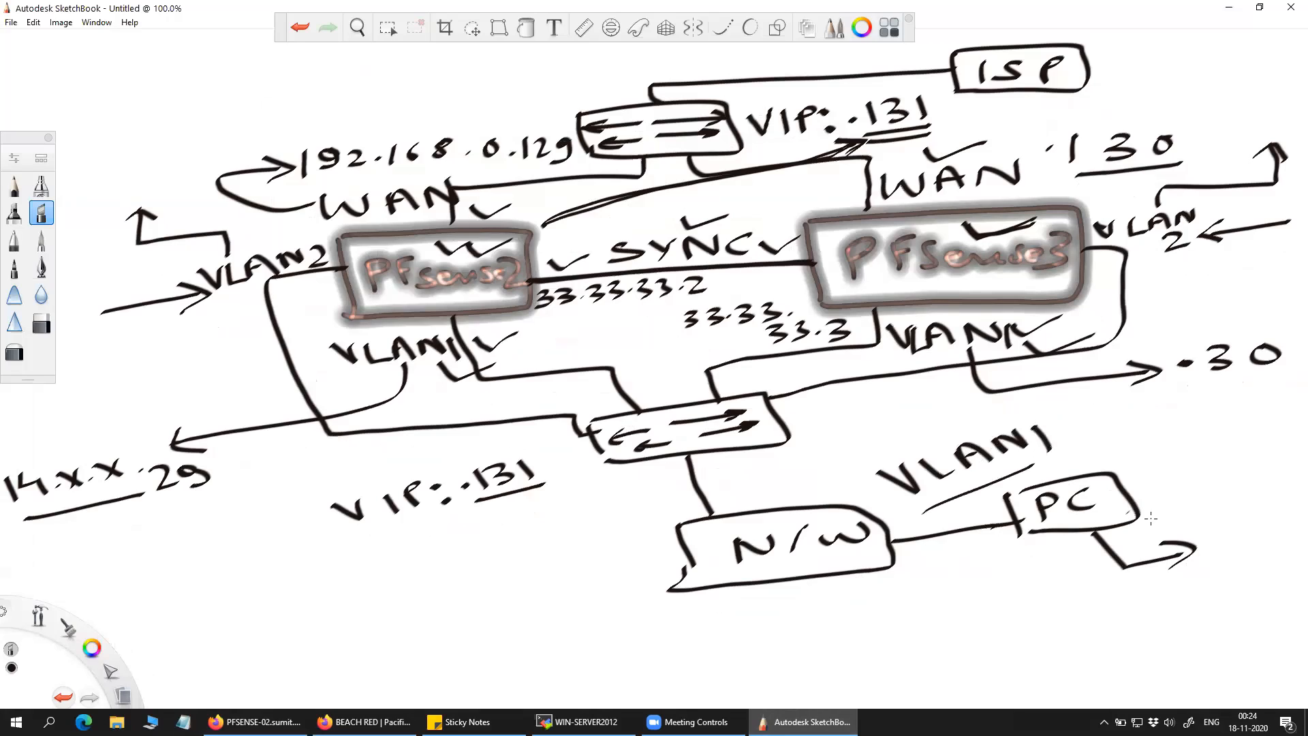
Write 14.x.x.x below the PC with a curved return arrow.
{"action": "left_click_drag", "start_coordinate": [1094, 612], "coordinate": [1111, 631]}
{"action": "mouse_move", "coordinate": [1119, 602]}
{"action": "left_mouse_down"}
{"action": "mouse_move", "coordinate": [1114, 616]}
{"action": "mouse_move", "coordinate": [1194, 596]}
{"action": "mouse_move", "coordinate": [1256, 550]}
{"action": "left_mouse_up"}
{"action": "left_click", "coordinate": [1168, 594]}
{"action": "left_click", "coordinate": [1199, 581]}
{"action": "left_click", "coordinate": [1233, 560]}
{"action": "left_click", "coordinate": [1245, 587]}
{"action": "mouse_move", "coordinate": [1159, 633]}
{"action": "left_mouse_down"}
{"action": "mouse_move", "coordinate": [1144, 675]}
{"action": "mouse_move", "coordinate": [917, 685]}
{"action": "mouse_move", "coordinate": [900, 671]}
{"action": "mouse_move", "coordinate": [931, 653]}
{"action": "left_mouse_up"}
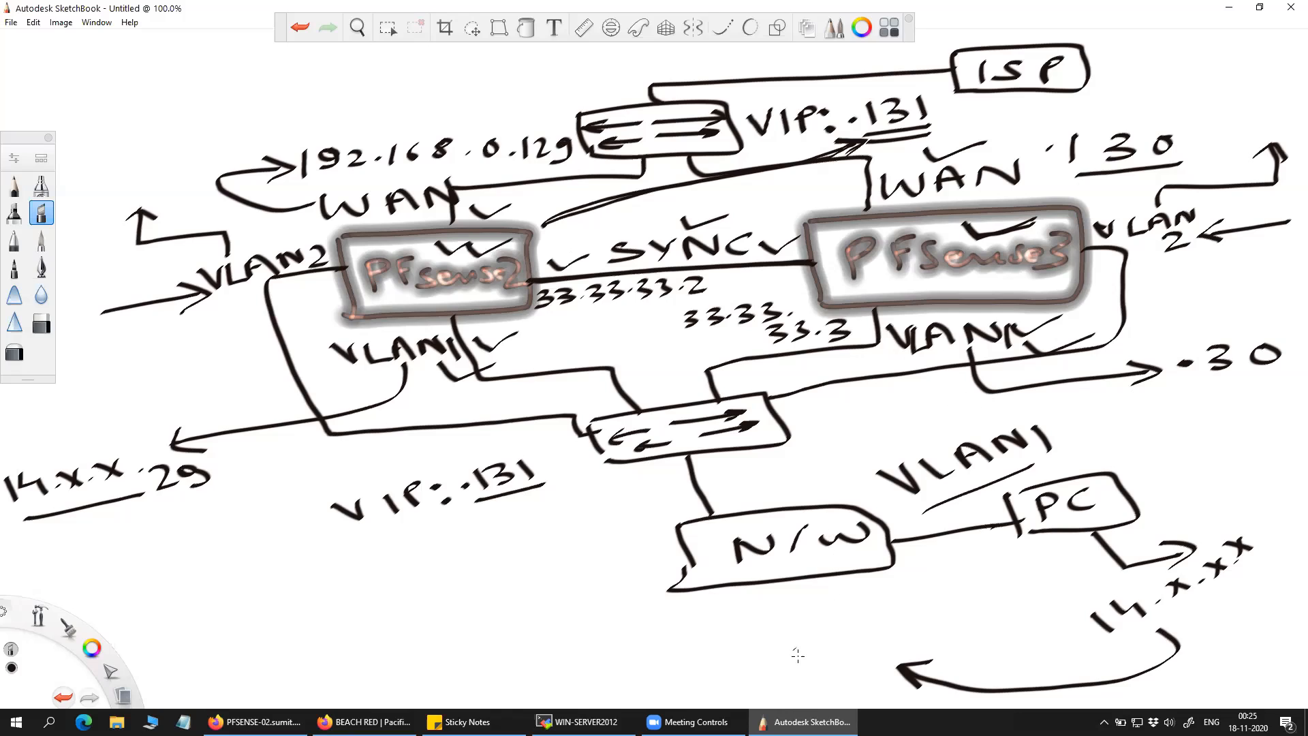
Write 14.xx. below the N/W box.
{"action": "mouse_move", "coordinate": [818, 644]}
{"action": "left_mouse_down"}
{"action": "mouse_move", "coordinate": [810, 666]}
{"action": "mouse_move", "coordinate": [888, 638]}
{"action": "left_mouse_up"}
{"action": "mouse_move", "coordinate": [888, 622]}
{"action": "left_mouse_down"}
{"action": "mouse_move", "coordinate": [871, 638]}
{"action": "mouse_move", "coordinate": [922, 622]}
{"action": "mouse_move", "coordinate": [904, 621]}
{"action": "left_mouse_up"}
{"action": "left_click", "coordinate": [934, 612]}
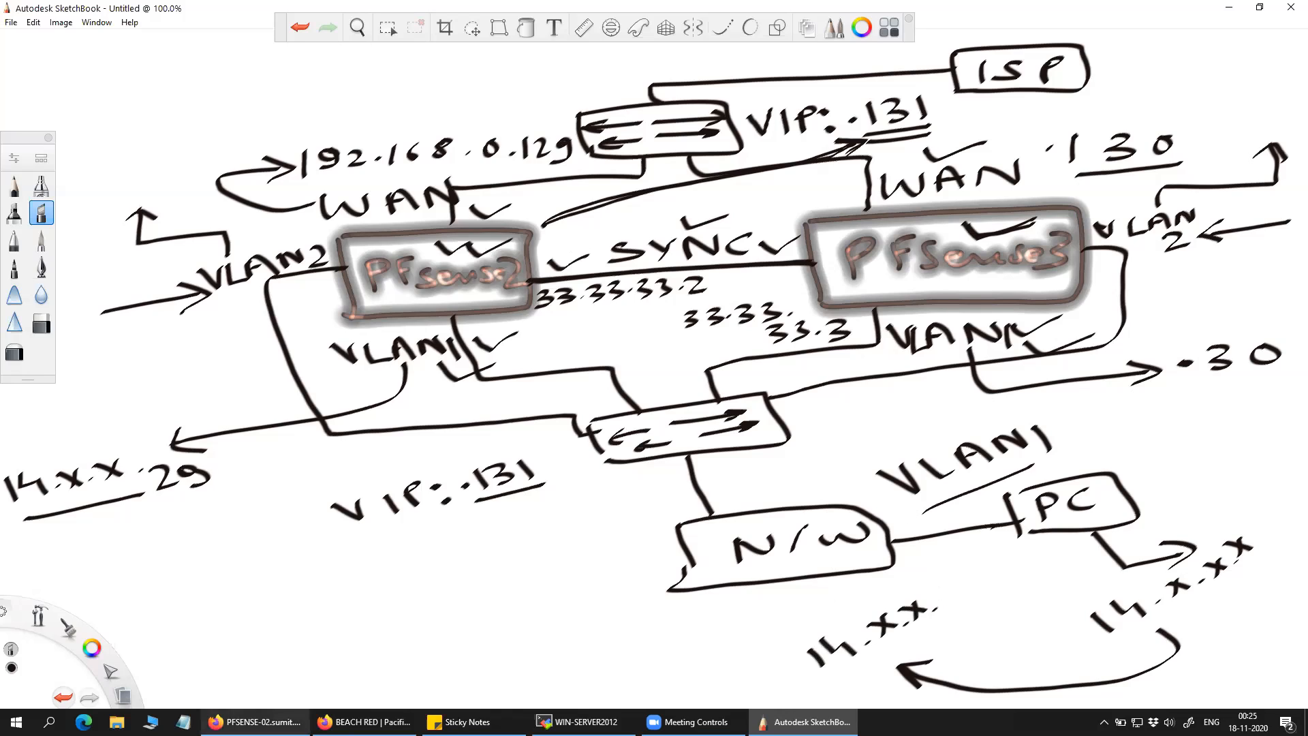
{"action": "left_click", "coordinate": [255, 722]}
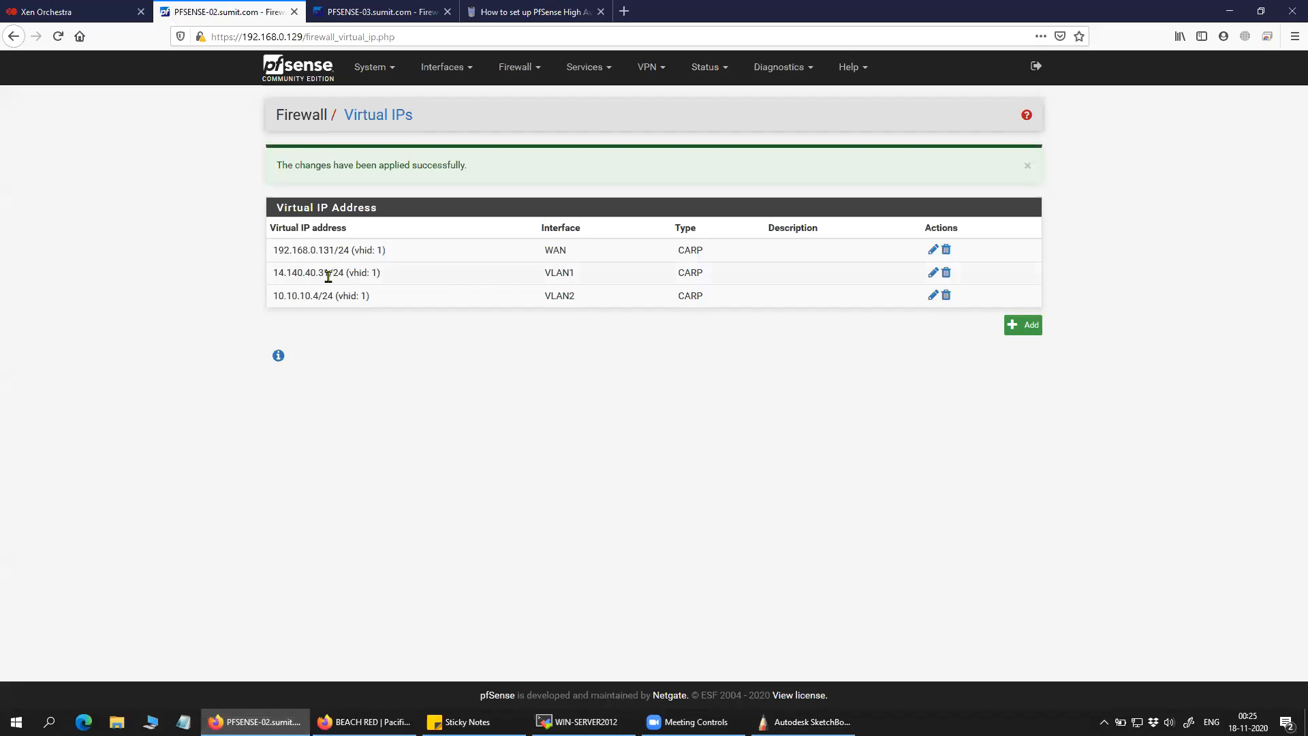
Copy the VLAN1 VIP and complete the diagram label as an underlined 14.xx.31.
{"action": "left_click_drag", "start_coordinate": [328, 274], "coordinate": [270, 275]}
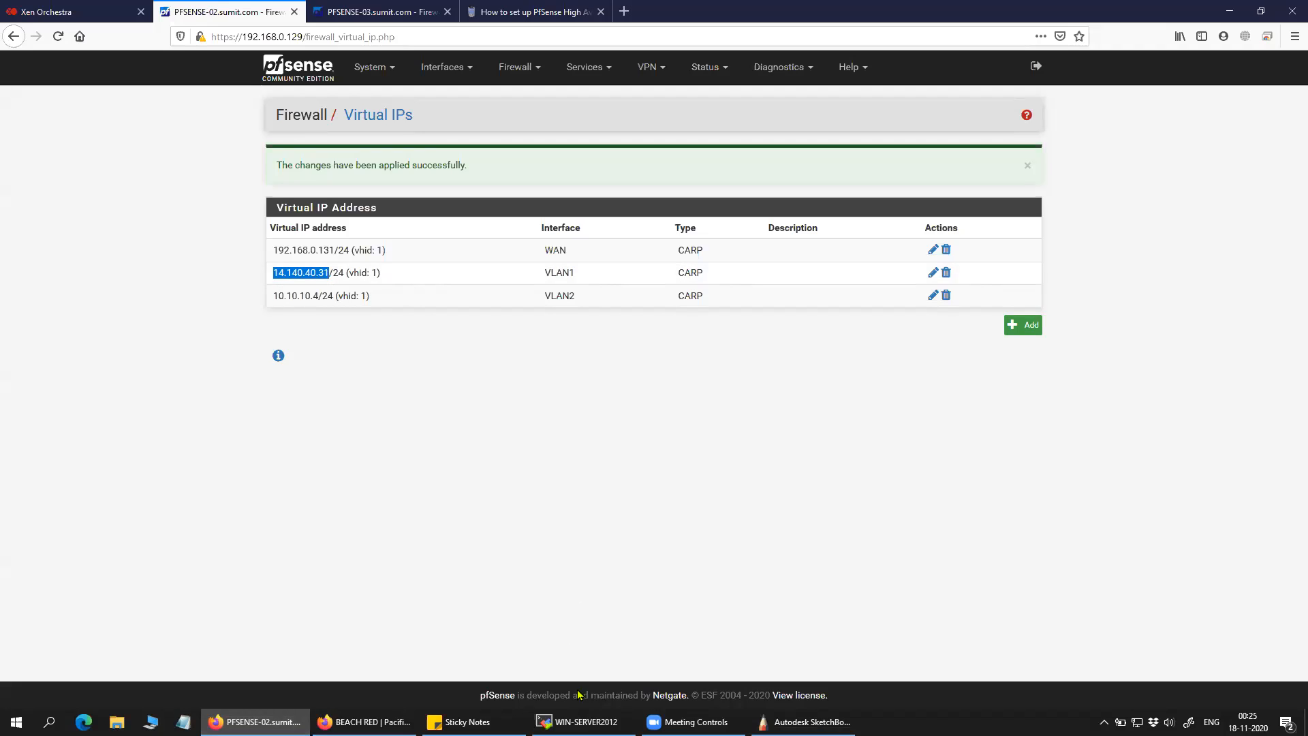
{"action": "left_click", "coordinate": [804, 722]}
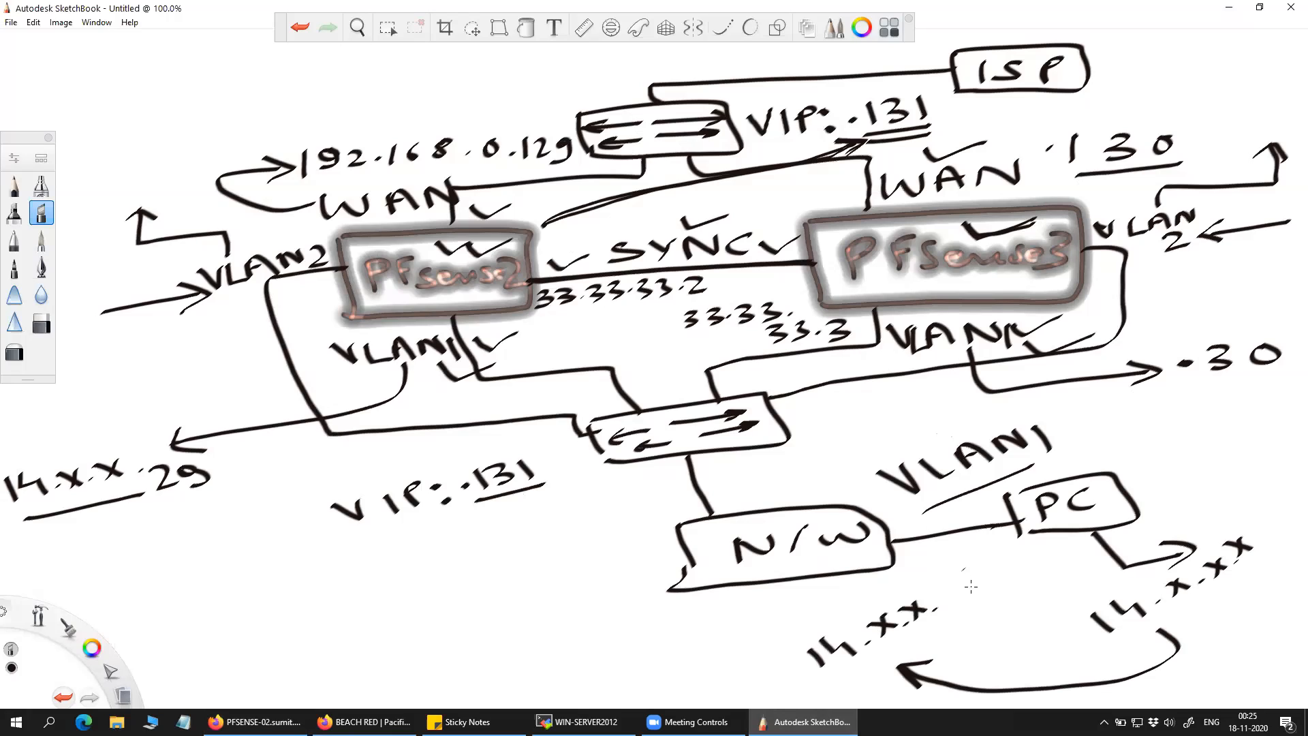
{"action": "mouse_move", "coordinate": [946, 584]}
{"action": "left_mouse_down"}
{"action": "mouse_move", "coordinate": [964, 592]}
{"action": "mouse_move", "coordinate": [949, 605]}
{"action": "mouse_move", "coordinate": [974, 598]}
{"action": "left_mouse_up"}
{"action": "mouse_move", "coordinate": [902, 649]}
{"action": "left_mouse_down"}
{"action": "mouse_move", "coordinate": [846, 686]}
{"action": "mouse_move", "coordinate": [983, 604]}
{"action": "left_mouse_up"}
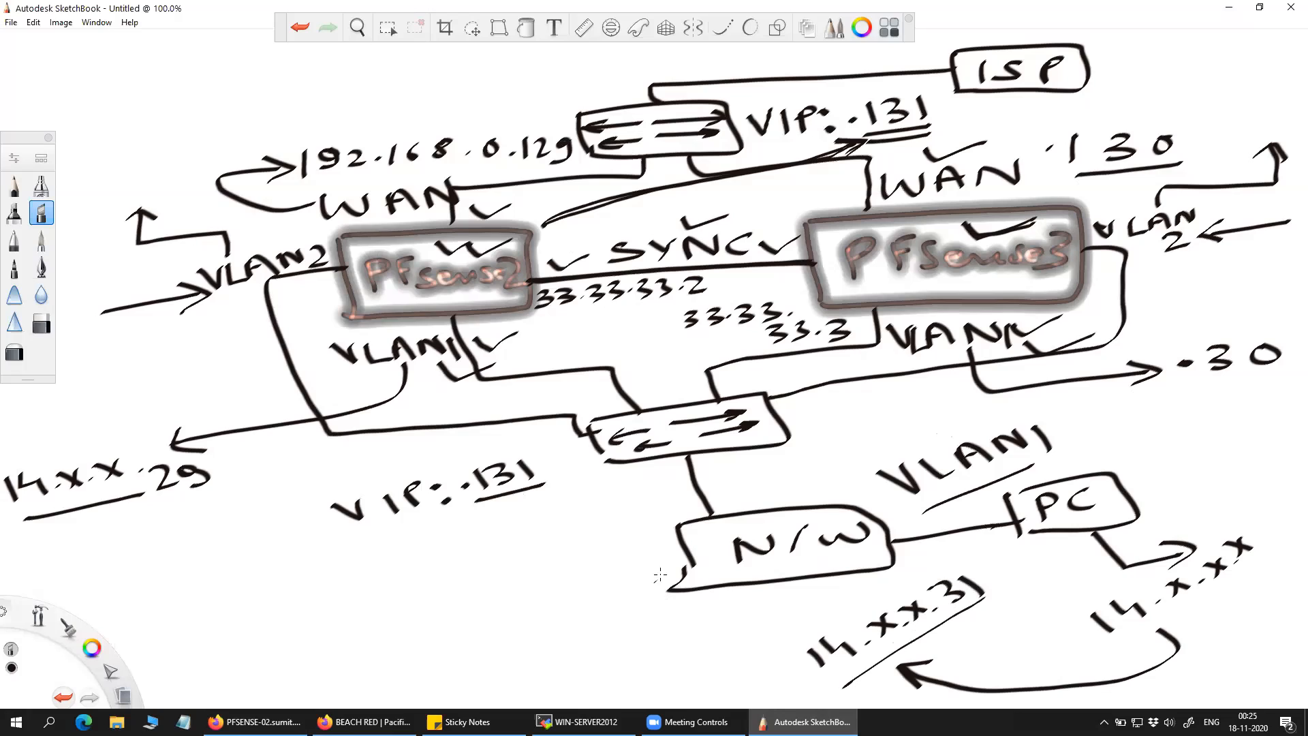
Link N/W to a new VLAN2 PC box labelled 10.x.x.x with a G/W arrow.
{"action": "mouse_move", "coordinate": [684, 560]}
{"action": "left_mouse_down"}
{"action": "mouse_move", "coordinate": [648, 572]}
{"action": "mouse_move", "coordinate": [609, 632]}
{"action": "mouse_move", "coordinate": [668, 644]}
{"action": "mouse_move", "coordinate": [601, 676]}
{"action": "mouse_move", "coordinate": [682, 615]}
{"action": "mouse_move", "coordinate": [689, 629]}
{"action": "mouse_move", "coordinate": [767, 595]}
{"action": "mouse_move", "coordinate": [795, 610]}
{"action": "left_mouse_up"}
{"action": "mouse_move", "coordinate": [406, 646]}
{"action": "left_mouse_down"}
{"action": "mouse_move", "coordinate": [420, 671]}
{"action": "mouse_move", "coordinate": [437, 649]}
{"action": "mouse_move", "coordinate": [477, 651]}
{"action": "mouse_move", "coordinate": [455, 647]}
{"action": "left_mouse_up"}
{"action": "mouse_move", "coordinate": [507, 618]}
{"action": "left_mouse_down"}
{"action": "mouse_move", "coordinate": [501, 634]}
{"action": "mouse_move", "coordinate": [517, 638]}
{"action": "left_mouse_up"}
{"action": "mouse_move", "coordinate": [518, 621]}
{"action": "left_mouse_down"}
{"action": "mouse_move", "coordinate": [503, 635]}
{"action": "mouse_move", "coordinate": [535, 620]}
{"action": "left_mouse_up"}
{"action": "mouse_move", "coordinate": [430, 625]}
{"action": "left_mouse_down"}
{"action": "mouse_move", "coordinate": [469, 566]}
{"action": "mouse_move", "coordinate": [491, 573]}
{"action": "mouse_move", "coordinate": [549, 546]}
{"action": "left_mouse_up"}
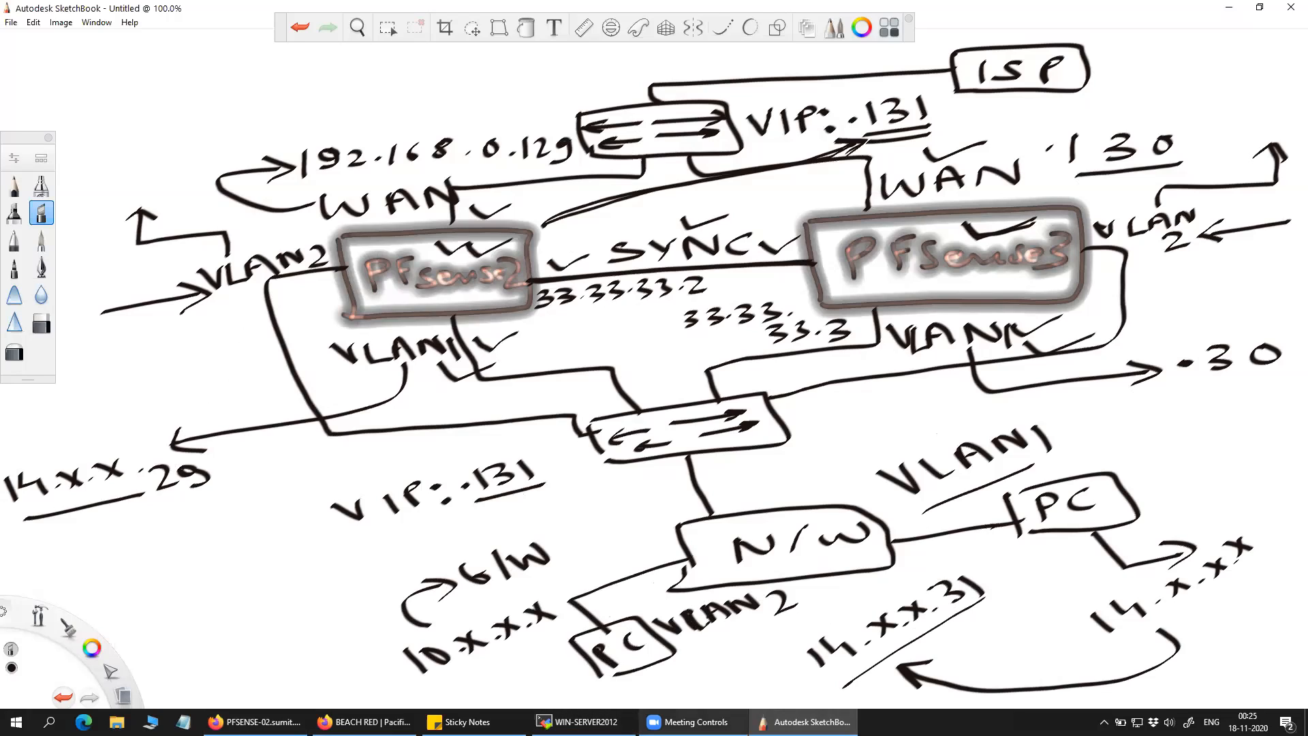
{"action": "left_click", "coordinate": [256, 722]}
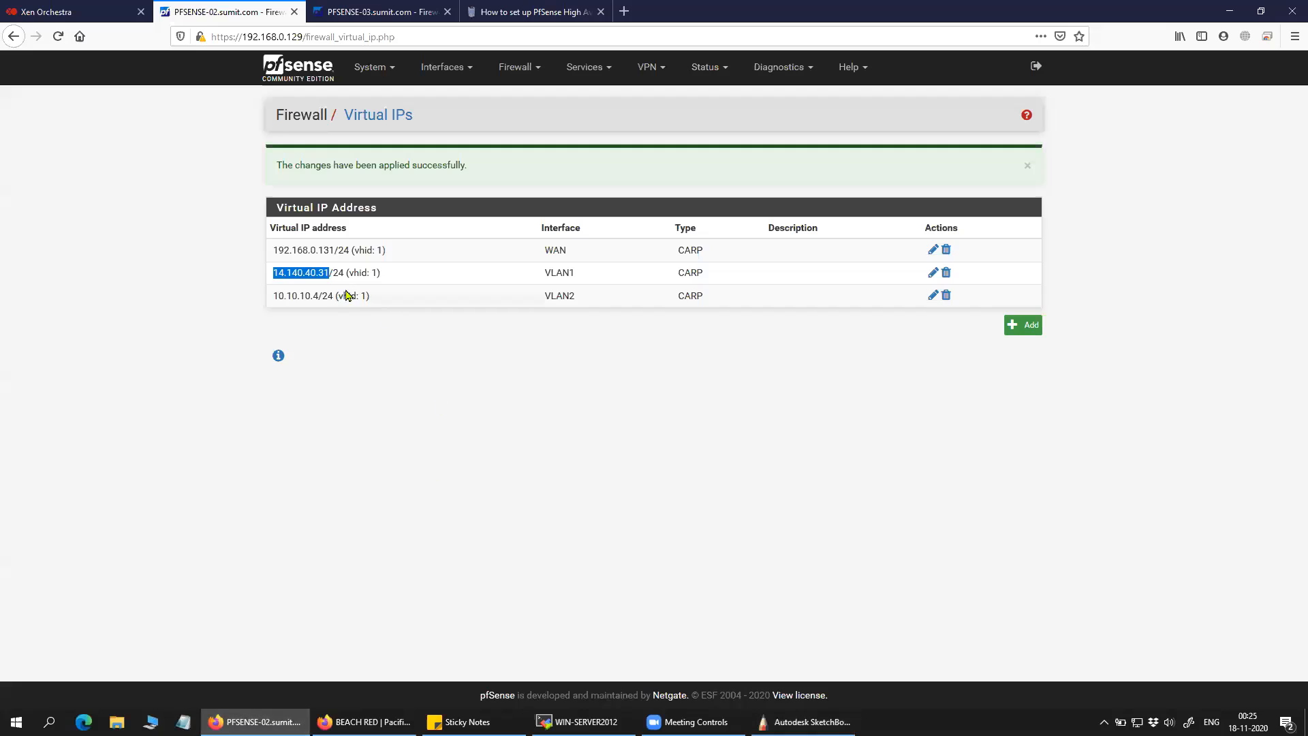
Copy 10.10.10.4 and write the gateway as an underlined 10.x.x.4 after G/W.
{"action": "left_click_drag", "start_coordinate": [271, 296], "coordinate": [328, 295]}
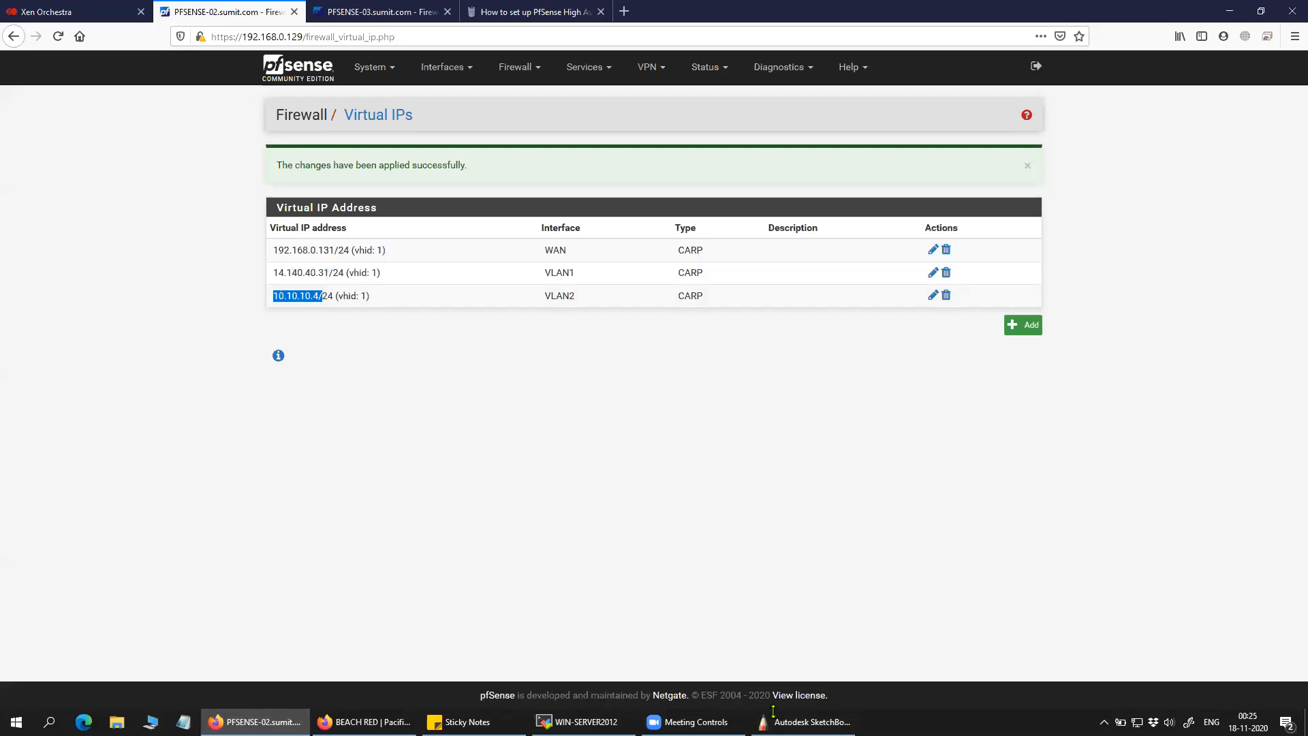
{"action": "left_click", "coordinate": [803, 721]}
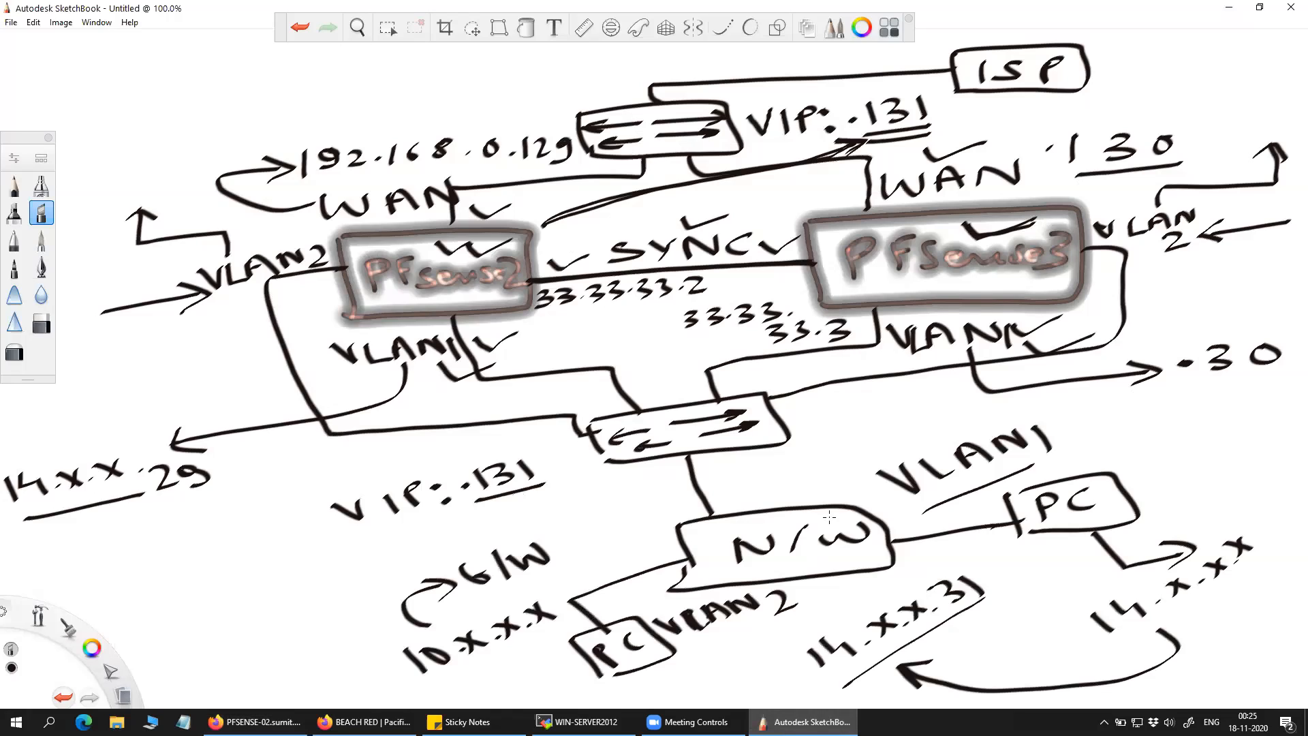
{"action": "mouse_move", "coordinate": [571, 533]}
{"action": "left_mouse_down"}
{"action": "mouse_move", "coordinate": [567, 546]}
{"action": "mouse_move", "coordinate": [581, 535]}
{"action": "left_mouse_up"}
{"action": "left_click", "coordinate": [601, 529]}
{"action": "left_click", "coordinate": [623, 519]}
{"action": "mouse_move", "coordinate": [636, 501]}
{"action": "left_mouse_down"}
{"action": "mouse_move", "coordinate": [642, 513]}
{"action": "mouse_move", "coordinate": [678, 499]}
{"action": "left_mouse_up"}
{"action": "left_click_drag", "start_coordinate": [686, 490], "coordinate": [682, 507]}
{"action": "left_click_drag", "start_coordinate": [565, 572], "coordinate": [674, 518]}
{"action": "left_click_drag", "start_coordinate": [614, 563], "coordinate": [660, 536]}
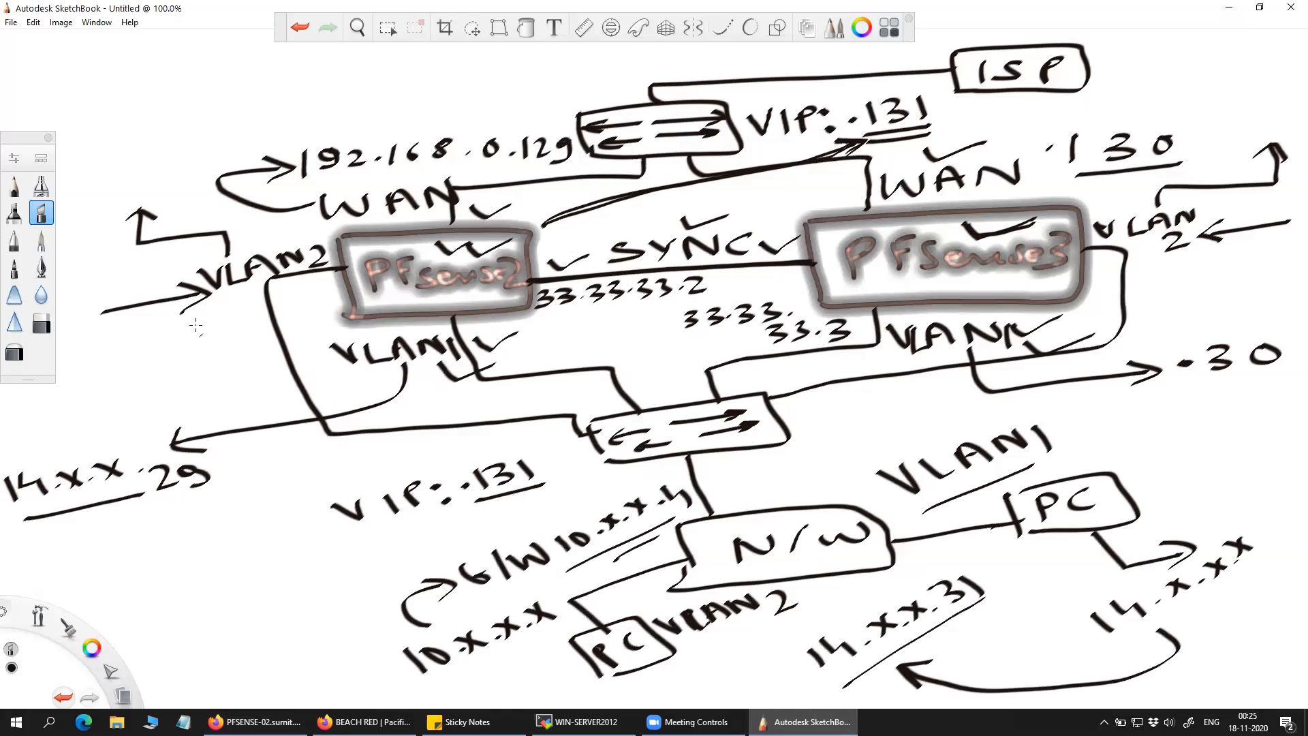
Mark the firewalls' VLAN2 addresses .2 and .3 under the VLAN2 labels, underlined.
{"action": "left_click_drag", "start_coordinate": [207, 327], "coordinate": [212, 302]}
{"action": "mouse_move", "coordinate": [194, 320]}
{"action": "left_mouse_down"}
{"action": "mouse_move", "coordinate": [213, 304]}
{"action": "mouse_move", "coordinate": [232, 315]}
{"action": "left_mouse_up"}
{"action": "left_click_drag", "start_coordinate": [230, 331], "coordinate": [276, 345]}
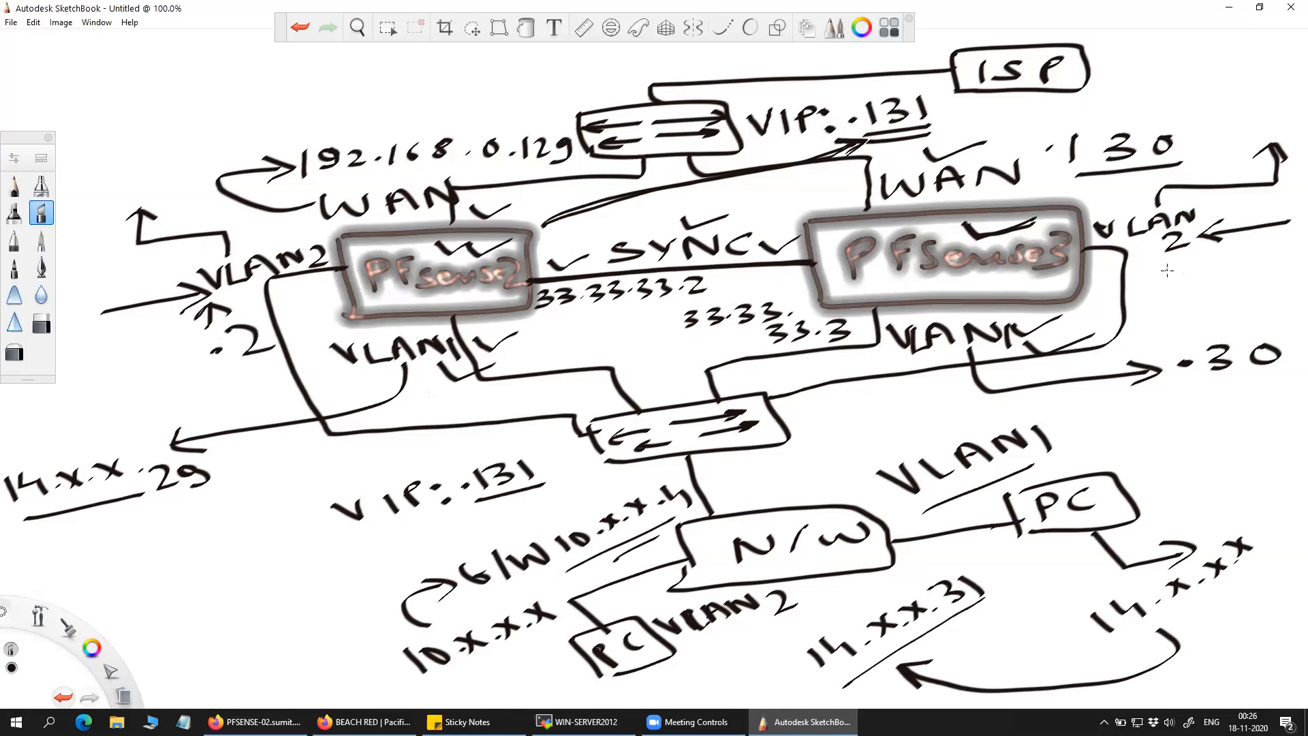
{"action": "mouse_move", "coordinate": [1190, 259]}
{"action": "left_mouse_down"}
{"action": "mouse_move", "coordinate": [1189, 283]}
{"action": "mouse_move", "coordinate": [1217, 275]}
{"action": "left_mouse_up"}
{"action": "left_click_drag", "start_coordinate": [1181, 293], "coordinate": [1226, 289]}
{"action": "left_click_drag", "start_coordinate": [226, 375], "coordinate": [284, 359]}
{"action": "left_click_drag", "start_coordinate": [227, 392], "coordinate": [279, 379]}
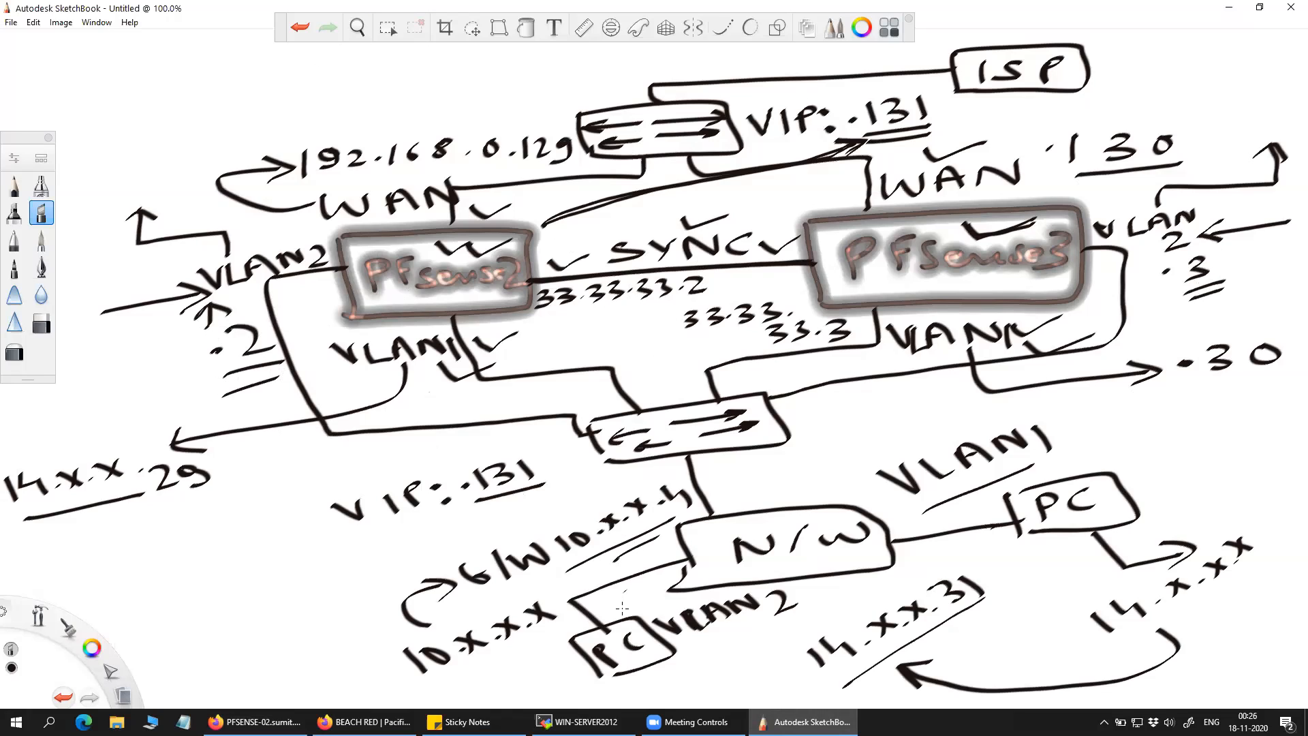
{"action": "left_click", "coordinate": [255, 722]}
{"action": "left_click", "coordinate": [732, 381]}
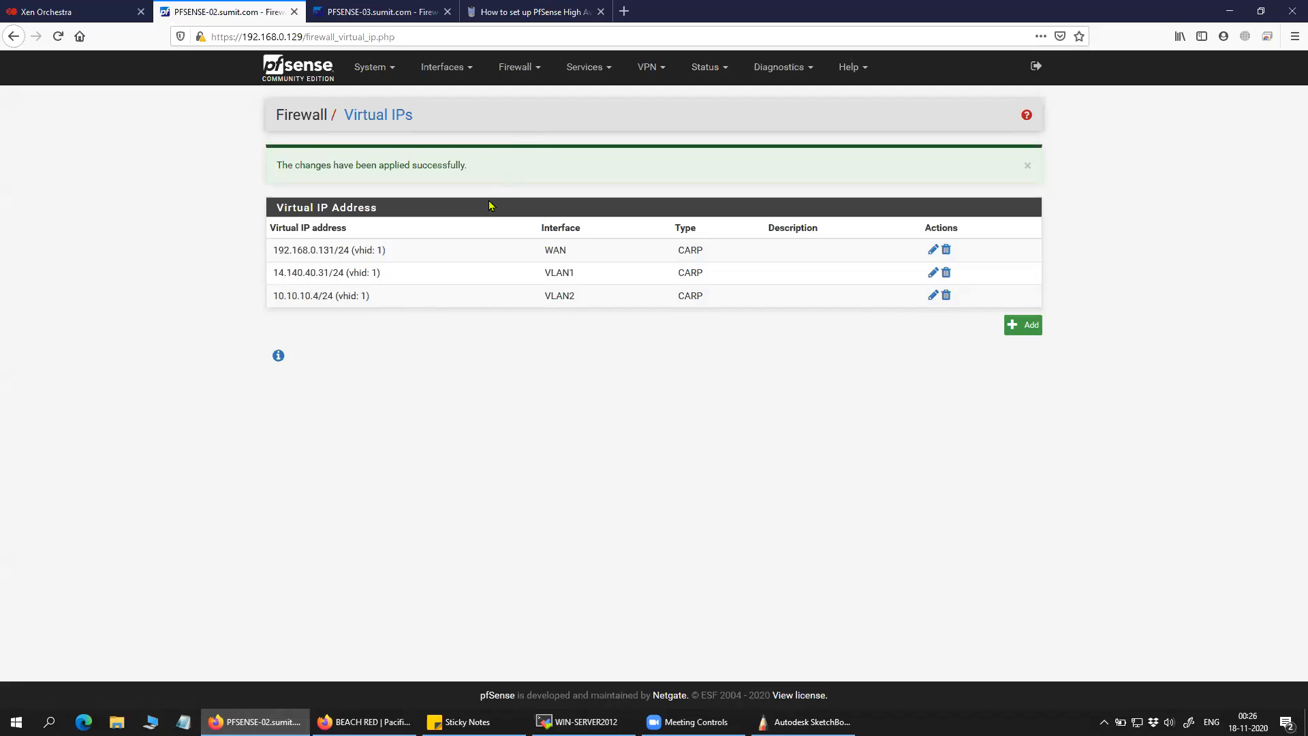
Open the CARP (failover) status page from the Status menu on PFSENSE-02.
{"action": "left_click", "coordinate": [597, 75]}
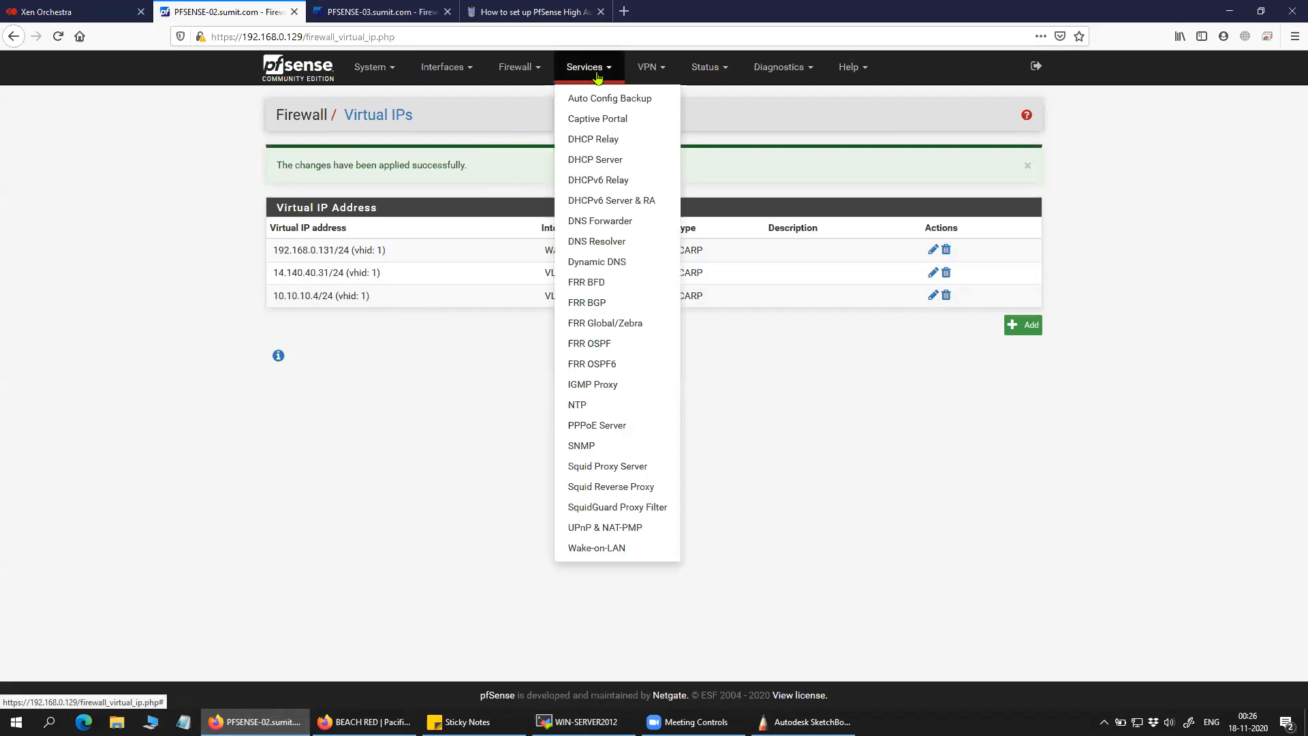
{"action": "left_click", "coordinate": [651, 67]}
{"action": "left_click", "coordinate": [704, 67]}
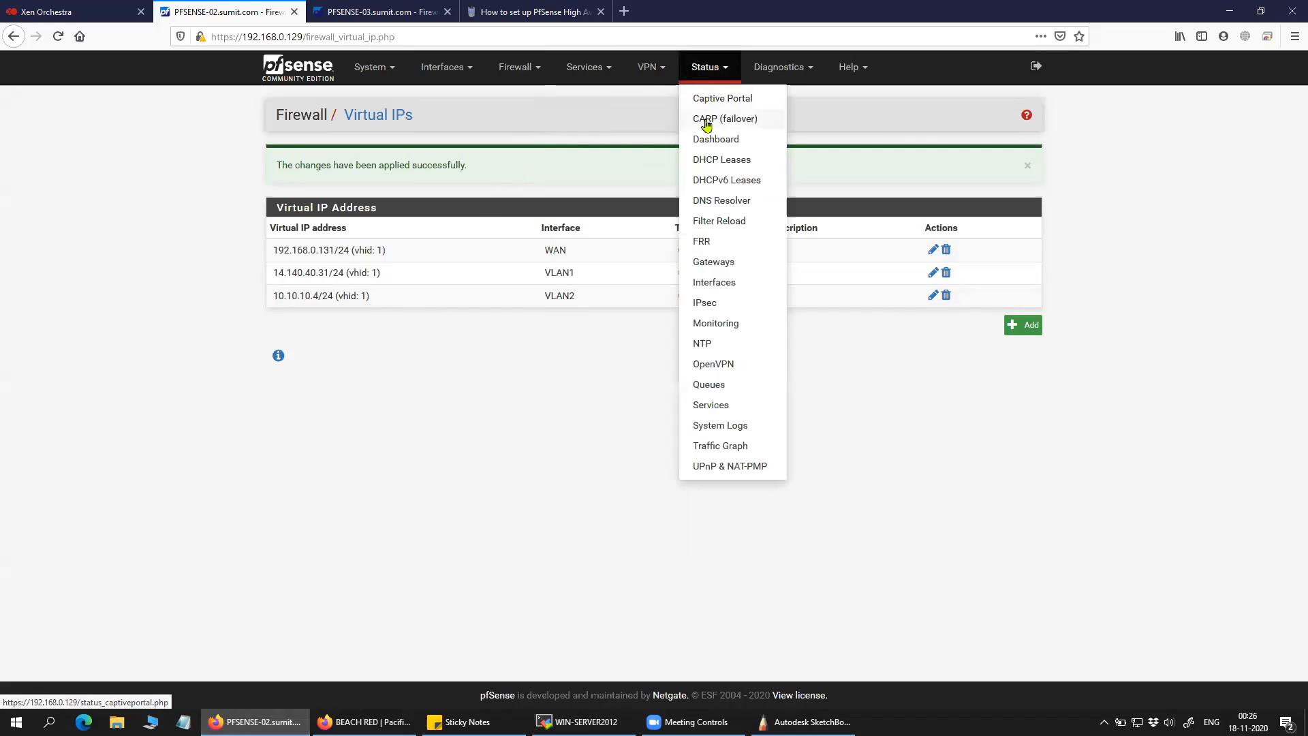
{"action": "left_click", "coordinate": [542, 110]}
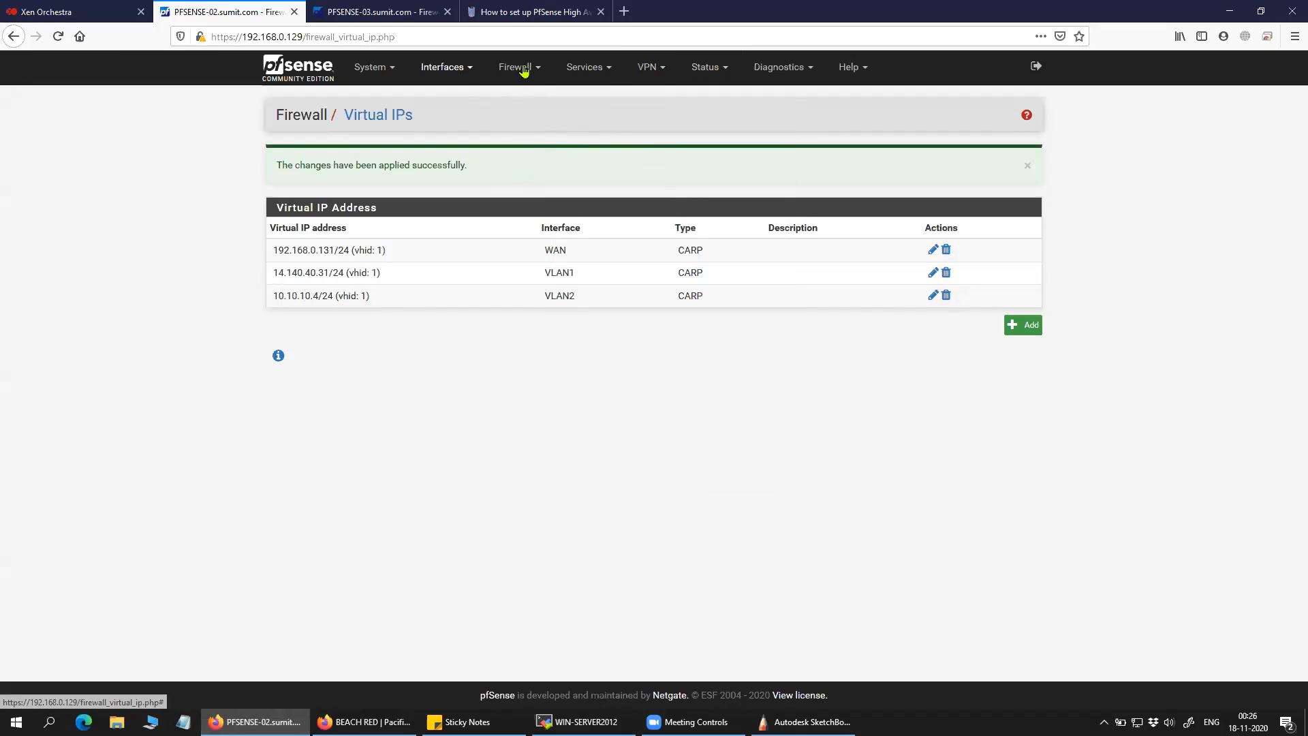
{"action": "left_click", "coordinate": [706, 68]}
{"action": "left_click", "coordinate": [729, 120]}
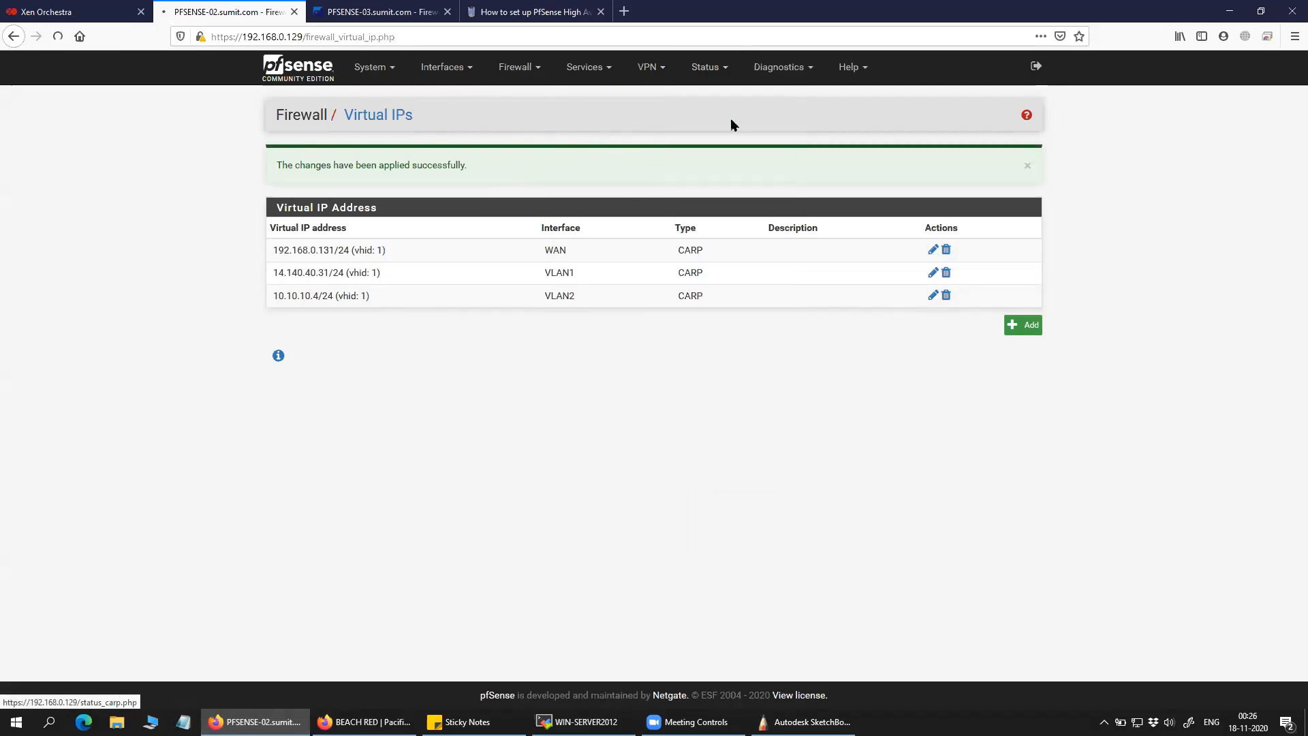
Review PFSENSE-02's MASTER CARP interfaces WAN@1 and VLAN2@1 and VIP 192.168.0.131/24.
{"action": "left_click_drag", "start_coordinate": [330, 285], "coordinate": [239, 284]}
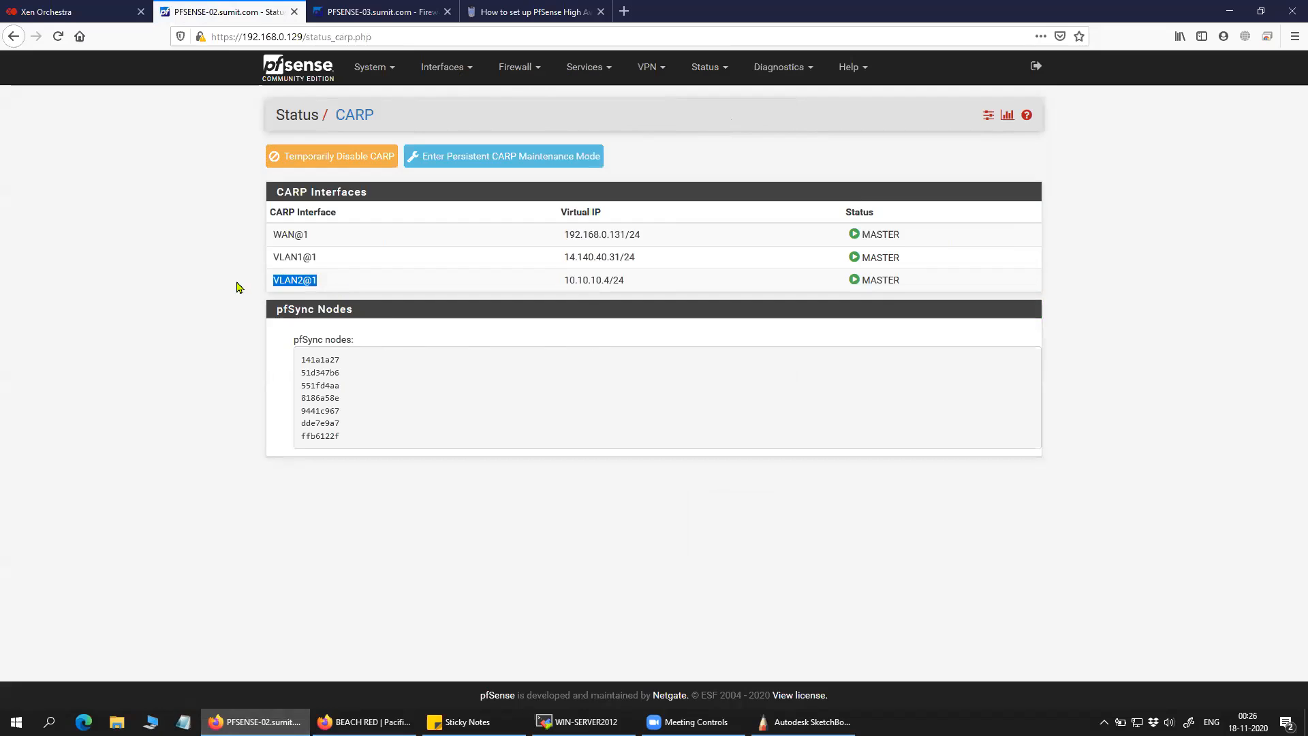
{"action": "mouse_move", "coordinate": [323, 240]}
{"action": "left_mouse_down"}
{"action": "mouse_move", "coordinate": [242, 241]}
{"action": "mouse_move", "coordinate": [310, 237]}
{"action": "left_mouse_up"}
{"action": "left_click", "coordinate": [218, 251]}
{"action": "left_click_drag", "start_coordinate": [652, 238], "coordinate": [540, 240]}
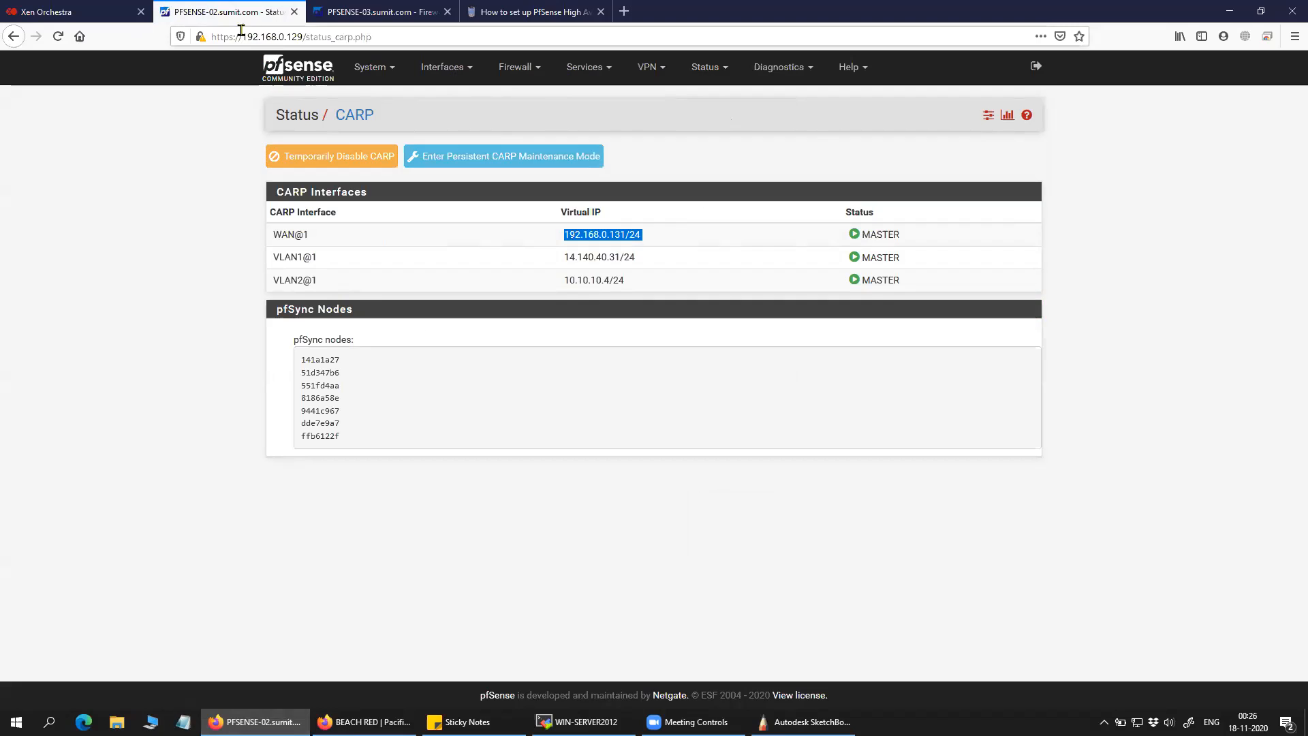
View PFSENSE-03's CARP status showing BACKUP on WAN, then return to PFSENSE-02.
{"action": "left_click", "coordinate": [389, 6]}
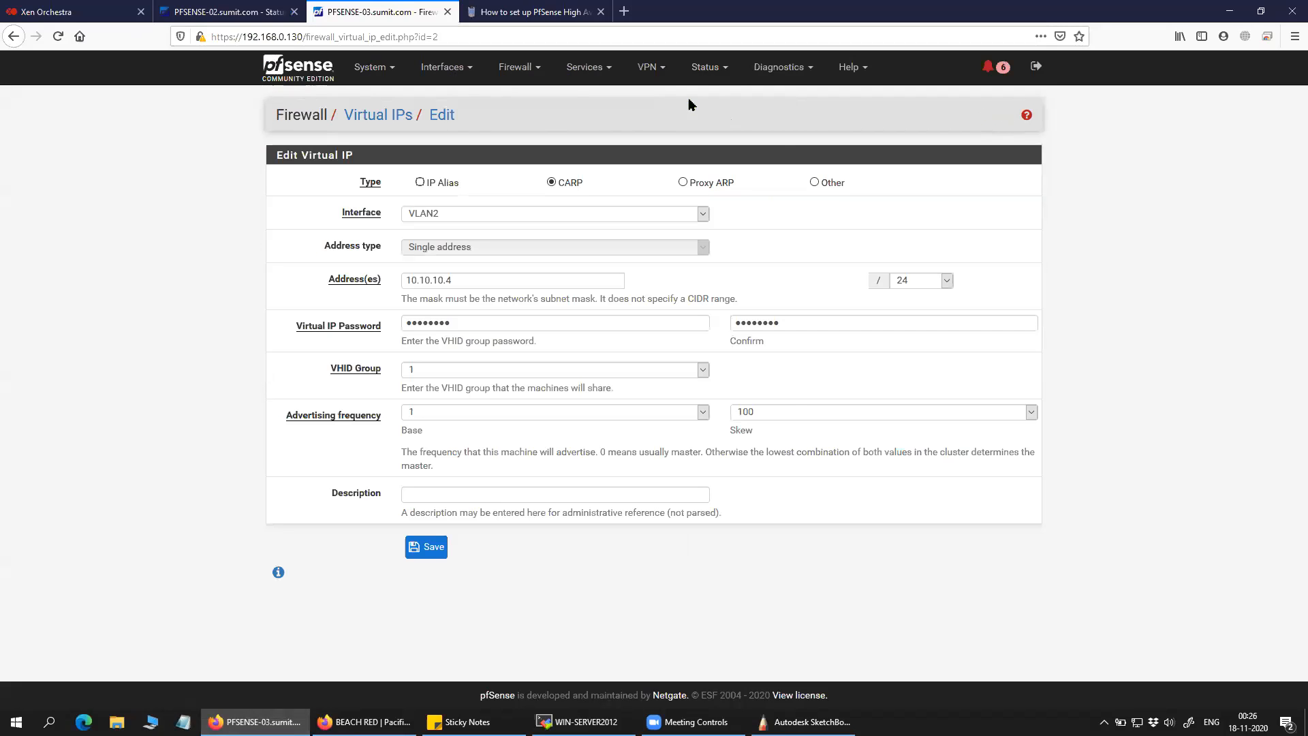
{"action": "left_click", "coordinate": [707, 67]}
{"action": "left_click", "coordinate": [727, 117]}
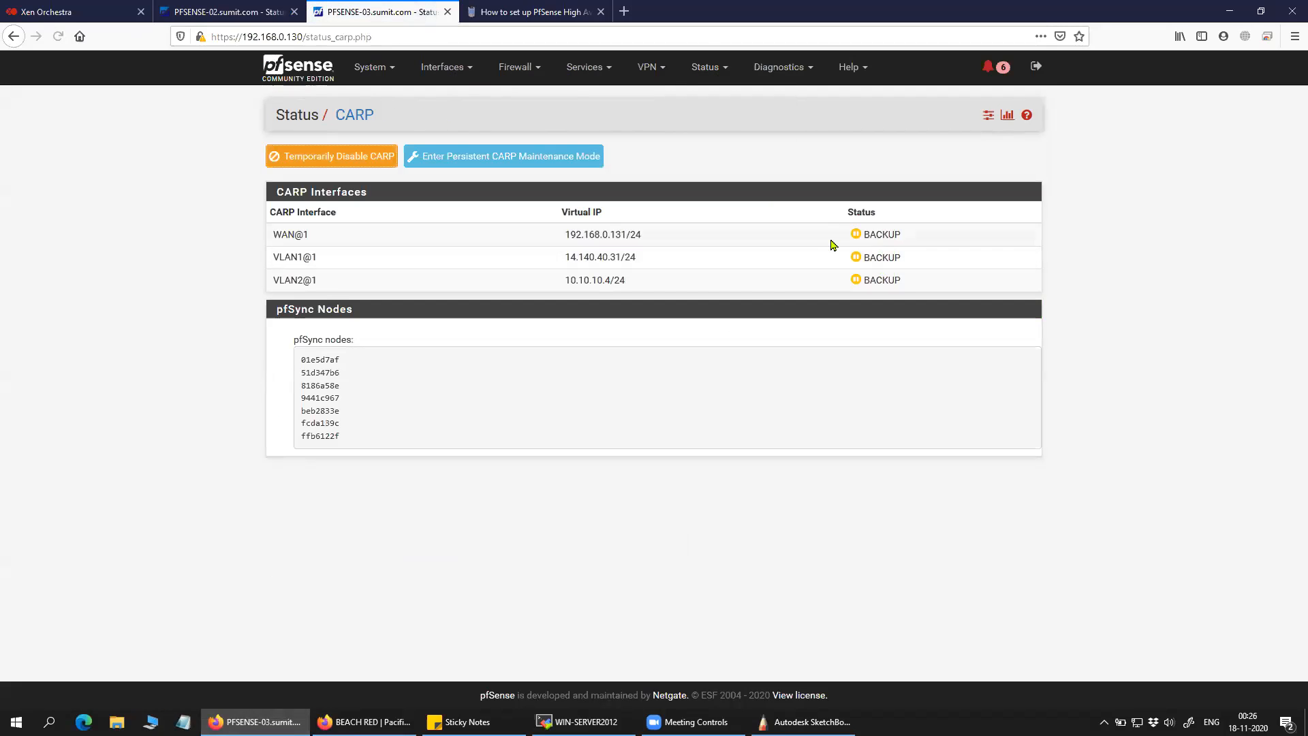
{"action": "double_click", "coordinate": [865, 236]}
{"action": "left_click", "coordinate": [1025, 261]}
{"action": "left_click", "coordinate": [240, 13]}
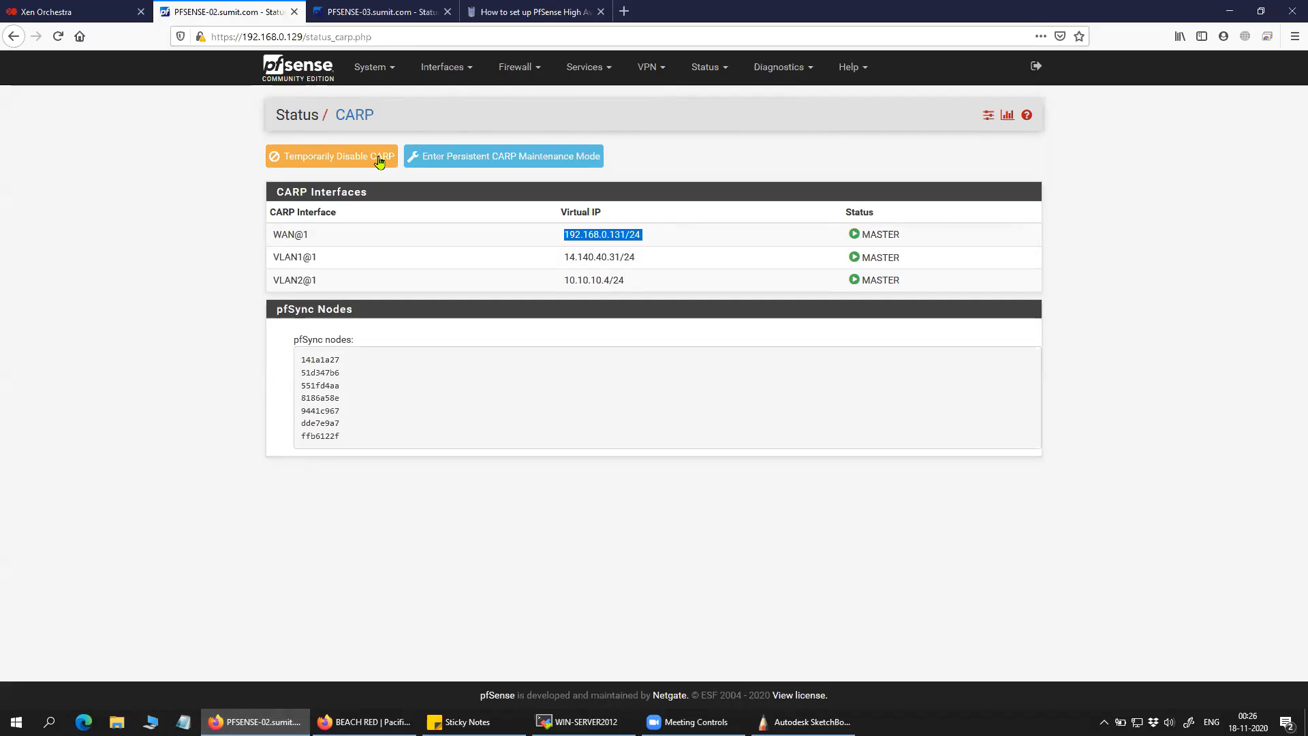
{"action": "left_click", "coordinate": [448, 73]}
Edit the VLAN2 virtual IP to skew 150, save it, and apply the changes.
{"action": "left_click", "coordinate": [514, 71]}
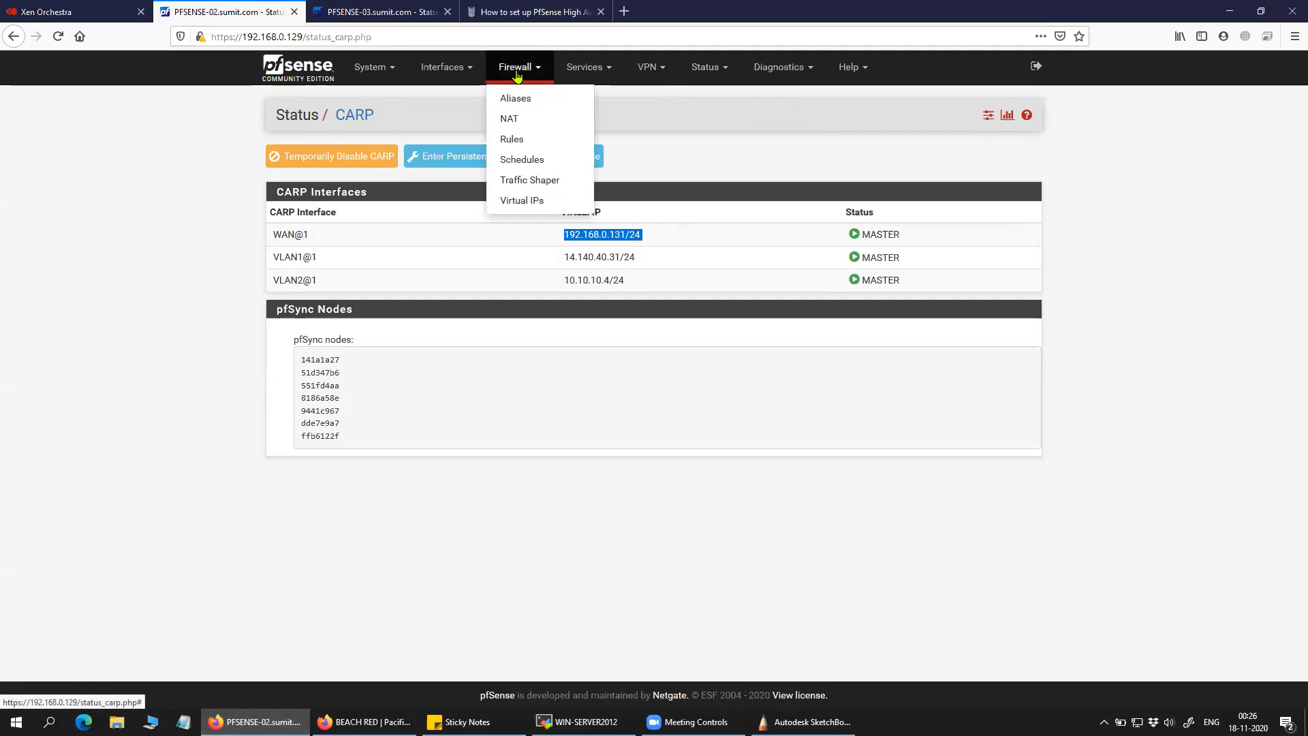
{"action": "left_click", "coordinate": [534, 201]}
{"action": "left_click", "coordinate": [930, 246]}
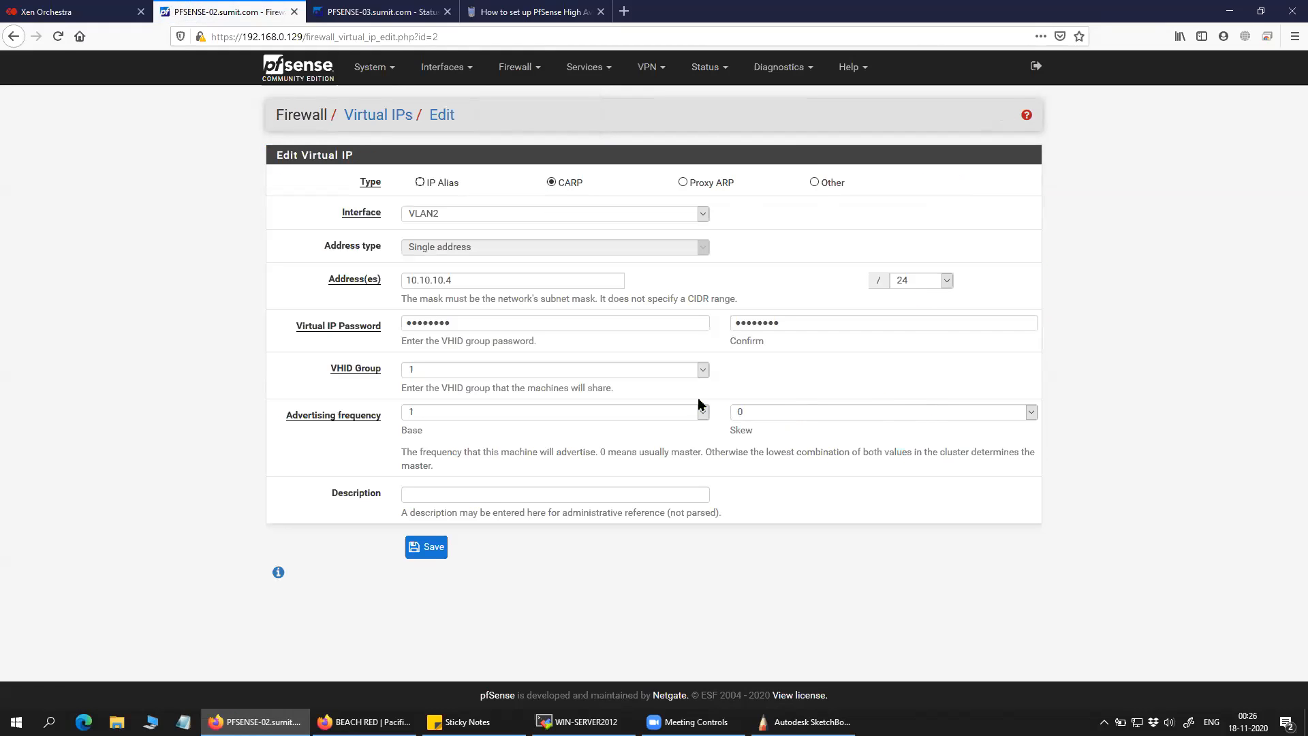
{"action": "left_click", "coordinate": [856, 416]}
{"action": "scroll", "coordinate": [843, 343], "scroll_direction": "down", "scroll_amount": 20}
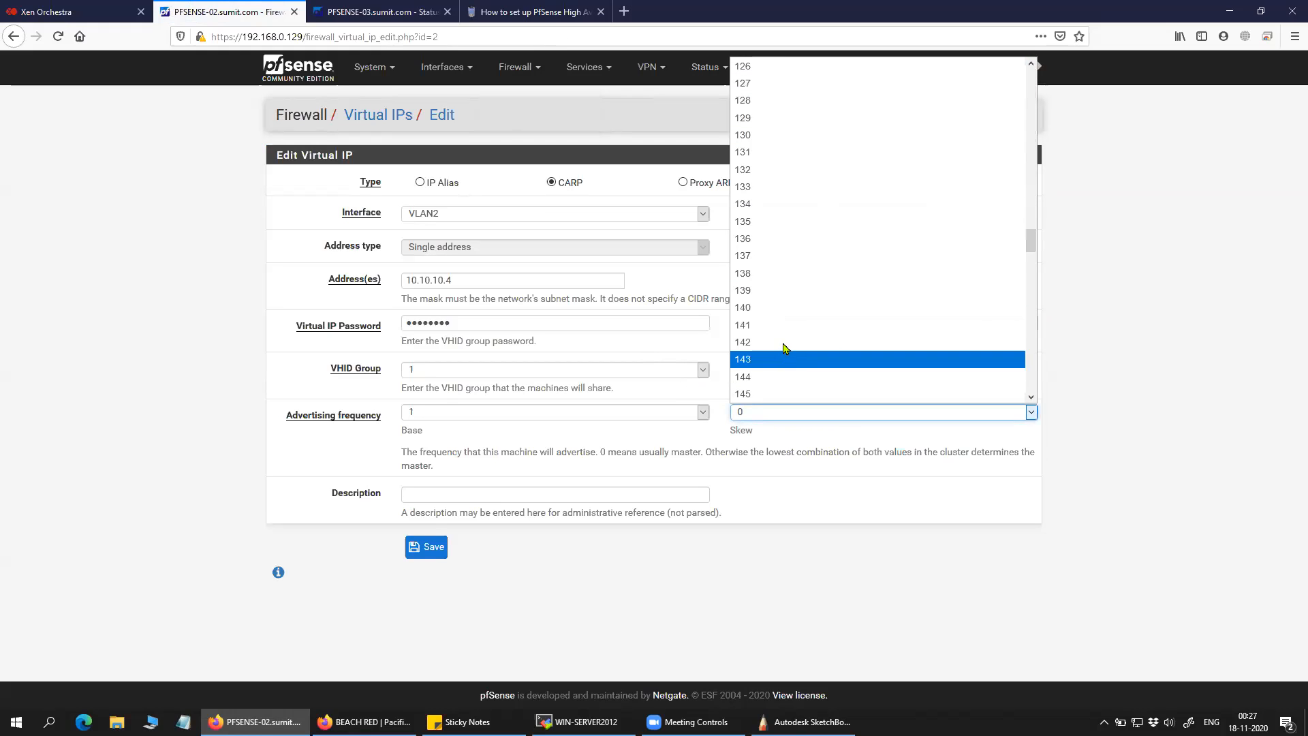
{"action": "scroll", "coordinate": [804, 361], "scroll_direction": "down", "scroll_amount": 3}
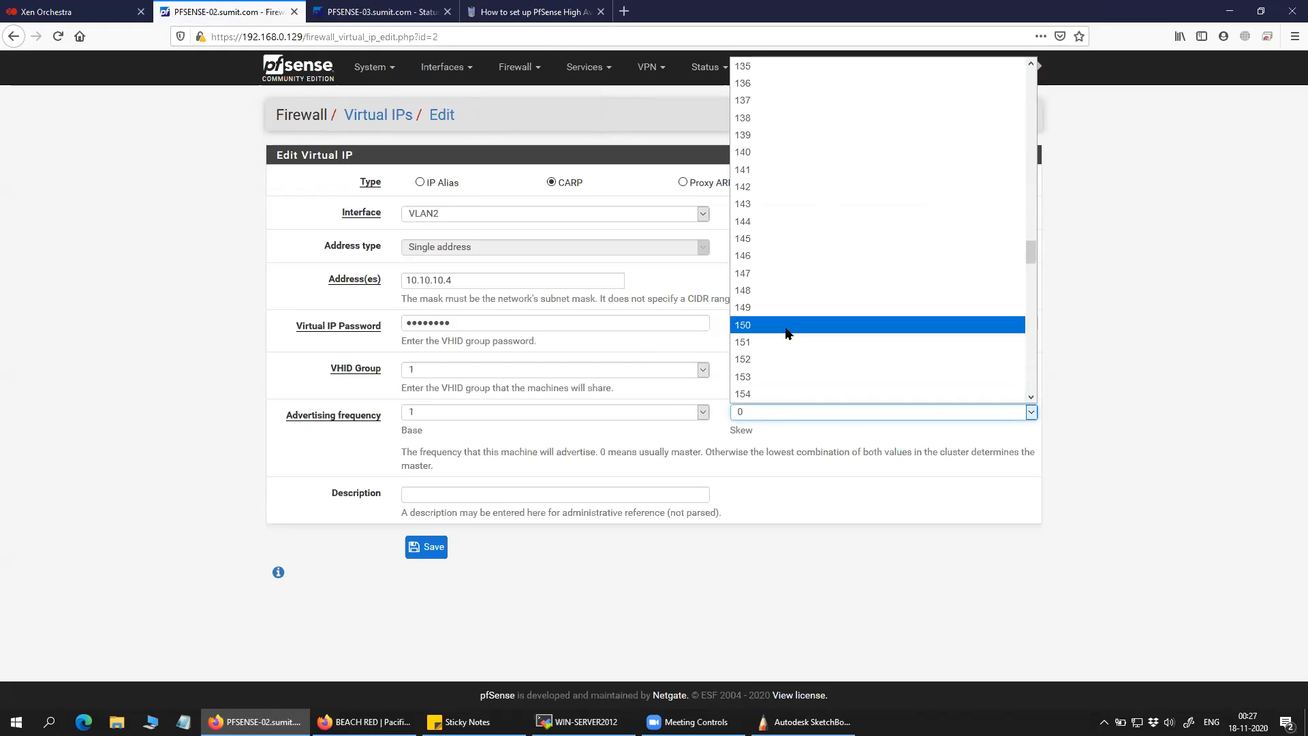
{"action": "left_click", "coordinate": [784, 326]}
{"action": "left_click", "coordinate": [427, 547]}
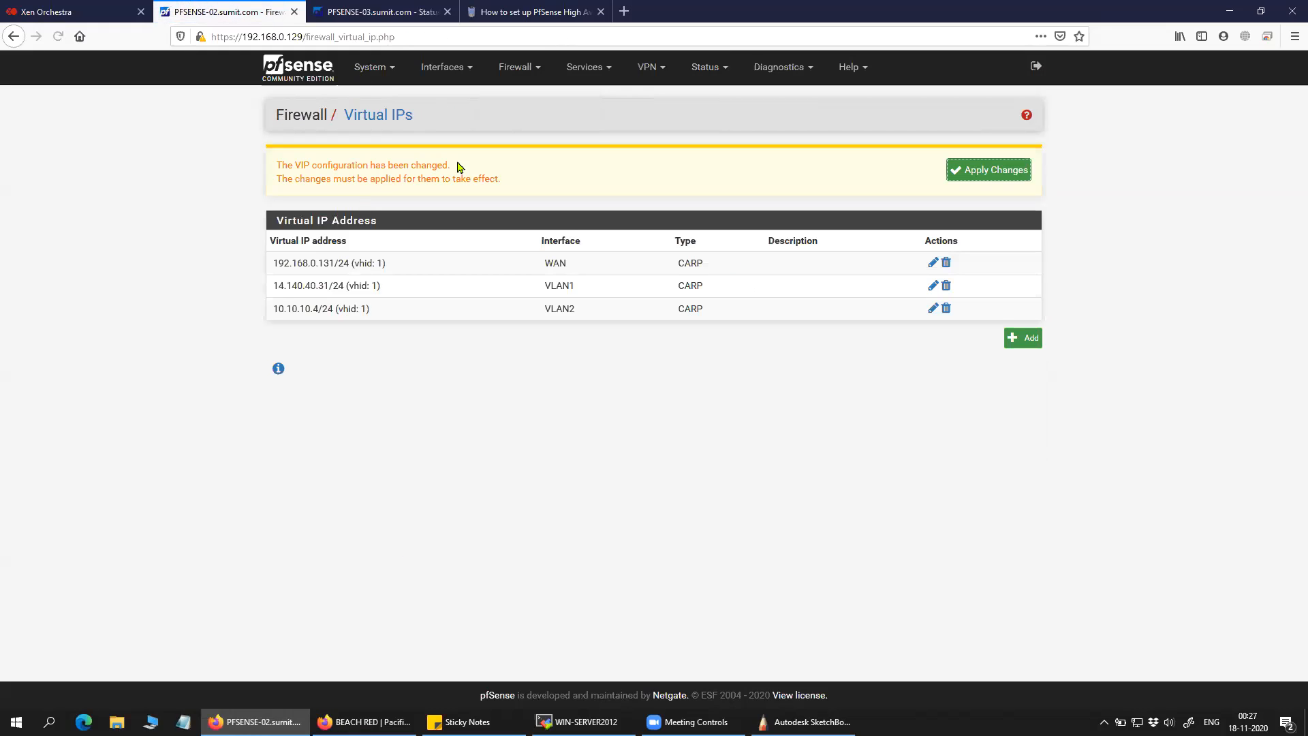
{"action": "left_click", "coordinate": [995, 174]}
On PFSENSE-03, edit the VLAN2 virtual IP and set its skew to 0.
{"action": "left_click", "coordinate": [417, 12]}
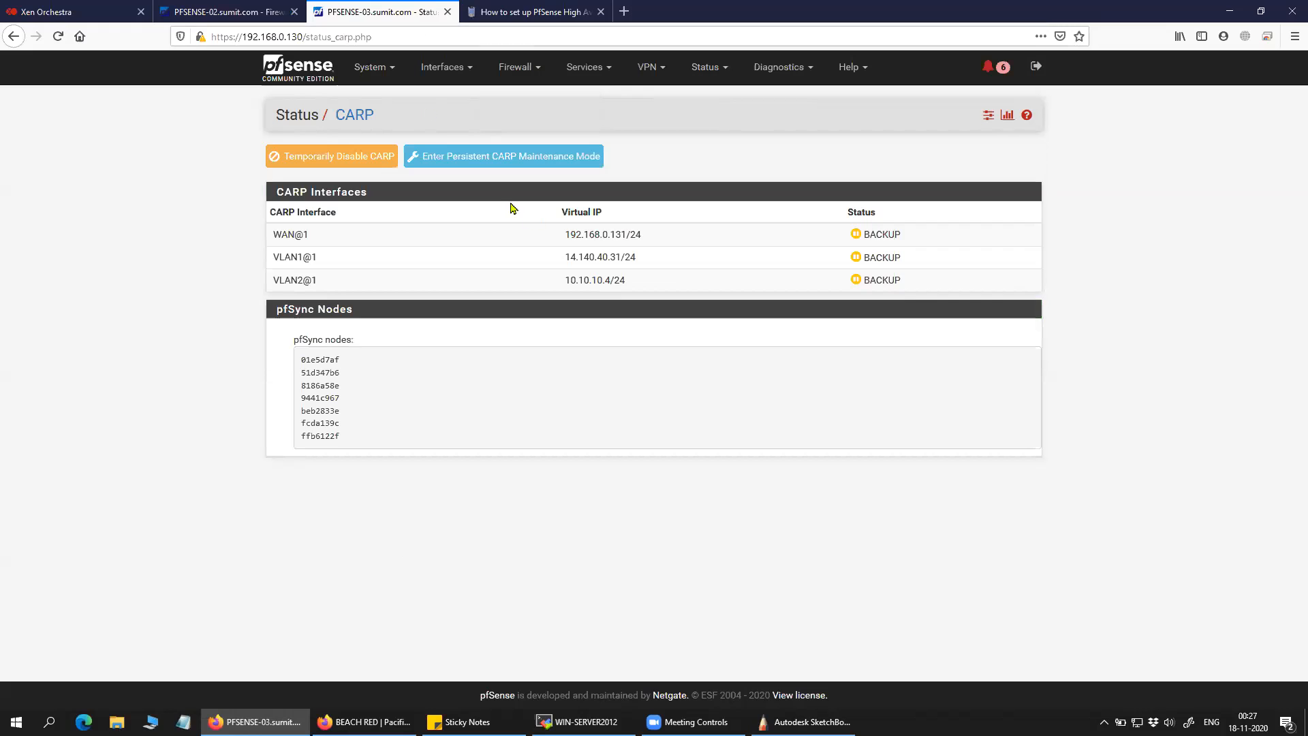
{"action": "left_click", "coordinate": [536, 68]}
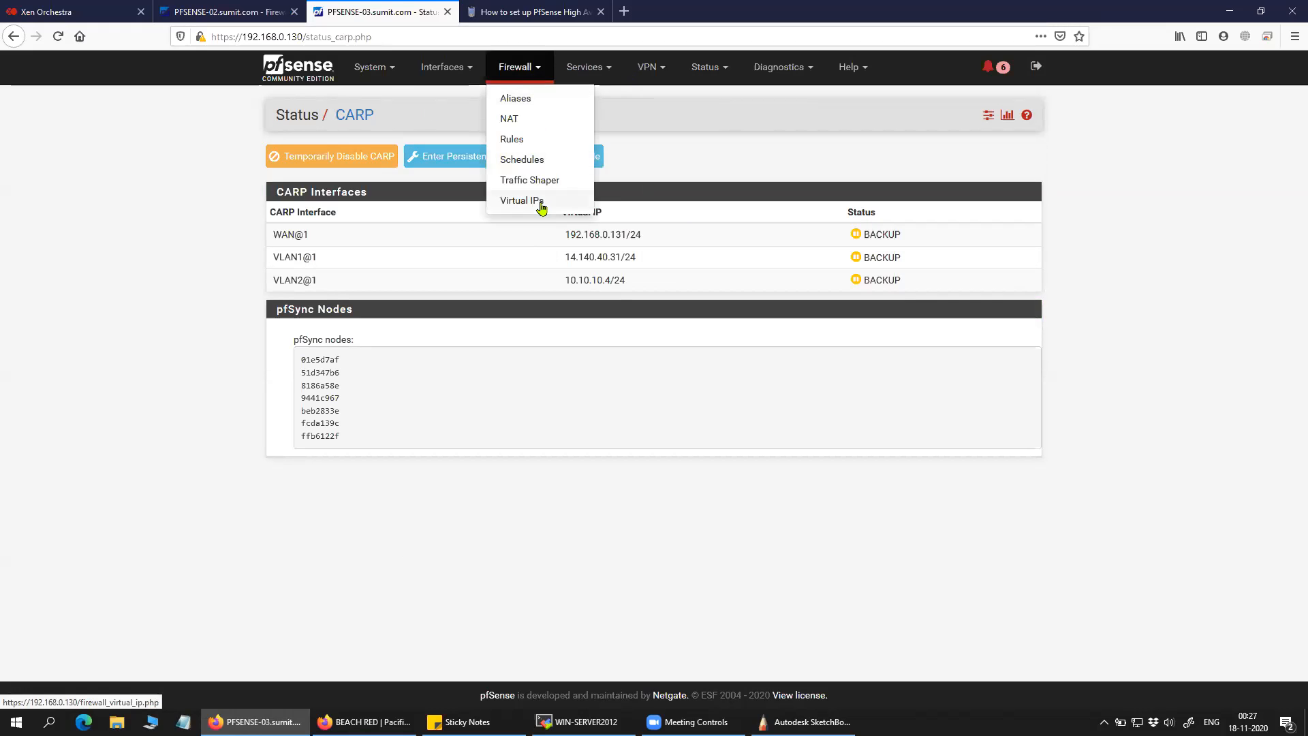
{"action": "left_click", "coordinate": [525, 199]}
{"action": "left_click", "coordinate": [931, 254]}
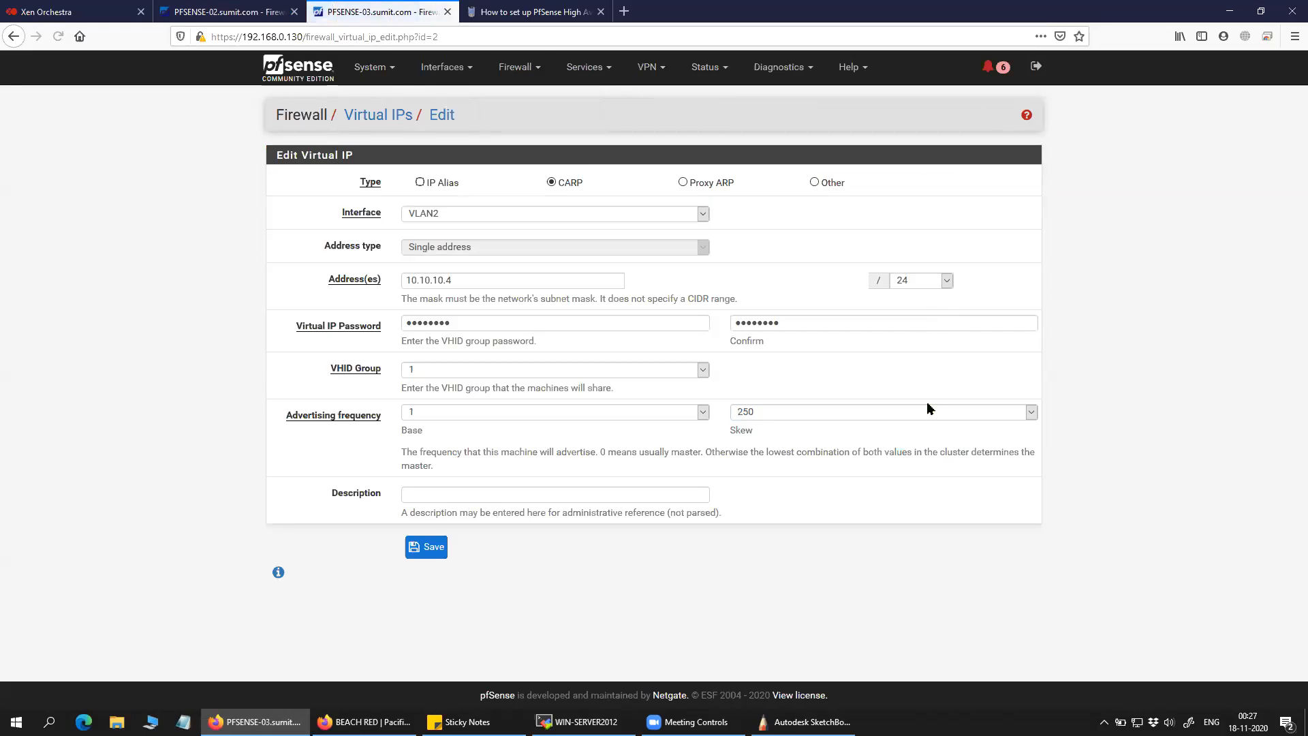
{"action": "left_click", "coordinate": [770, 415]}
{"action": "scroll", "coordinate": [783, 242], "scroll_direction": "up", "scroll_amount": 18}
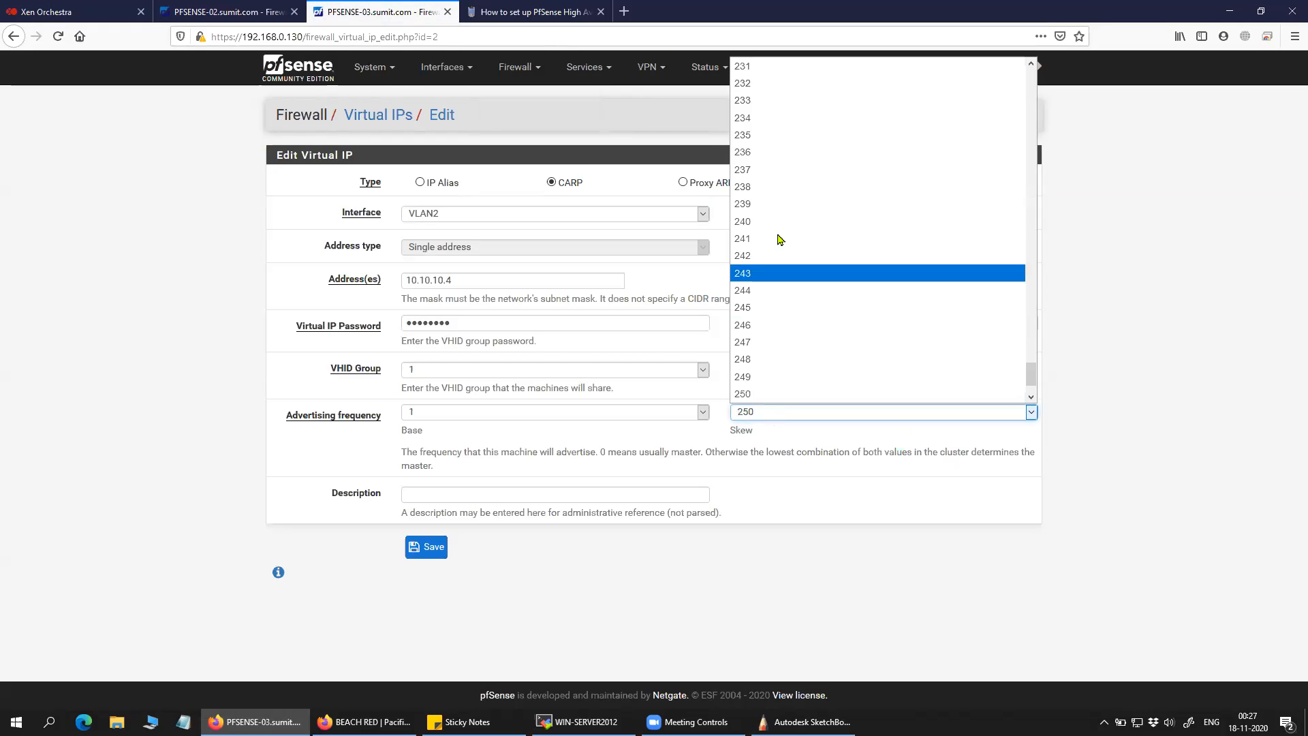
{"action": "left_click_drag", "start_coordinate": [1031, 305], "coordinate": [954, 93]}
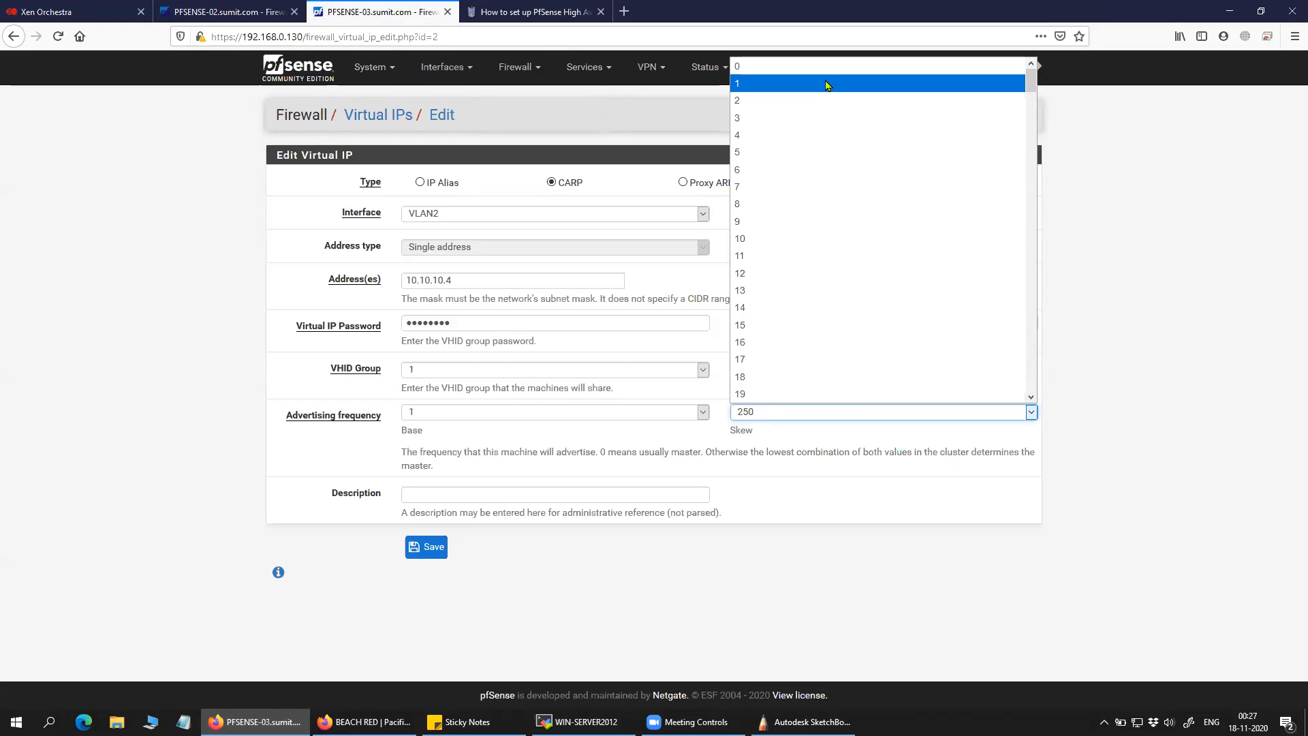
{"action": "left_click", "coordinate": [833, 67]}
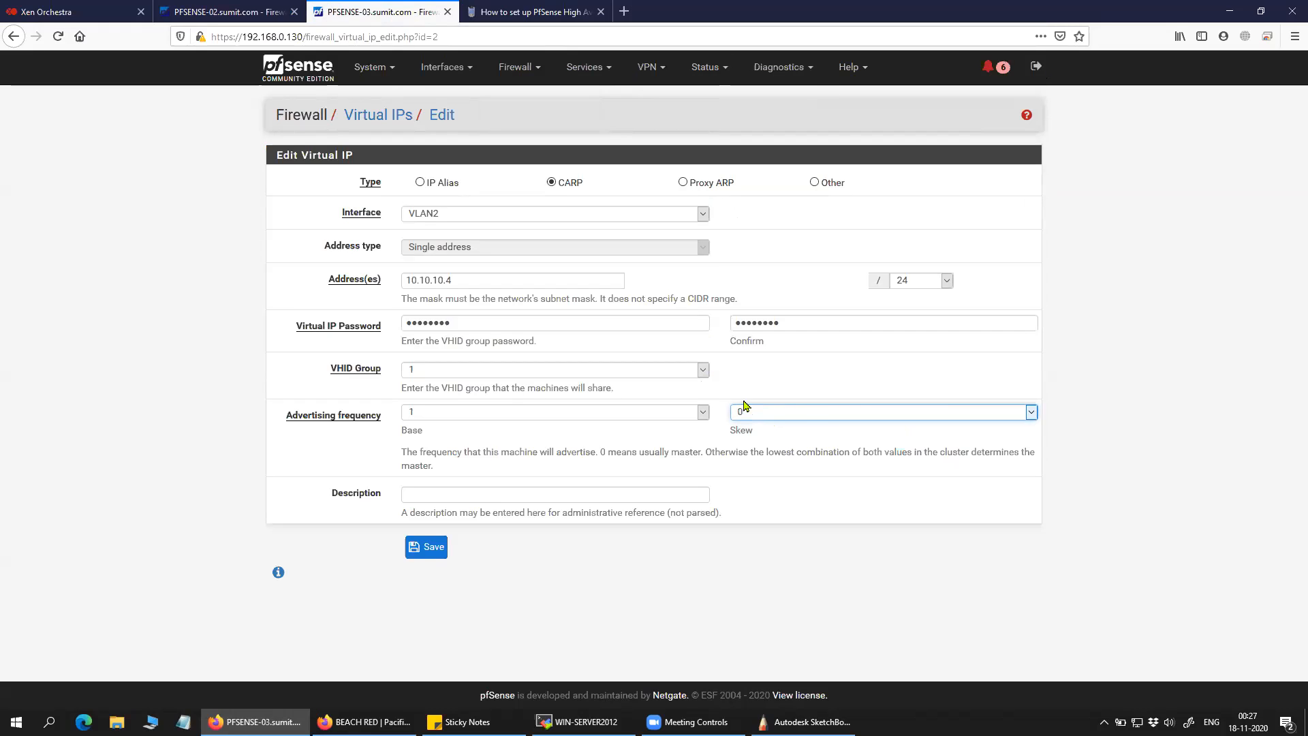
Change the VLAN2 skew to 47, then save and apply the virtual IP change.
{"action": "left_click", "coordinate": [802, 415]}
{"action": "scroll", "coordinate": [769, 355], "scroll_direction": "down", "scroll_amount": 10}
{"action": "left_click", "coordinate": [766, 359]}
{"action": "left_click", "coordinate": [427, 546]}
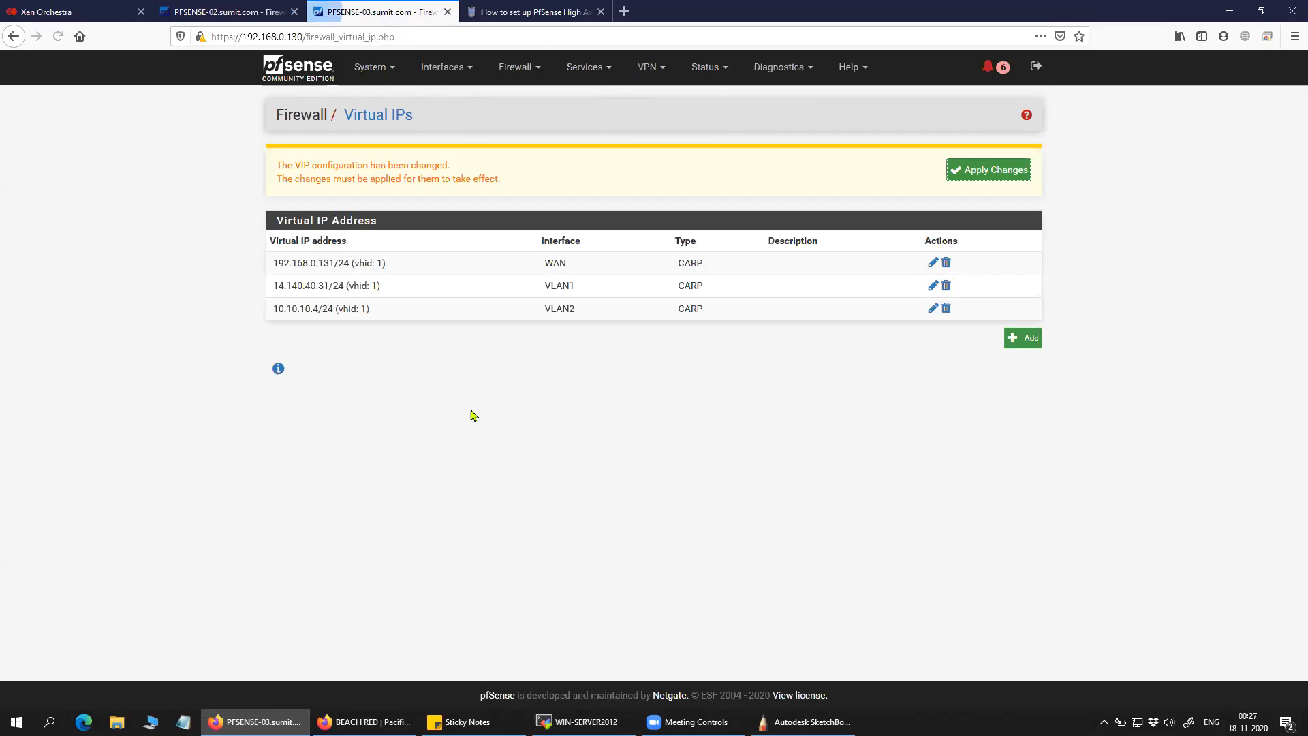
{"action": "left_click", "coordinate": [979, 171]}
{"action": "left_click", "coordinate": [266, 14]}
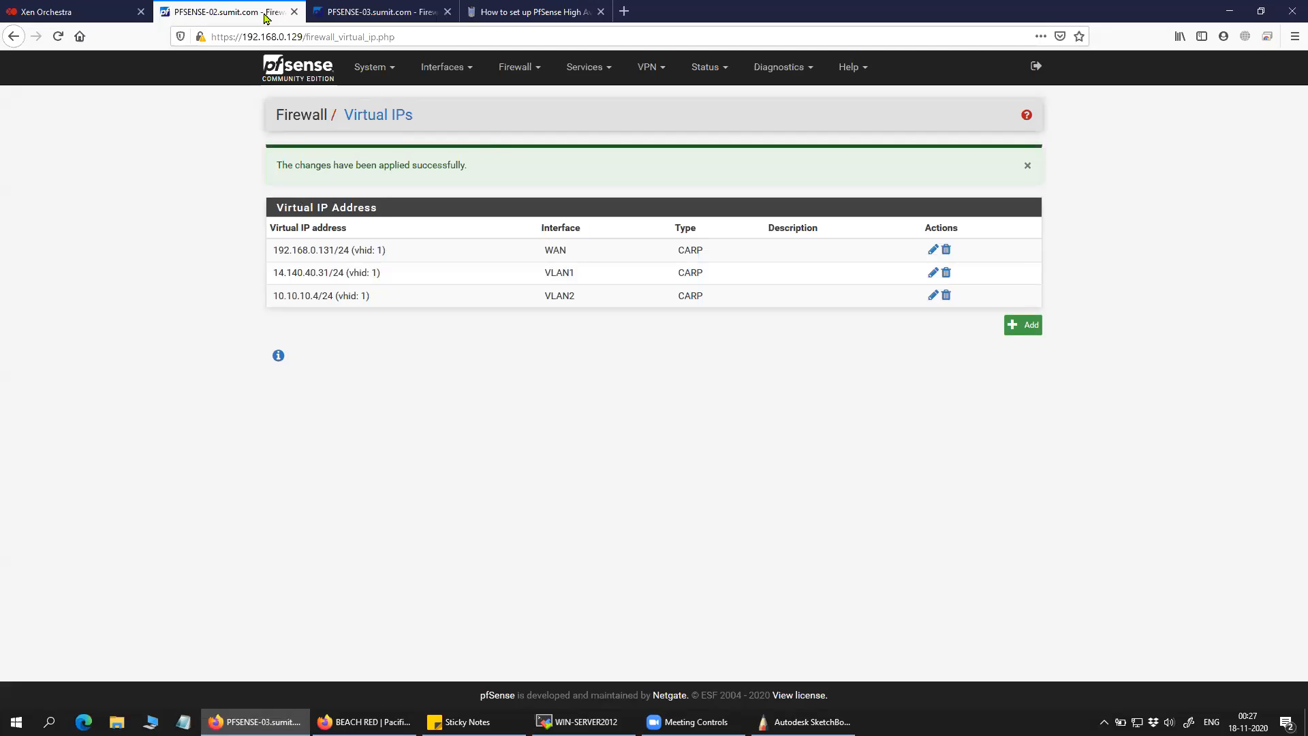
Open PFSENSE-02's CARP status and highlight the VLAN1 name and the WAN and VLAN1 virtual IPs.
{"action": "left_click", "coordinate": [717, 67]}
{"action": "left_click", "coordinate": [727, 122]}
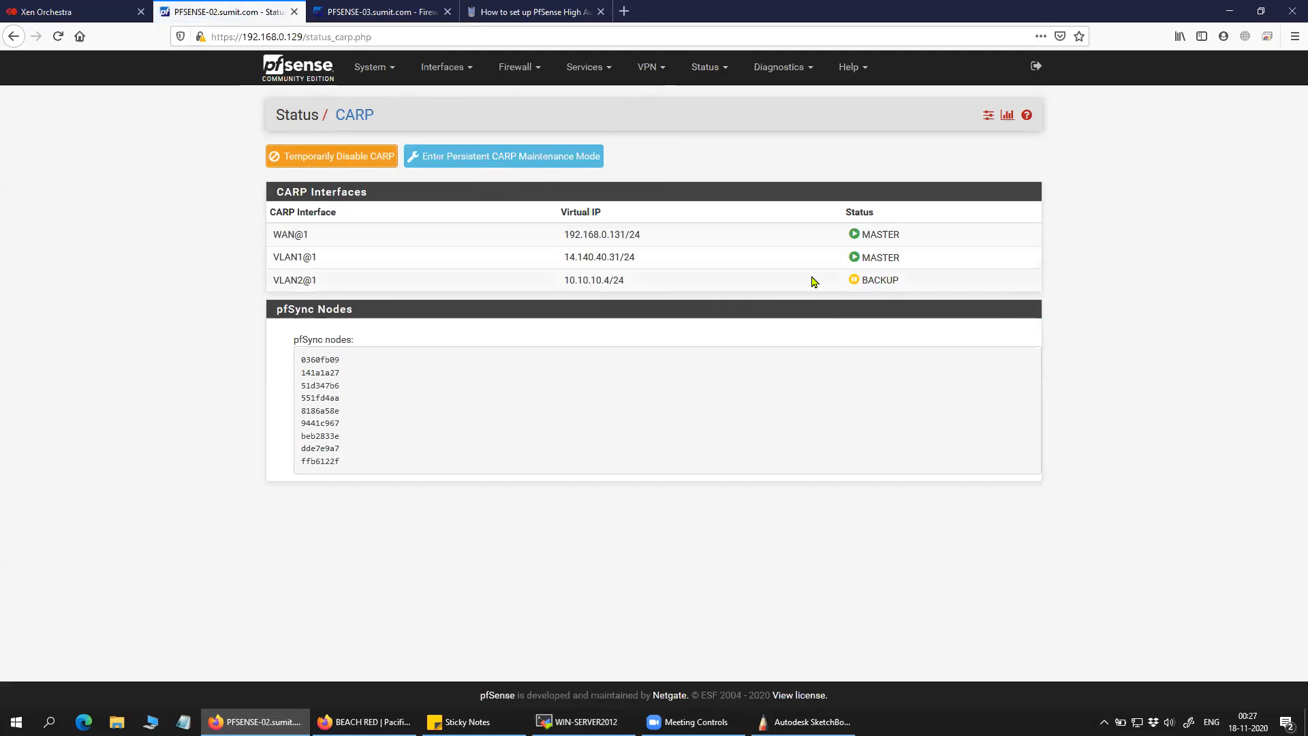
{"action": "left_click_drag", "start_coordinate": [322, 240], "coordinate": [271, 257]}
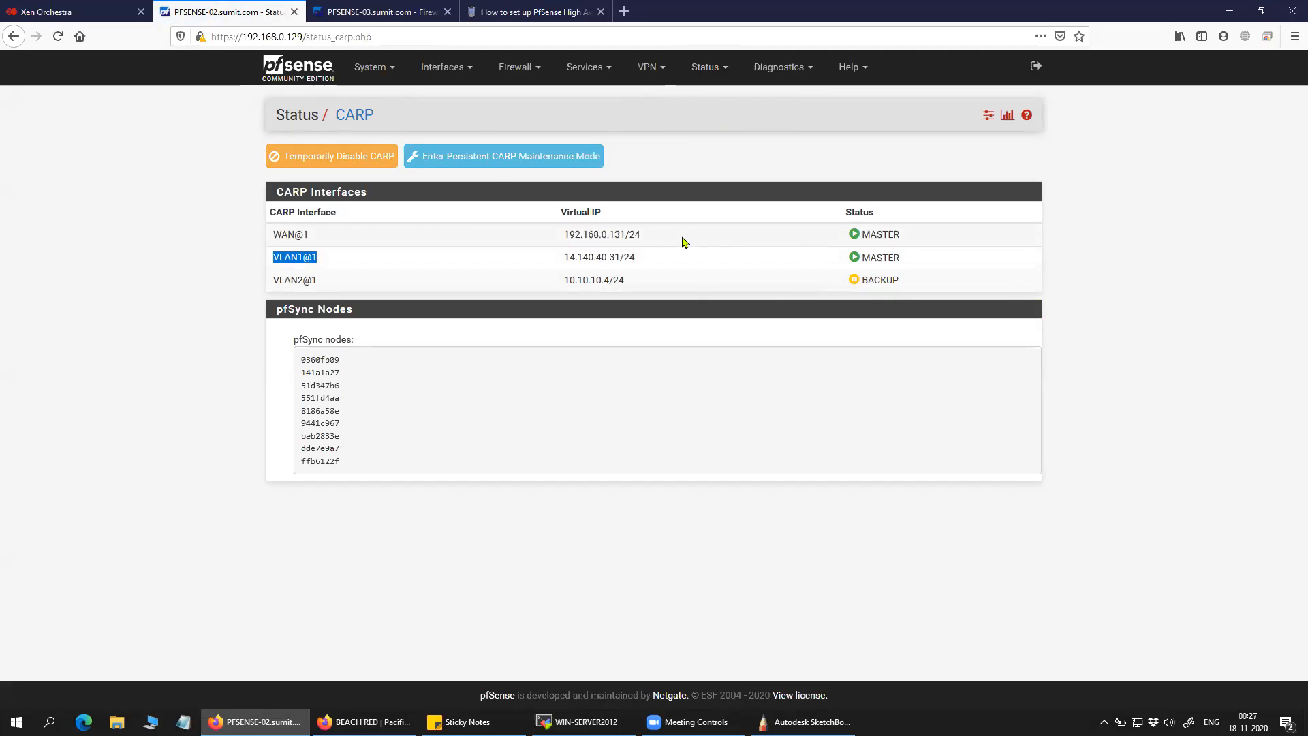
{"action": "left_click_drag", "start_coordinate": [647, 237], "coordinate": [572, 239]}
{"action": "left_click_drag", "start_coordinate": [640, 261], "coordinate": [543, 263]}
Highlight VLAN2's virtual IP 10.10.10.4/24 and its BACKUP status.
{"action": "left_click_drag", "start_coordinate": [338, 282], "coordinate": [265, 279]}
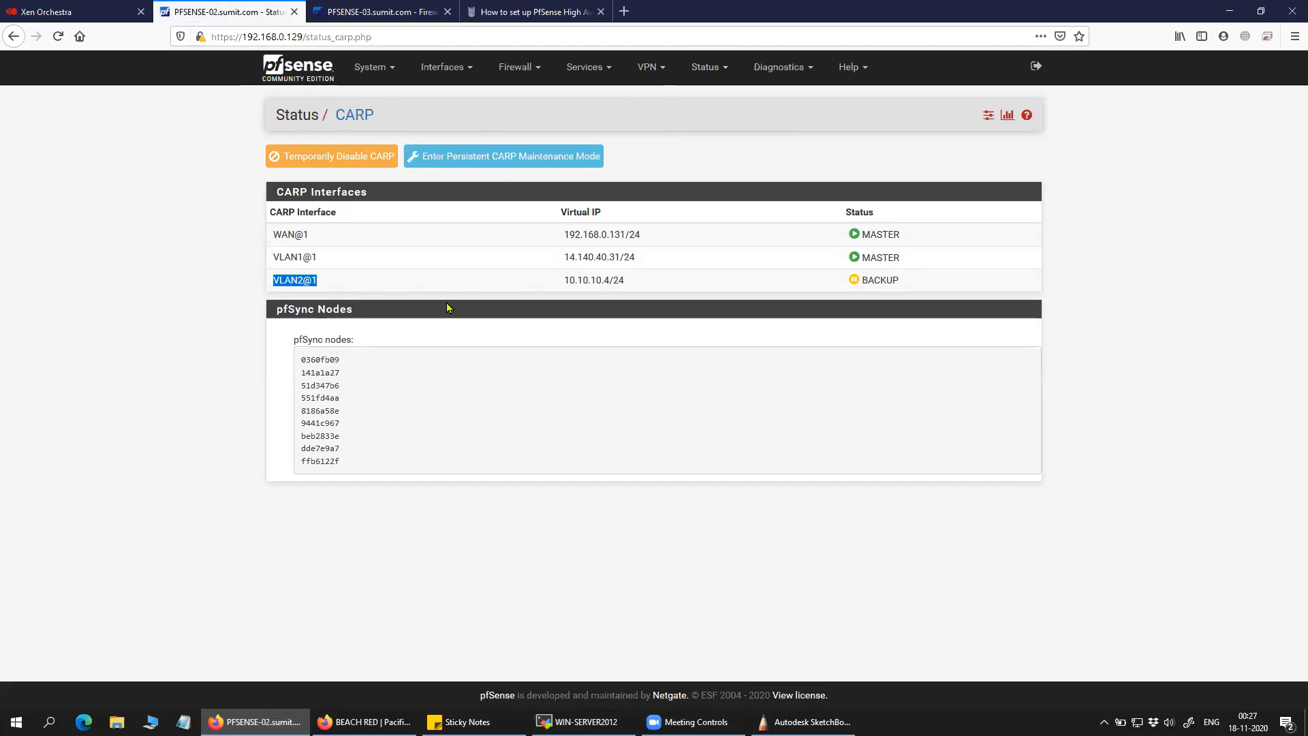
{"action": "left_click_drag", "start_coordinate": [563, 281], "coordinate": [625, 280]}
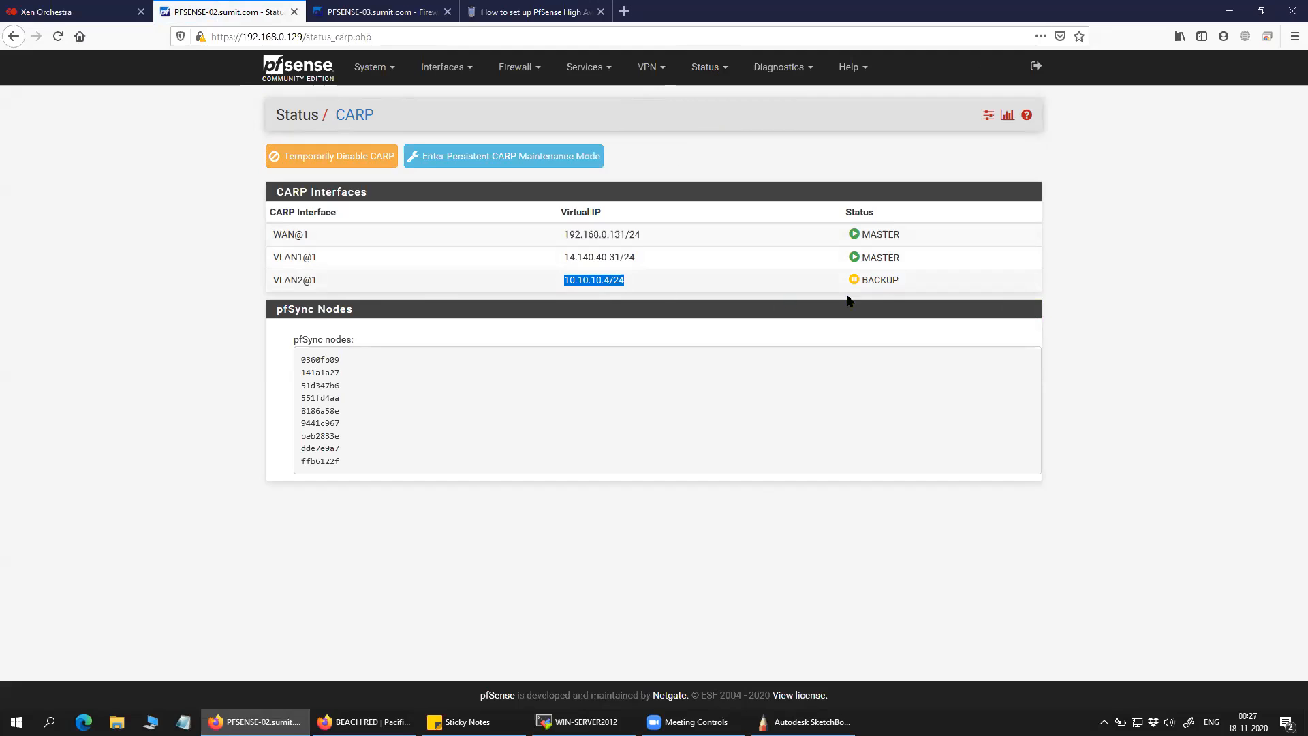
{"action": "left_click_drag", "start_coordinate": [901, 282], "coordinate": [862, 282]}
{"action": "left_click_drag", "start_coordinate": [325, 284], "coordinate": [270, 289]}
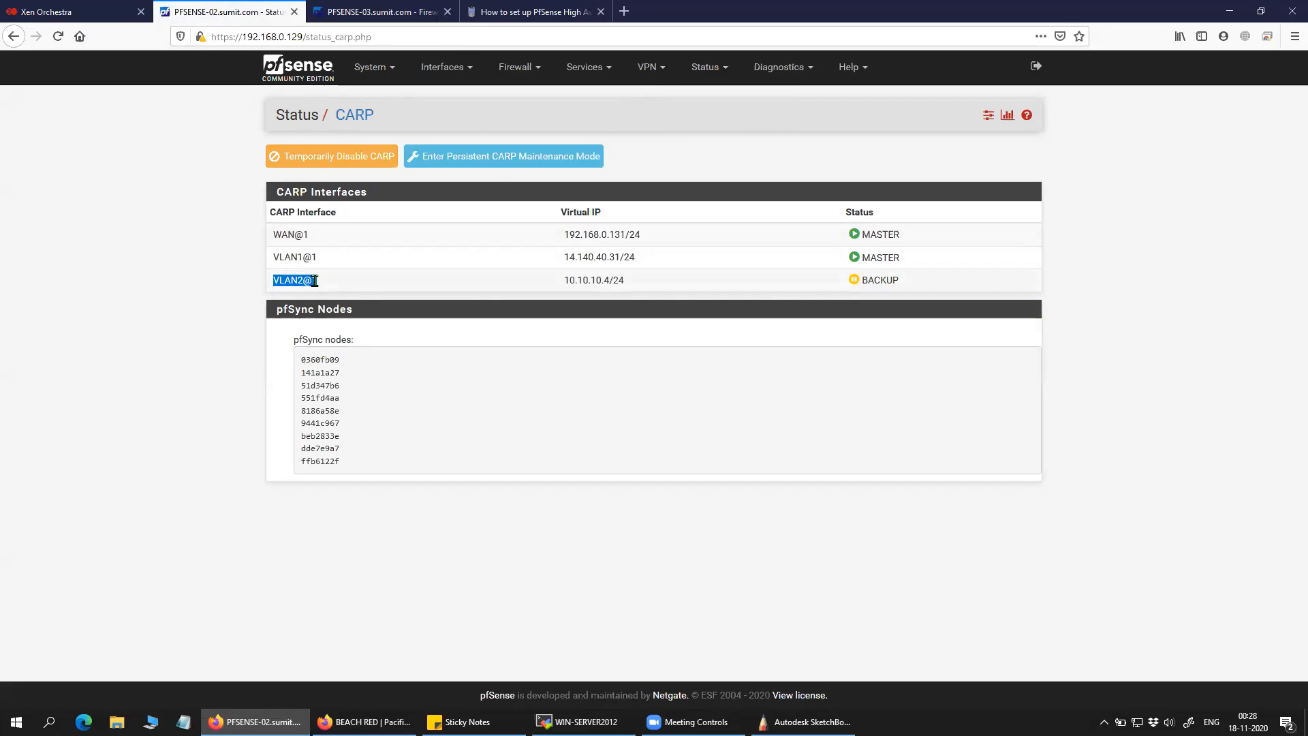
{"action": "left_click_drag", "start_coordinate": [328, 290], "coordinate": [270, 291]}
{"action": "left_click_drag", "start_coordinate": [565, 289], "coordinate": [613, 281]}
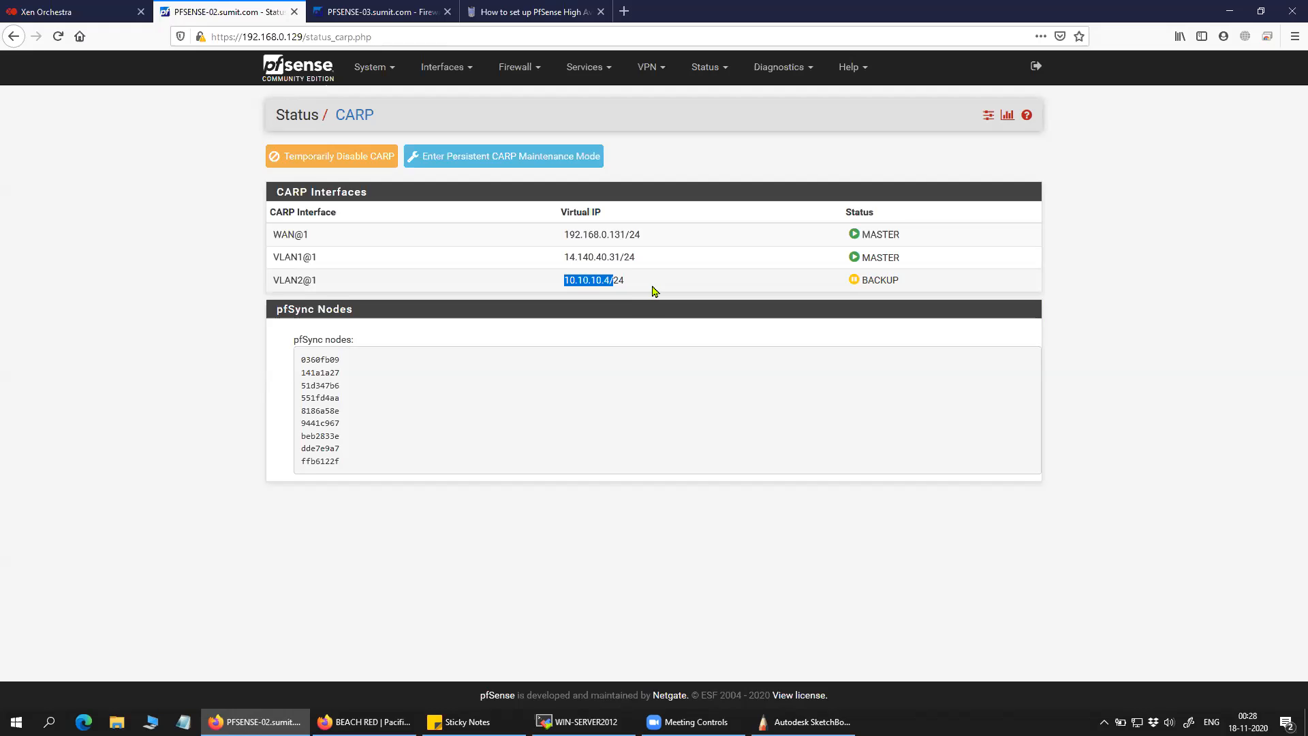
{"action": "mouse_move", "coordinate": [640, 289]}
{"action": "left_mouse_down"}
{"action": "mouse_move", "coordinate": [550, 286]}
{"action": "mouse_move", "coordinate": [620, 282]}
{"action": "left_mouse_up"}
Open PFSENSE-03's CARP status and highlight VLAN2 as MASTER and VLAN1 as BACKUP.
{"action": "left_click", "coordinate": [398, 12]}
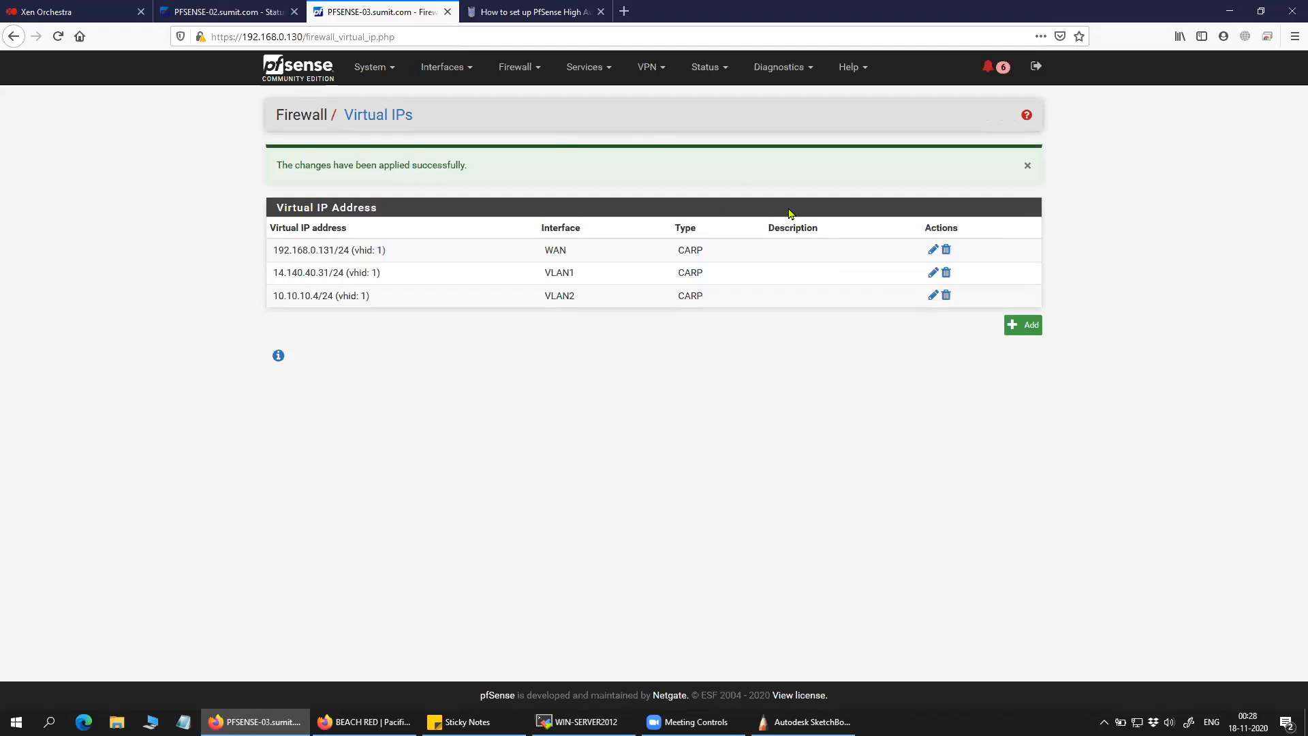
{"action": "left_click", "coordinate": [722, 77]}
{"action": "left_click", "coordinate": [730, 121]}
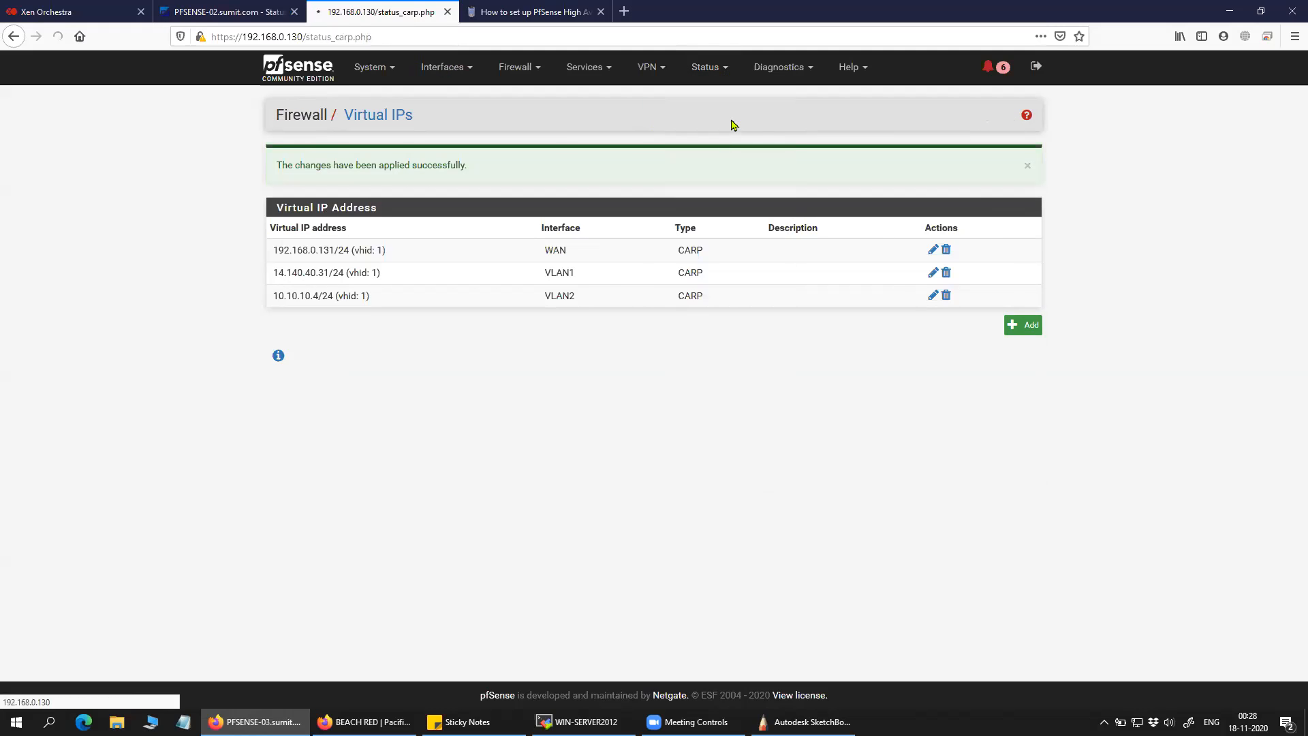
{"action": "left_click_drag", "start_coordinate": [906, 290], "coordinate": [860, 283]}
{"action": "left_click_drag", "start_coordinate": [315, 235], "coordinate": [270, 258]}
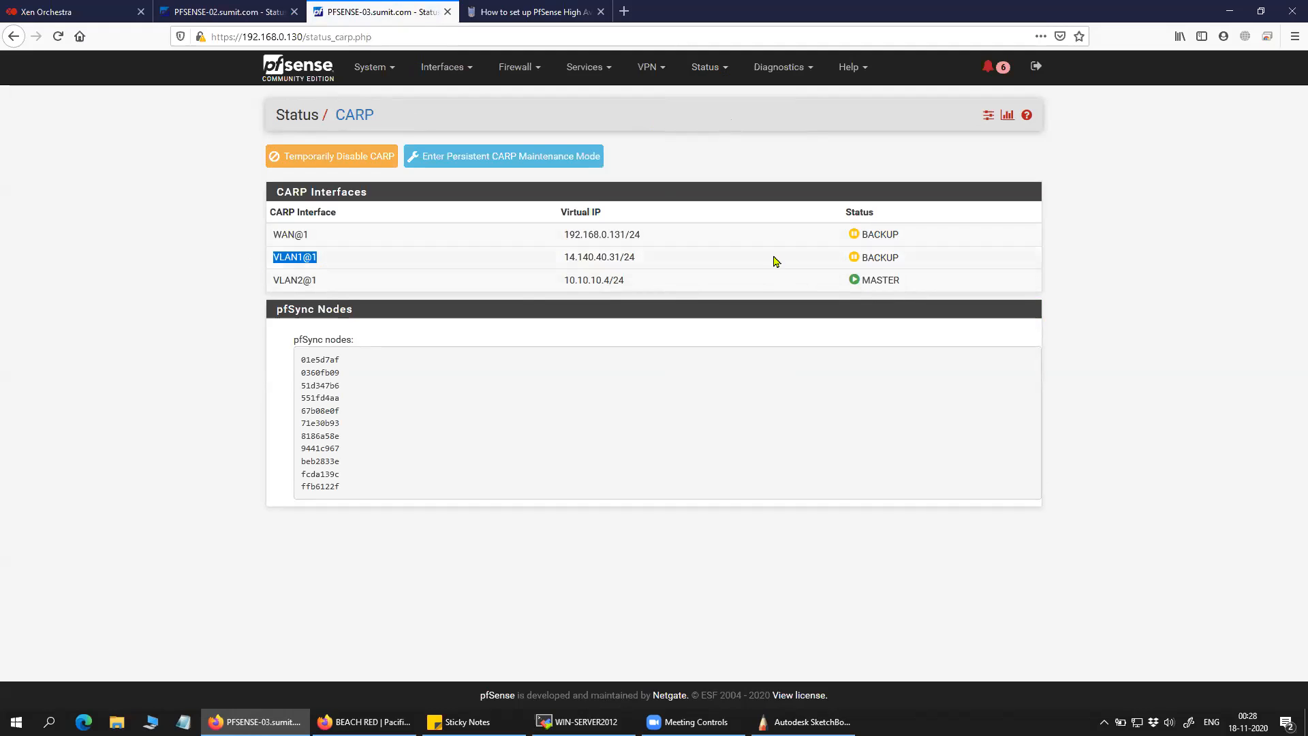
{"action": "left_click_drag", "start_coordinate": [902, 259], "coordinate": [860, 235]}
{"action": "left_click", "coordinate": [234, 217]}
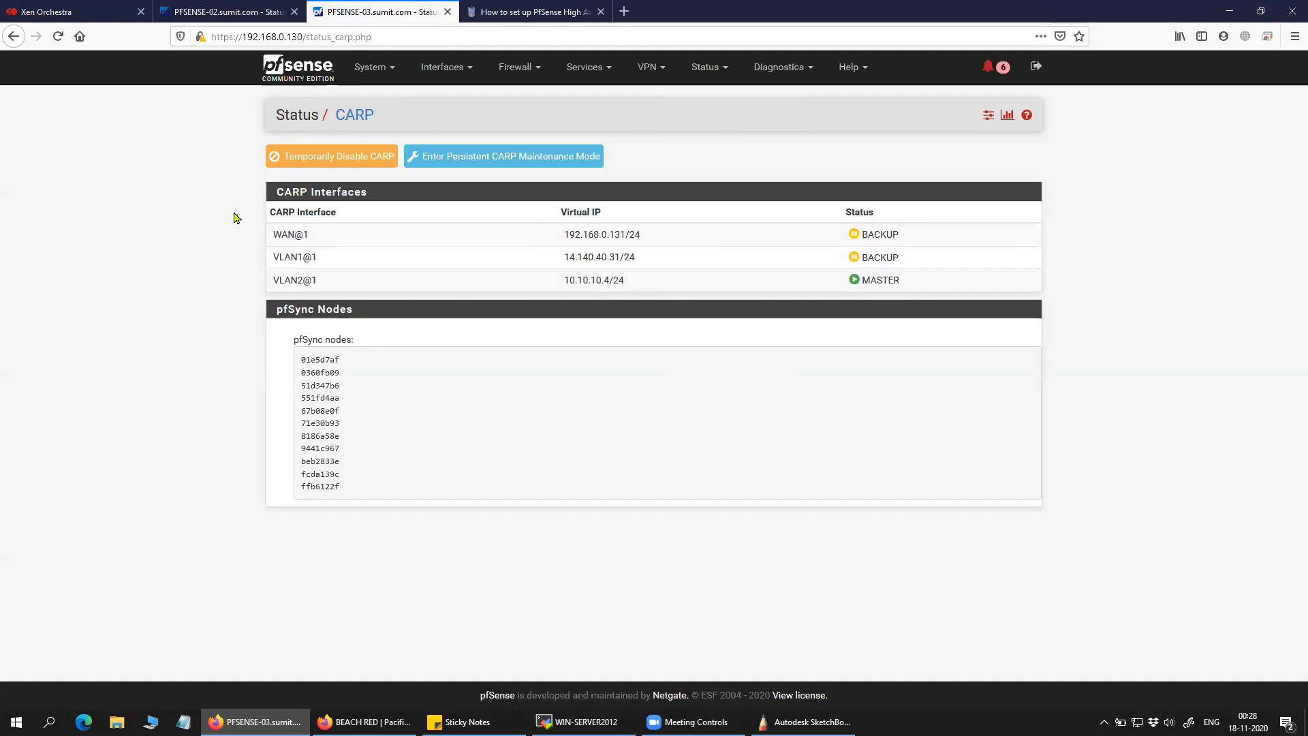
Compare the CARP status pages of PFSENSE-02 and PFSENSE-03 side by side.
{"action": "left_click", "coordinate": [231, 14]}
{"action": "left_click", "coordinate": [373, 21]}
{"action": "left_click", "coordinate": [242, 15]}
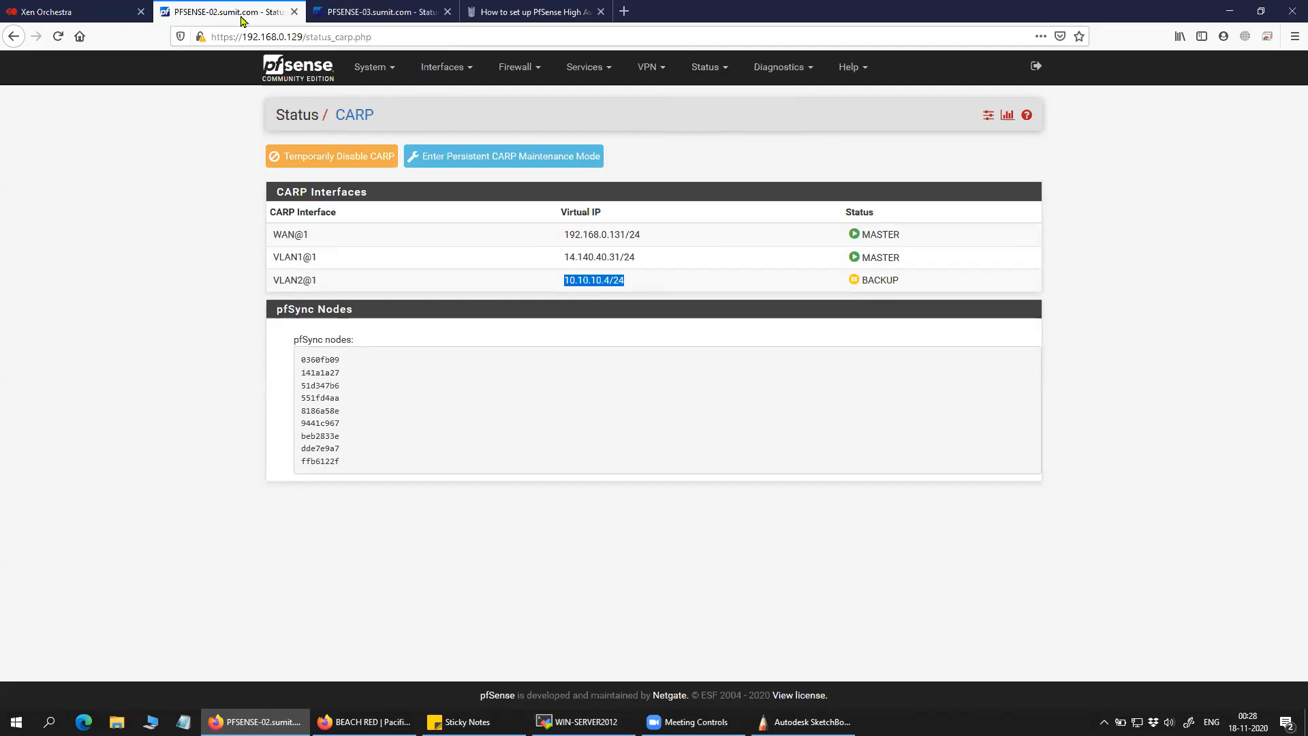
{"action": "left_click", "coordinate": [368, 17]}
Flip repeatedly between the two firewalls' CARP status pages, ending on PFSENSE-02.
{"action": "left_click", "coordinate": [255, 15]}
{"action": "left_click", "coordinate": [379, 19]}
{"action": "left_click", "coordinate": [239, 16]}
{"action": "left_click", "coordinate": [381, 17]}
{"action": "left_click", "coordinate": [236, 19]}
Go to PFSENSE-02's dashboard, reload it and open the System Information widget settings.
{"action": "left_click", "coordinate": [389, 71]}
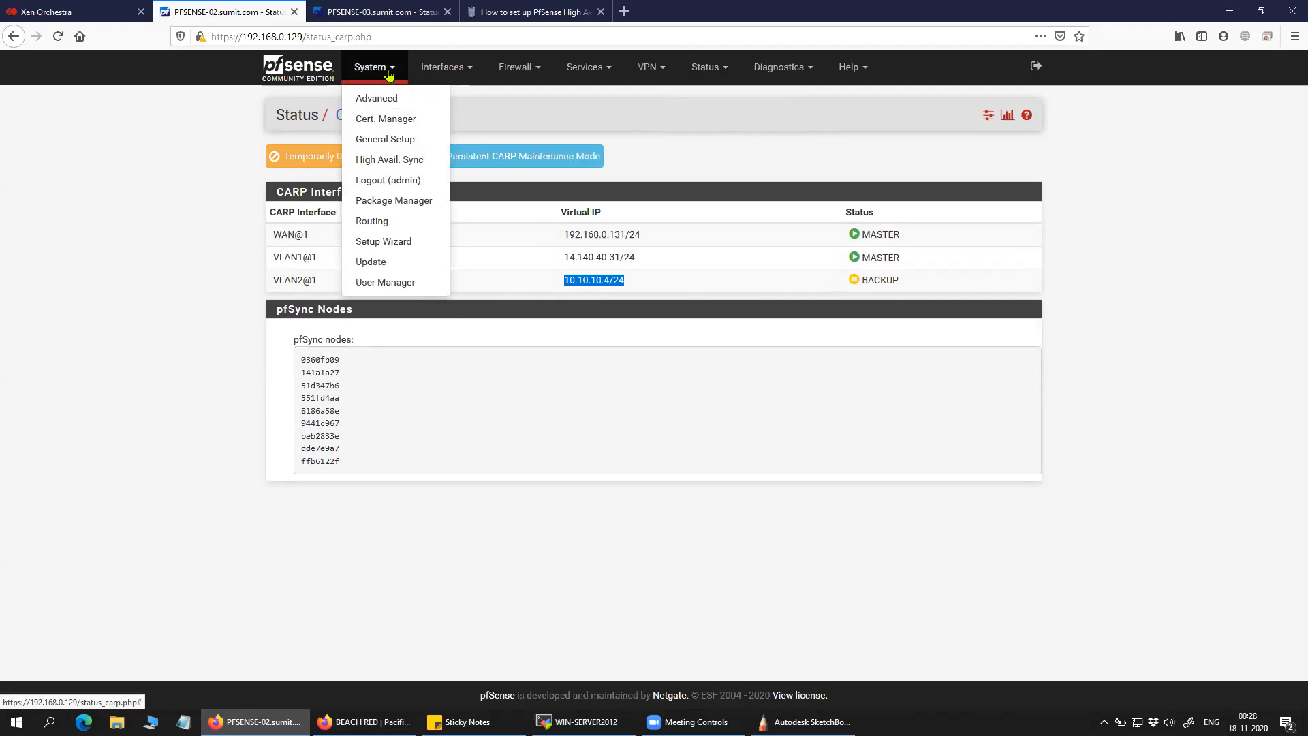
{"action": "left_click", "coordinate": [319, 69]}
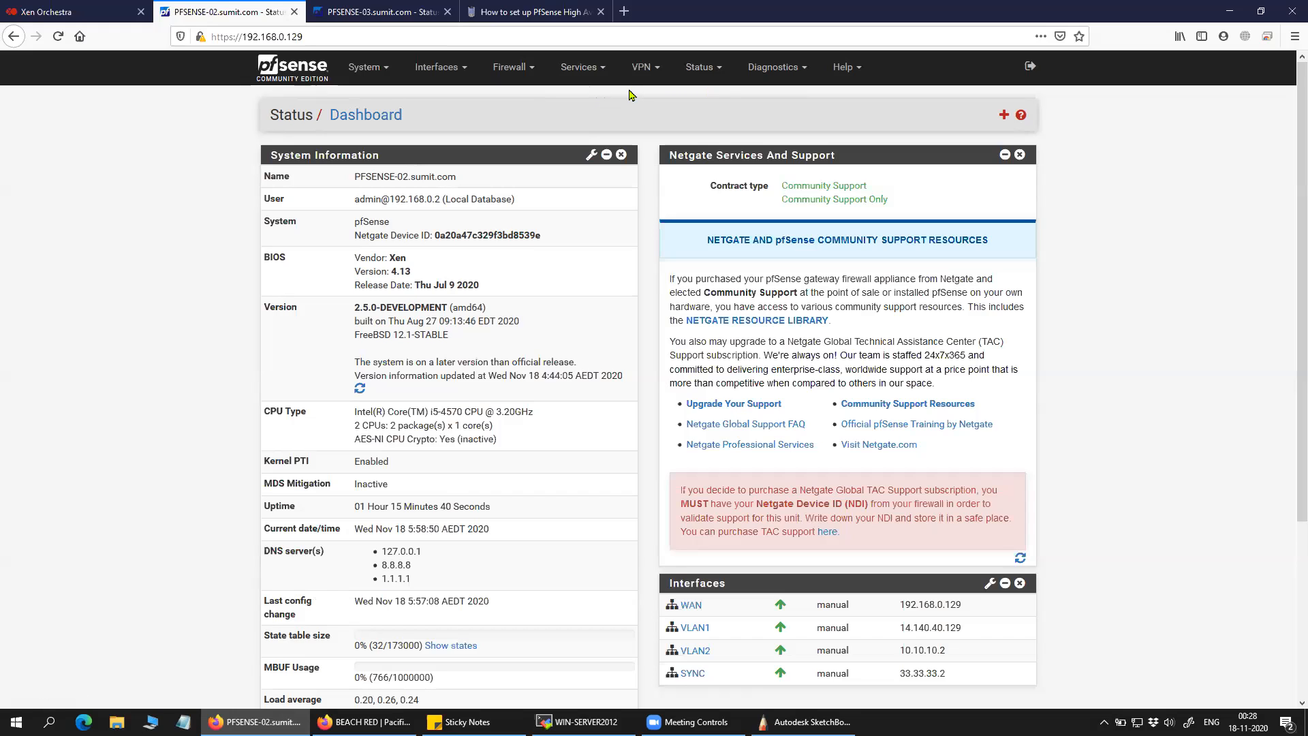
{"action": "left_click", "coordinate": [845, 67]}
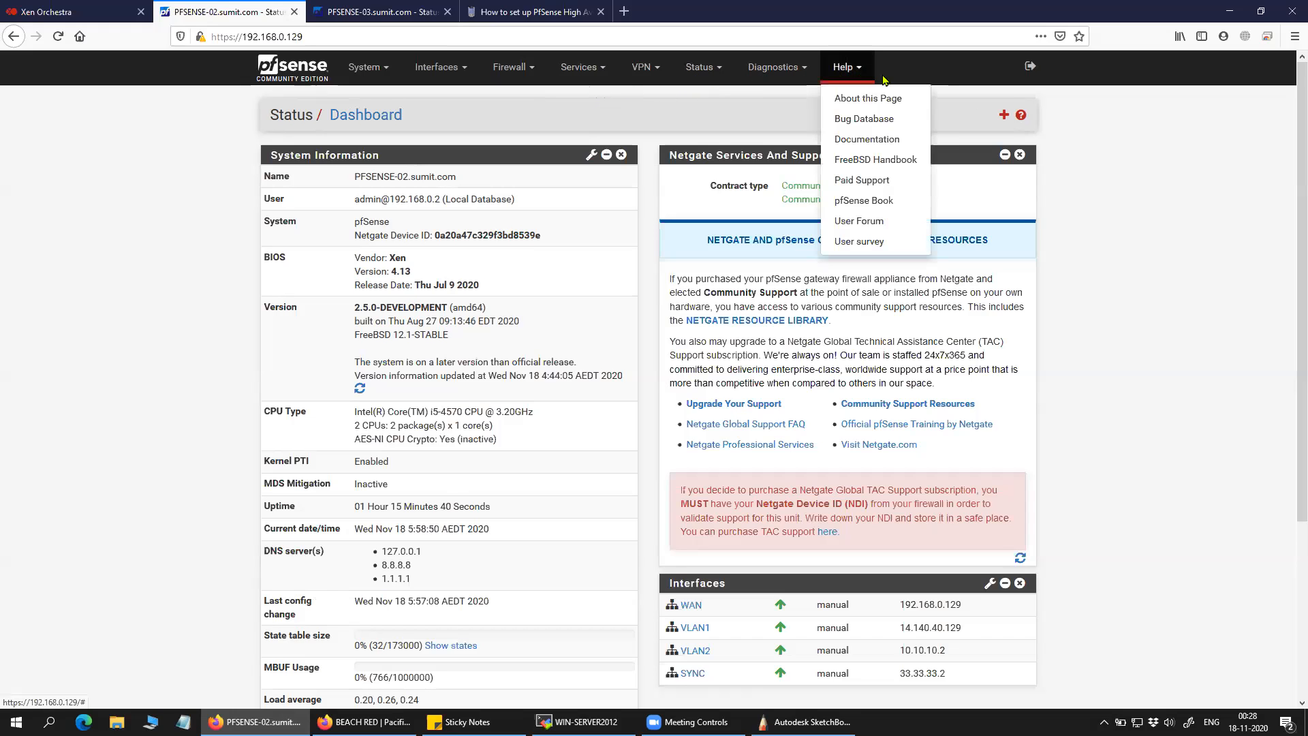
{"action": "left_click", "coordinate": [303, 71]}
{"action": "scroll", "coordinate": [1020, 224], "scroll_direction": "down", "scroll_amount": 3}
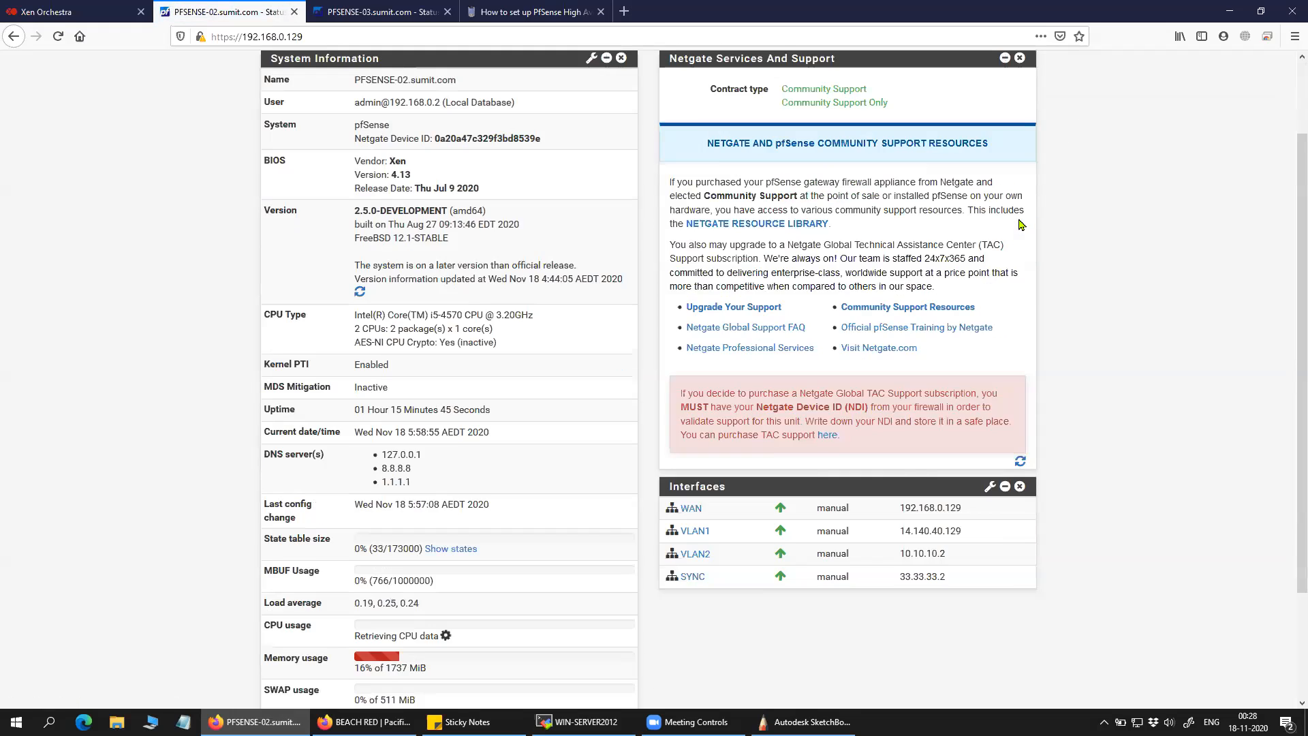
{"action": "scroll", "coordinate": [1020, 225], "scroll_direction": "down", "scroll_amount": 2}
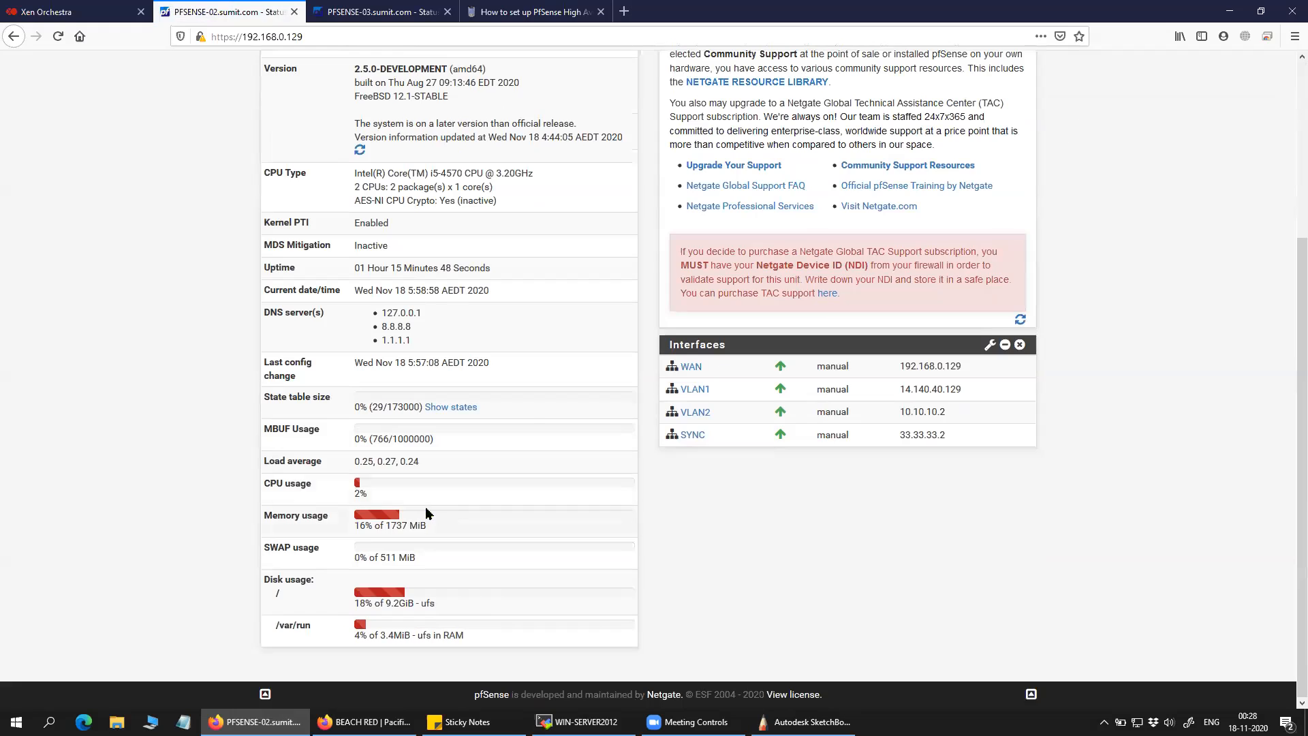
{"action": "scroll", "coordinate": [525, 413], "scroll_direction": "up", "scroll_amount": 3}
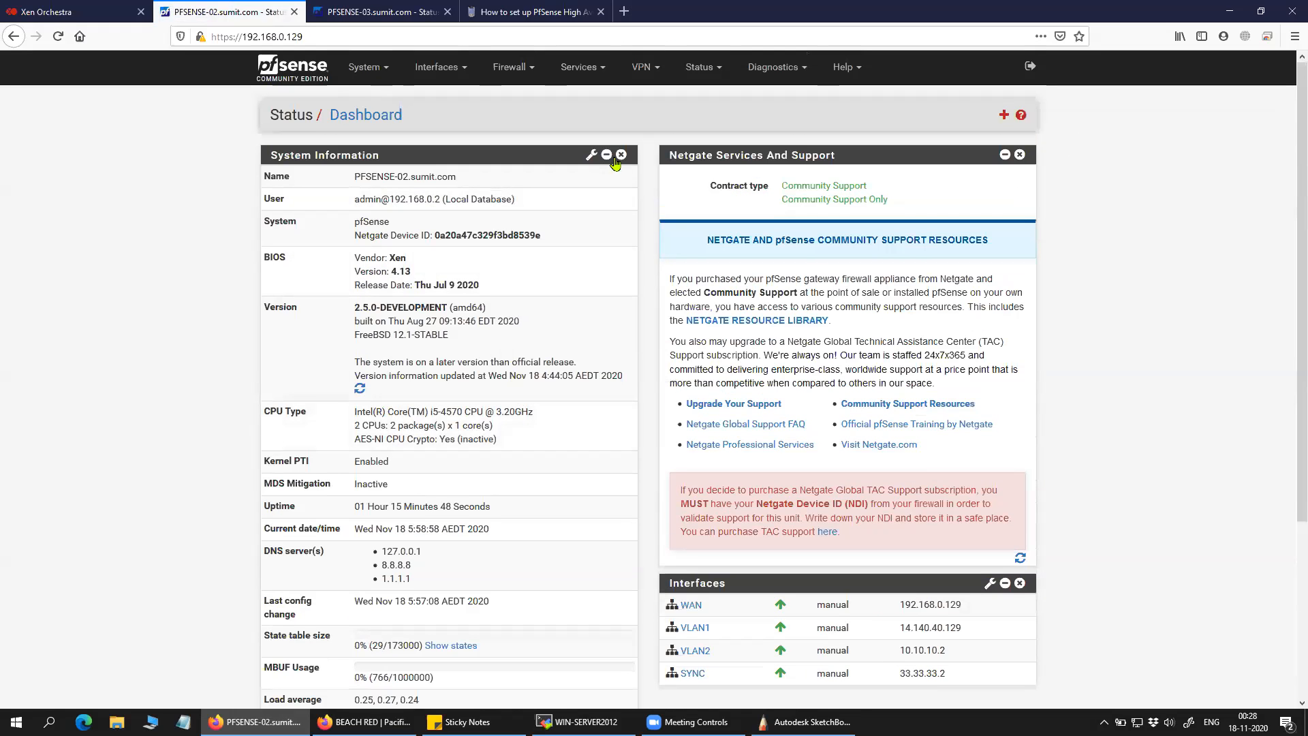
{"action": "left_click", "coordinate": [591, 156]}
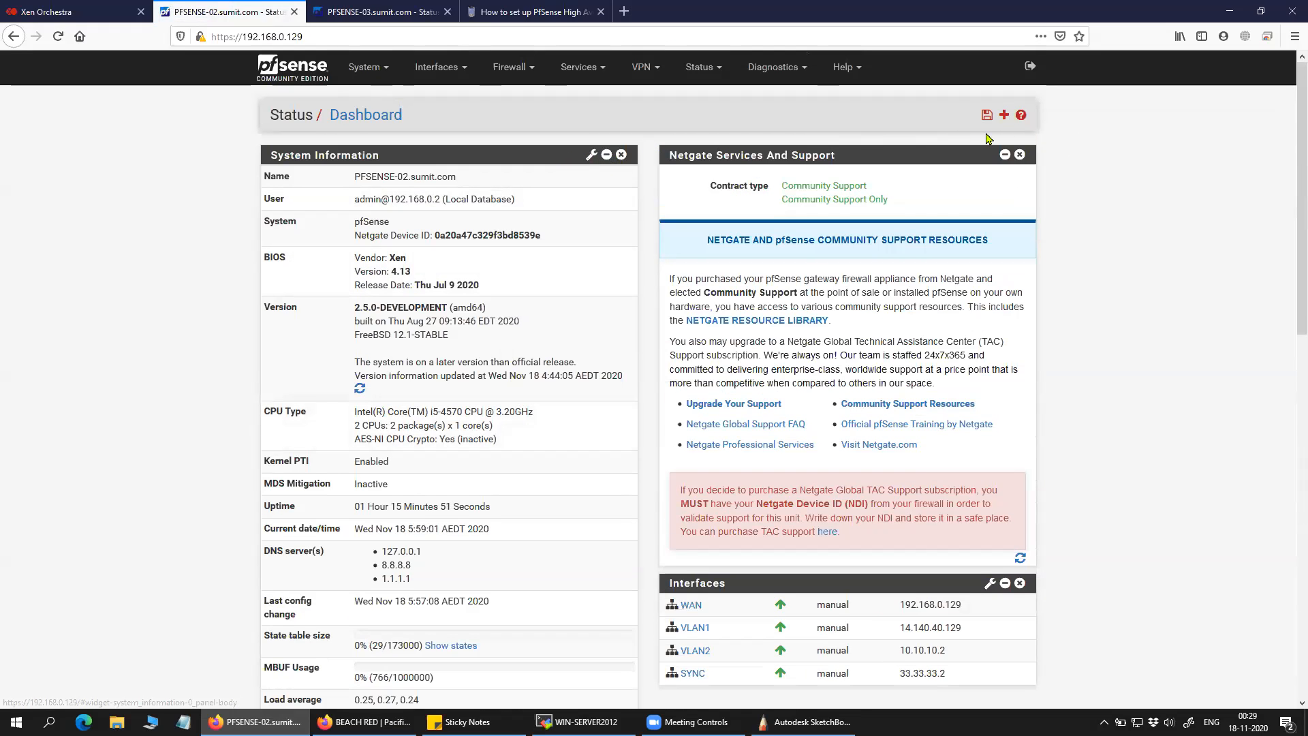
Browse the Help, Diagnostics, Services and System menus, then show the Interfaces list.
{"action": "left_click", "coordinate": [843, 67]}
{"action": "left_click", "coordinate": [789, 68]}
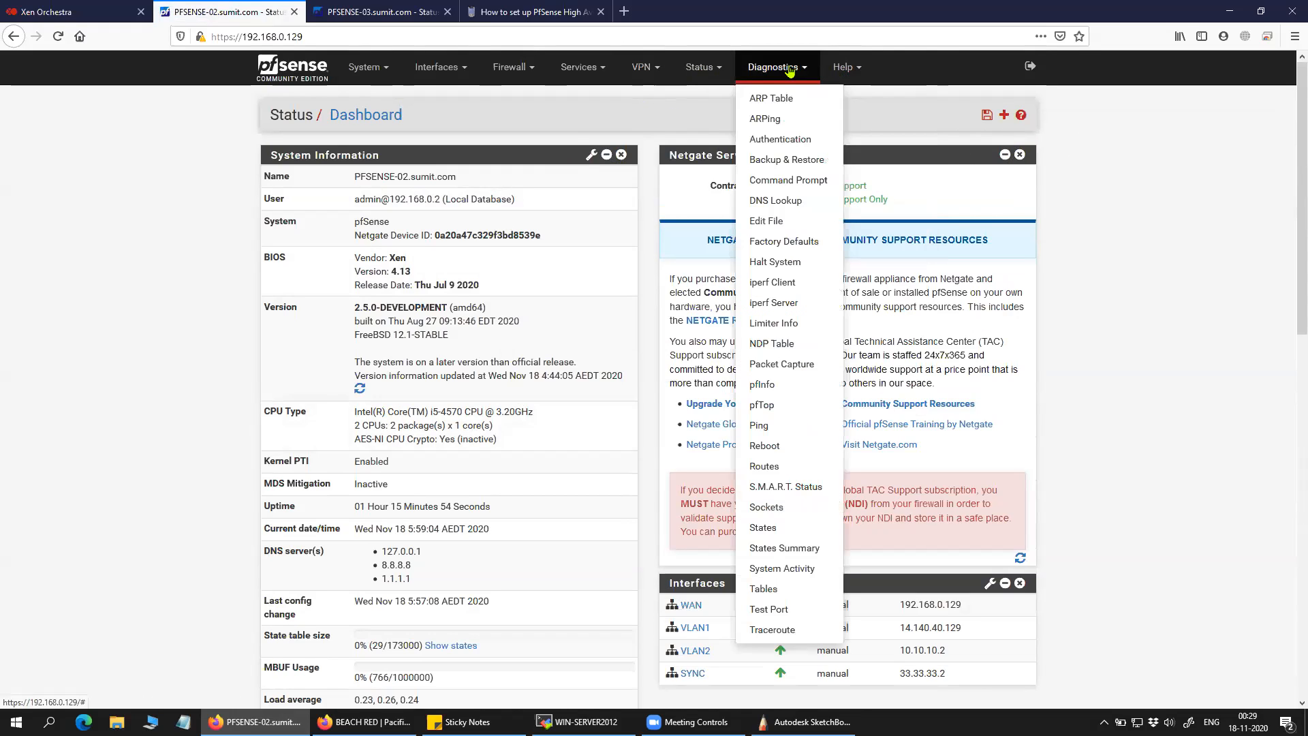
{"action": "left_click", "coordinate": [584, 69]}
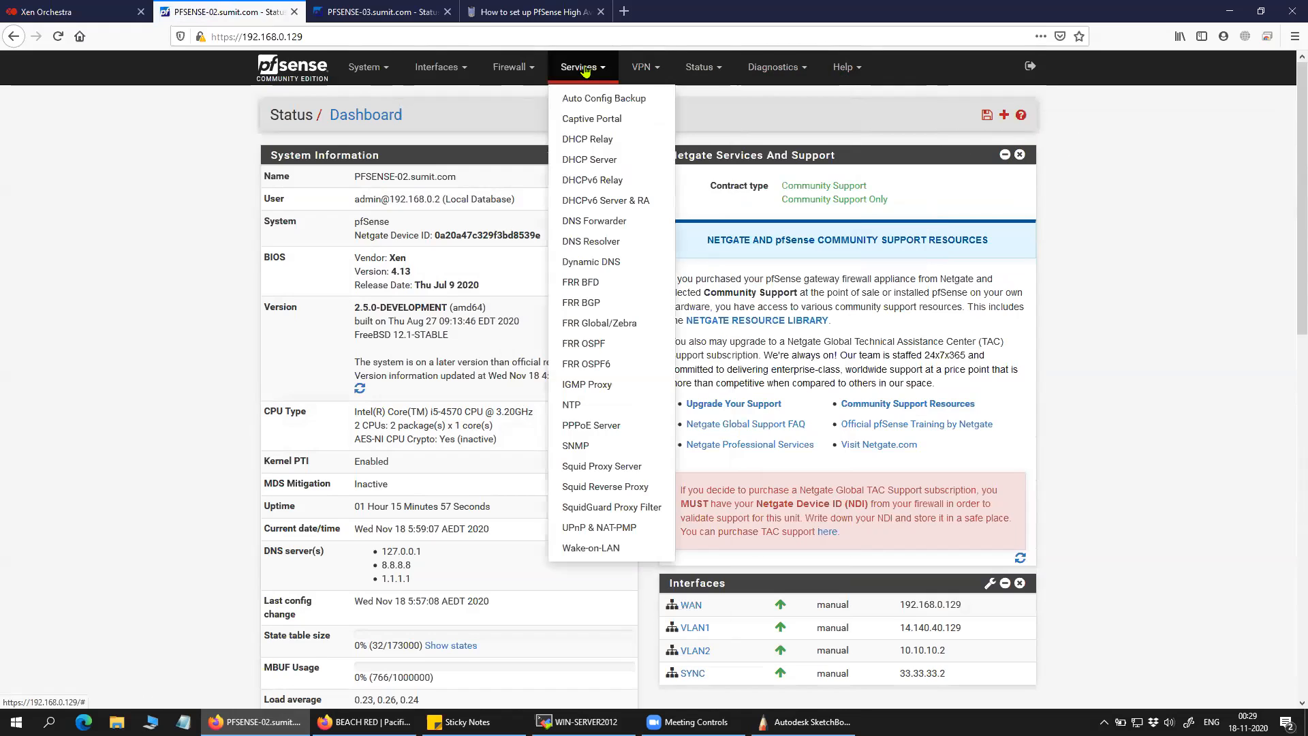
{"action": "left_click", "coordinate": [365, 68]}
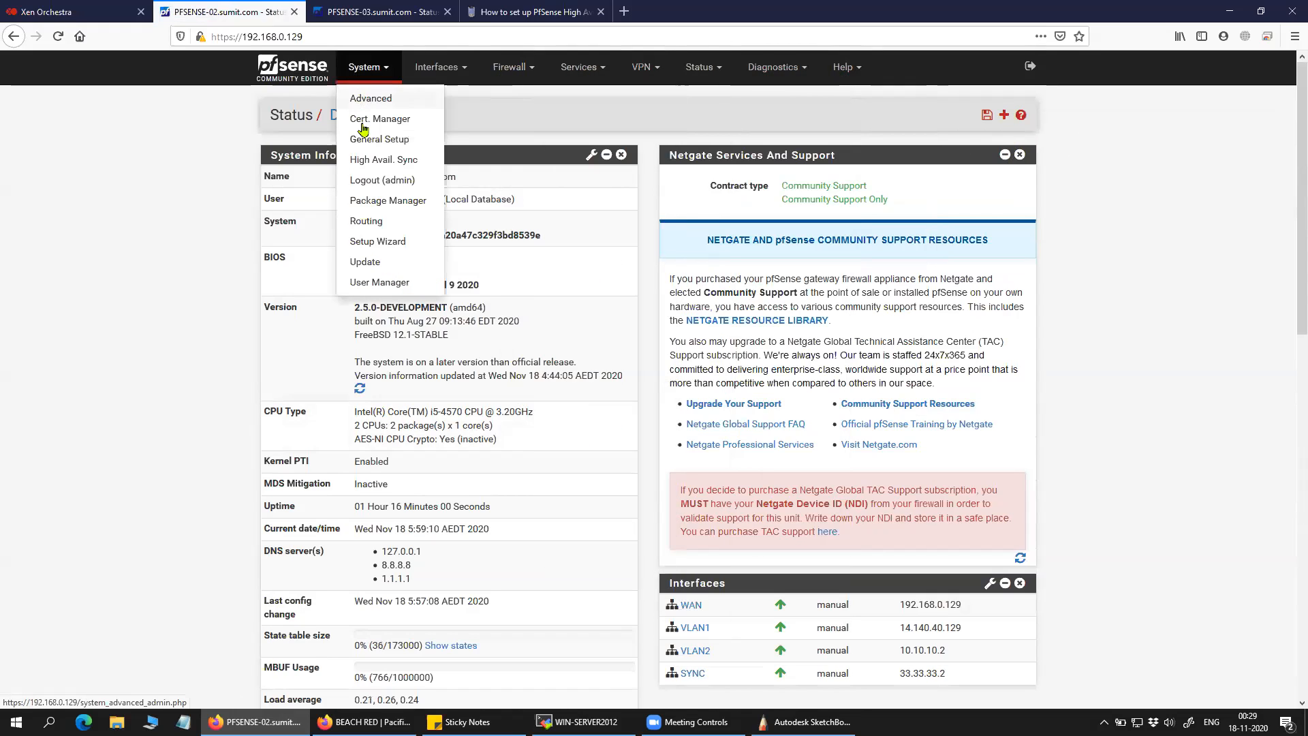
{"action": "left_click", "coordinate": [196, 178]}
{"action": "left_click", "coordinate": [449, 78]}
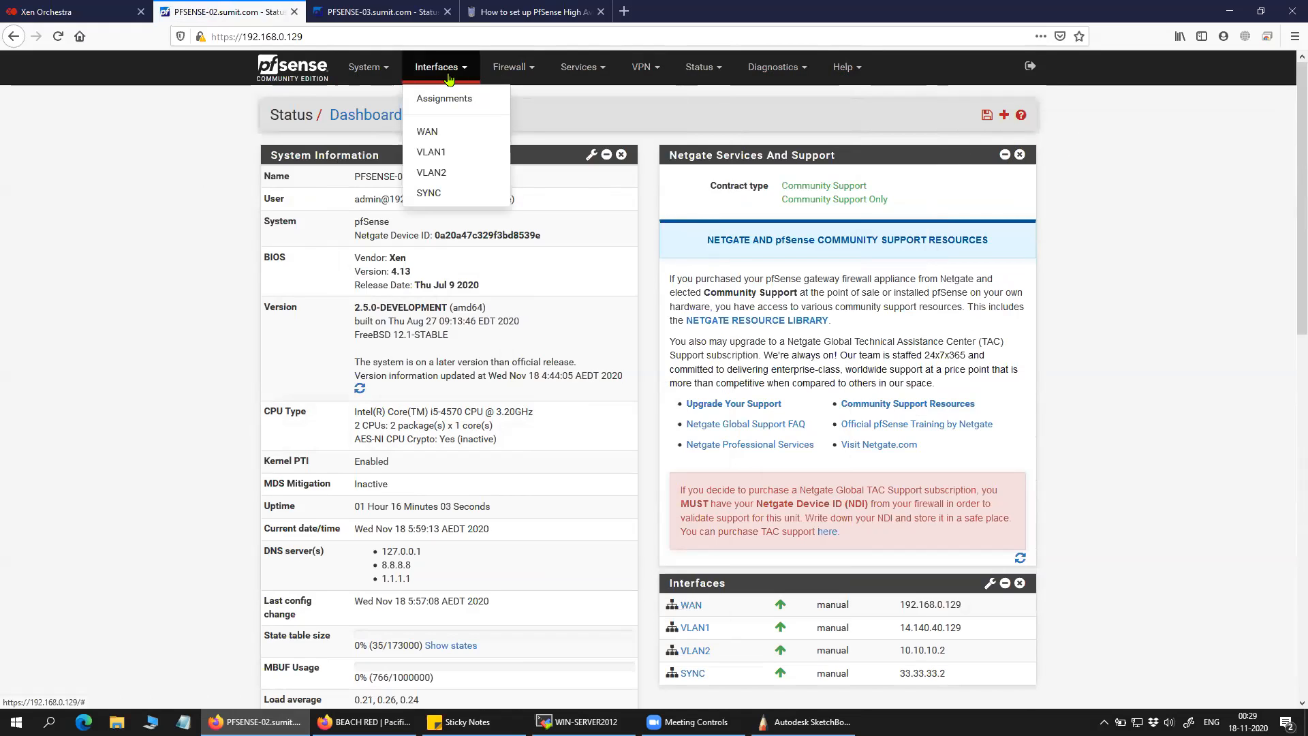
View the VLAN2 interface settings, then the VLAN1 interface settings.
{"action": "left_click", "coordinate": [450, 175]}
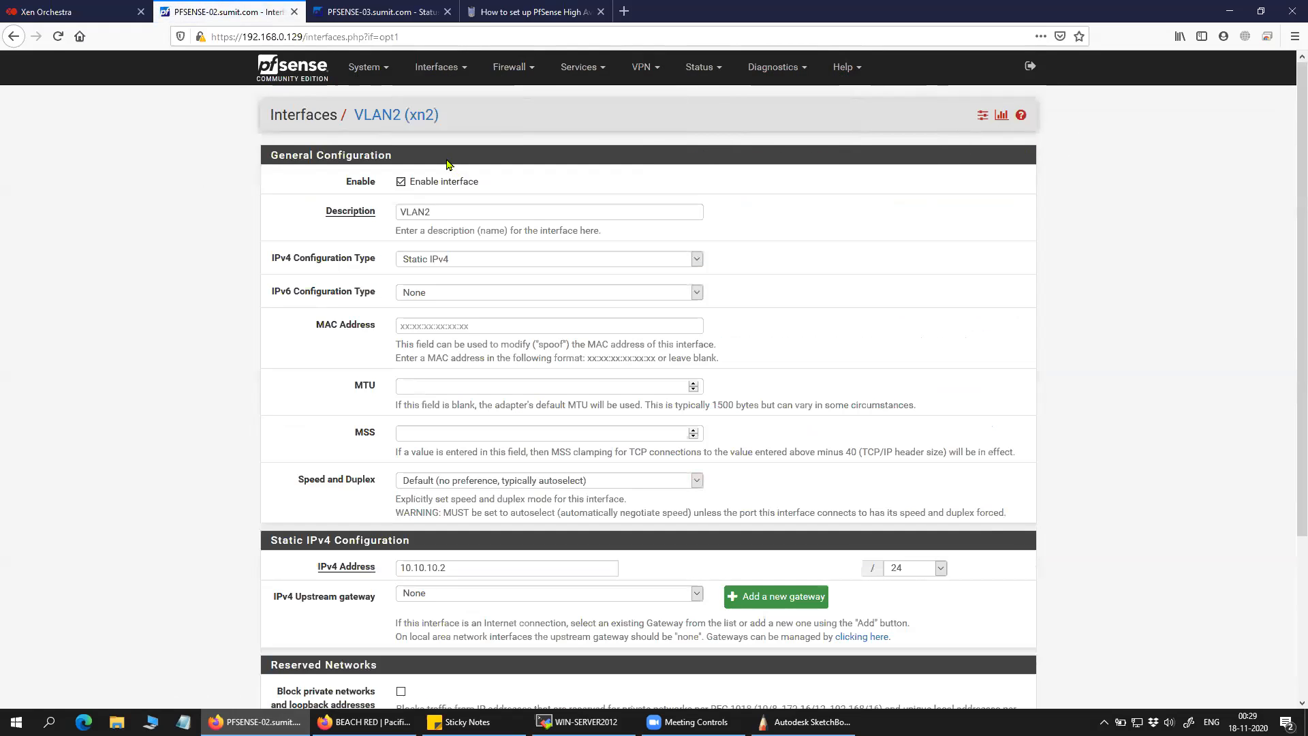
{"action": "left_click", "coordinate": [440, 78]}
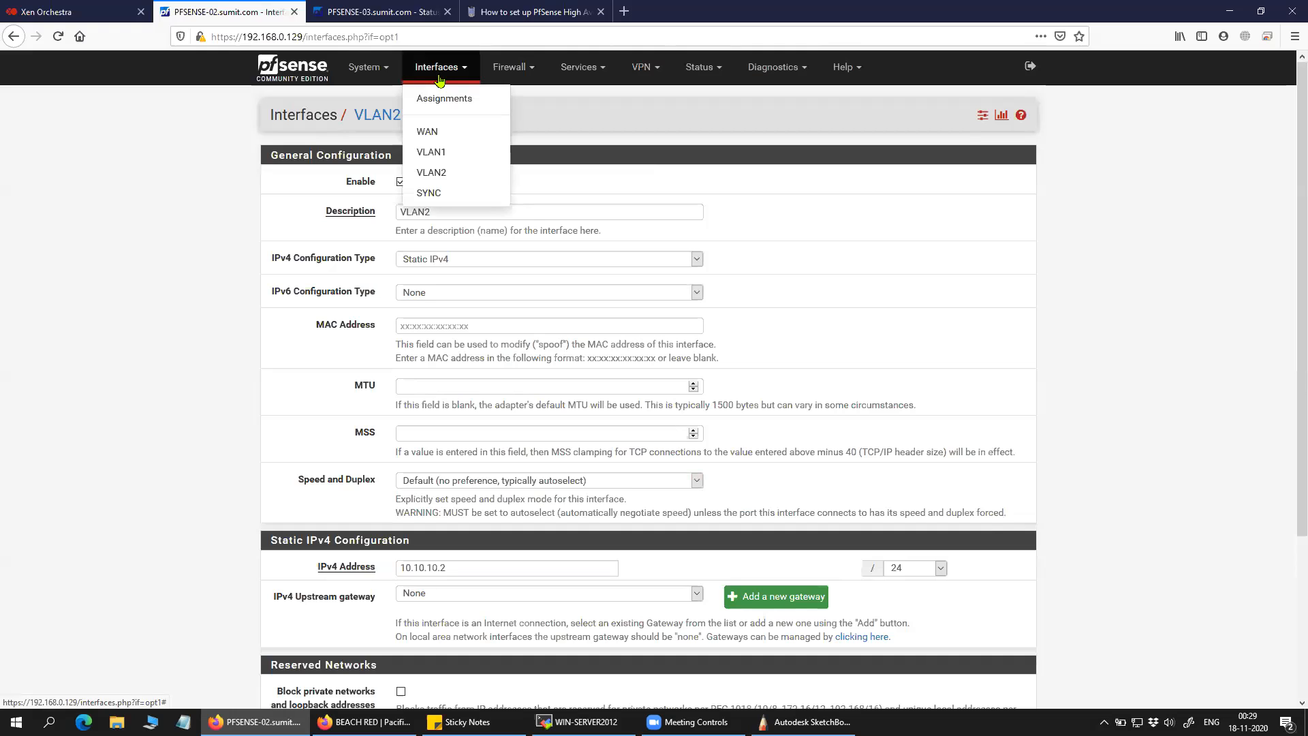
{"action": "left_click", "coordinate": [436, 153]}
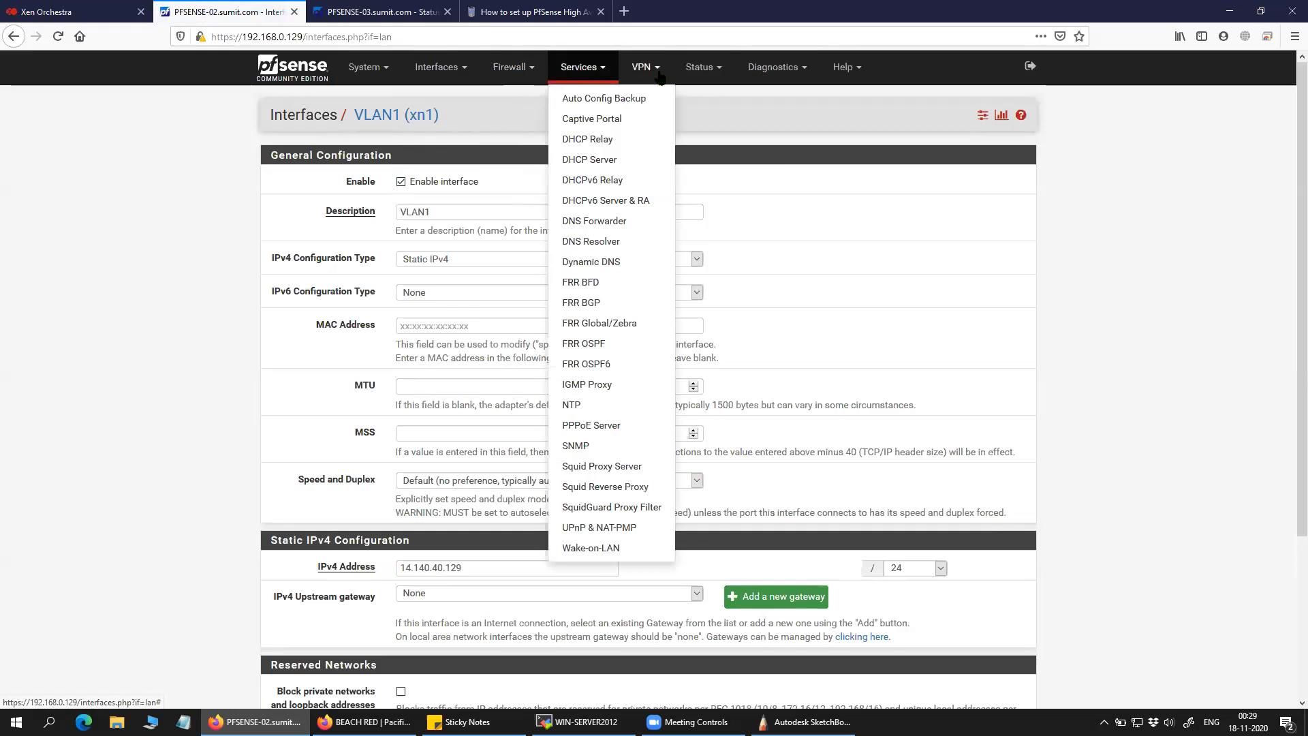
Check the CARP failover status, highlighting the VLAN1 entry.
{"action": "mouse_move", "coordinate": [715, 73]}
{"action": "left_click", "coordinate": [719, 118]}
{"action": "left_click_drag", "start_coordinate": [336, 263], "coordinate": [268, 263]}
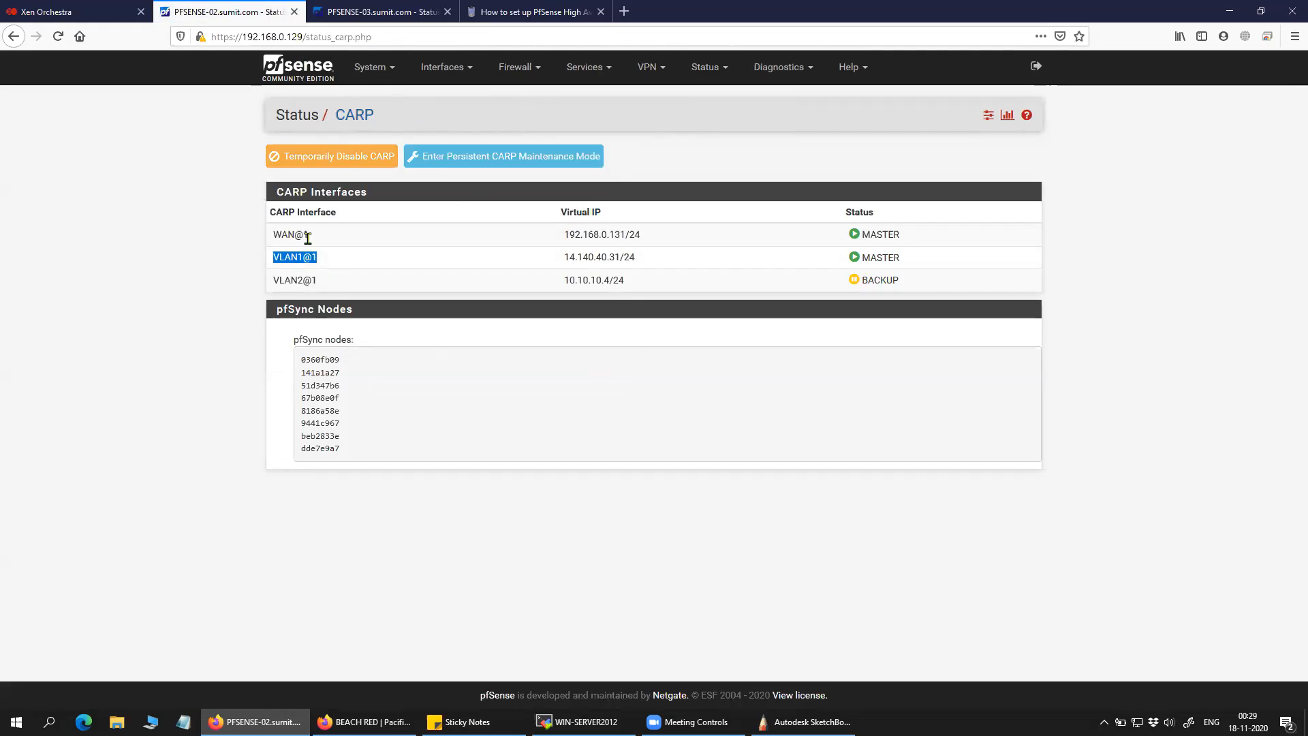
{"action": "left_click", "coordinate": [394, 68]}
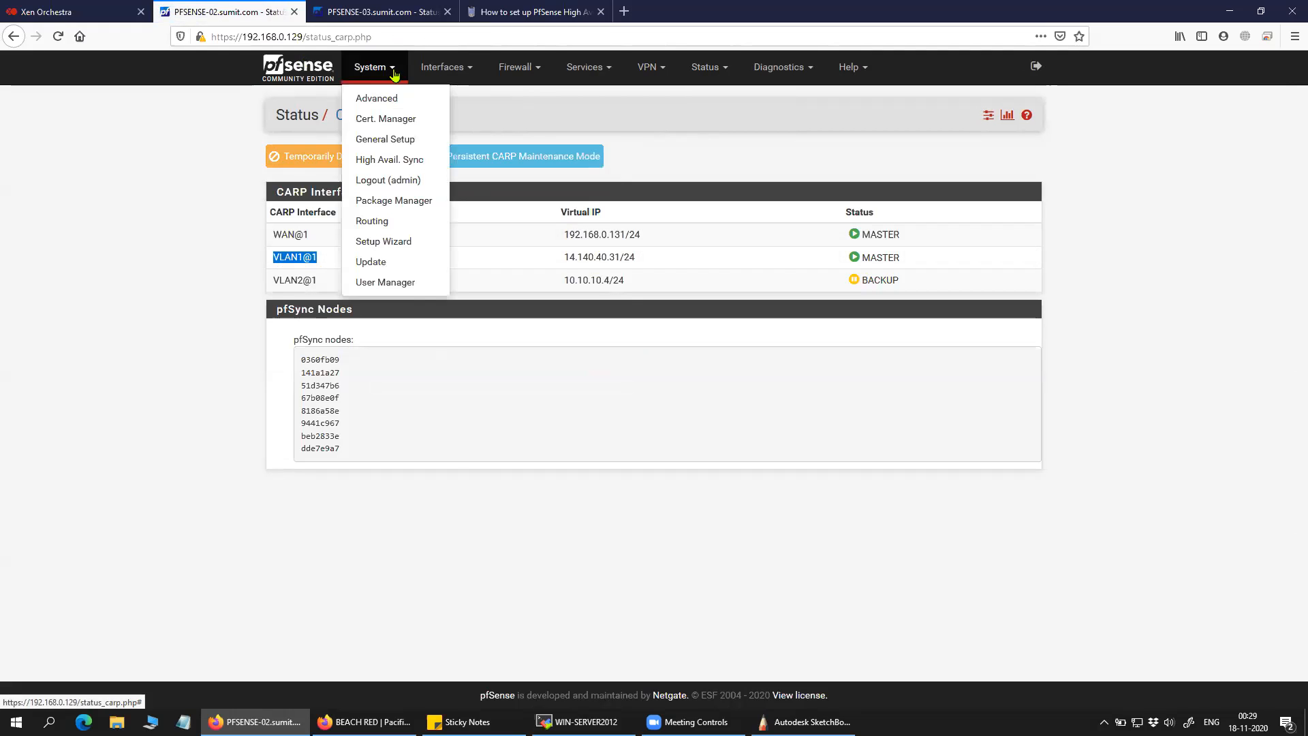
{"action": "left_click", "coordinate": [443, 68]}
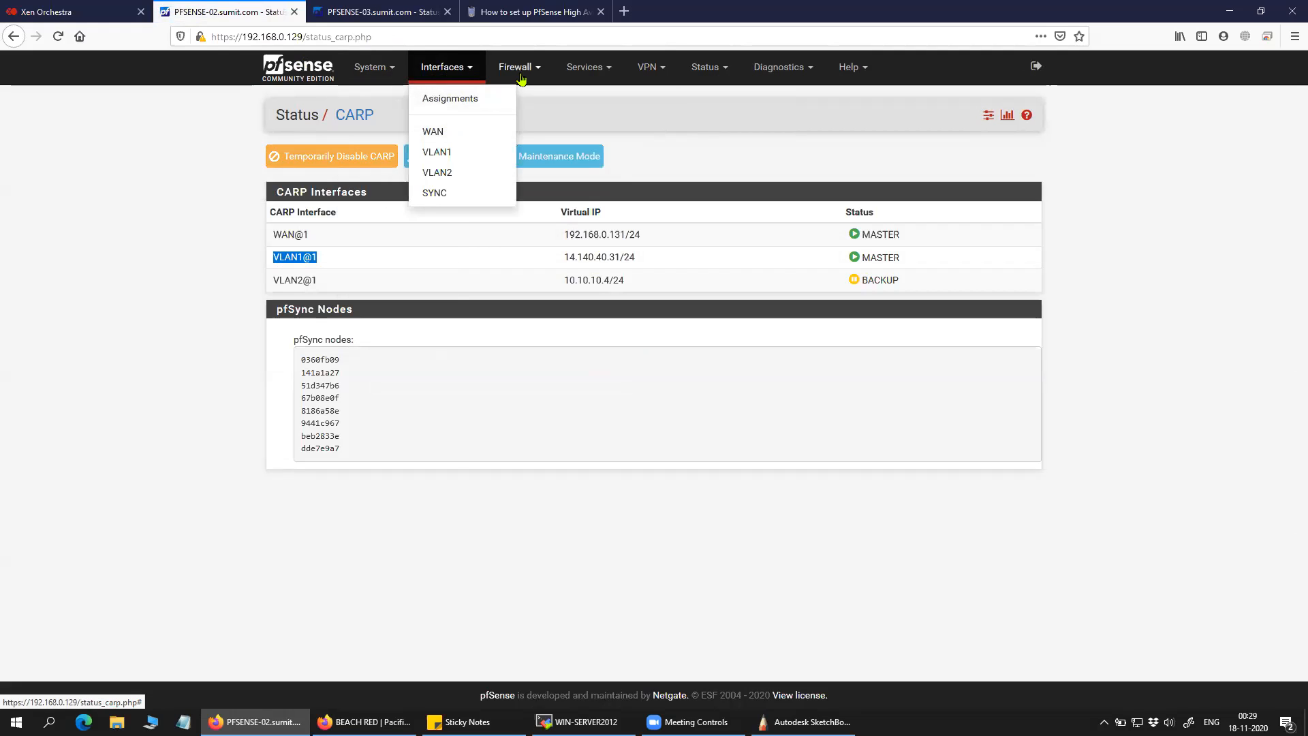
Untick Enable interface for VLAN1 on PFSENSE-02, save and apply the change.
{"action": "left_click", "coordinate": [437, 152]}
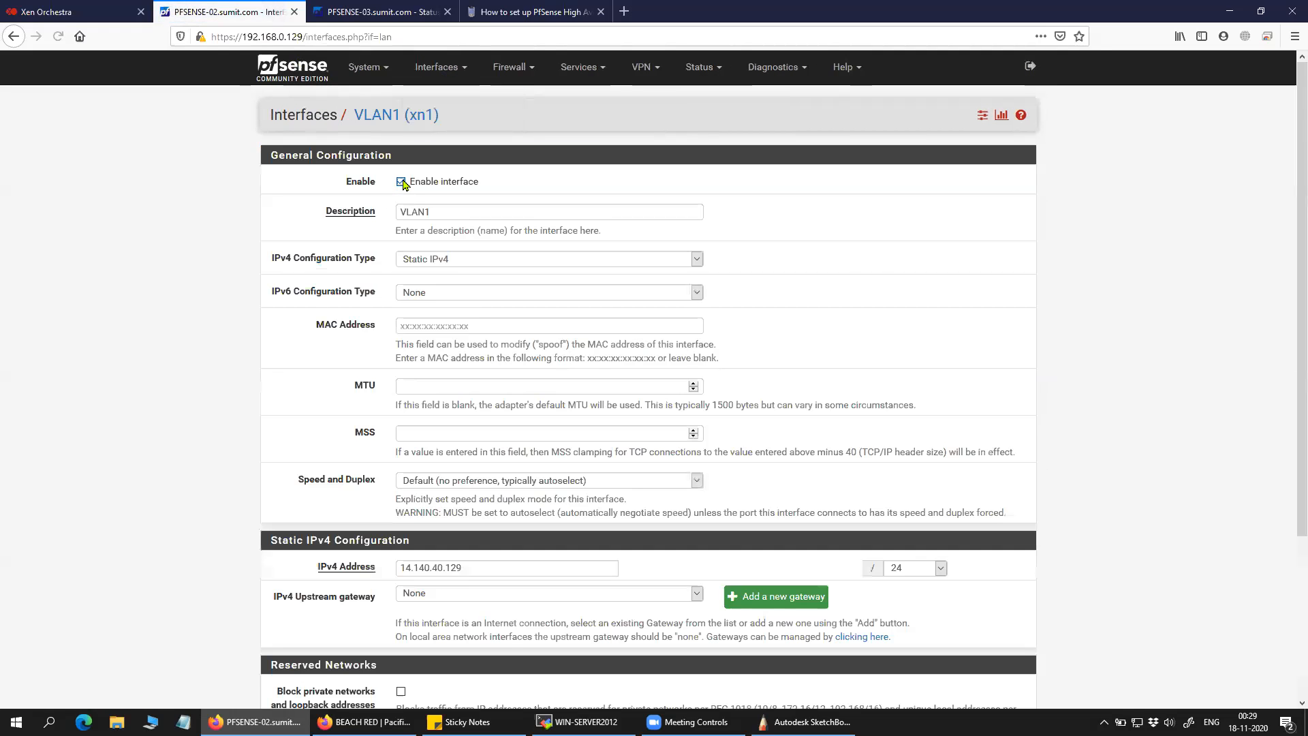
{"action": "scroll", "coordinate": [567, 300], "scroll_direction": "down", "scroll_amount": 3}
{"action": "scroll", "coordinate": [567, 300], "scroll_direction": "down", "scroll_amount": 1}
{"action": "left_click", "coordinate": [422, 636]}
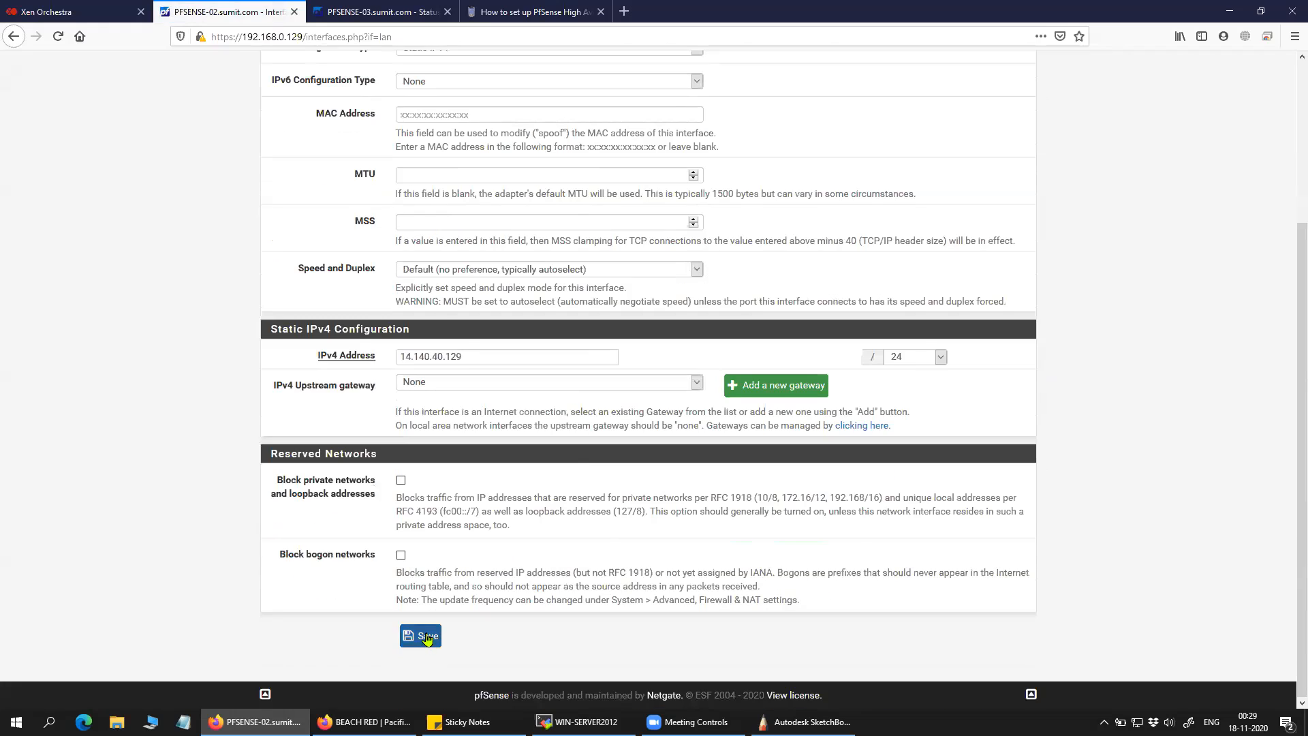
{"action": "left_click", "coordinate": [967, 174]}
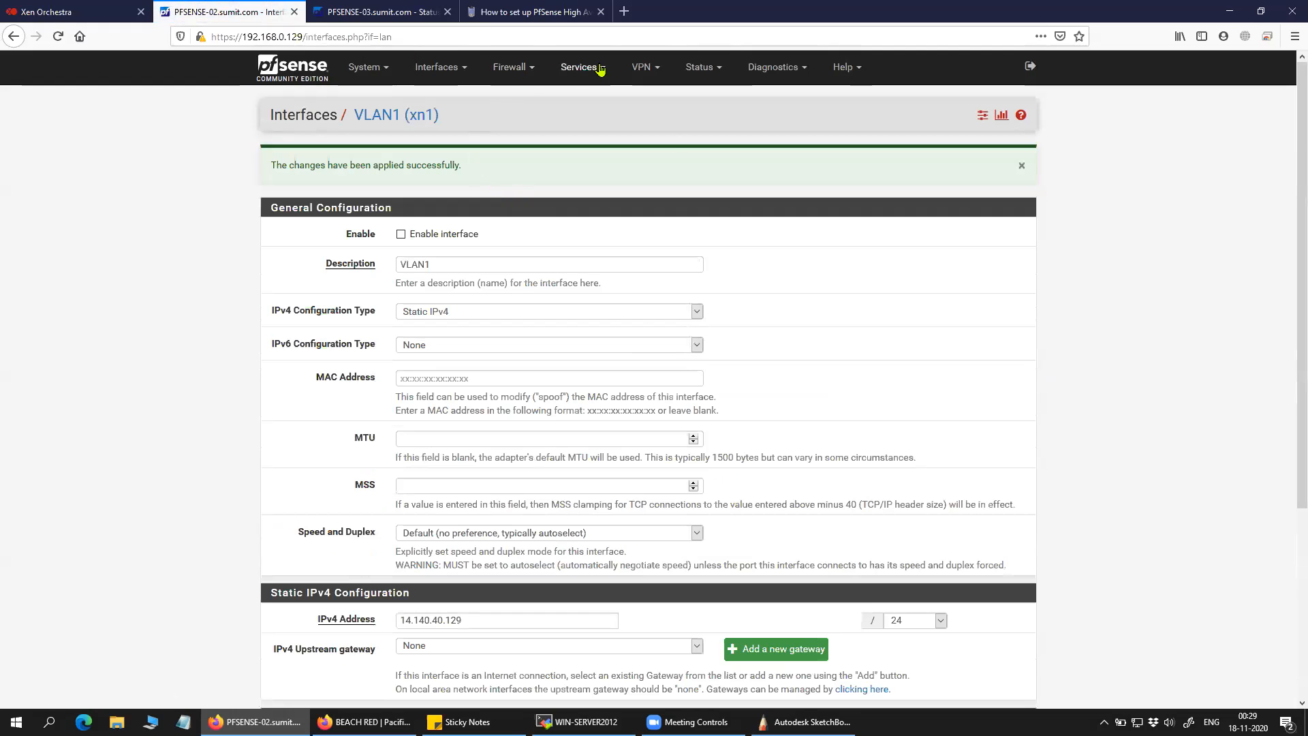
{"action": "mouse_move", "coordinate": [702, 68]}
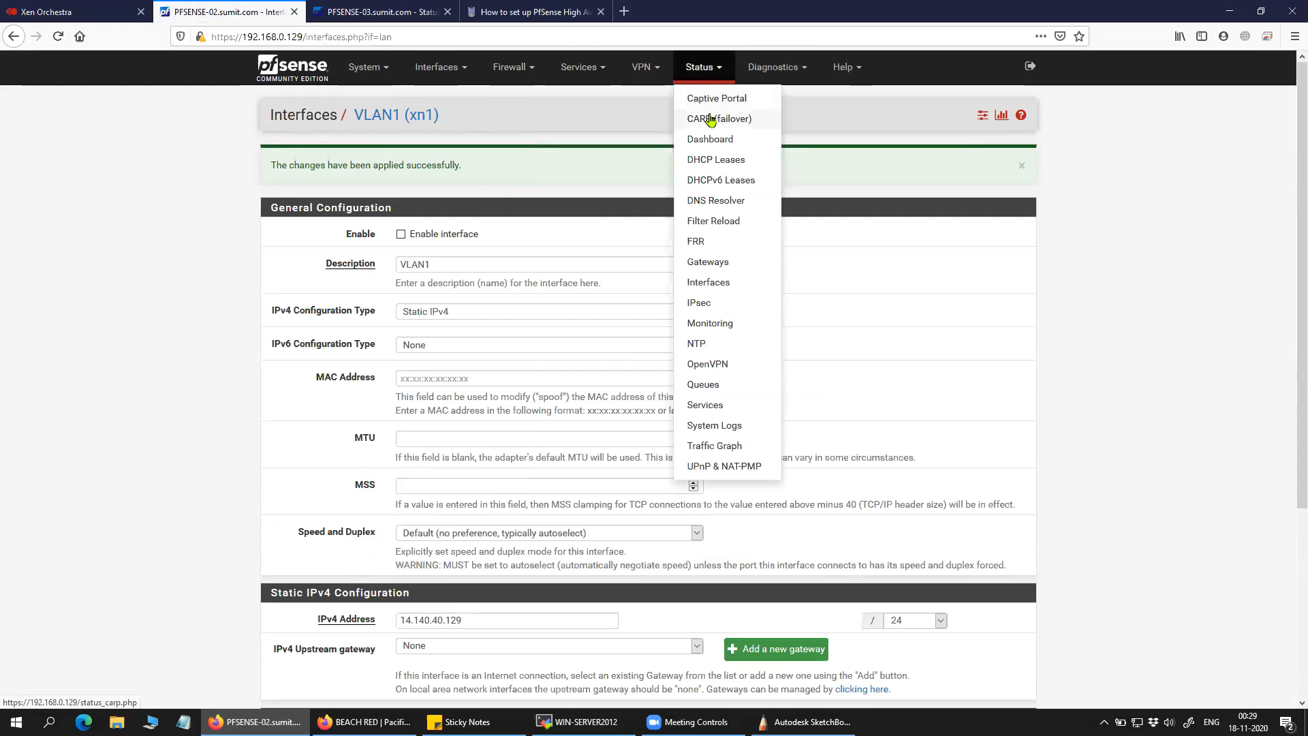
{"action": "left_click", "coordinate": [710, 120]}
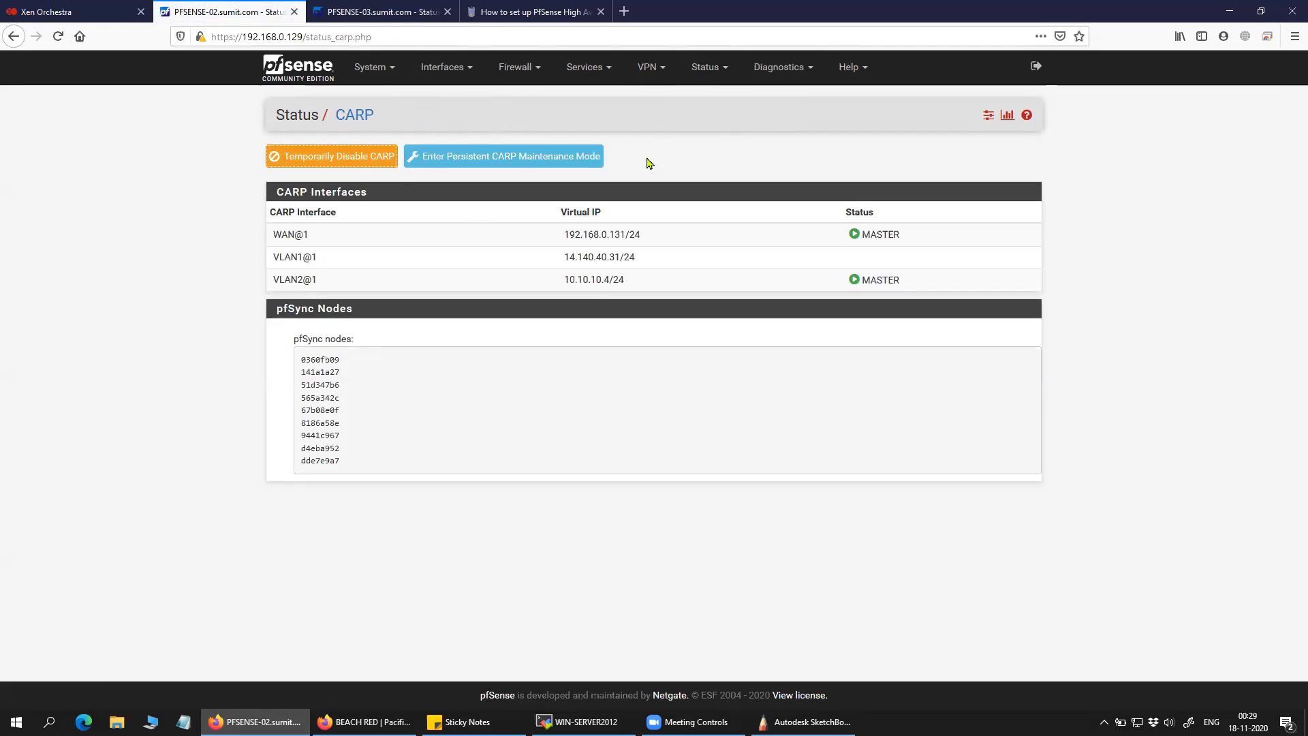
On PFSENSE-02, highlight VLAN1's virtual IP and its now-empty CARP status.
{"action": "left_click_drag", "start_coordinate": [635, 257], "coordinate": [570, 257]}
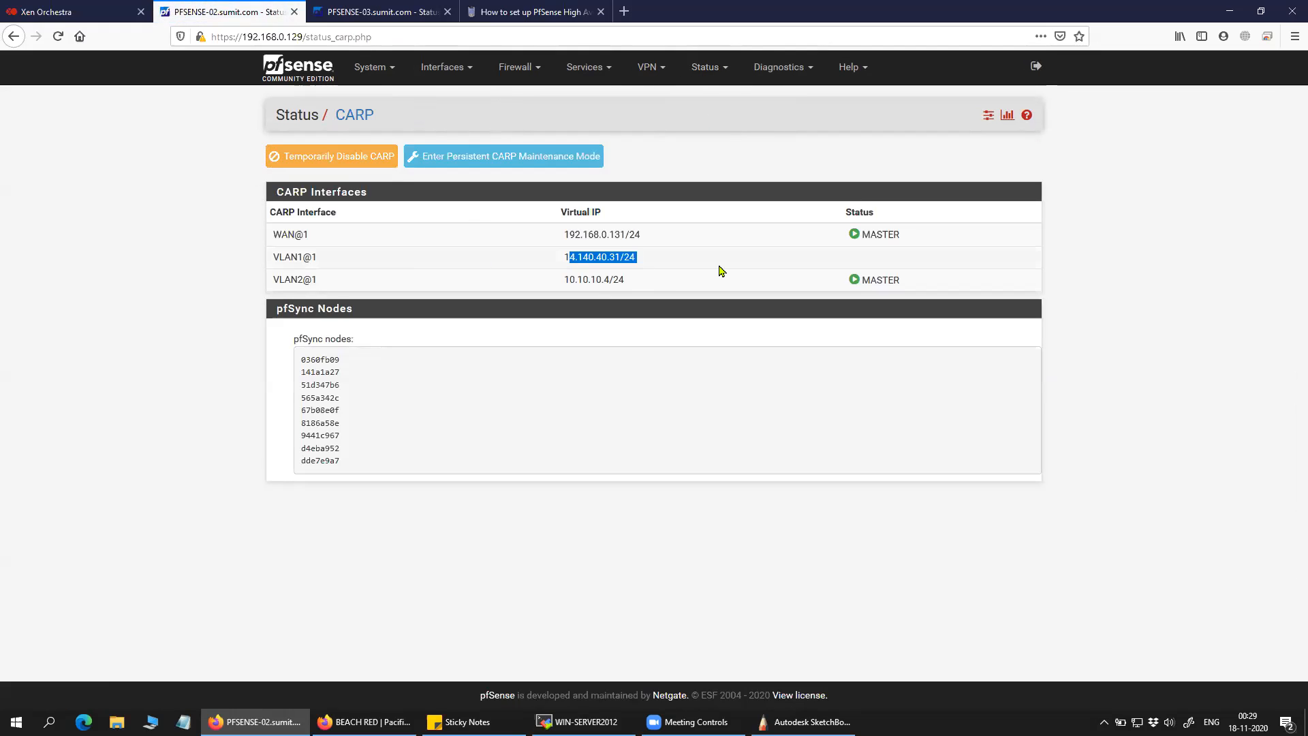
{"action": "left_click", "coordinate": [875, 265]}
{"action": "left_click_drag", "start_coordinate": [892, 259], "coordinate": [724, 256]}
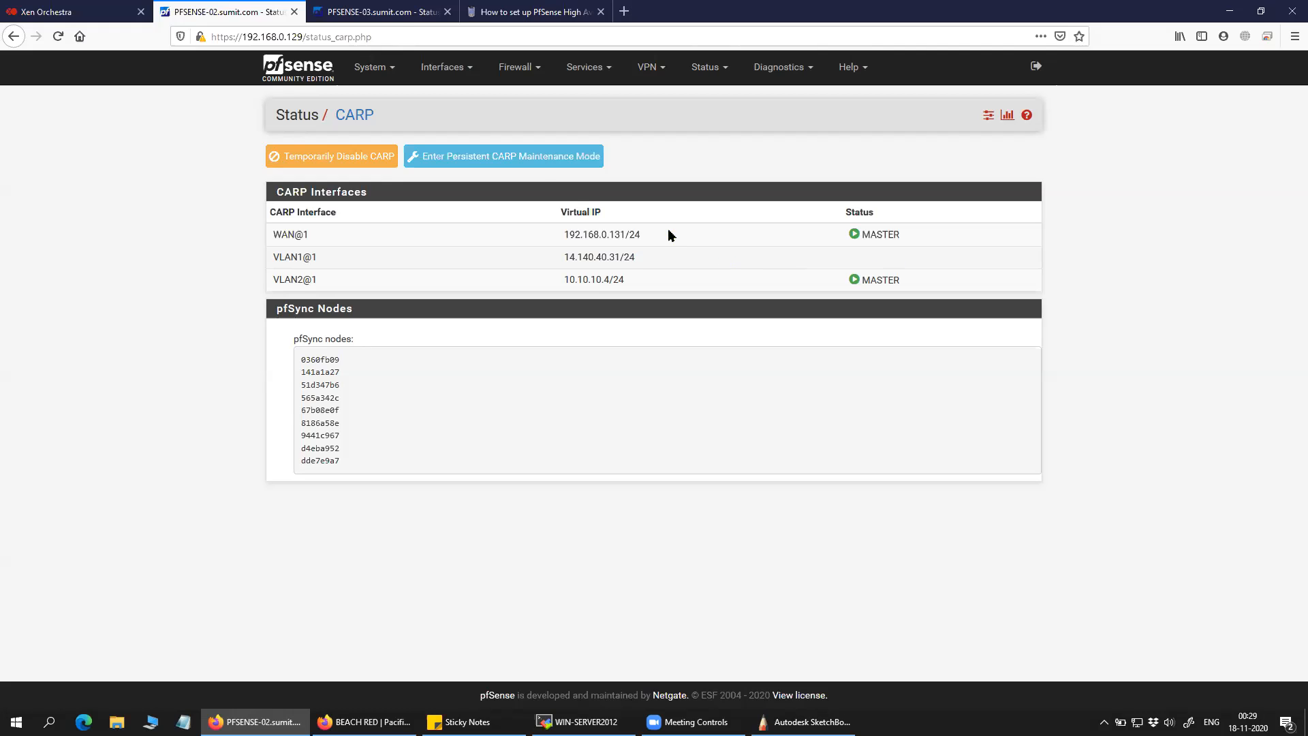
Refresh PFSENSE-03's CARP status and highlight VLAN1@1 now shown as MASTER.
{"action": "left_click", "coordinate": [381, 12]}
{"action": "left_click", "coordinate": [706, 66]}
{"action": "left_click", "coordinate": [725, 121]}
{"action": "left_click_drag", "start_coordinate": [901, 259], "coordinate": [869, 258]}
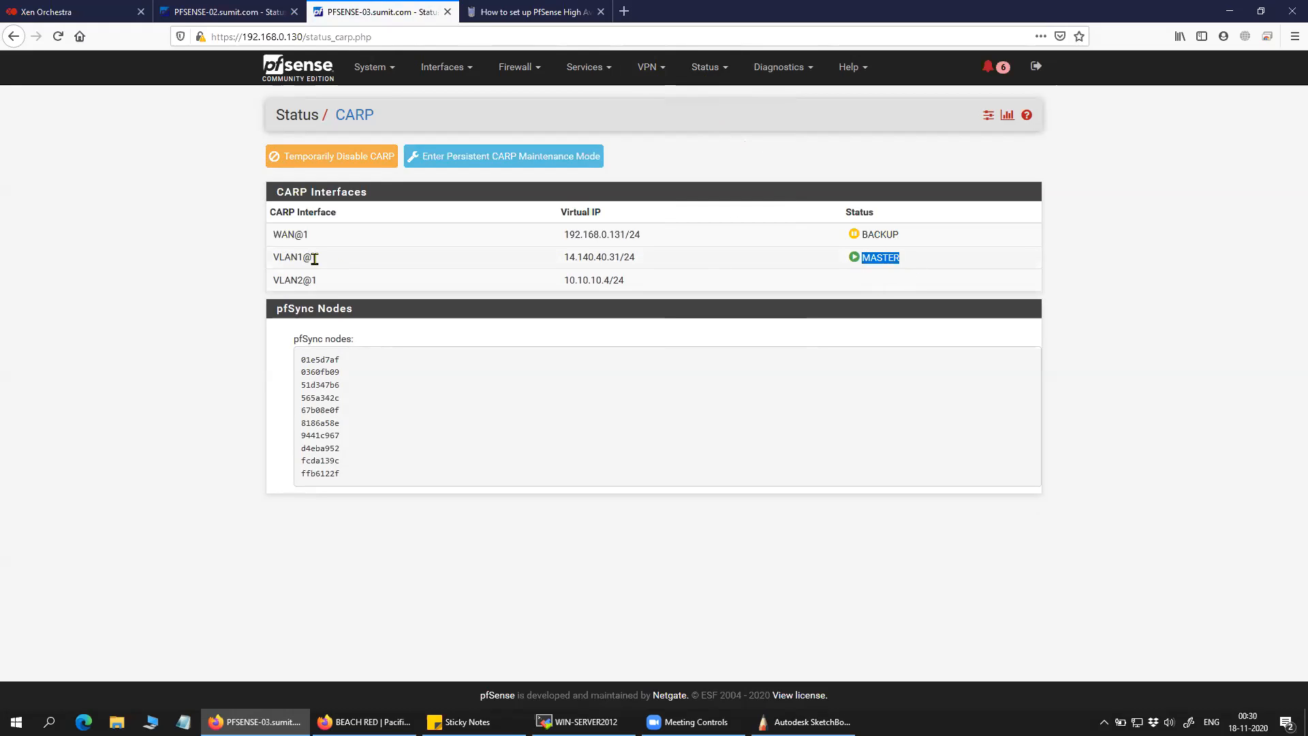
{"action": "left_click_drag", "start_coordinate": [324, 264], "coordinate": [273, 263]}
{"action": "left_click_drag", "start_coordinate": [341, 263], "coordinate": [271, 259]}
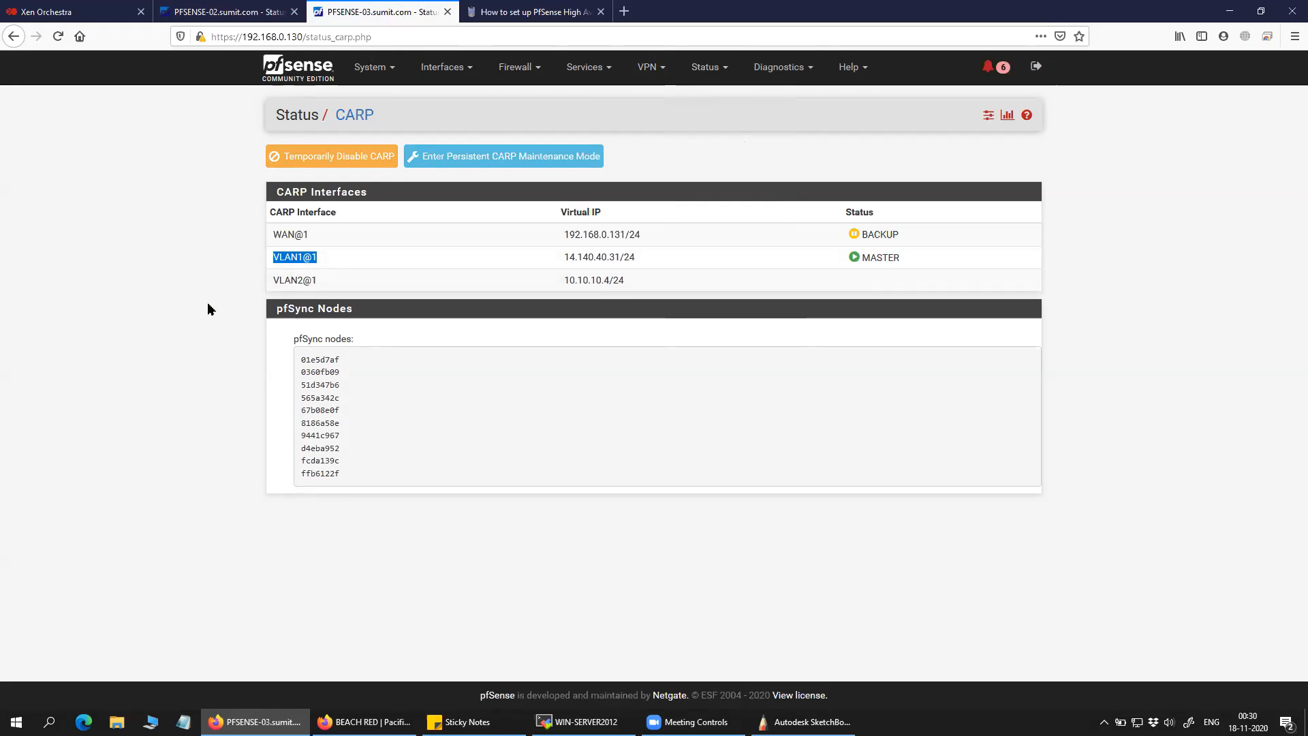
{"action": "left_click", "coordinate": [225, 12]}
Tick Enable interface for VLAN1 on PFSENSE-02 and save it.
{"action": "left_click", "coordinate": [454, 77]}
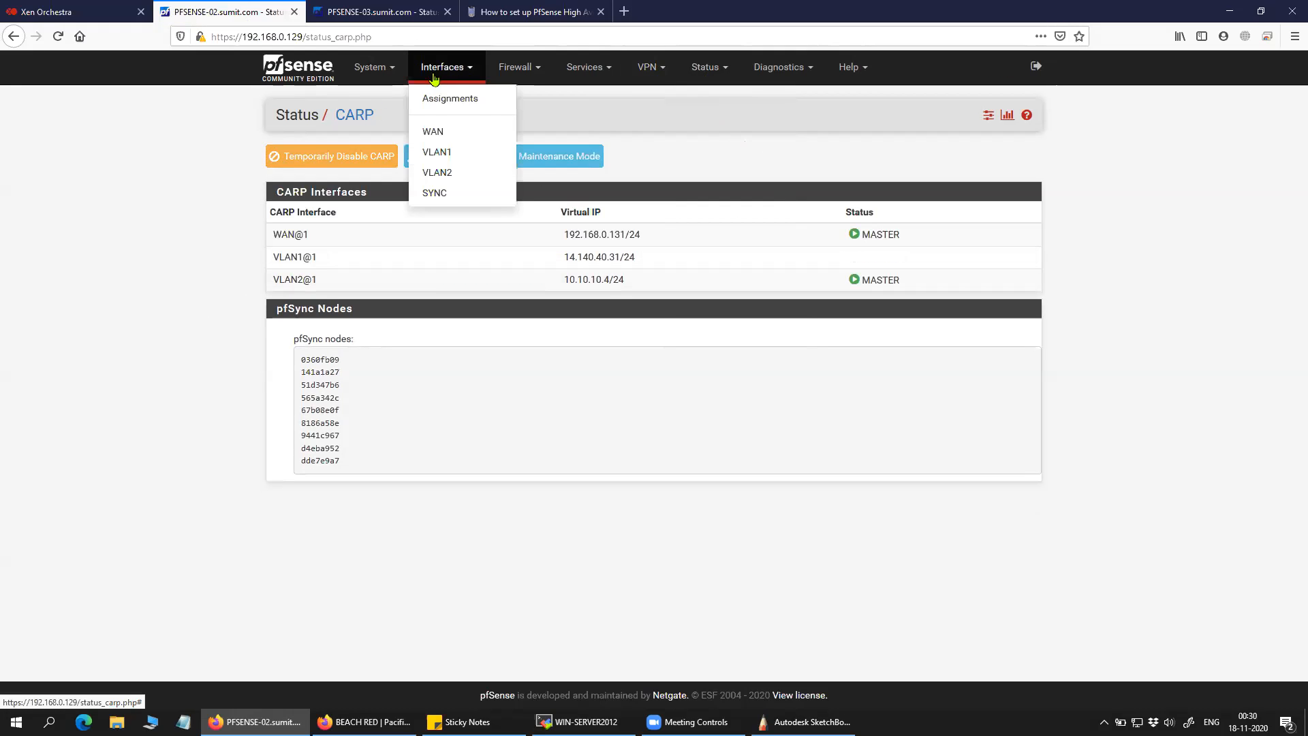
{"action": "left_click", "coordinate": [442, 154]}
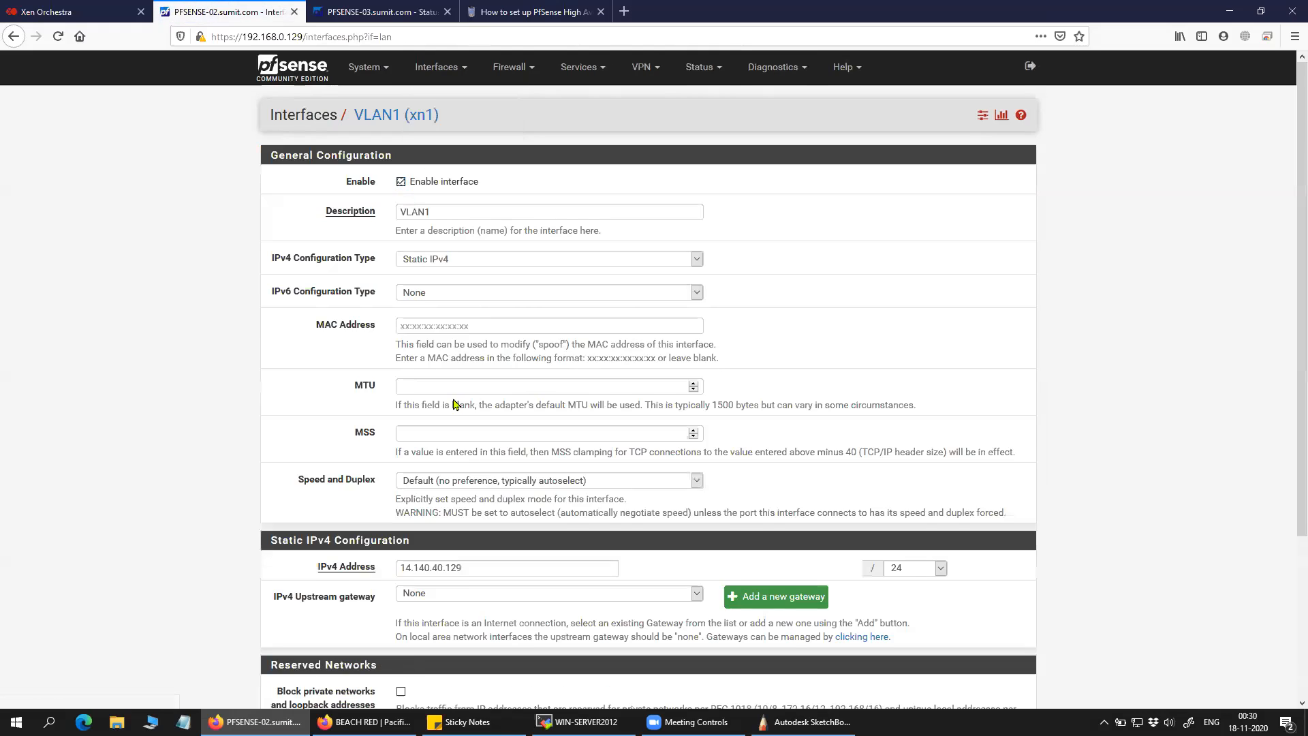
{"action": "scroll", "coordinate": [436, 409], "scroll_direction": "down", "scroll_amount": 5}
{"action": "left_click", "coordinate": [419, 637]}
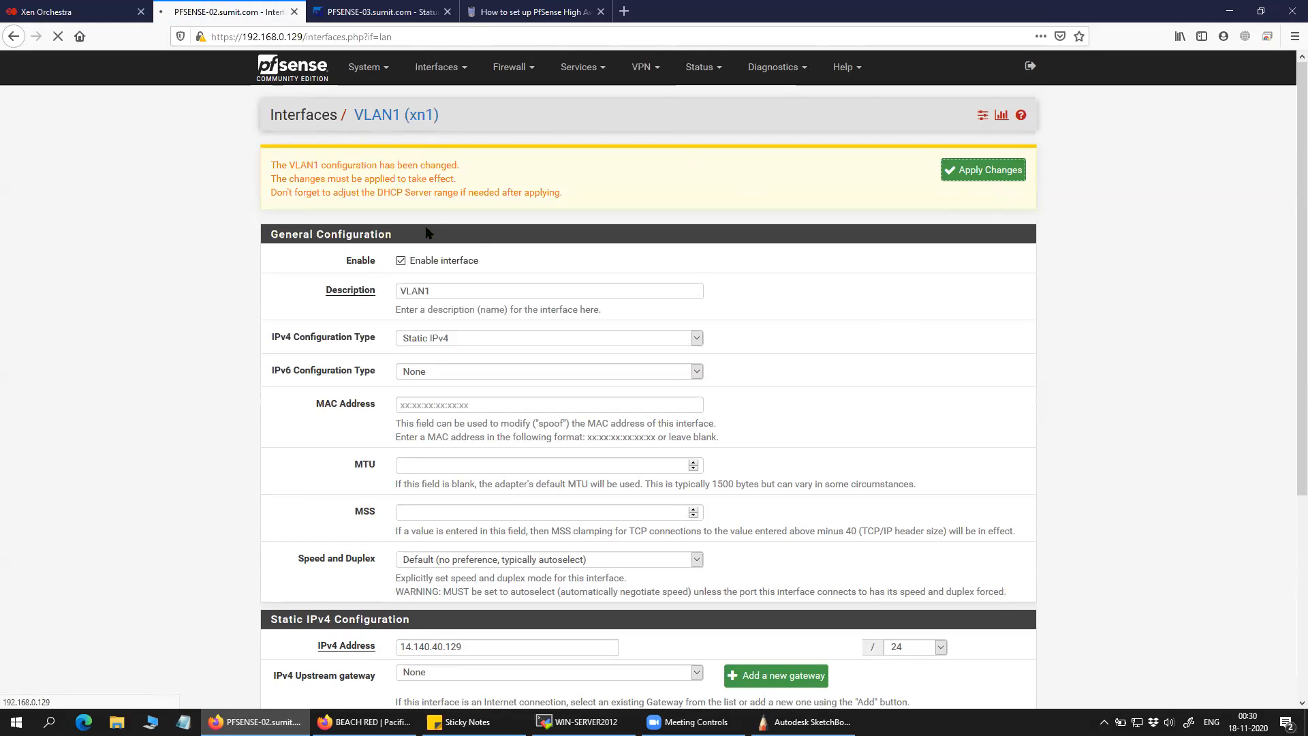
{"action": "scroll", "coordinate": [1043, 314], "scroll_direction": "down", "scroll_amount": 3}
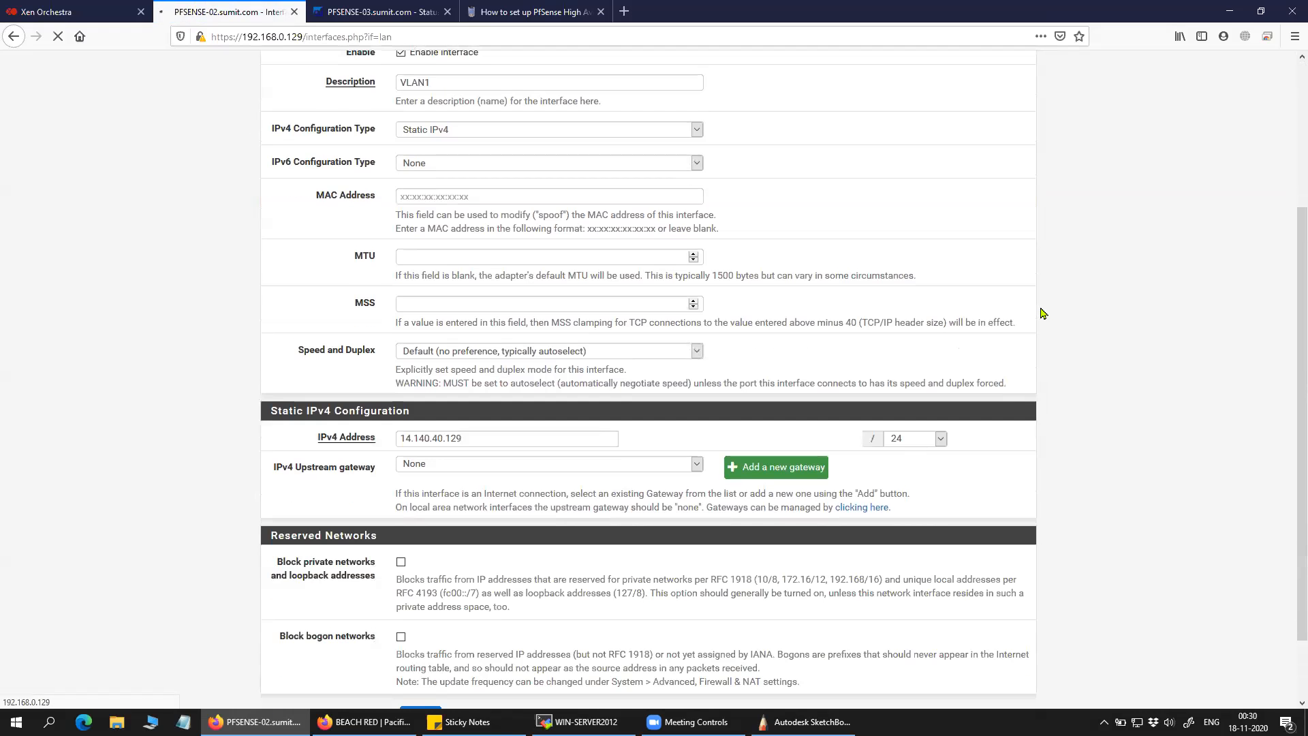
{"action": "scroll", "coordinate": [1042, 314], "scroll_direction": "up", "scroll_amount": 3}
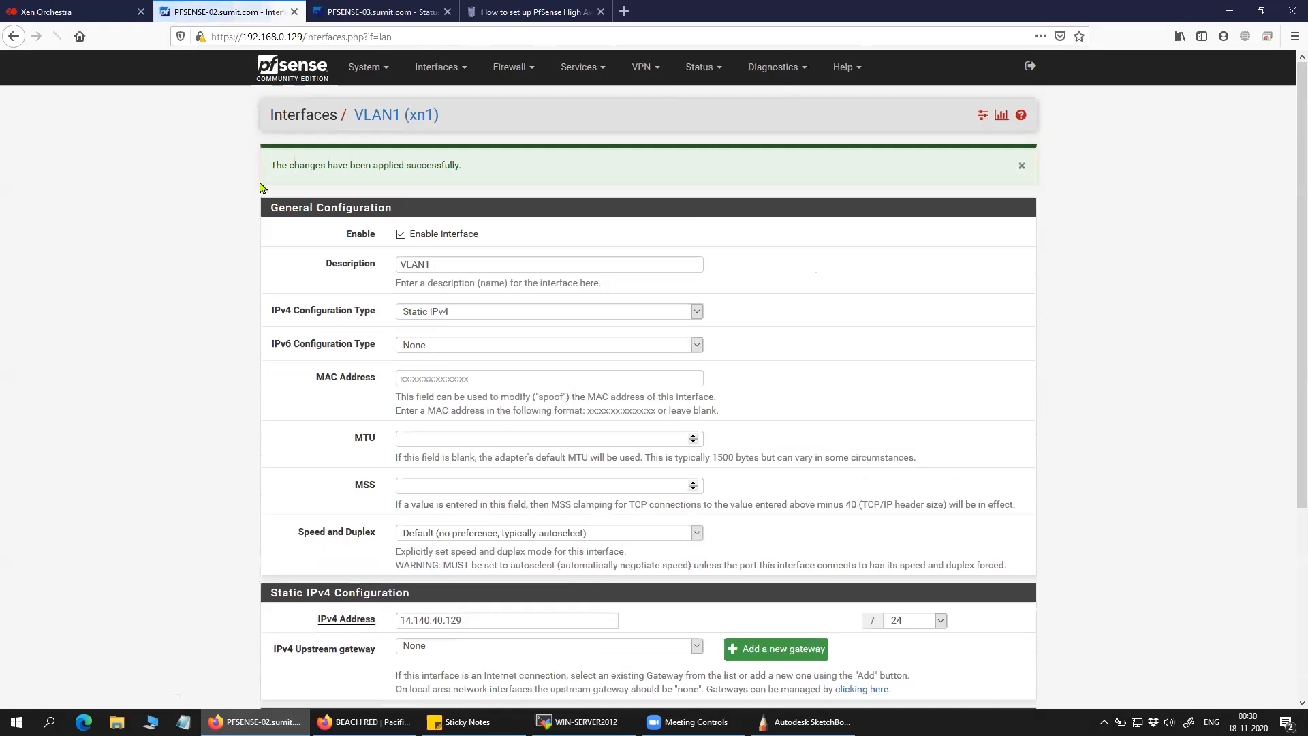
Open the CARP failover status and highlight VLAN1's MASTER state.
{"action": "left_click", "coordinate": [601, 78]}
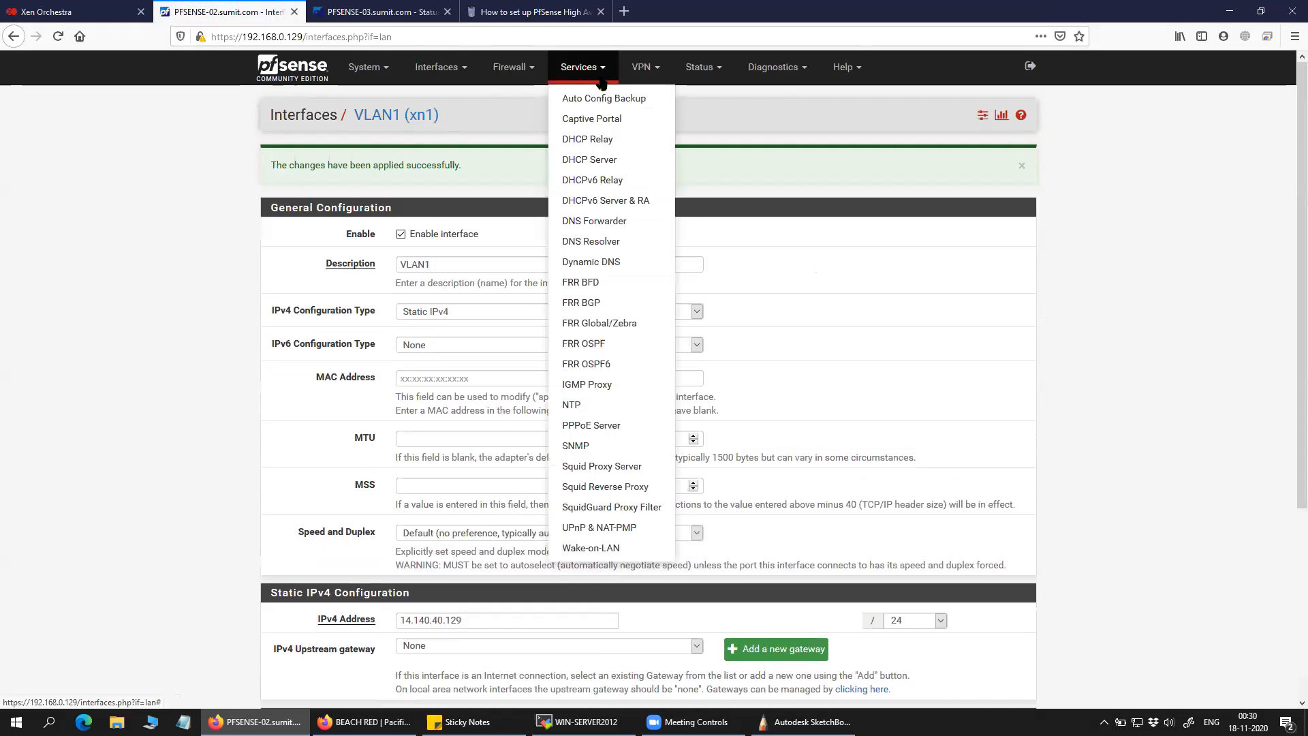
{"action": "left_click", "coordinate": [700, 68]}
{"action": "left_click", "coordinate": [689, 117]}
{"action": "left_click_drag", "start_coordinate": [901, 258], "coordinate": [863, 259]}
{"action": "left_click", "coordinate": [1050, 262]}
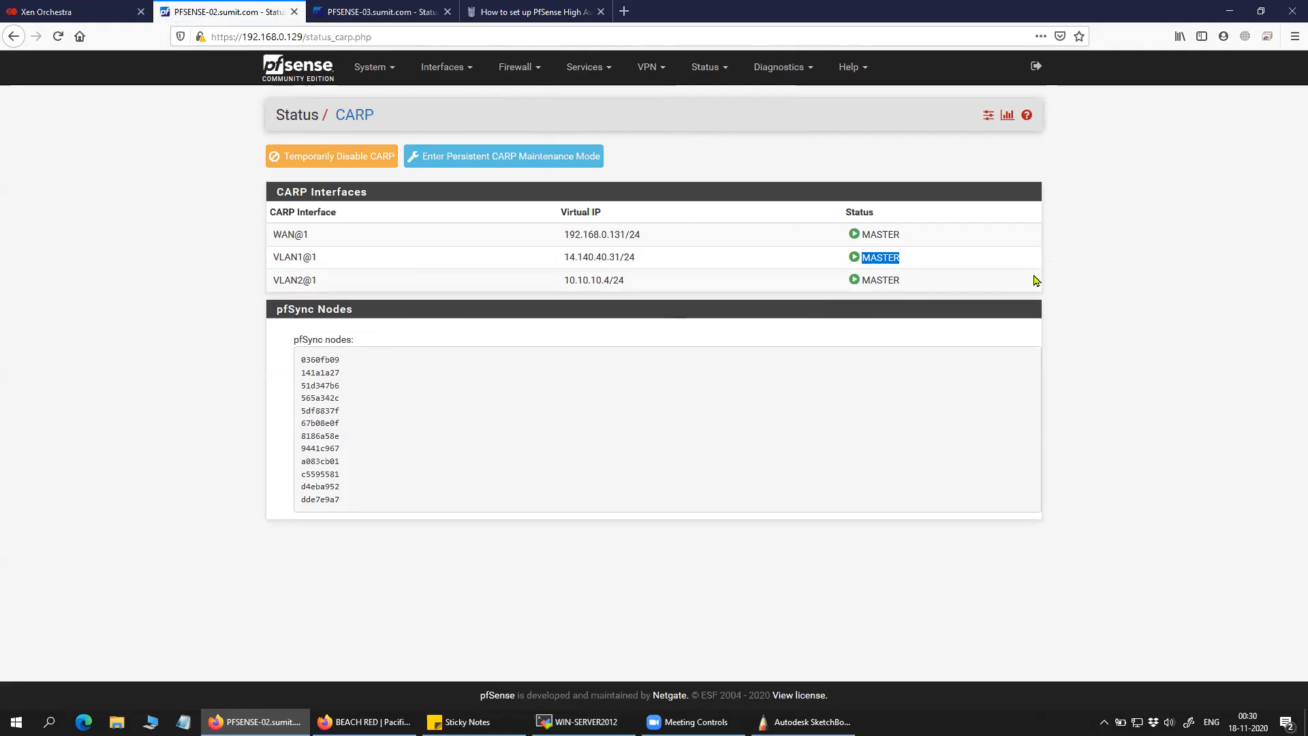
{"action": "left_click", "coordinate": [519, 66]}
{"action": "left_click", "coordinate": [1072, 205]}
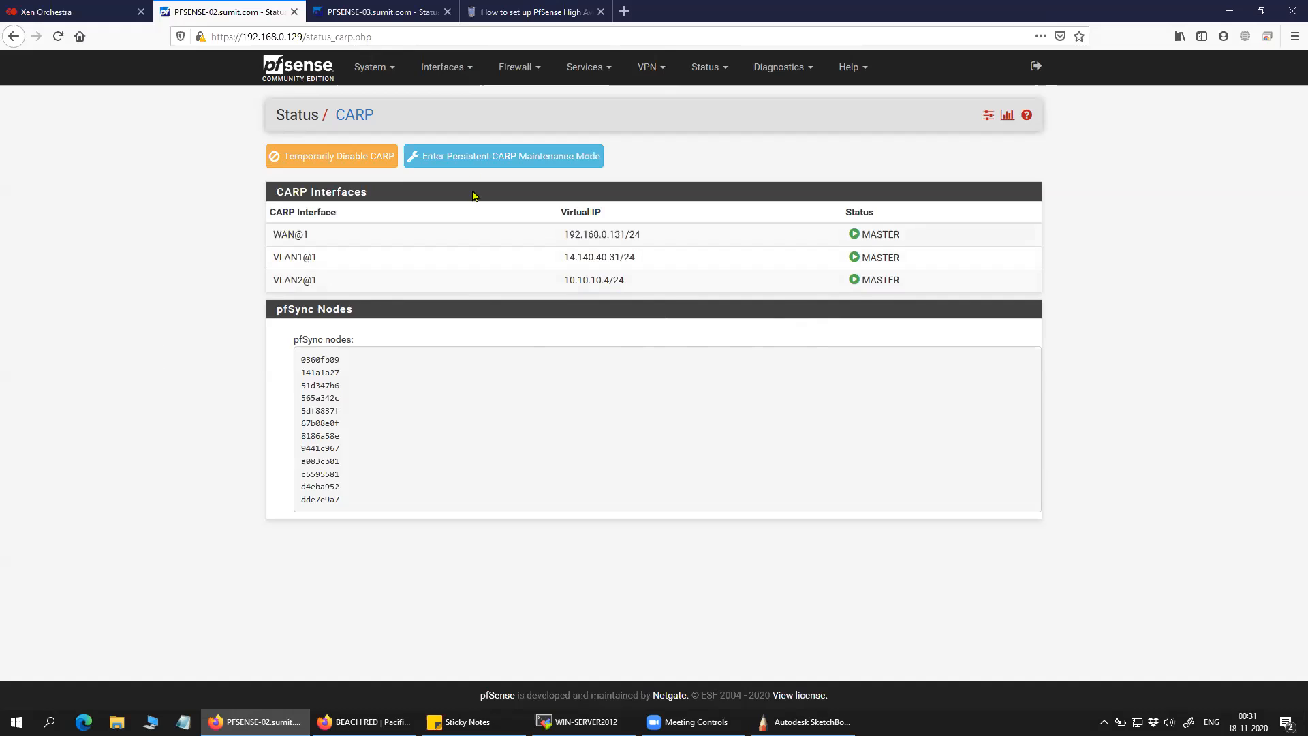
{"action": "left_click", "coordinate": [518, 66]}
Open the VLAN2 virtual IP (10.10.10.4) edit page on PFSENSE-02 and on PFSENSE-03.
{"action": "left_click", "coordinate": [535, 204]}
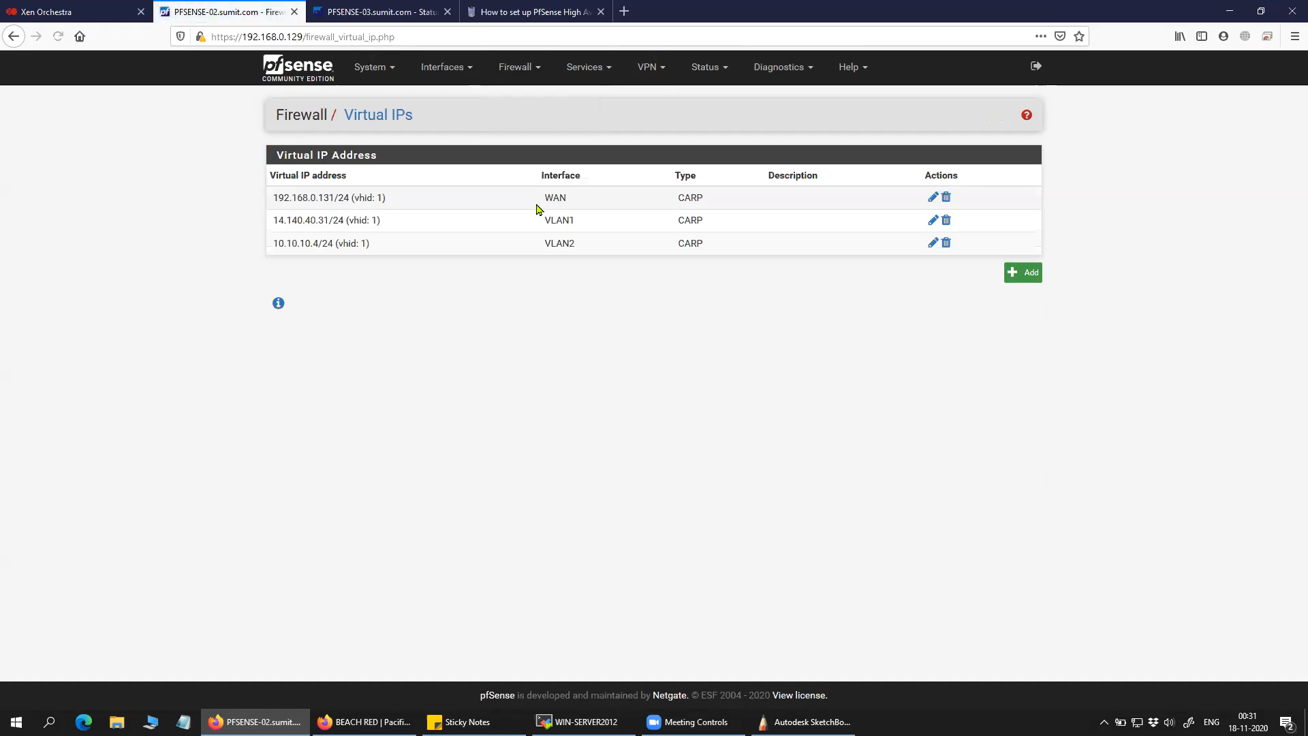
{"action": "left_click", "coordinate": [931, 247]}
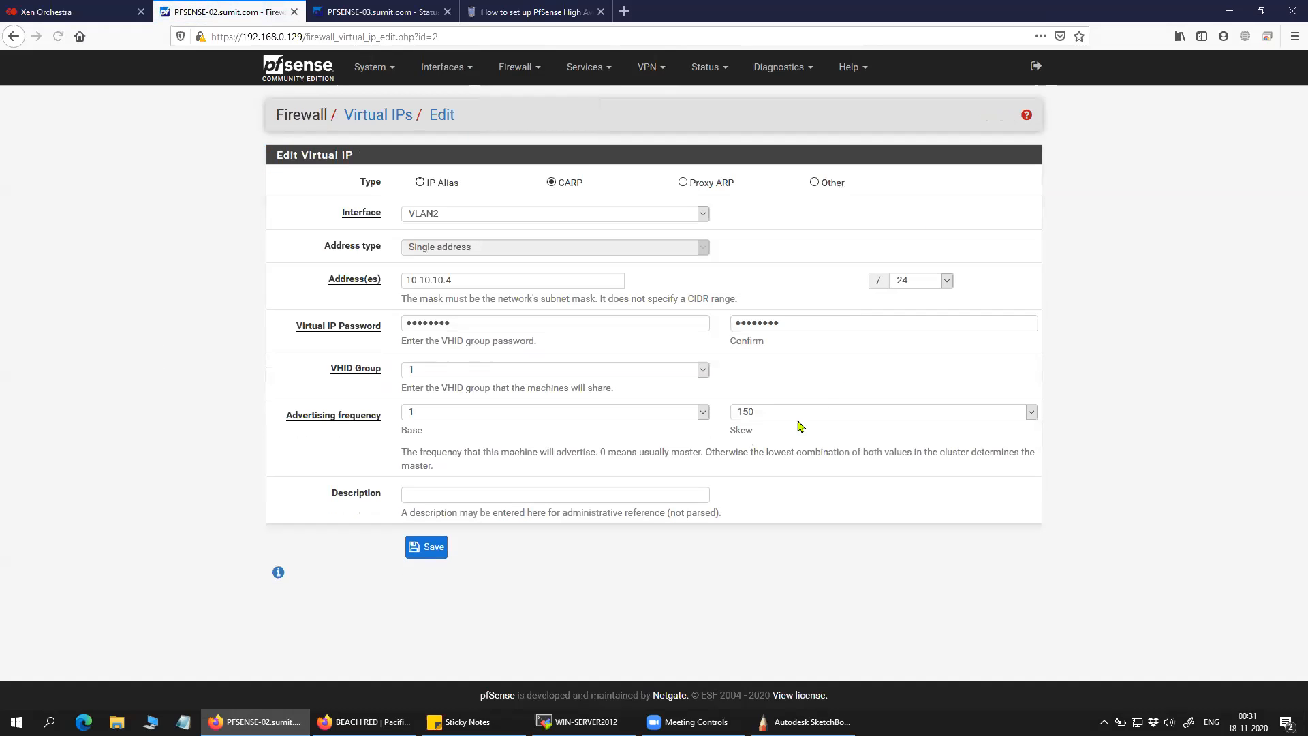
{"action": "left_click", "coordinate": [409, 11]}
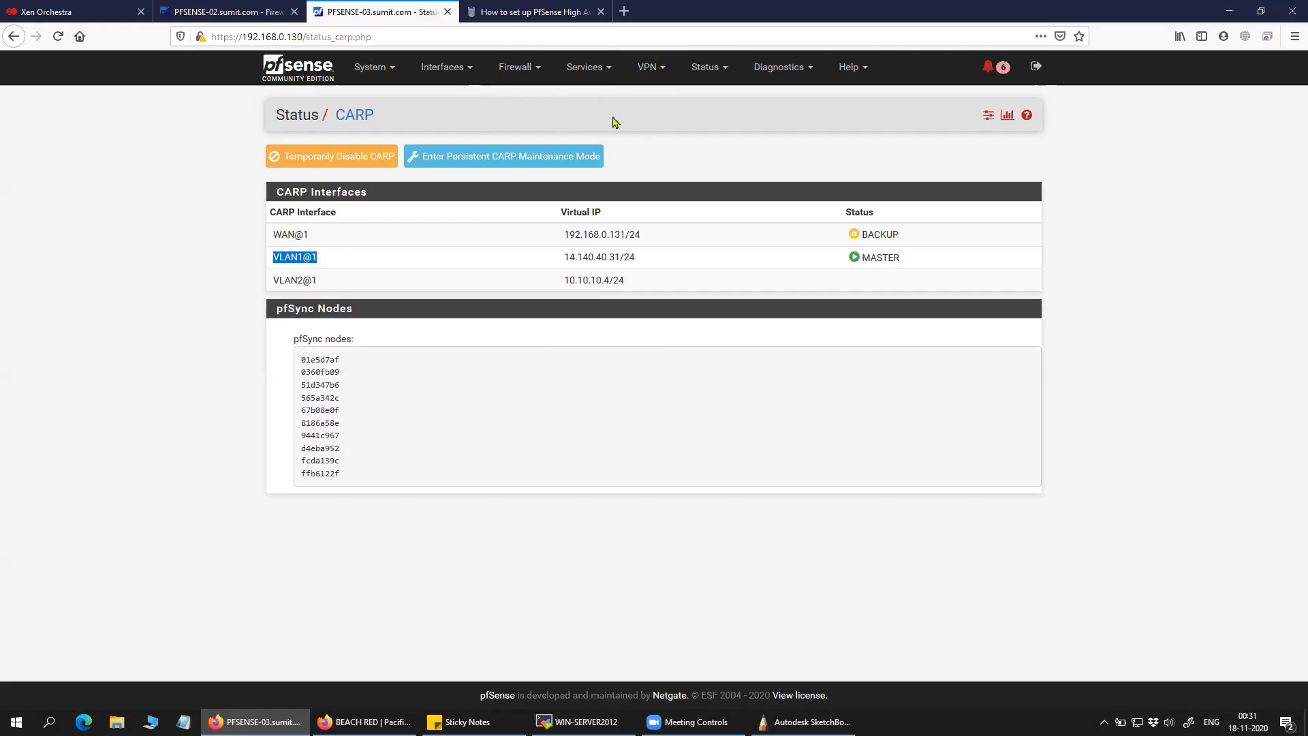
{"action": "left_click", "coordinate": [521, 67]}
{"action": "left_click", "coordinate": [549, 203]}
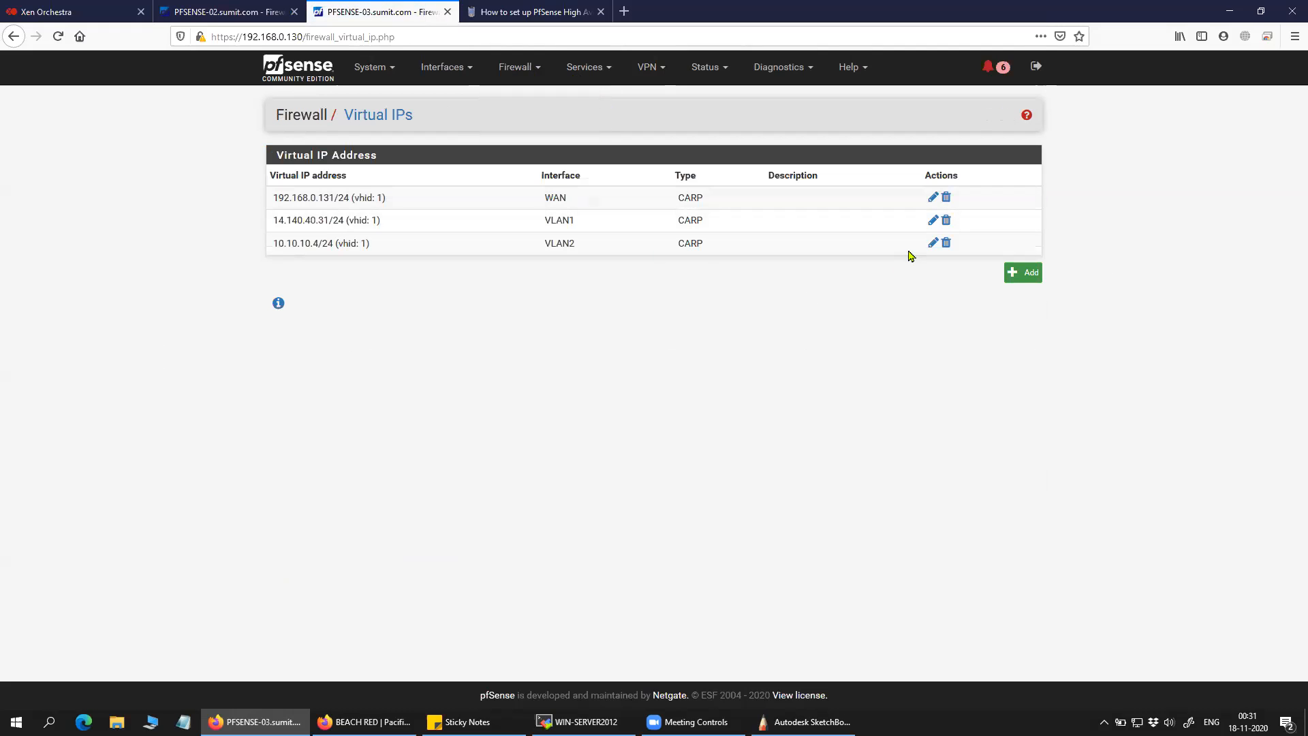
{"action": "left_click", "coordinate": [933, 243]}
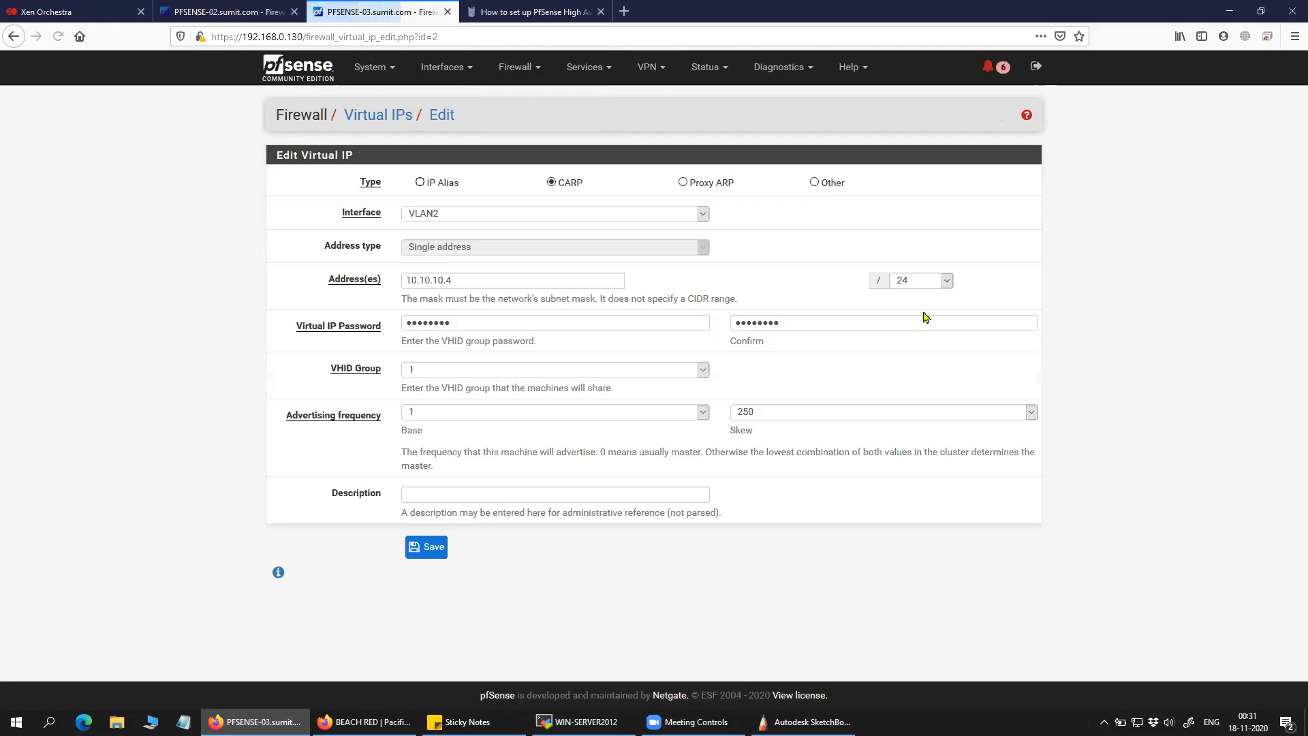
Set PFSENSE-03's VLAN2 skew to 3, then save and apply it.
{"action": "left_click", "coordinate": [822, 413]}
{"action": "scroll", "coordinate": [804, 229], "scroll_direction": "up", "scroll_amount": 15}
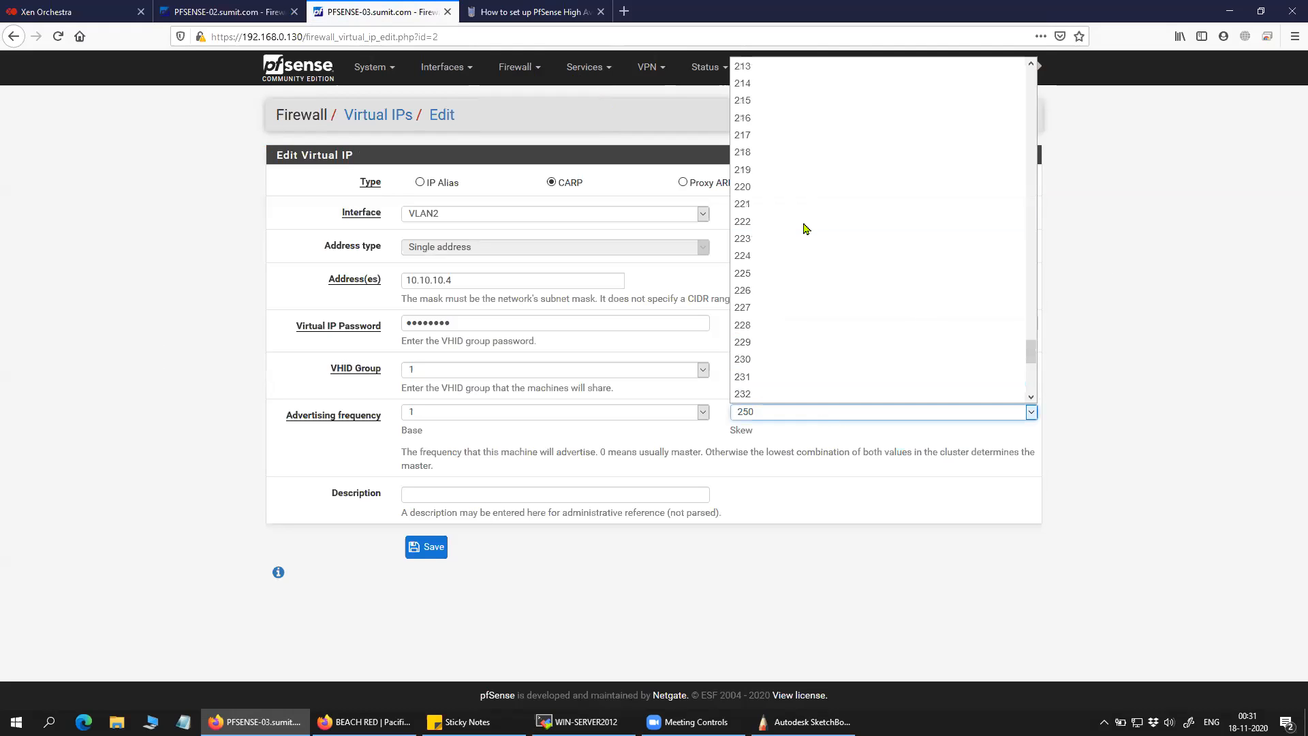
{"action": "scroll", "coordinate": [804, 228], "scroll_direction": "up", "scroll_amount": 20}
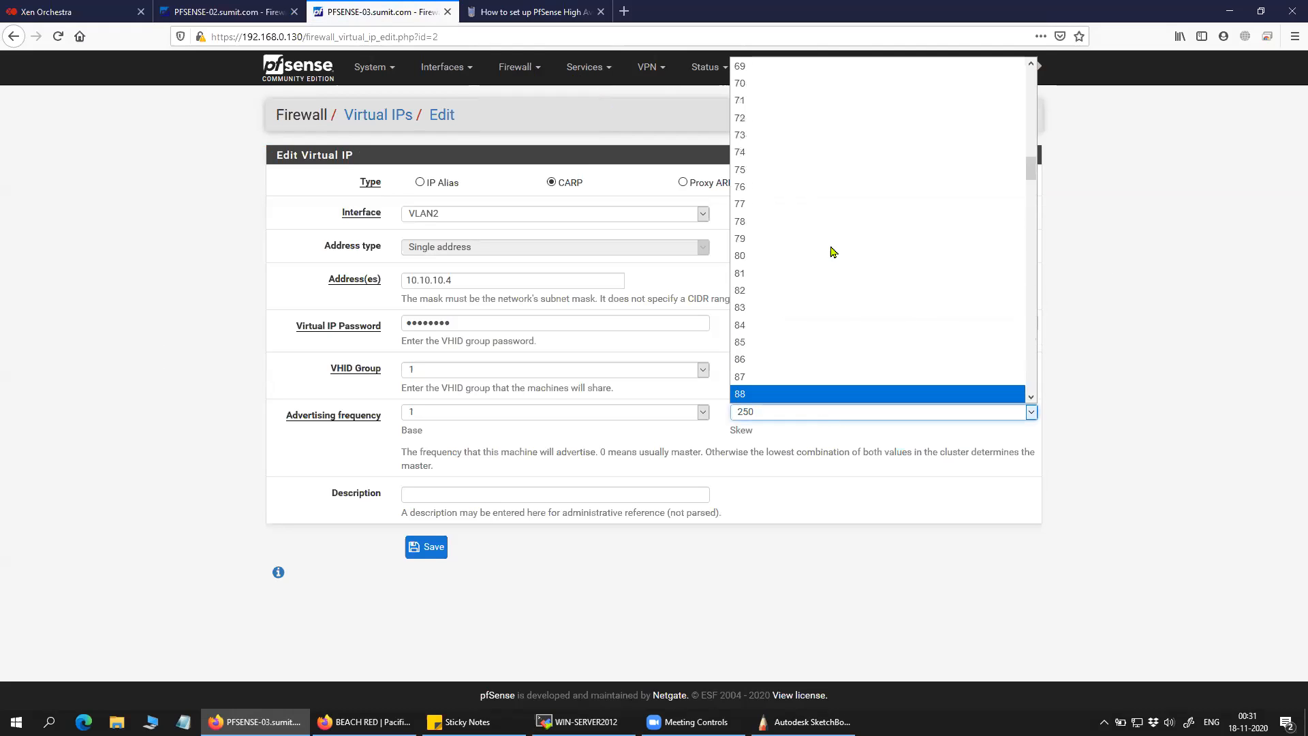
{"action": "scroll", "coordinate": [831, 238], "scroll_direction": "up", "scroll_amount": 5}
{"action": "left_click", "coordinate": [782, 116]}
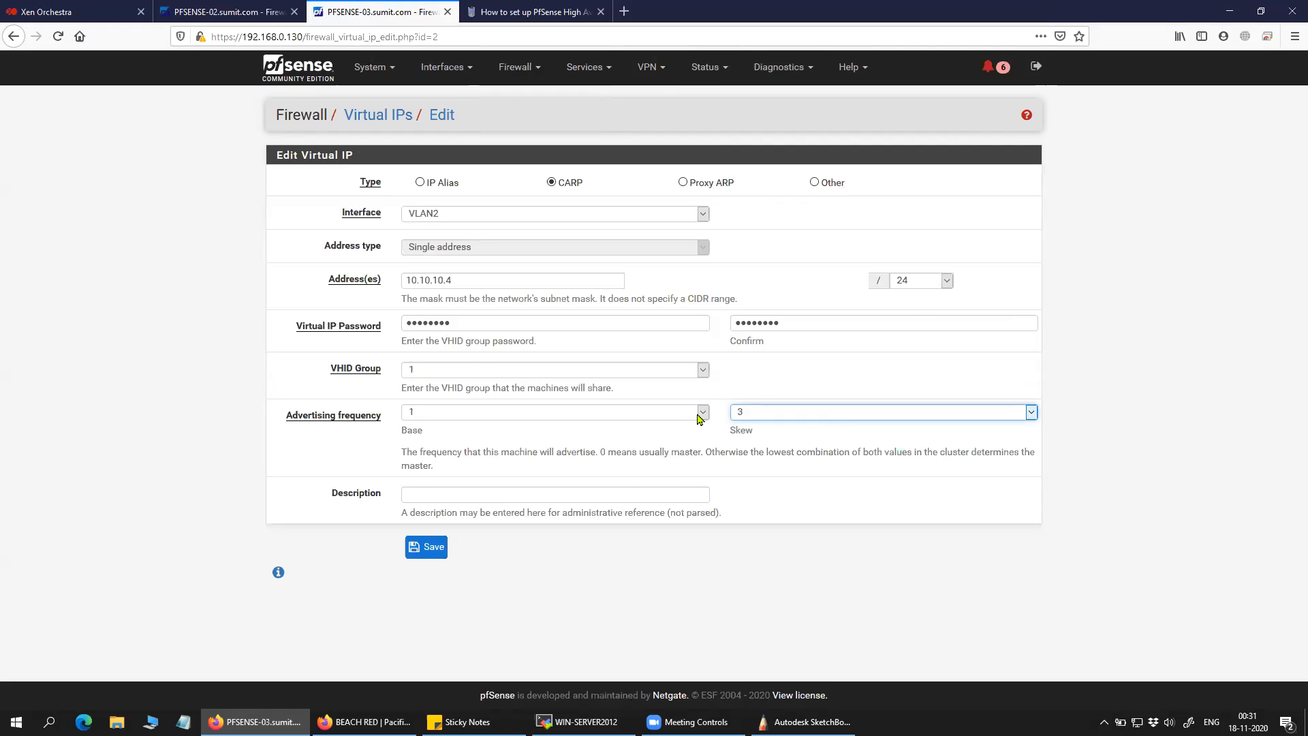
{"action": "left_click", "coordinate": [436, 547]}
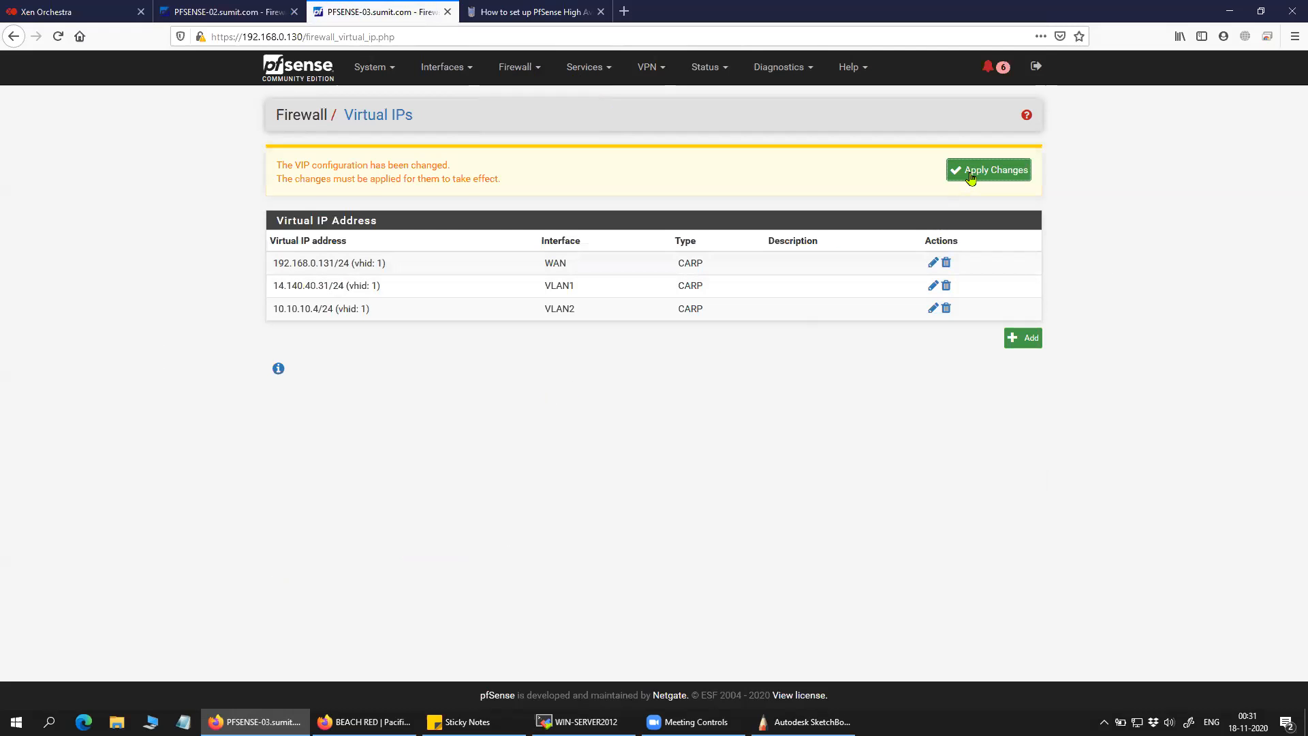
{"action": "left_click", "coordinate": [970, 176]}
{"action": "left_click", "coordinate": [225, 11]}
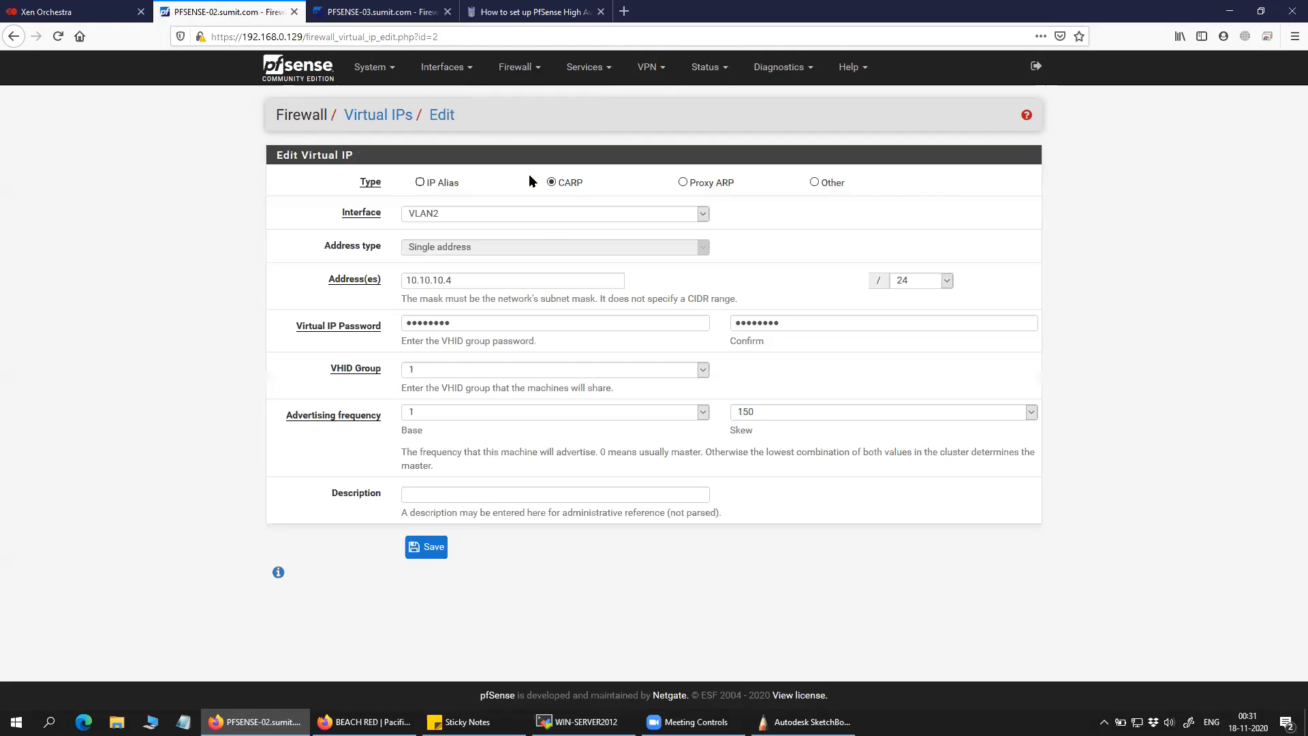
Open PFSENSE-02's CARP failover status and mark VLAN2's BACKUP state.
{"action": "left_click", "coordinate": [590, 68]}
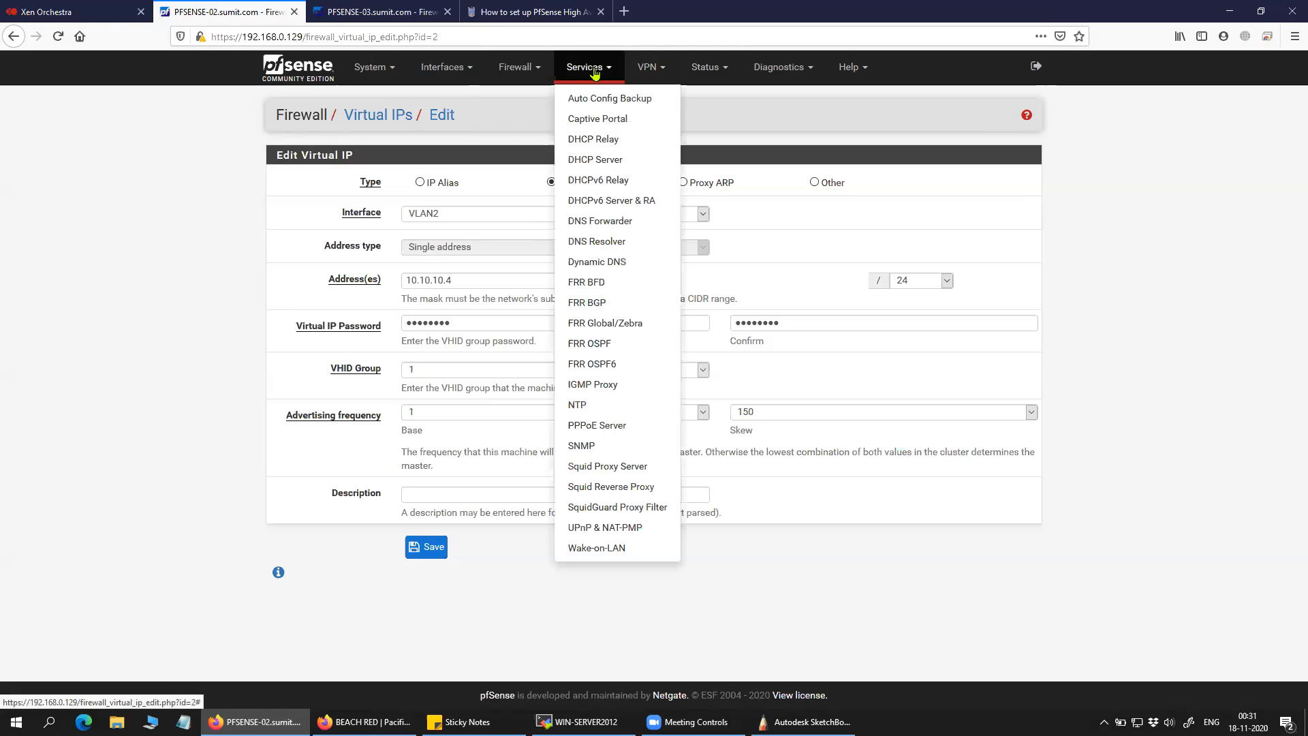
{"action": "left_click", "coordinate": [180, 187]}
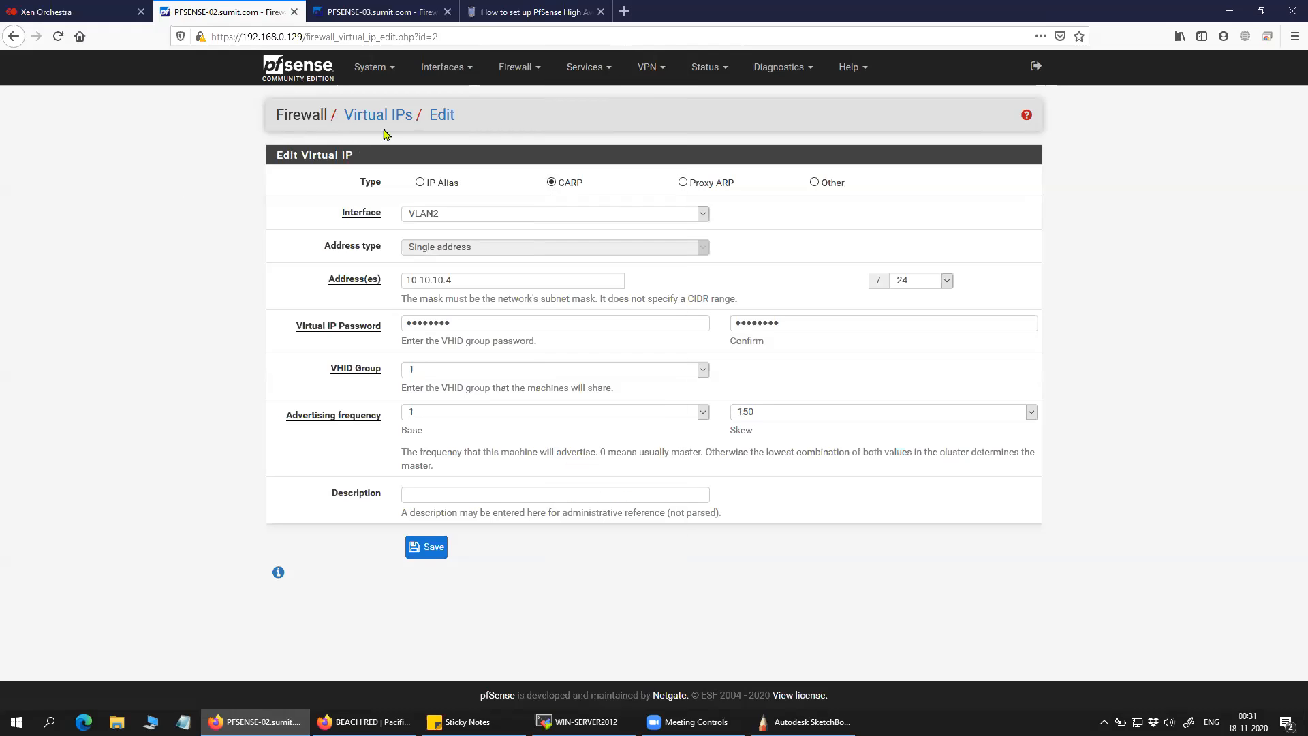
{"action": "left_click", "coordinate": [709, 67]}
{"action": "left_click", "coordinate": [722, 98]}
{"action": "left_click", "coordinate": [712, 67]}
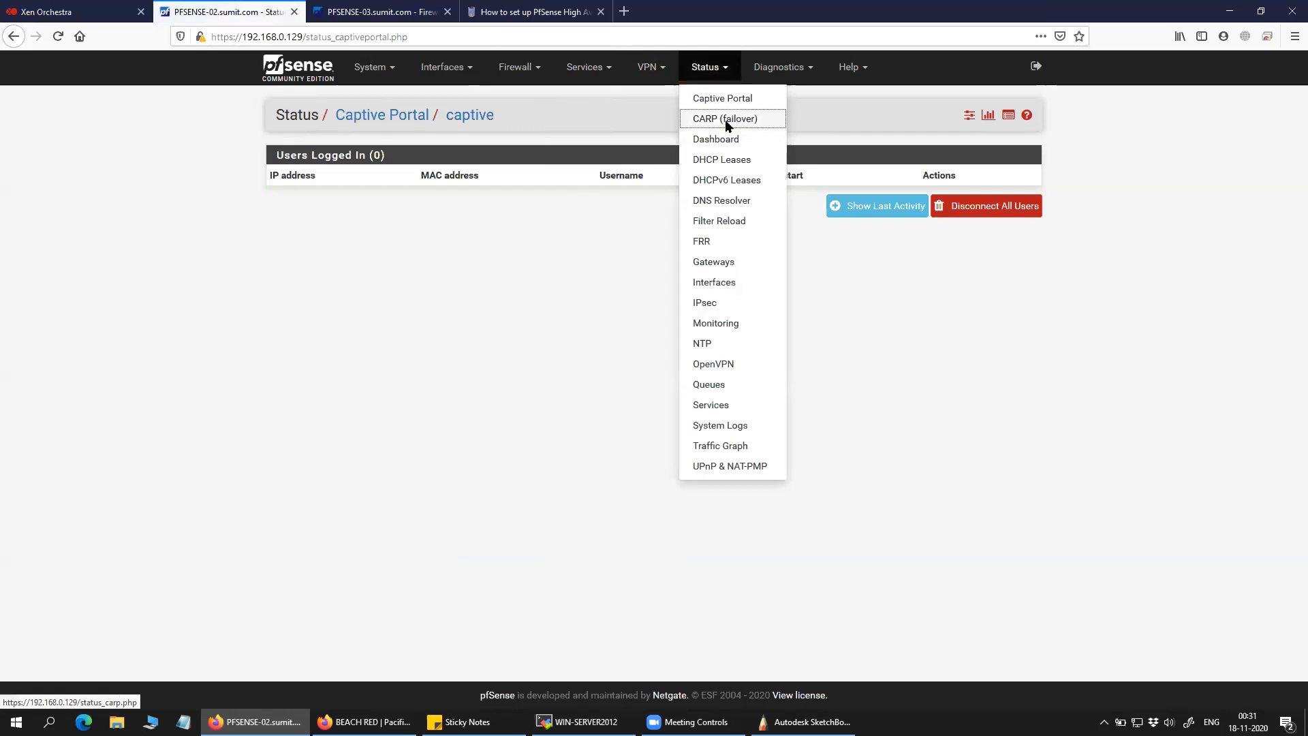
{"action": "left_click", "coordinate": [725, 120]}
{"action": "left_click_drag", "start_coordinate": [899, 280], "coordinate": [861, 278]}
View the SYNC interface, then confirm PFSENSE-02's VLAN2 virtual IP skew remains 150.
{"action": "left_click", "coordinate": [444, 67]}
{"action": "left_click", "coordinate": [456, 197]}
{"action": "left_click", "coordinate": [517, 69]}
{"action": "left_click", "coordinate": [524, 203]}
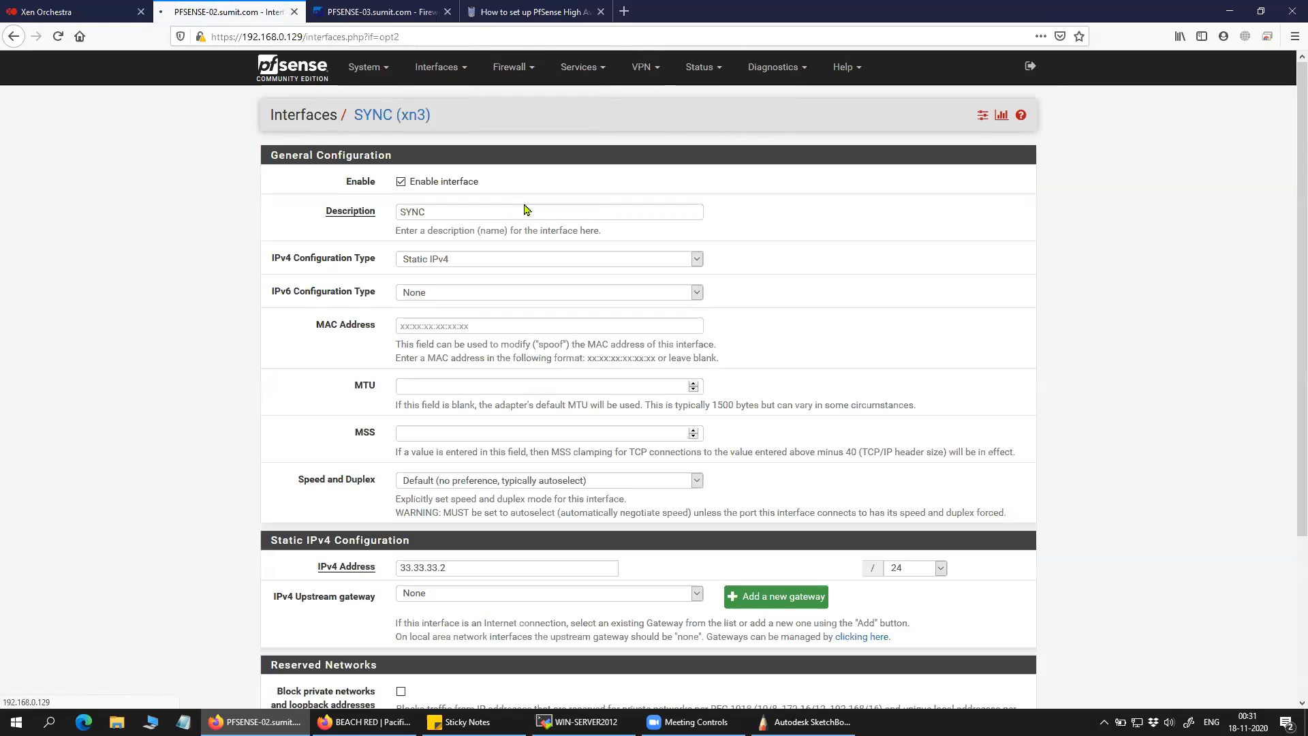
{"action": "left_click", "coordinate": [931, 243]}
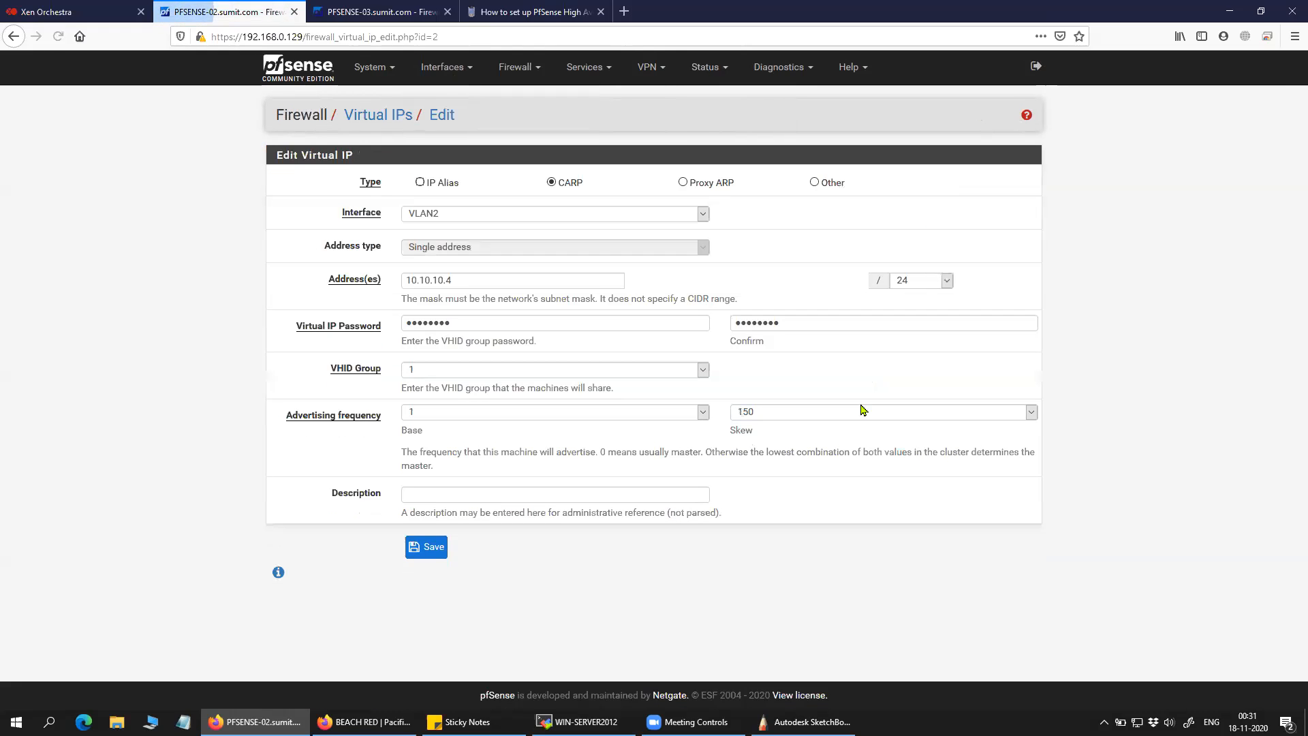
{"action": "left_click", "coordinate": [806, 419]}
{"action": "left_click", "coordinate": [1118, 402]}
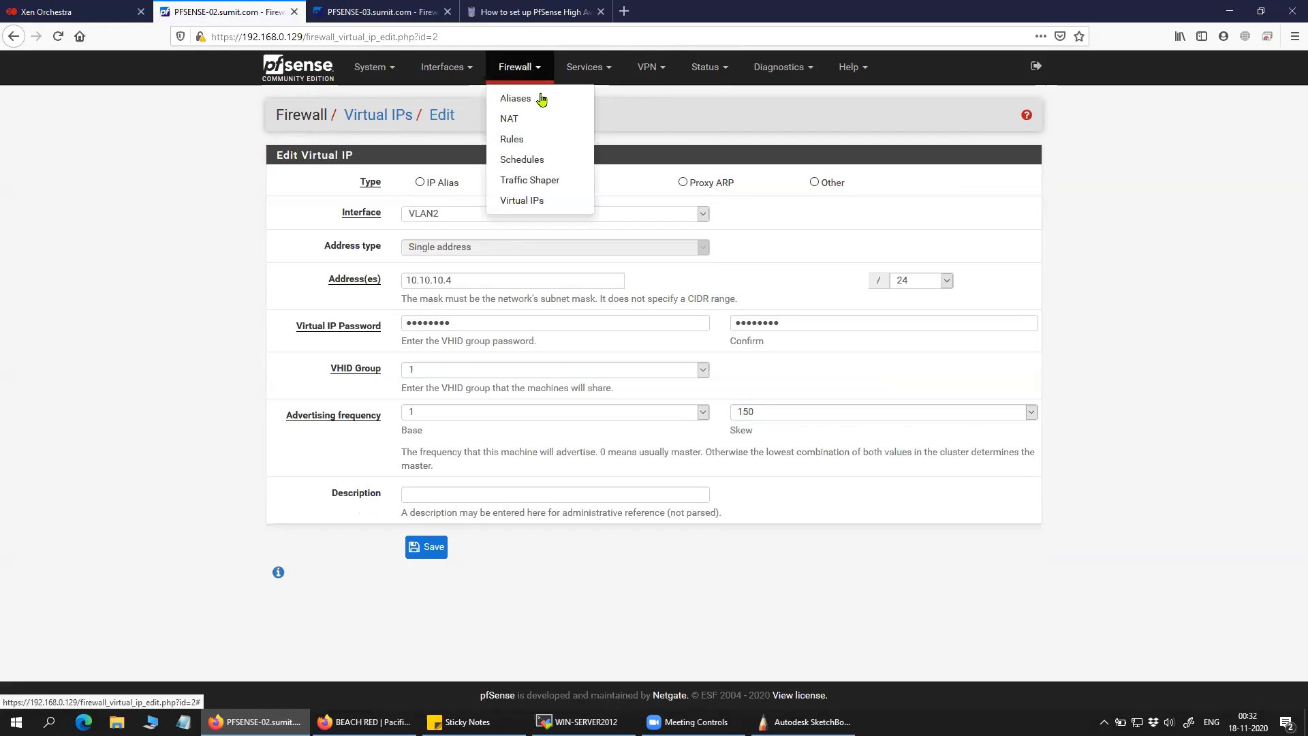
{"action": "left_click", "coordinate": [534, 201]}
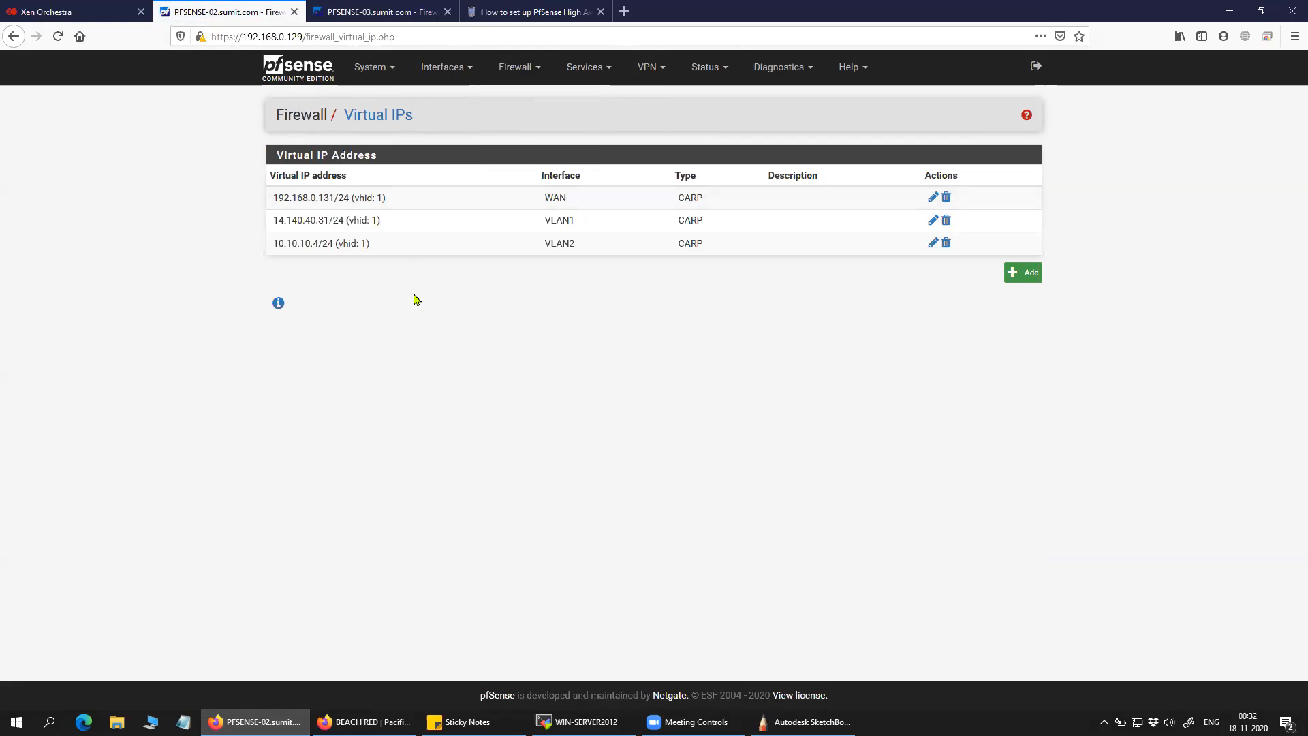
Reopen CARP status and mark WAN@1 with its virtual IP 192.168.0.131.
{"action": "left_click", "coordinate": [596, 71]}
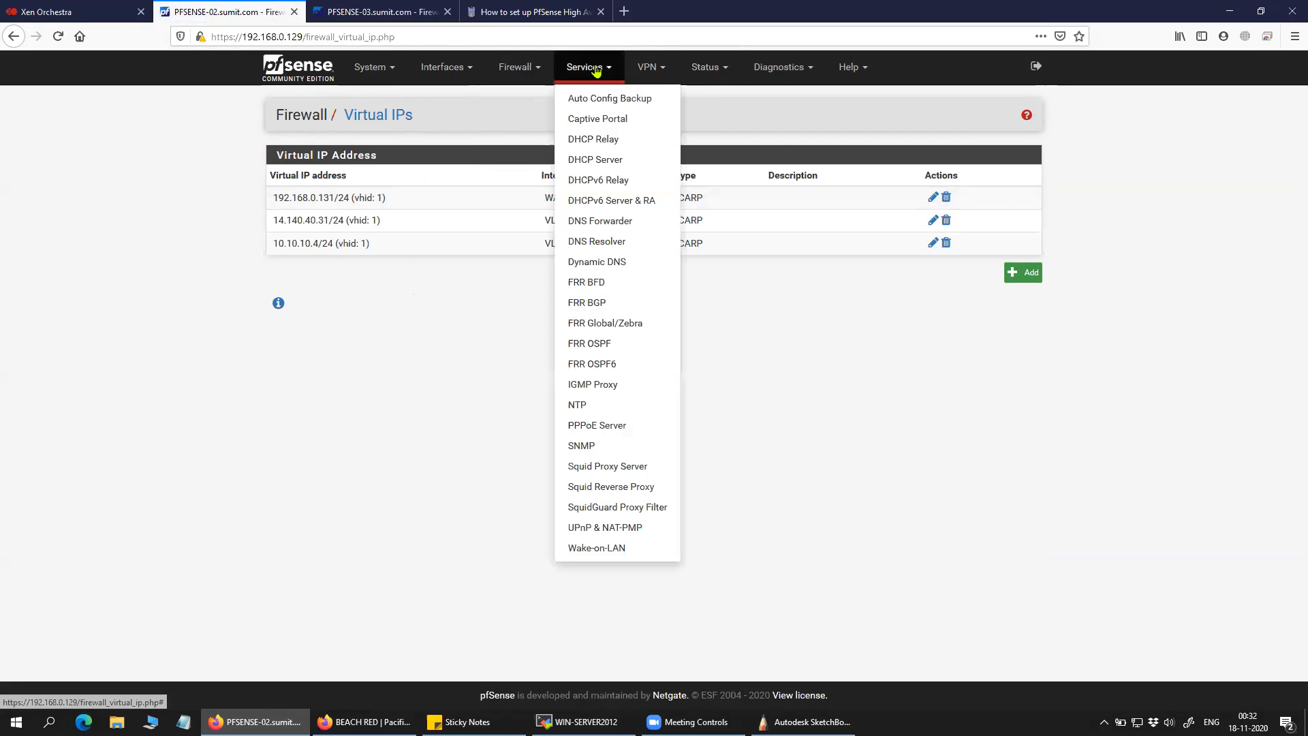
{"action": "left_click", "coordinate": [712, 68]}
{"action": "left_click", "coordinate": [726, 119]}
{"action": "left_click_drag", "start_coordinate": [321, 235], "coordinate": [272, 233]}
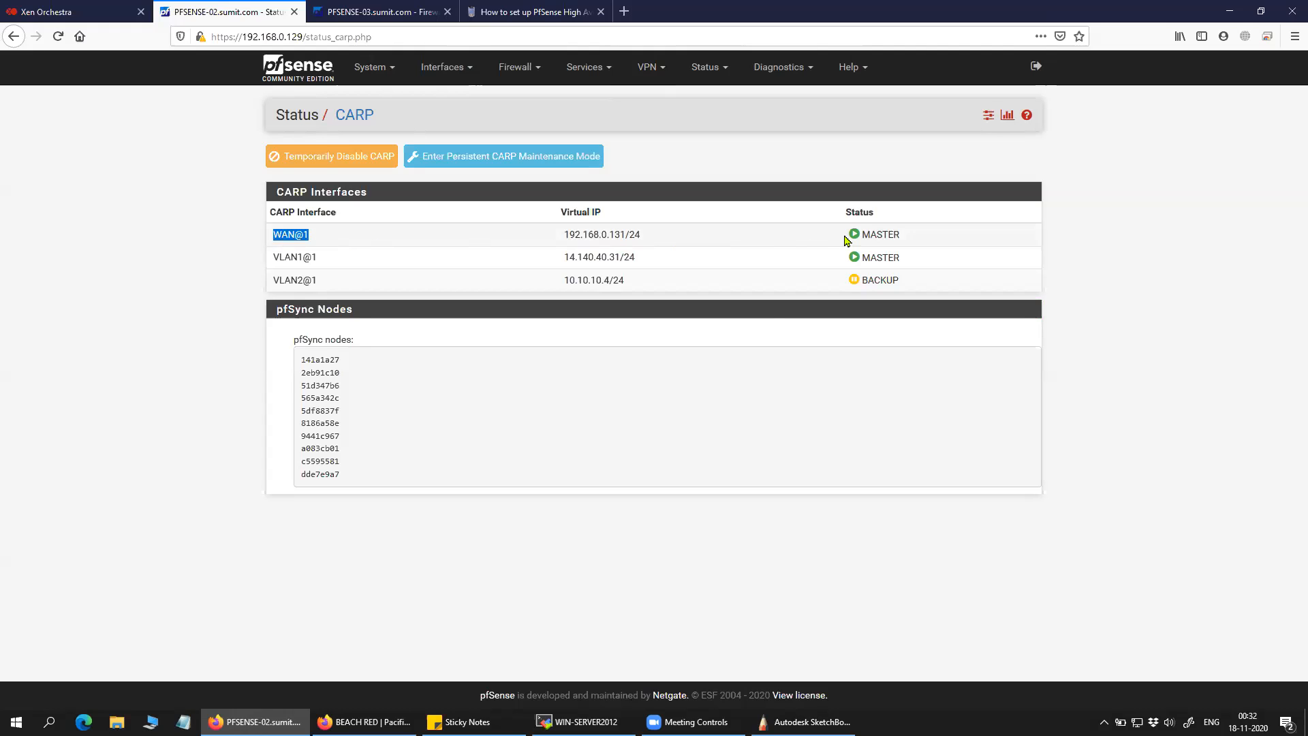
{"action": "left_click_drag", "start_coordinate": [564, 234], "coordinate": [625, 237]}
{"action": "key", "text": "ctrl+c"}
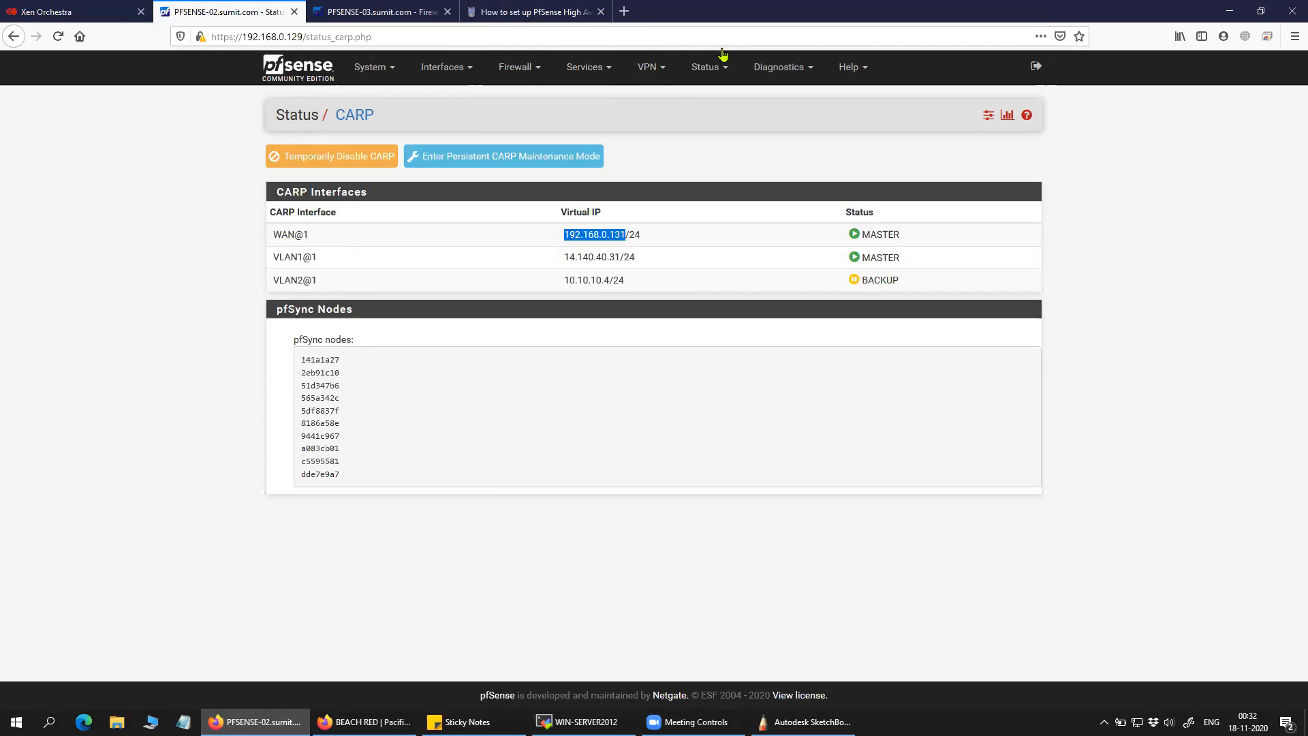
{"action": "key", "text": "ctrl+t"}
{"action": "left_click", "coordinate": [379, 41]}
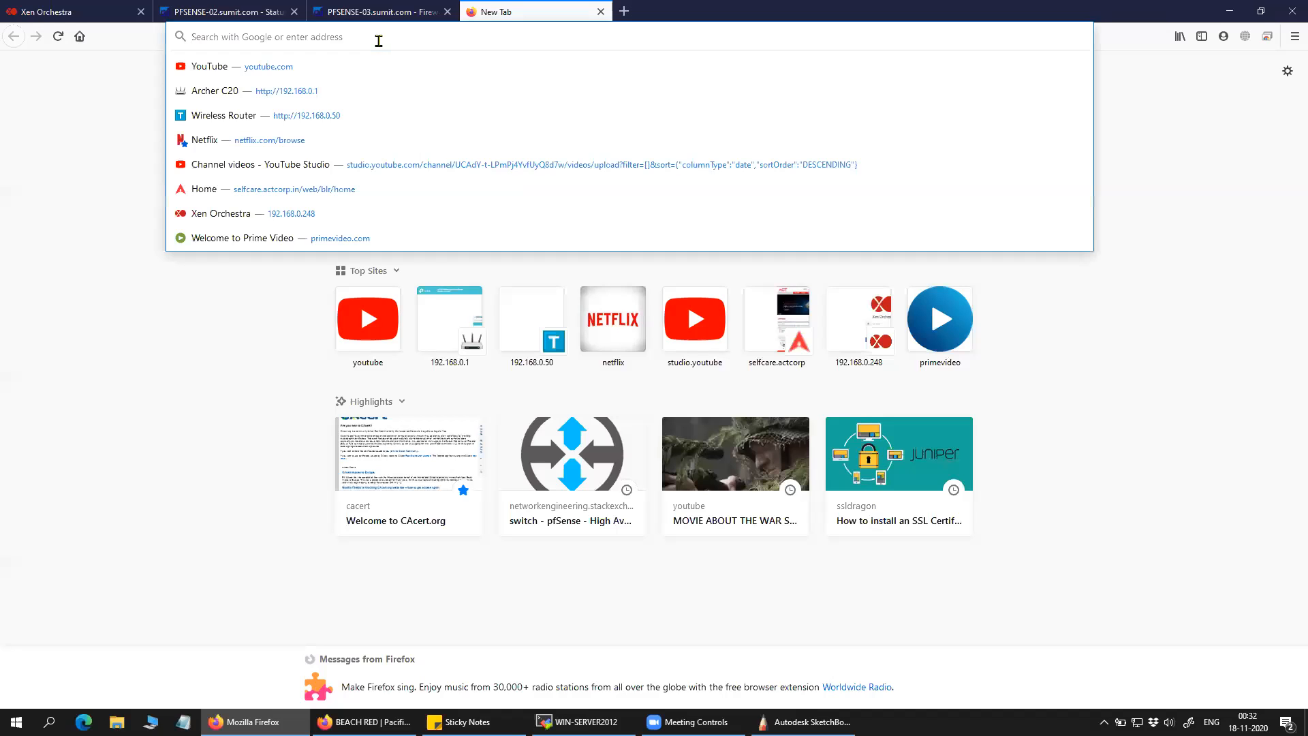
{"action": "key", "text": "ctrl+v"}
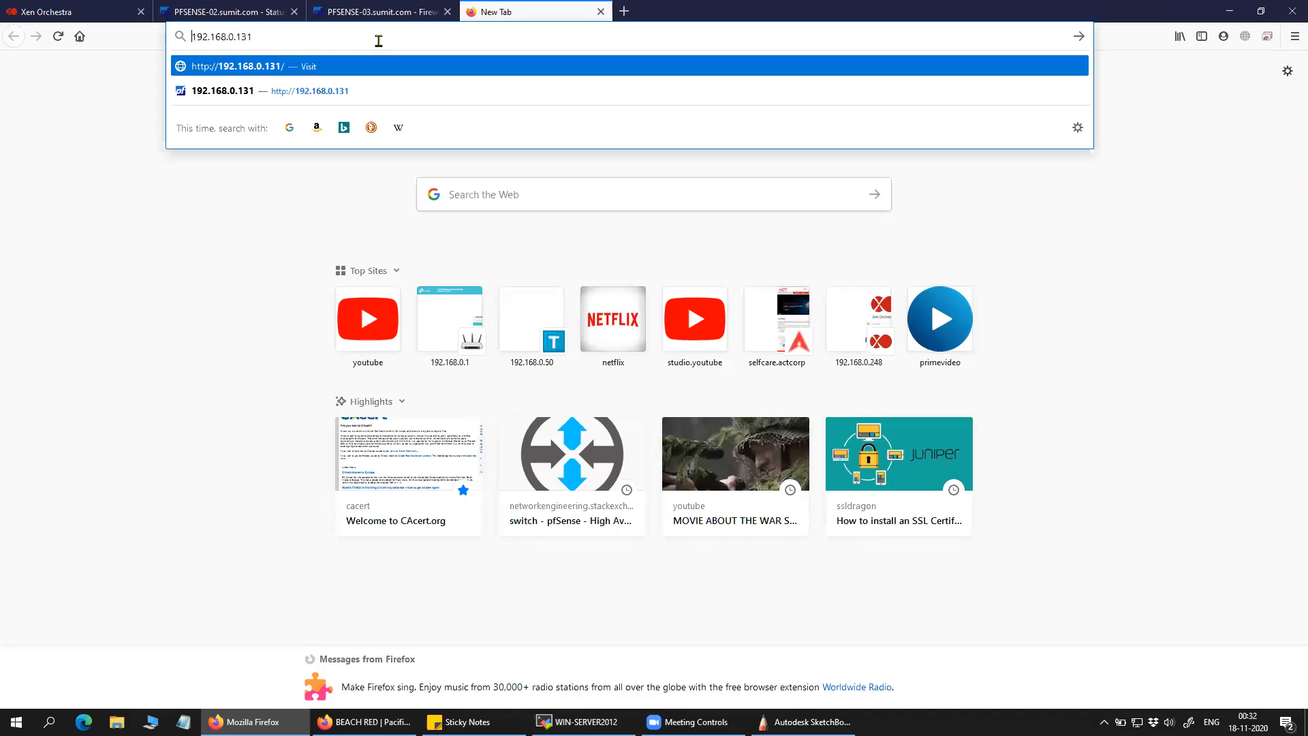
{"action": "key", "text": "Home"}
{"action": "type", "text": "https:"}
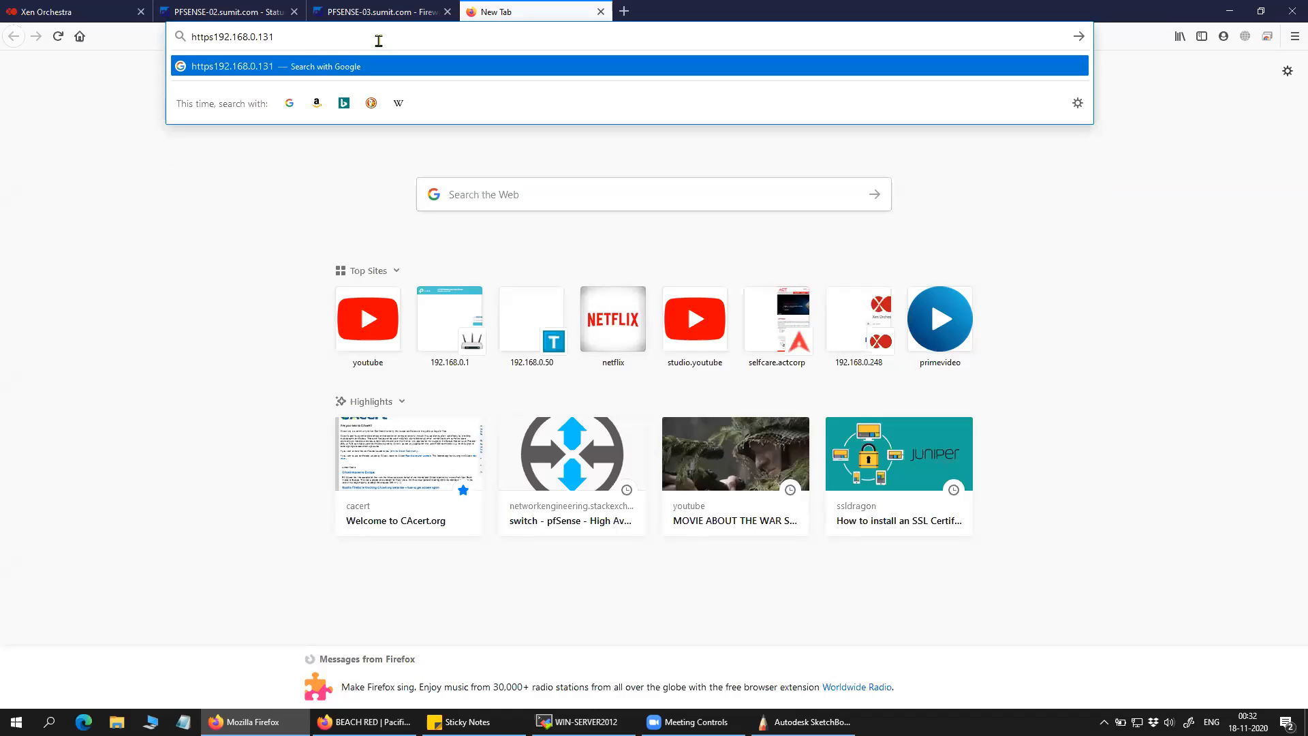
{"action": "key", "text": "Return"}
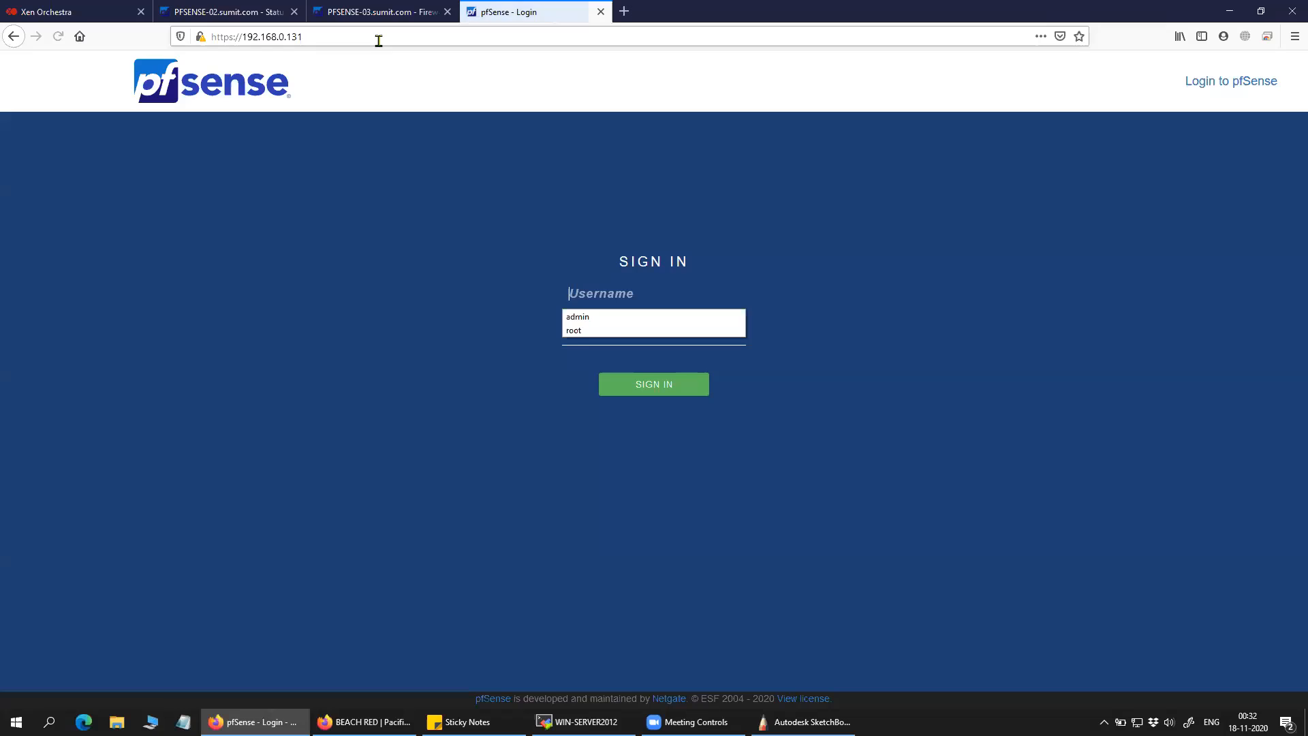
Sign in with the admin account, decline saving the login, and check the VLAN1 interface address.
{"action": "left_click", "coordinate": [610, 318]}
{"action": "type", "text": "*************"}
{"action": "left_click", "coordinate": [643, 388]}
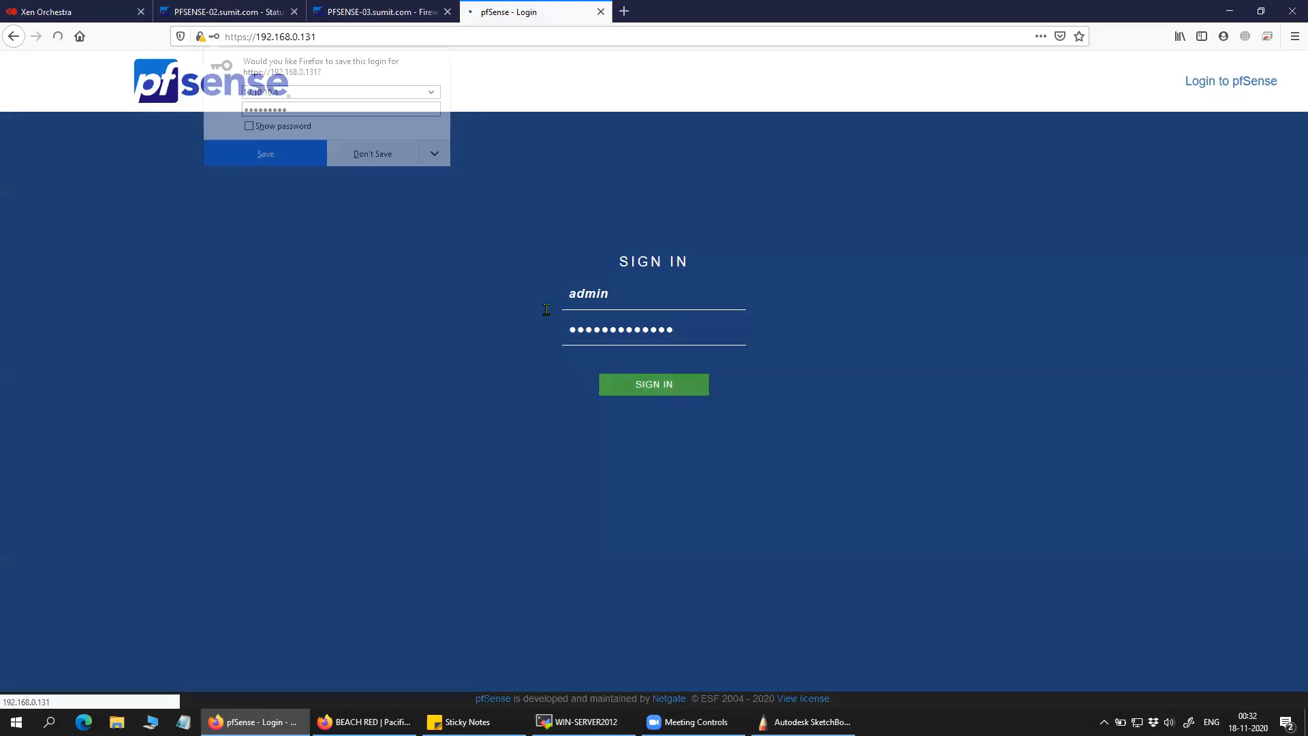
{"action": "left_click", "coordinate": [372, 154]}
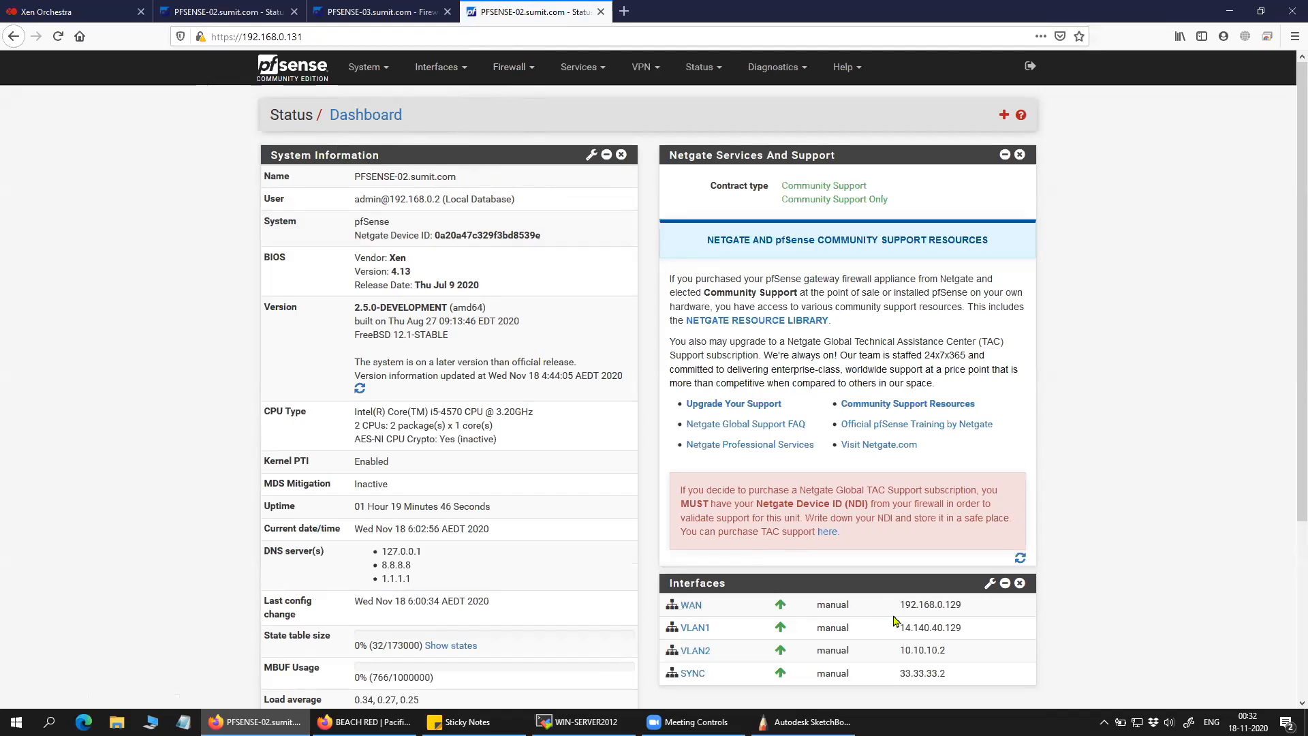
{"action": "left_click_drag", "start_coordinate": [963, 628], "coordinate": [955, 671]}
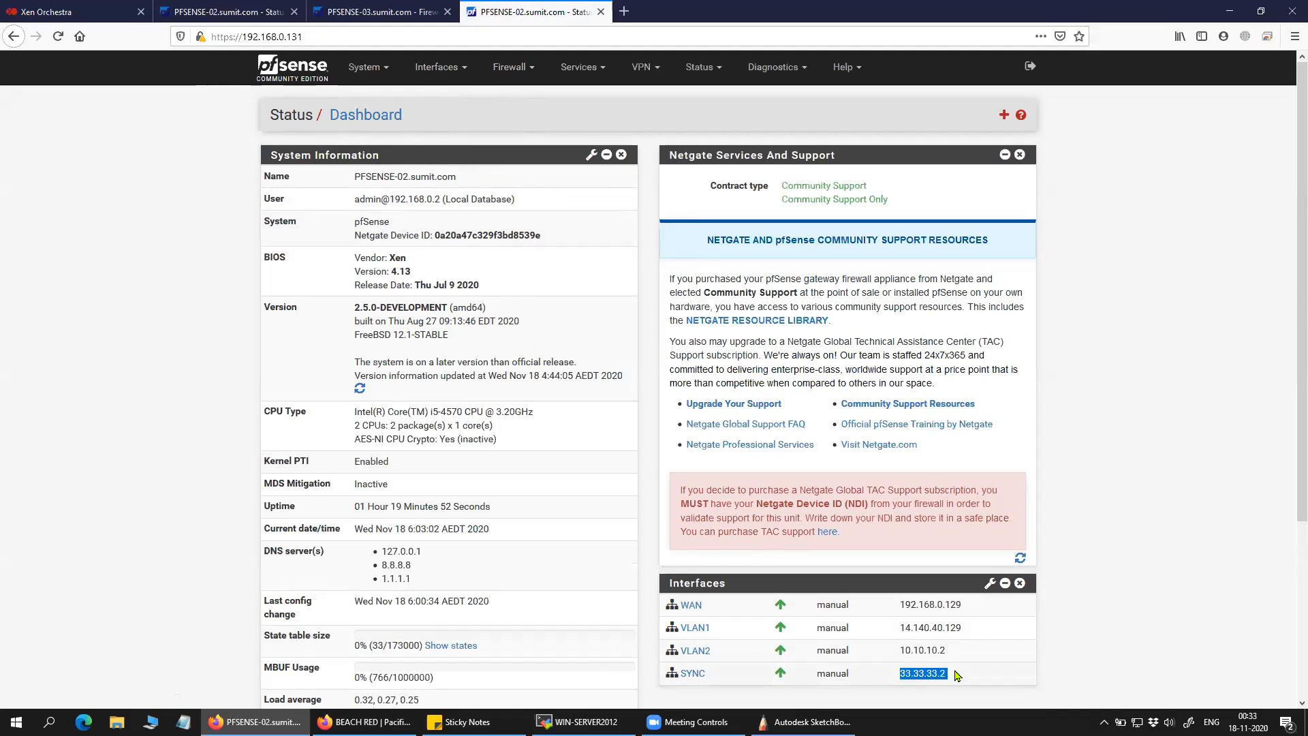
{"action": "left_click", "coordinate": [955, 673]}
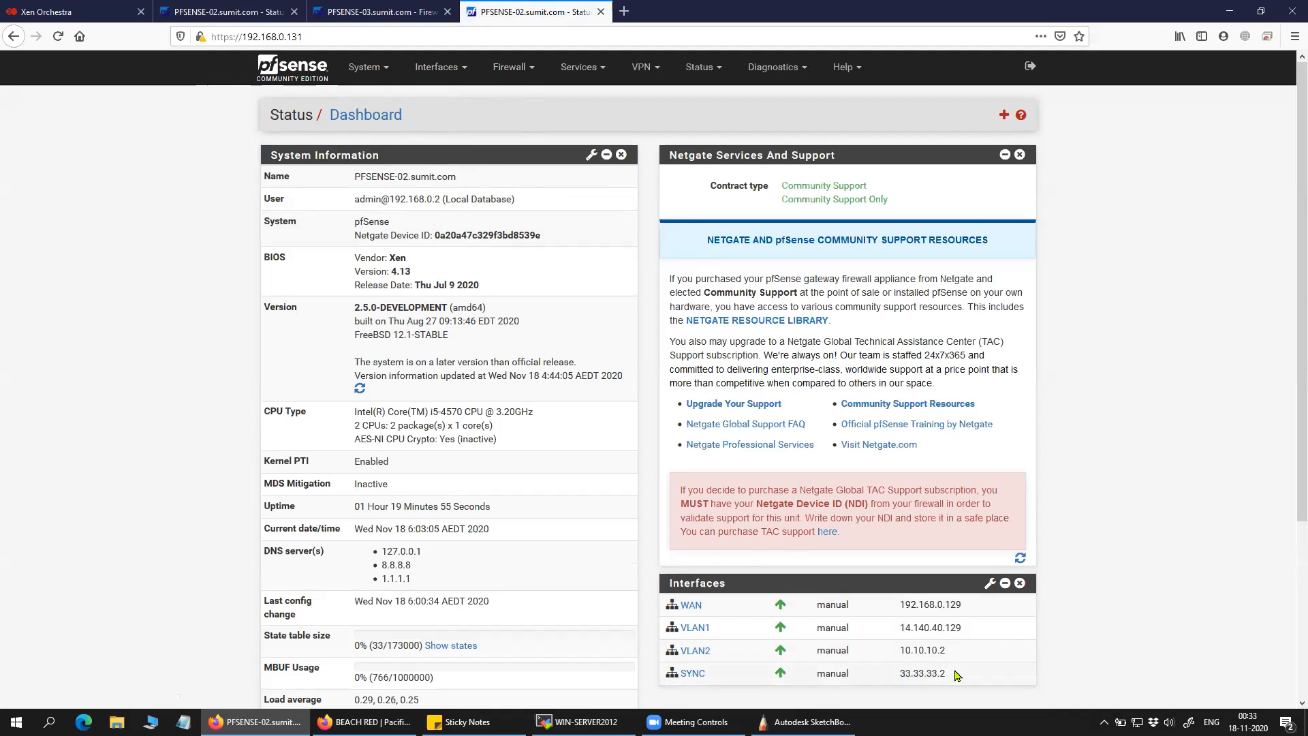